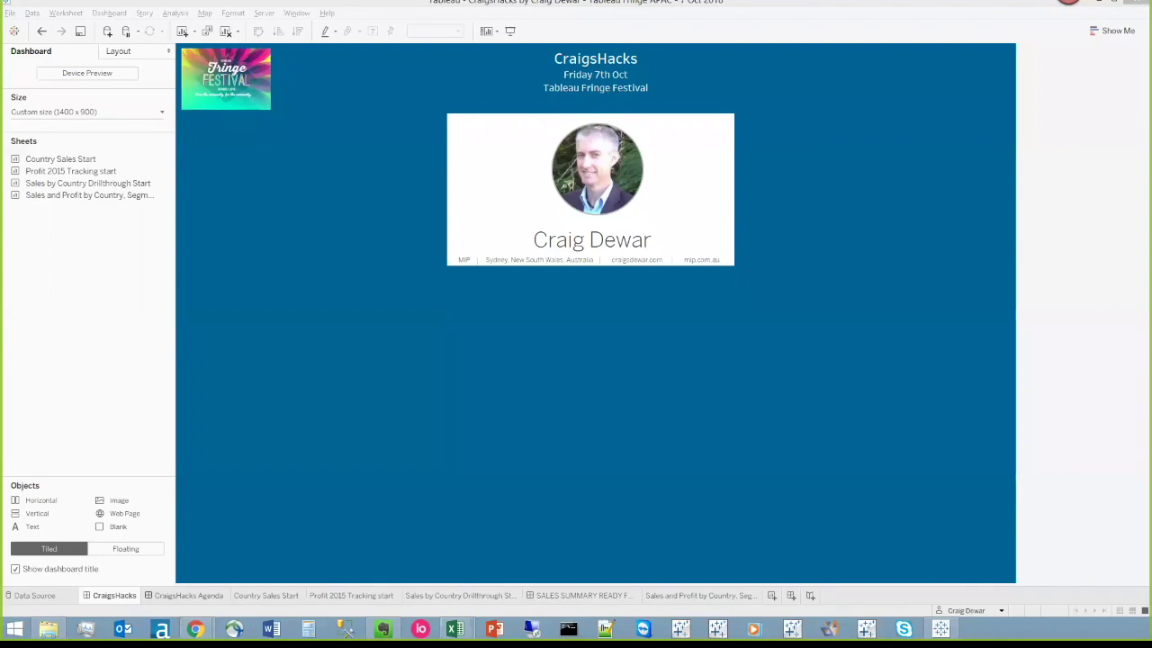
Bring up the CraigsHacks Agenda dashboard to review its topics.
key(ctrl+Tab)
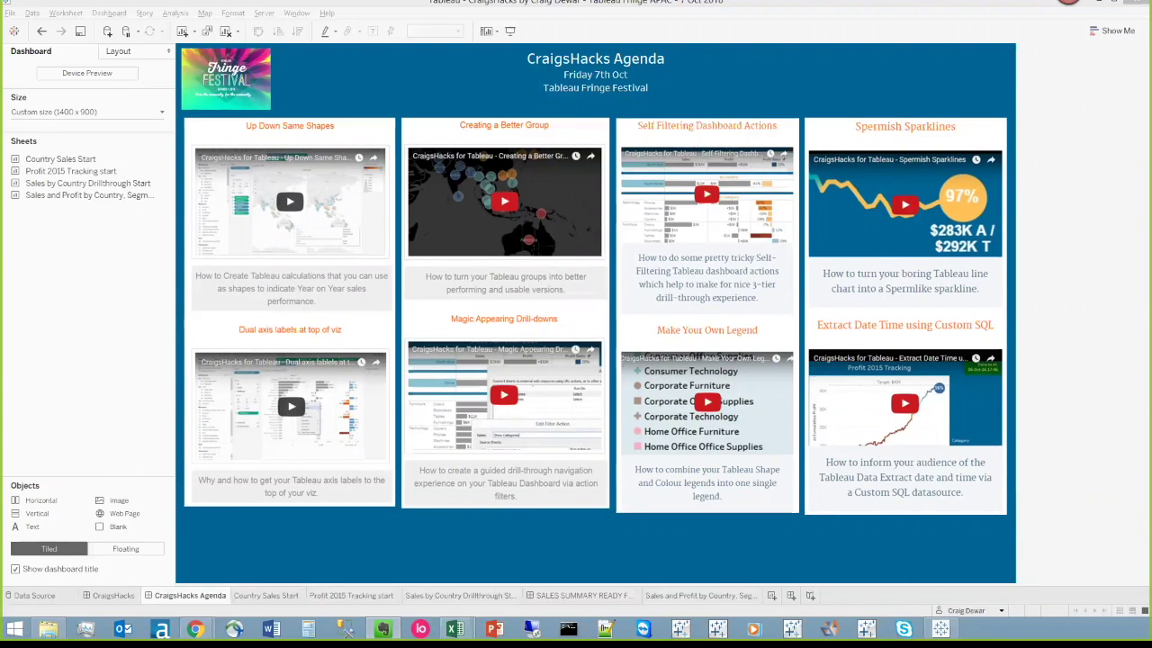
click(291, 501)
key(Escape)
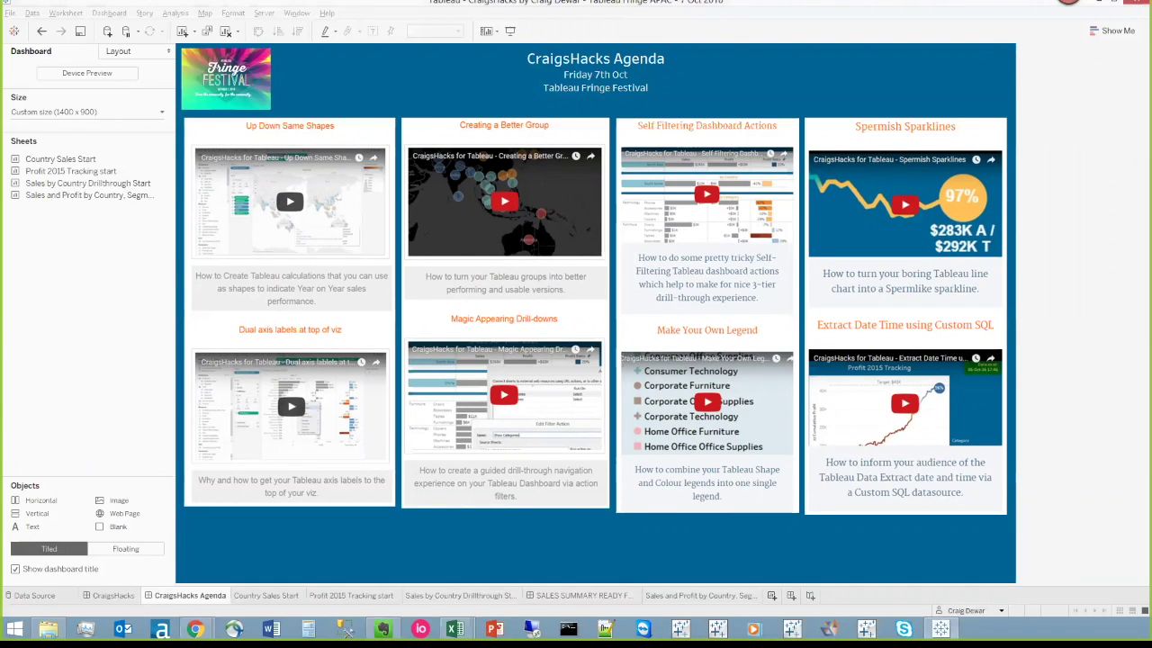
Create a new worksheet and plot the City field of the 2 2015 APAC Superstore data as a map.
key(ctrl+m)
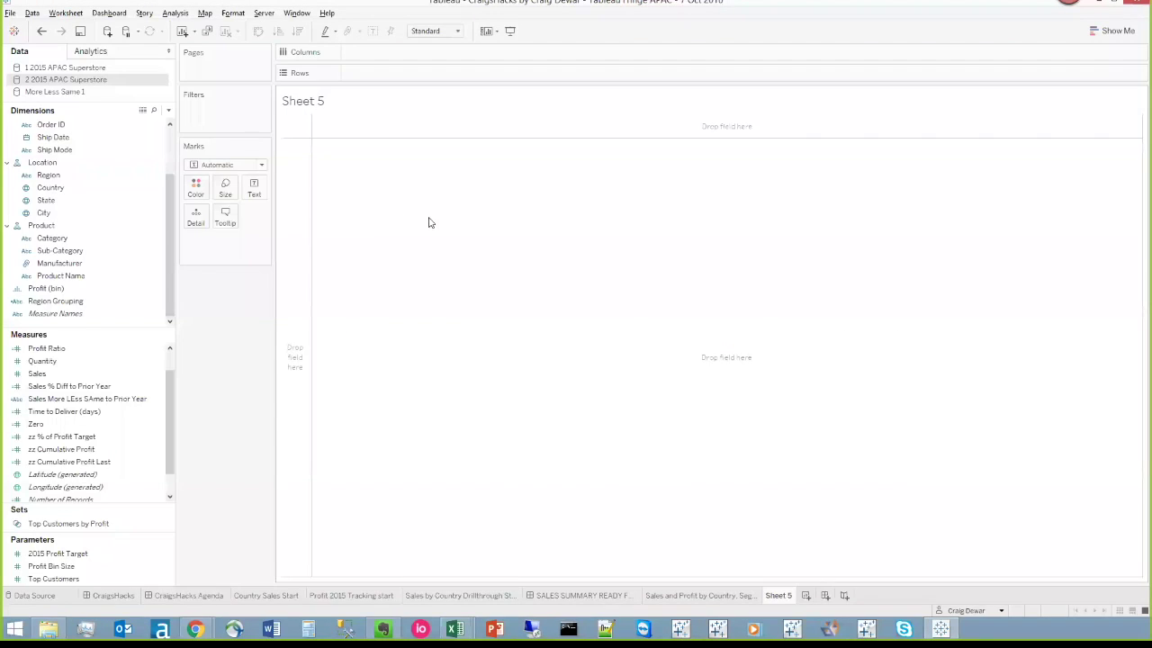
click(42, 215)
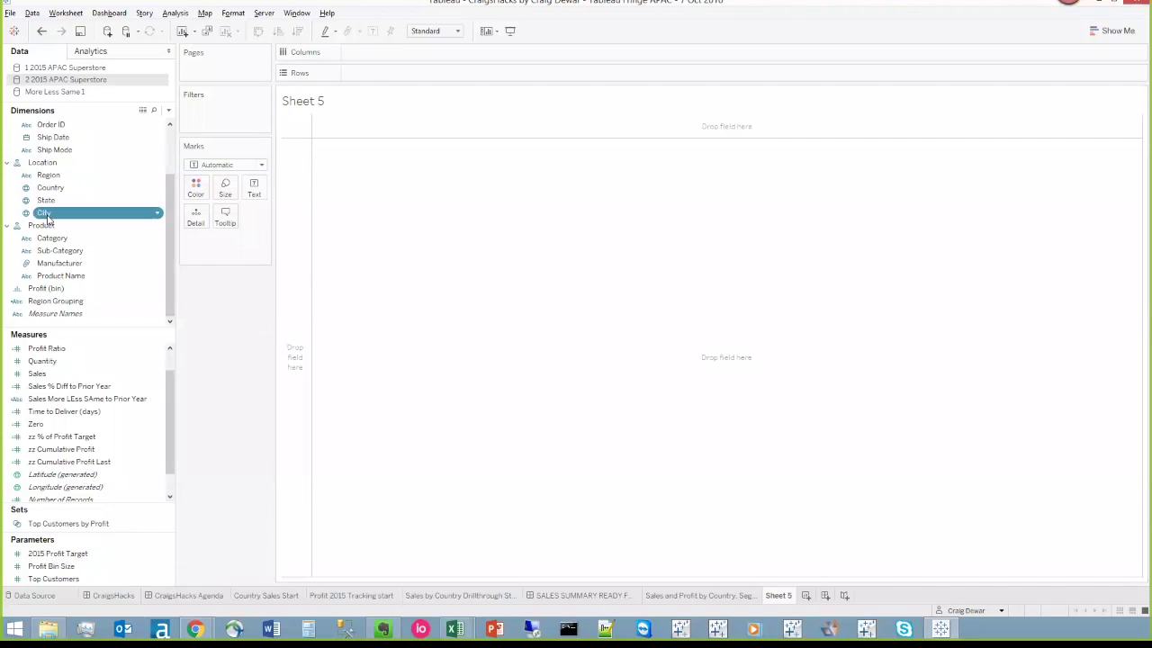
double_click(98, 212)
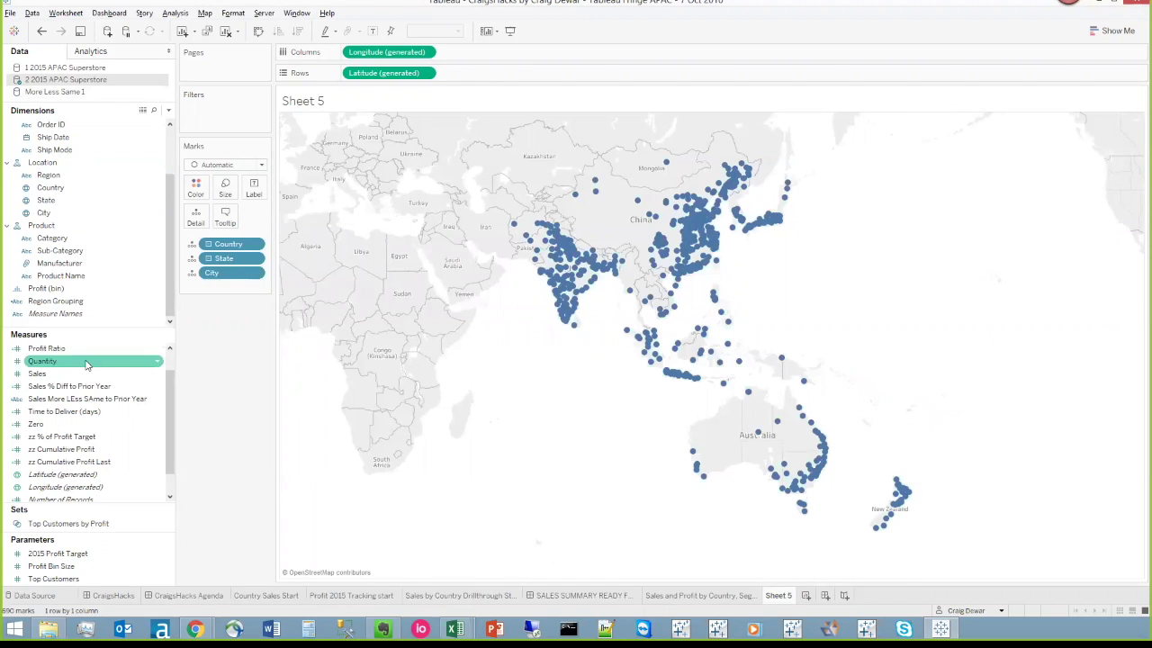
Color the city marks by Profit Ratio and size them by Sales.
drag(43, 348, 196, 189)
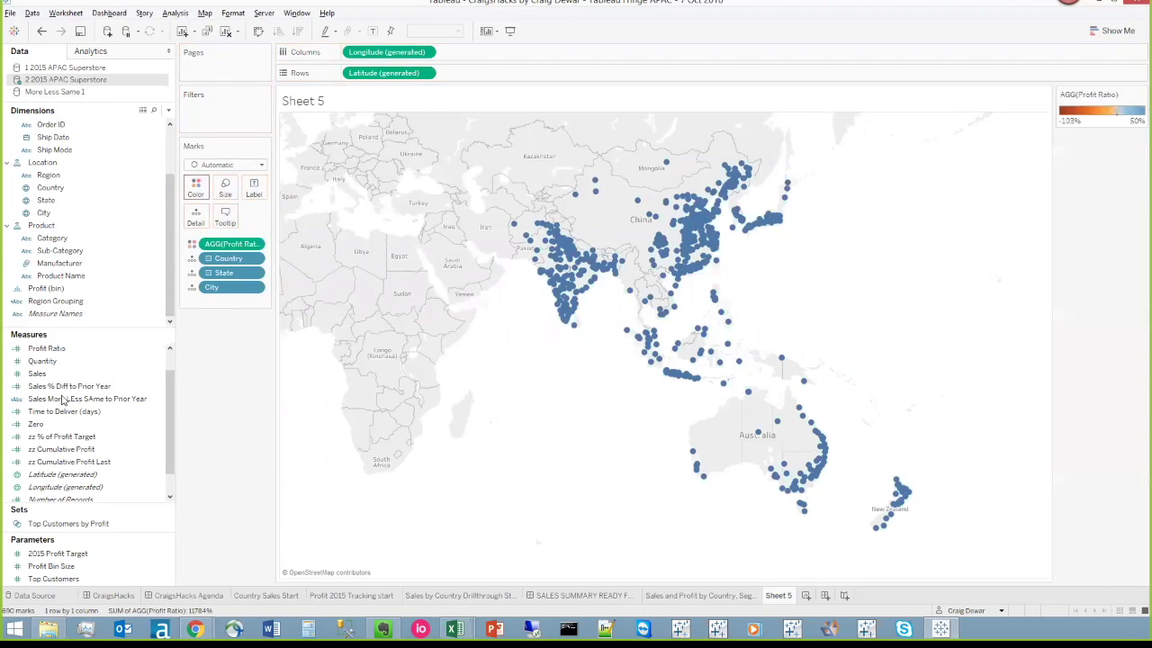
drag(43, 376, 276, 220)
click(225, 187)
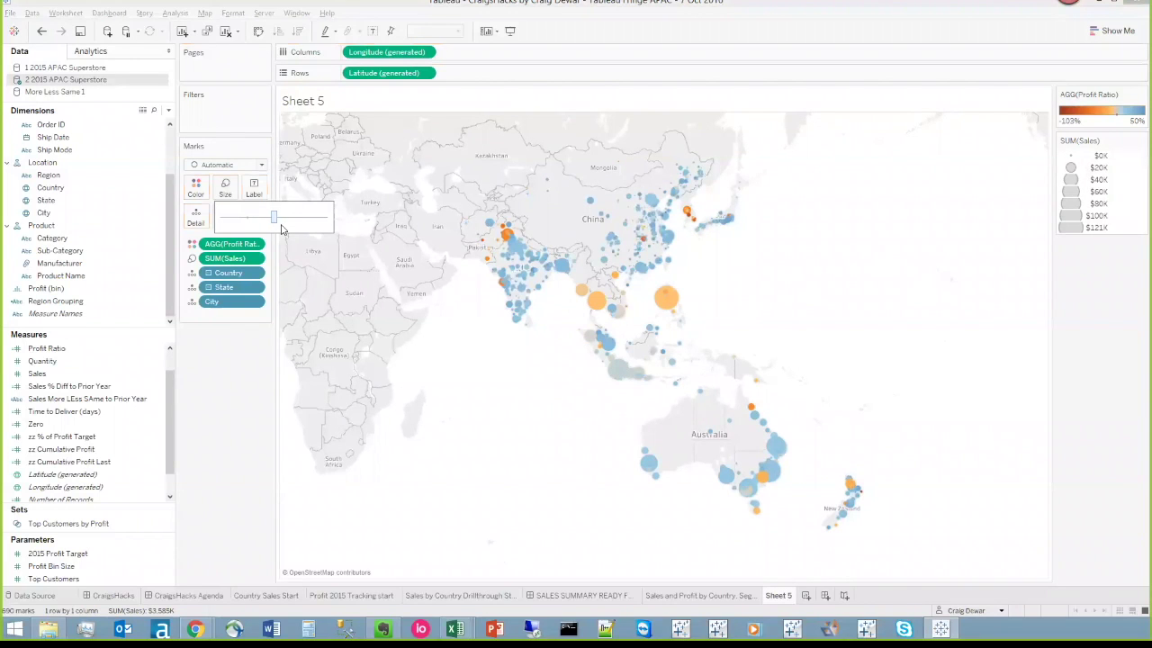
click(544, 417)
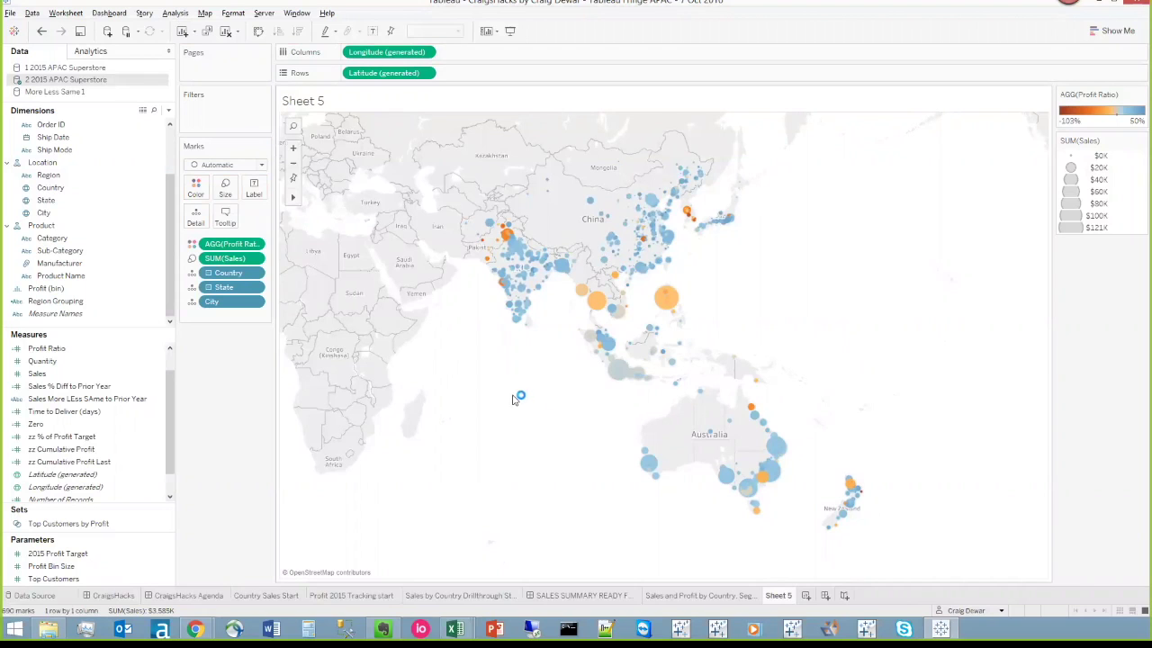
Split the map into columns by year of Order Date, placed ahead of Longitude.
click(56, 252)
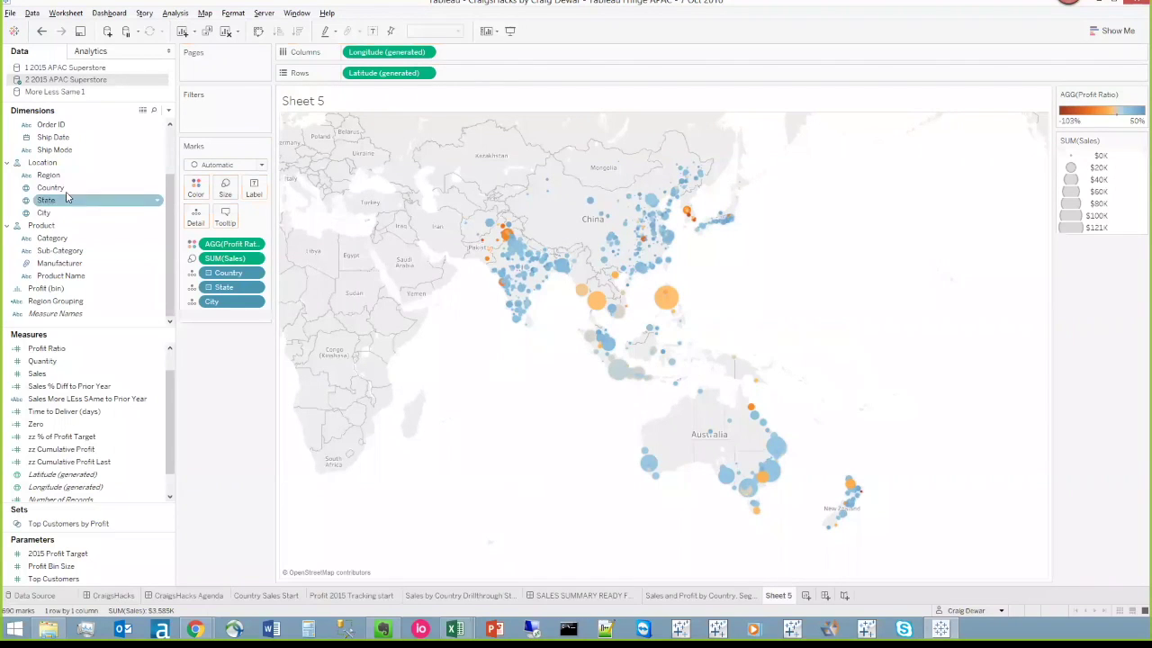
scroll(73, 281, up, 3)
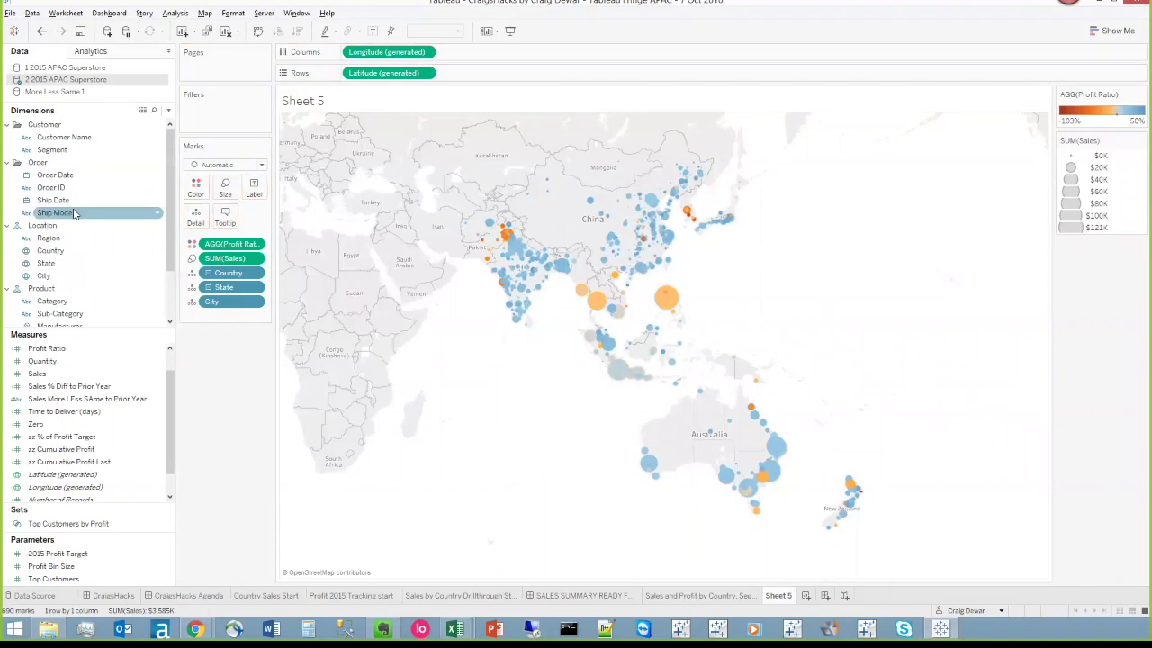
right_click(70, 179)
click(180, 124)
drag(77, 175, 349, 51)
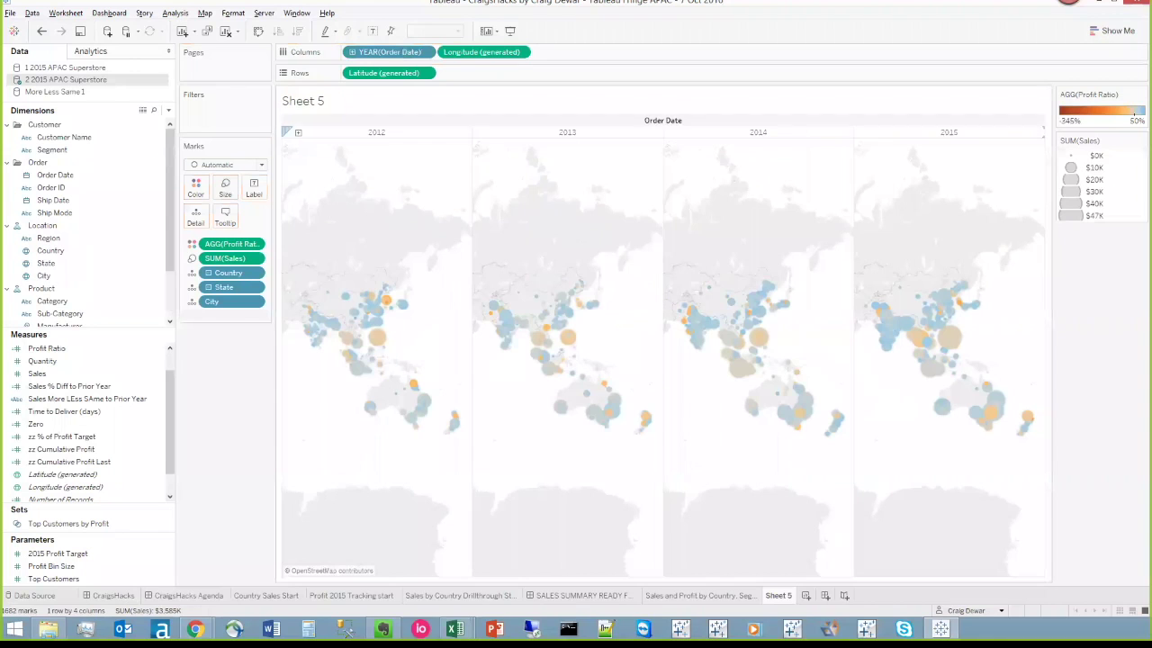
Filter the view to keep only the 2014 and 2015 maps.
drag(900, 132, 821, 135)
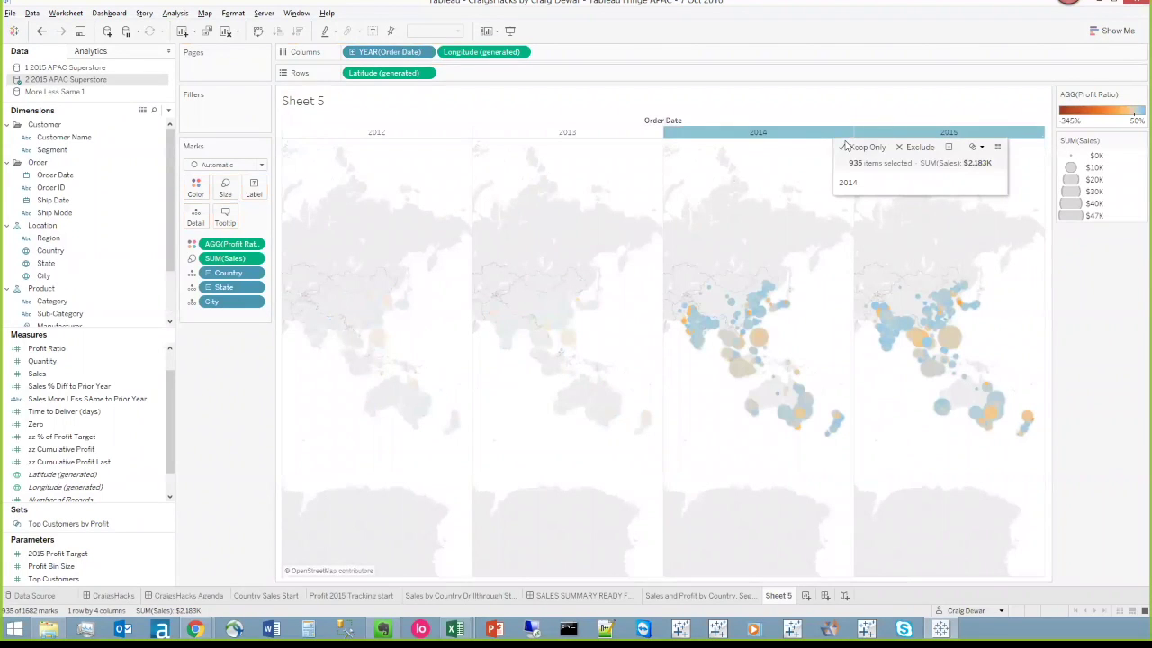
click(862, 148)
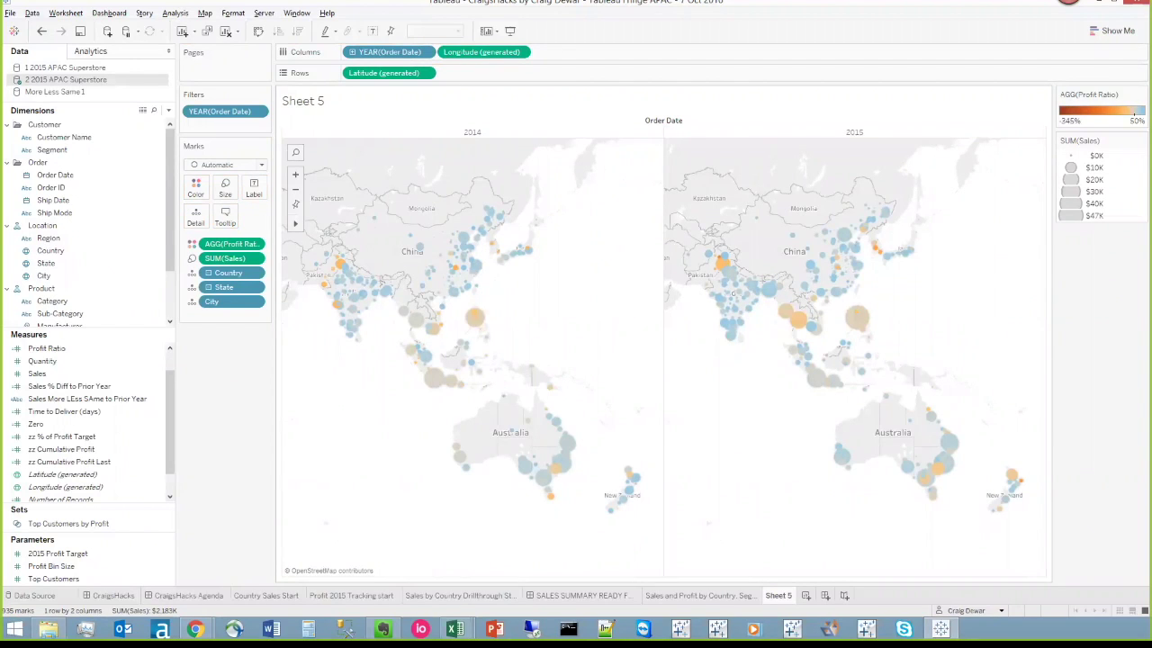
mouse_move(568, 447)
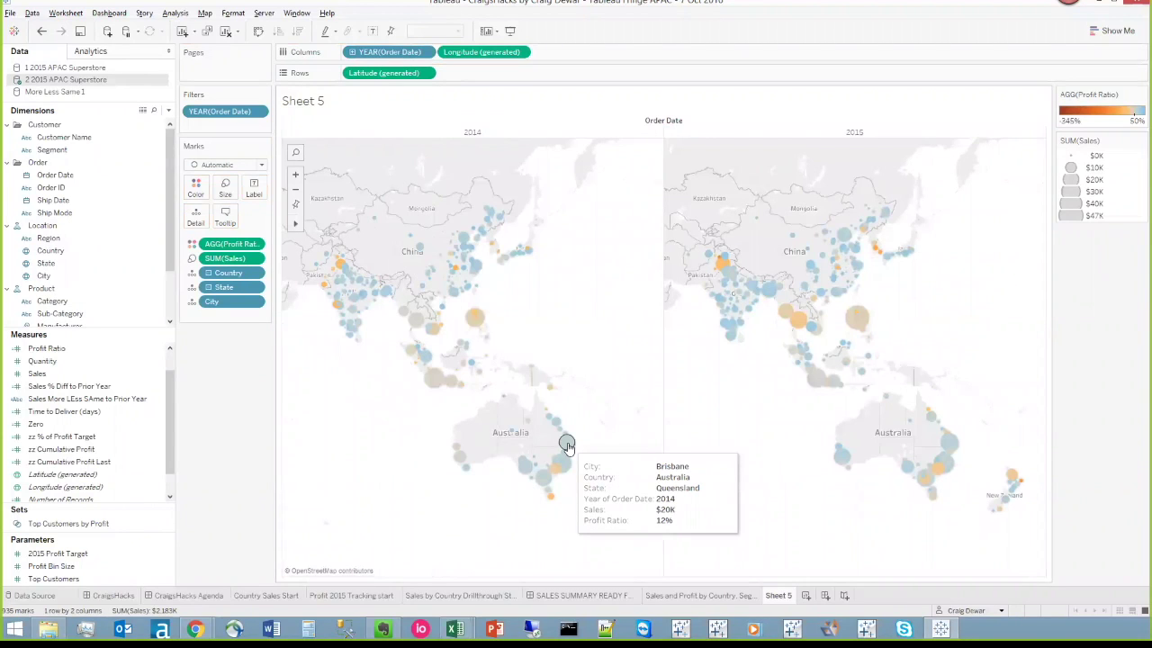
mouse_move(948, 442)
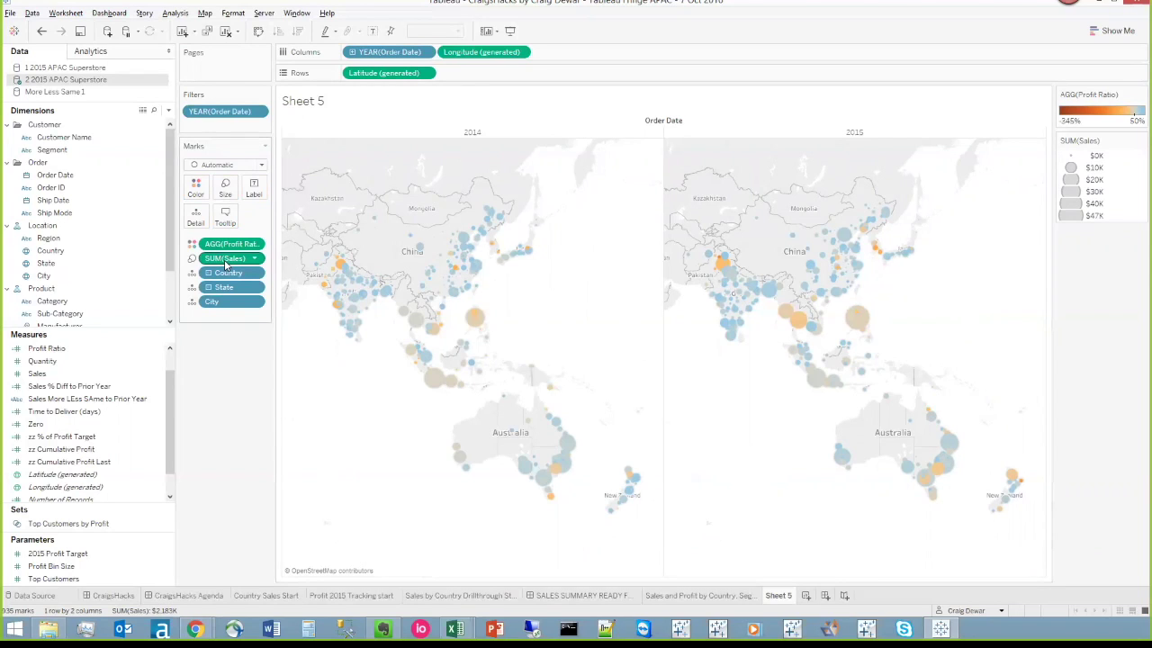
Move Sales from size to detail and apply a Percent Difference quick table calculation to it.
drag(224, 259, 199, 220)
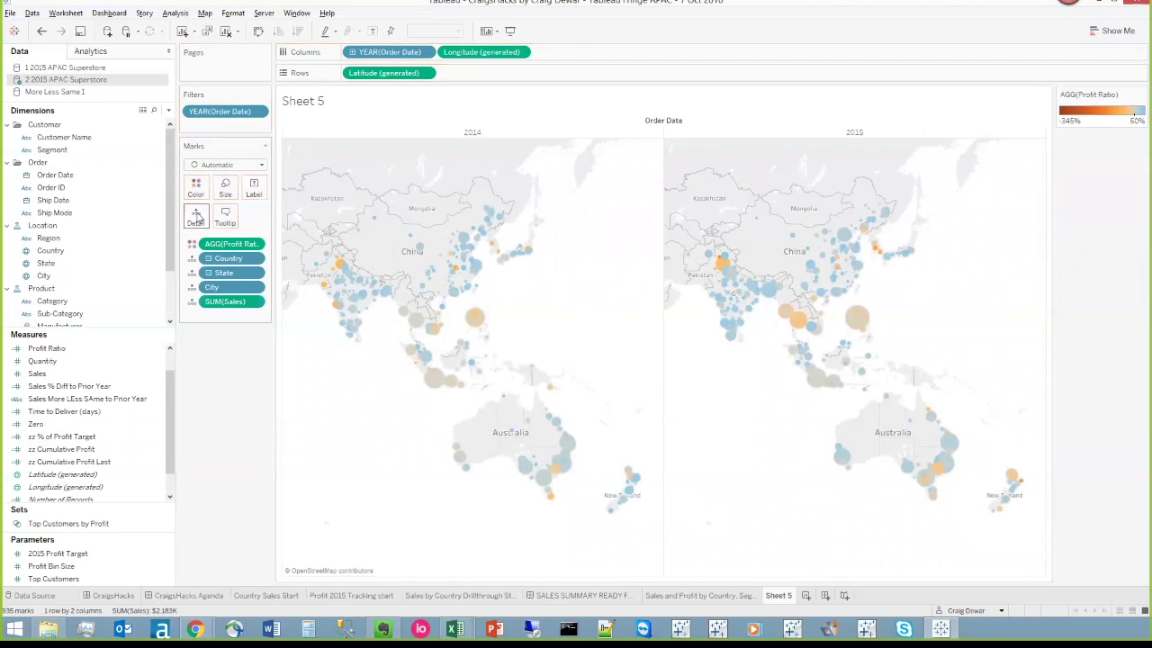
click(257, 305)
mouse_move(274, 495)
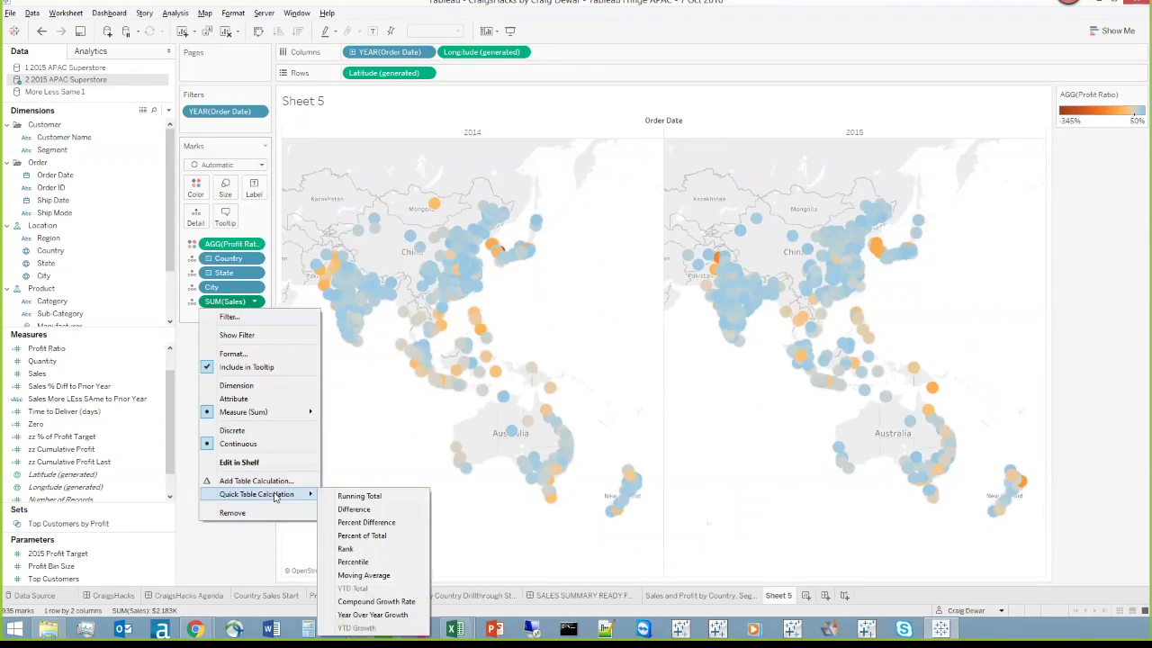
click(366, 521)
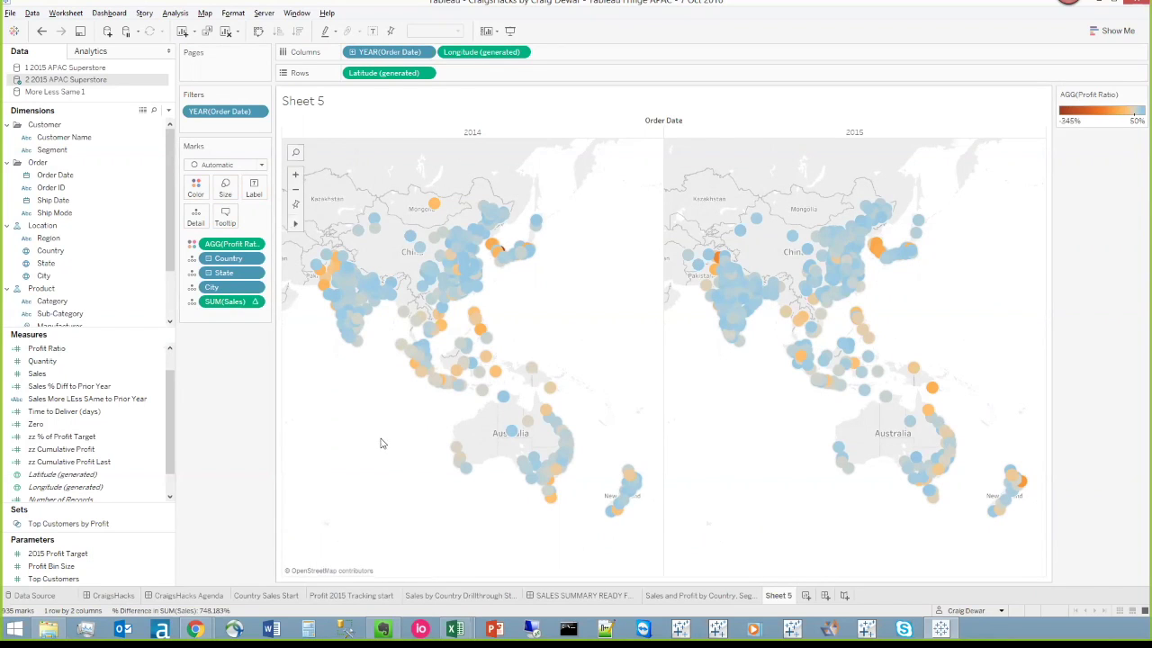
Compute the Sales percent difference using Order Date.
click(255, 303)
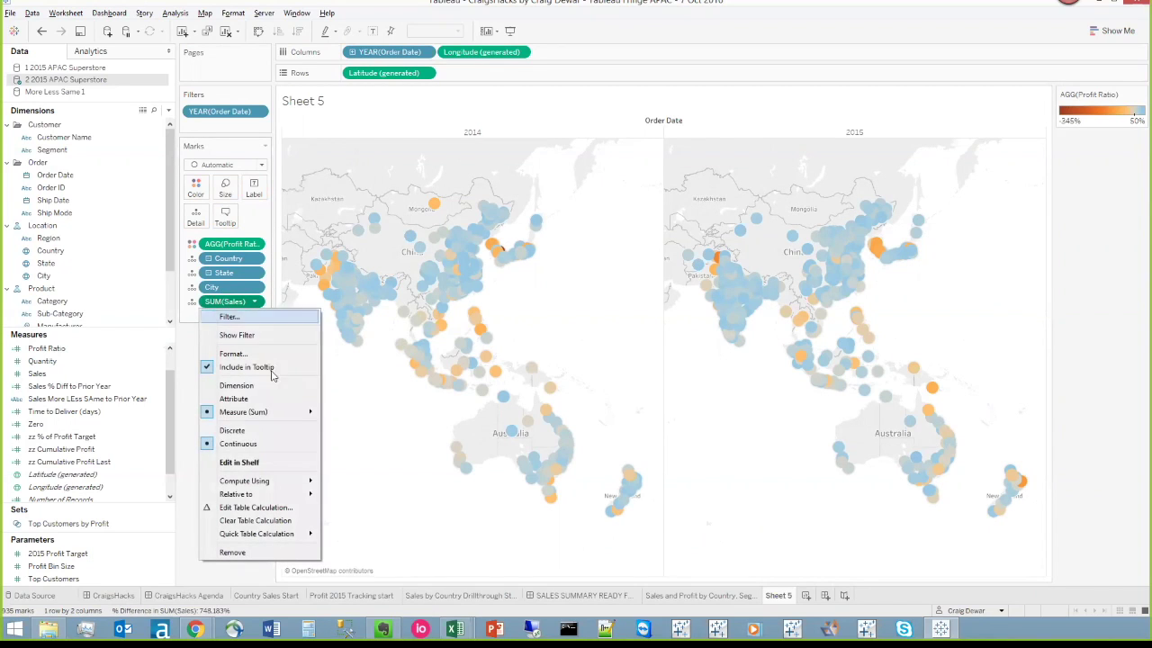
mouse_move(299, 488)
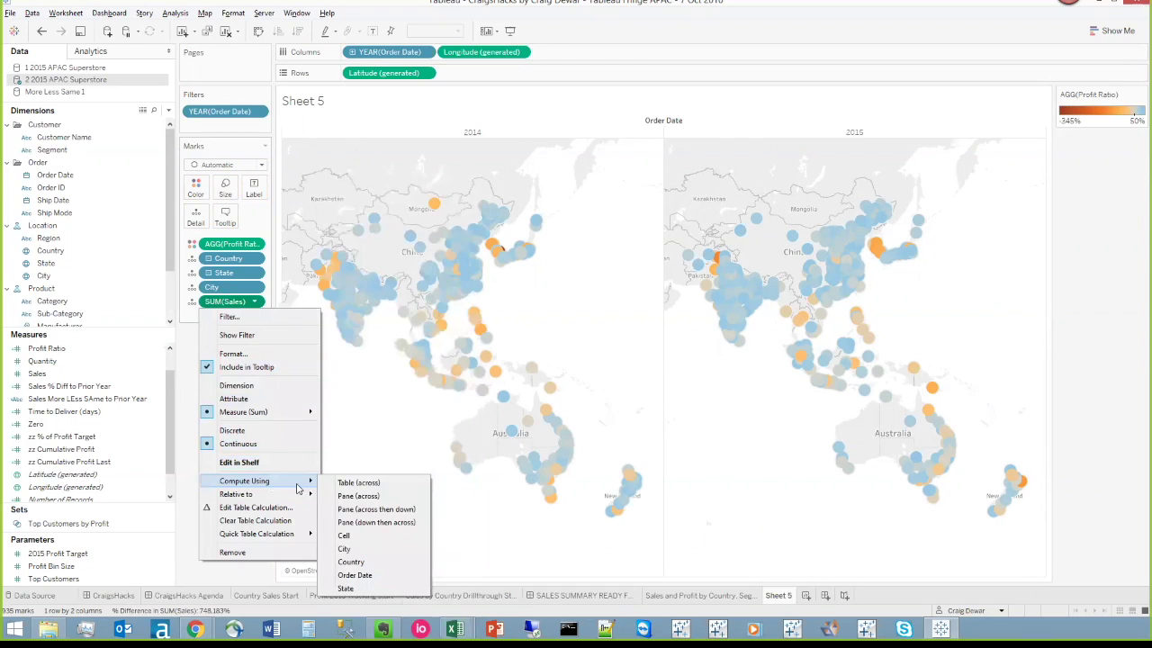
click(355, 574)
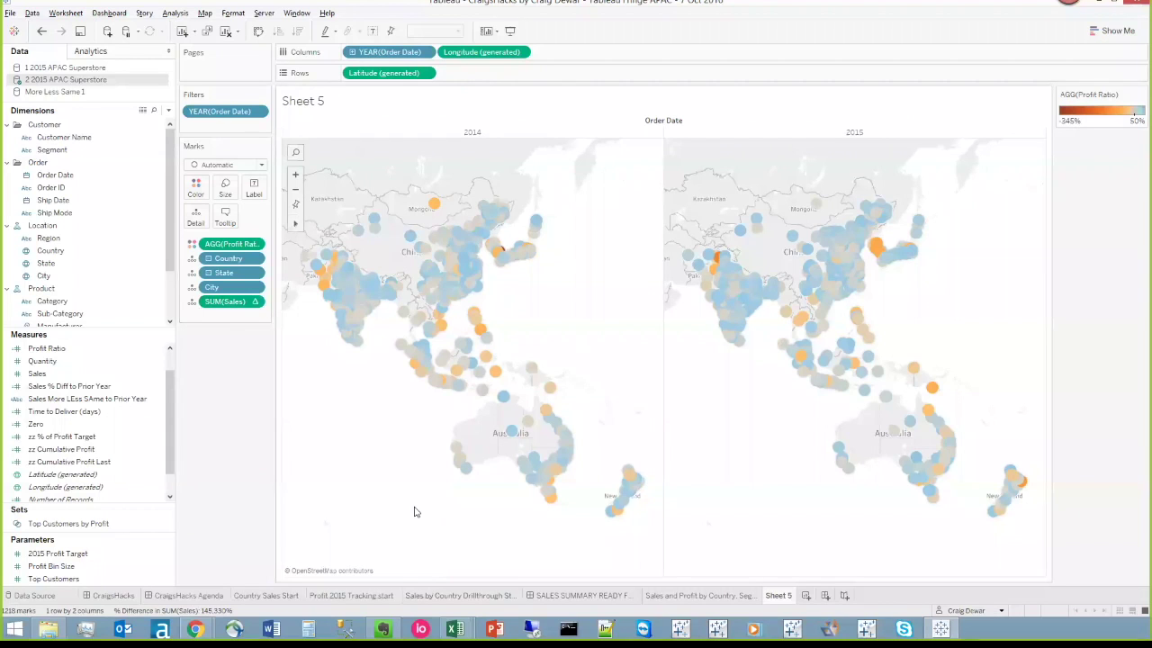
mouse_move(937, 469)
mouse_move(927, 410)
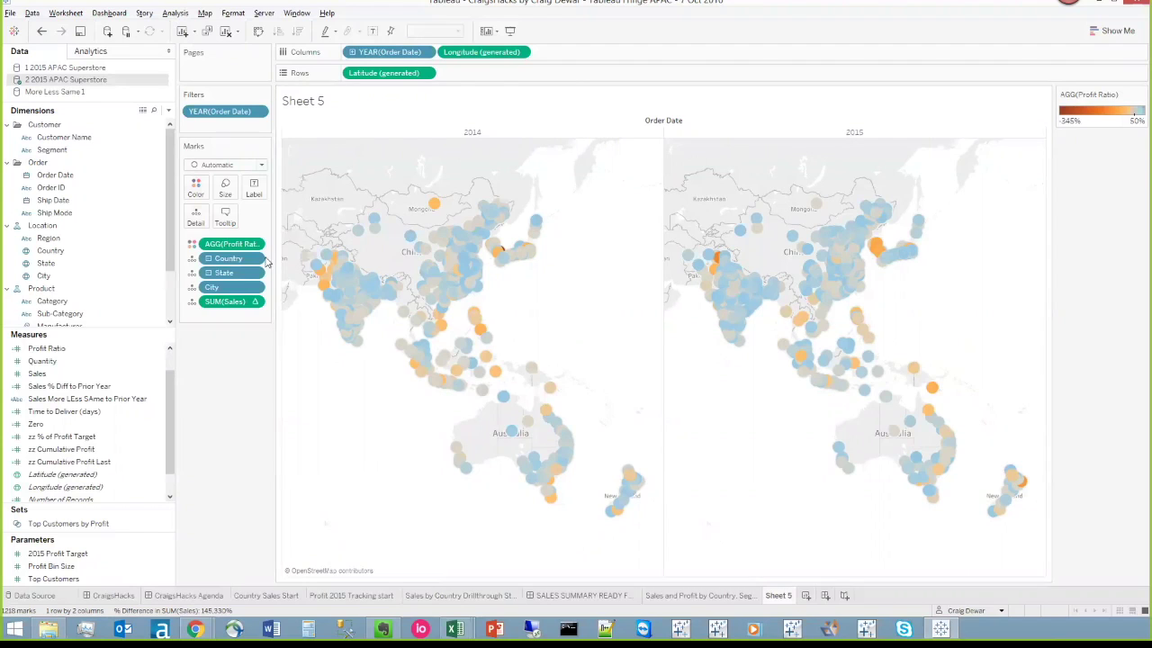
Remove State from the marks and save the Sales table calculation as a measure named % Diff LAst Year.
drag(231, 273, 225, 346)
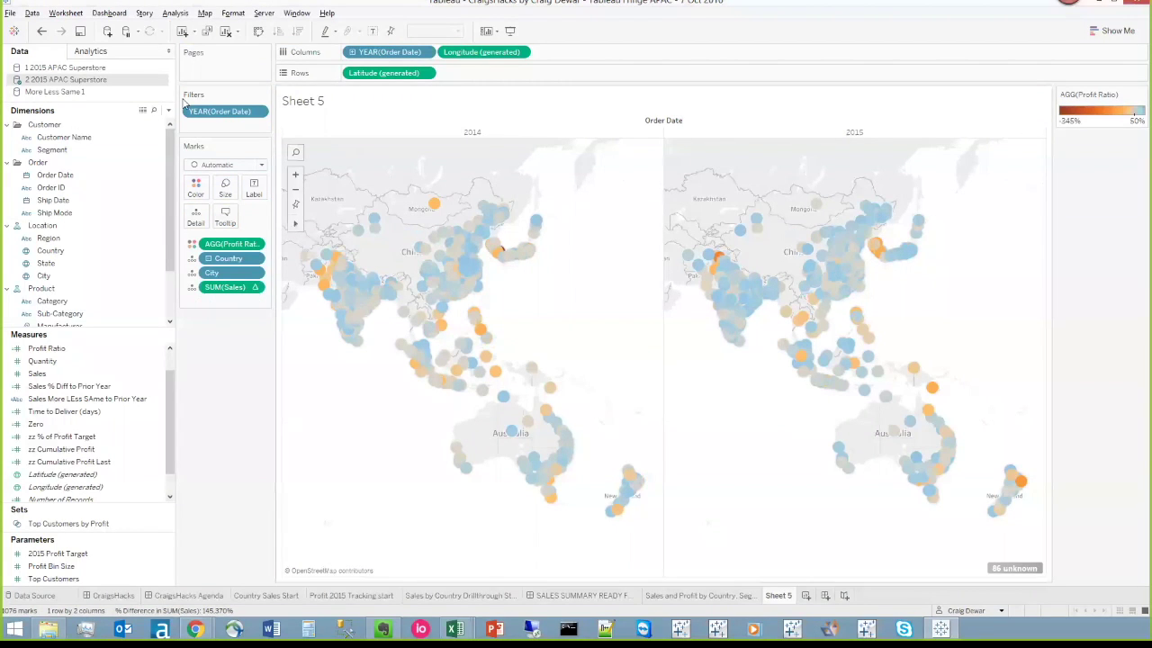
click(254, 287)
click(255, 287)
drag(233, 287, 76, 396)
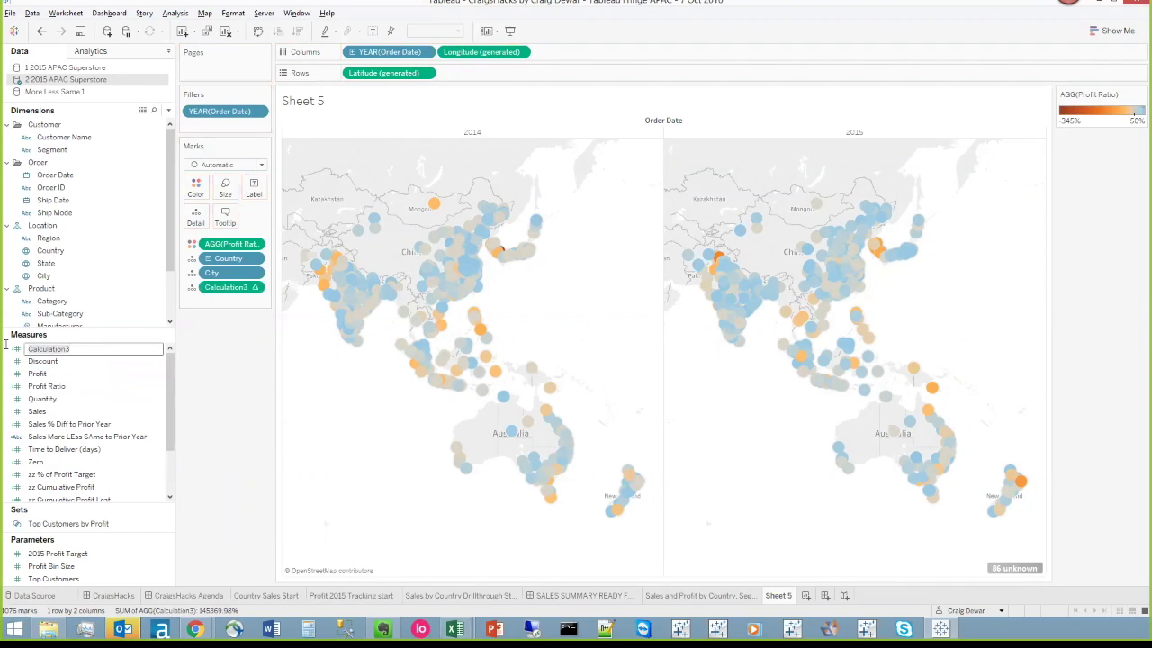
text(% Diff LAst Year)
key(Return)
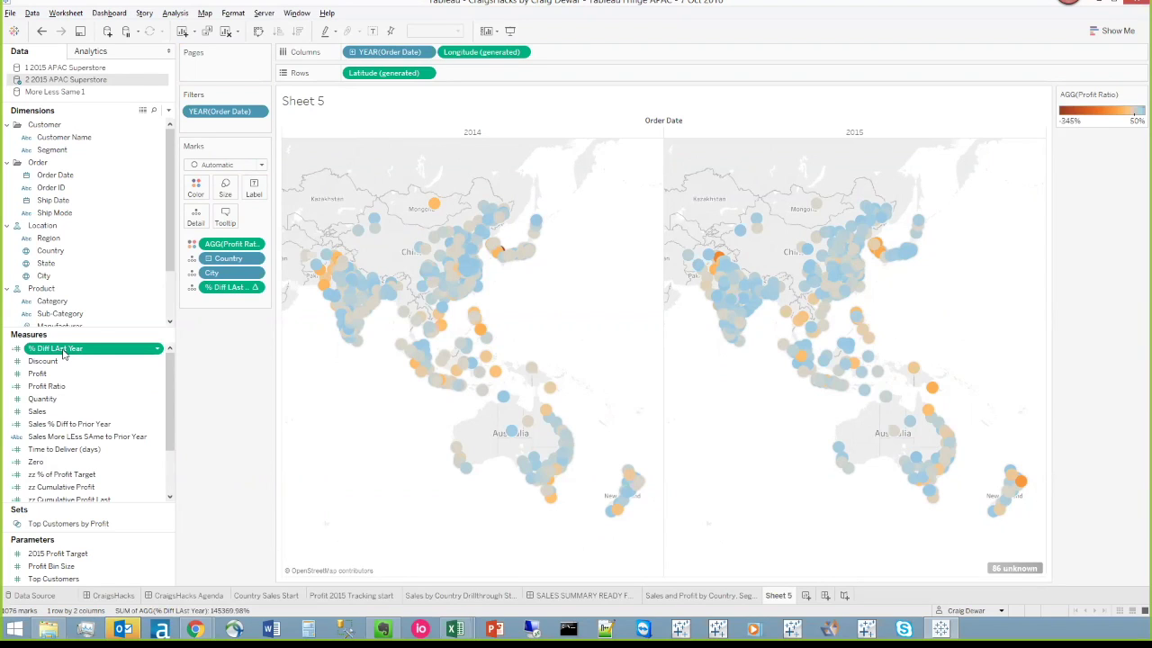
Create a calculated field based on % Diff LAst Year and name it Sales Up or Down.
right_click(63, 354)
mouse_move(160, 481)
click(207, 482)
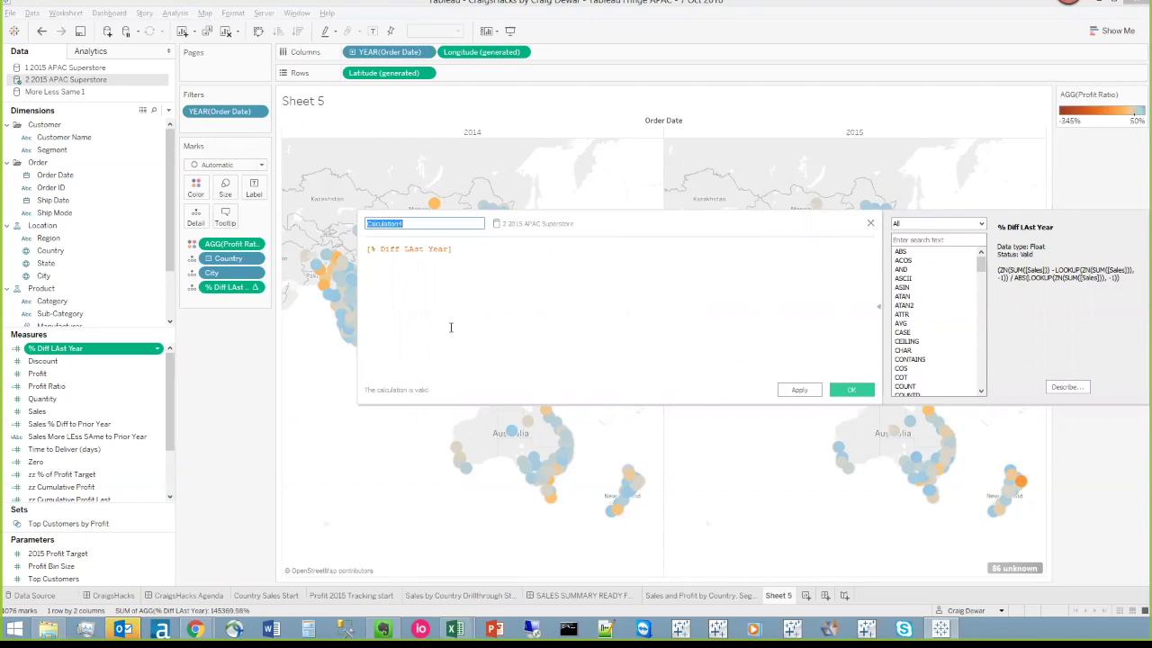
text(Sales Up or Down)
Write the formula's first line as IF [% Diff LAst Year] > 0 THEN "Up".
click(368, 251)
text(IF)
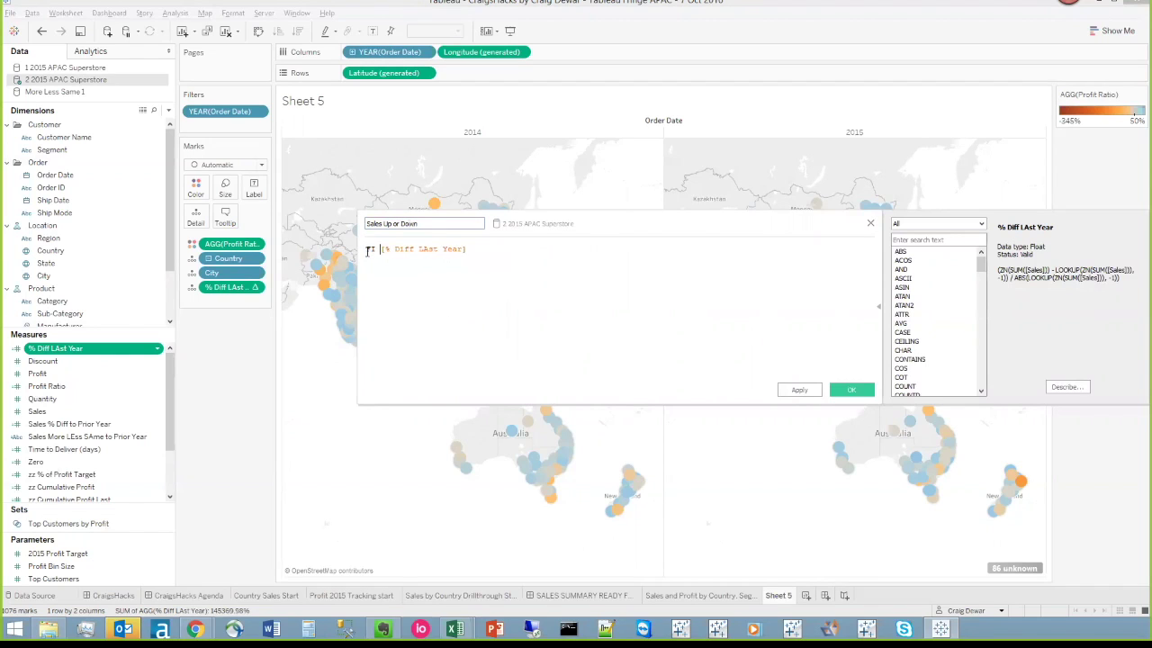
click(481, 251)
text(>0 THEN "Up)
Reuse the first condition for a second line reading ELSEIF [% Diff LAst Year] < 0 THEN "Down".
double_click(370, 250)
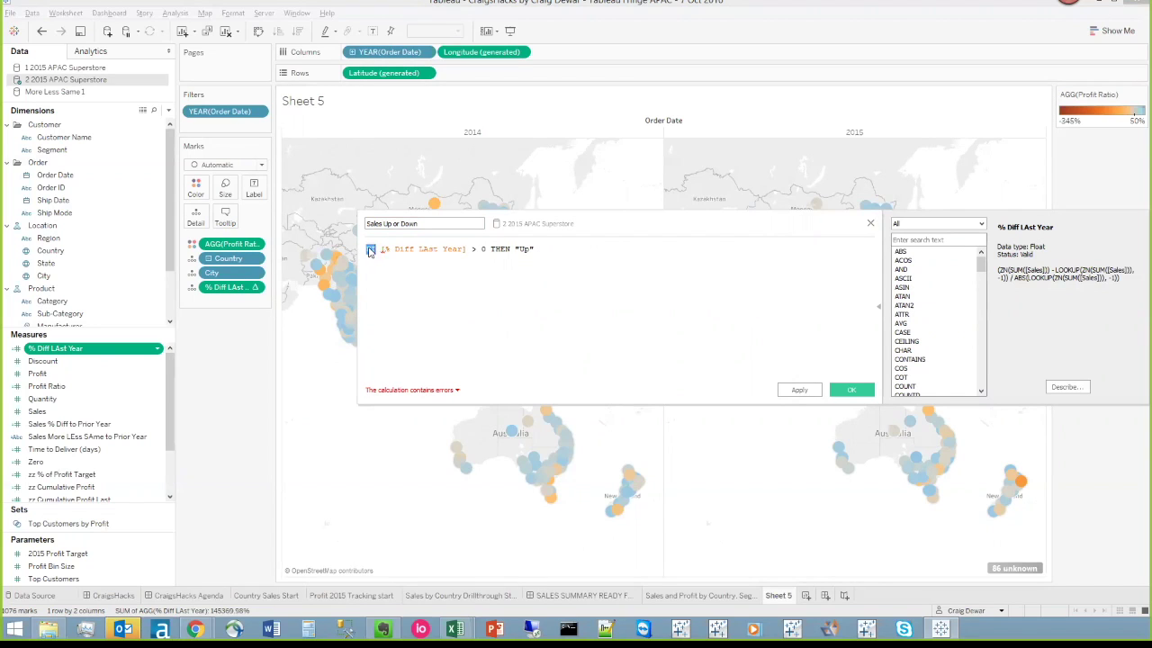
text(IF)
key(Escape)
key(ctrl+a)
key(ctrl+c)
click(360, 252)
text(ELSE)
key(ctrl+v)
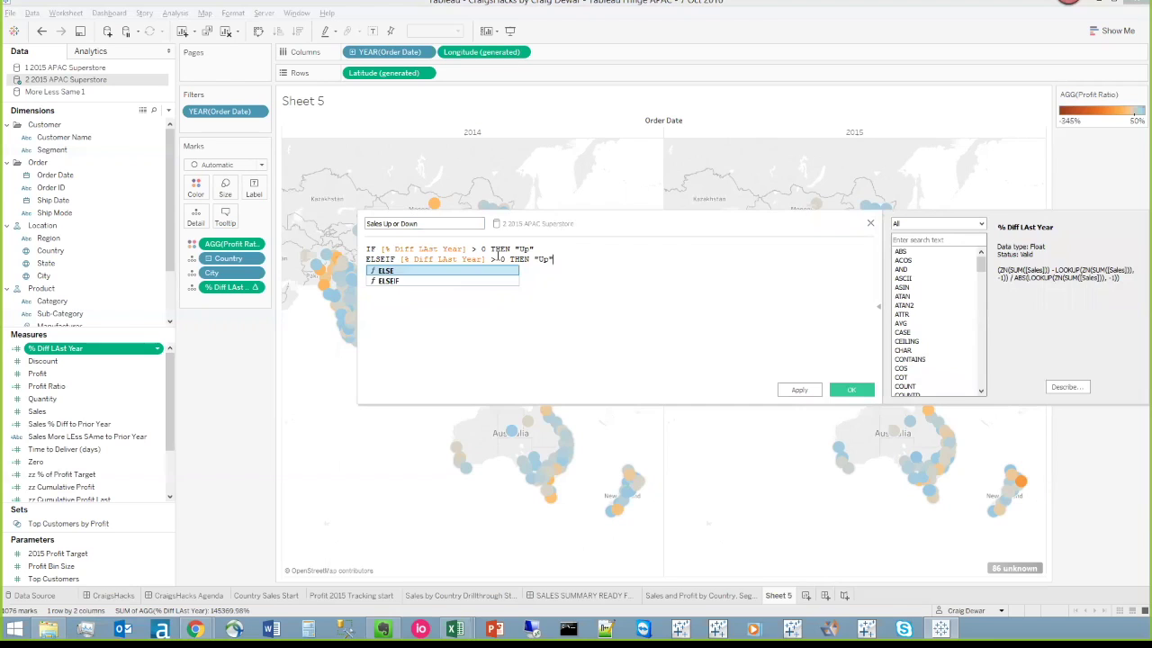
double_click(493, 259)
text(<)
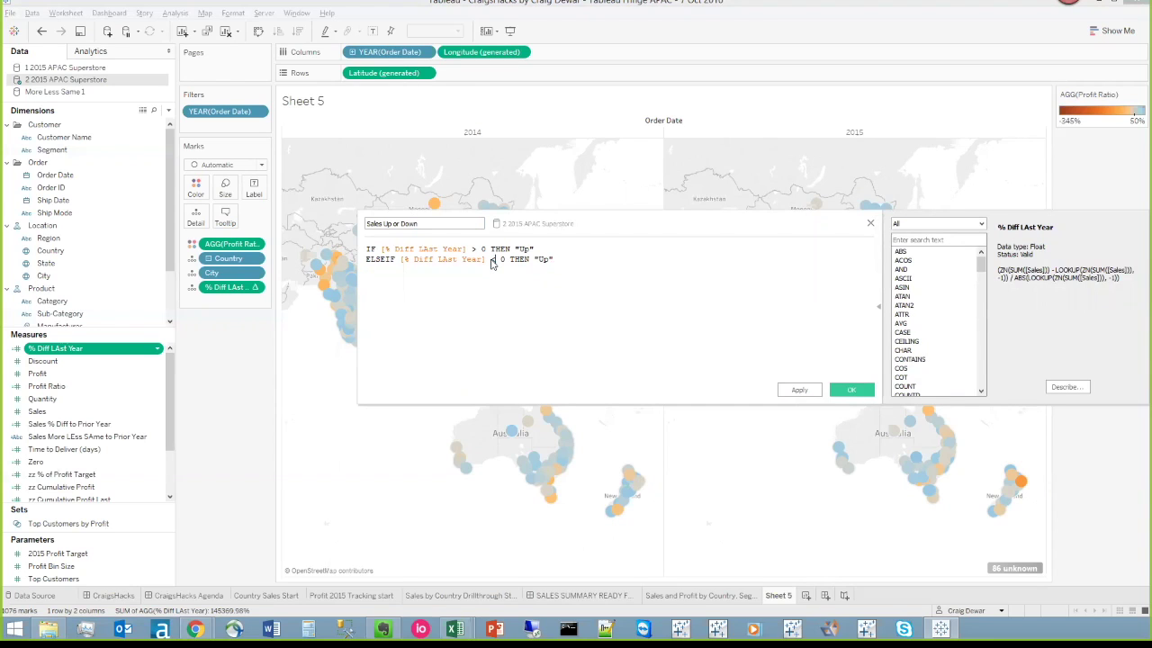
double_click(542, 260)
text(Down)
Finish the formula with ELSE "n/a" and END, and save the calculated field.
key(Return)
text(ELSE ")
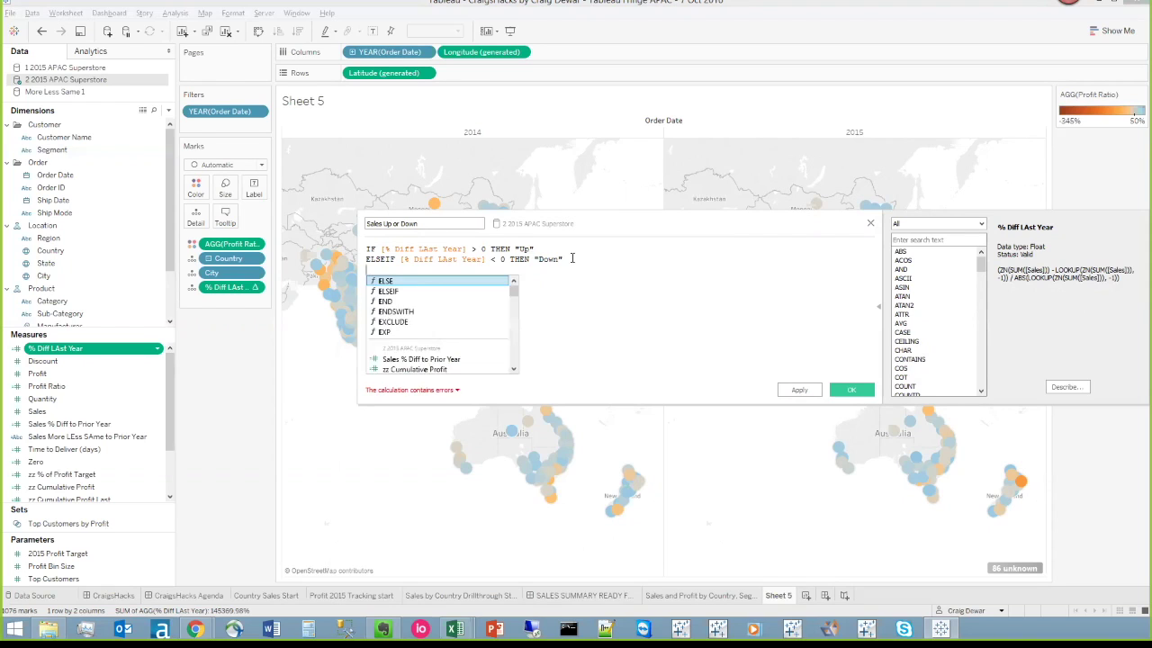
text(n/a" )
text(END)
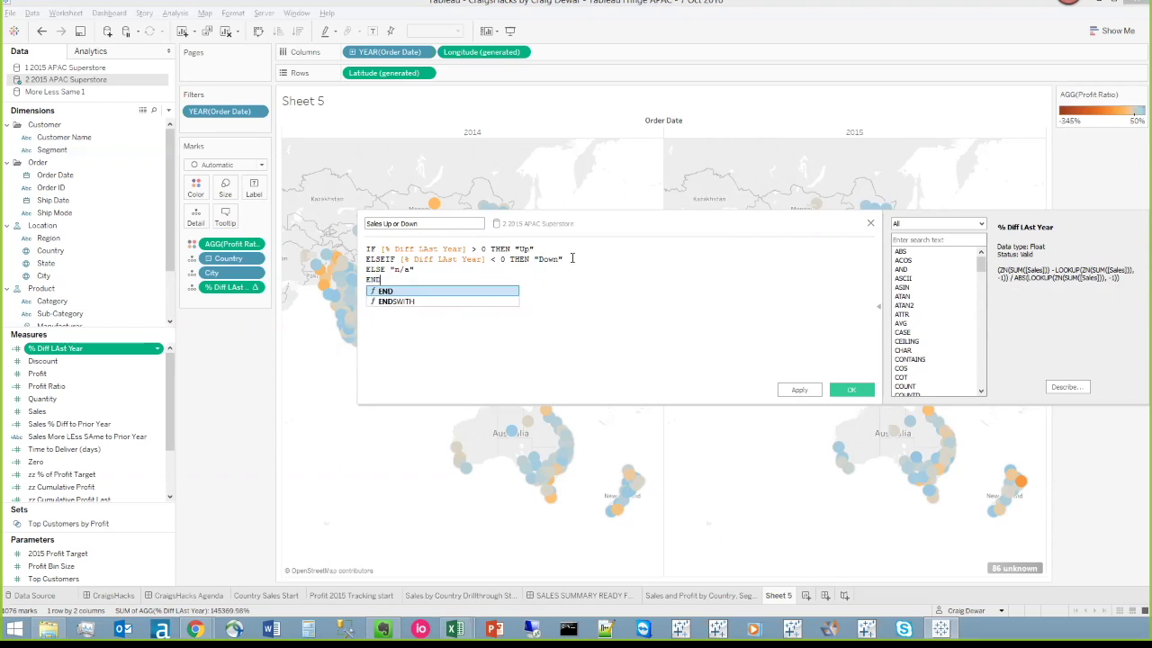
click(846, 392)
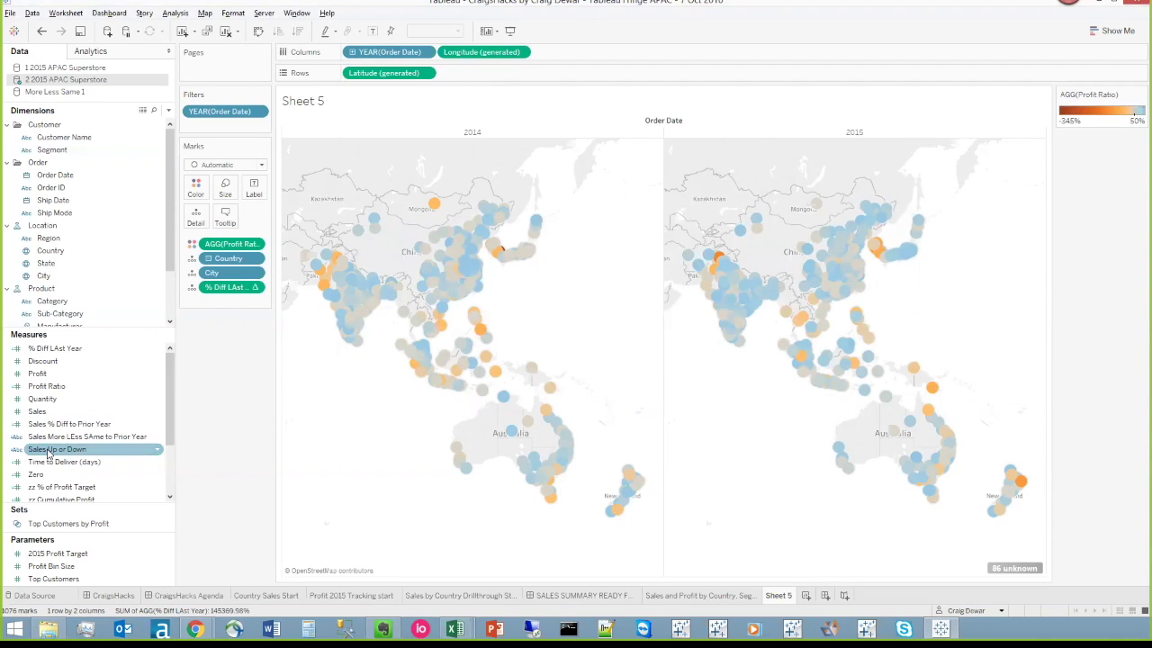
Change the map's mark type to Shape.
click(220, 166)
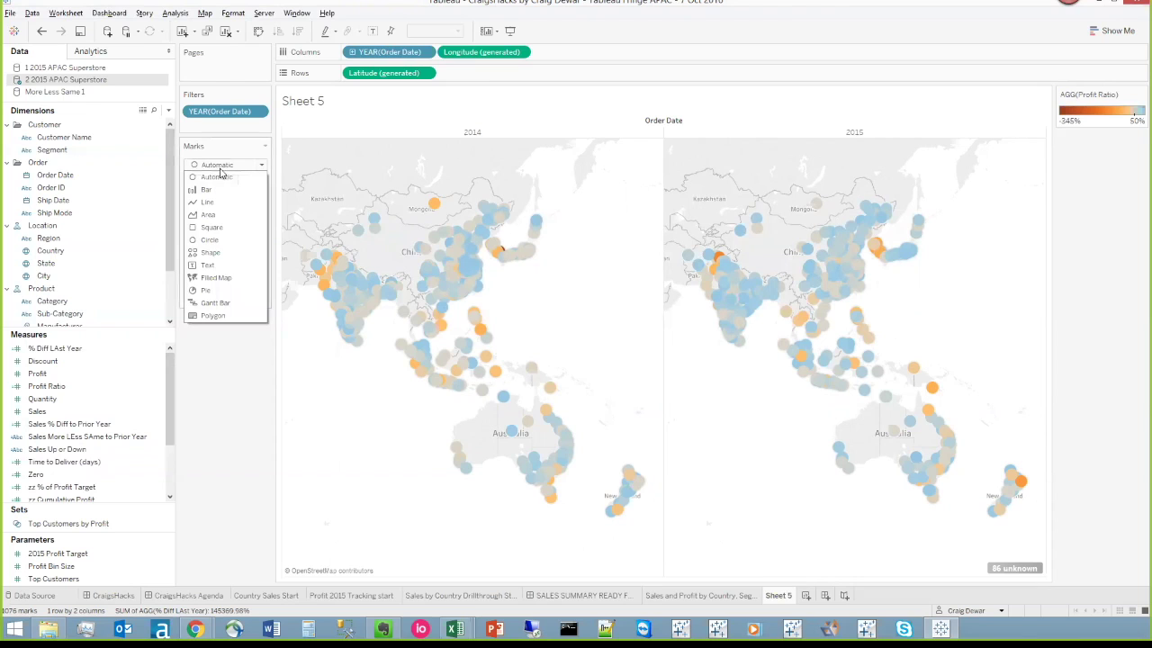
click(223, 253)
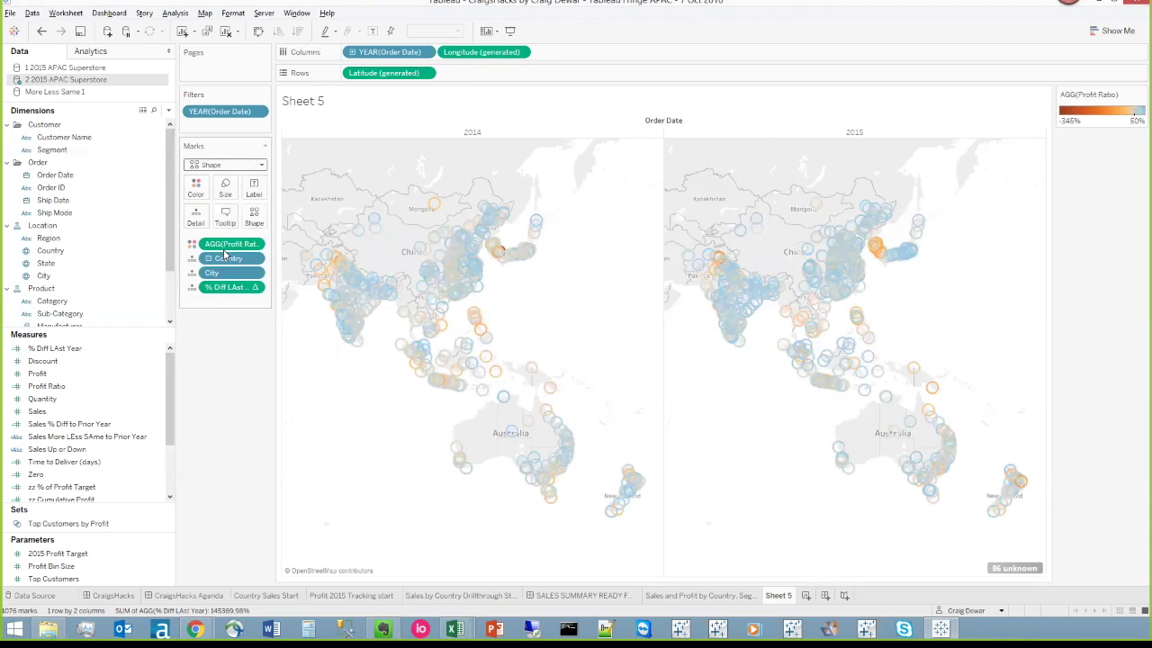
Assign Sales Up or Down to the marks' shape and give its Down value the Filled palette's downward triangle.
drag(40, 453, 254, 219)
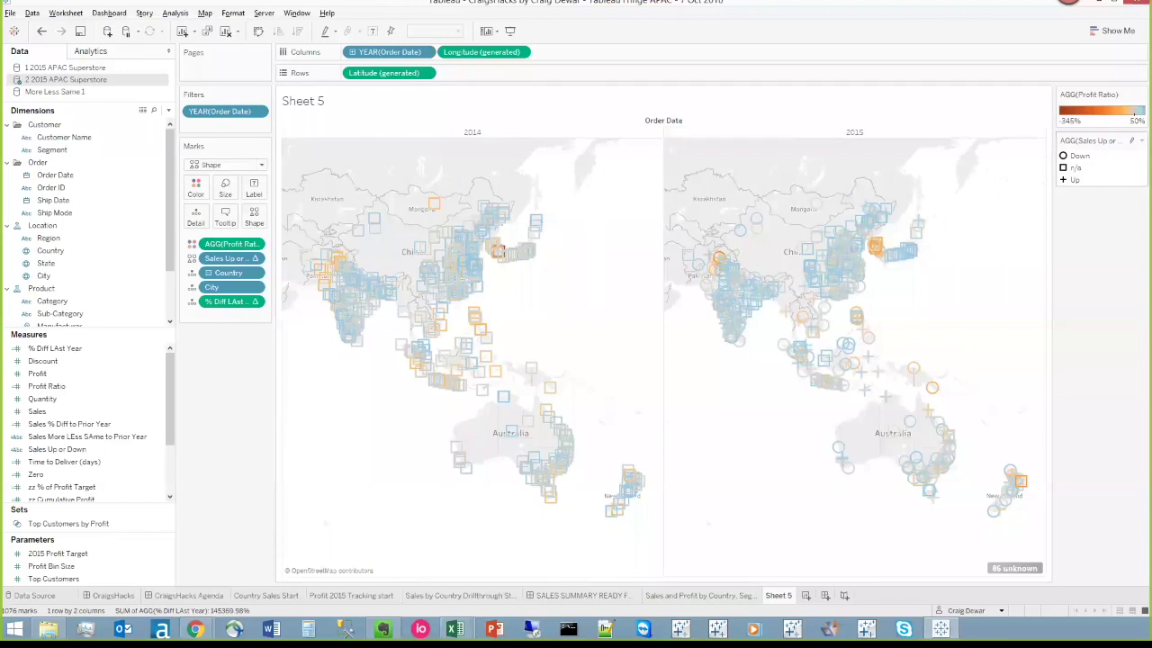
click(1141, 140)
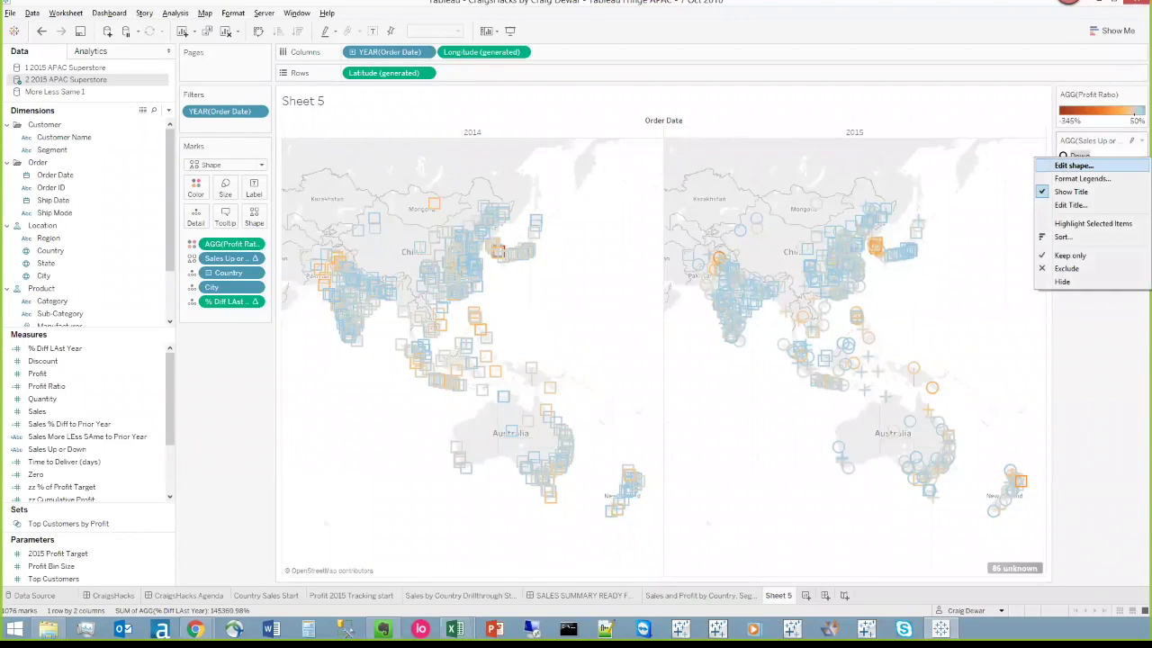
click(1066, 165)
click(617, 266)
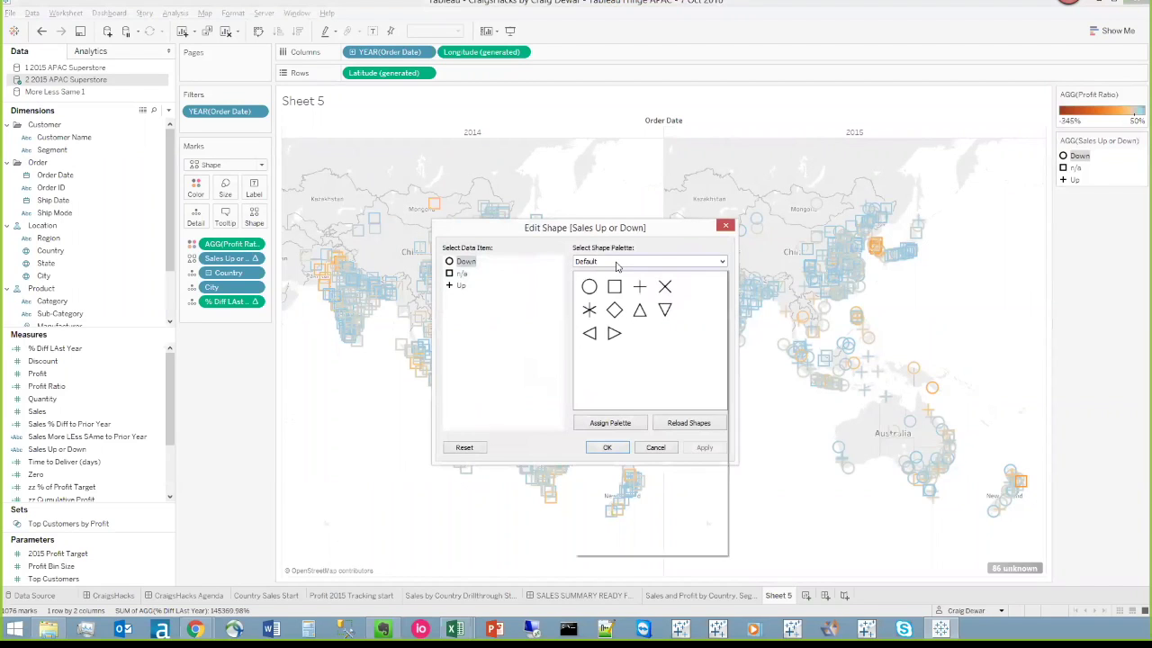
click(610, 283)
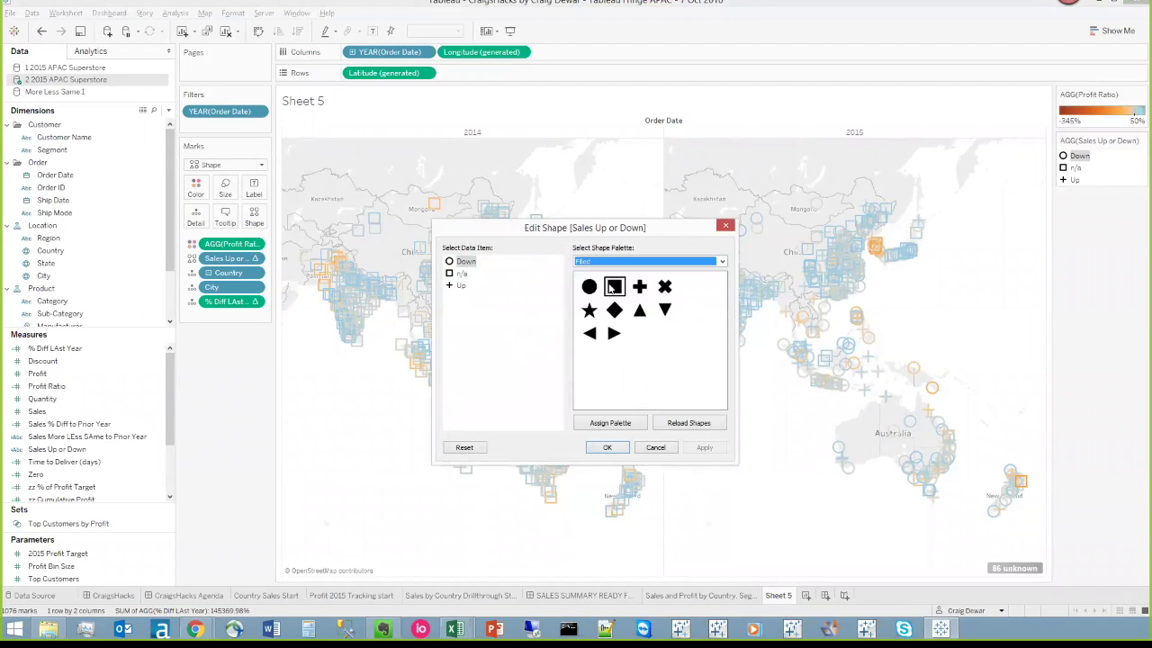
click(665, 310)
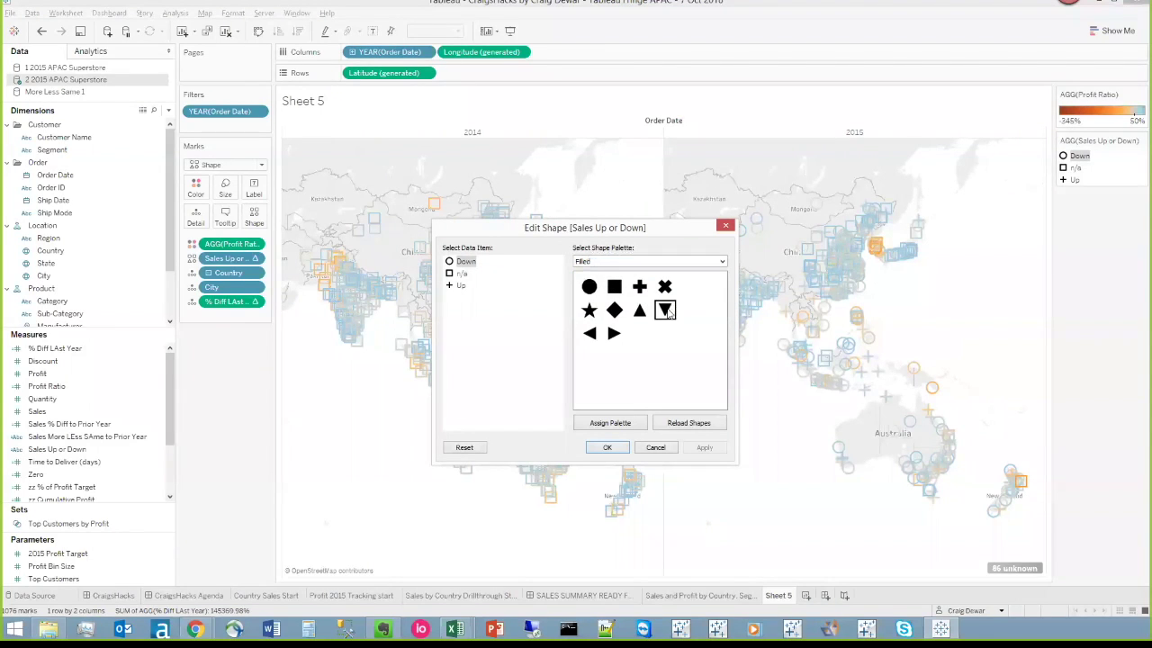
Give the Up value the filled upward triangle, apply the shapes and put Up first in the shape legend.
click(461, 285)
click(640, 310)
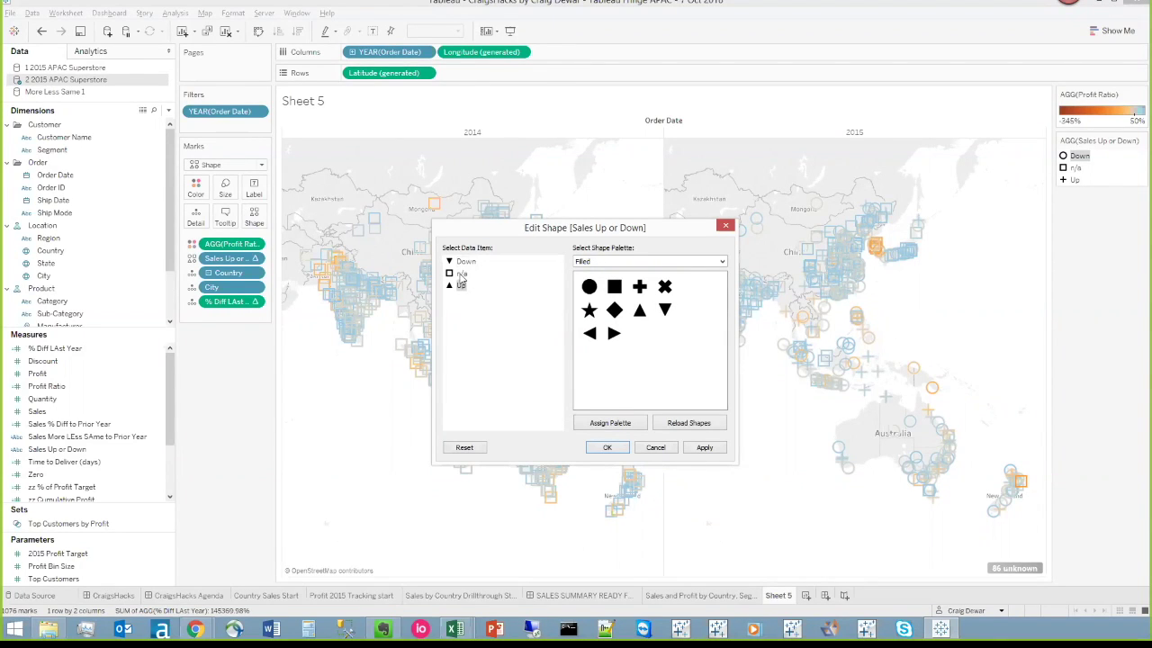
click(606, 447)
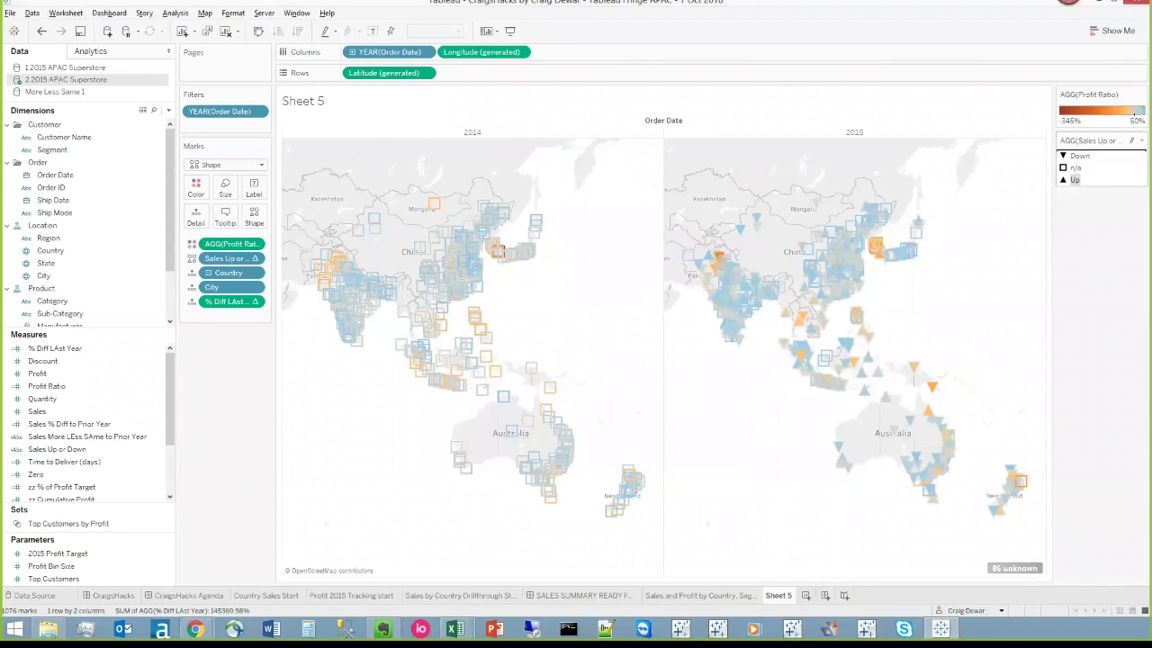
drag(1074, 179, 1074, 153)
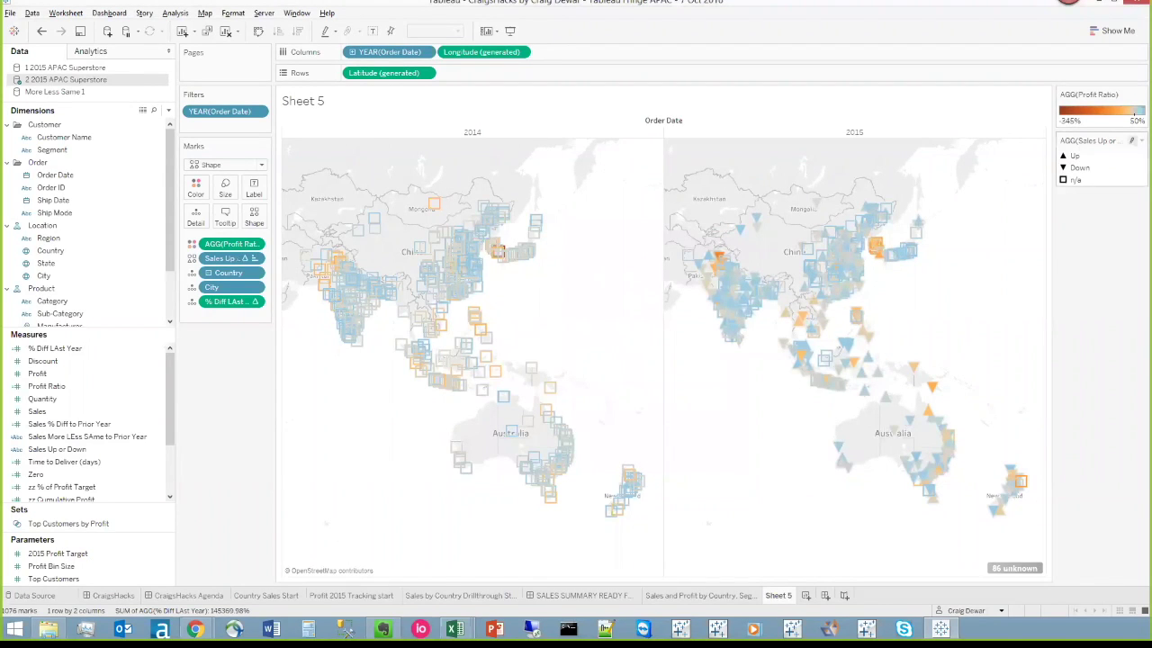
Highlight the Down cities and the Up cities from the shape legend to inspect them on the map, and clear the highlight.
click(1132, 140)
click(1079, 167)
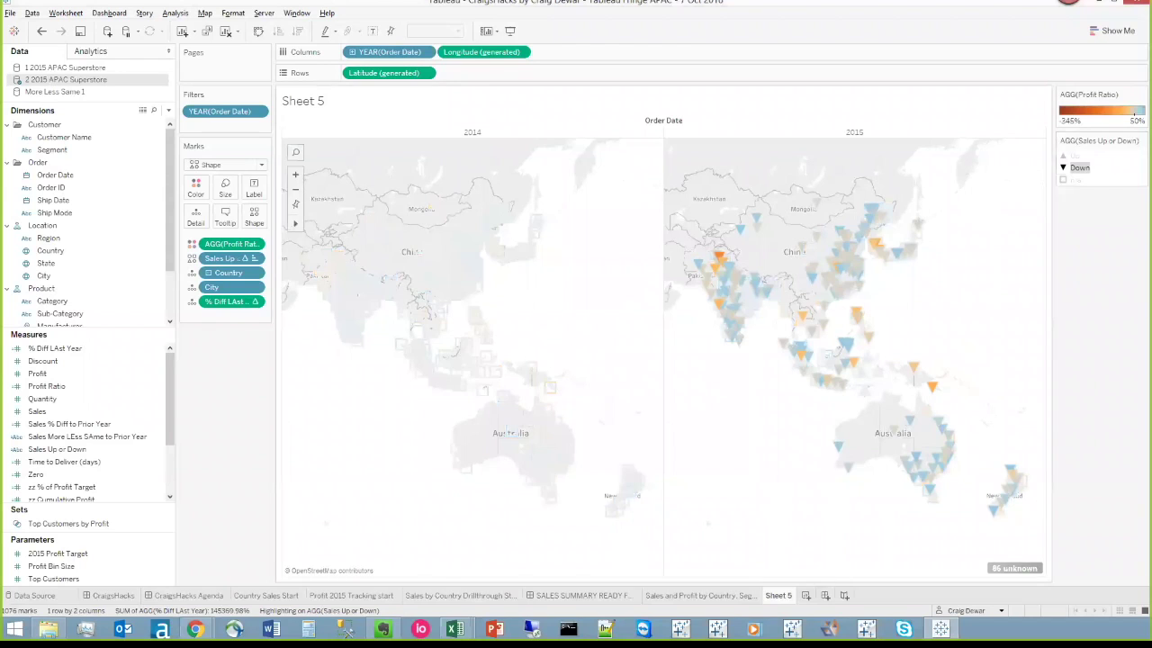
mouse_move(932, 387)
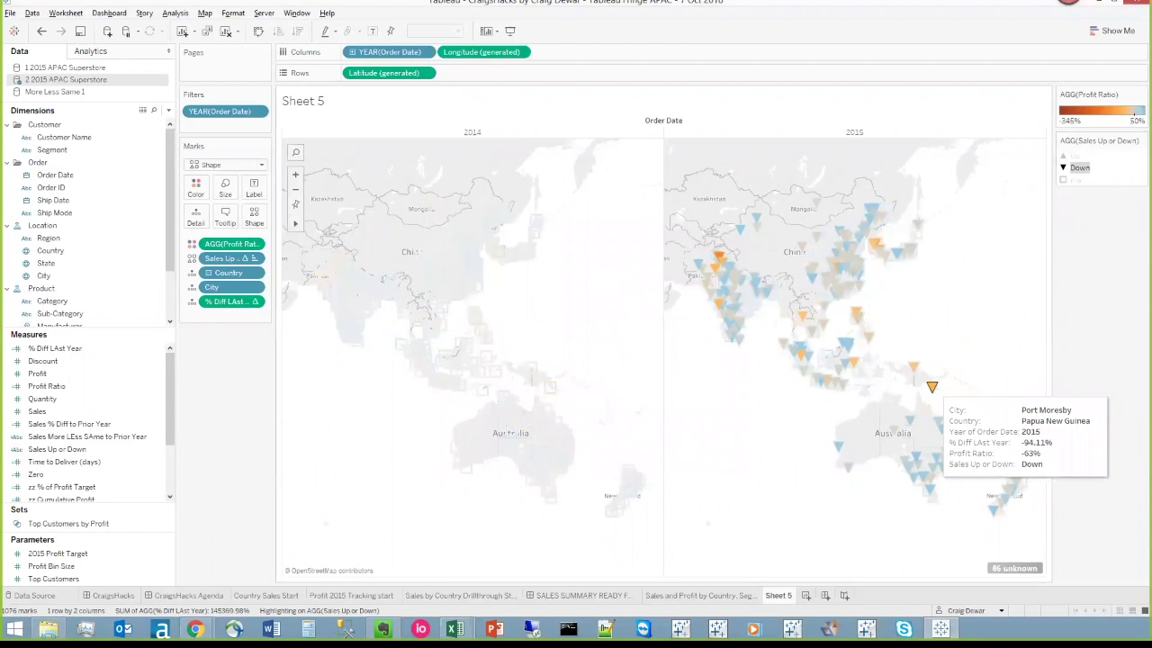
click(1072, 156)
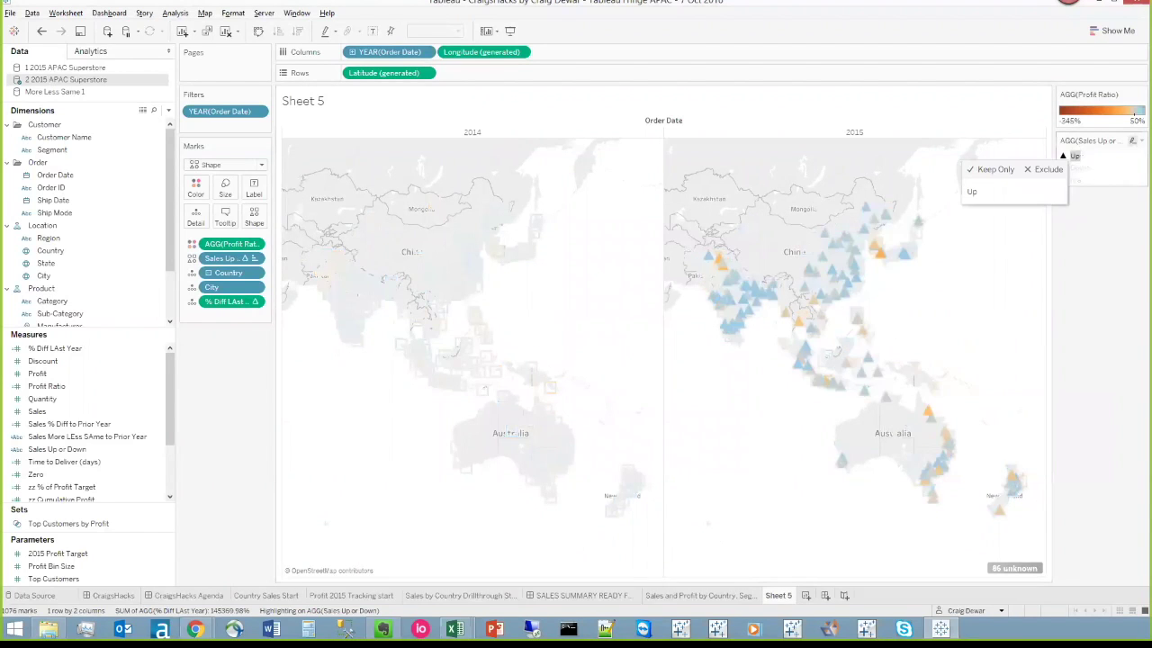
key(Escape)
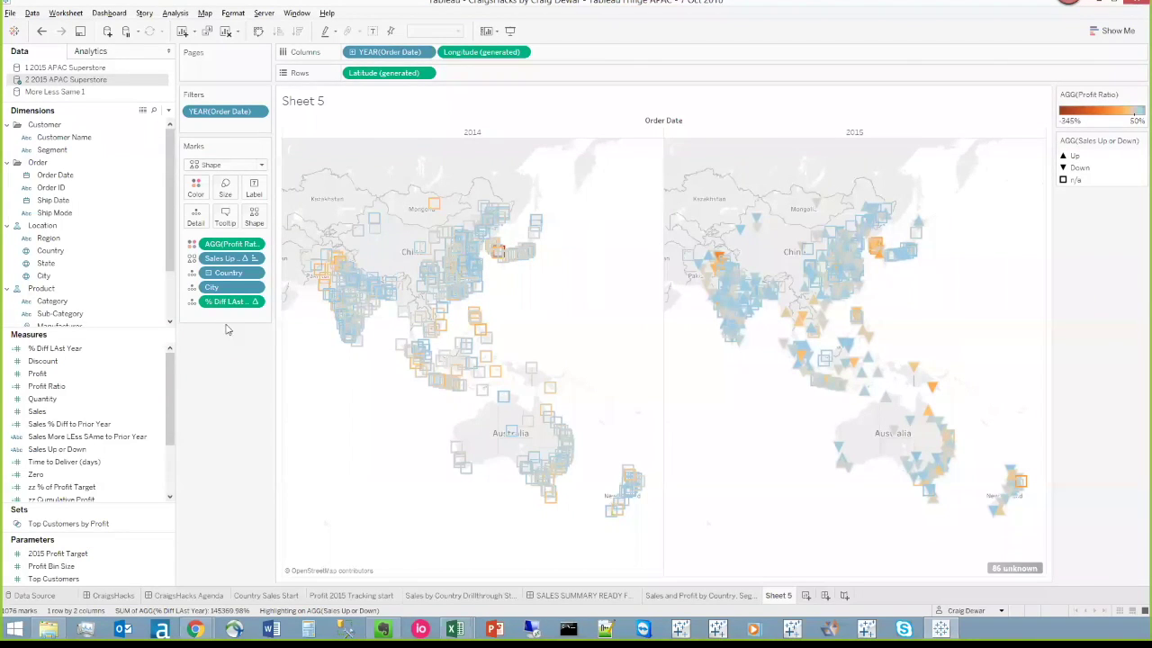
Filter the map by % Diff LAst Year so that only non-null values are kept.
drag(224, 307, 212, 131)
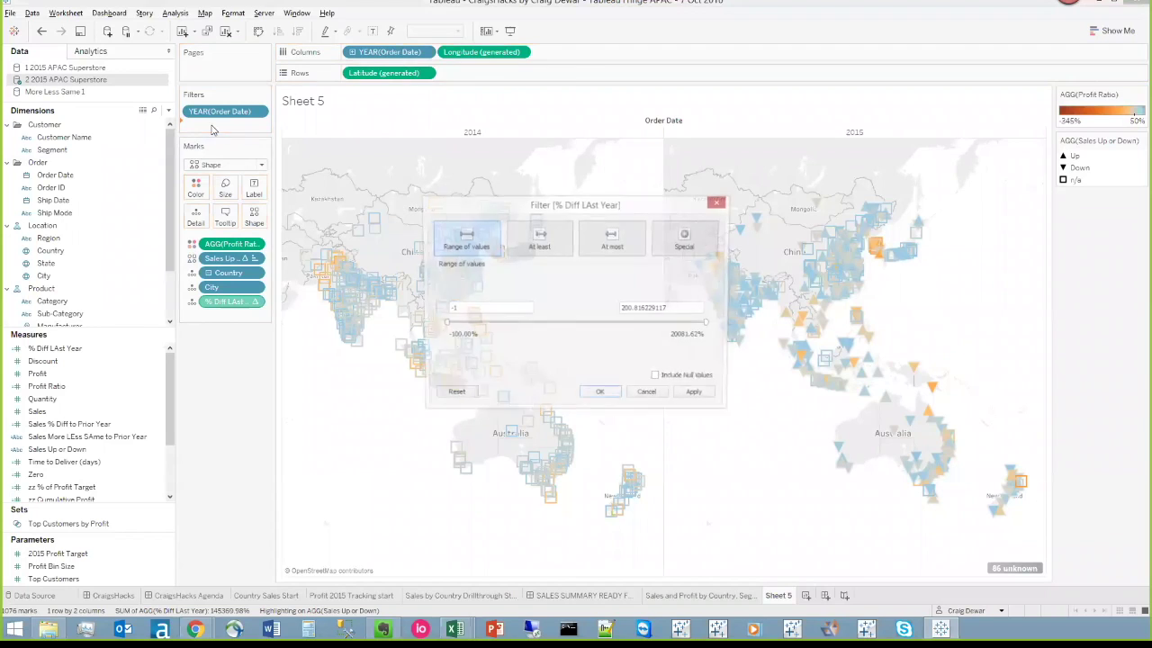
click(686, 239)
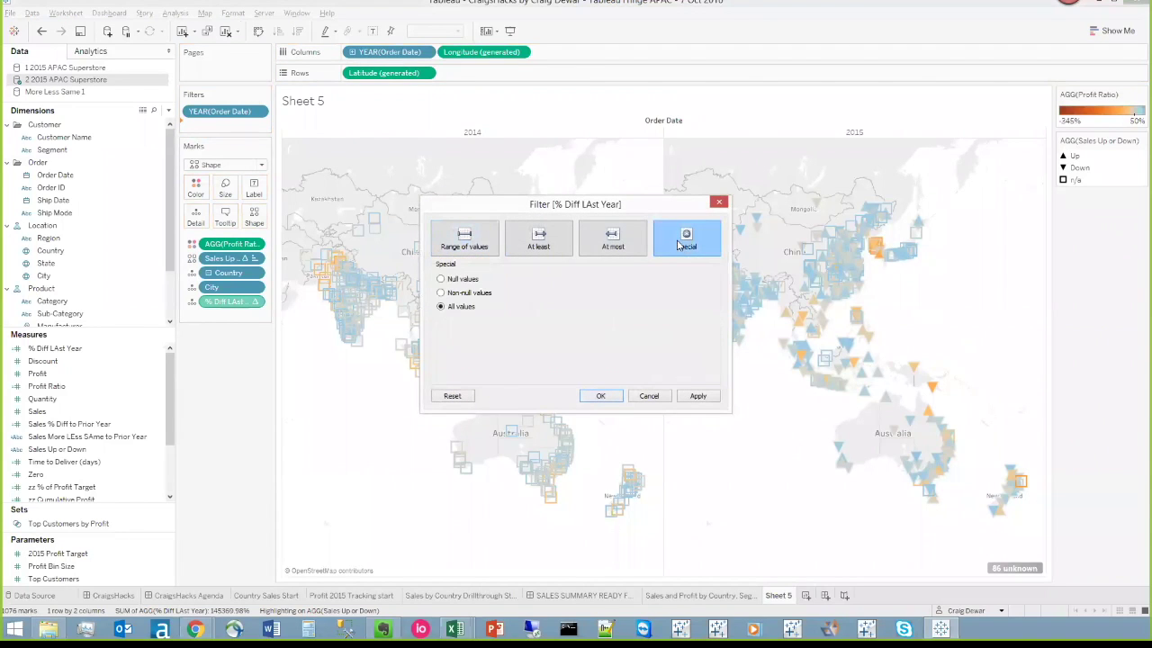
click(441, 292)
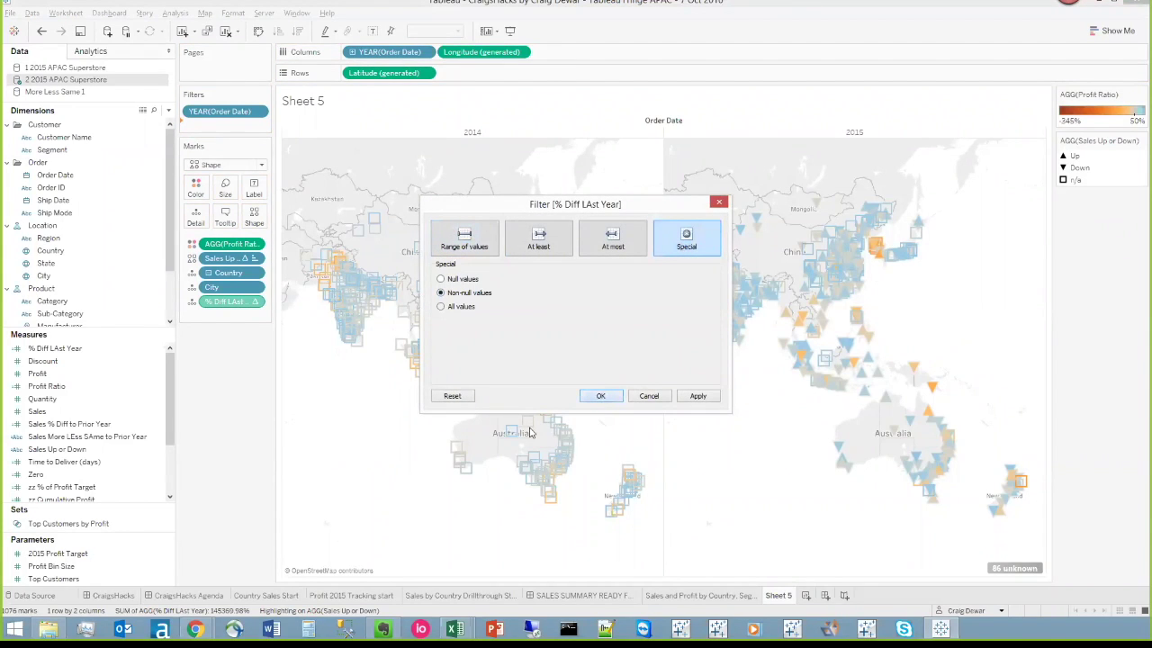
key(Return)
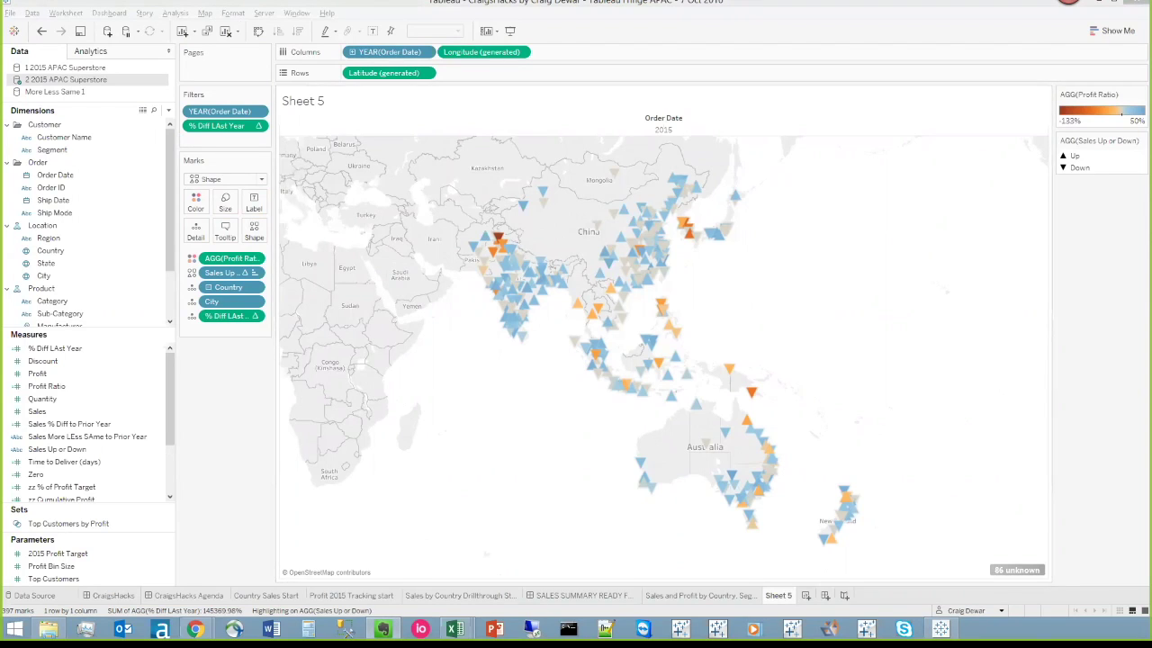
Open the Country Sales Start worksheet from the thumbnail overview of all sheets.
key(F6)
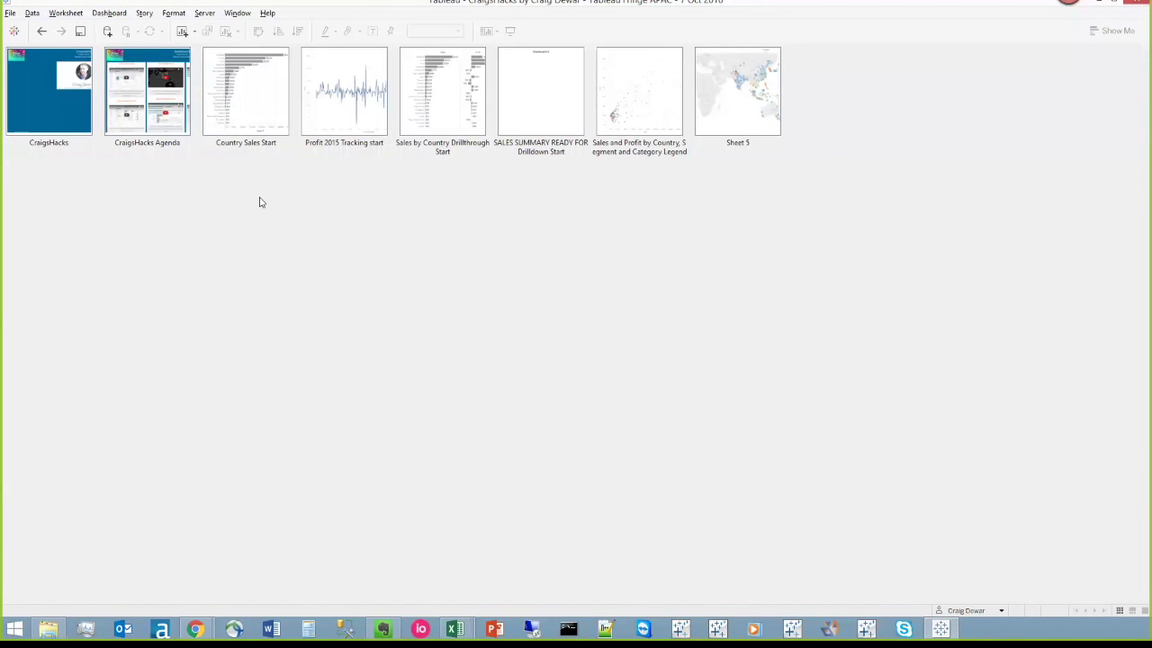
click(239, 124)
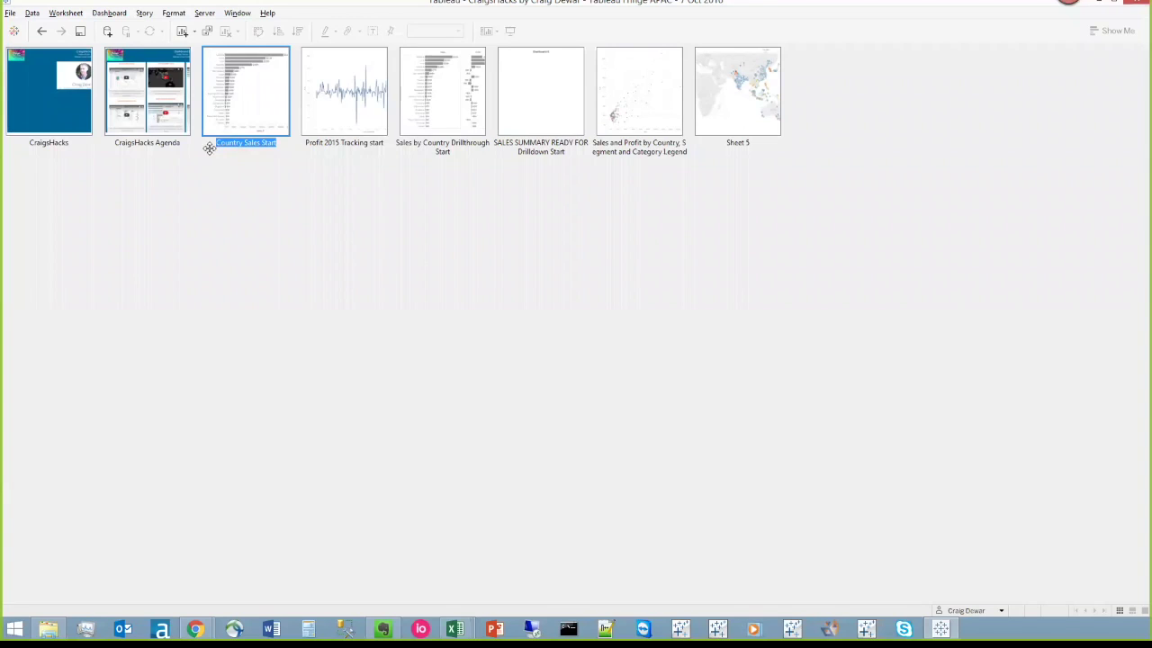
double_click(210, 149)
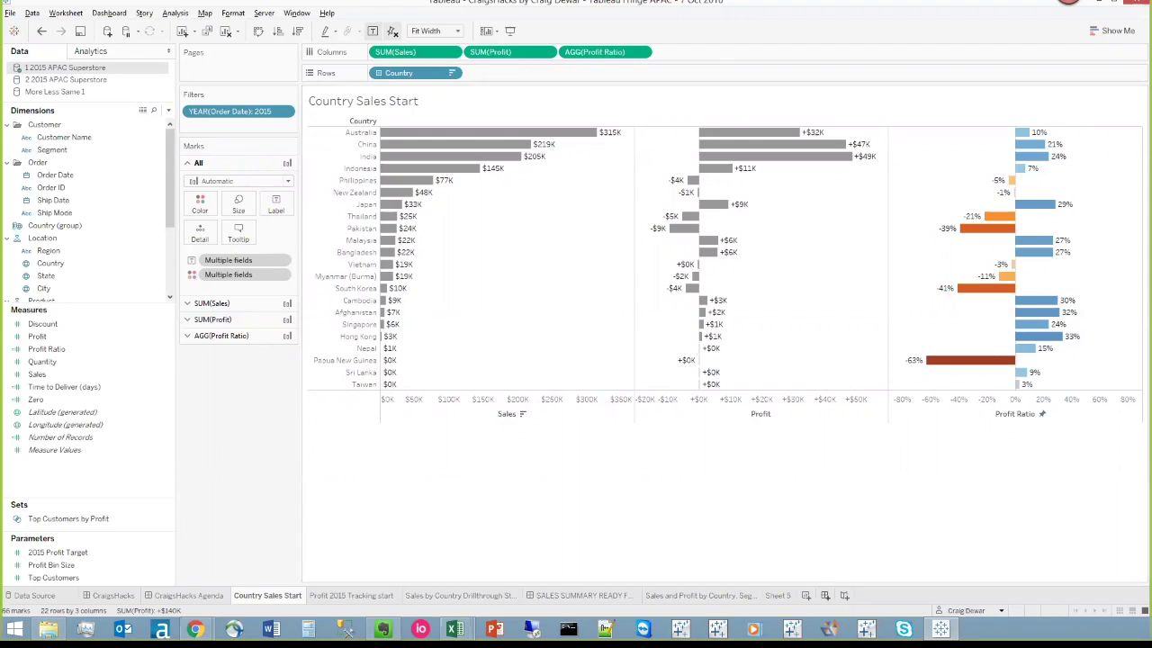
Create a new dashboard and place the Country Sales Start sheet on it, undoing the mistaken placement of Profit 2015 Tracking start.
click(843, 595)
mouse_move(49, 186)
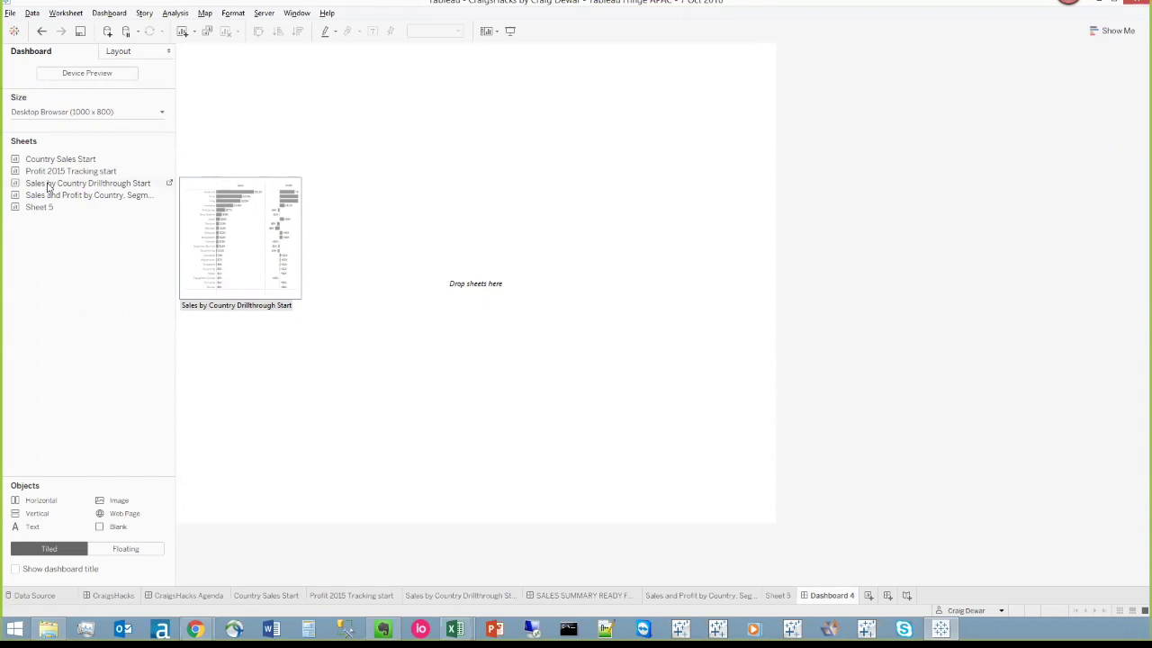
drag(56, 171, 356, 206)
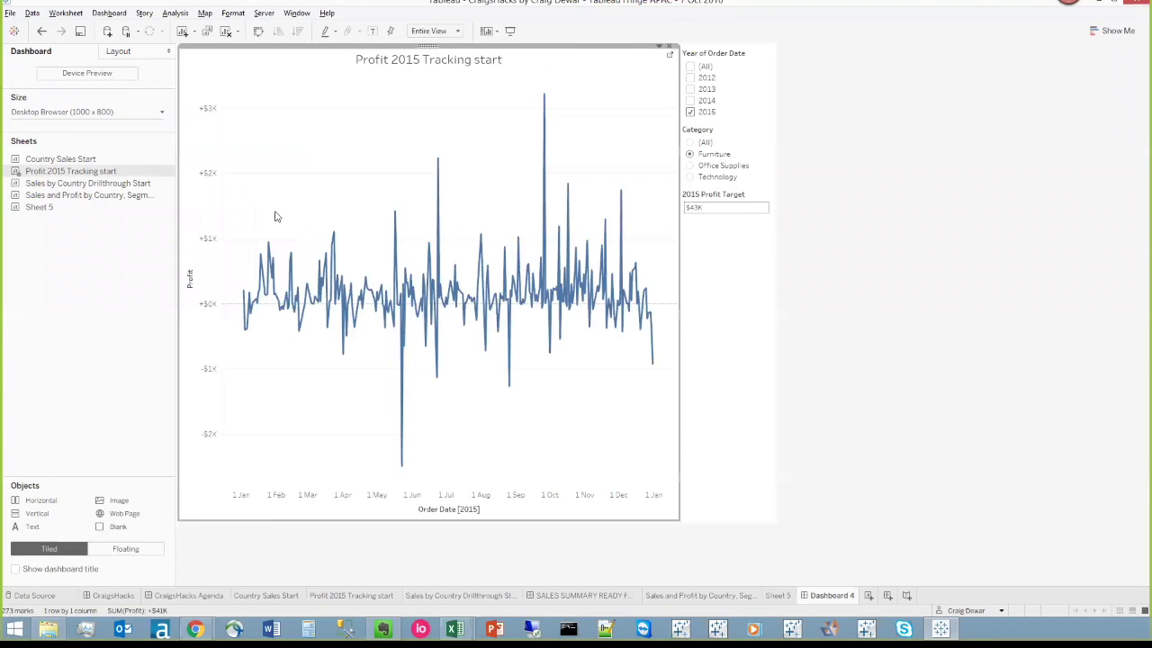
key(ctrl+z)
drag(61, 158, 388, 213)
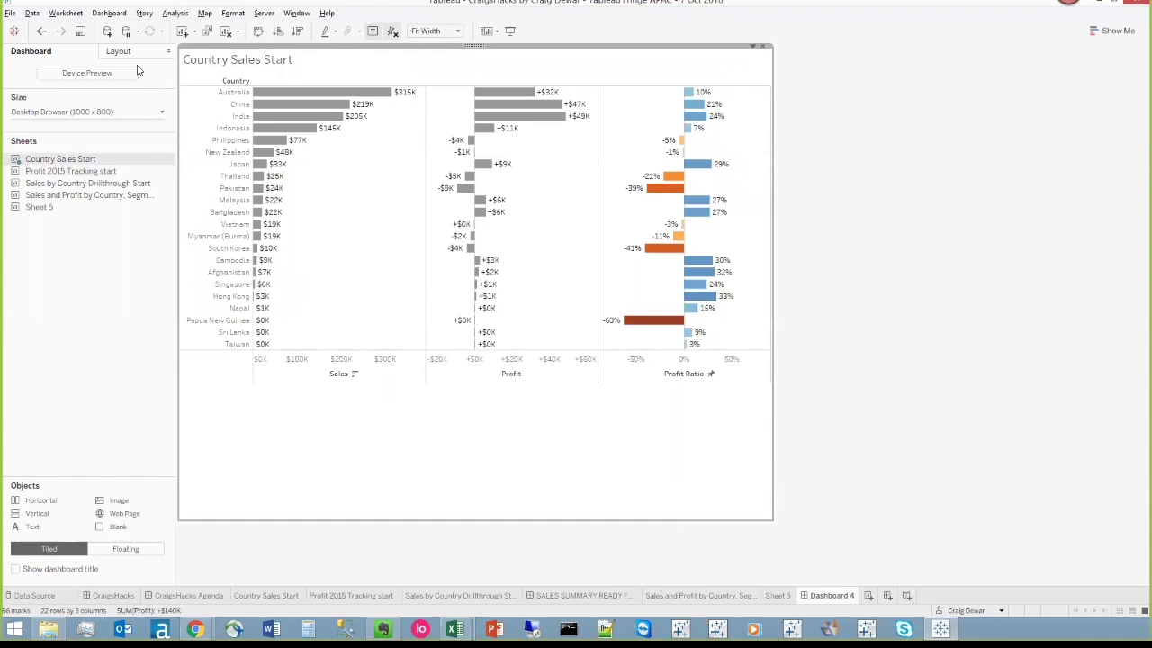
Preview the dashboard on the Generic Phone (375 x 667) and add a phone layout set to fit width.
click(87, 72)
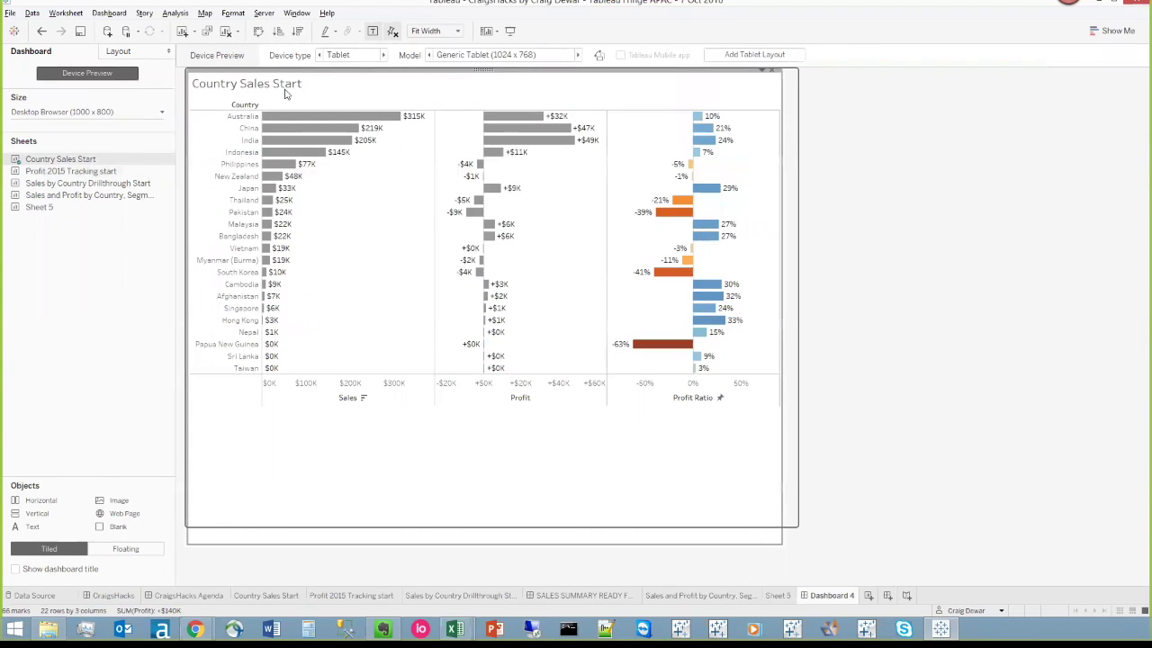
click(382, 56)
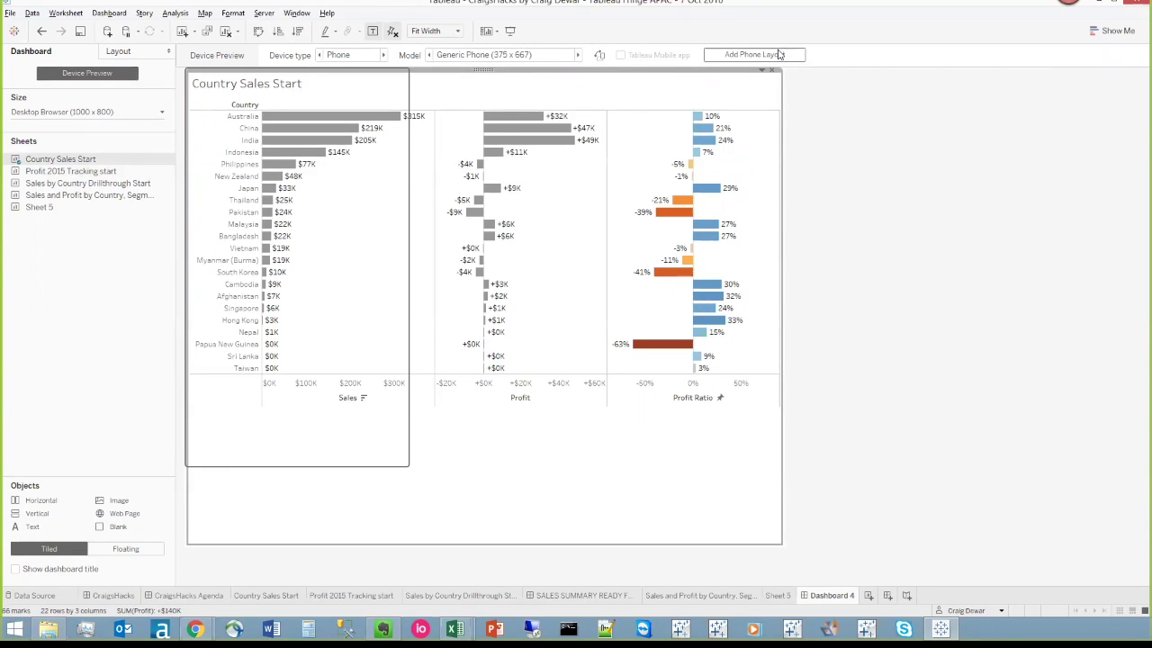
click(779, 55)
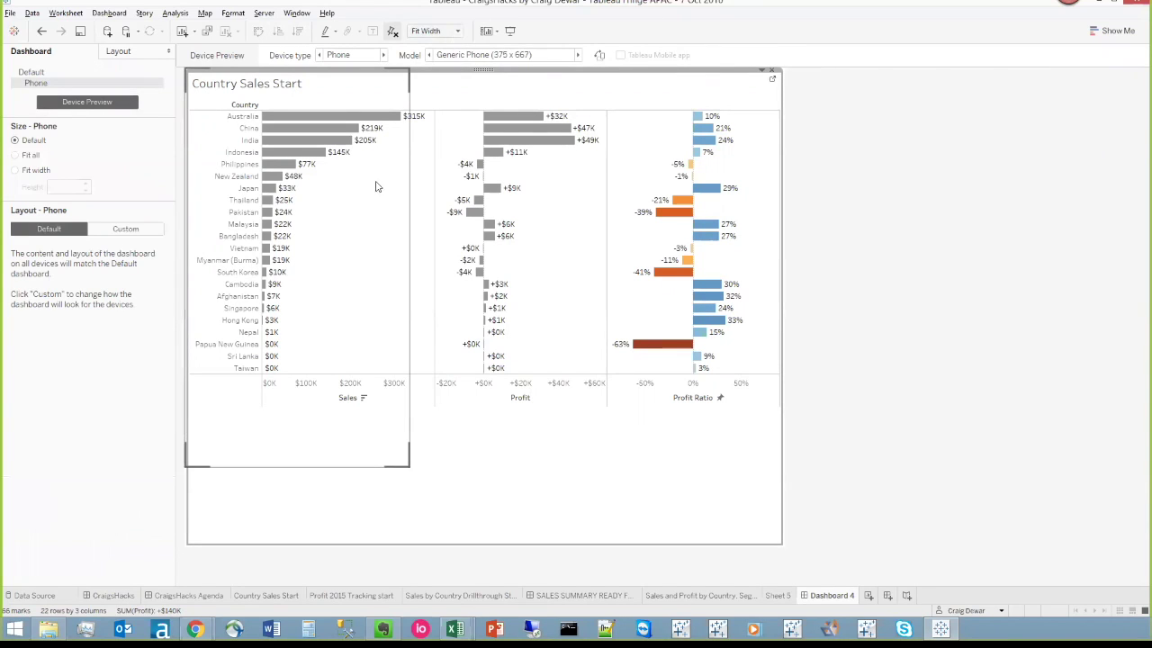
click(448, 33)
click(28, 173)
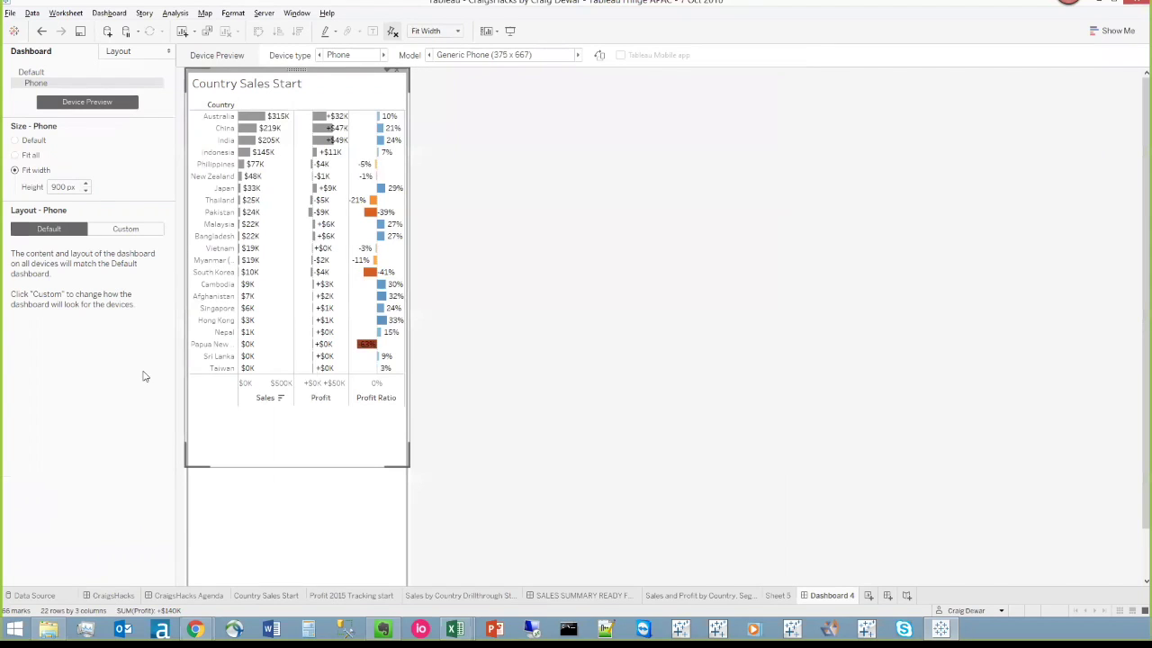
Examine the phone layout with Country expanded to State, and collapse the hierarchy again on the Country Sales Start worksheet.
click(216, 107)
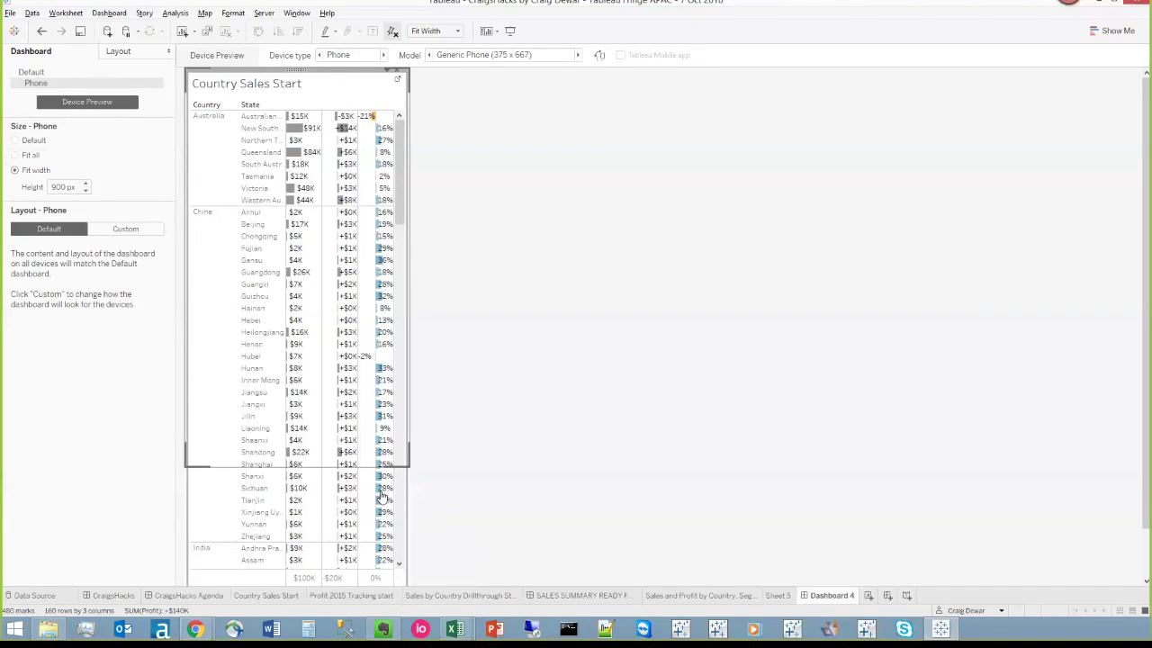
mouse_move(298, 131)
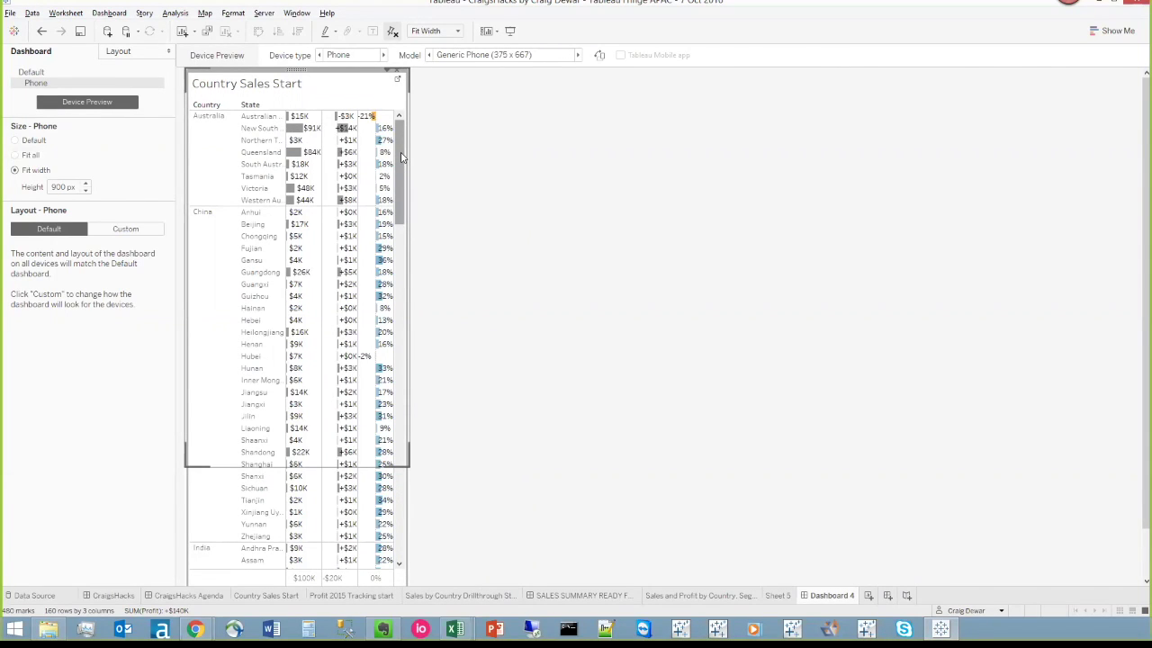
click(396, 82)
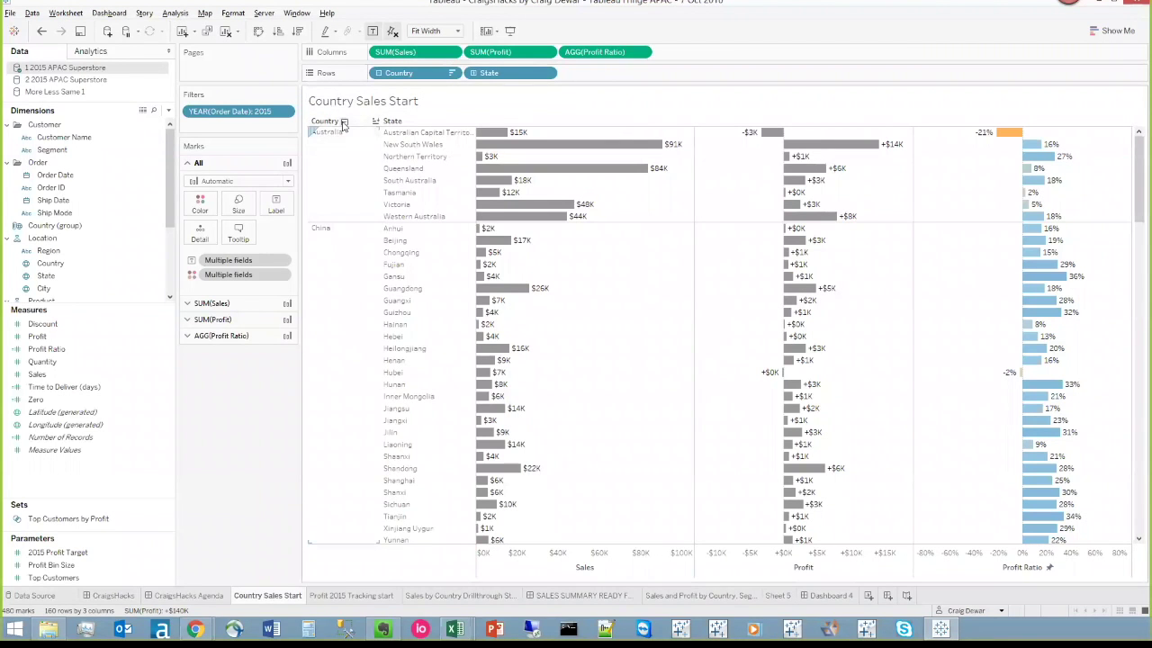
click(344, 123)
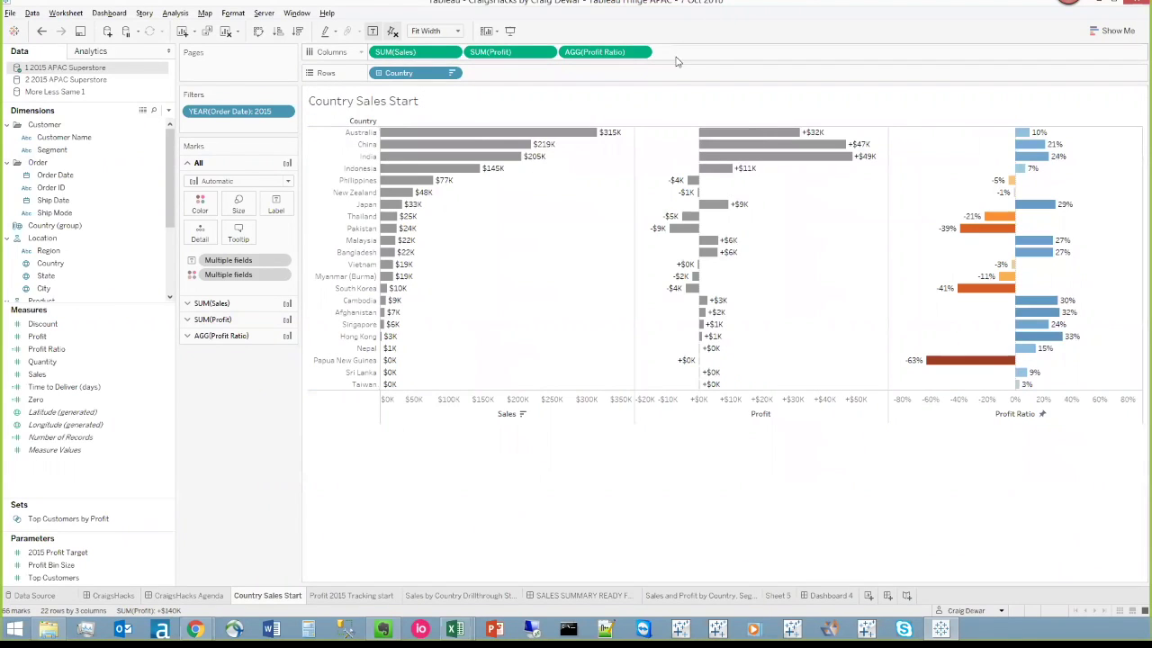
Add a constant measure of 0 to Columns and place it before SUM(Sales).
double_click(676, 52)
text(0)
key(Return)
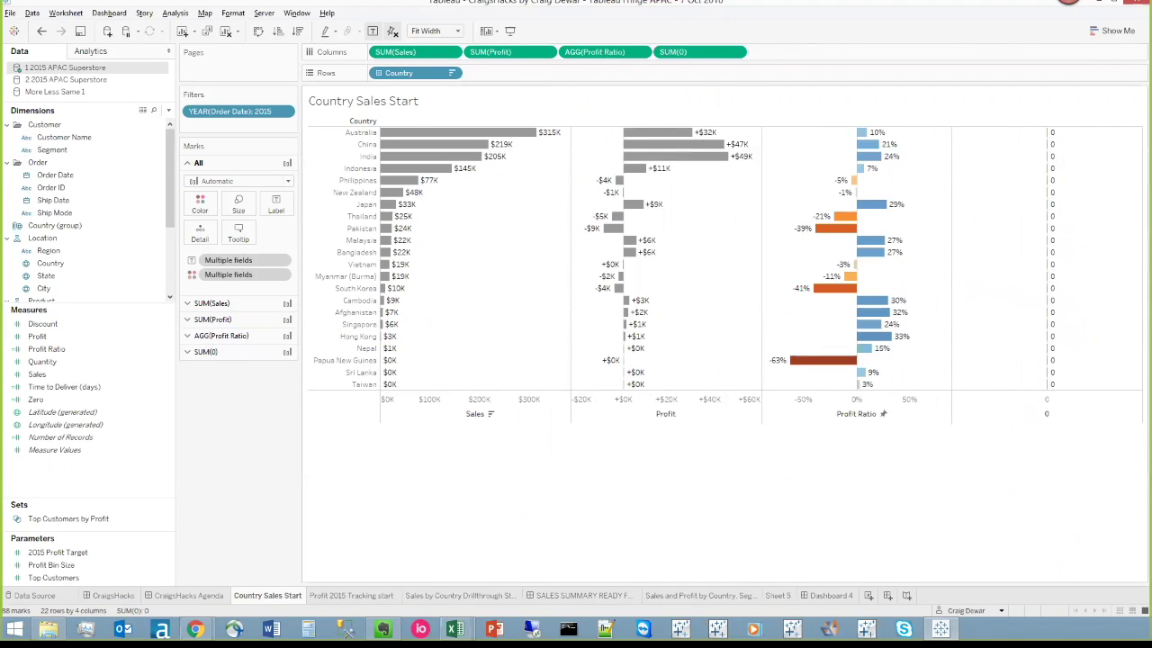
drag(686, 52, 376, 54)
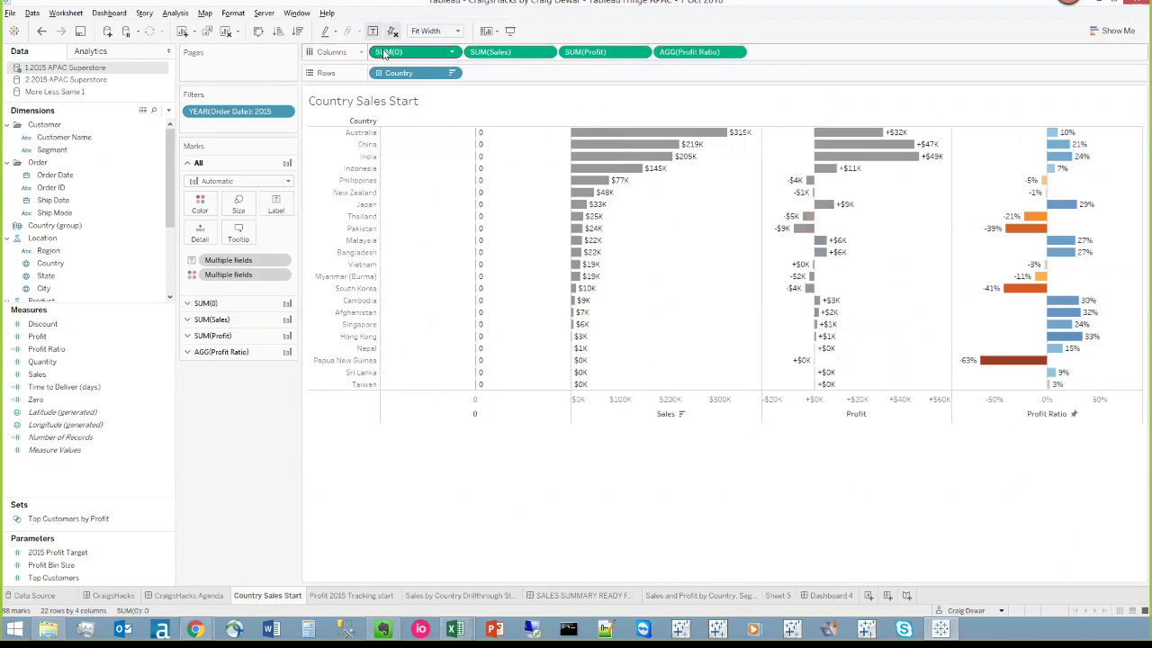
Combine SUM(Sales) with the zero measure as a dual axis and set the mark type of all measures to Bar.
right_click(508, 54)
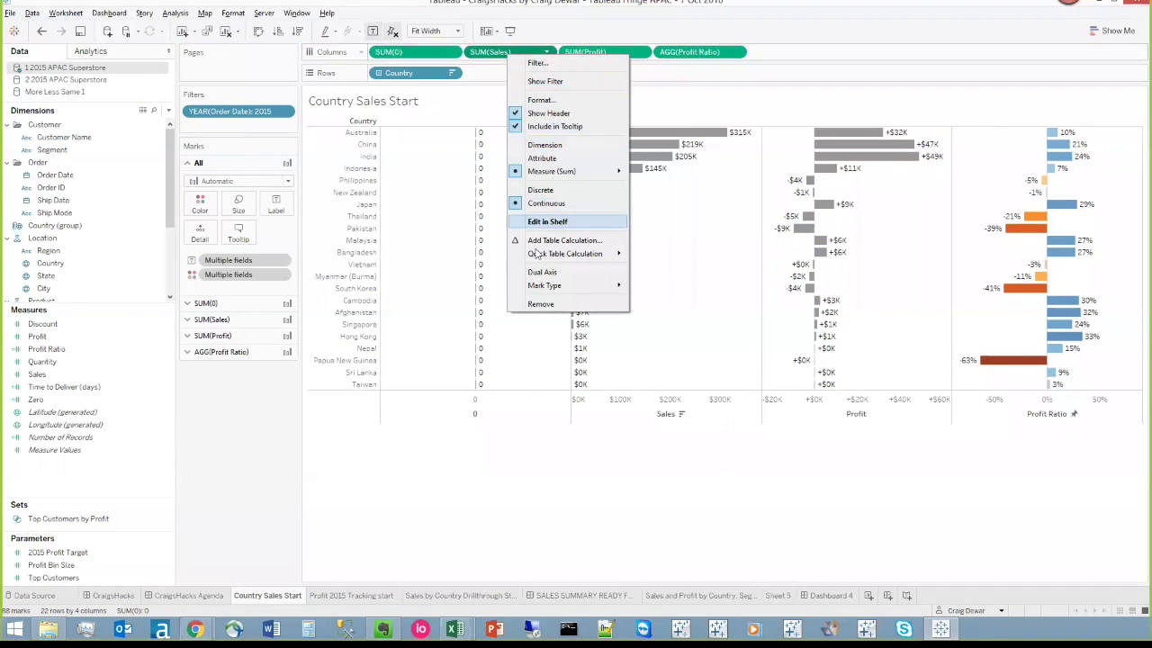
click(539, 271)
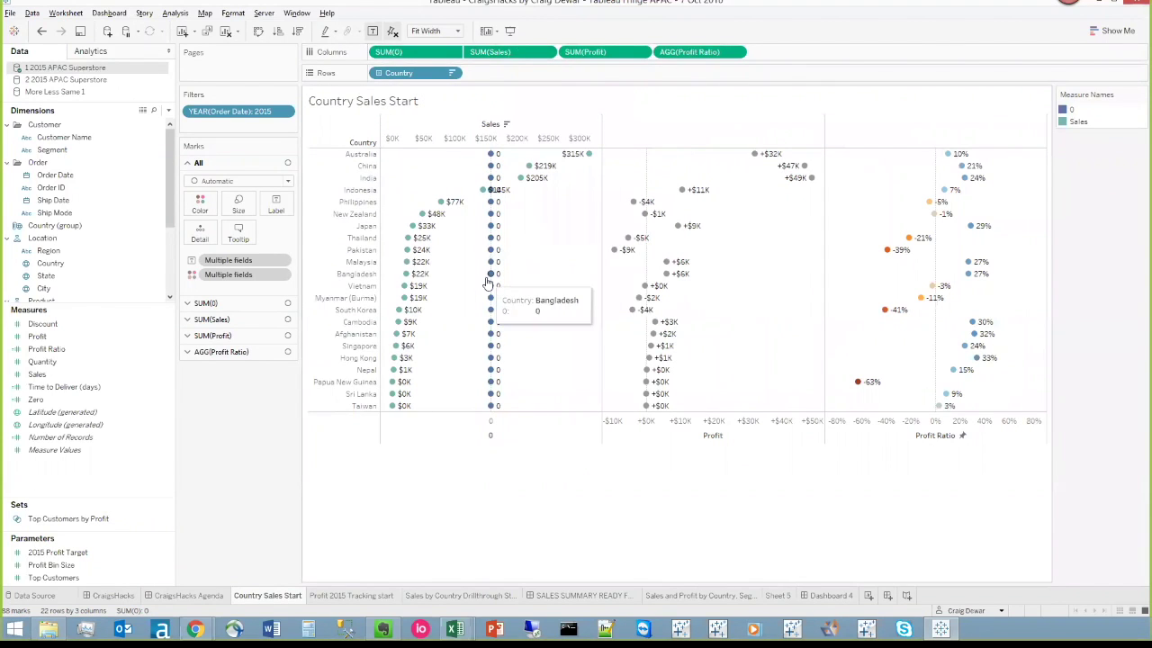
click(219, 182)
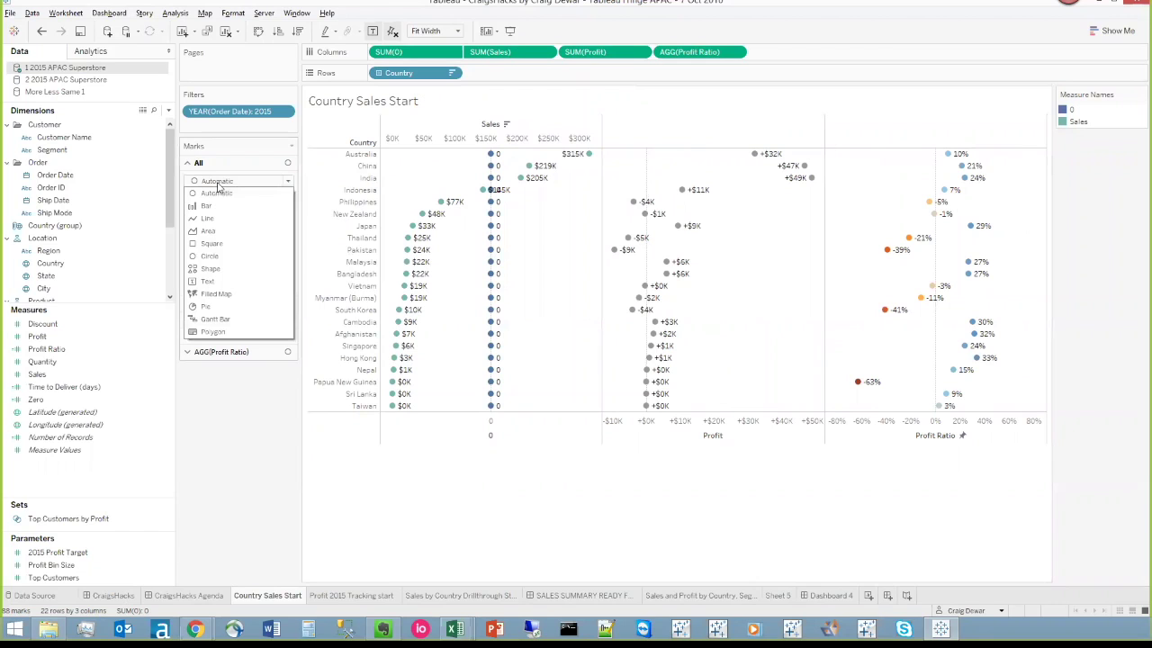
click(220, 208)
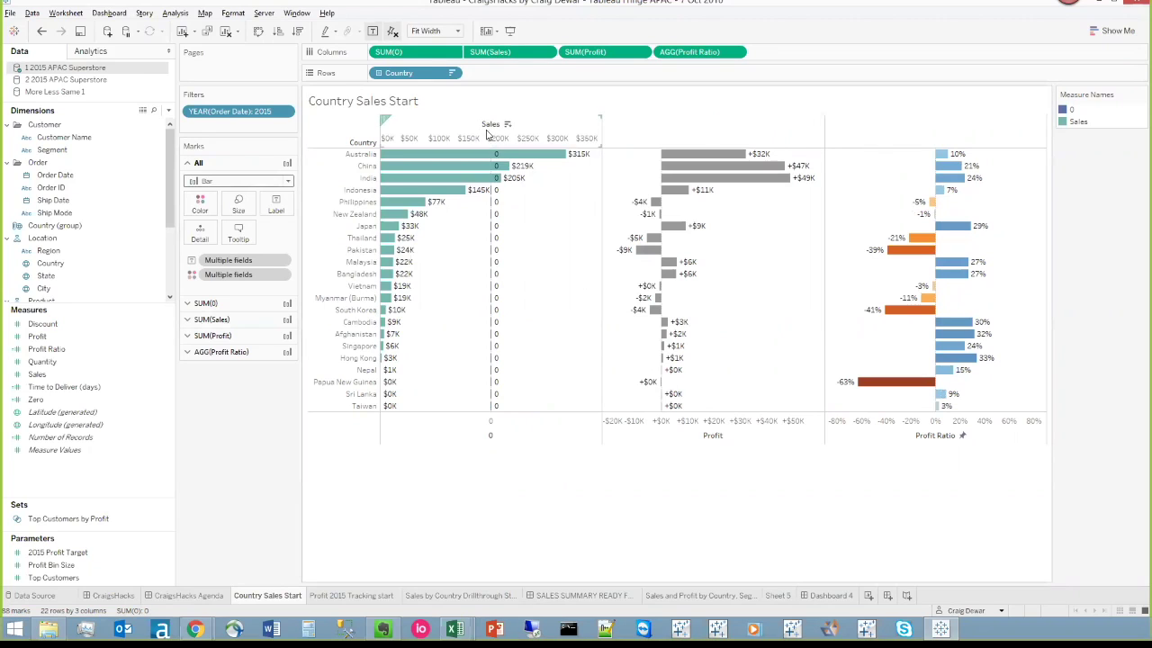
Set the zero measure's bars in the Sales pane to 0% transparency with no border.
click(493, 216)
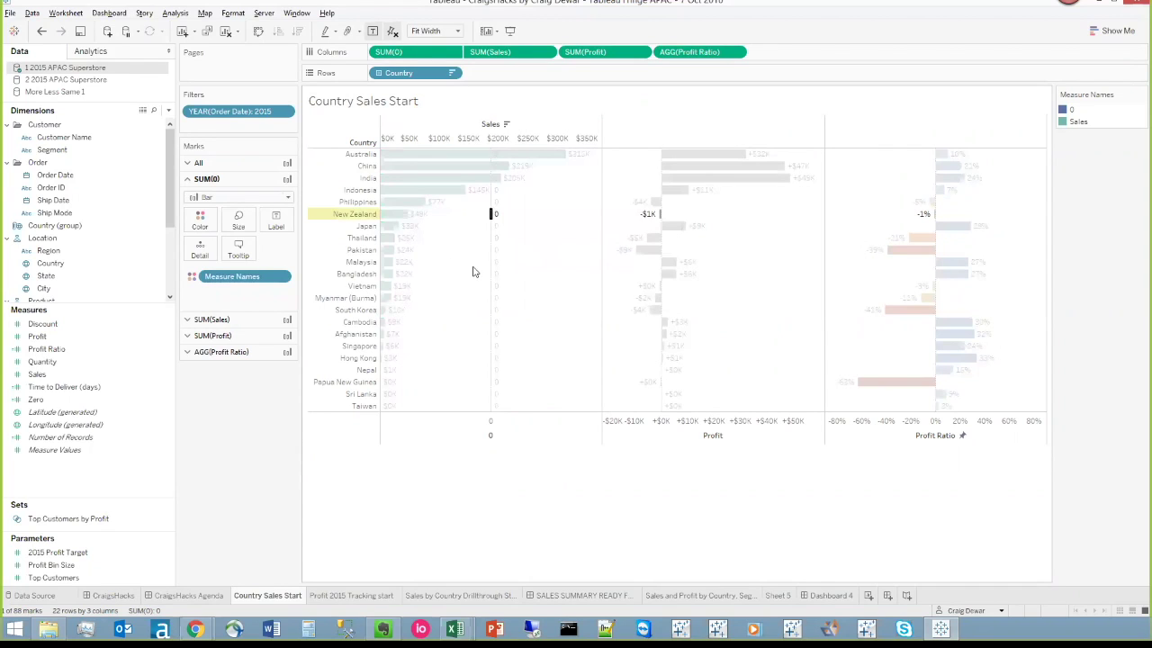
click(202, 222)
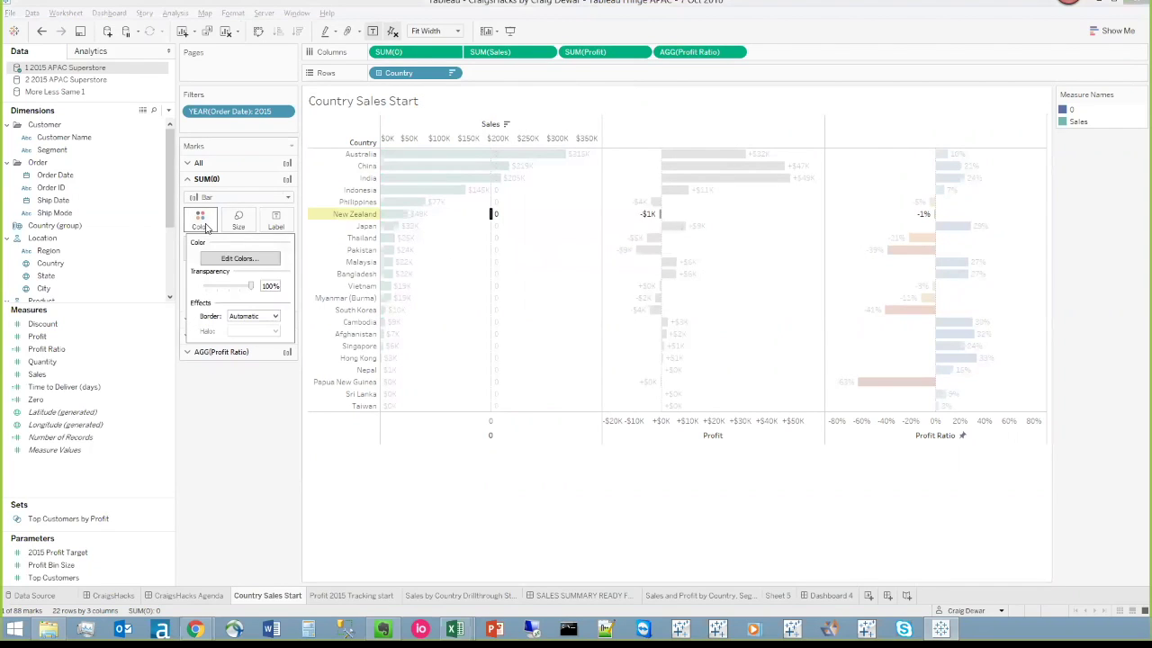
drag(253, 290, 177, 286)
click(240, 319)
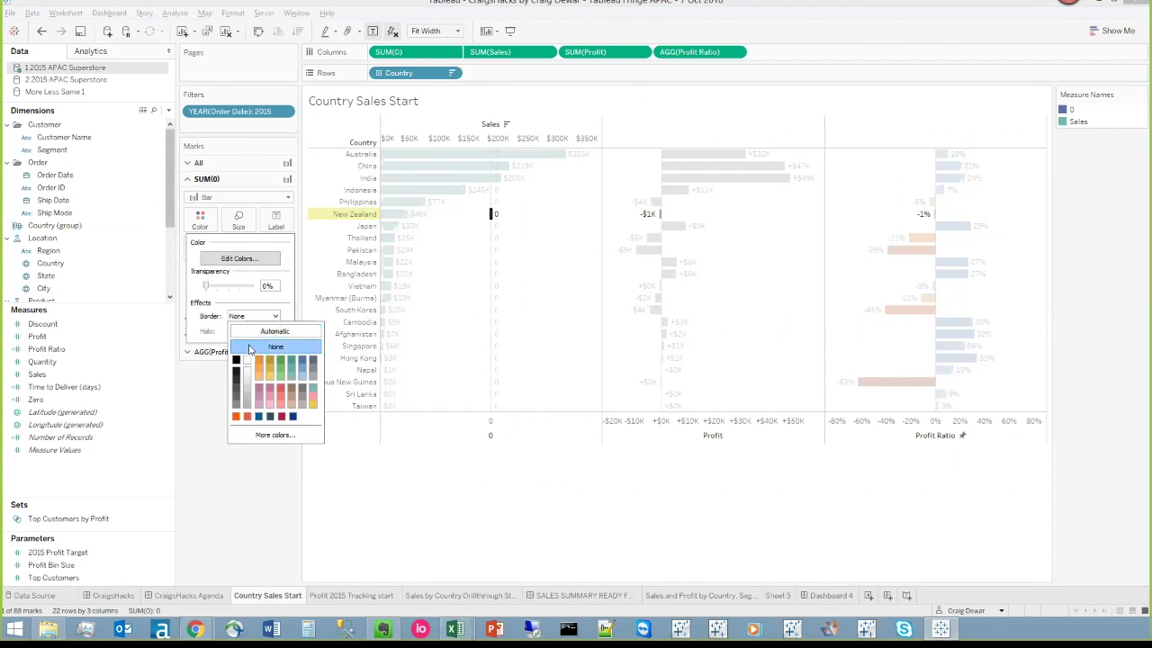
Shrink the zero measure's bars in the Sales pane to the smallest size and turn off their mark labels.
click(238, 225)
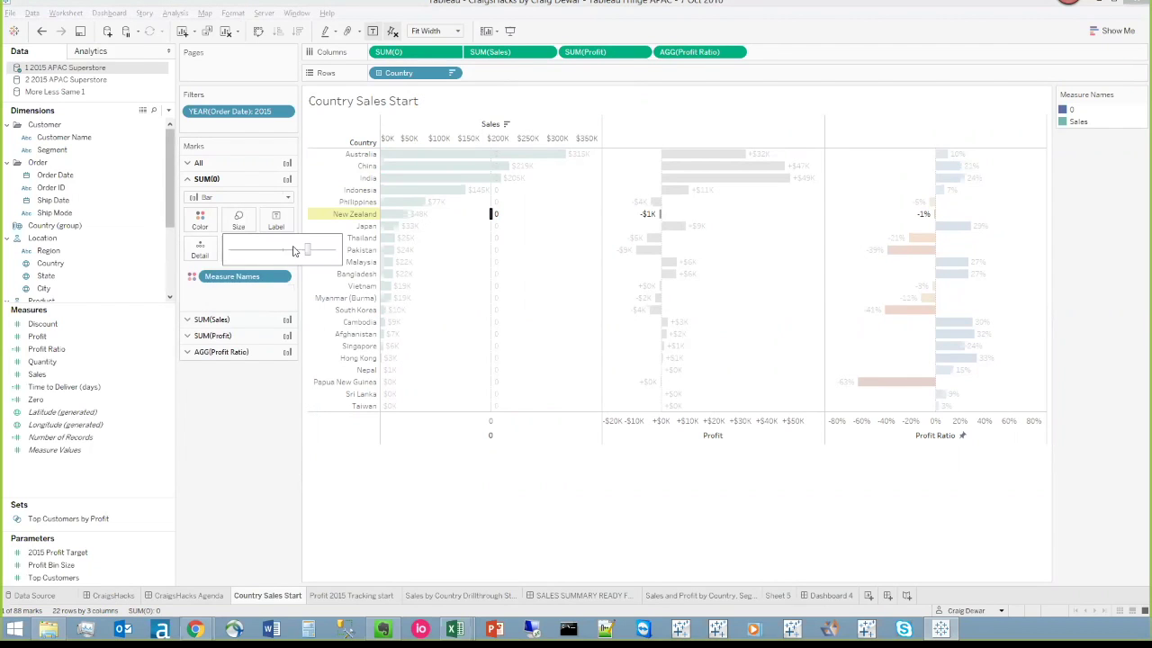
drag(309, 251, 211, 248)
click(276, 221)
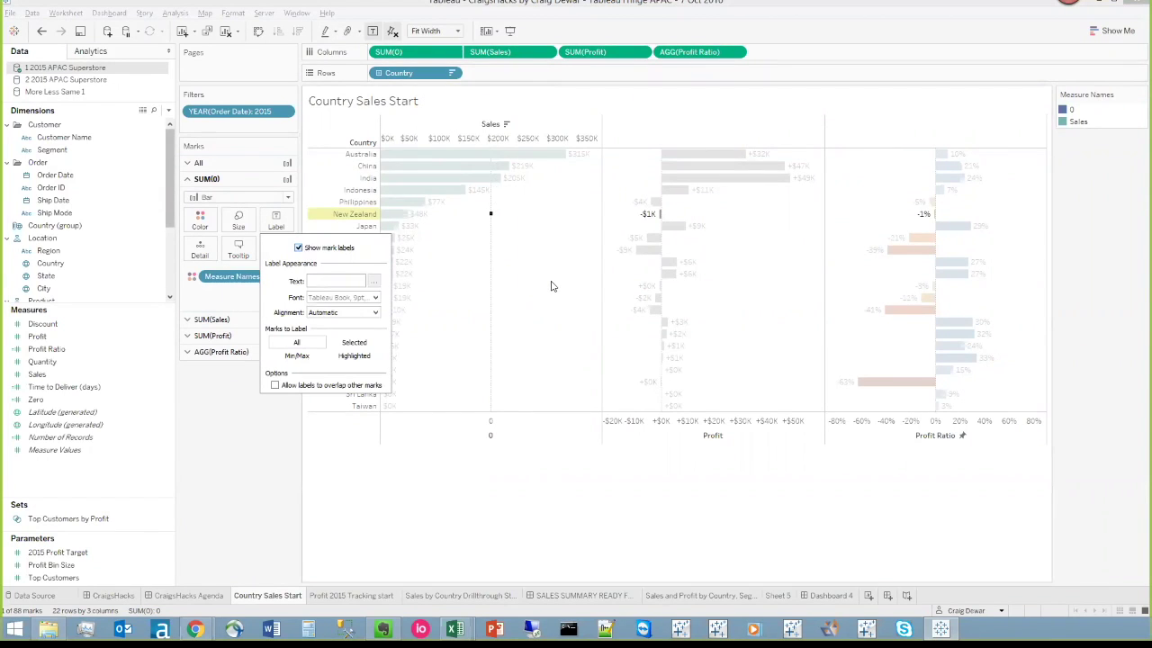
click(552, 284)
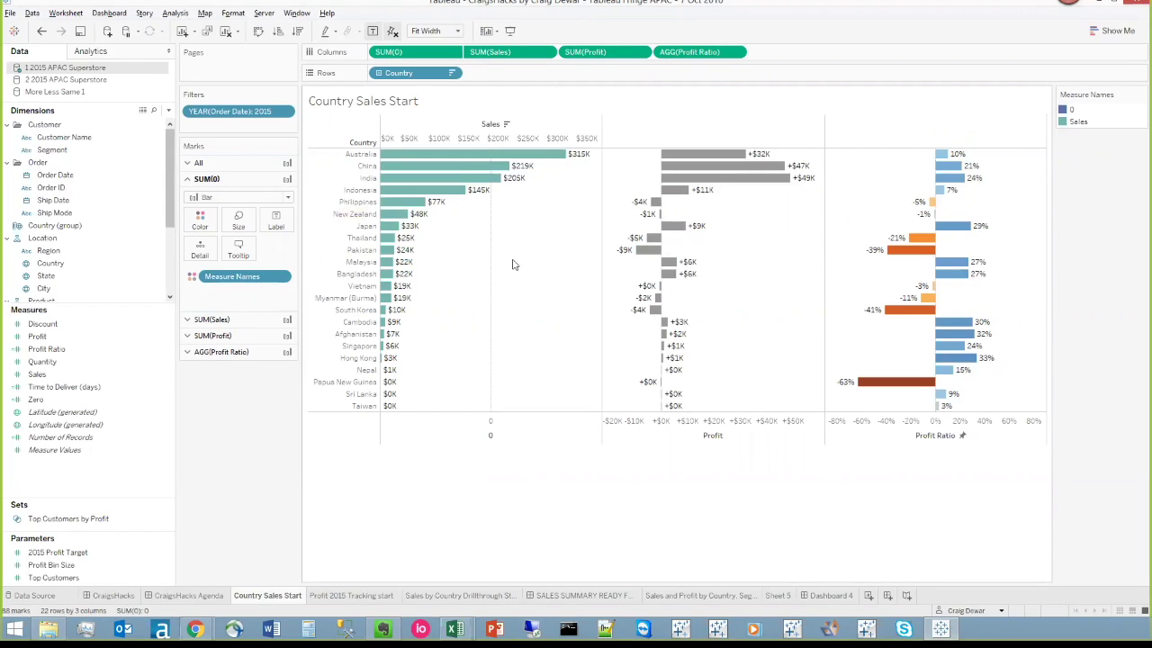
Format the lines of the Country Sales Start sheet so that Zero Lines is None.
right_click(524, 267)
click(527, 300)
click(72, 72)
click(72, 145)
click(105, 161)
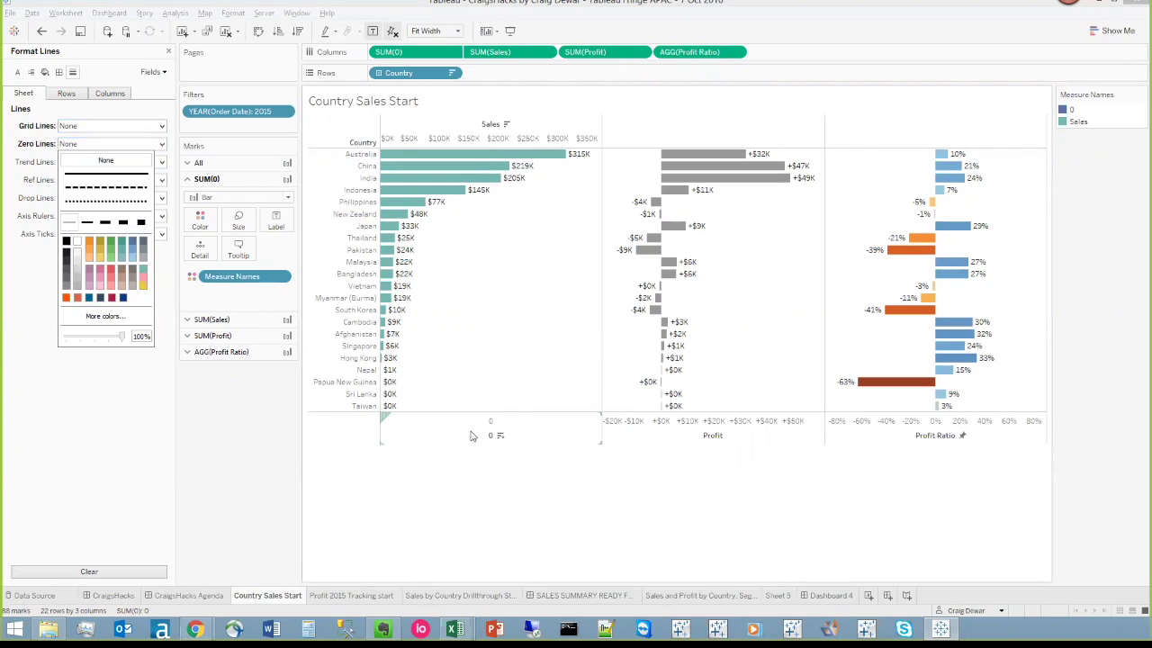
Clear the title of the zero axis below the Sales bars and set its major tick marks to None.
click(466, 430)
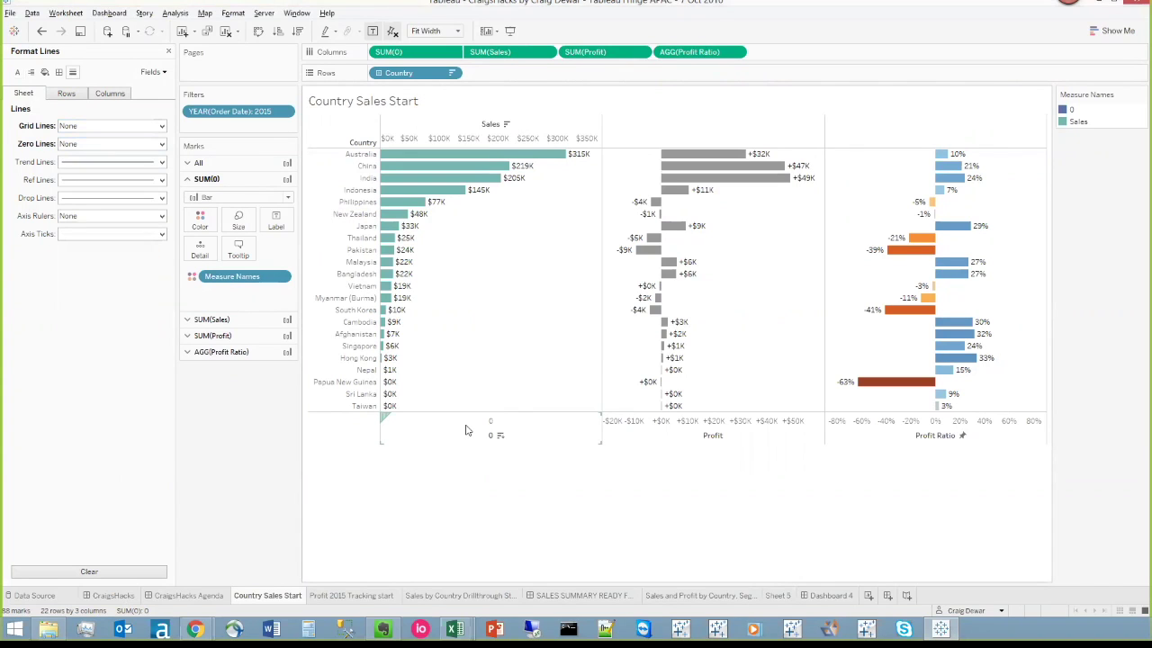
double_click(466, 430)
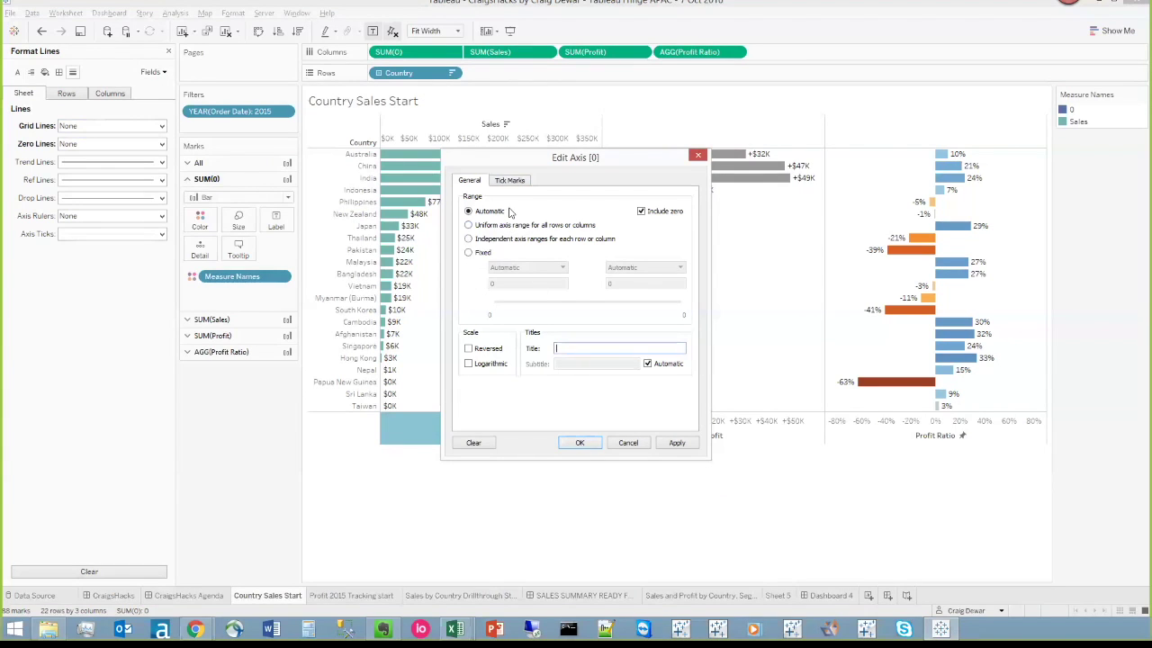
click(506, 181)
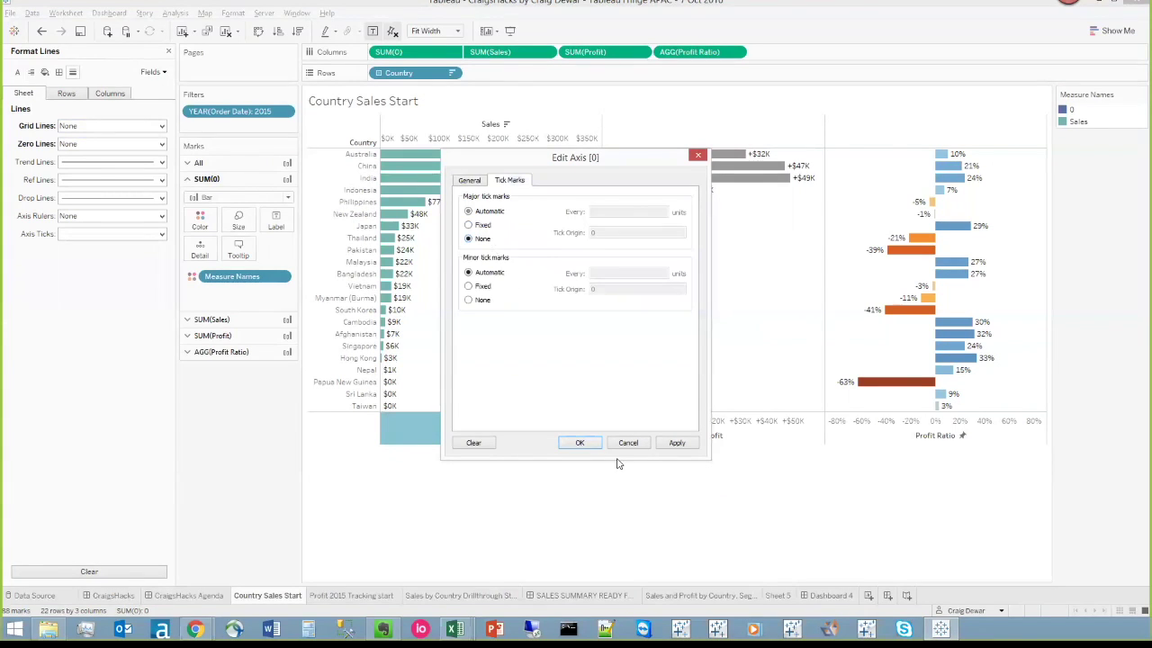
click(590, 444)
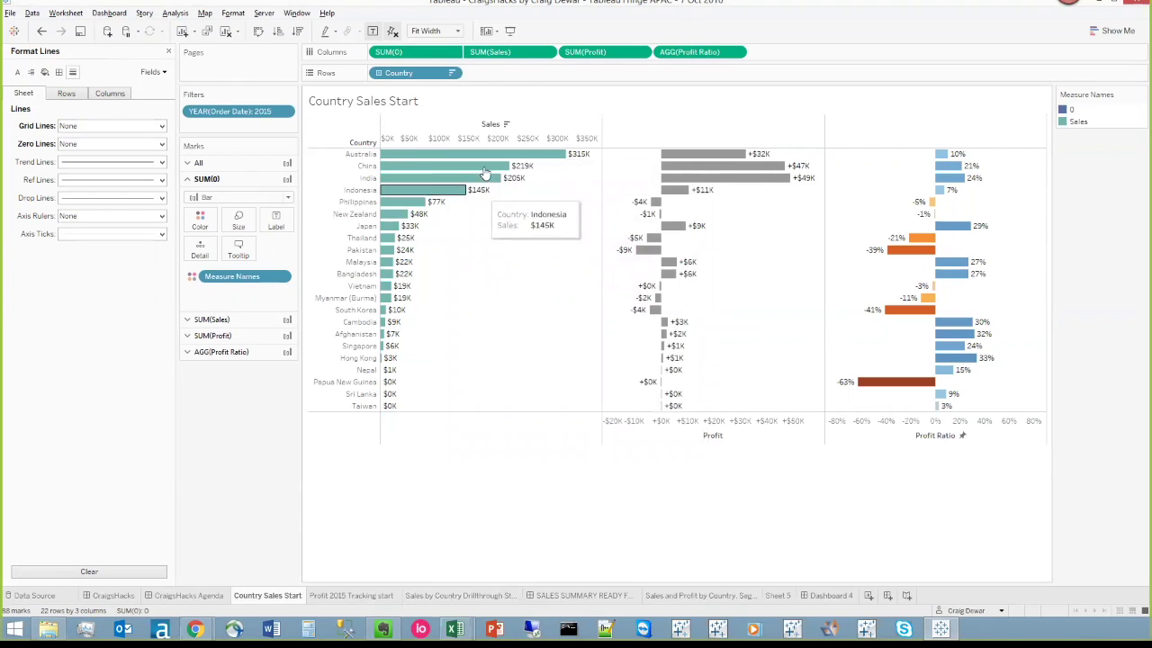
Copy the zero measure in front of SUM(Profit) on Columns and combine the two as a dual axis.
drag(398, 52, 566, 57)
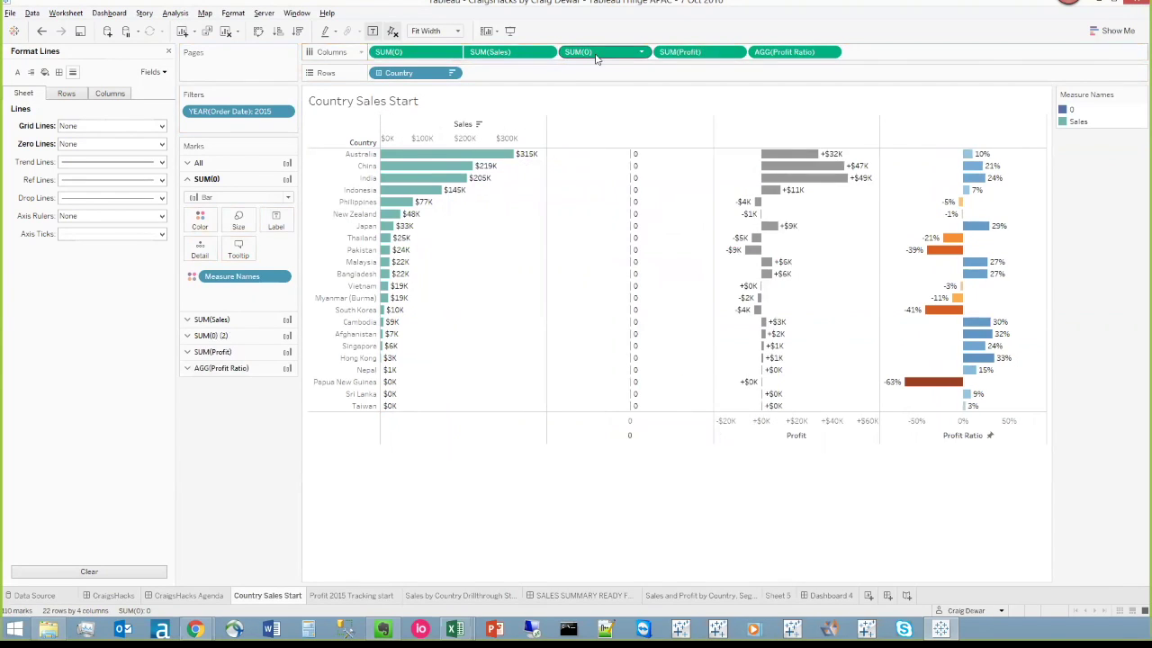
right_click(689, 54)
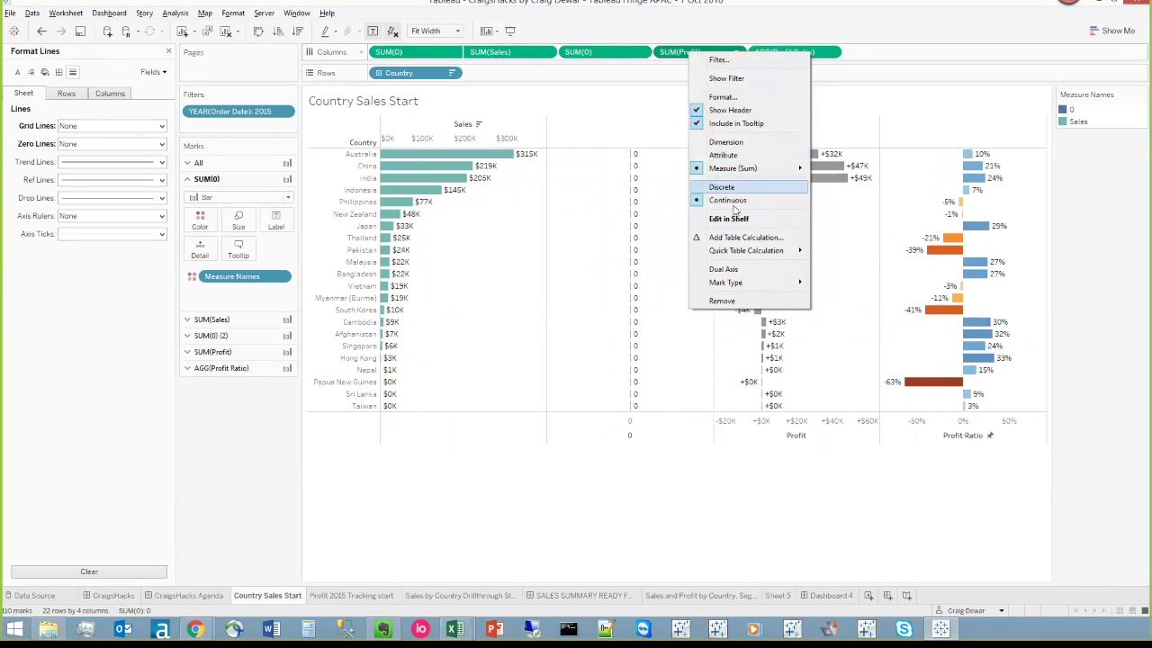
click(724, 269)
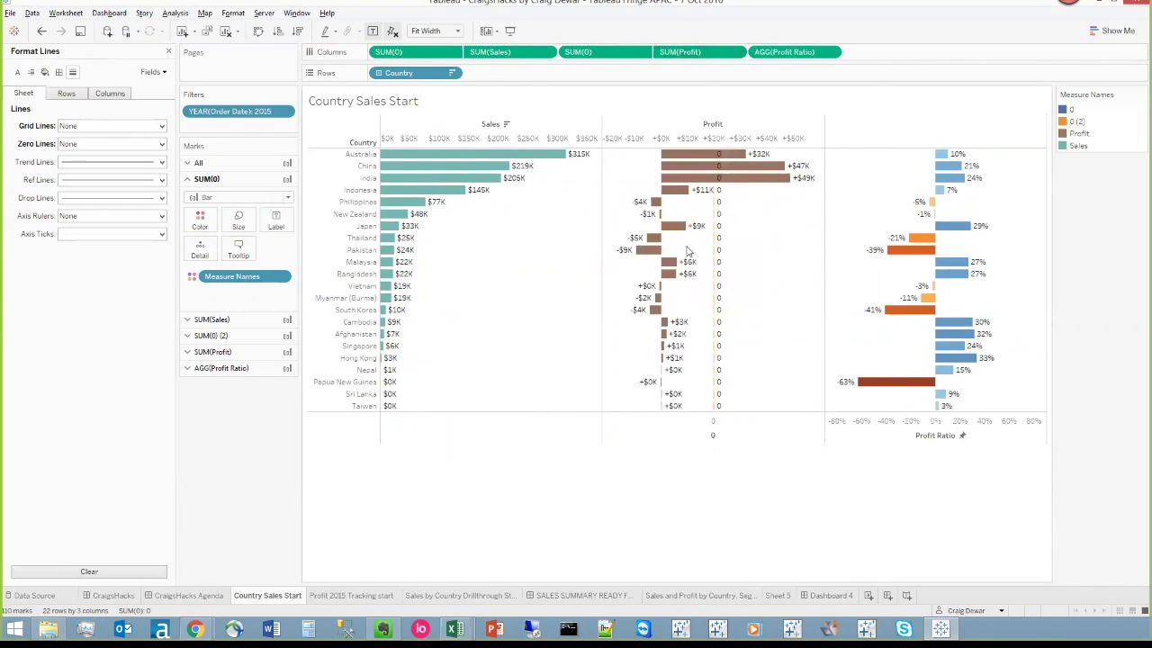
Set the zero measure's bars in the Profit pane to 0% transparency and turn off their mark labels.
click(715, 213)
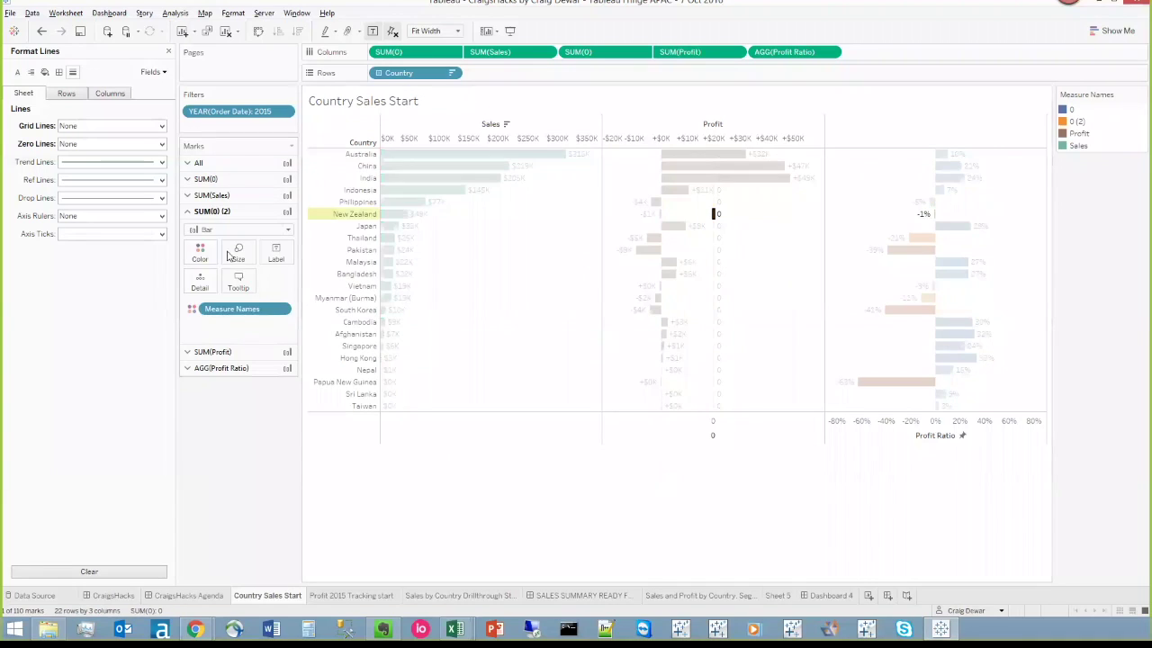
click(200, 252)
drag(253, 319, 180, 327)
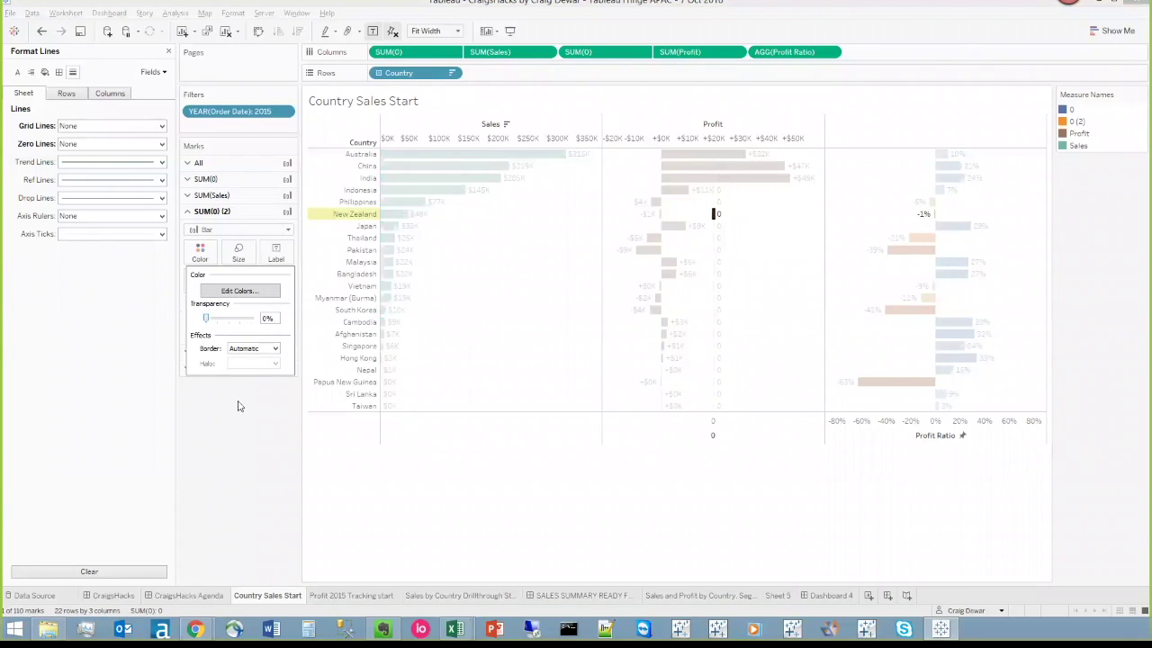
click(276, 257)
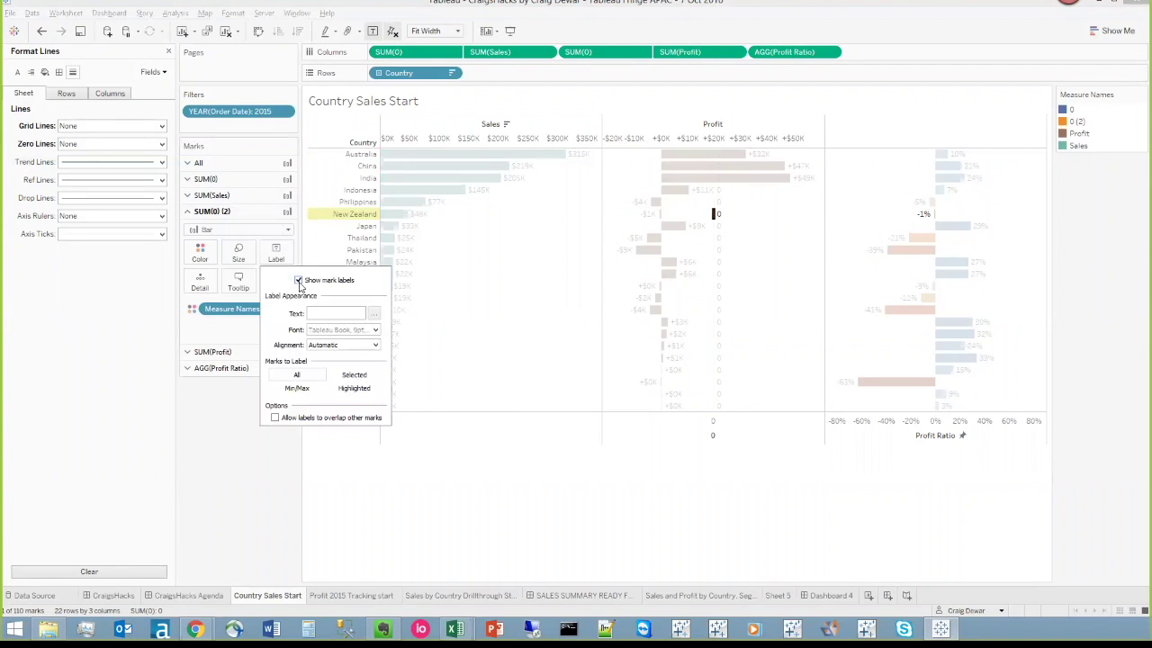
Clear the title of the zero axis below the Profit bars and set its major tick marks to None.
click(660, 433)
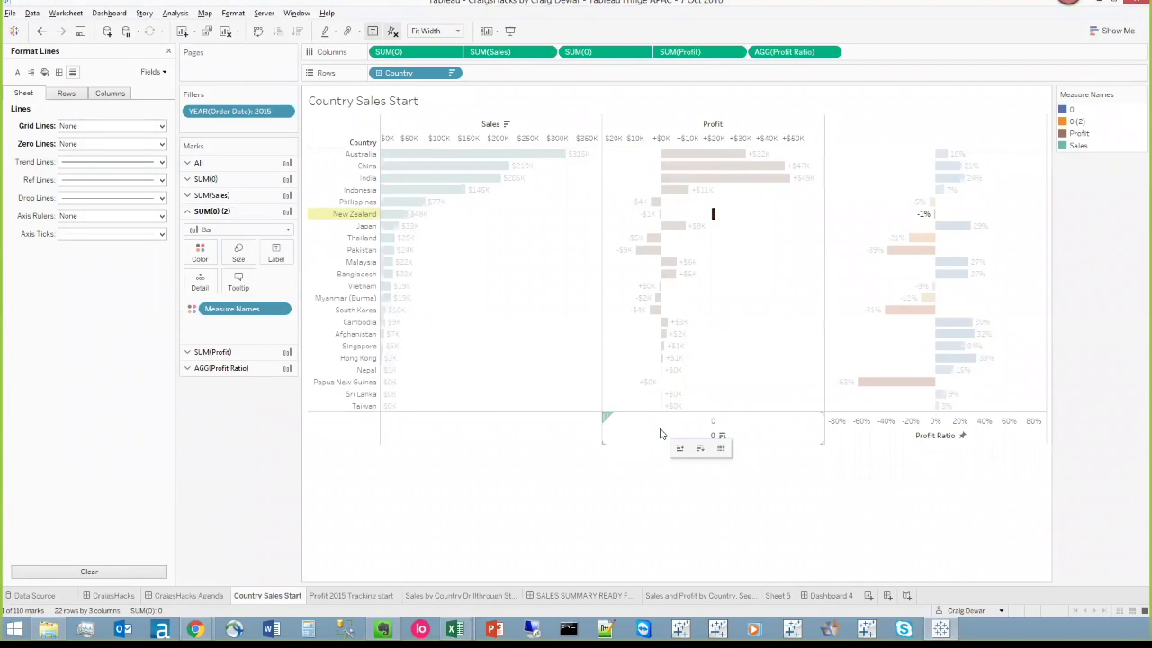
double_click(659, 434)
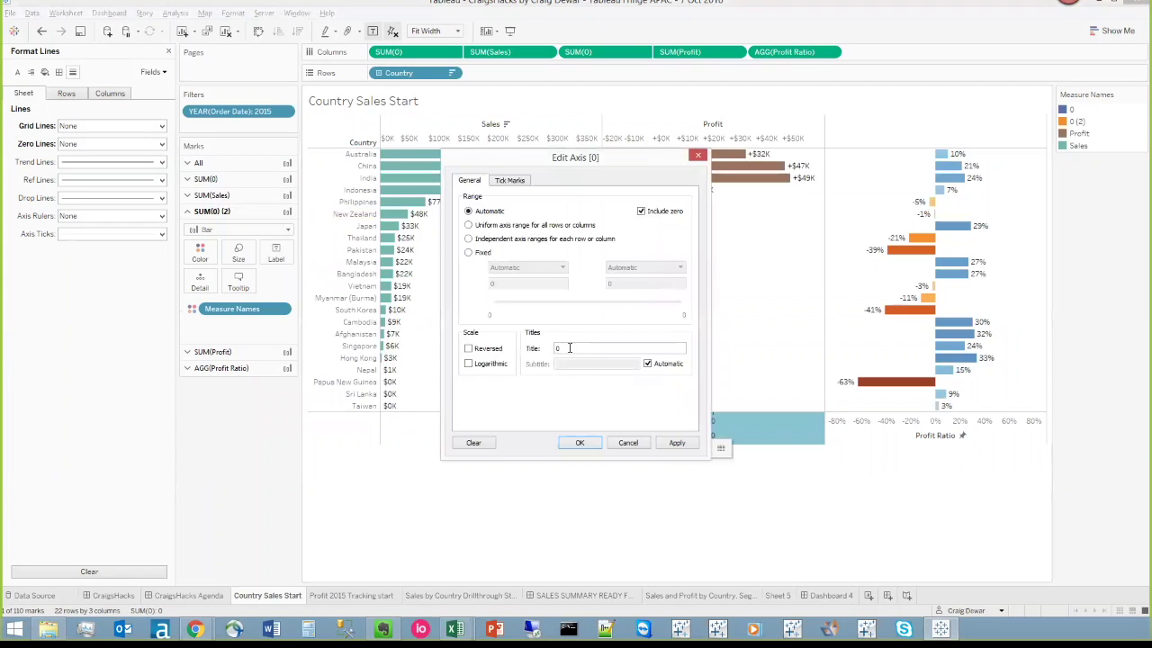
click(510, 180)
click(481, 238)
click(581, 442)
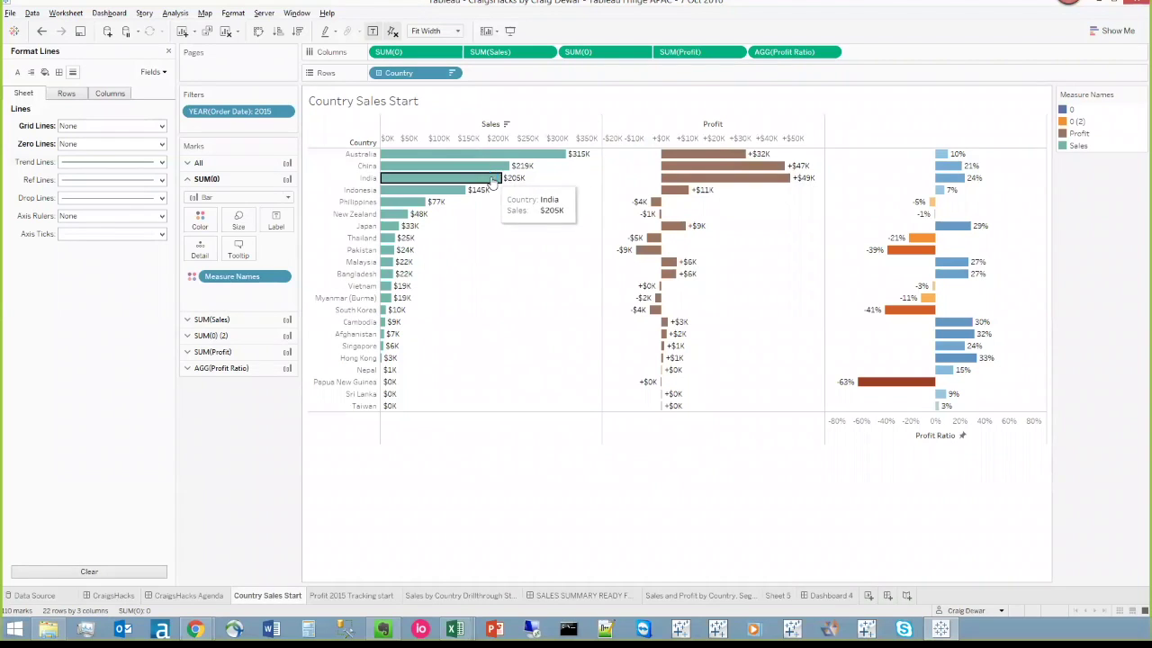
Remove the Measure Names colouring from the SUM(Sales) and SUM(Profit) marks.
click(469, 178)
drag(236, 309, 625, 200)
click(674, 189)
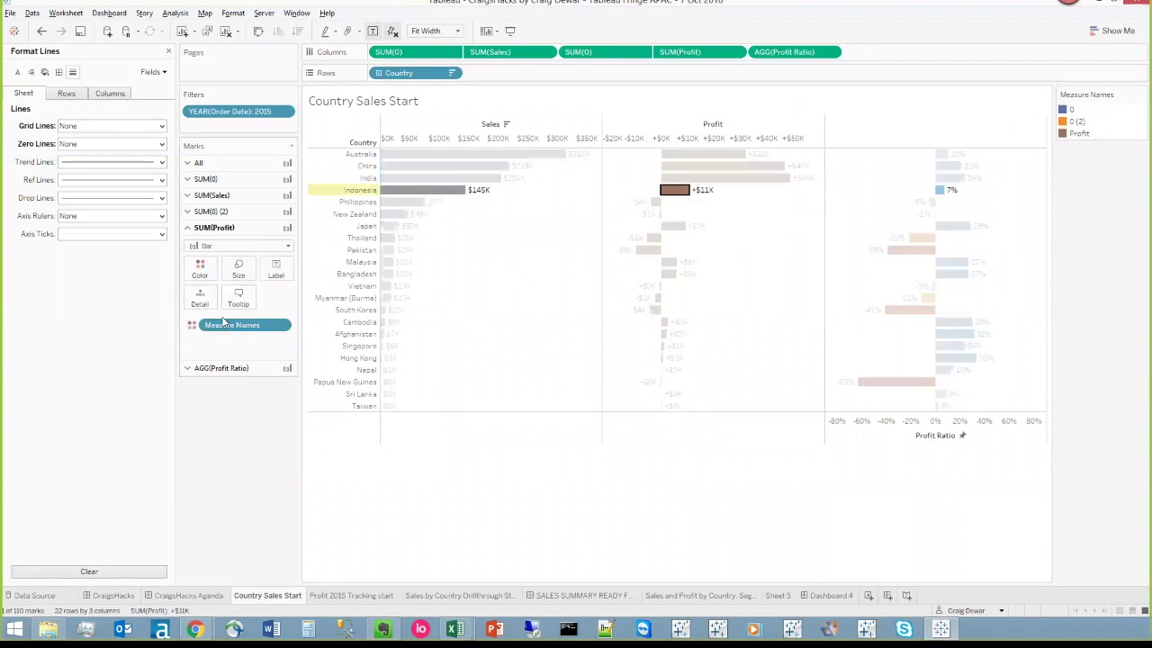
drag(236, 329, 228, 480)
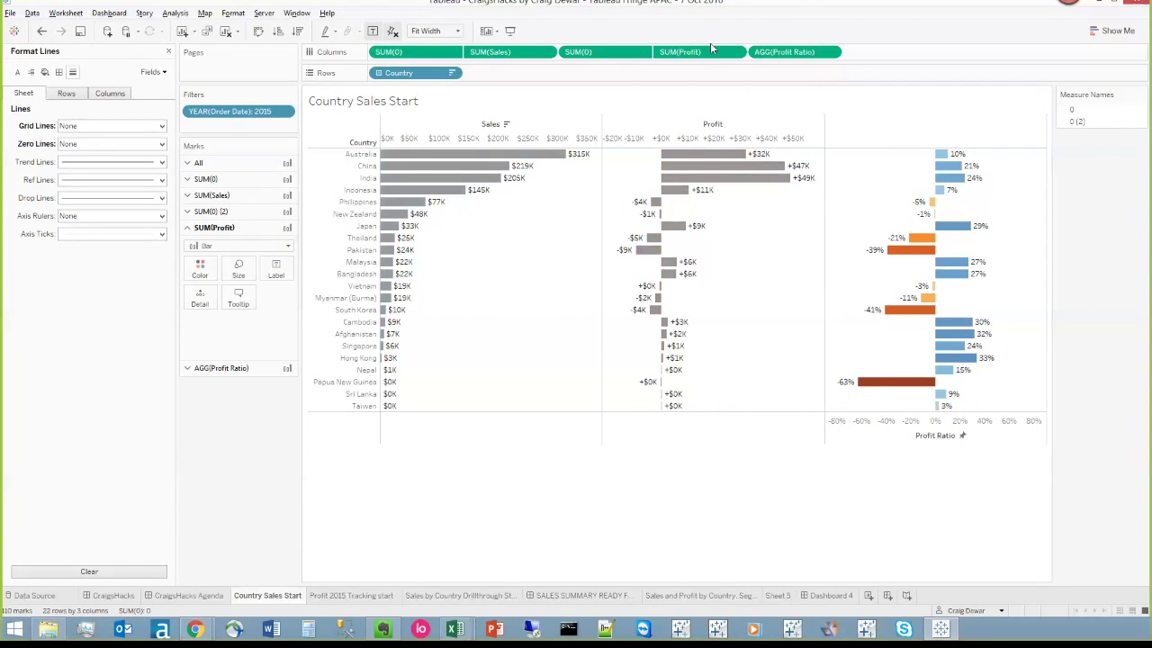
Copy the zero measure in front of AGG(Profit Ratio) on Columns and combine the two as a dual axis.
drag(603, 52, 751, 56)
right_click(869, 53)
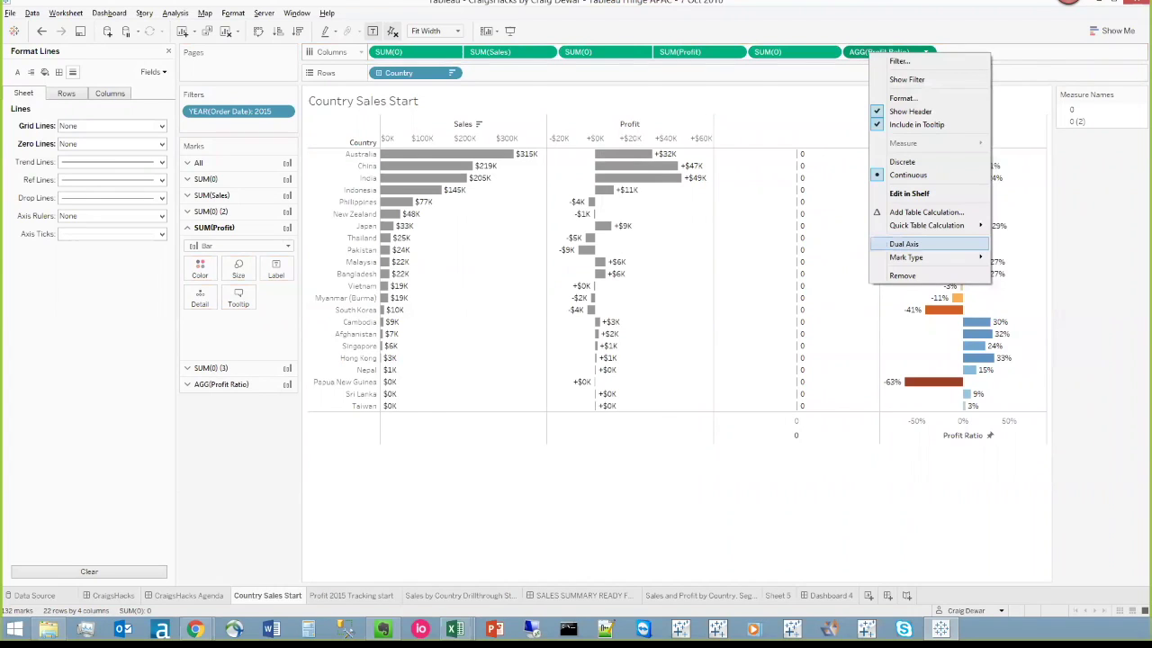
click(904, 244)
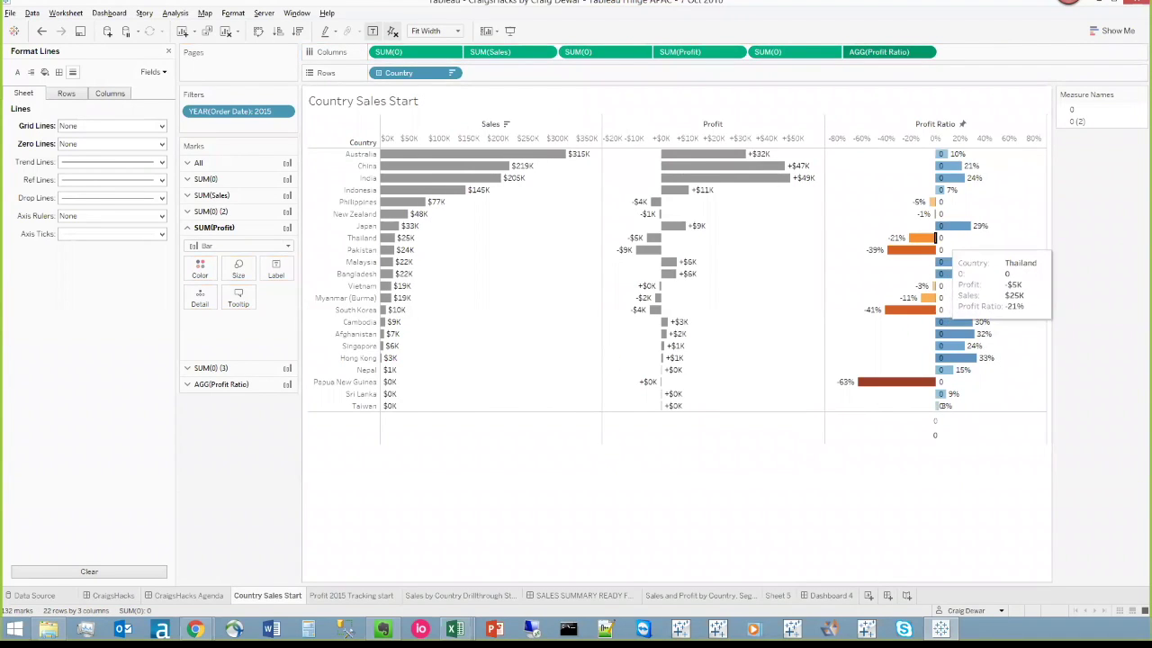
Set the zero measure's bars in the Profit Ratio pane to 0% transparency and turn off their mark labels.
click(938, 239)
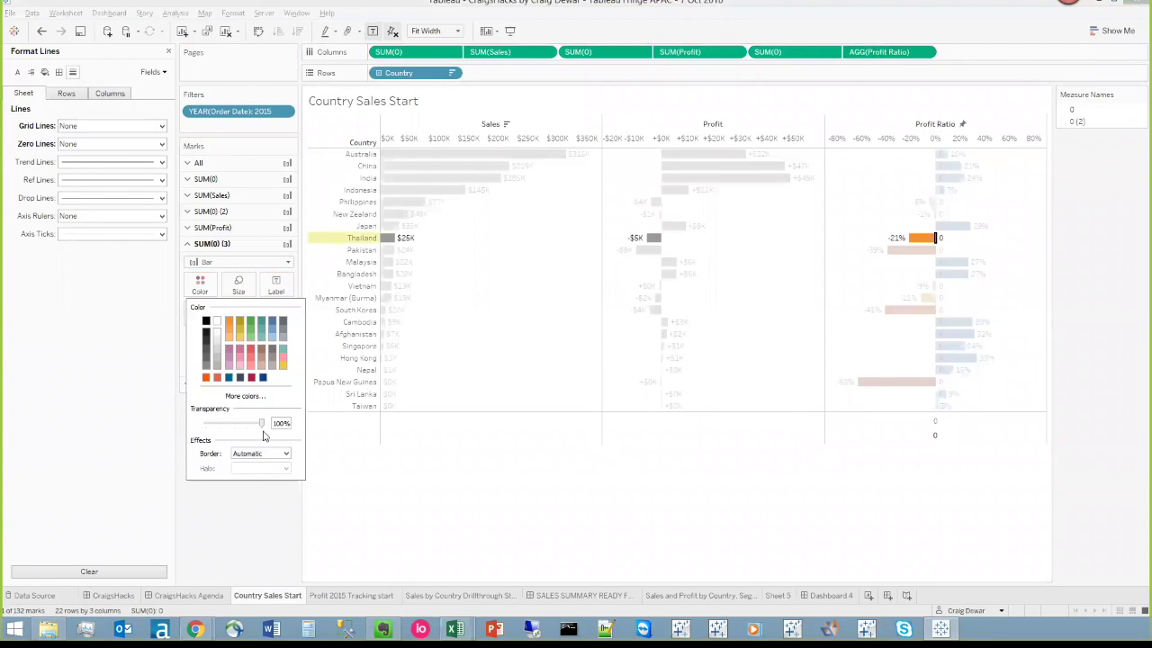
drag(265, 423, 196, 425)
click(280, 289)
click(297, 308)
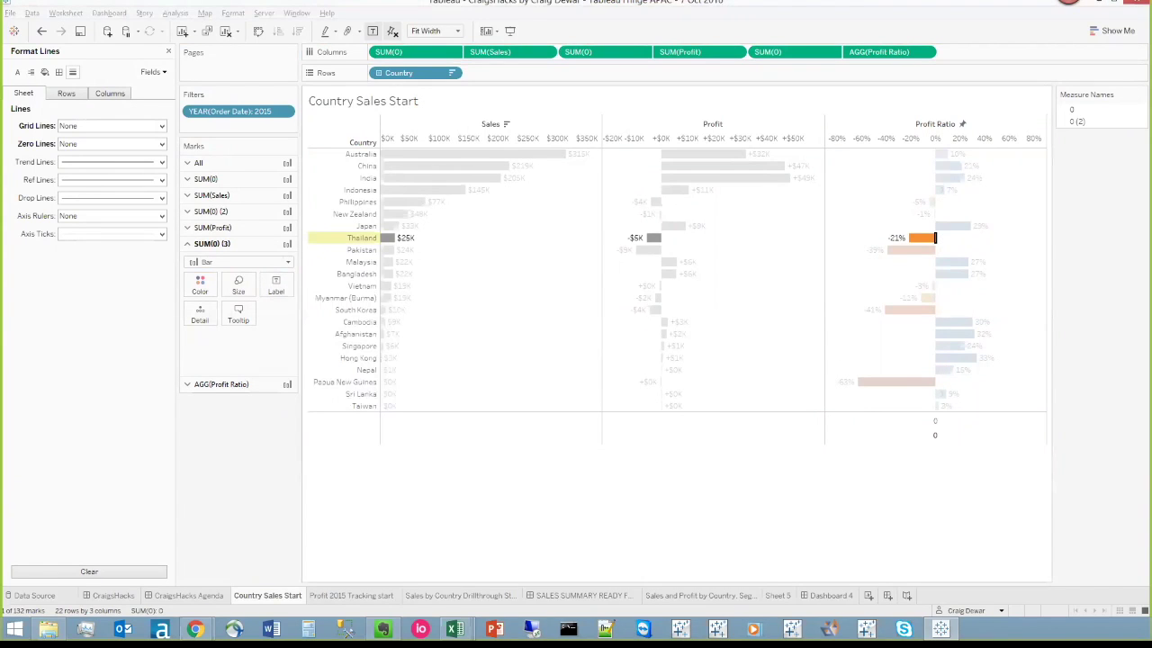
Clear the title of the zero axis below the Profit Ratio bars and set its major tick marks to None.
double_click(935, 428)
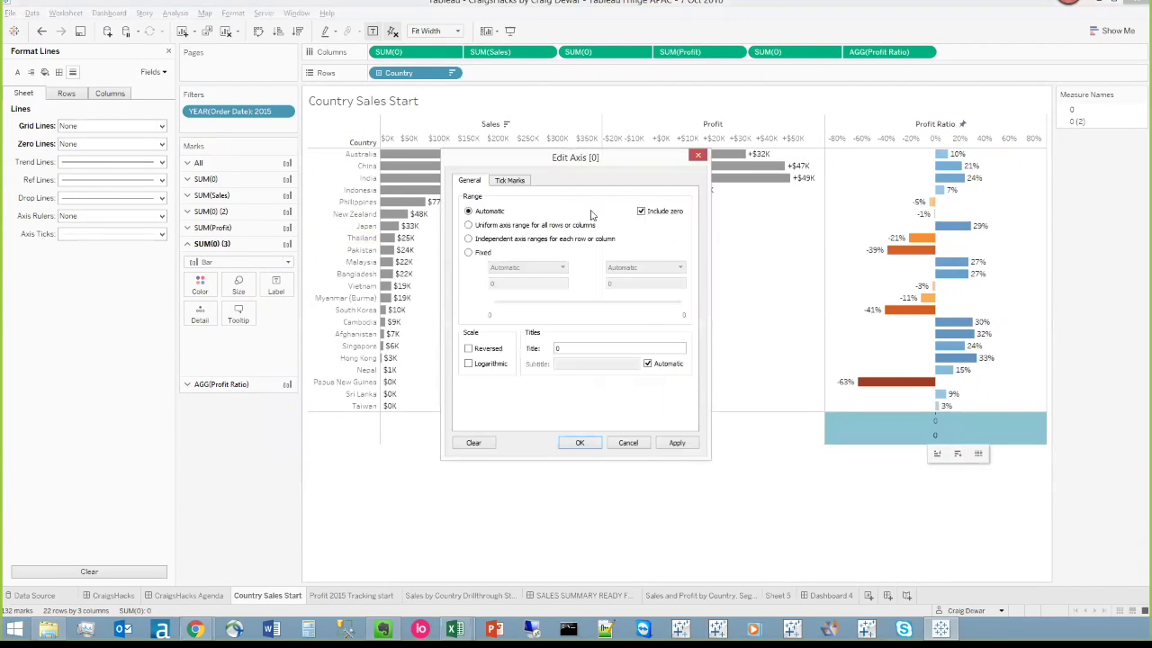
click(509, 180)
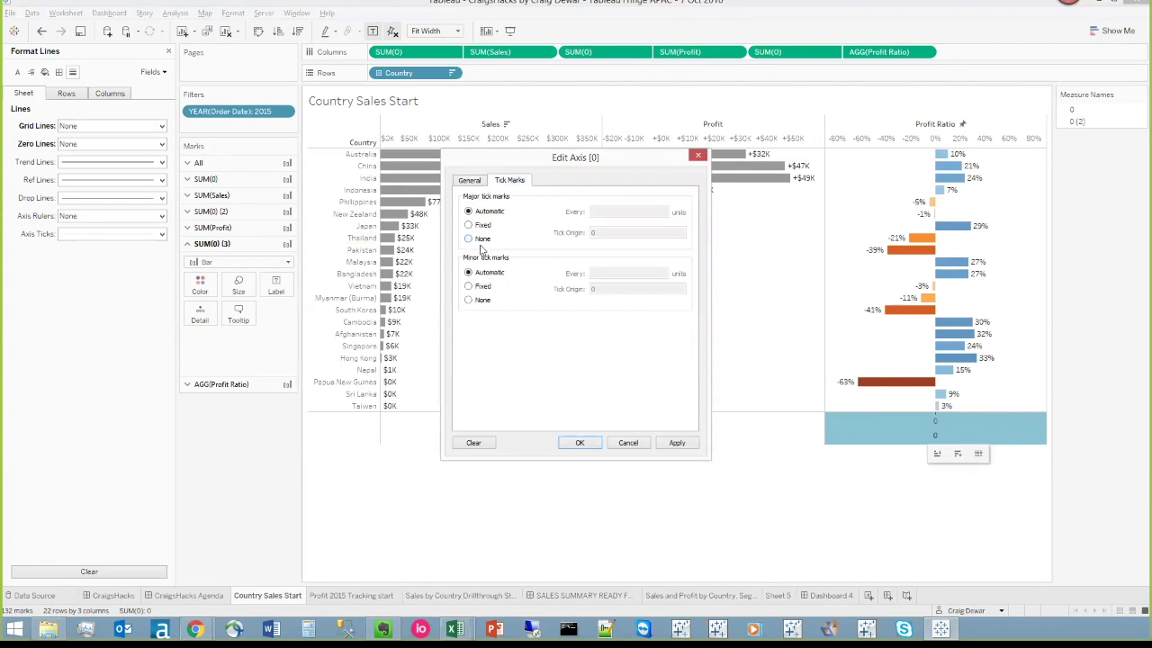
click(471, 180)
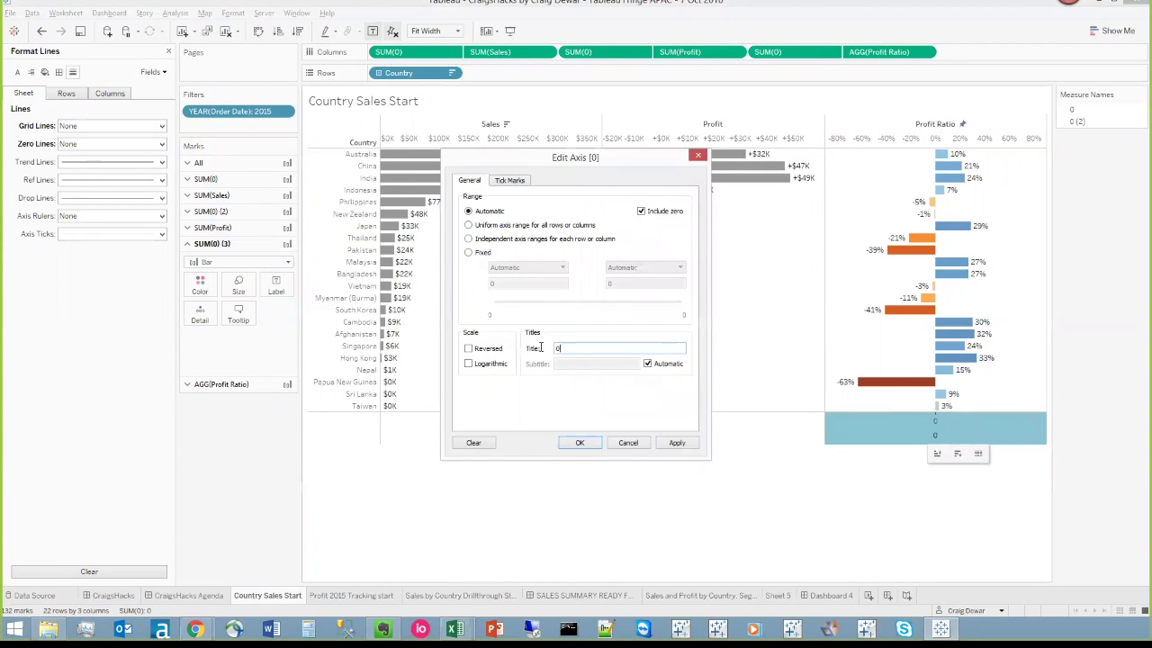
click(579, 443)
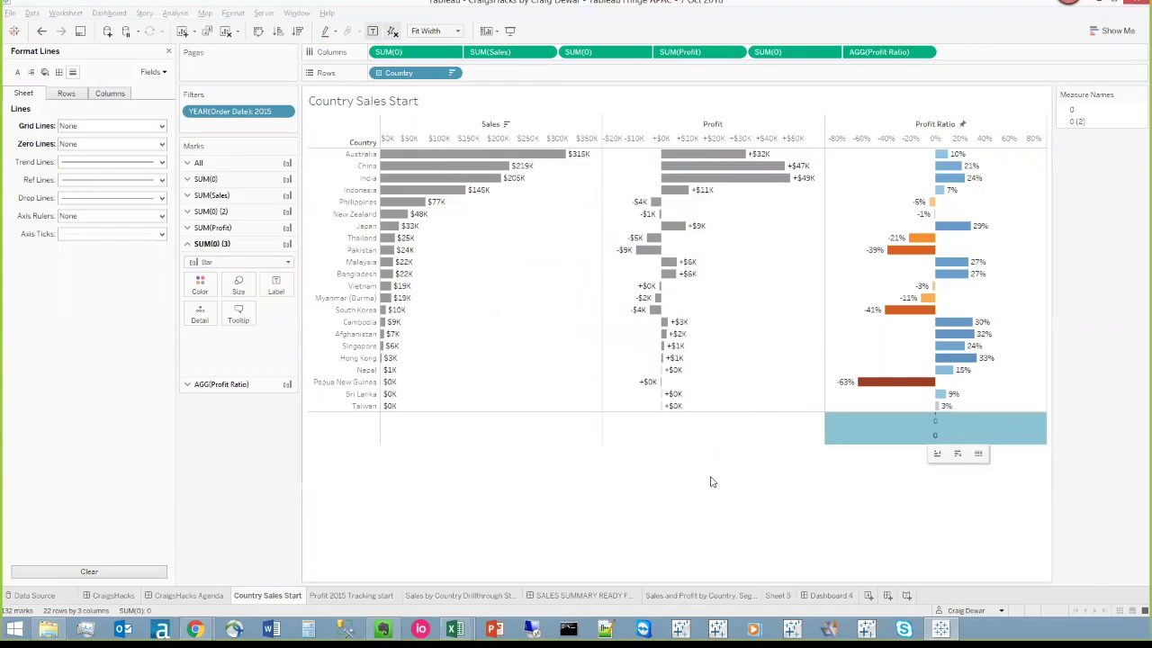
click(715, 478)
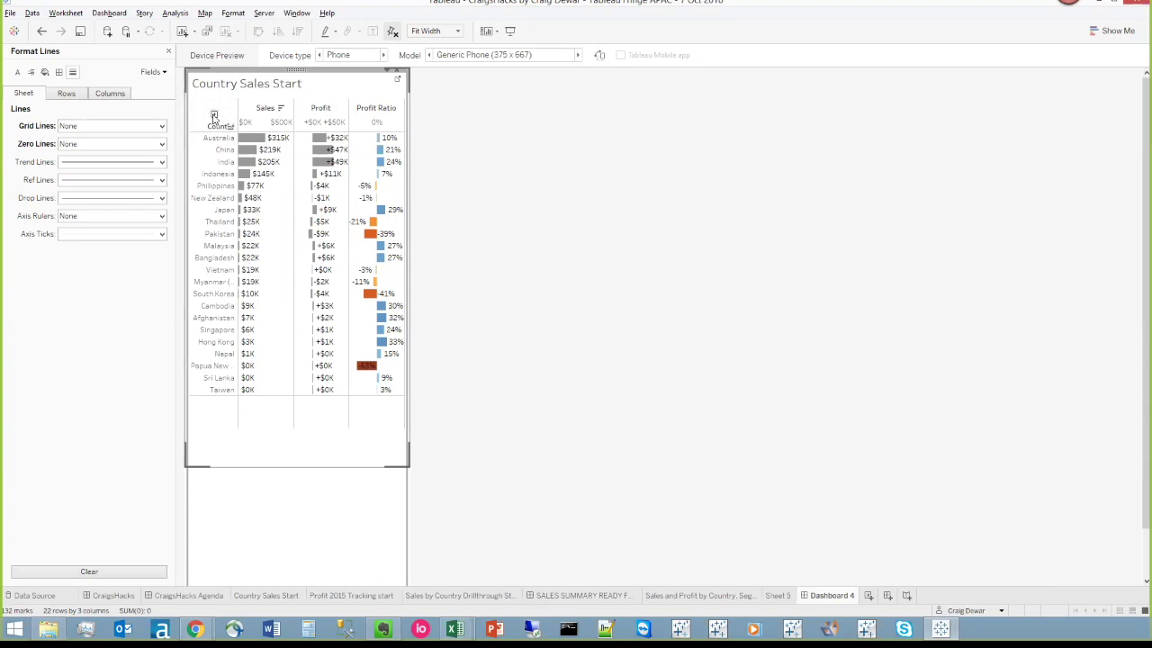
Drill the Country column of the phone dashboard's sales table down to State and collapse it again.
click(214, 115)
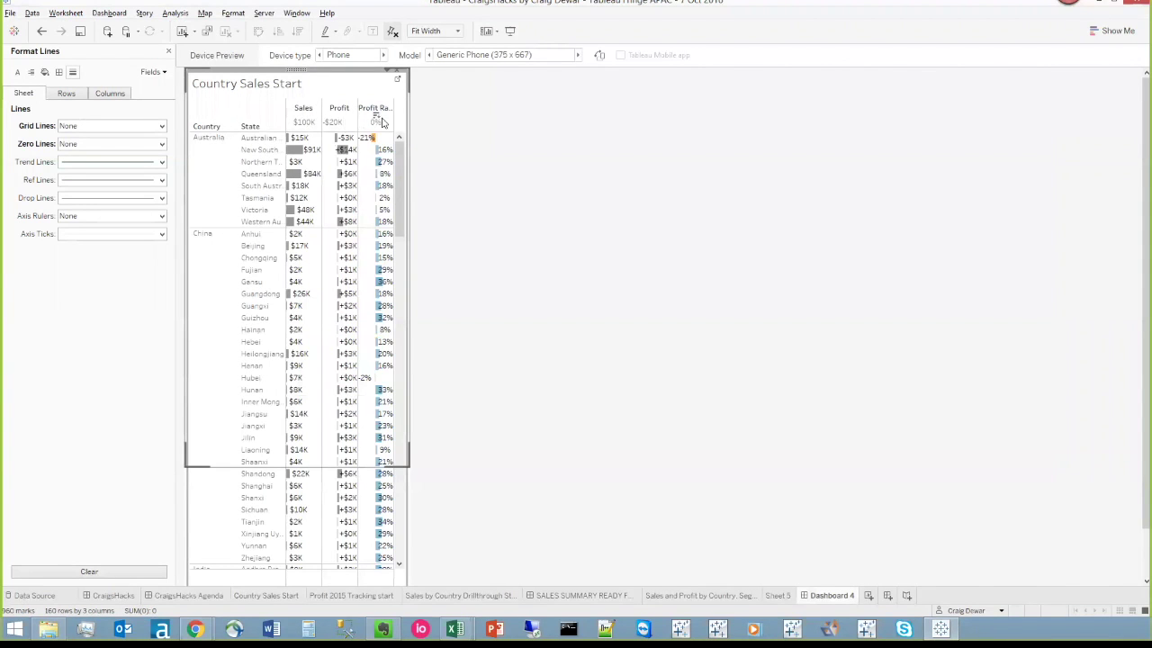
click(214, 115)
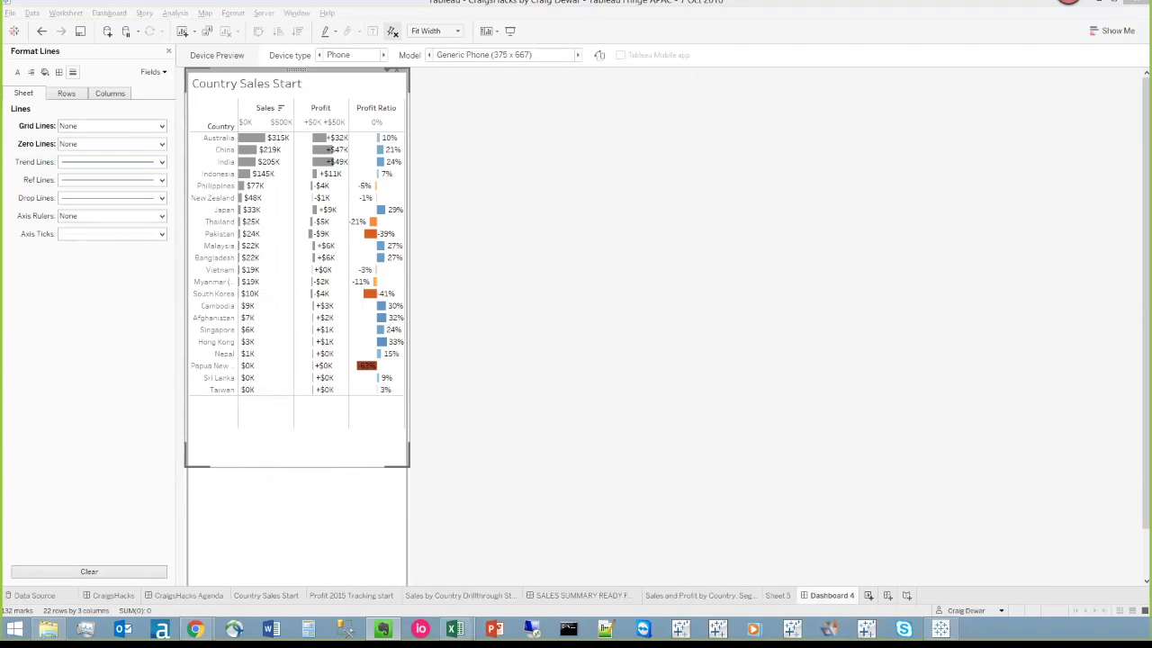
Create a new worksheet, plot Country on a map and enlarge its circle marks.
key(F7)
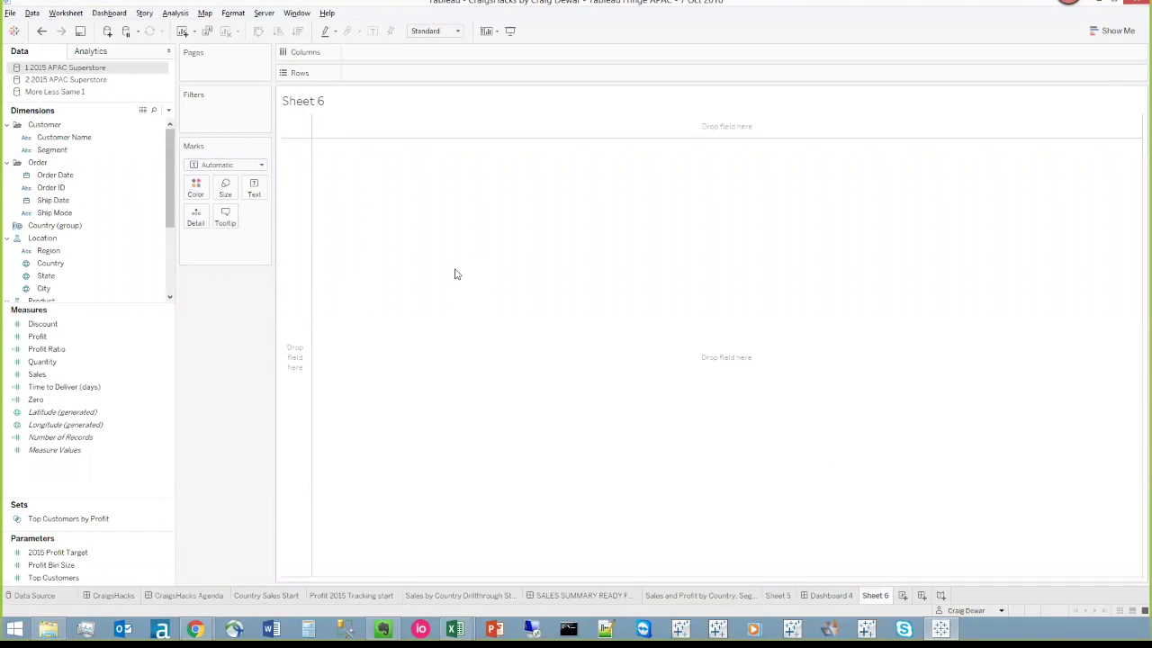
click(65, 263)
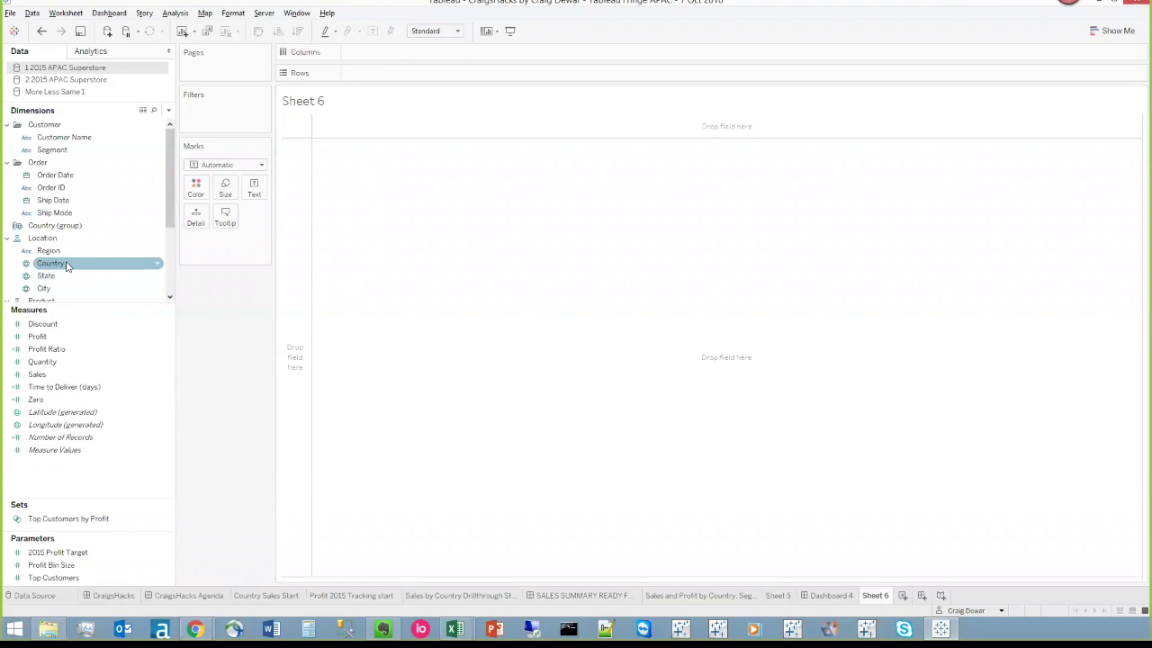
click(66, 264)
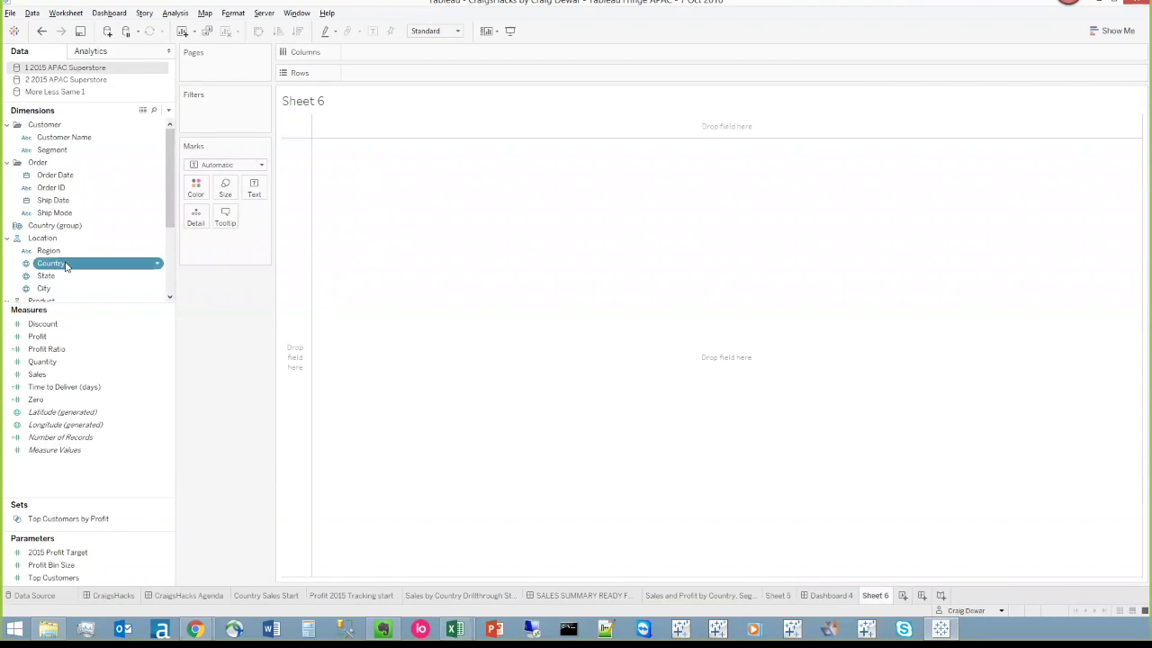
double_click(65, 263)
drag(229, 244, 290, 225)
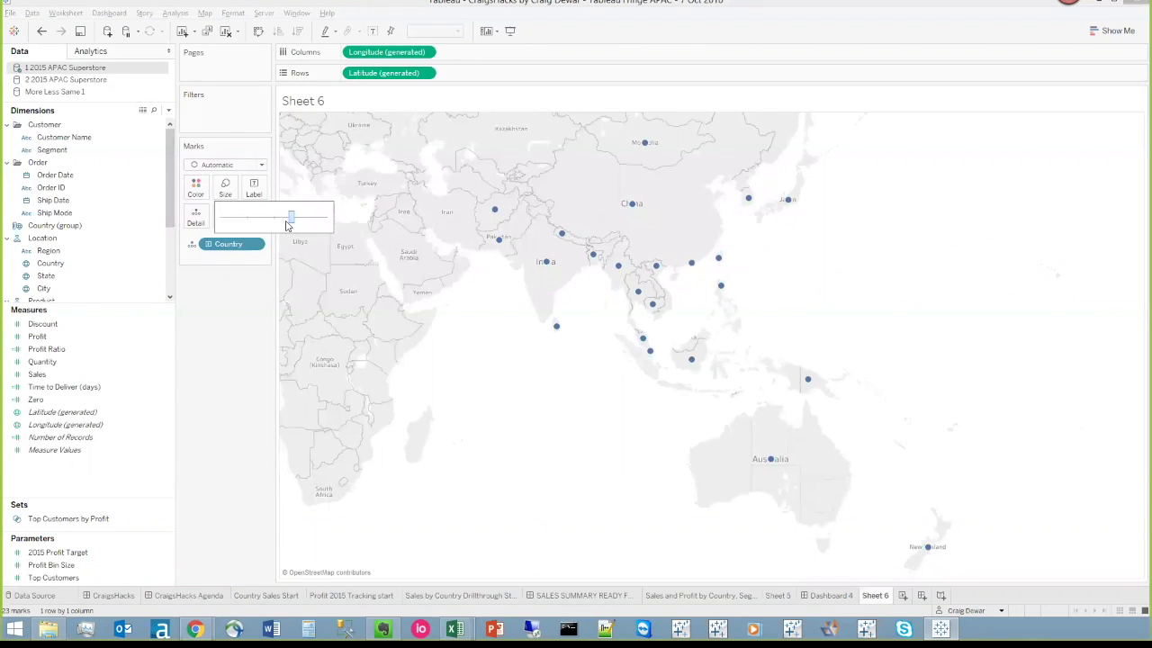
Group Afghanistan, Pakistan, India, Nepal, Bangladesh and Sri Lanka on the map and alias the group as CEntral Asia.
click(301, 198)
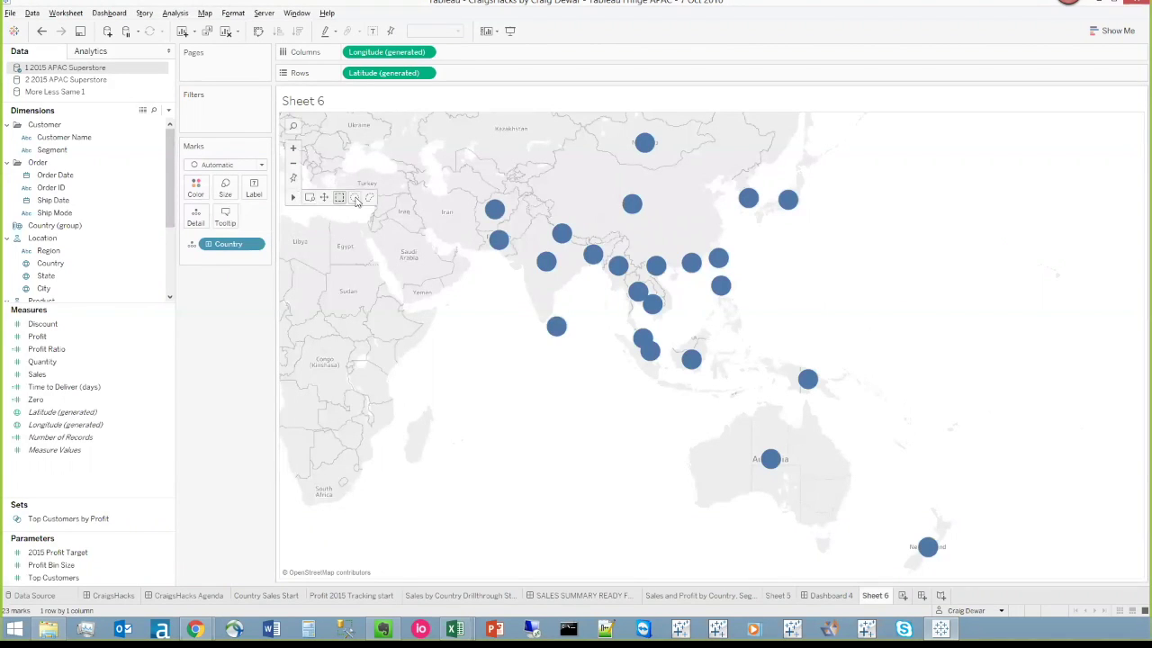
mouse_move(440, 168)
mouse_down()
mouse_move(529, 192)
mouse_move(615, 262)
mouse_move(589, 354)
mouse_move(443, 248)
mouse_up()
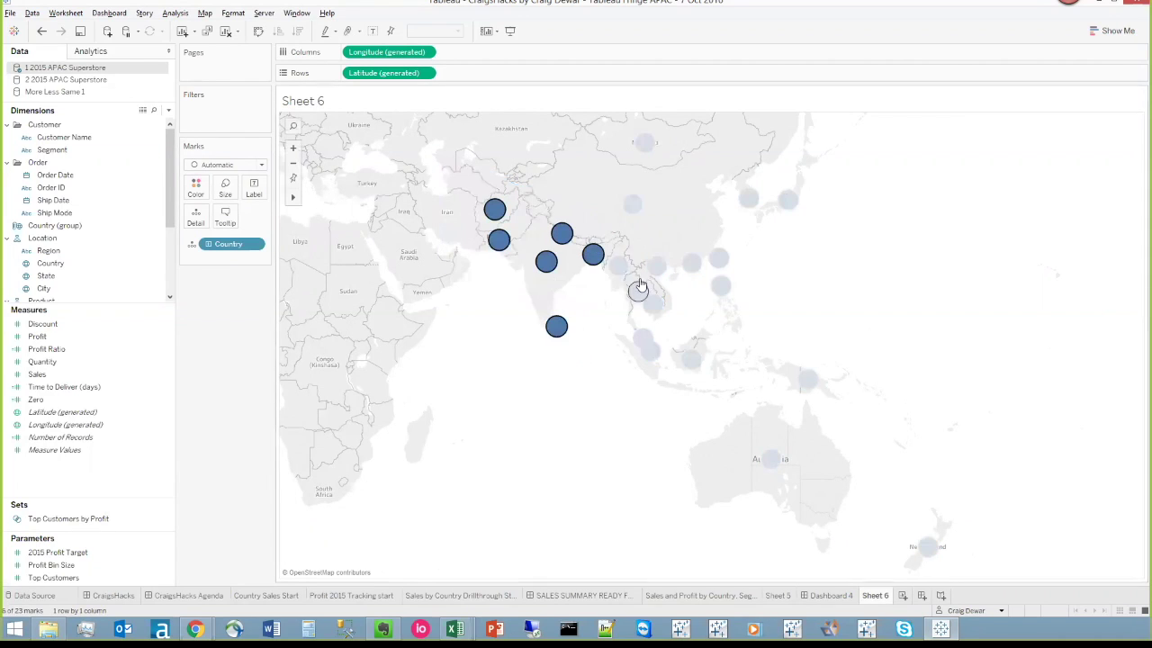
mouse_move(550, 272)
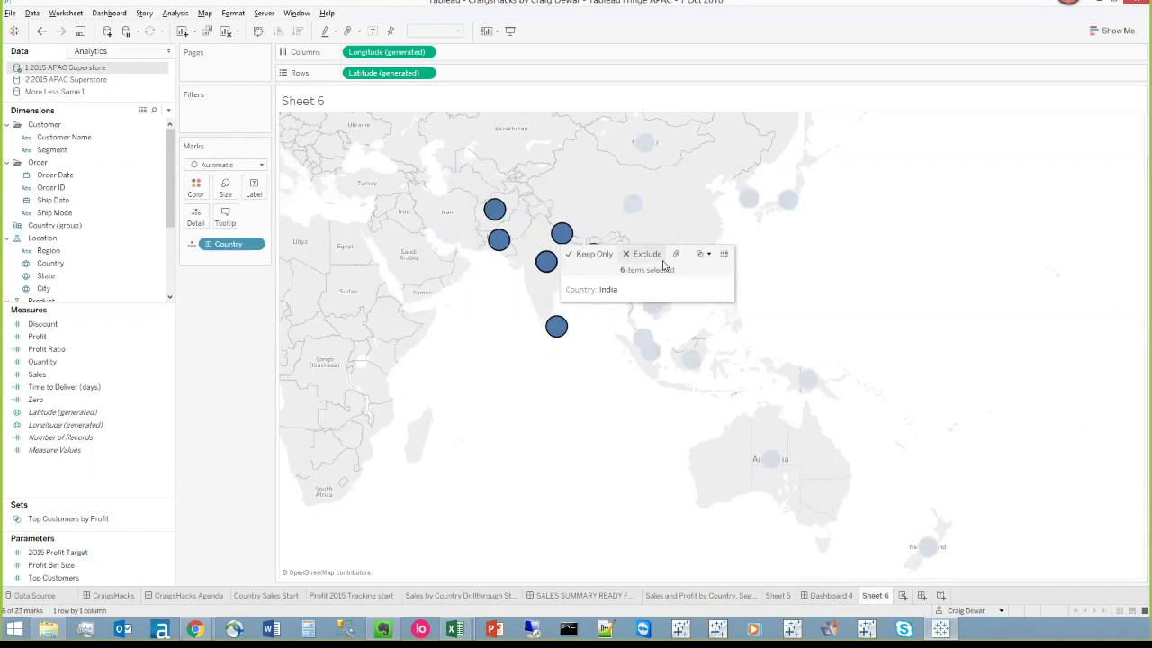
click(674, 255)
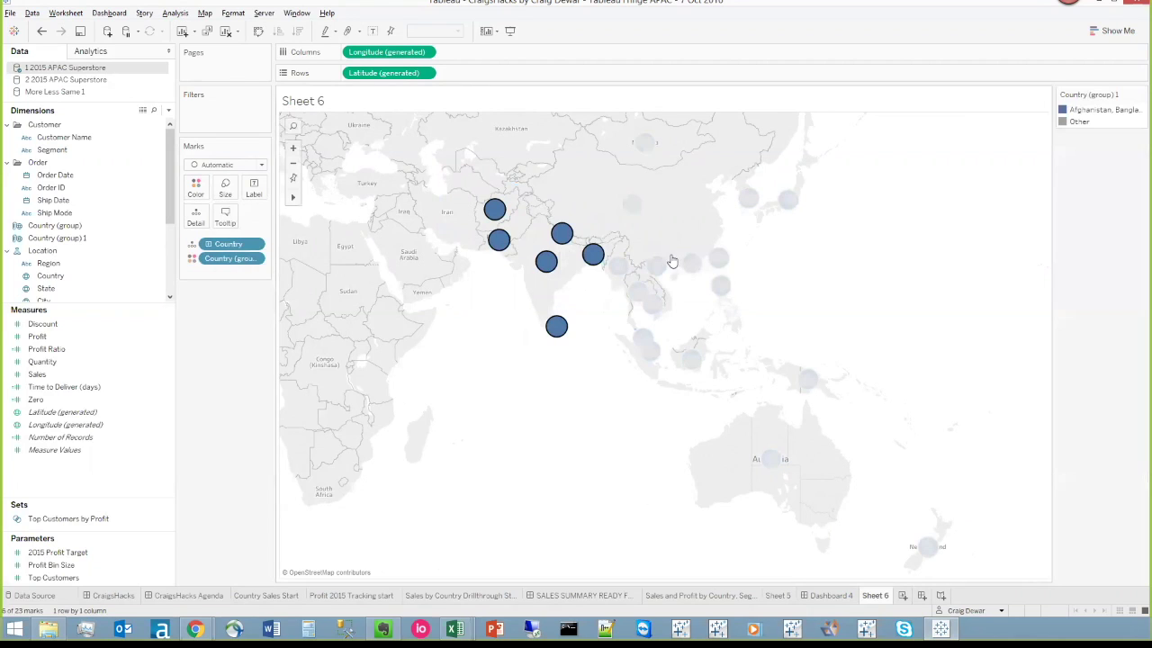
click(1141, 93)
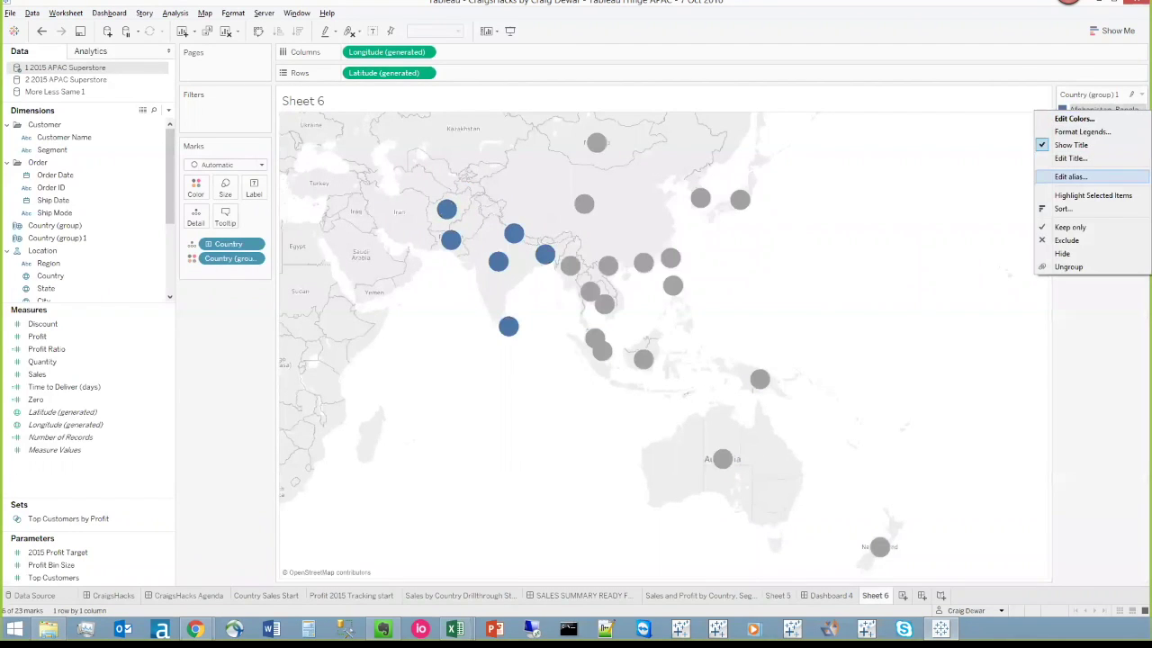
click(1071, 176)
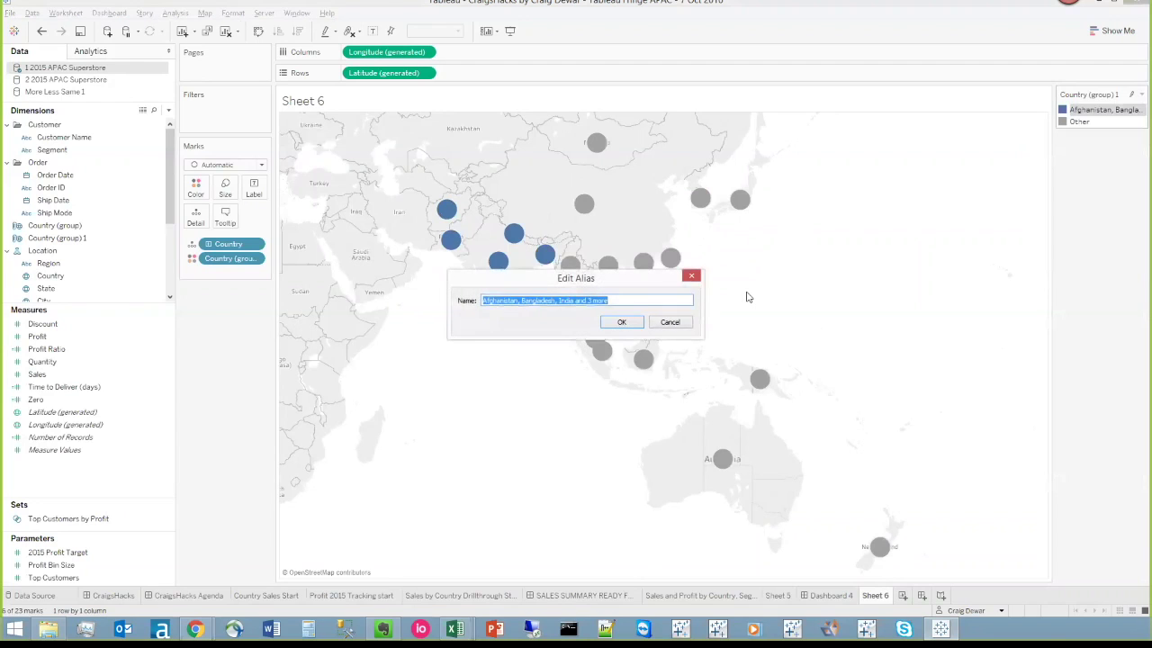
text(CEntral Asia)
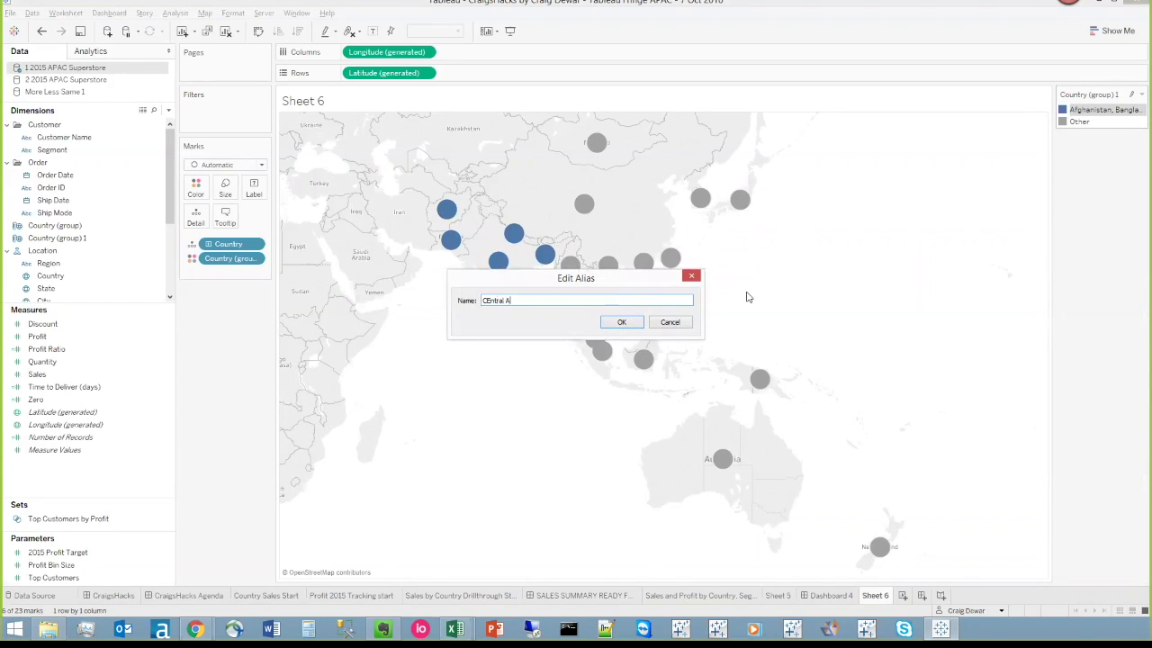
click(621, 322)
Group China, Japan, Mongolia and South Korea on the map and alias the group as North Asia.
mouse_move(558, 124)
mouse_down()
mouse_move(676, 123)
mouse_move(673, 261)
mouse_move(536, 184)
mouse_move(556, 126)
mouse_up()
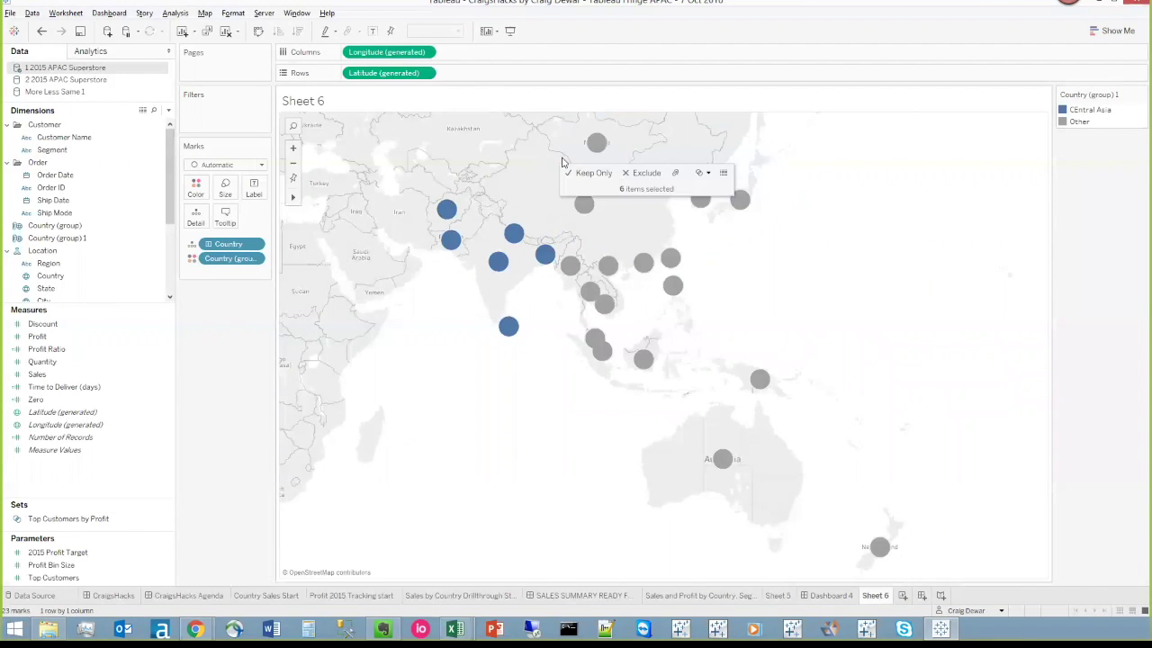
ctrl+click(670, 258)
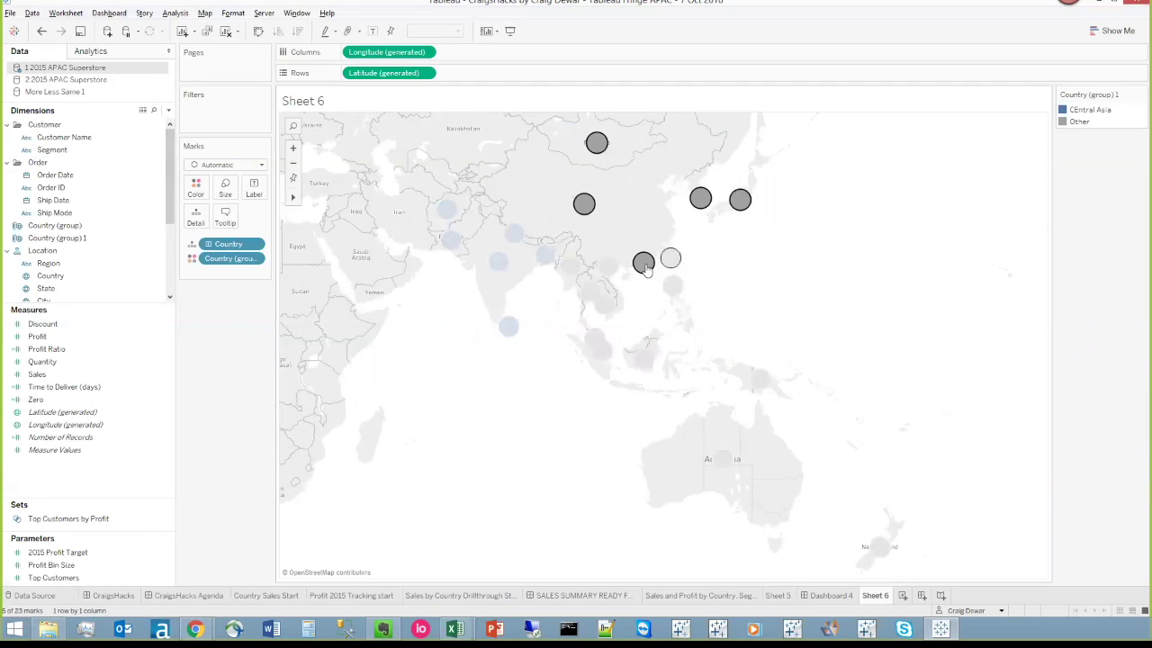
ctrl+click(643, 262)
mouse_move(705, 202)
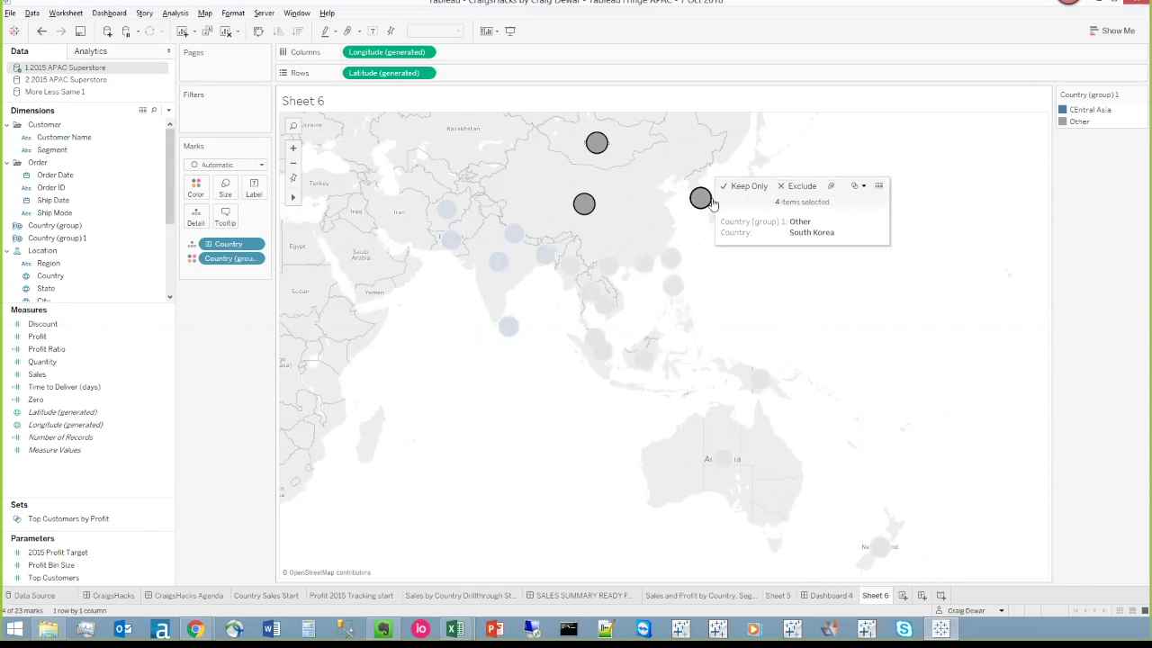
click(830, 185)
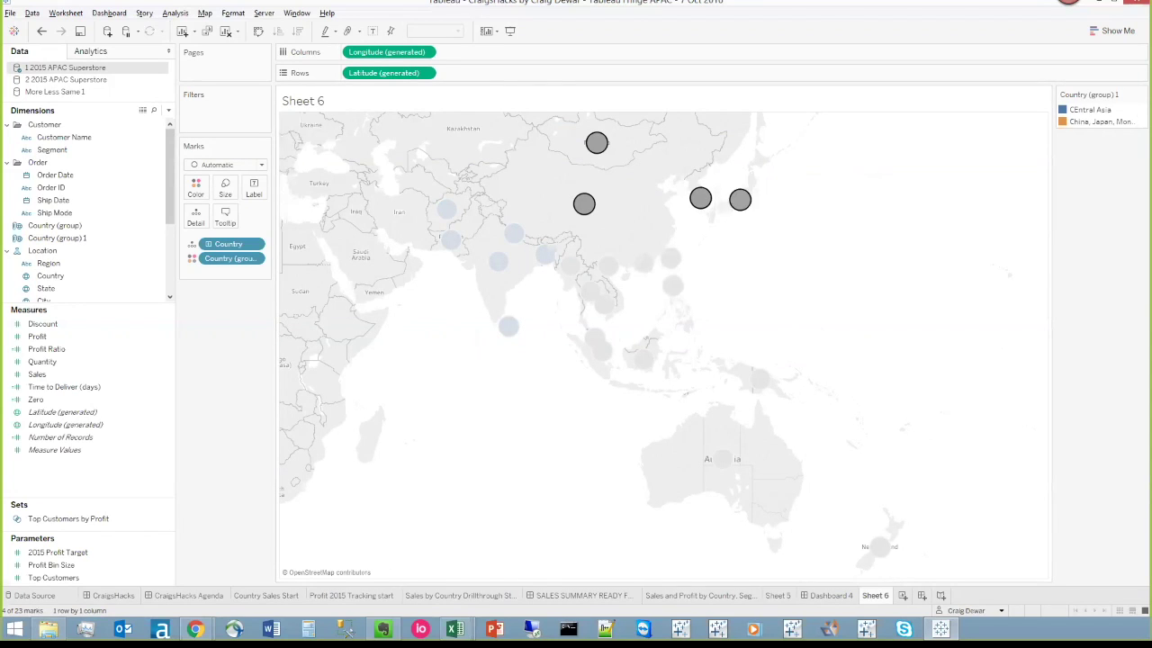
right_click(1105, 121)
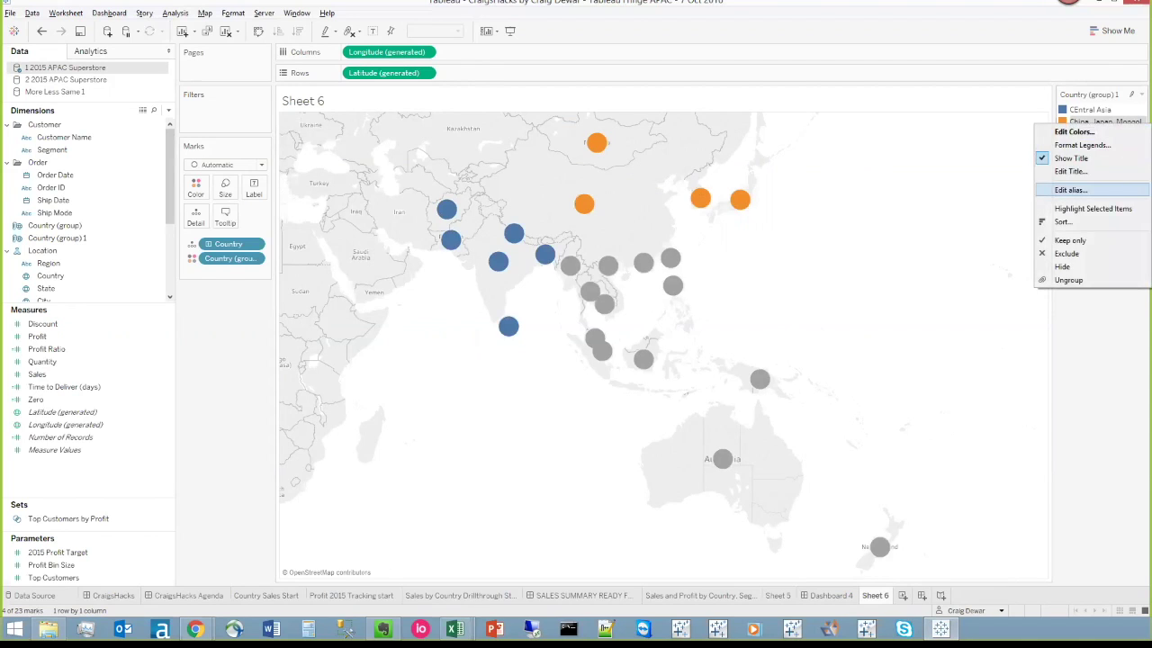
click(1071, 190)
text(North Asia)
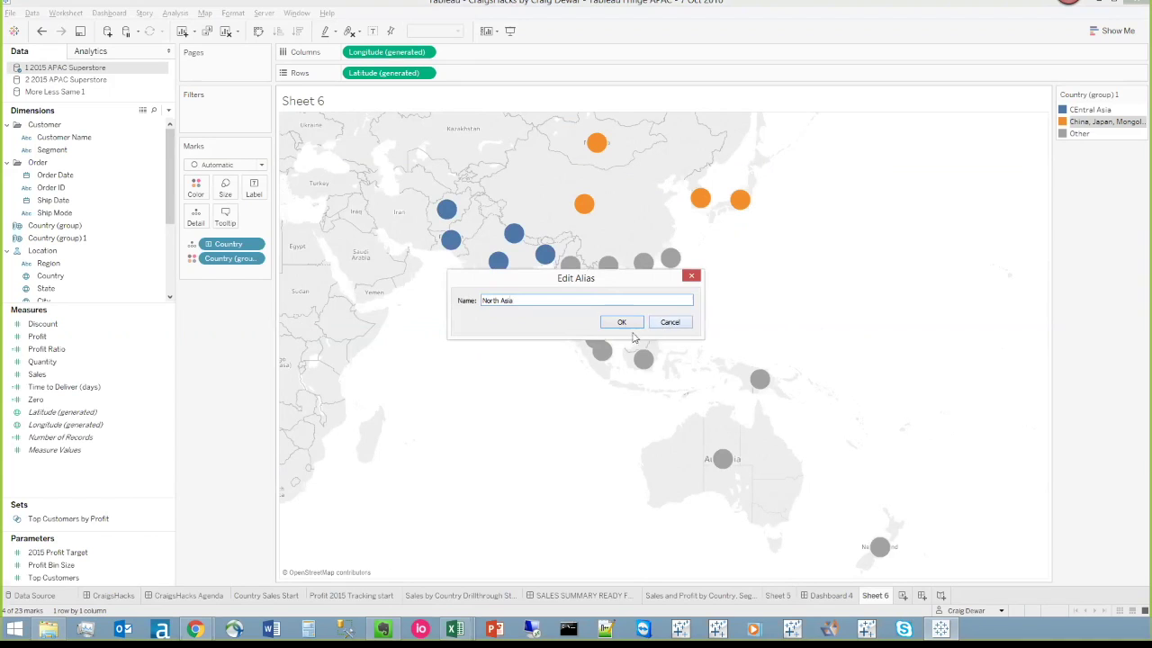
click(623, 322)
Group Australia, New Zealand and Papua New Guinea on the map and alias the group as OCeania.
mouse_move(896, 558)
mouse_down()
mouse_move(585, 364)
mouse_move(790, 385)
mouse_move(774, 536)
mouse_move(848, 443)
mouse_move(792, 406)
mouse_up()
click(776, 363)
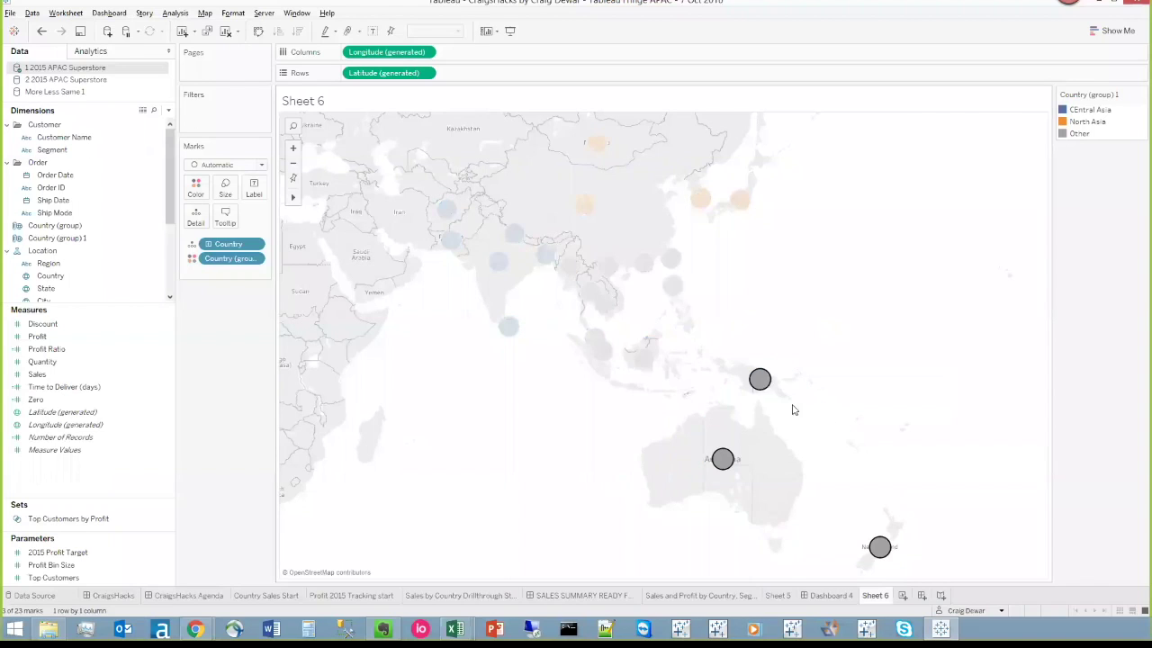
mouse_move(760, 387)
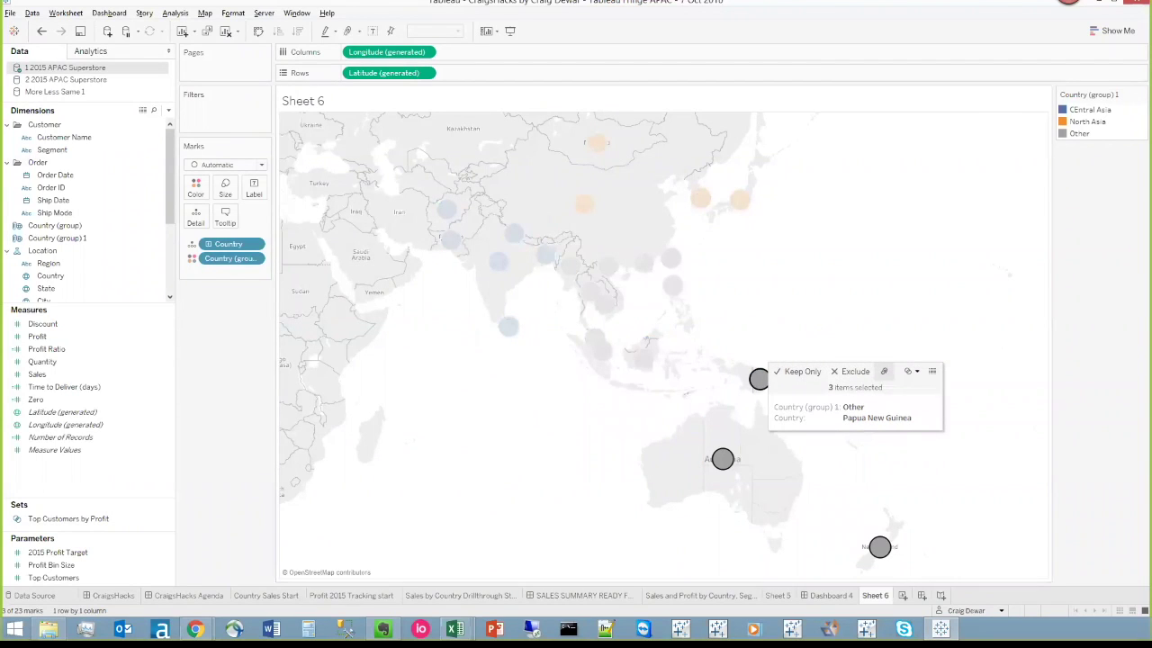
click(883, 371)
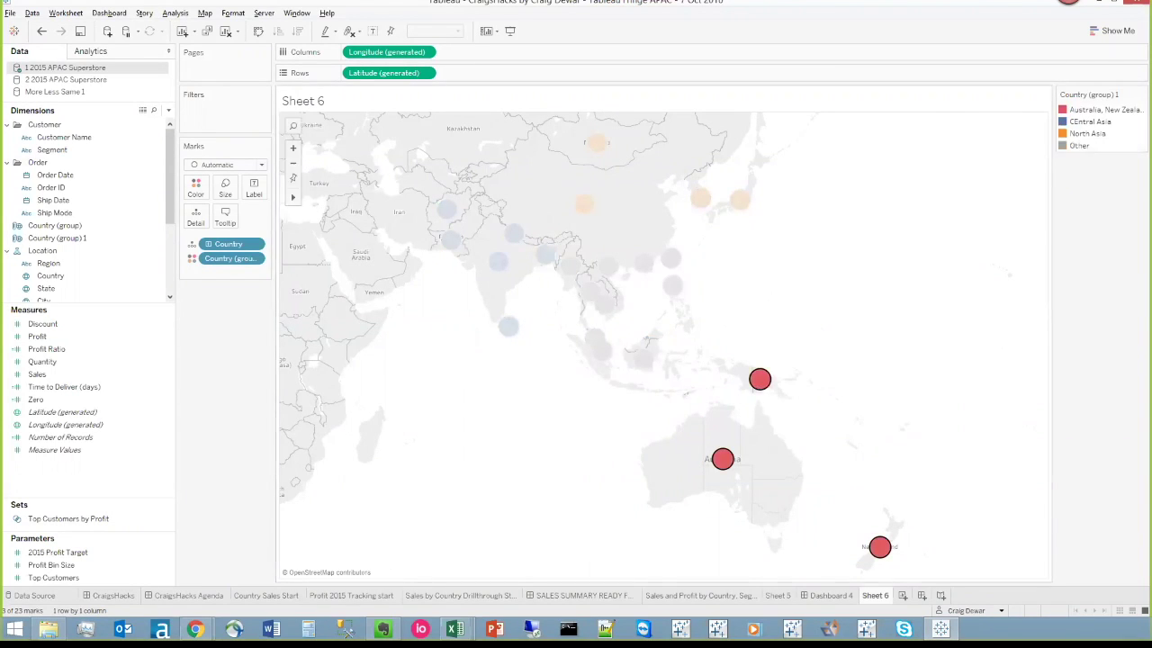
right_click(1097, 108)
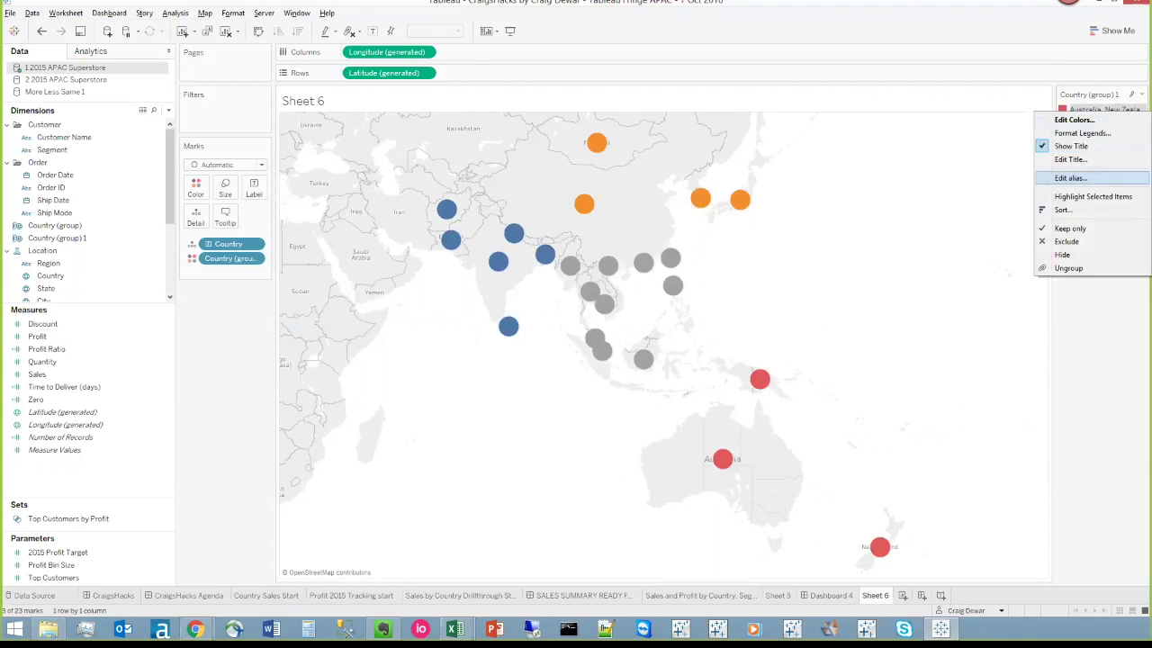
click(1080, 176)
text(OCeania)
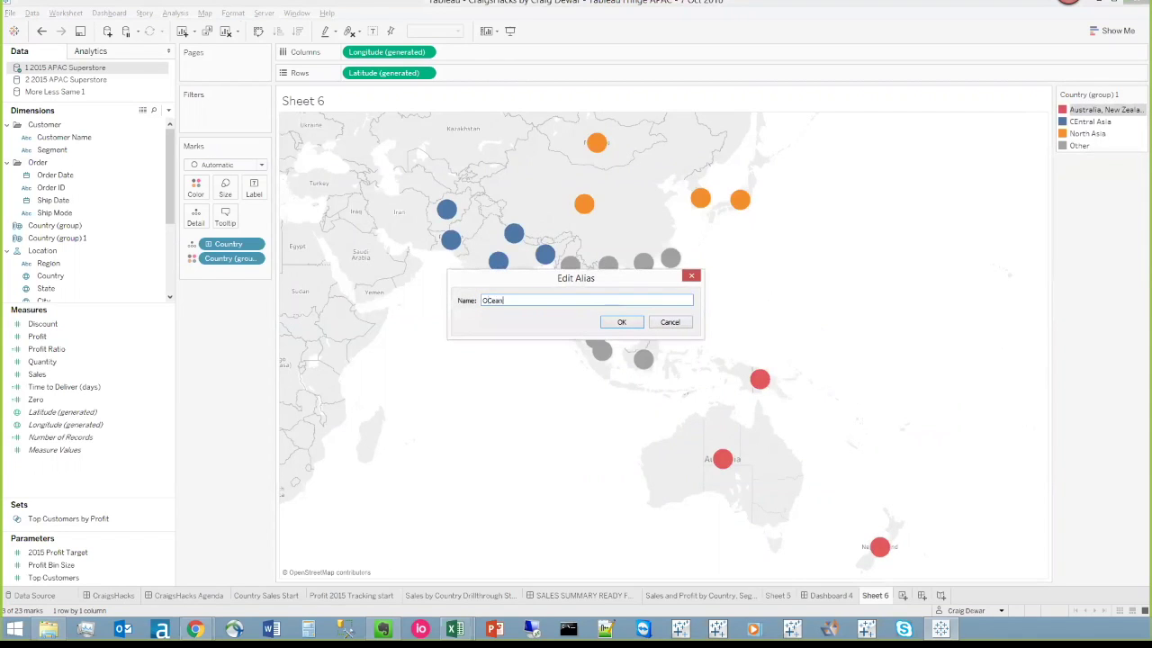
click(623, 322)
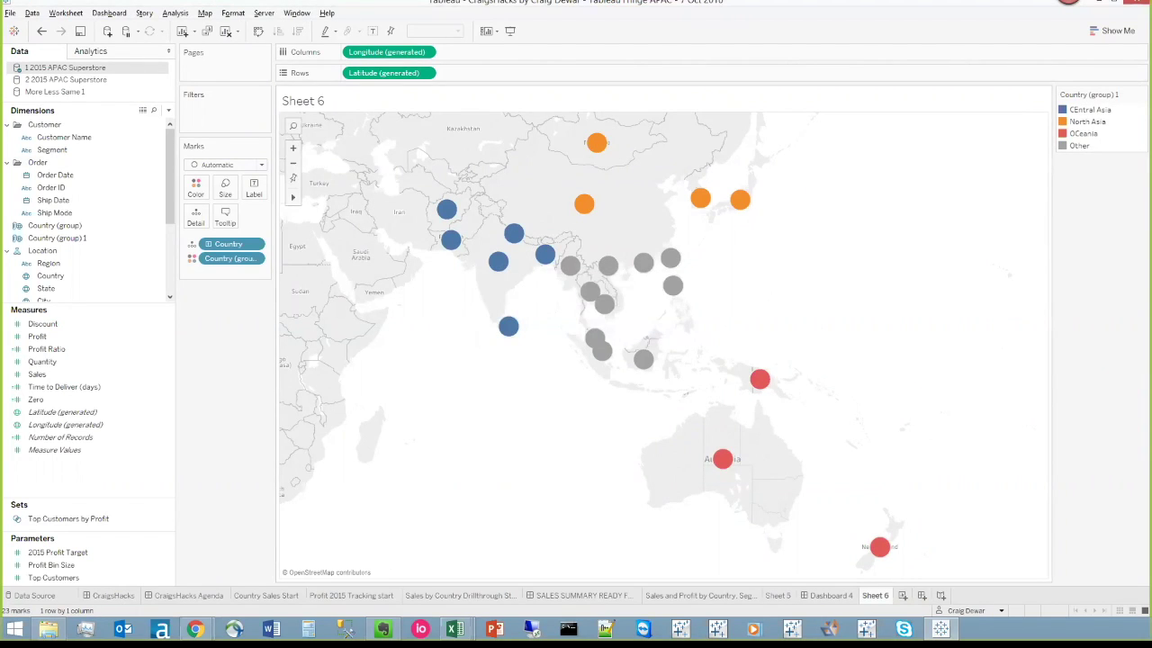
Alias the remaining Other group in the colour legend as South East Asia.
right_click(1078, 145)
click(720, 306)
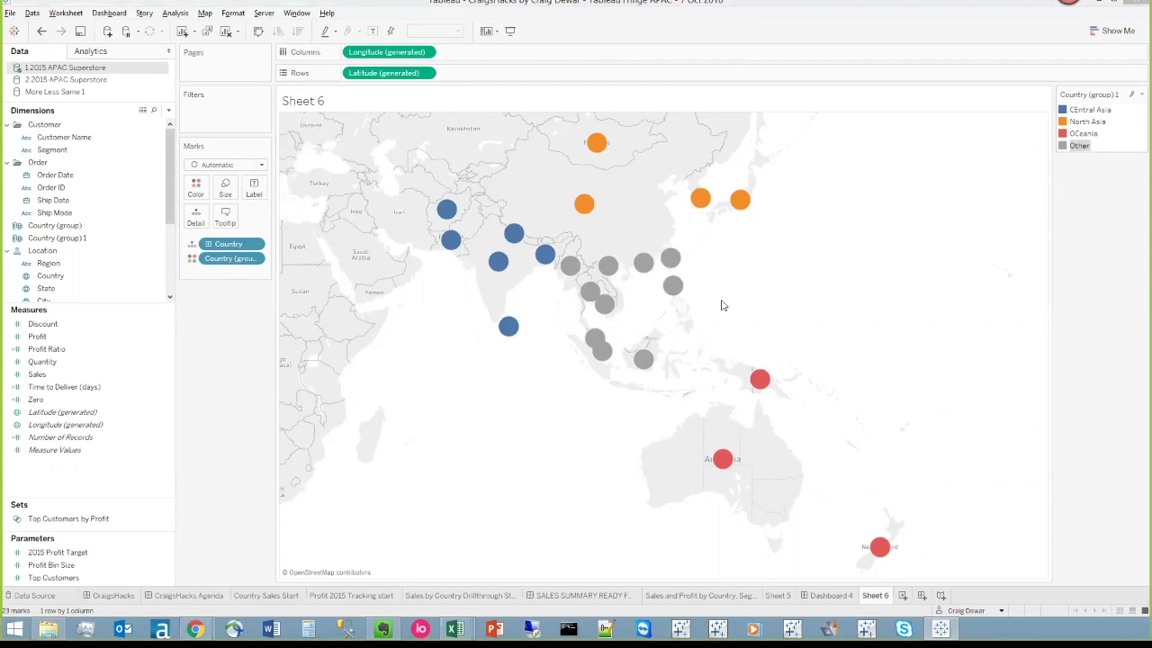
text(South East Asia)
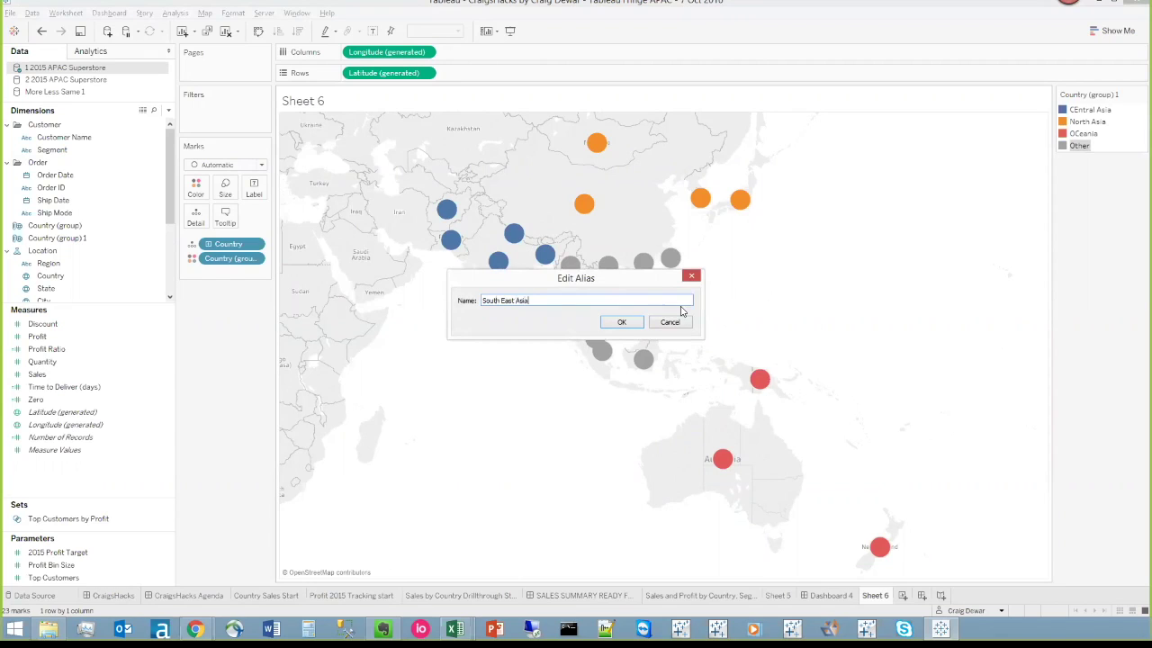
click(620, 322)
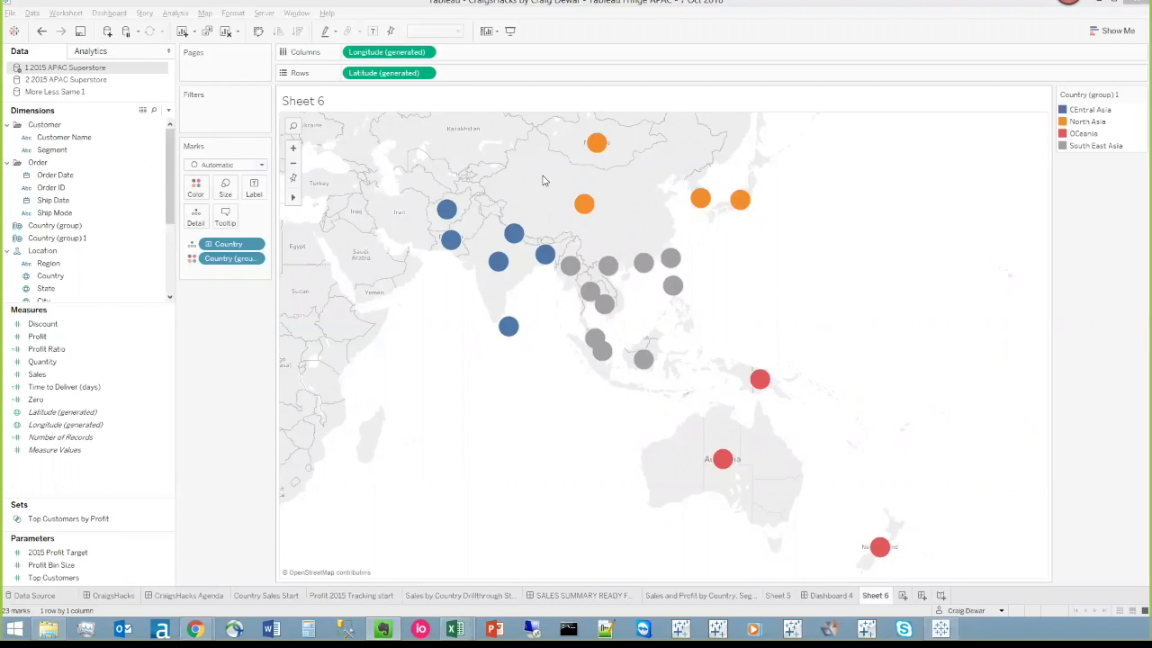
click(60, 226)
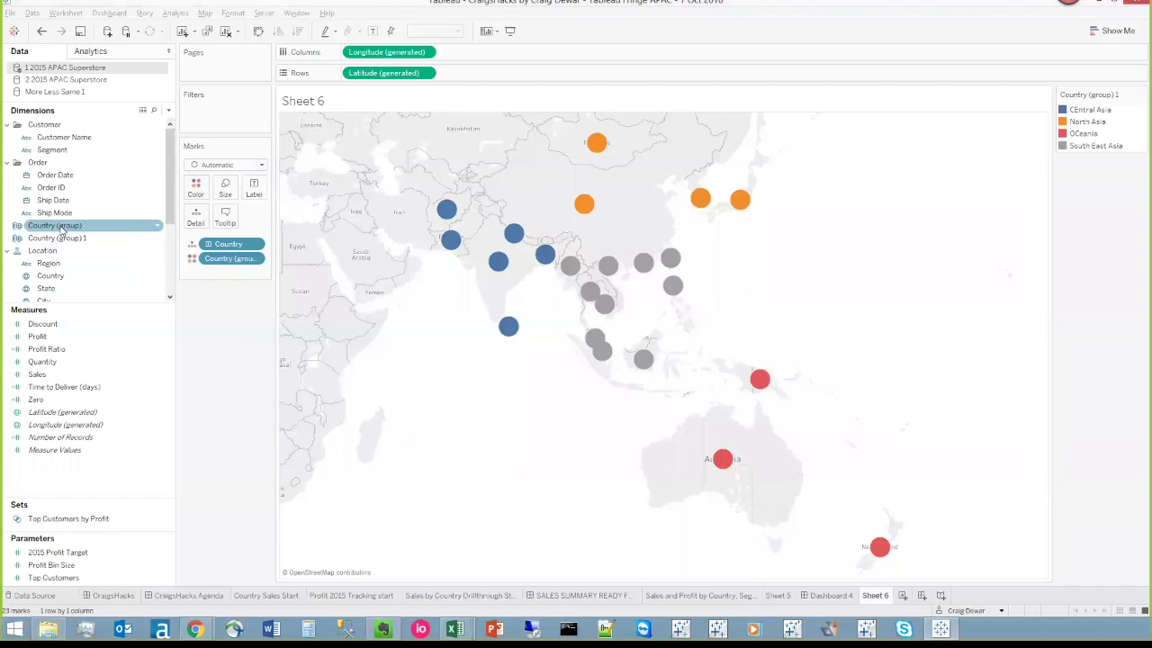
right_click(61, 230)
mouse_move(122, 371)
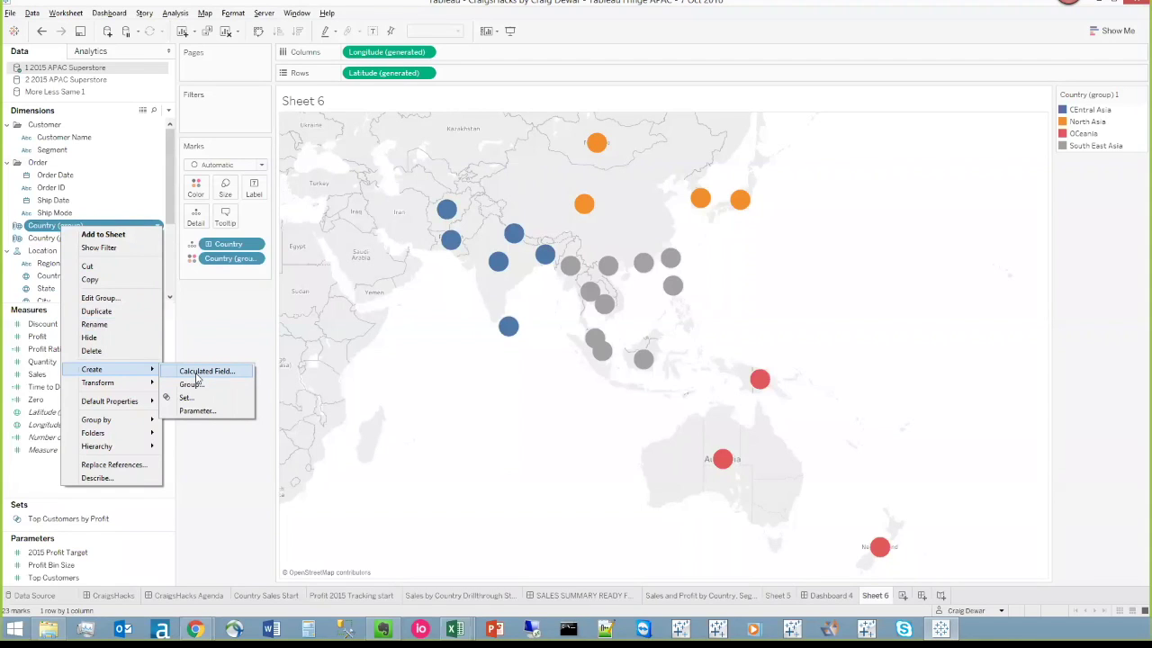
click(206, 330)
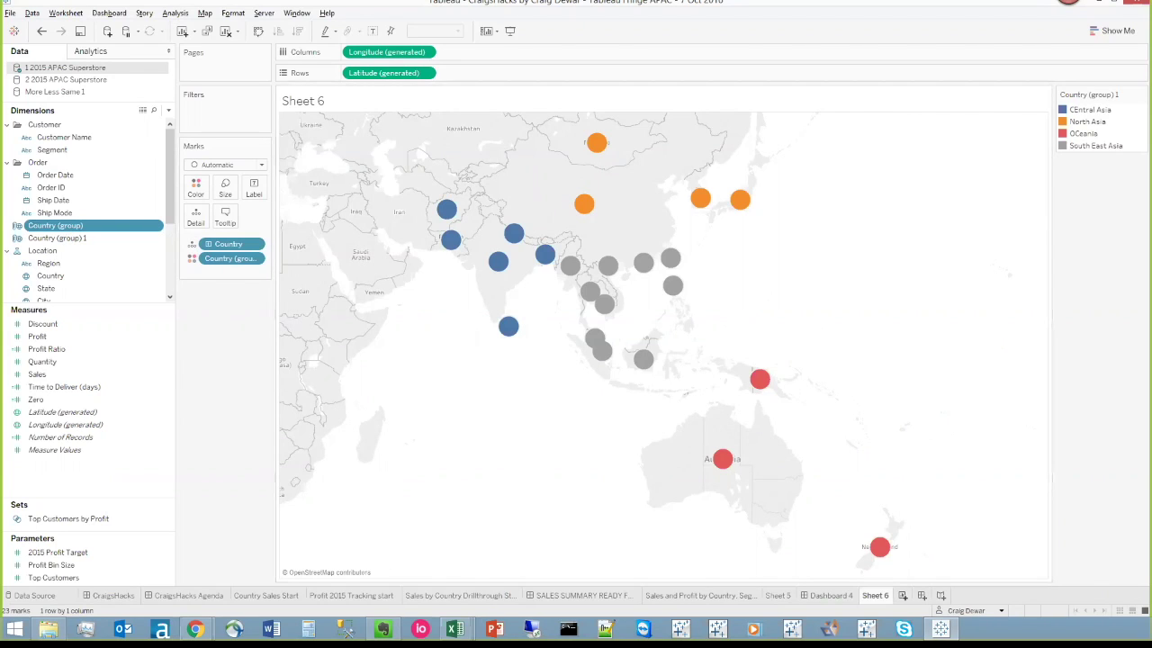
Create a new worksheet listing Country followed by Country (group) on Rows.
click(902, 595)
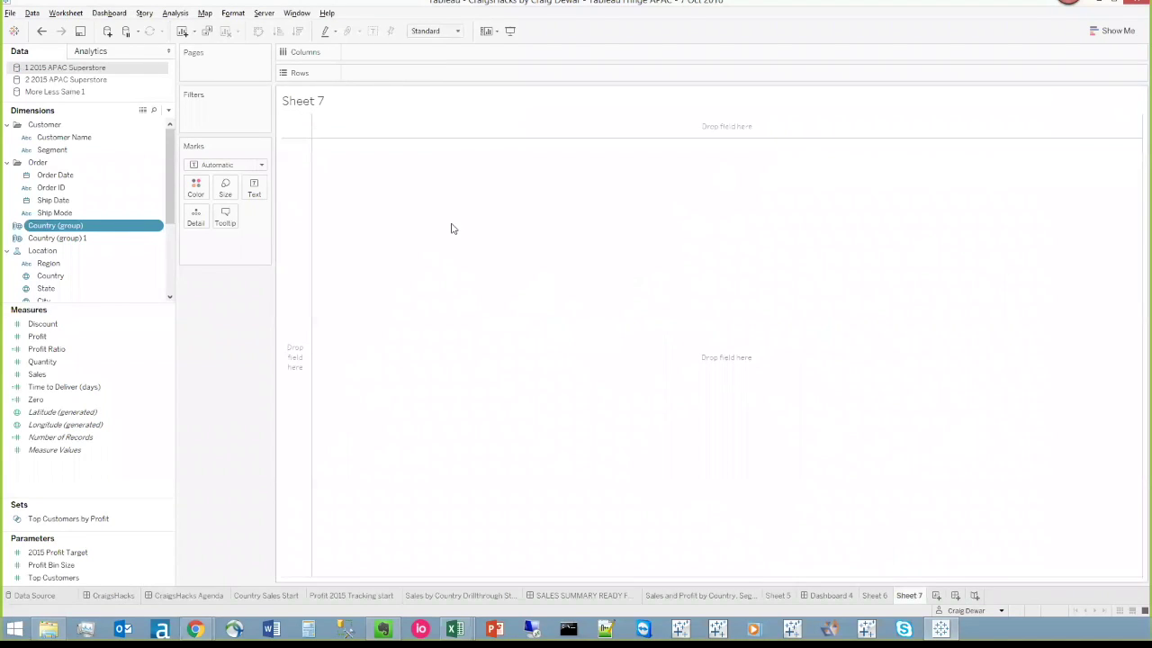
drag(52, 227, 378, 72)
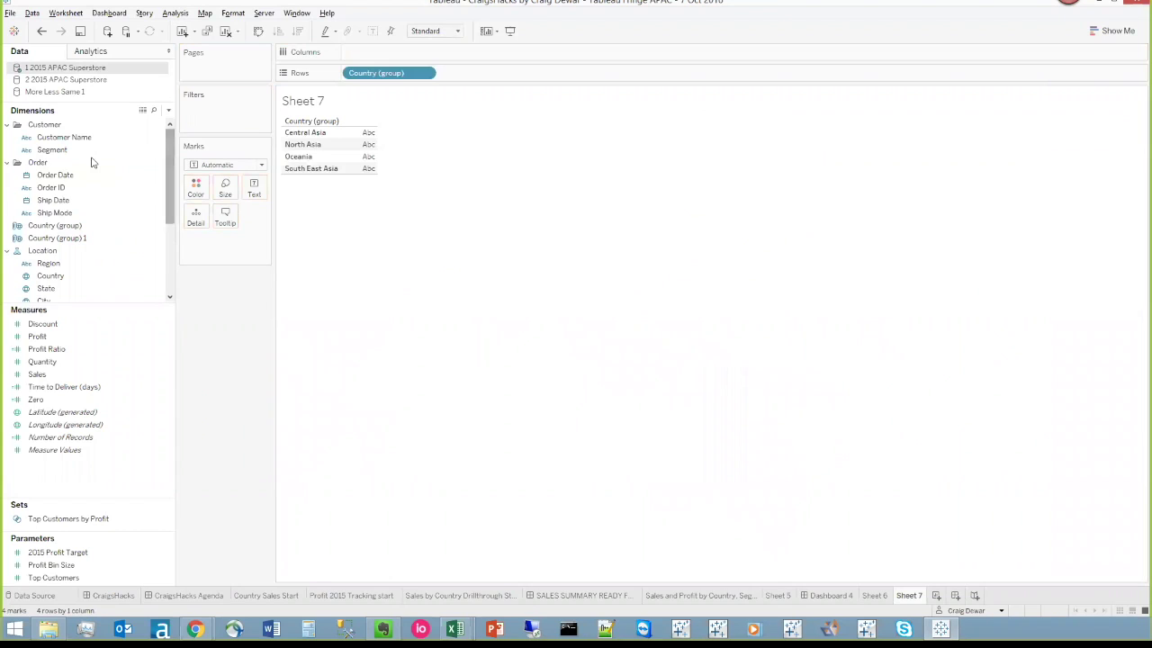
drag(52, 275, 354, 81)
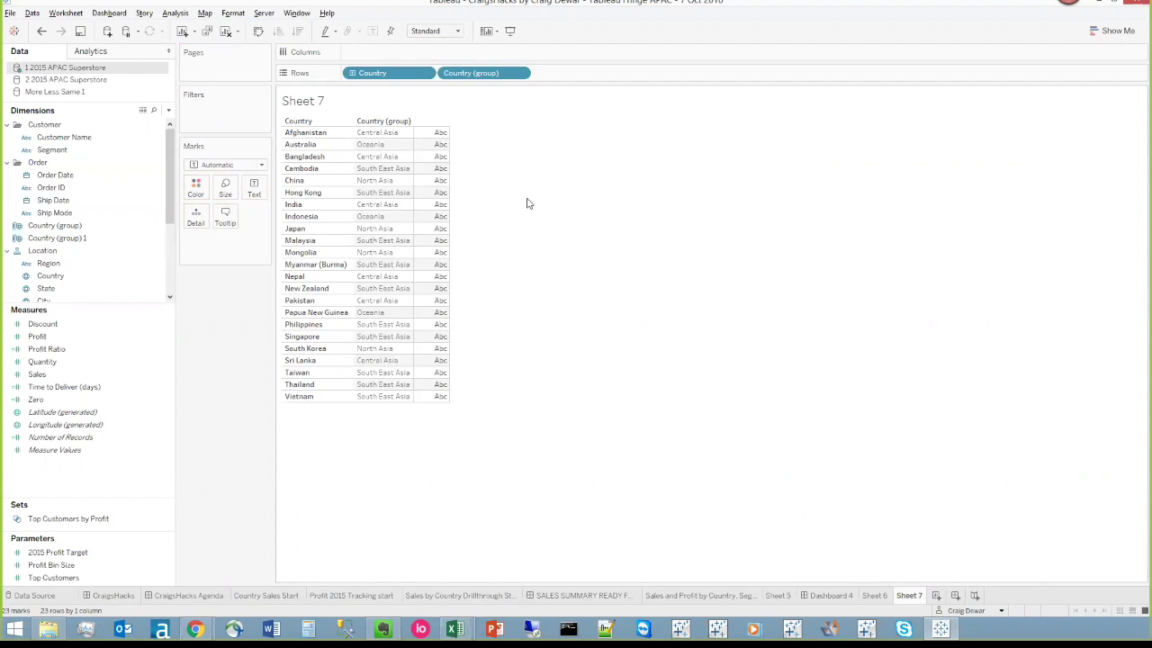
Export the Country and Country (group) worksheet as a crosstab to Excel.
click(109, 13)
key(Escape)
mouse_move(97, 58)
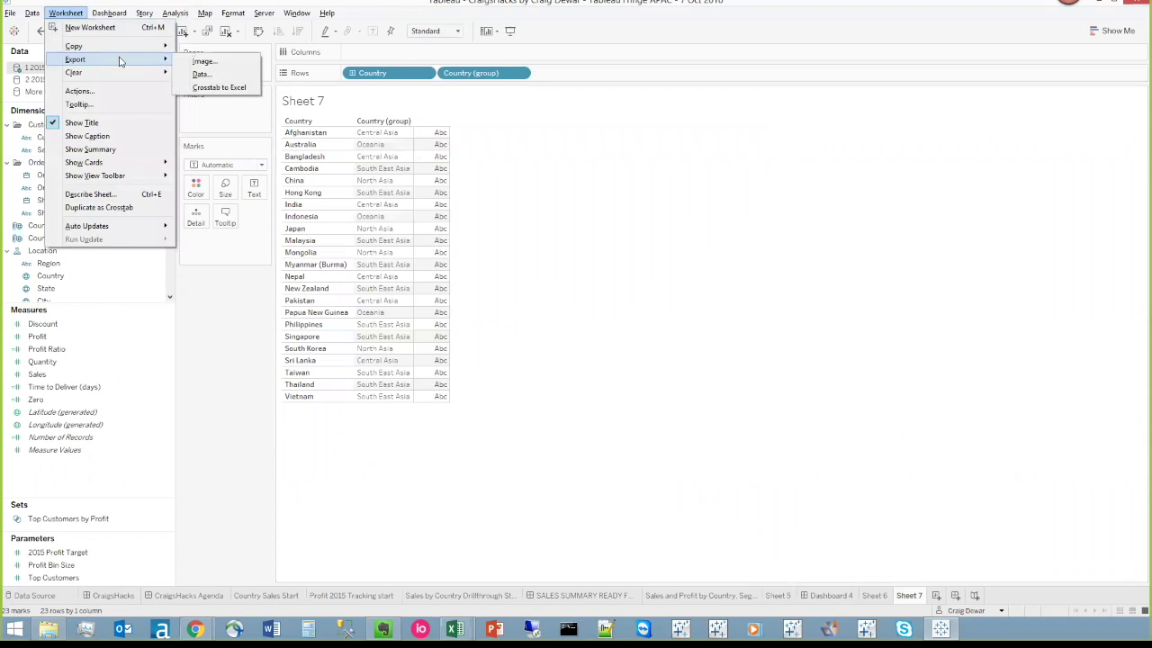
click(213, 86)
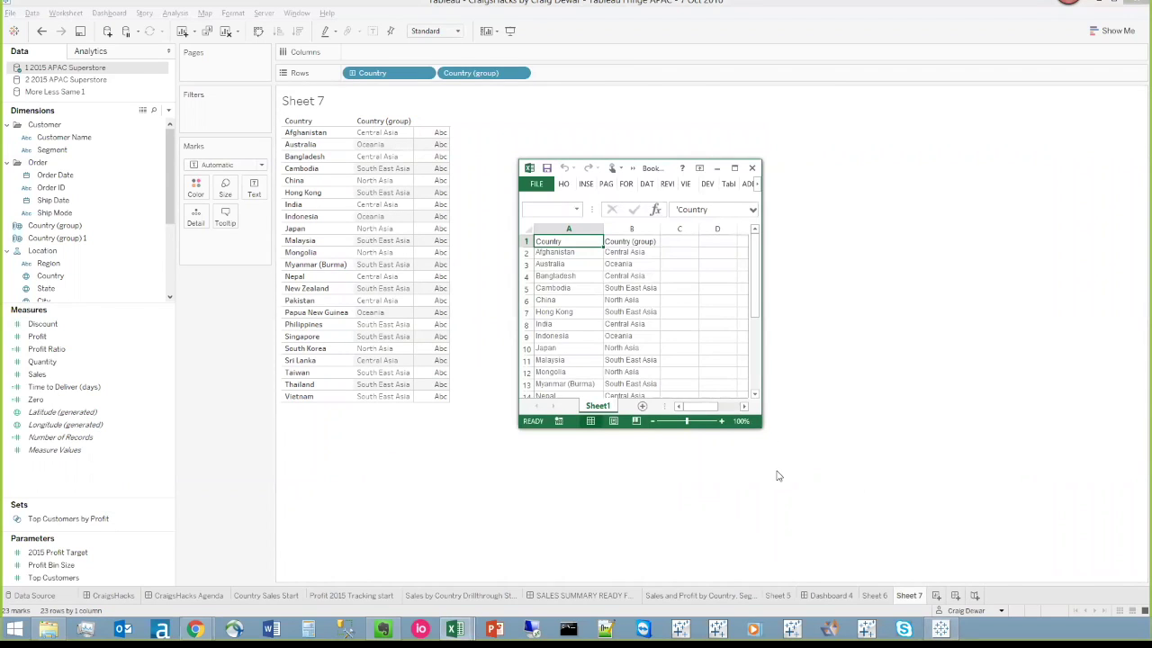
In the exported Excel workbook, copy all country and group rows, A2 to B24, without the header.
drag(761, 427, 855, 491)
click(570, 253)
drag(597, 262, 601, 462)
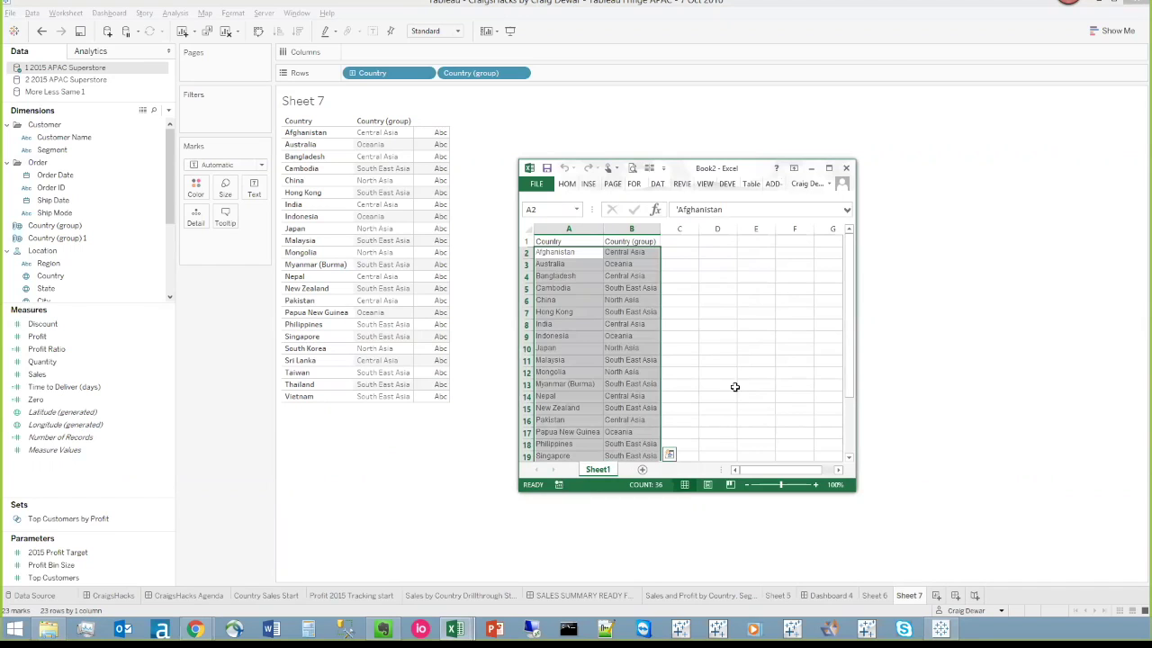
scroll(734, 387, down, 3)
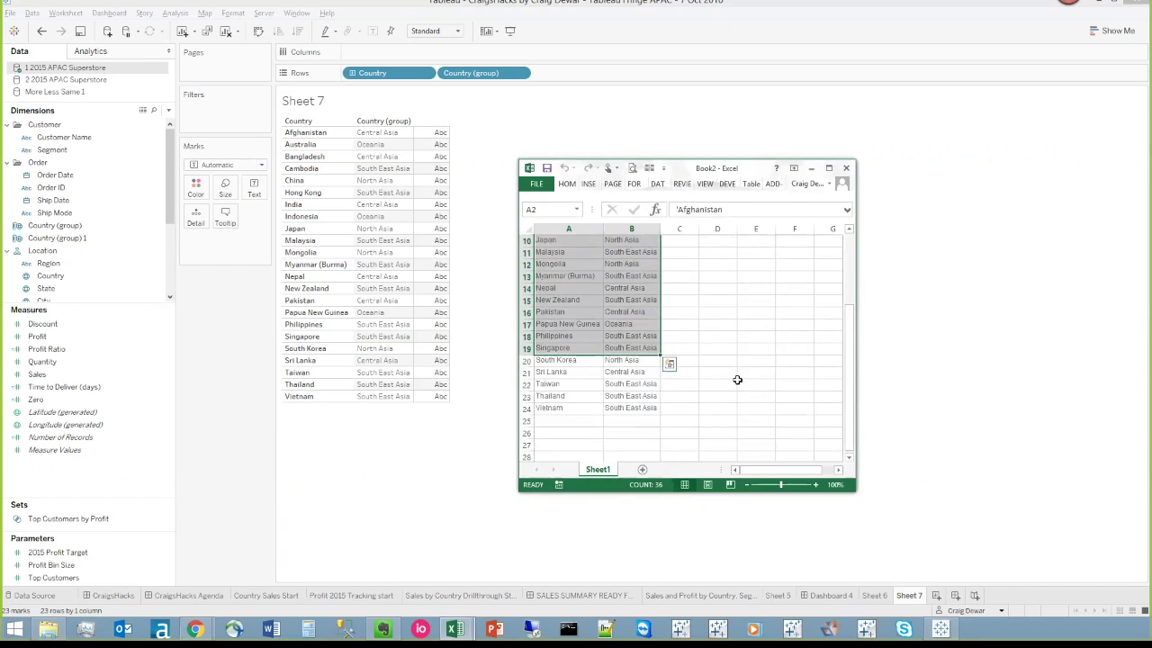
shift+click(634, 408)
key(ctrl+c)
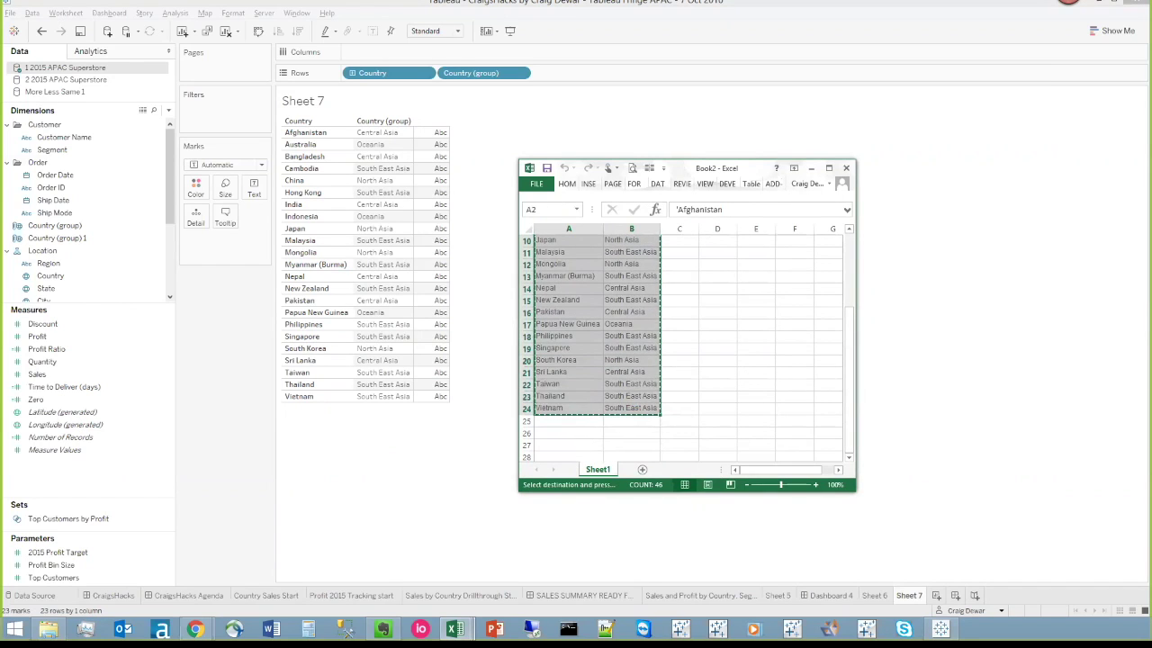
Switch to the Concatenate Case.xlsx workbook and paste the copied list under Child and Parent, starting at A2.
key(alt+Tab)
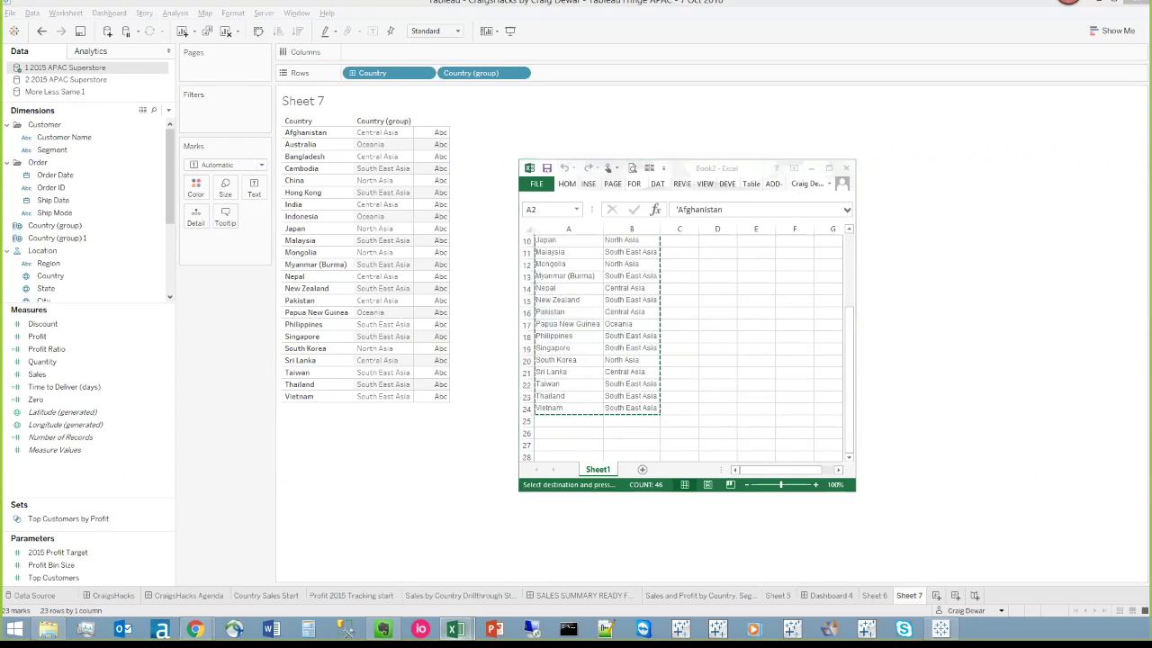
click(658, 565)
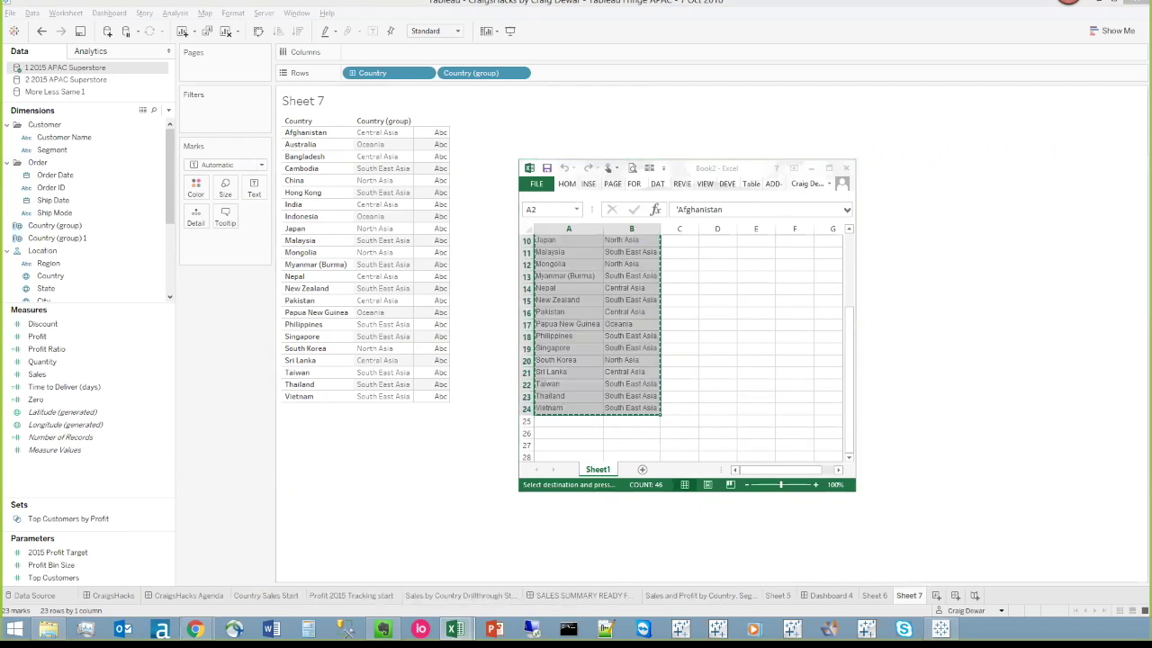
key(alt+Tab)
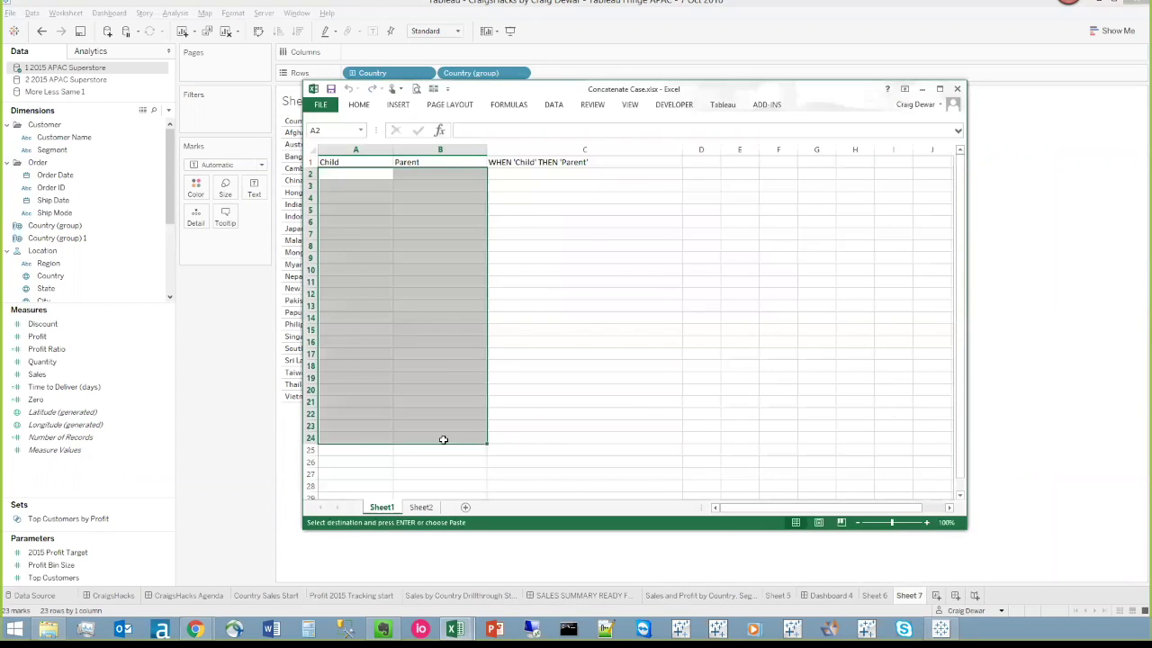
click(511, 162)
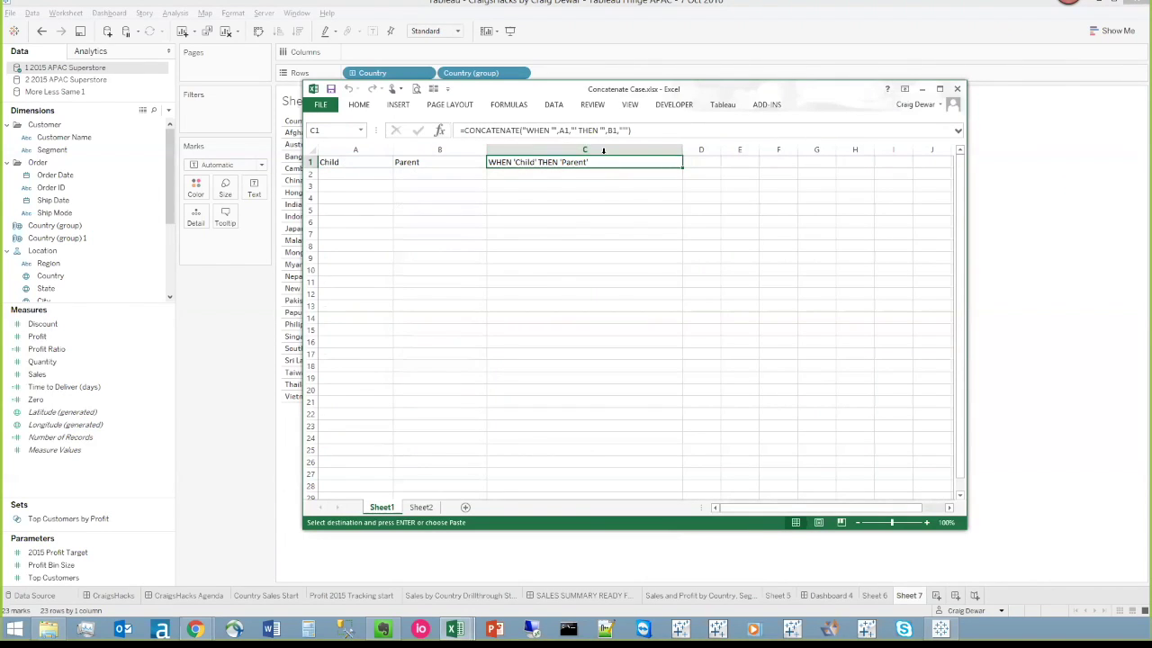
click(344, 174)
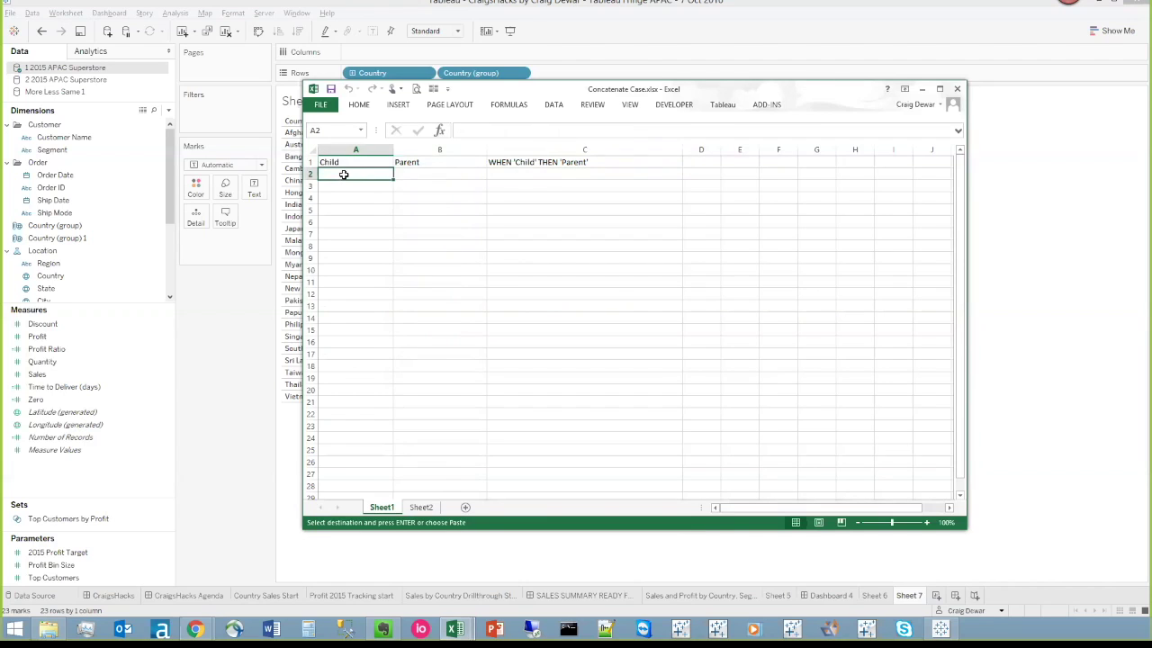
key(ctrl+v)
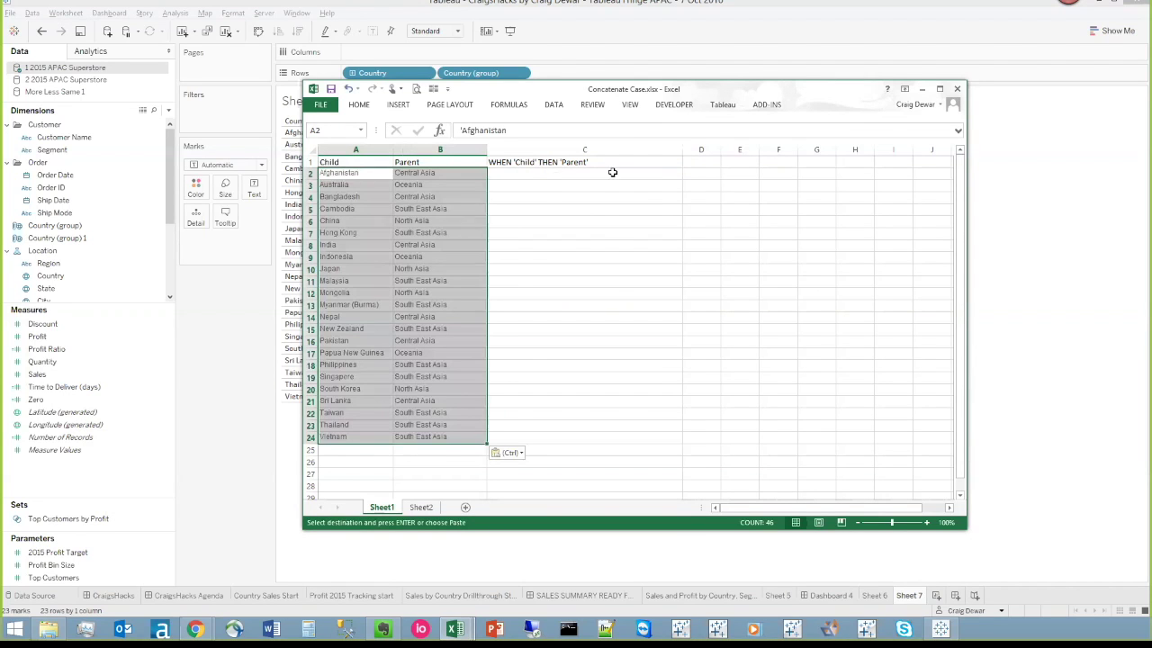
Fill the CONCATENATE formula in C1 down to row 24 and copy the WHEN/THEN lines in C2 to C24.
click(670, 165)
double_click(681, 168)
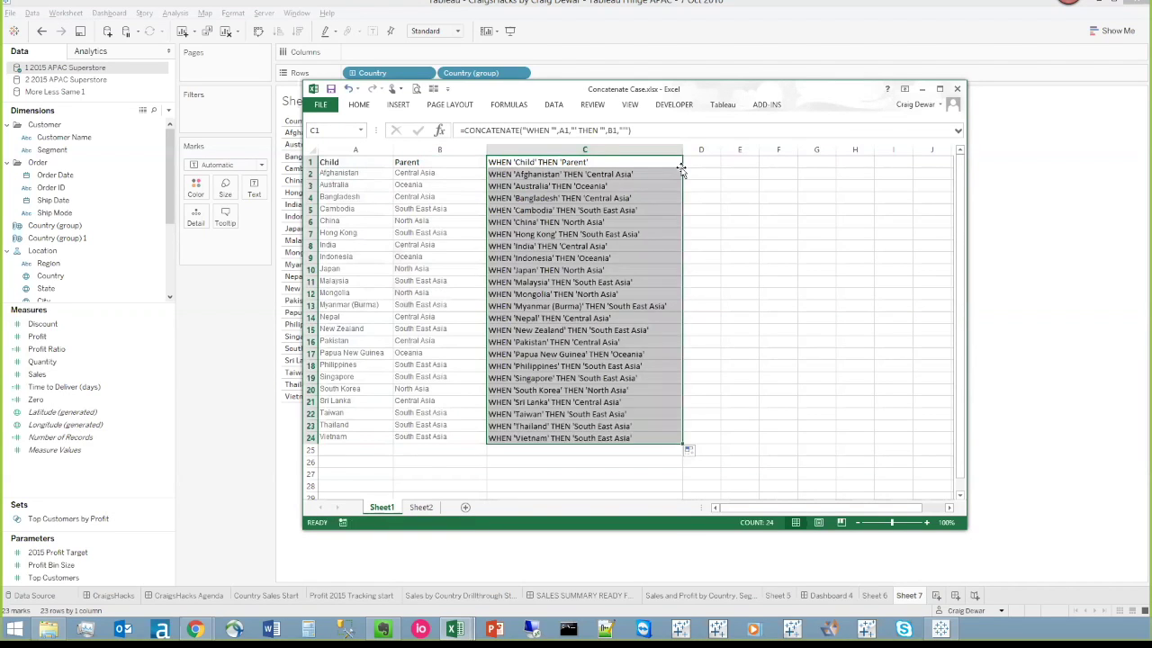
drag(560, 437, 562, 175)
key(ctrl+c)
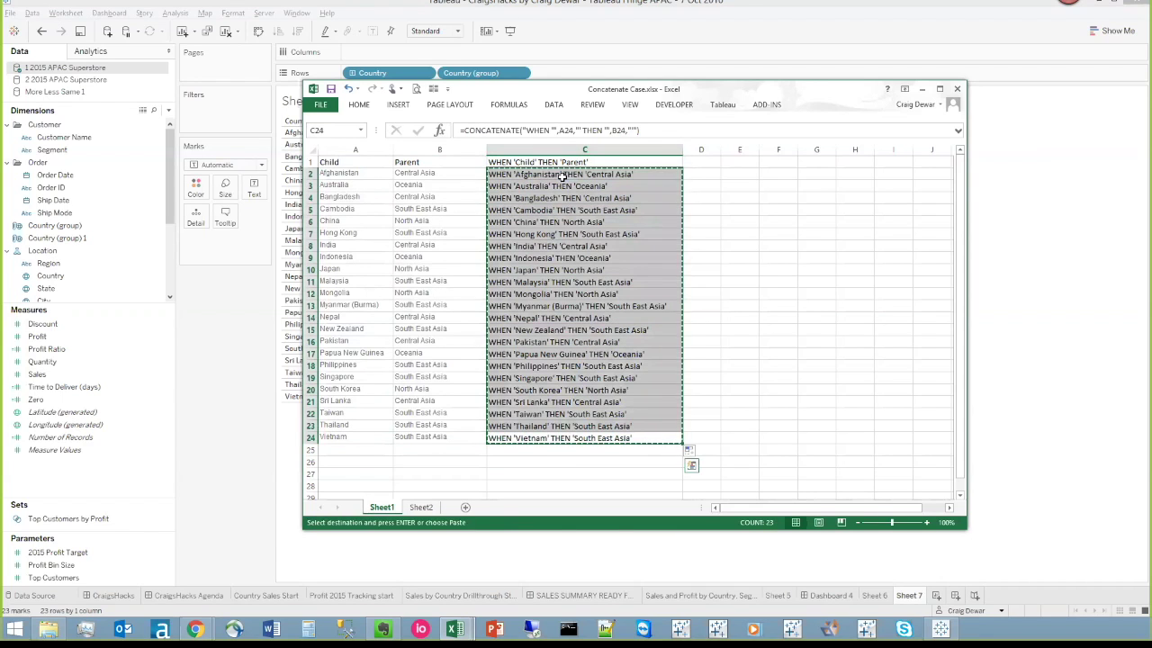
Switch back to Tableau and create a calculated field from Country named Country Group HAck.
key(alt+Tab)
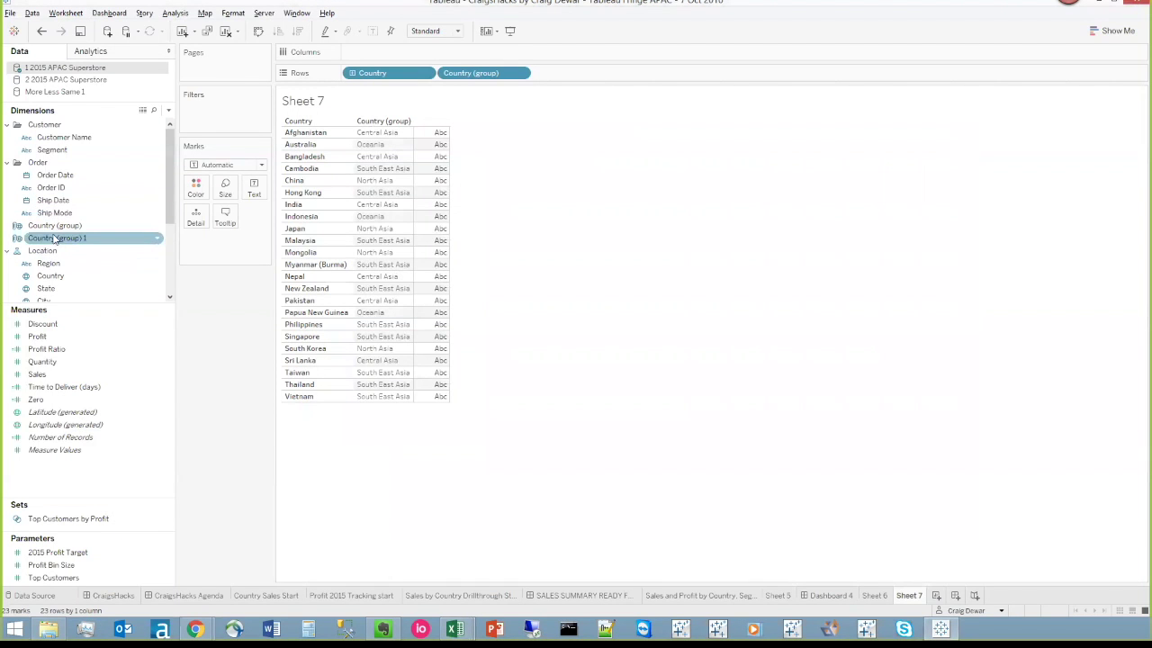
right_click(40, 280)
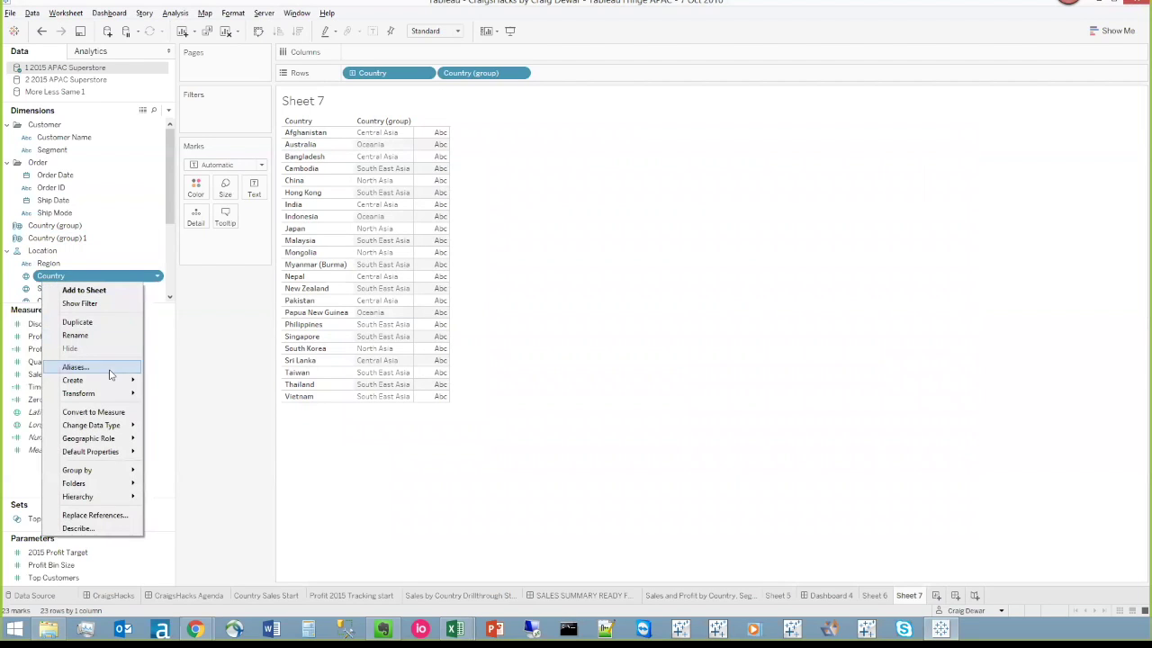
mouse_move(110, 381)
click(162, 383)
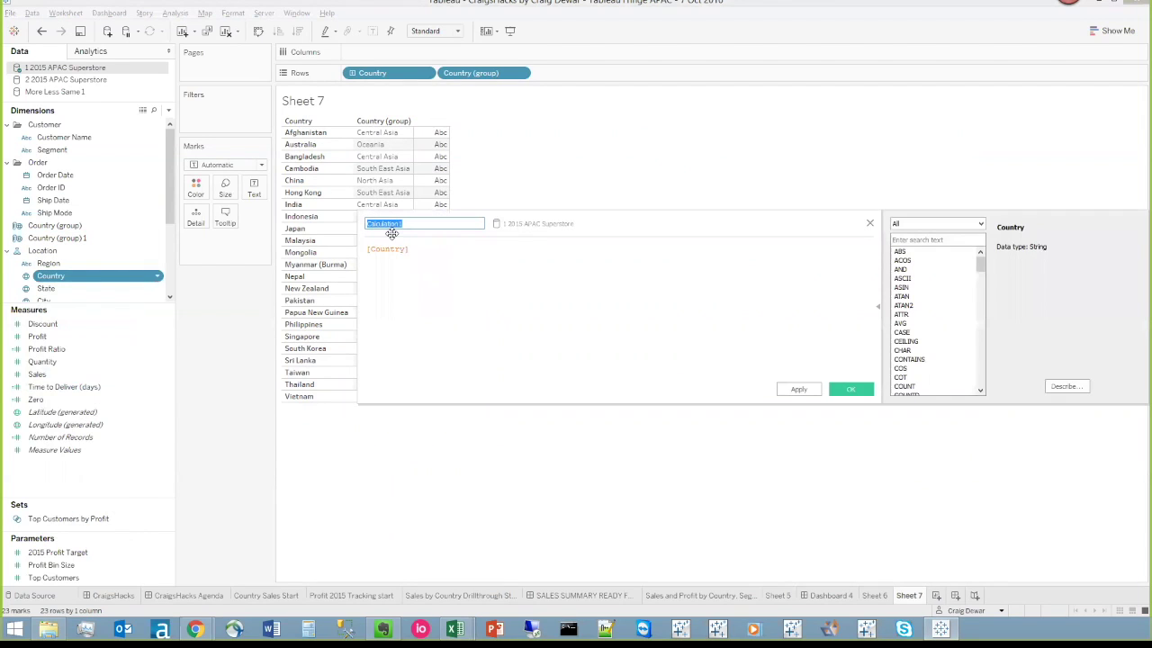
text(Country Group HAck)
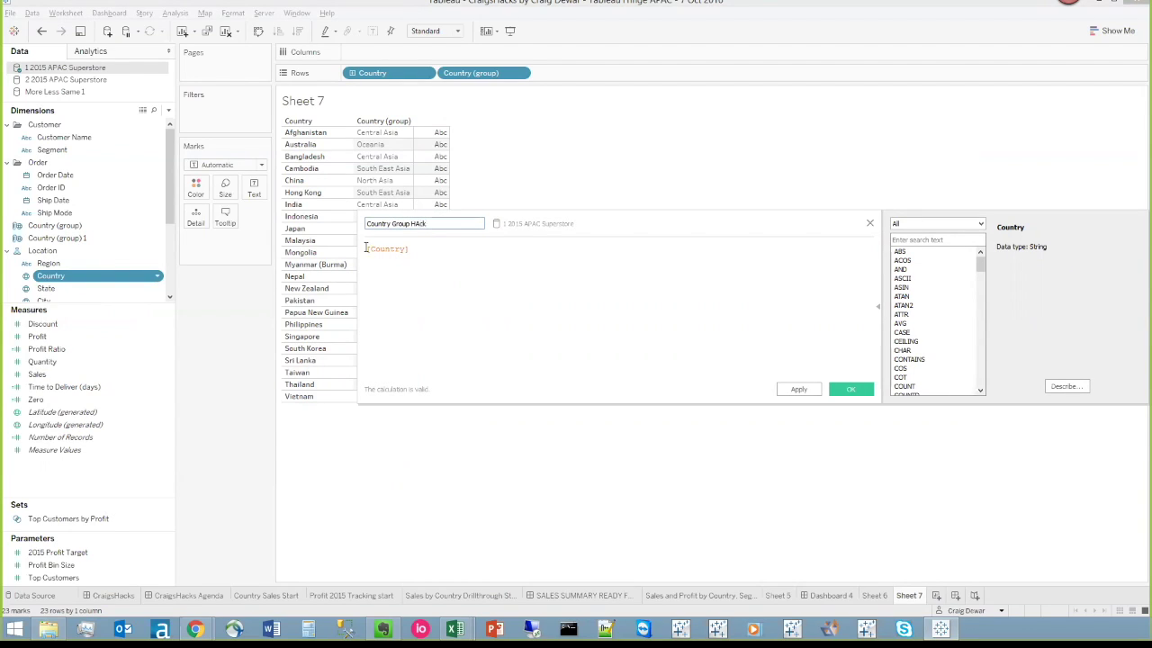
Start the formula with CASE [Country] and paste the copied WHEN/THEN lines beneath it.
text(CASE)
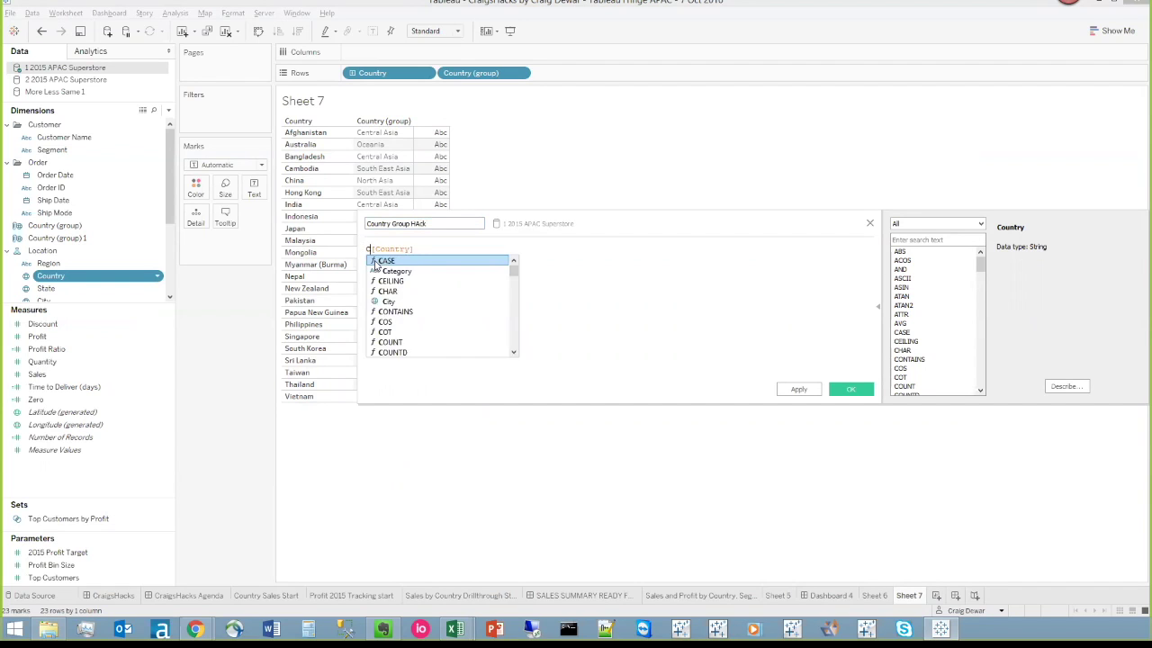
key(Return)
key(ctrl+v)
Finish the formula with ELSE 'zz Need Grouping' and END, correct the extra quote, and save the calculated field.
click(559, 362)
key(Return)
text(ELSE ''zz Need Grouping)
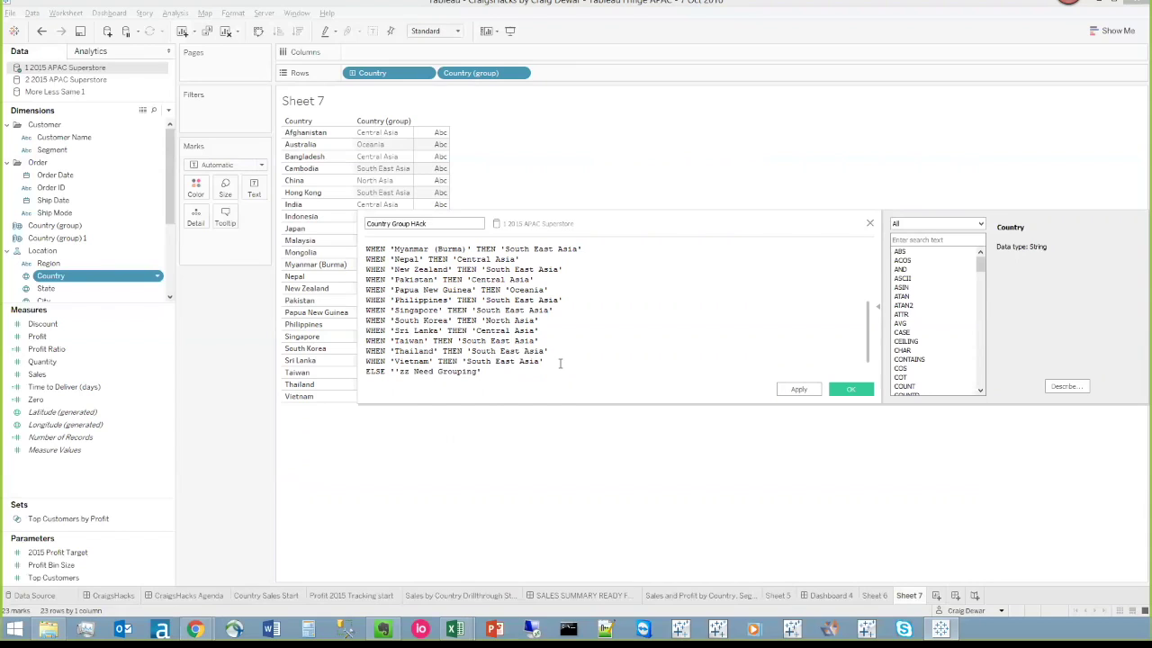
key(Return)
text(END)
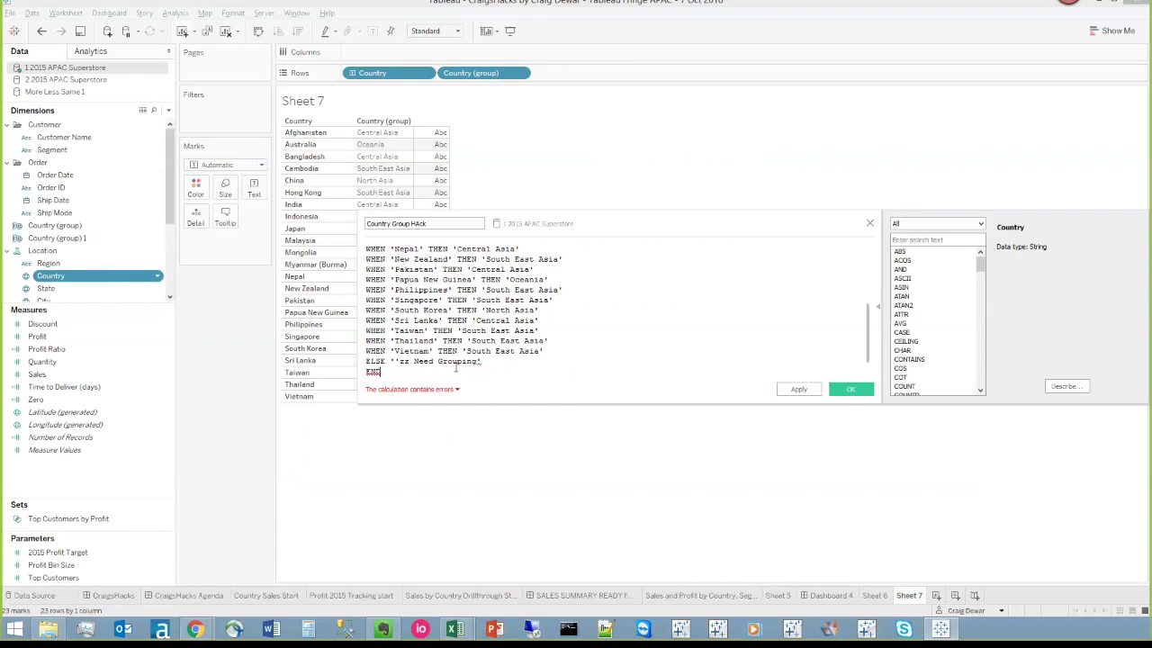
key(BackSpace)
click(849, 389)
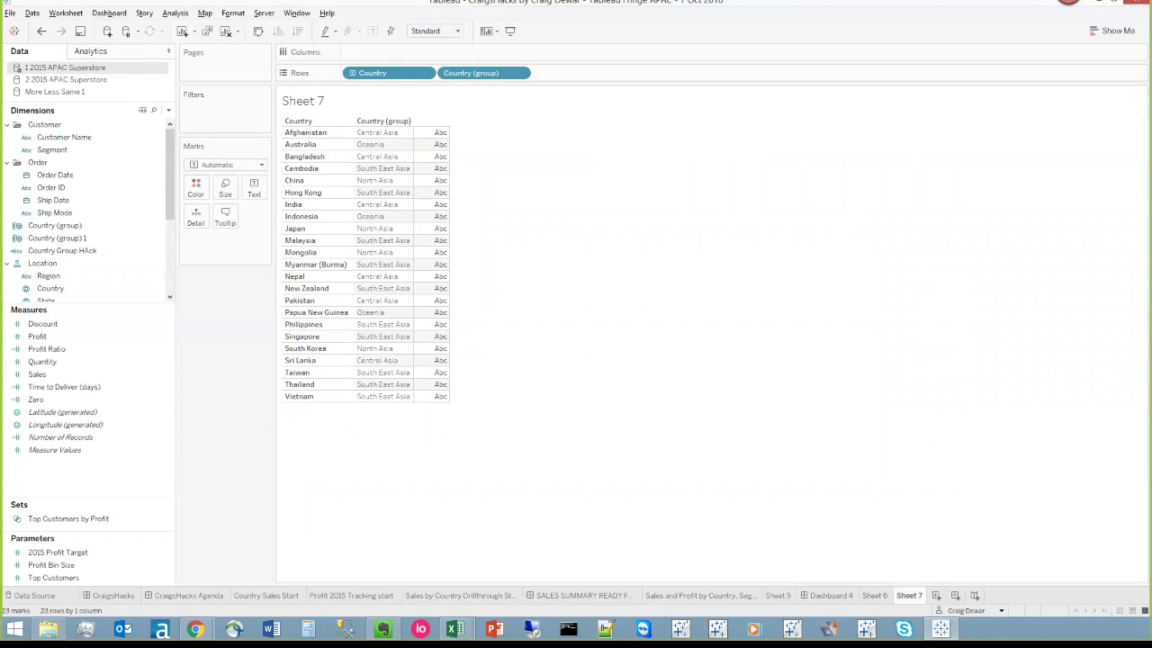
Colour the country marks on the Sheet 6 map by Country Group HAck.
click(873, 595)
drag(45, 252, 232, 391)
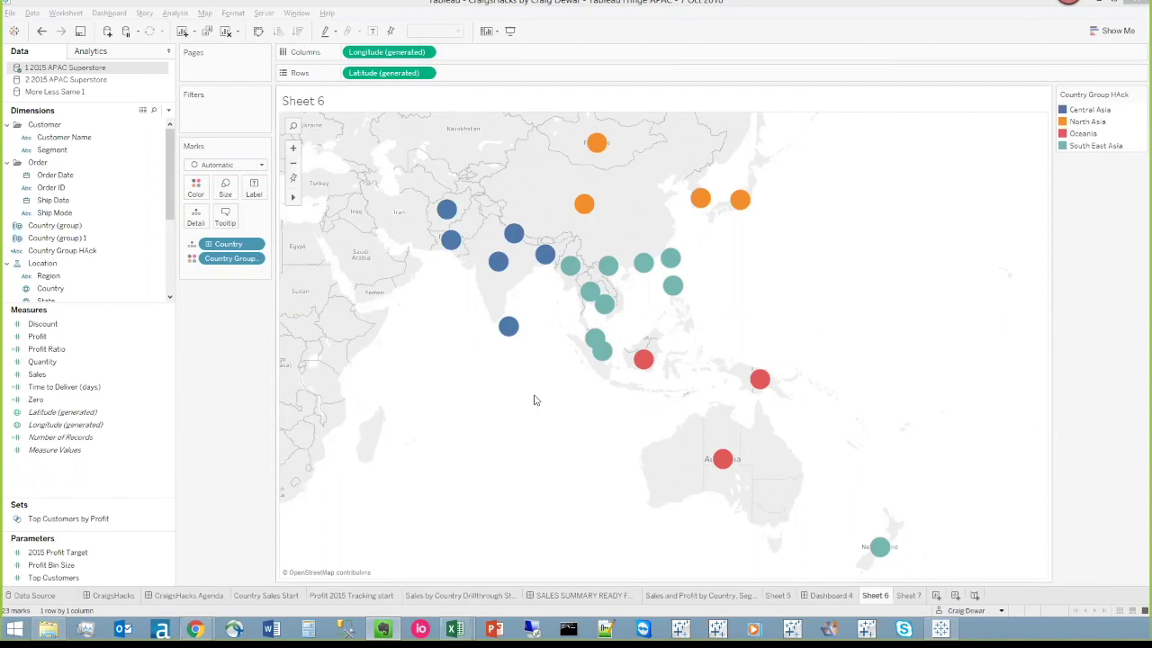
Open the Sales by Country Drillthrough Start sheet and expand Country on Rows down to State and City.
key(alt+Tab)
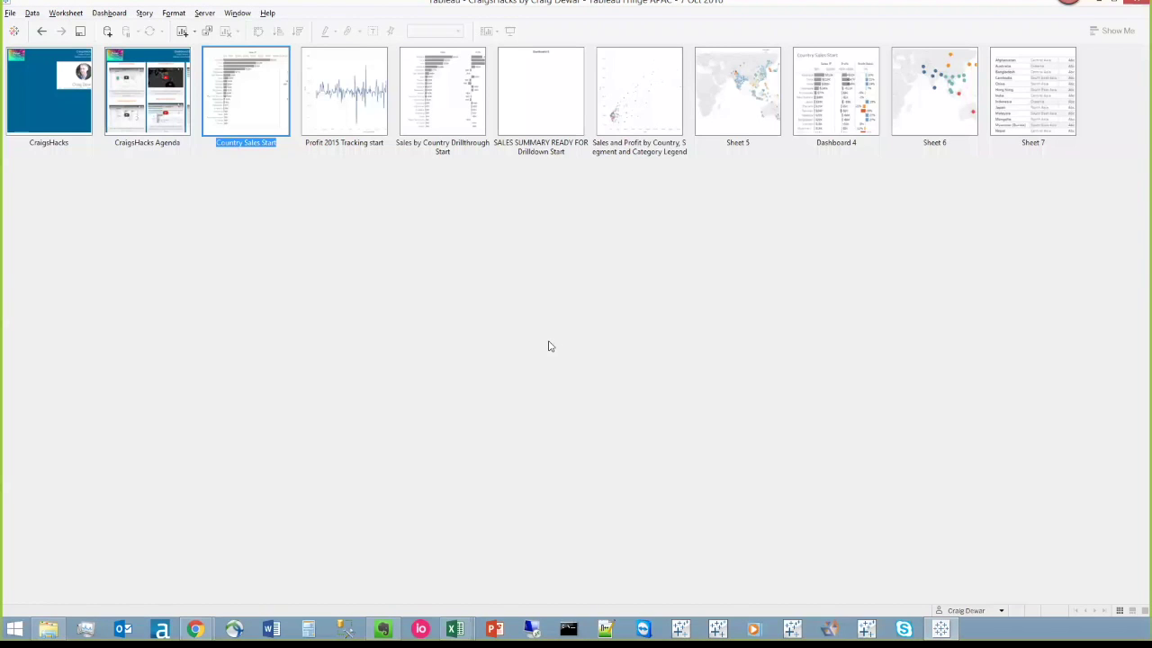
click(436, 94)
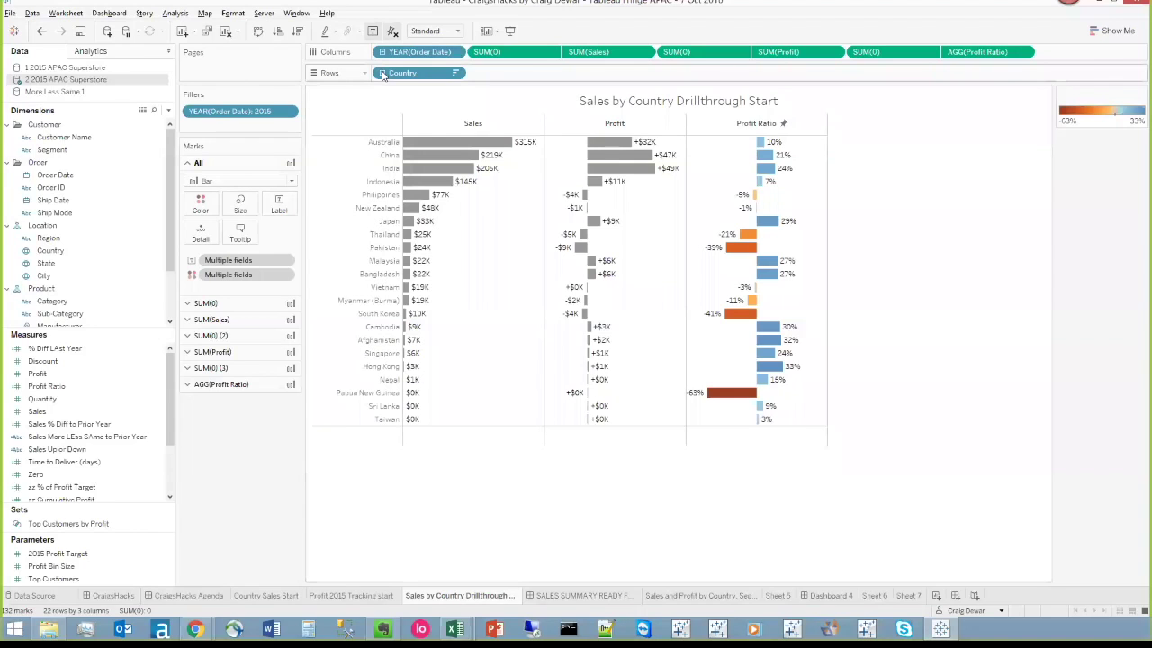
click(382, 74)
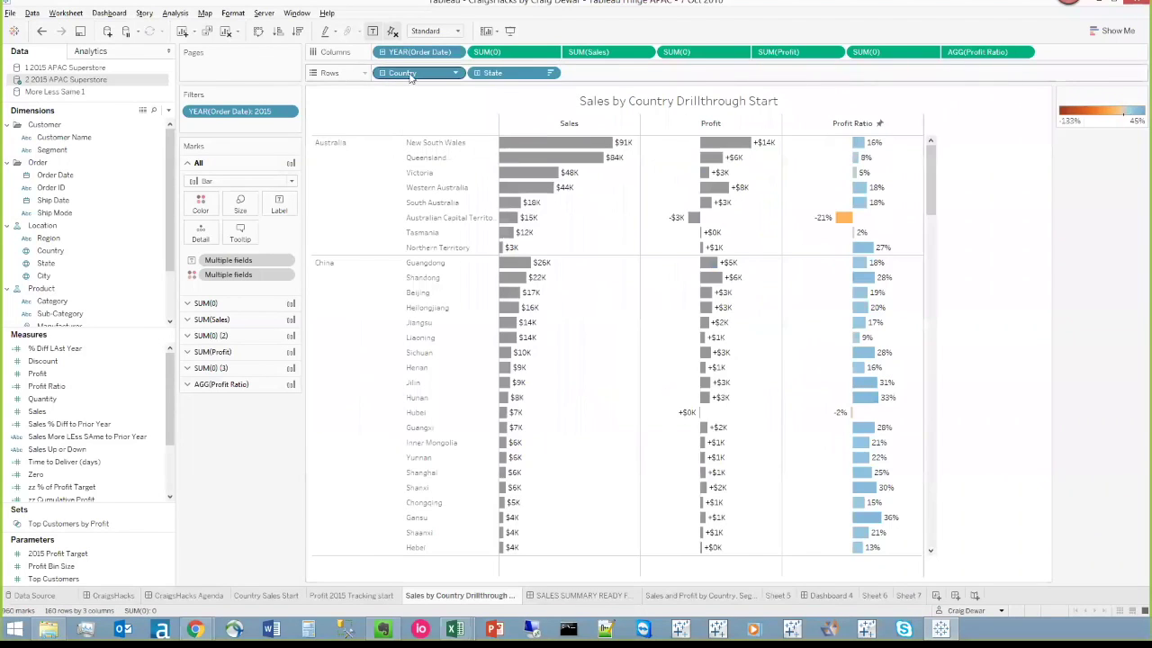
click(477, 74)
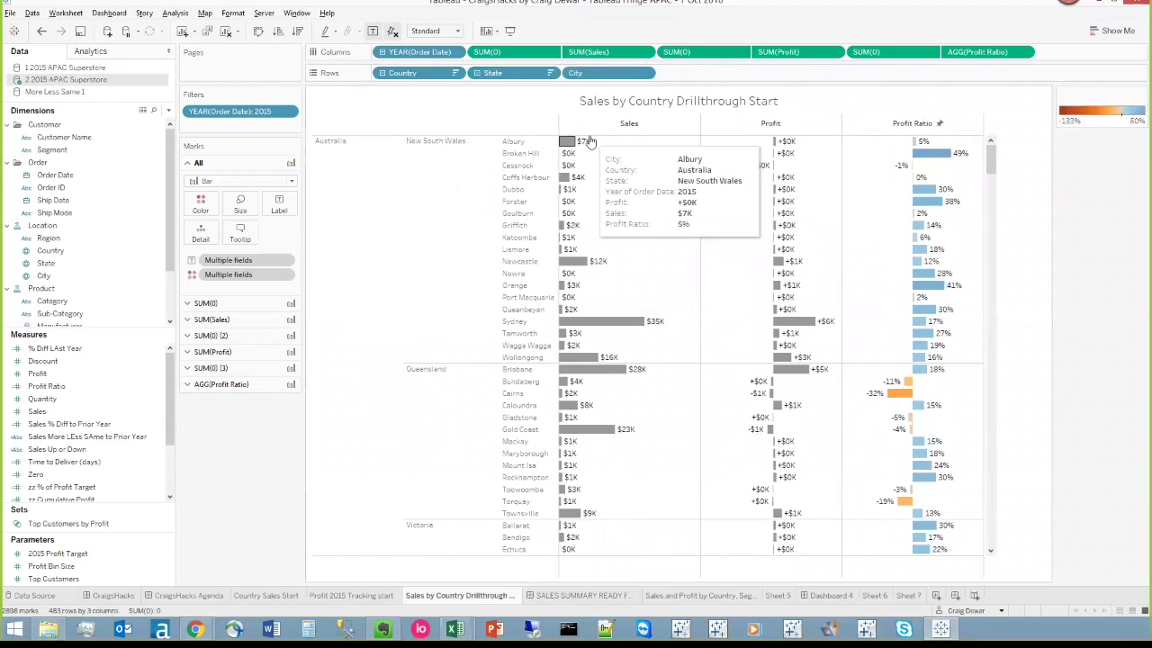
Add Category to Rows after City and expand it to Sub-Category.
click(41, 303)
drag(40, 302, 666, 81)
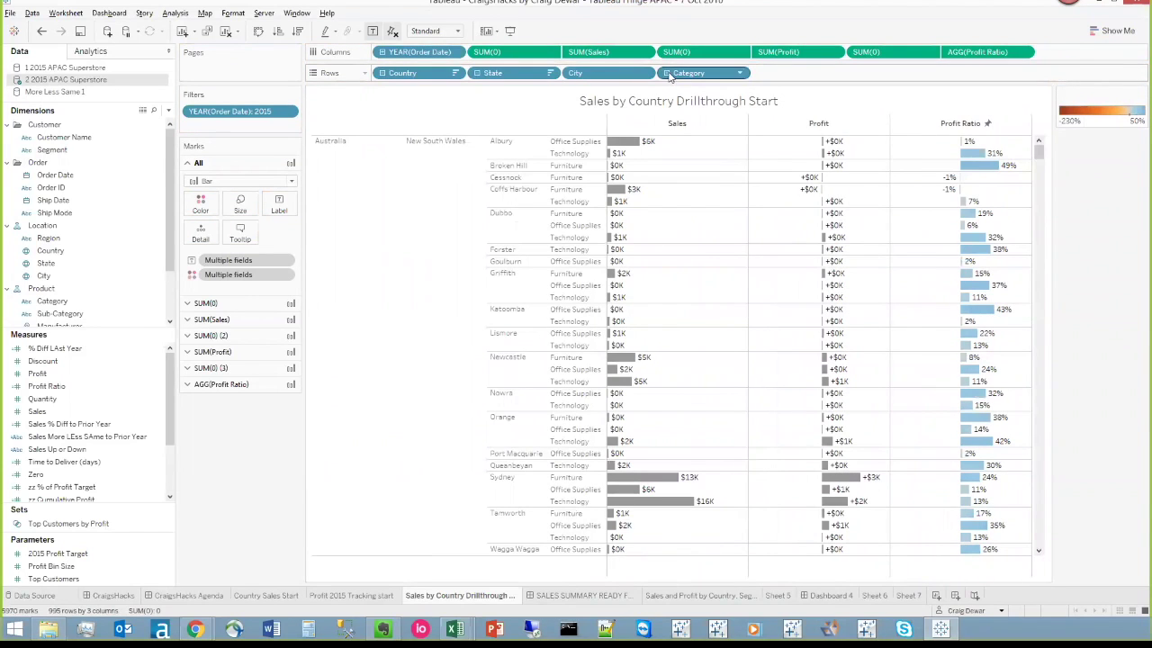
click(667, 73)
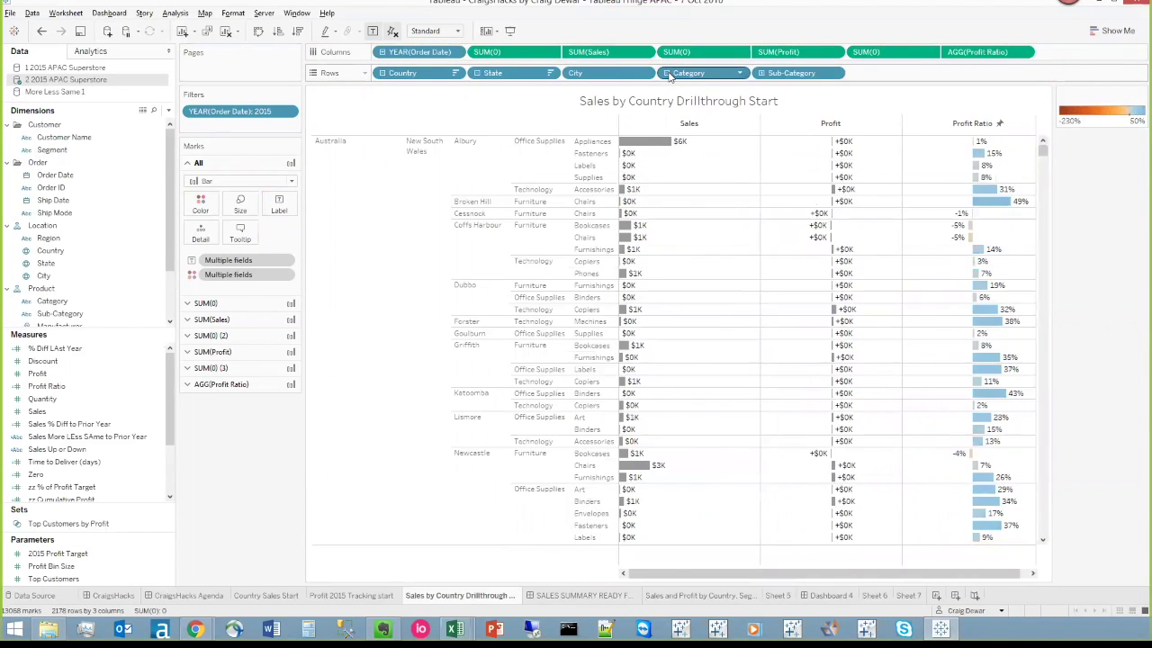
Look through the long drilled-down list, and undo the added row levels until only Country remains on Rows.
drag(1043, 149, 1043, 197)
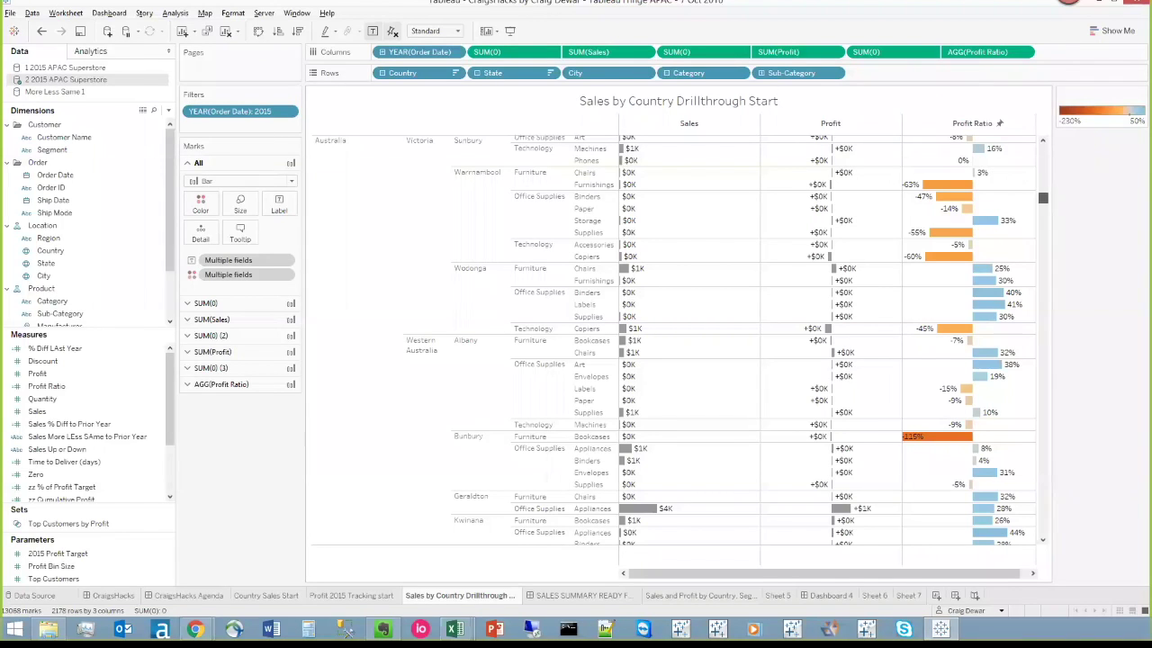
scroll(746, 342, down, 1)
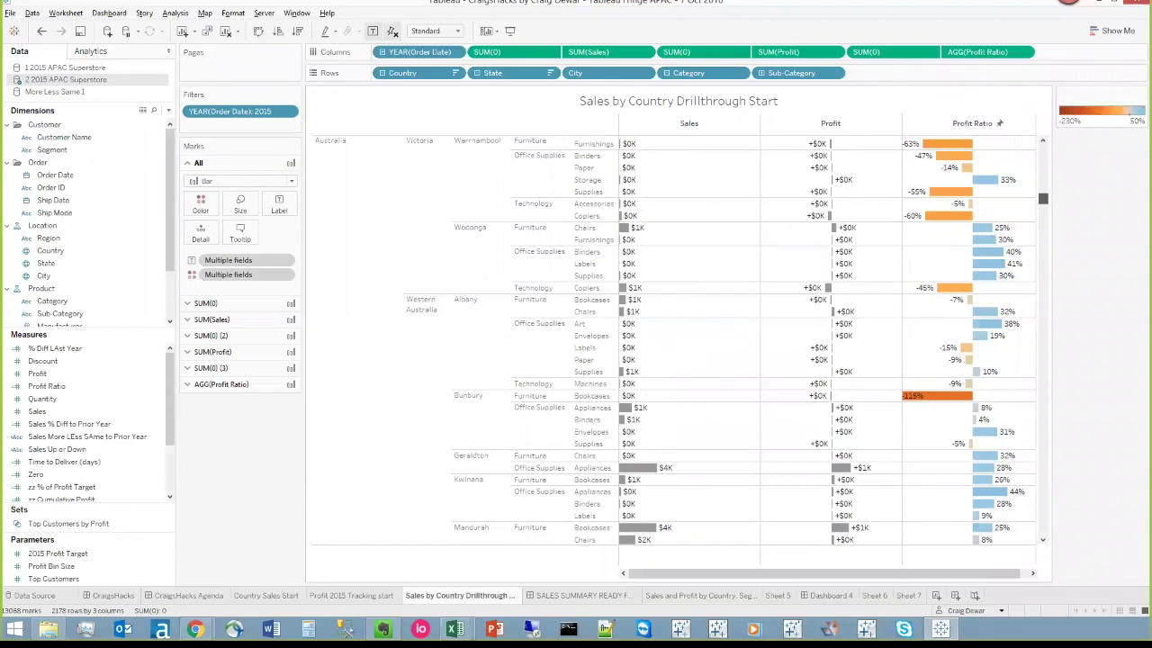
scroll(746, 342, up, 10)
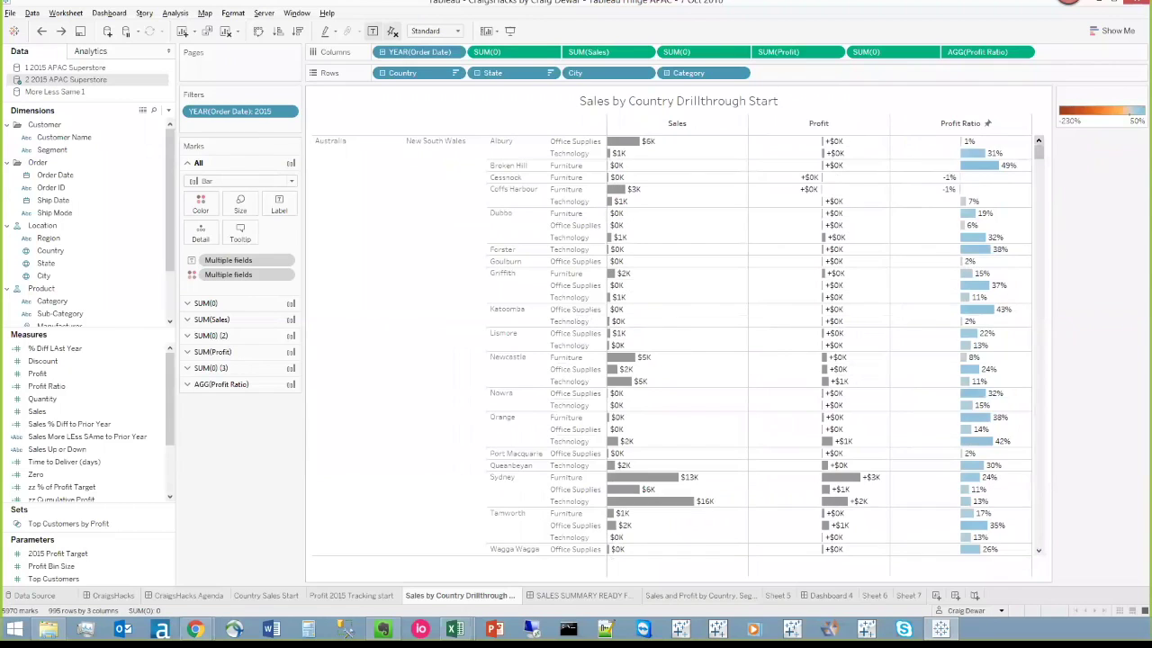
key(ctrl+z)
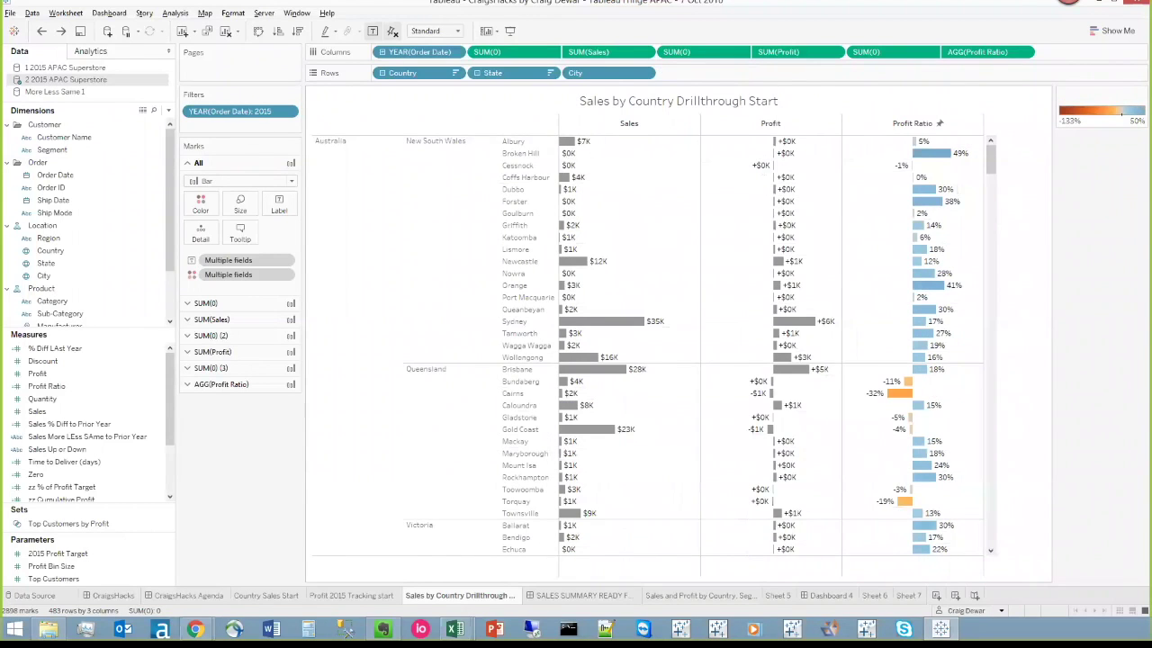
key(ctrl+z)
key(ctrl+z)
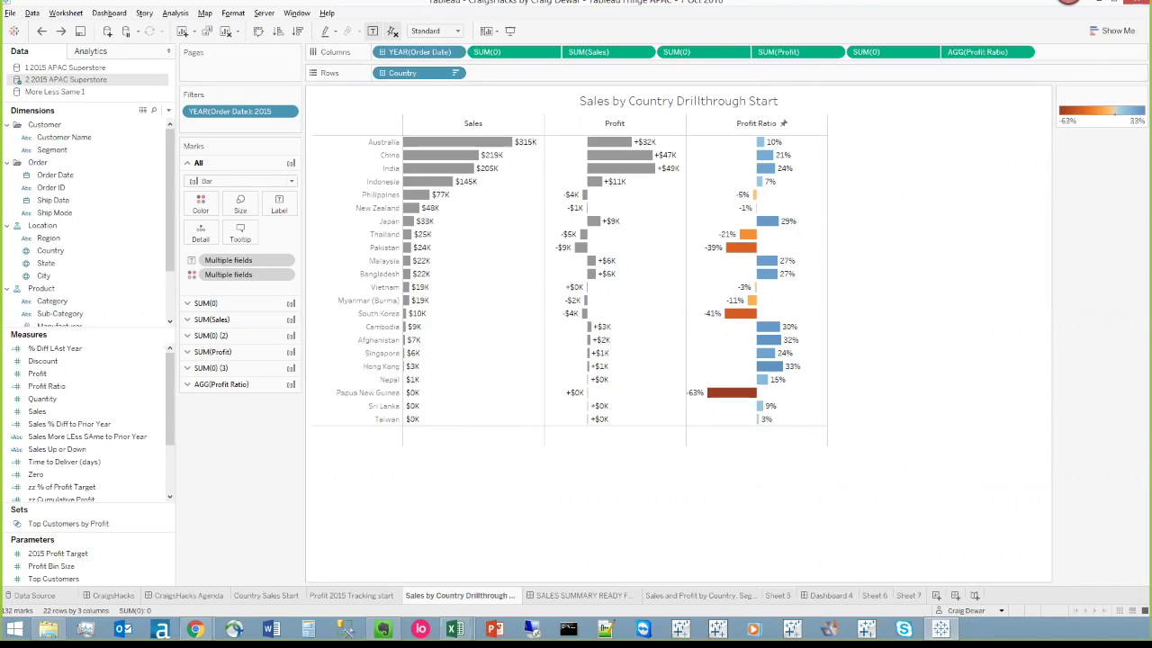
Place Sales by Country Drillthrough Start below the title on the SALES SUMMARY READY FOR Drilldown Start dashboard and remove its colour legend.
key(ctrl+Tab)
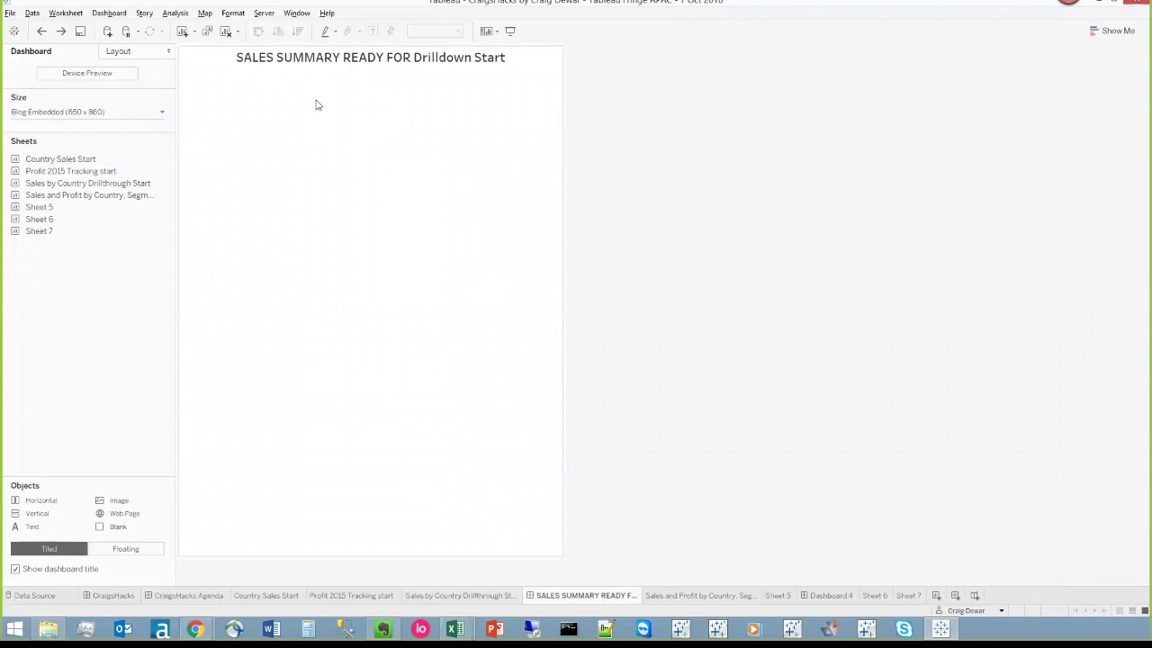
click(331, 74)
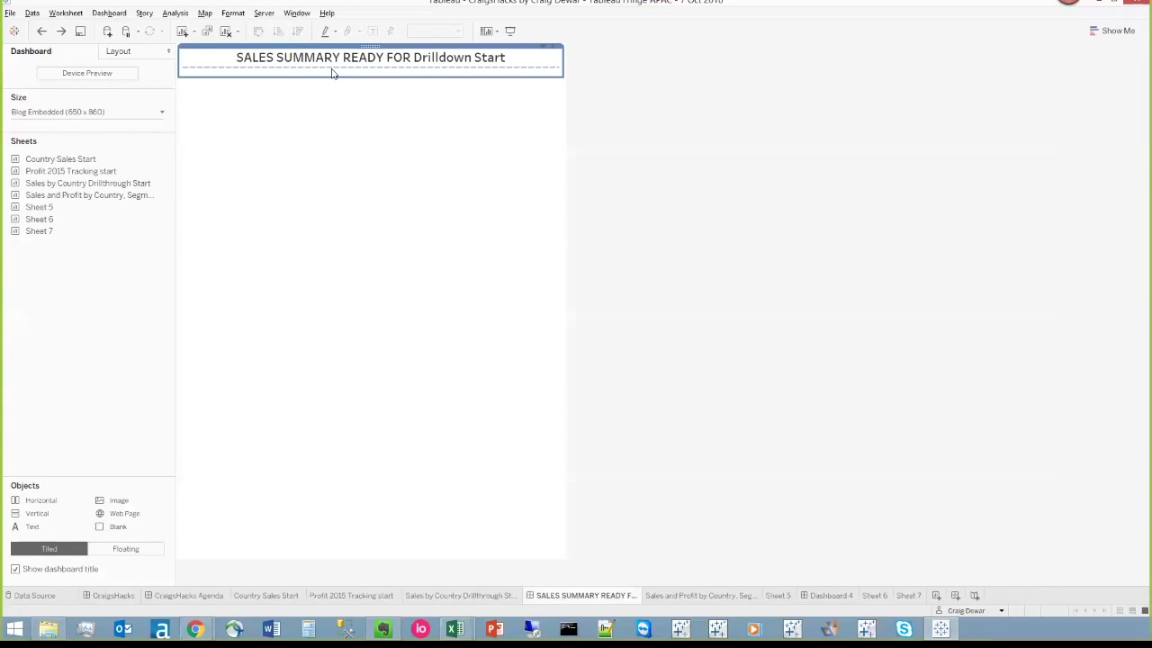
mouse_move(45, 160)
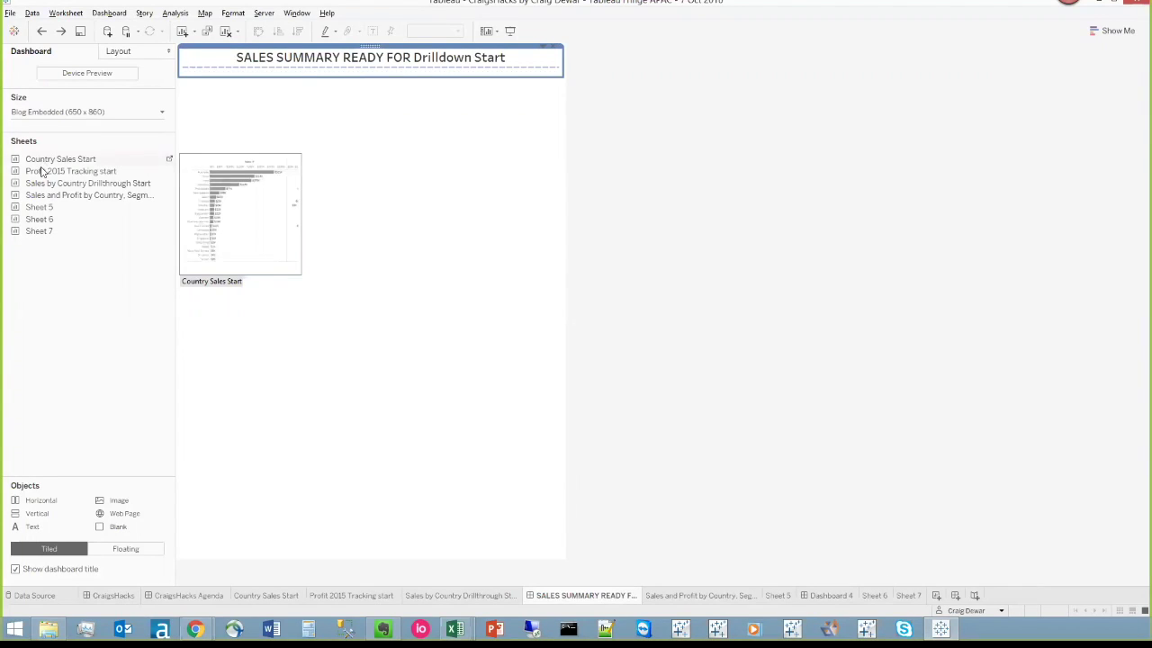
mouse_move(43, 187)
mouse_move(42, 186)
mouse_down()
mouse_move(219, 129)
mouse_move(301, 68)
mouse_up()
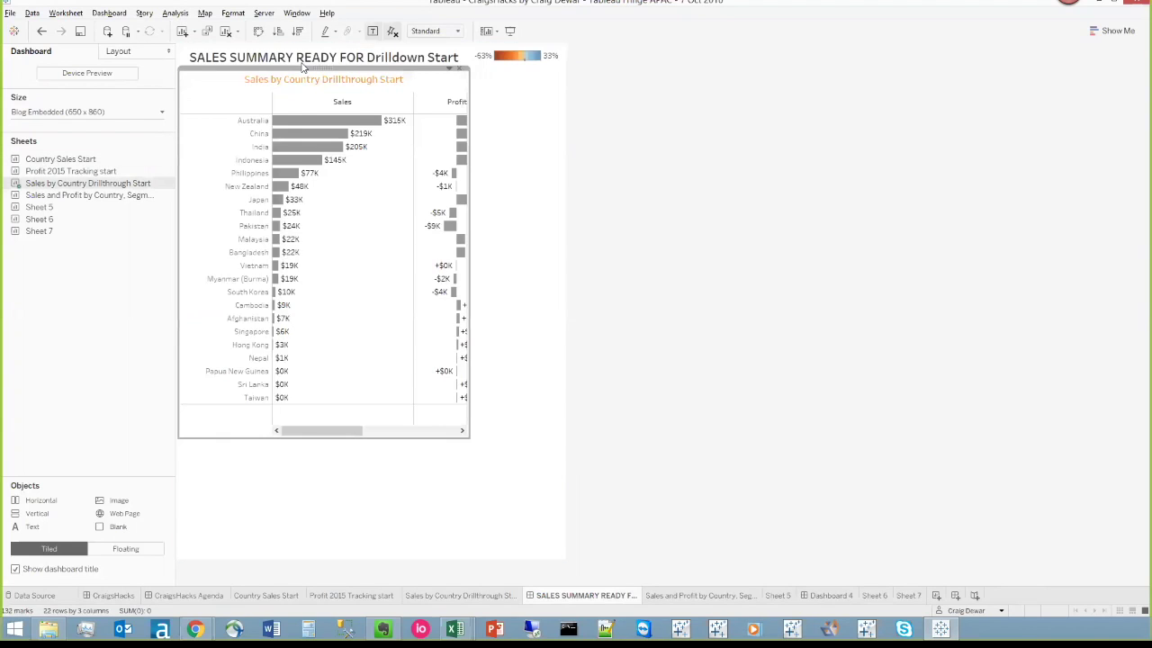
click(555, 65)
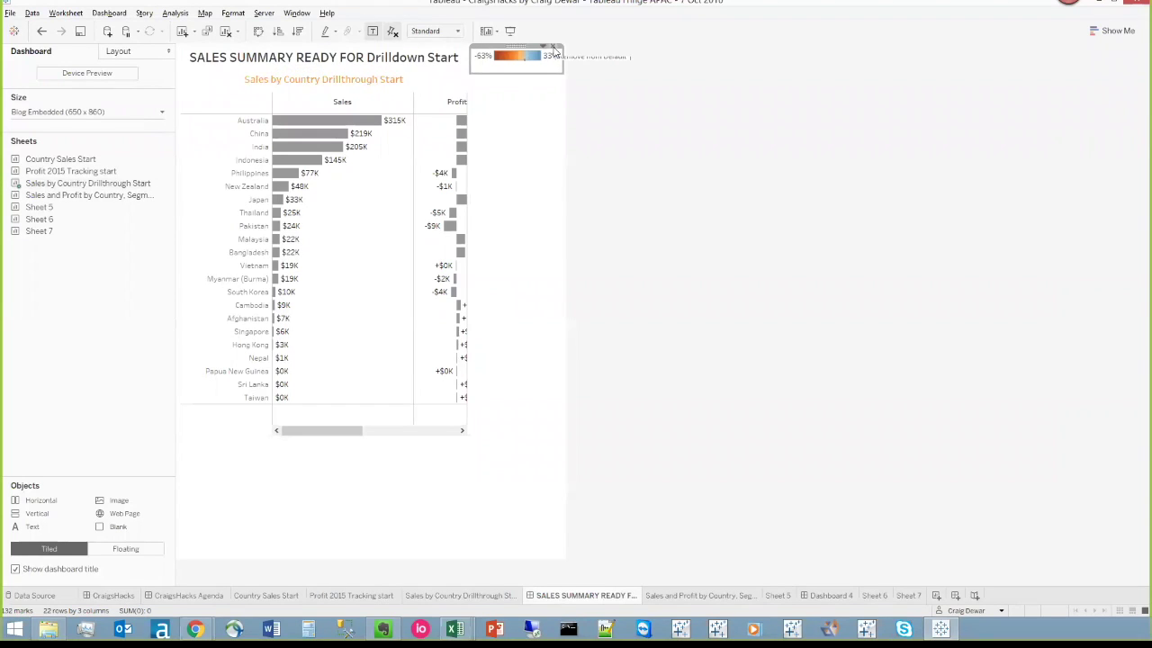
click(555, 49)
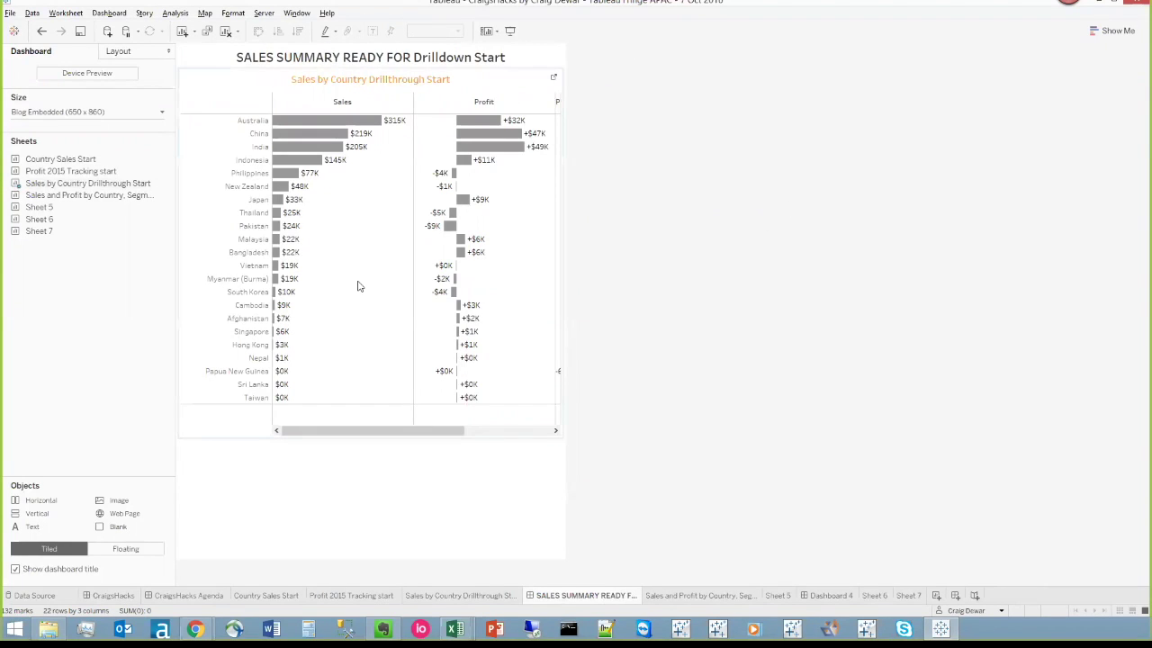
Set the Sales by Country Drillthrough Start view on the dashboard to Fit Width.
click(455, 97)
click(450, 31)
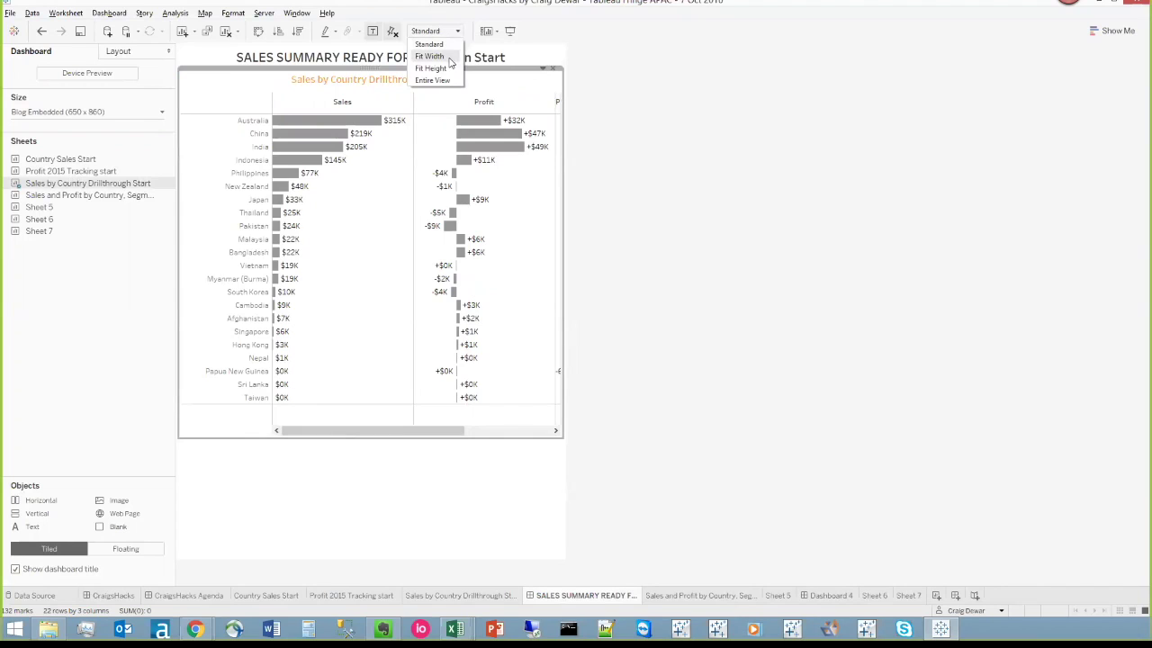
click(448, 57)
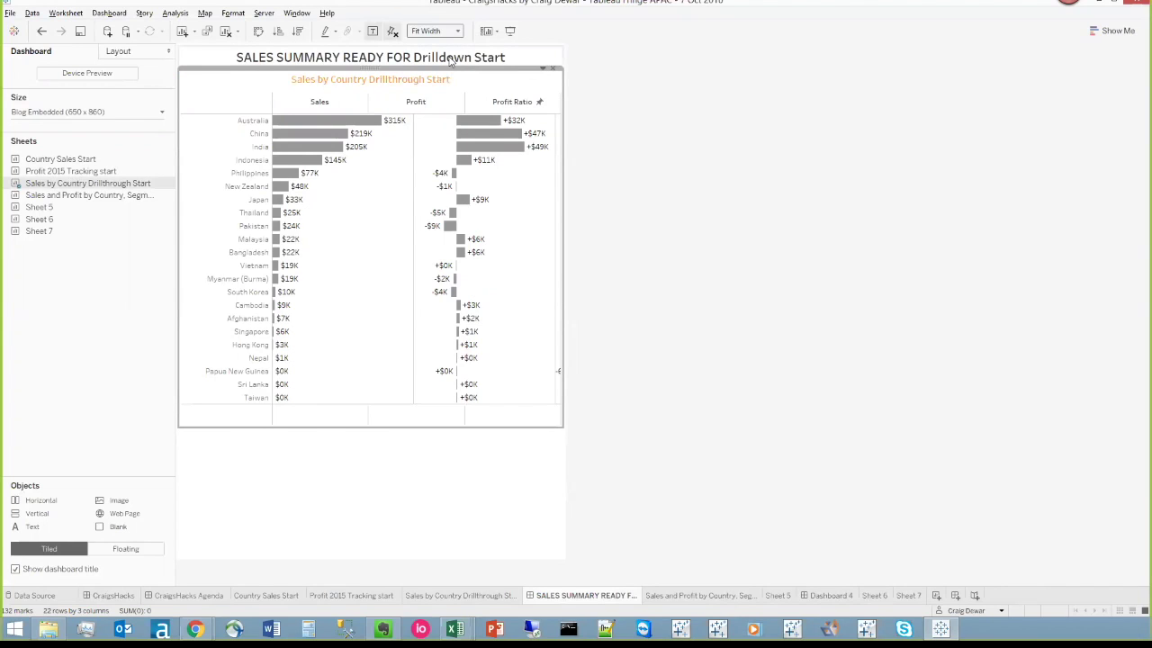
click(711, 225)
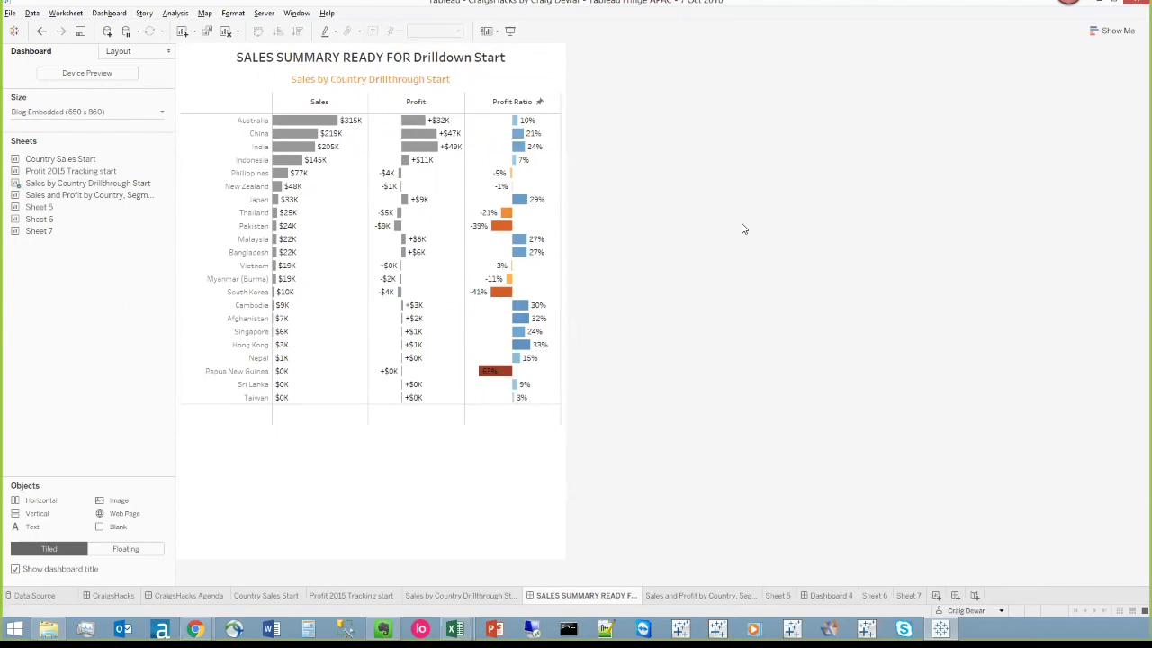
Duplicate the Sales by Country Drillthrough Start sheet from the dashboard and name the copy "SAles by REgion".
click(450, 217)
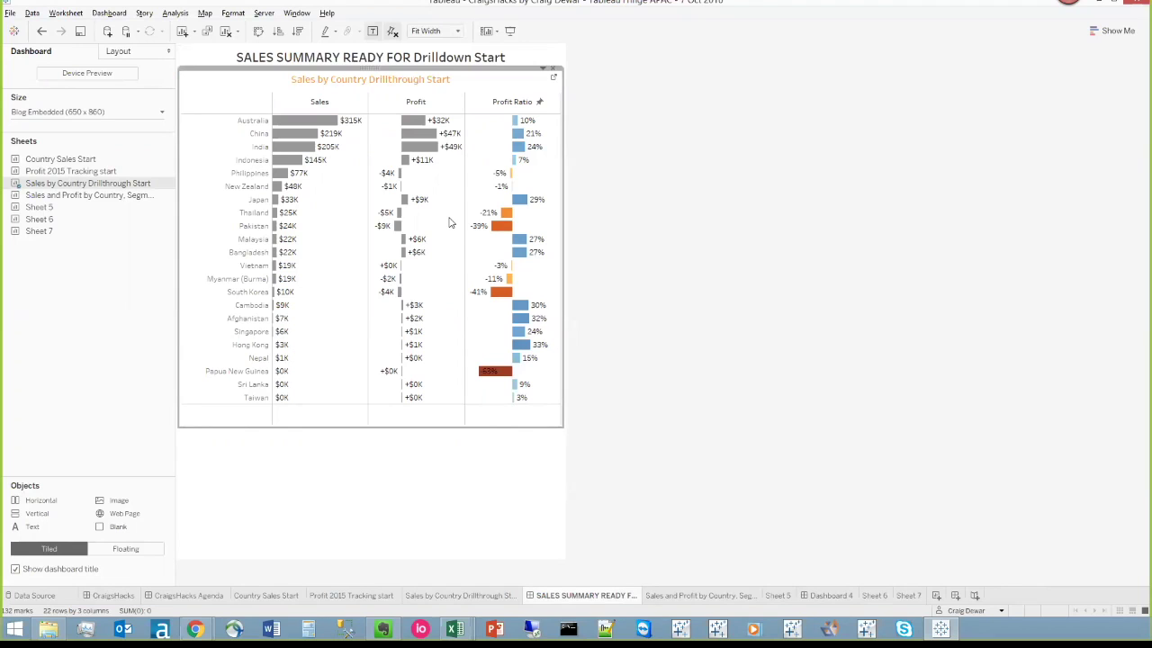
click(547, 70)
click(528, 94)
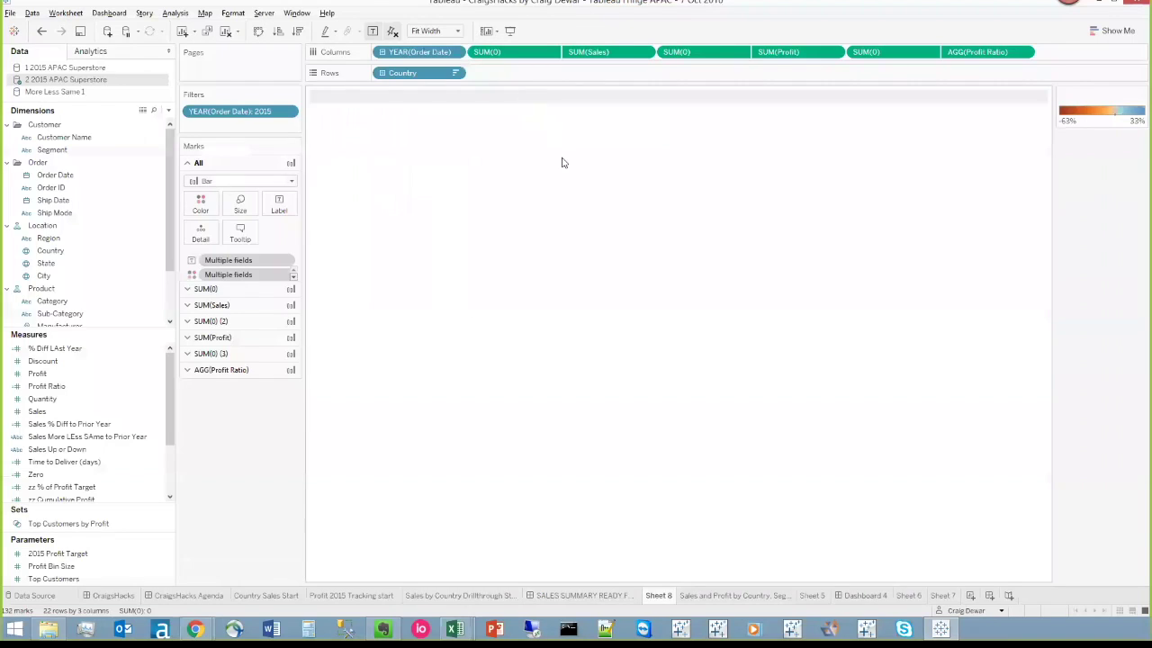
text(SAles by REgion)
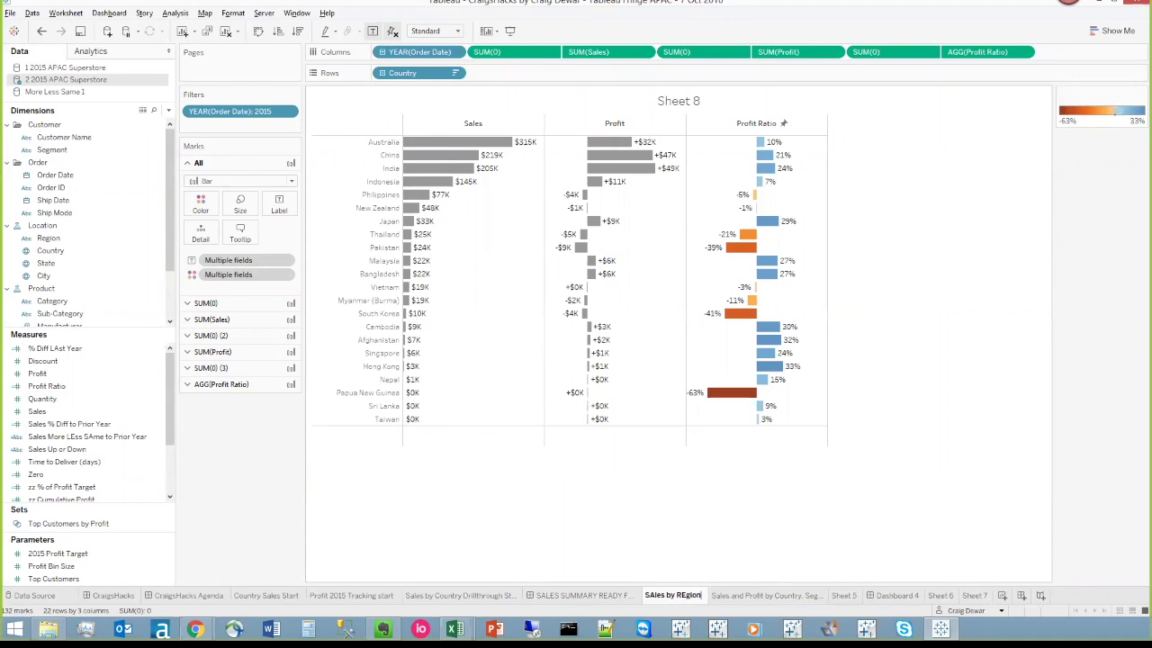
key(Return)
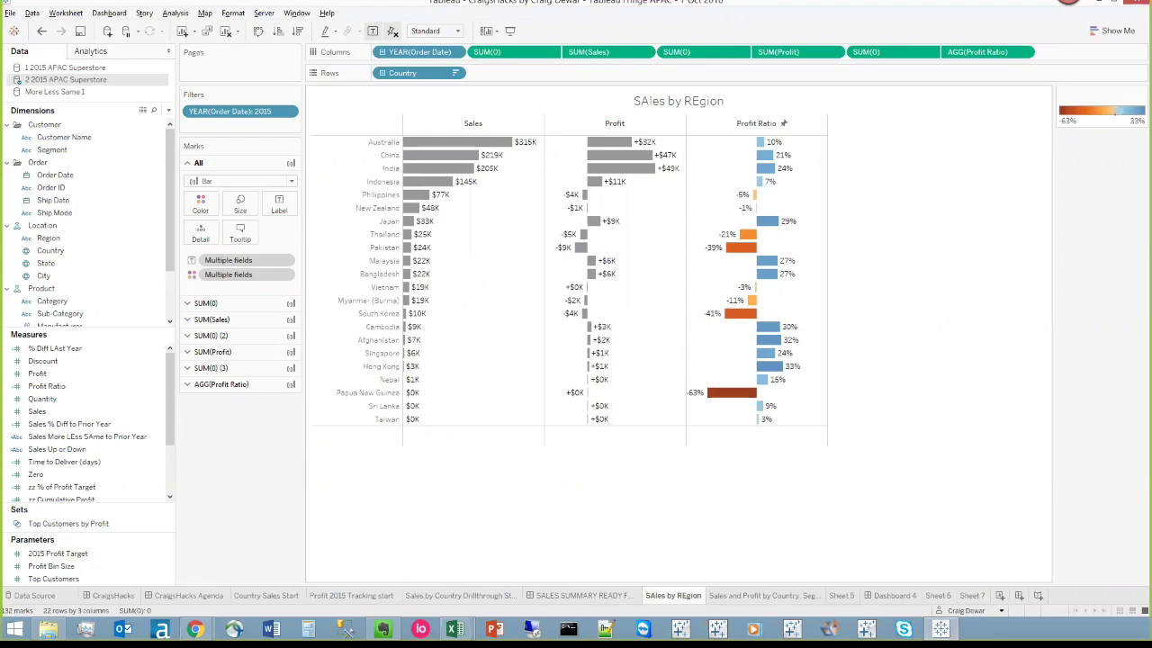
Add the SAles by REgion sheet to the sales summary dashboard, between the title and the country view.
click(557, 595)
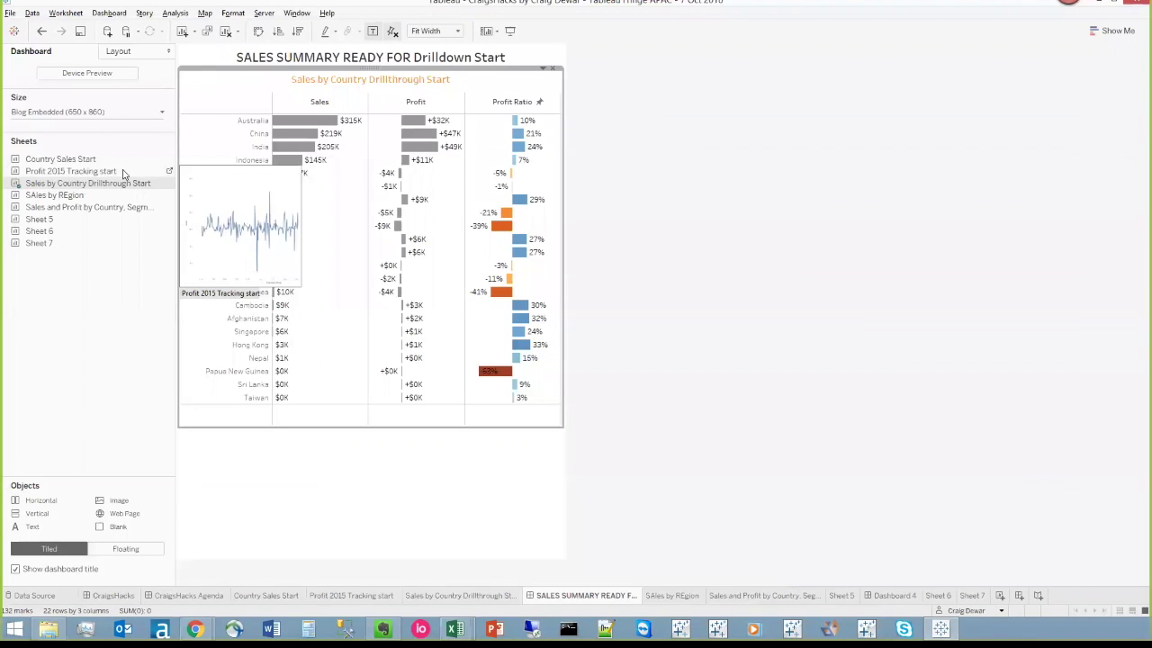
mouse_move(60, 195)
mouse_down()
mouse_move(389, 83)
mouse_move(391, 70)
mouse_up()
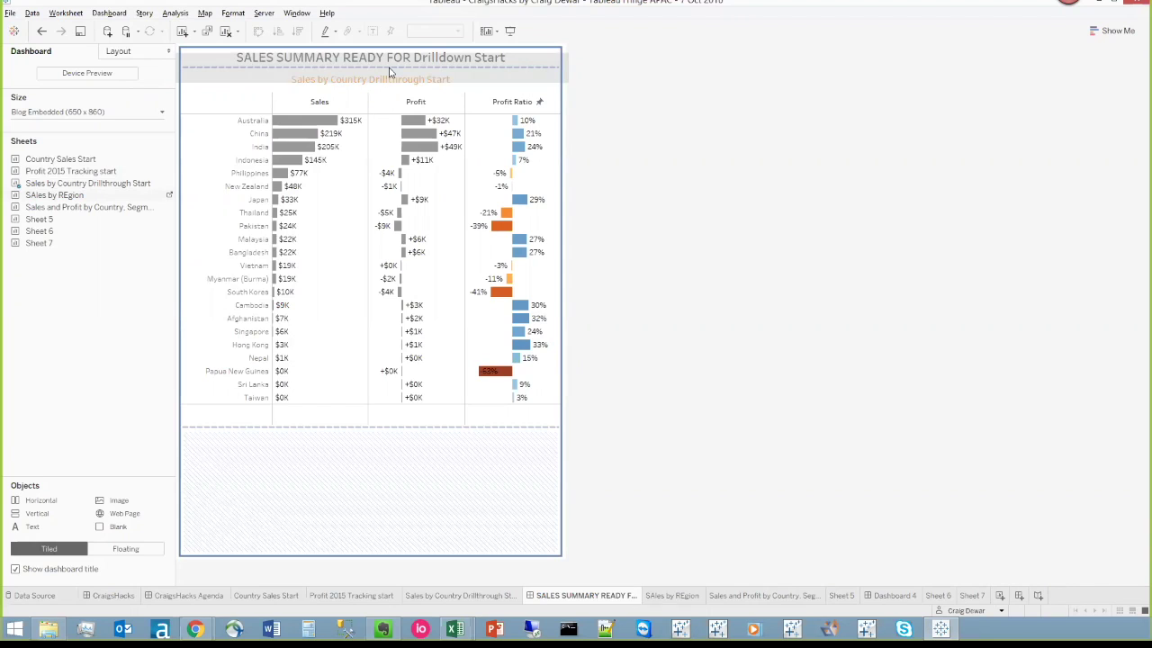
drag(391, 70, 390, 72)
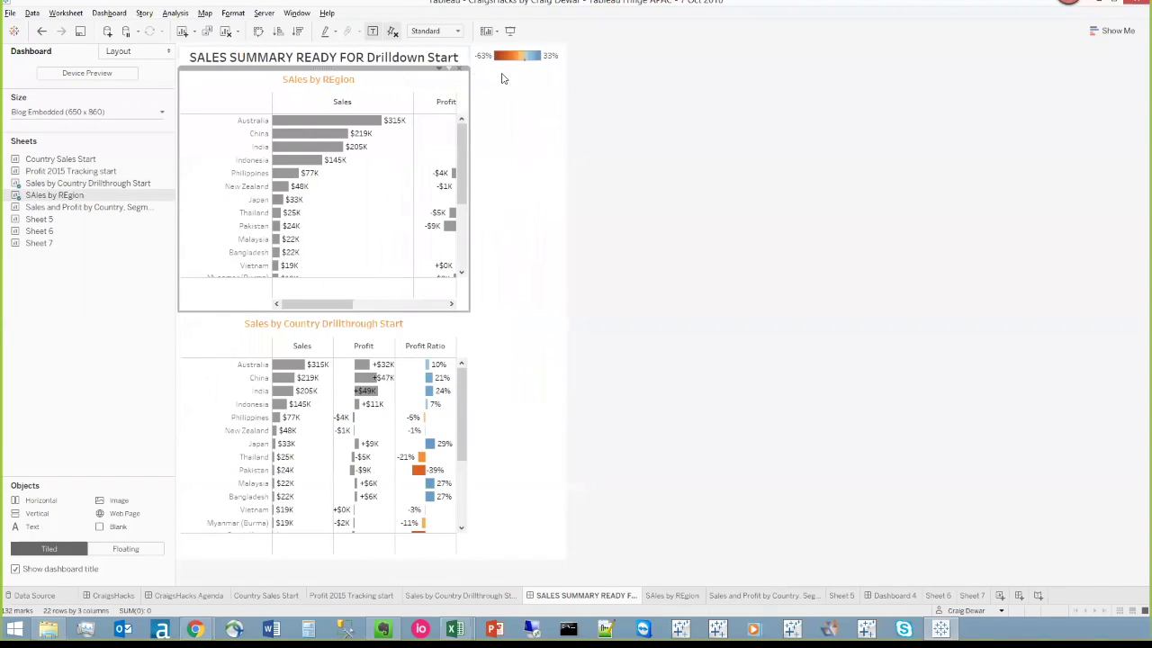
Make the container holding the colour legend floating and position it outside the dashboard, beside the SAles by REgion view.
click(516, 75)
click(543, 47)
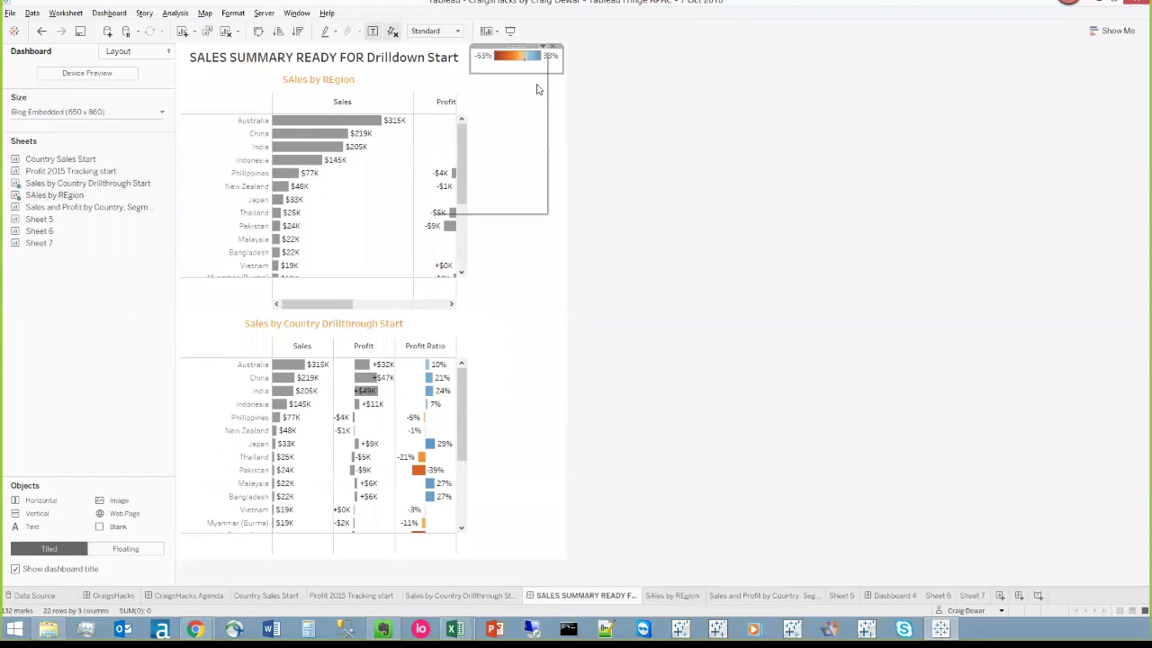
click(521, 184)
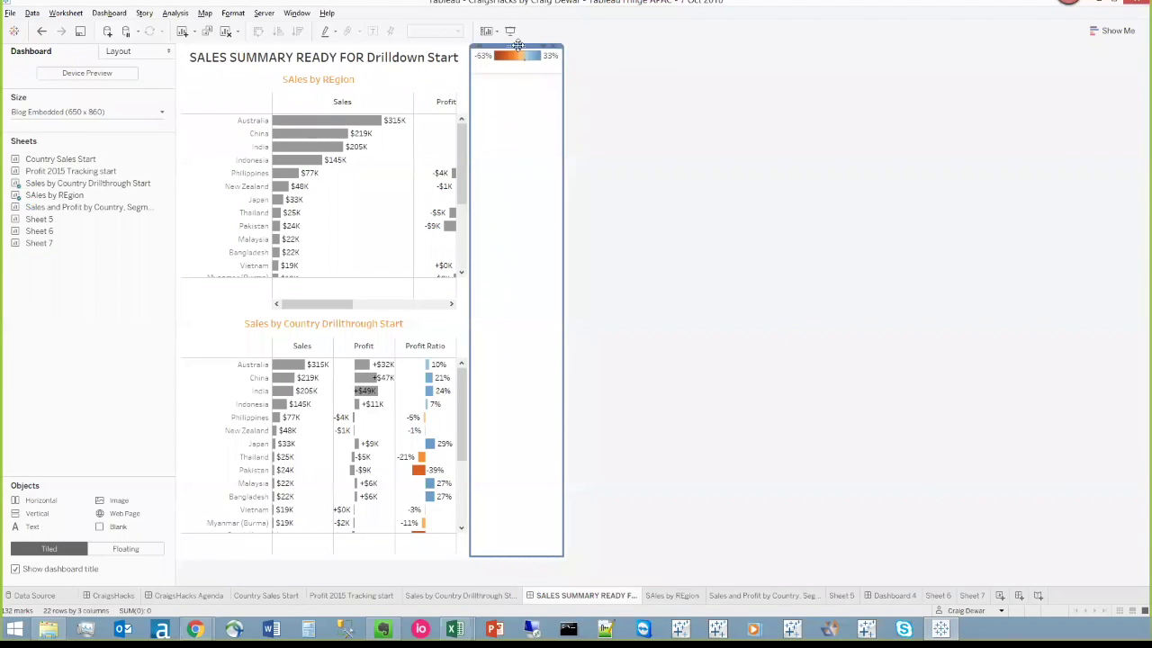
mouse_move(518, 45)
mouse_down()
mouse_move(588, 69)
mouse_move(560, 80)
mouse_move(261, 61)
mouse_up()
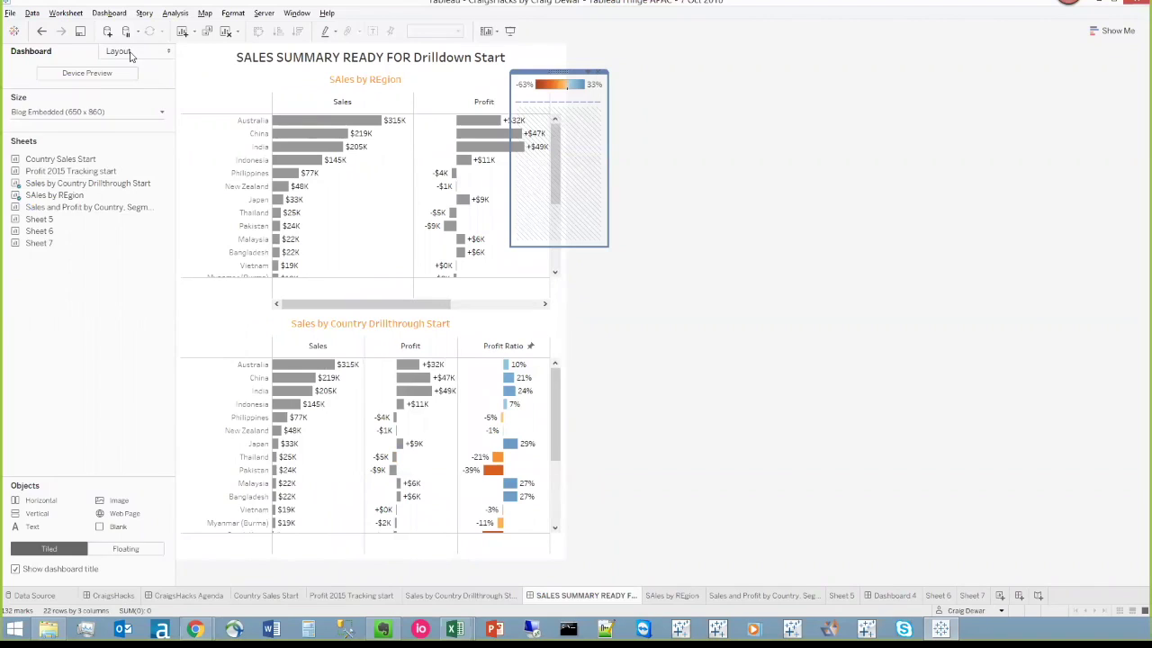
click(126, 52)
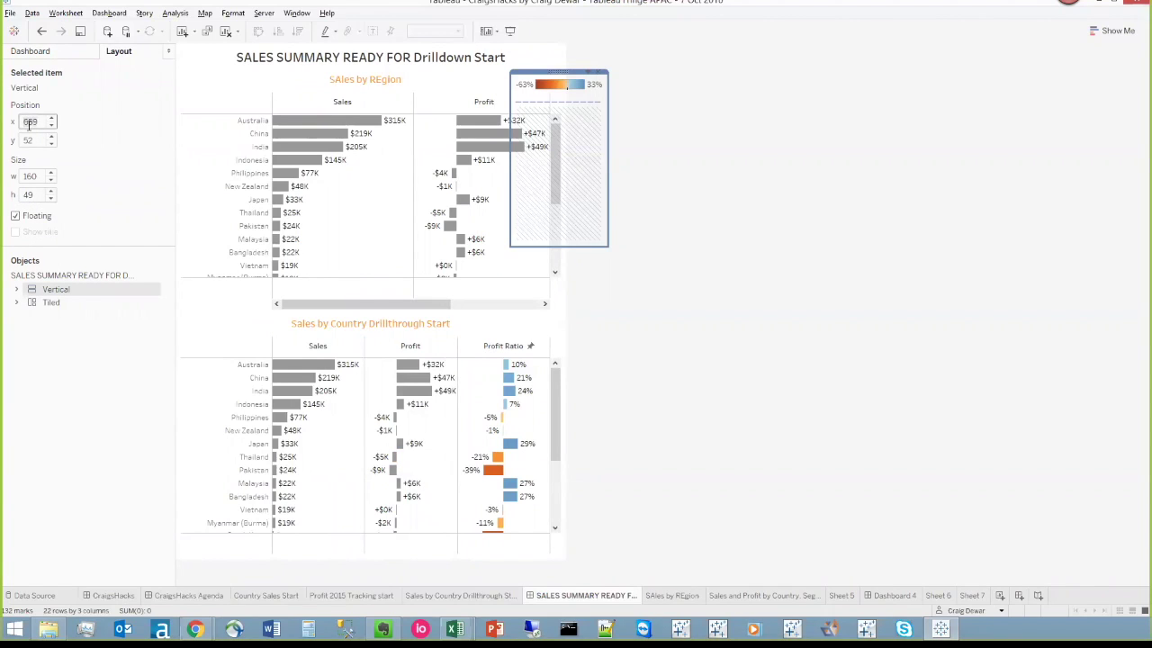
Set the SAles by REgion view on the dashboard to Fit Width.
click(522, 214)
click(457, 33)
click(440, 52)
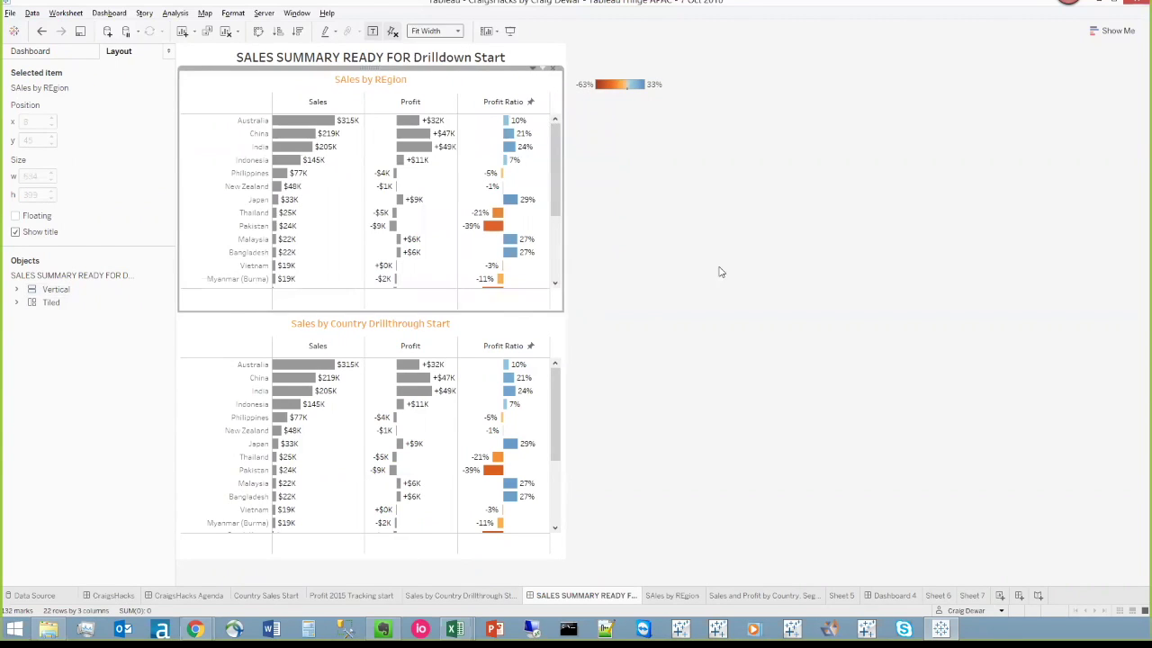
click(720, 271)
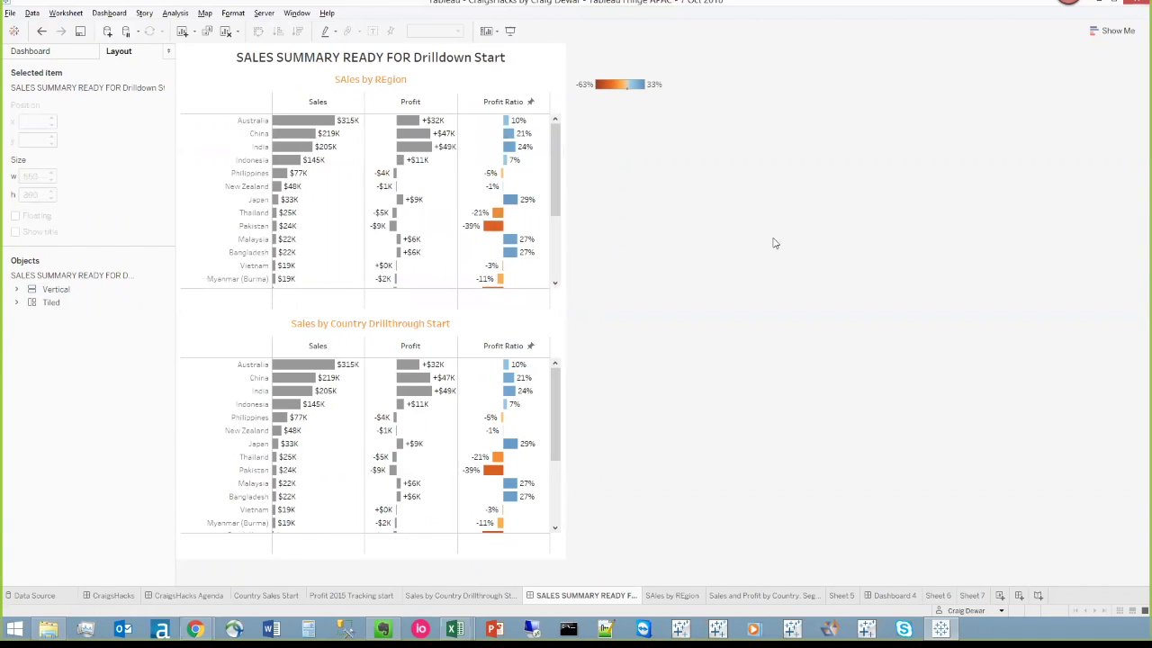
On the SAles by REgion sheet, replace Country with Region on Rows and sort the regions by Sales in descending order.
click(553, 79)
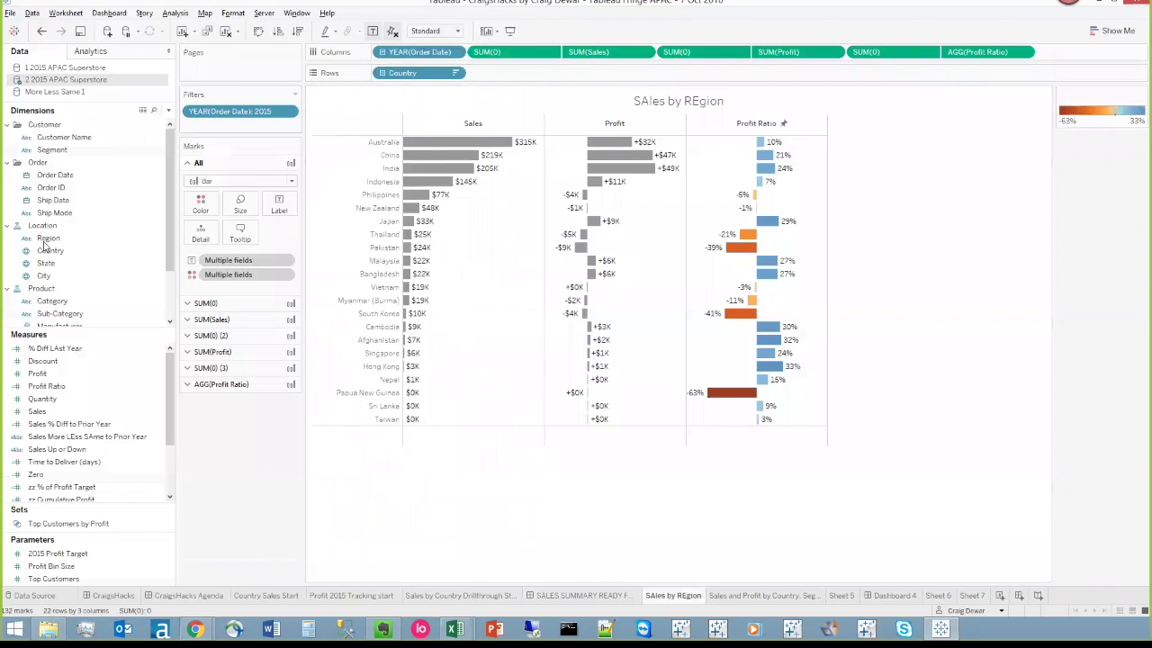
drag(49, 238, 418, 80)
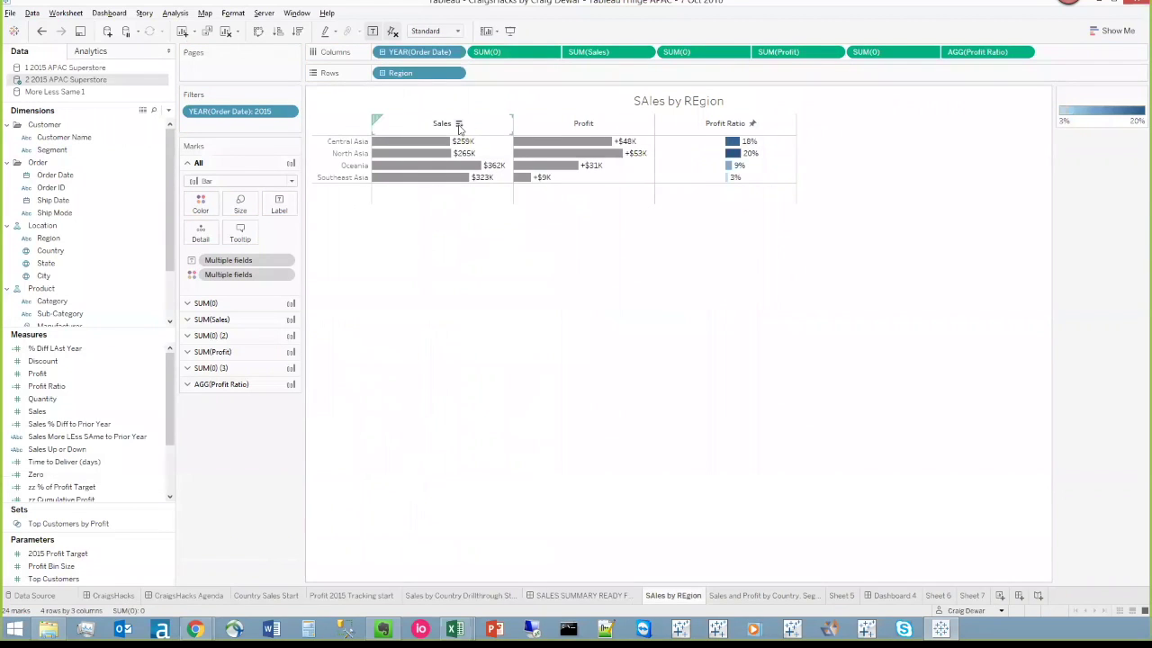
click(458, 125)
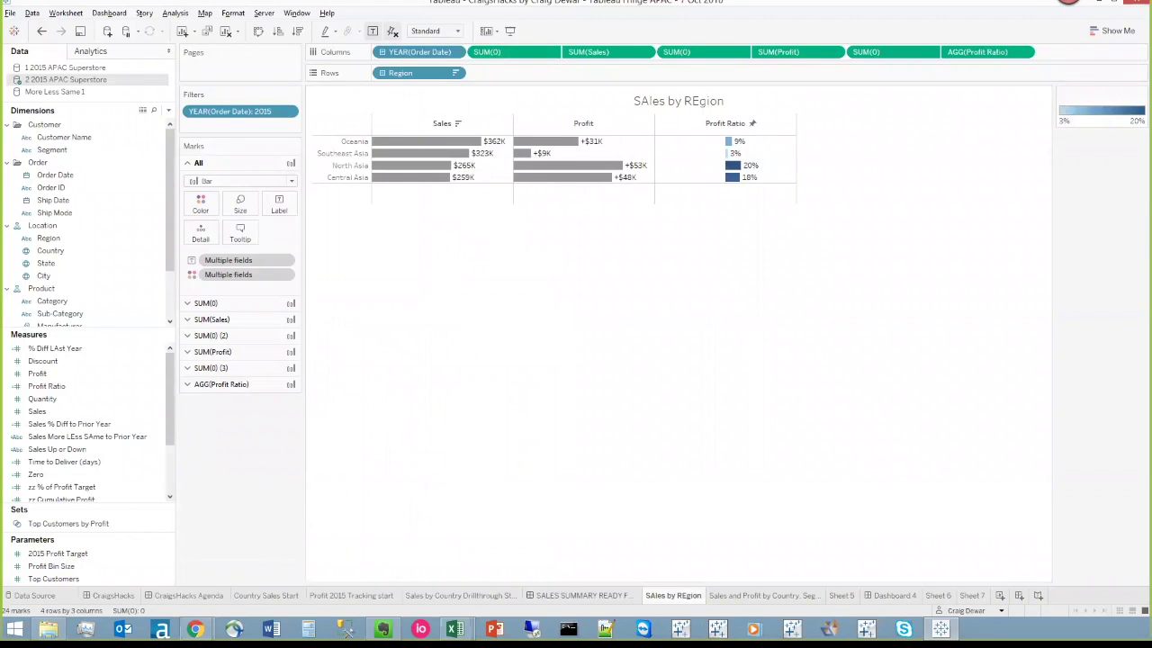
Back on the sales summary dashboard, widen the region header column to line up with the country view's columns.
key(ctrl+shift+Tab)
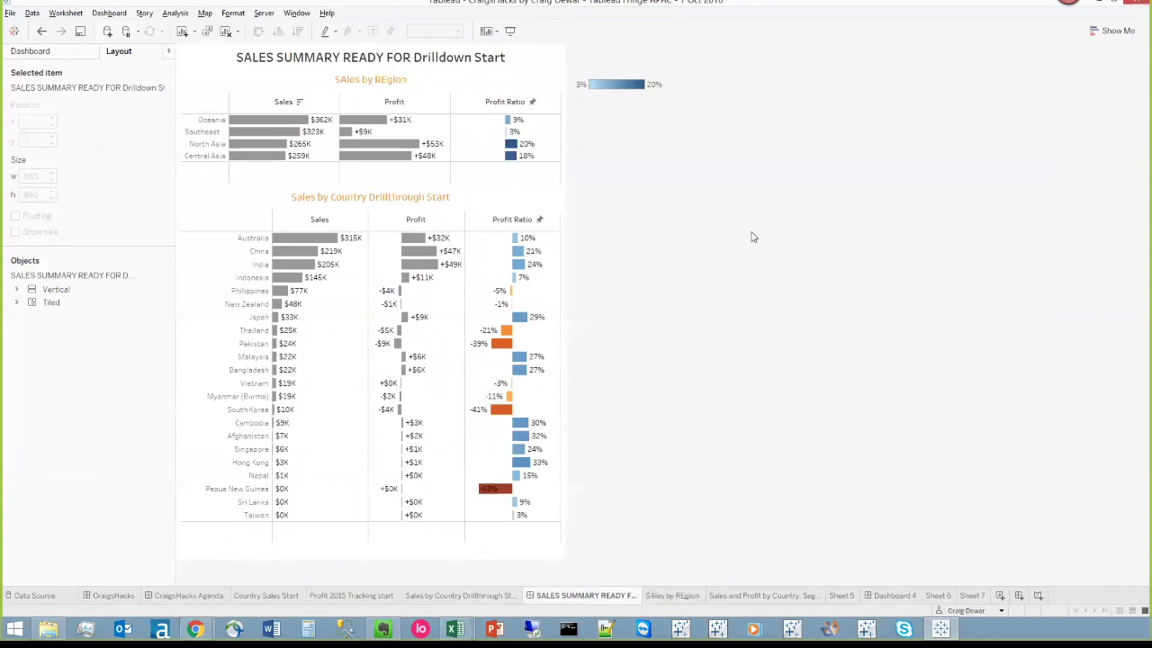
click(271, 141)
drag(271, 143, 272, 143)
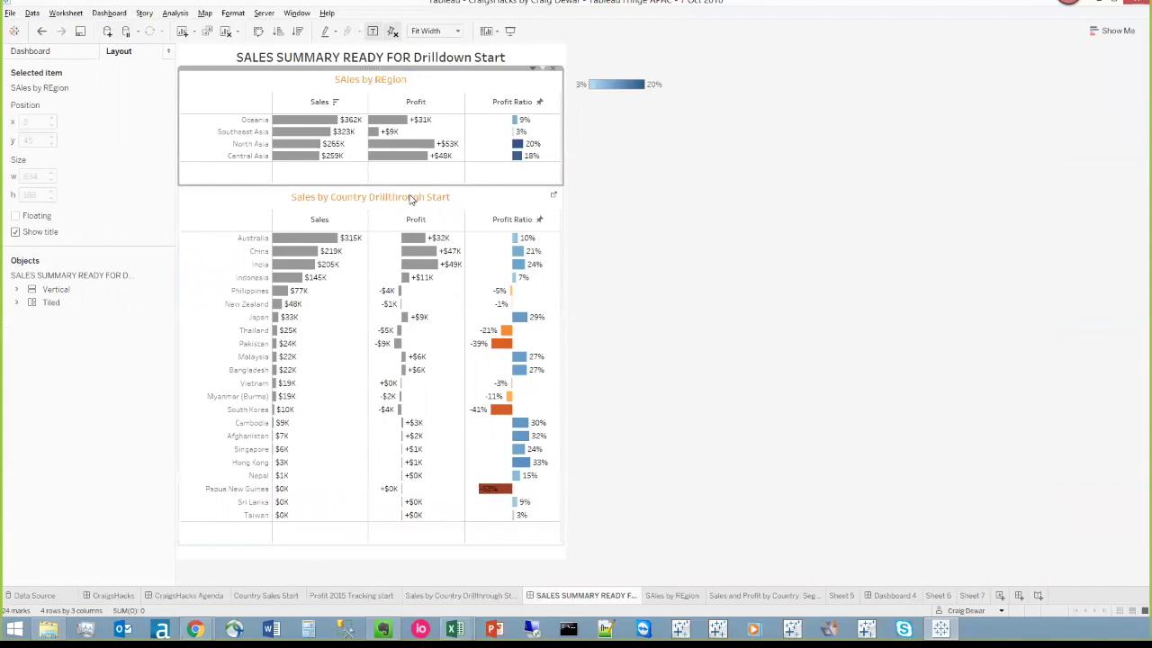
Add a dashboard filter action named "Show Countres" that runs on Select from SAles by REgion to Sales by Country Drillthrough Start only.
click(109, 12)
click(124, 136)
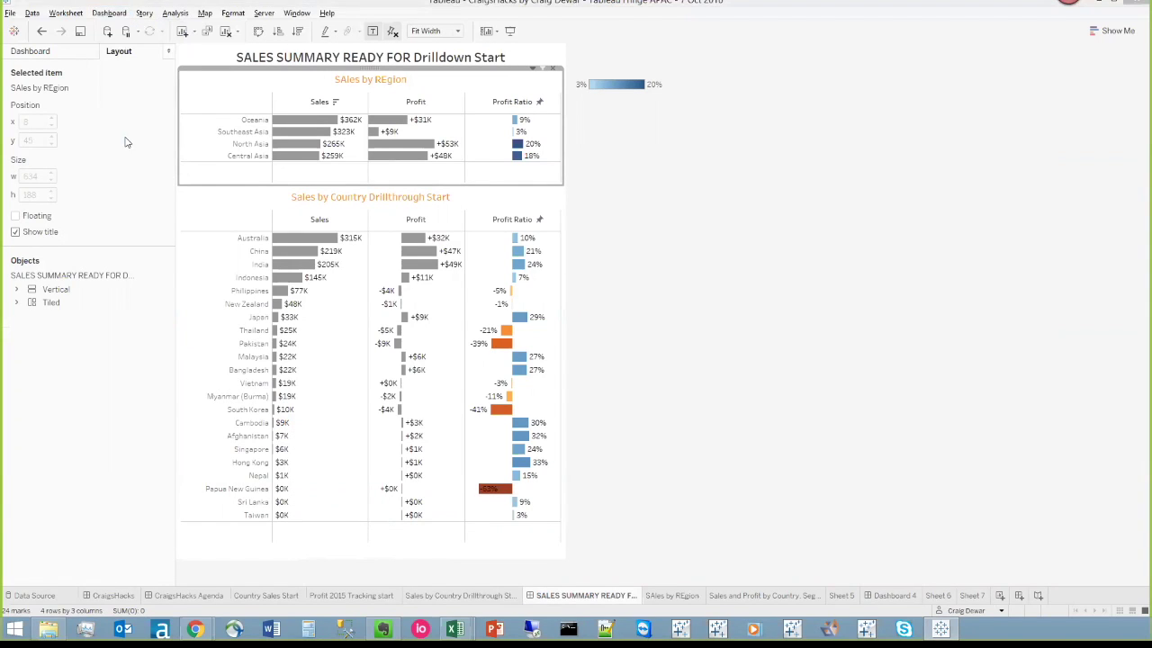
click(385, 355)
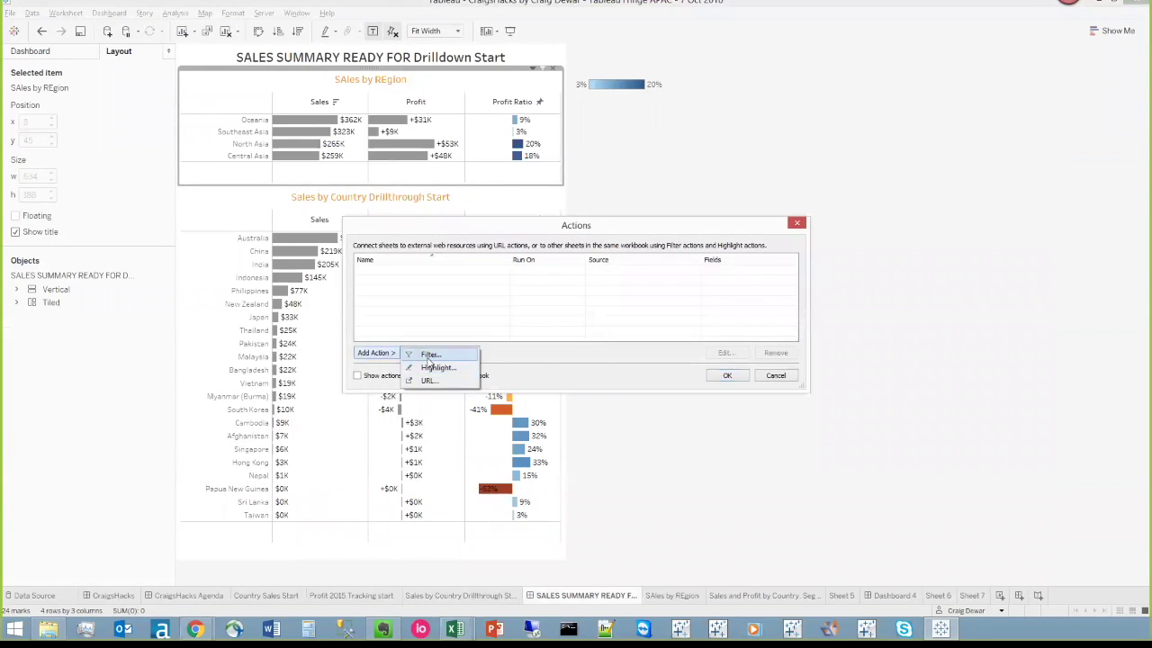
click(430, 354)
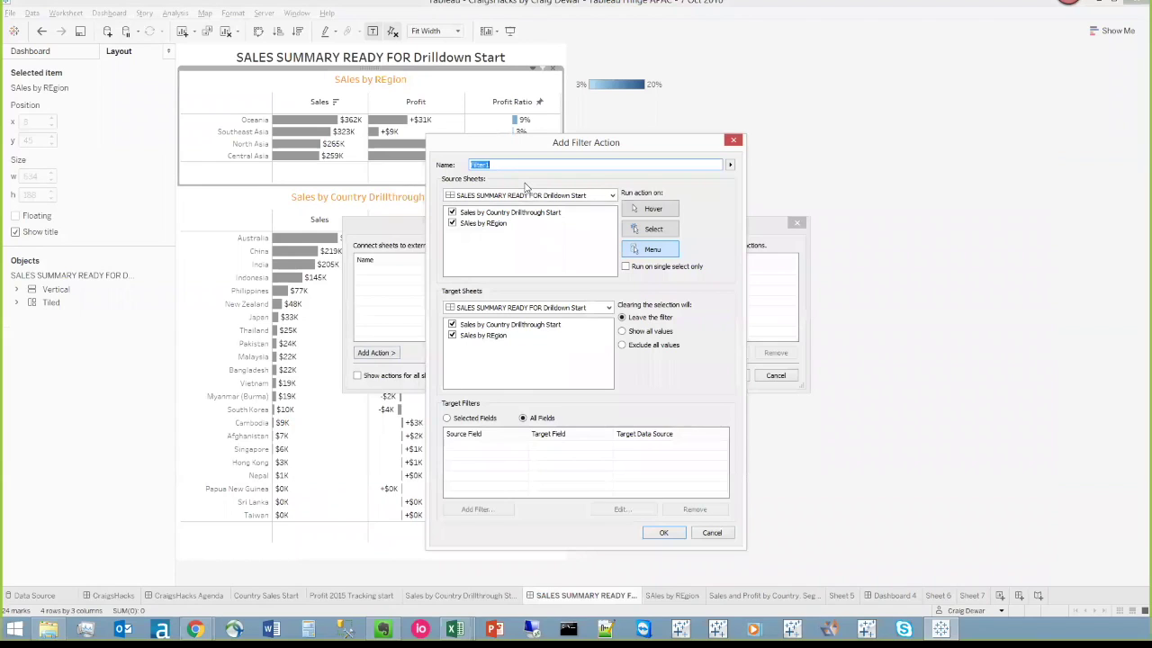
text(Show Countries)
click(453, 213)
click(453, 335)
click(666, 234)
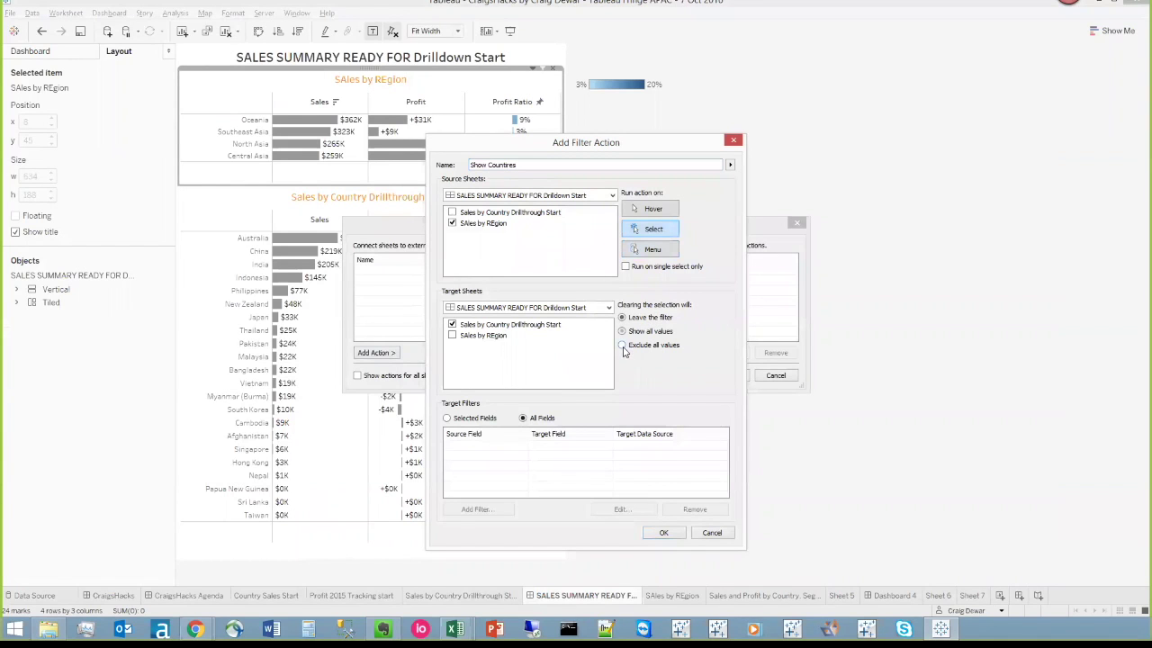
Make the filter action exclude all values when cleared, limit it to the Region field, and save it.
click(622, 344)
click(447, 419)
click(480, 509)
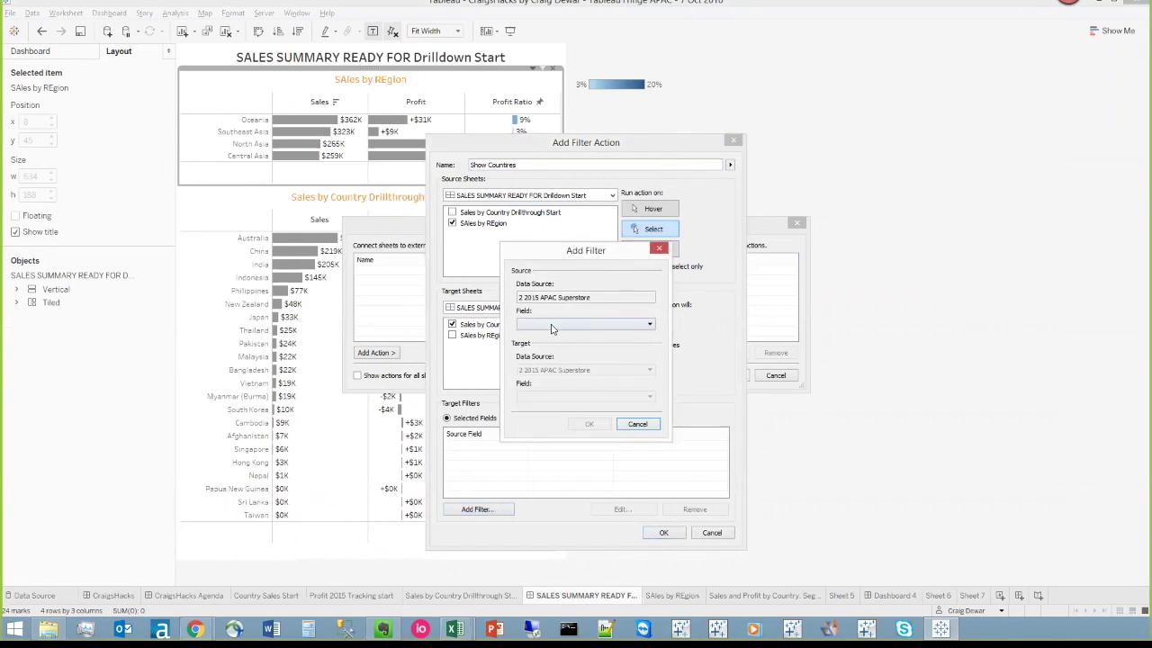
click(554, 326)
text(reg)
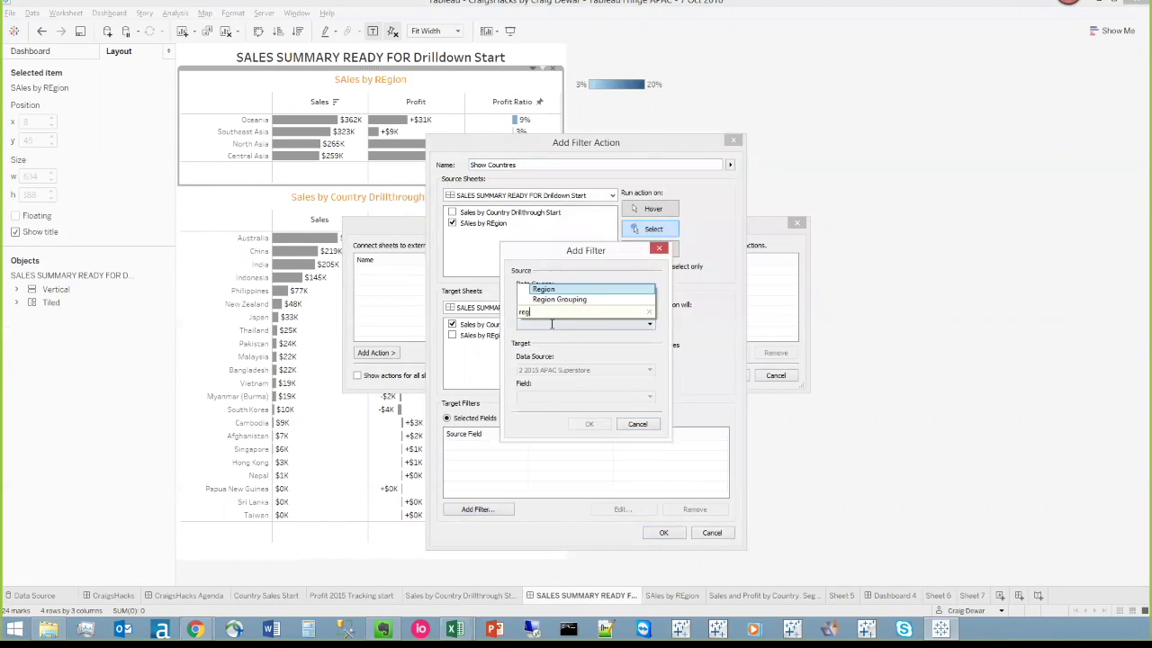
click(562, 288)
click(595, 424)
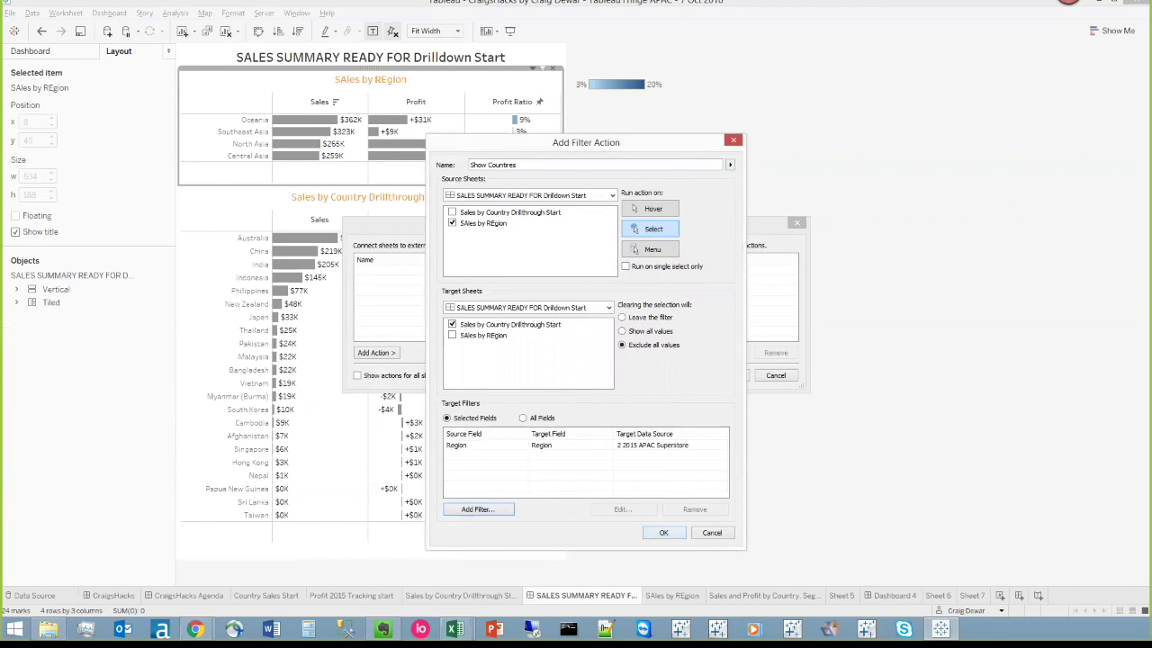
click(663, 532)
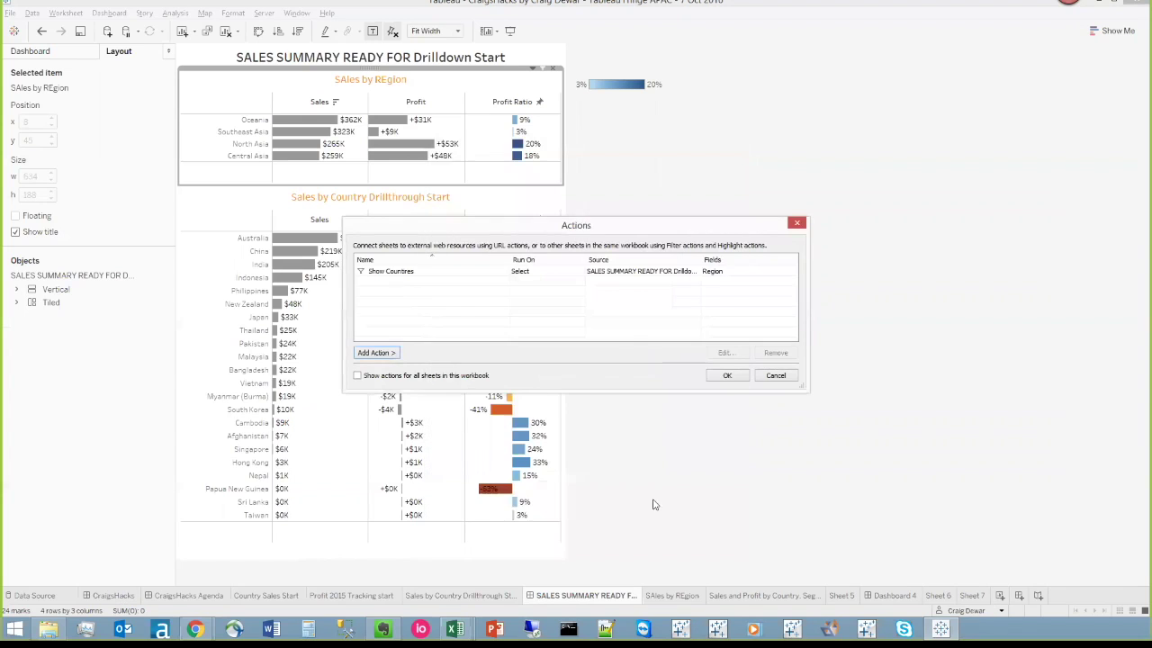
Save the dashboard actions and test the drilldown by selecting Southeast Asia and North Asia in the region view.
click(727, 376)
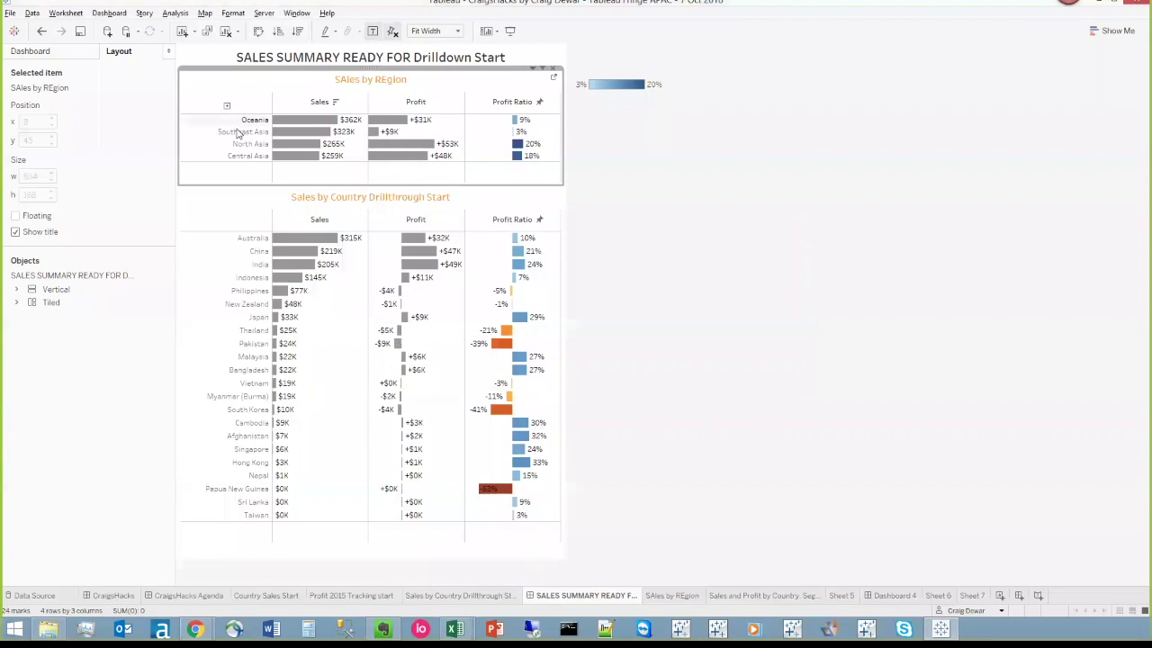
click(239, 132)
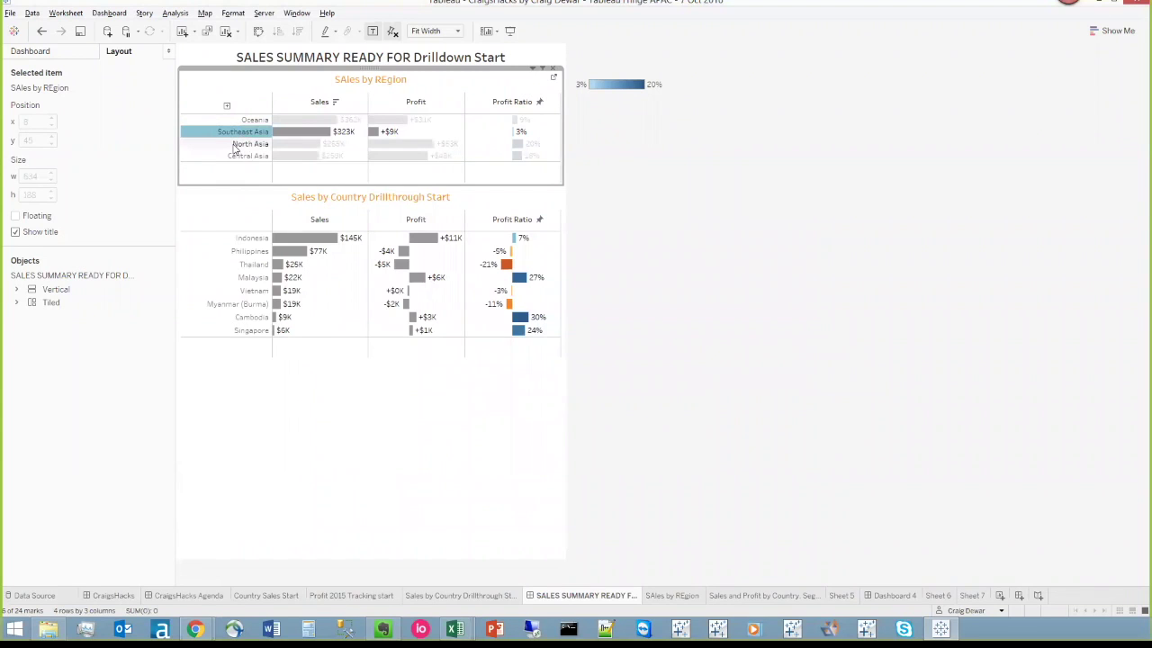
click(234, 146)
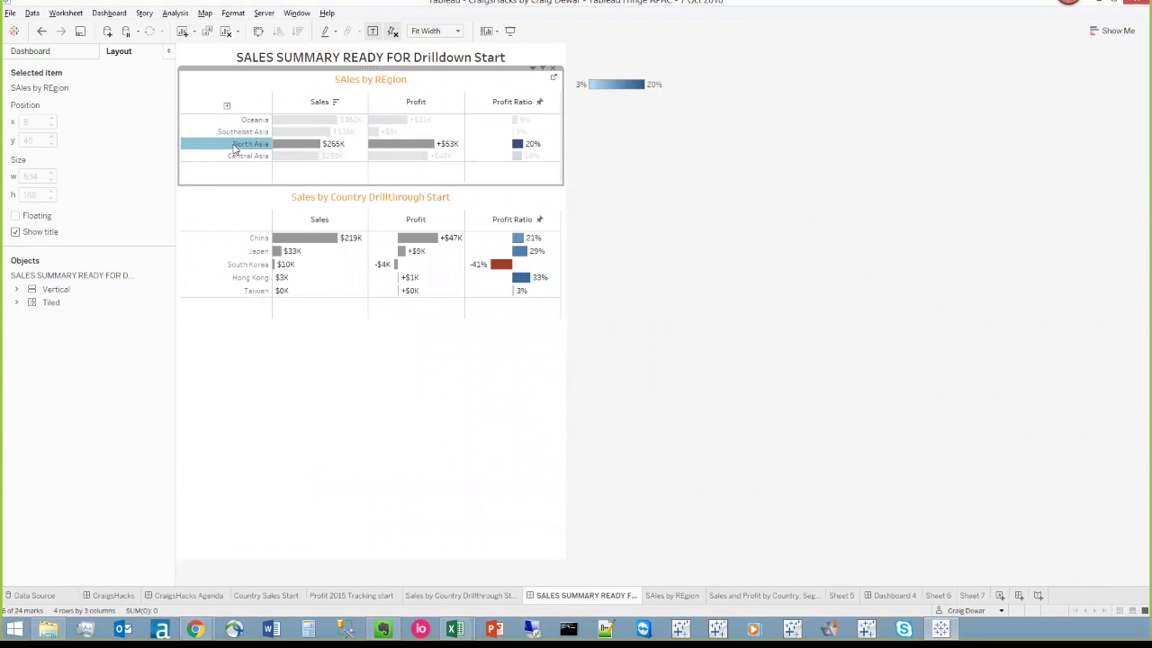
mouse_move(231, 150)
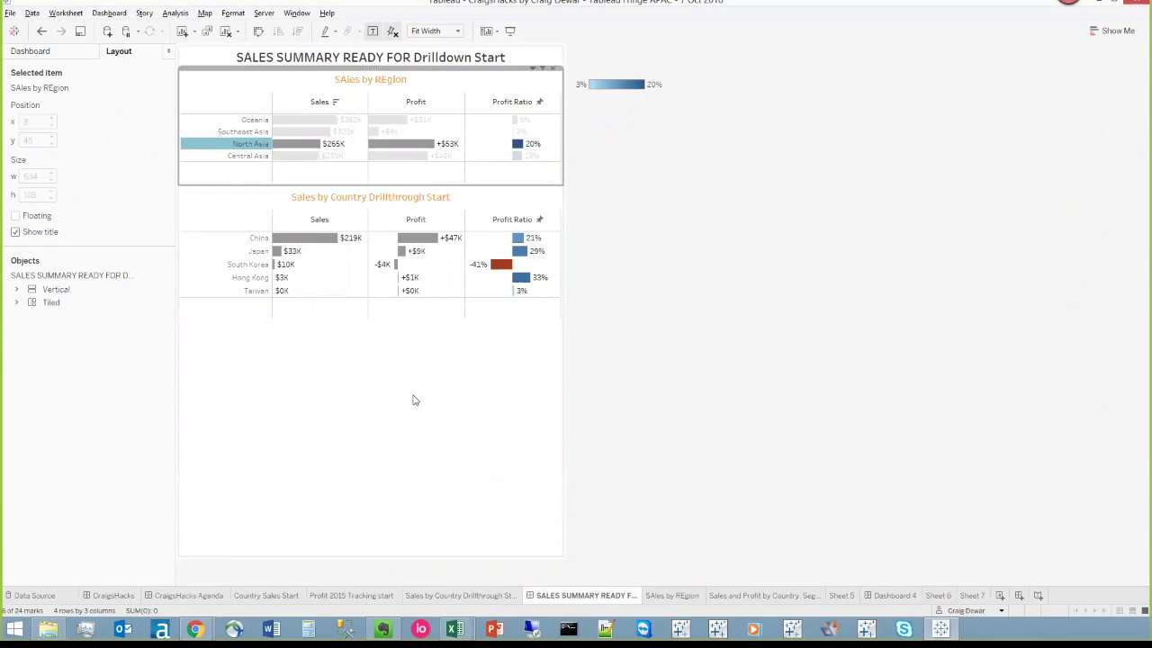
Hide the axis headers of the country view on the dashboard and clear the North Asia selection.
right_click(325, 229)
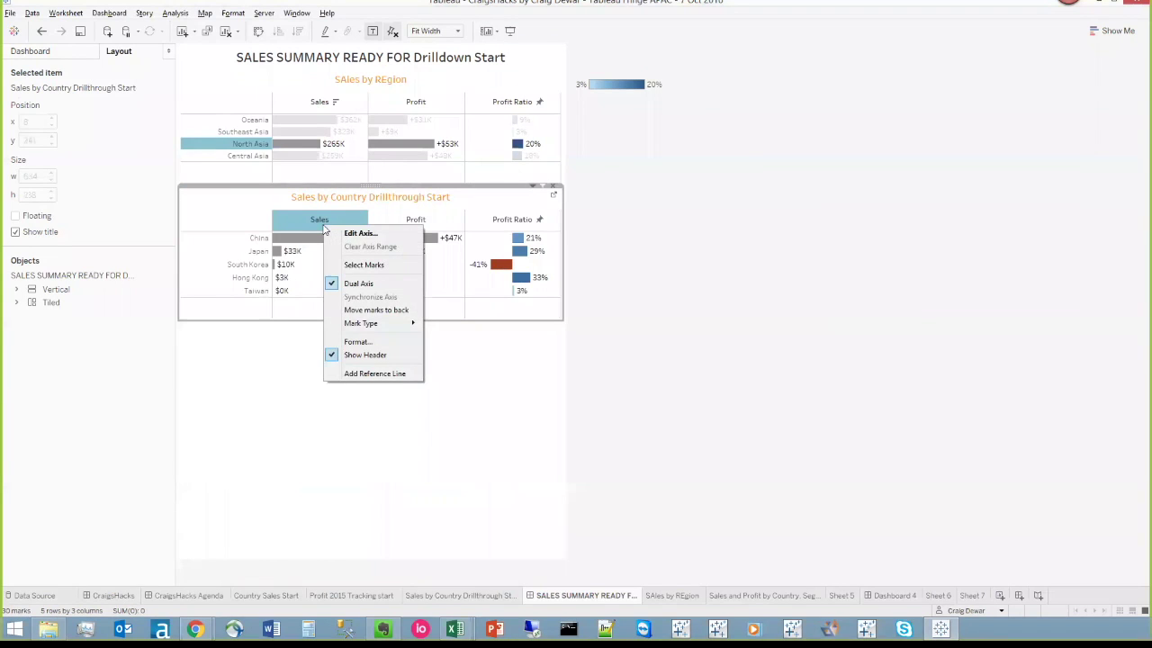
click(361, 356)
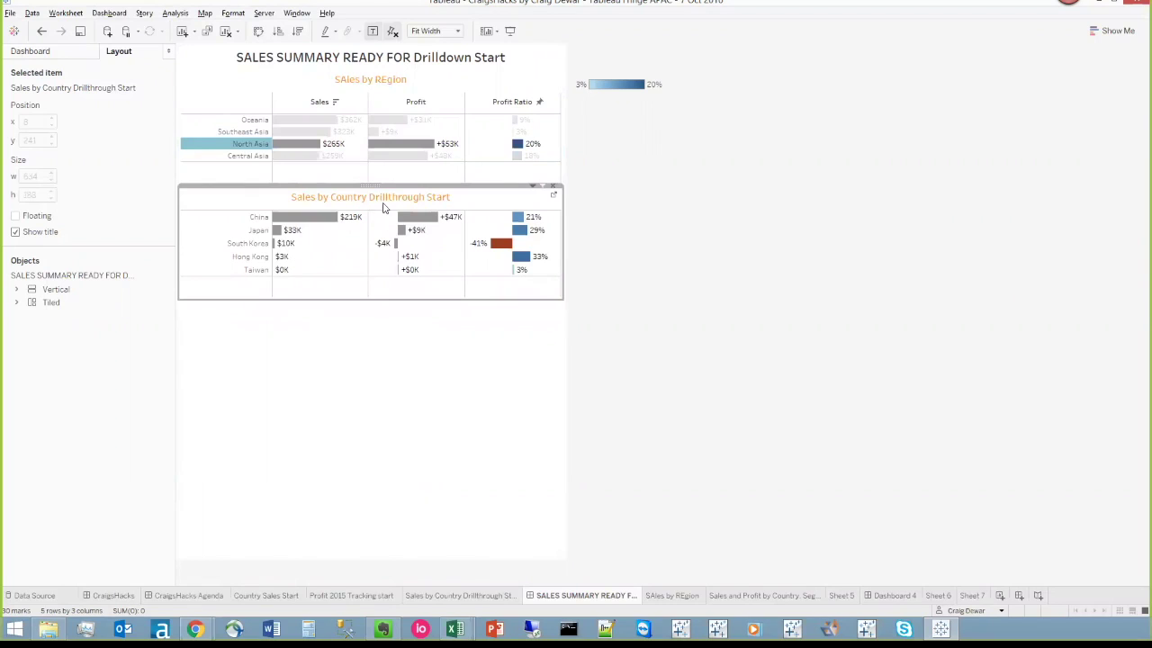
click(225, 149)
key(Escape)
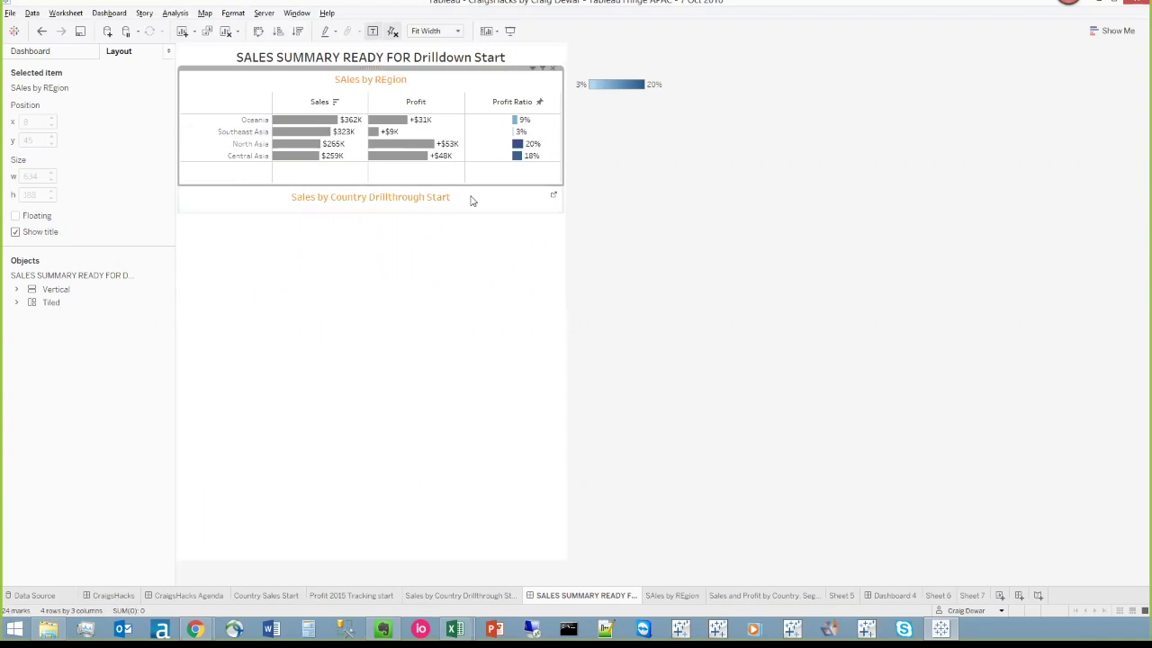
Hide the Sales by Country Drillthrough Start title on the dashboard and select Southeast Asia to show its countries.
click(476, 197)
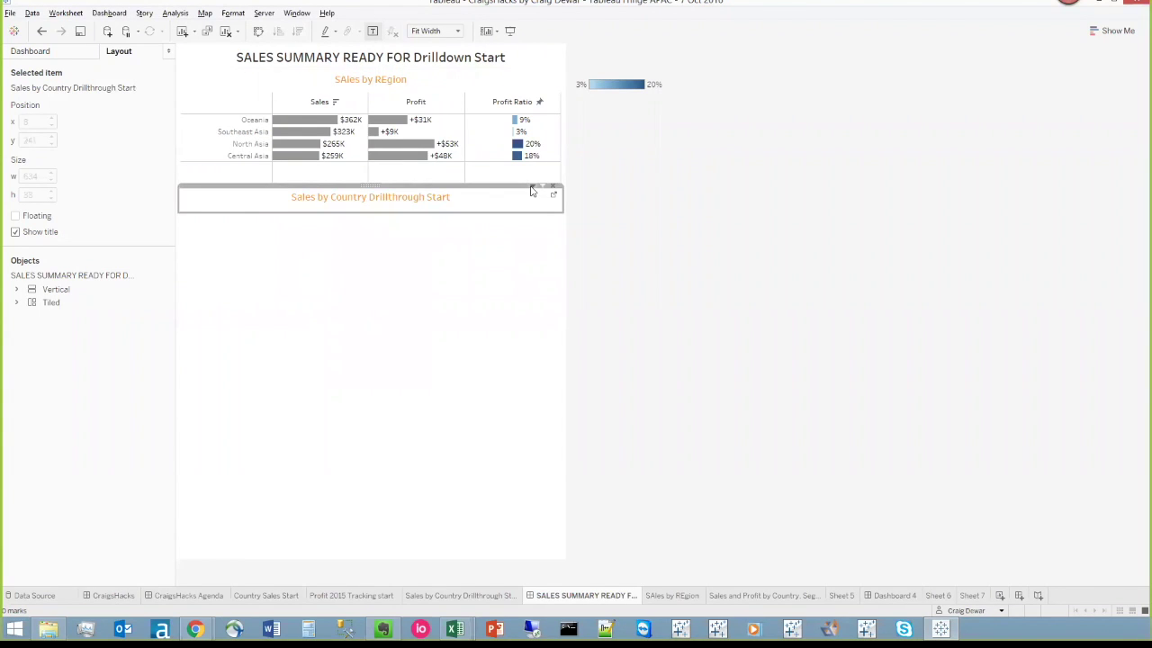
click(532, 187)
click(482, 242)
click(243, 132)
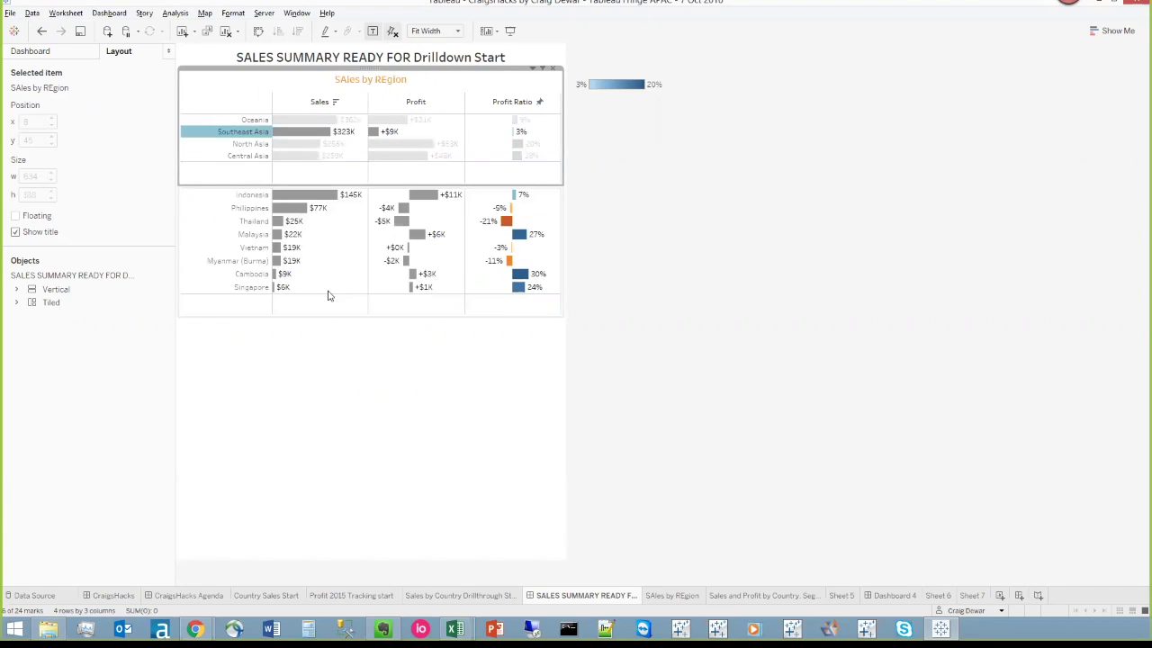
On the Sales by Country Drillthrough Start sheet, add the ad hoc text field "by Country" to Columns as a header.
click(543, 207)
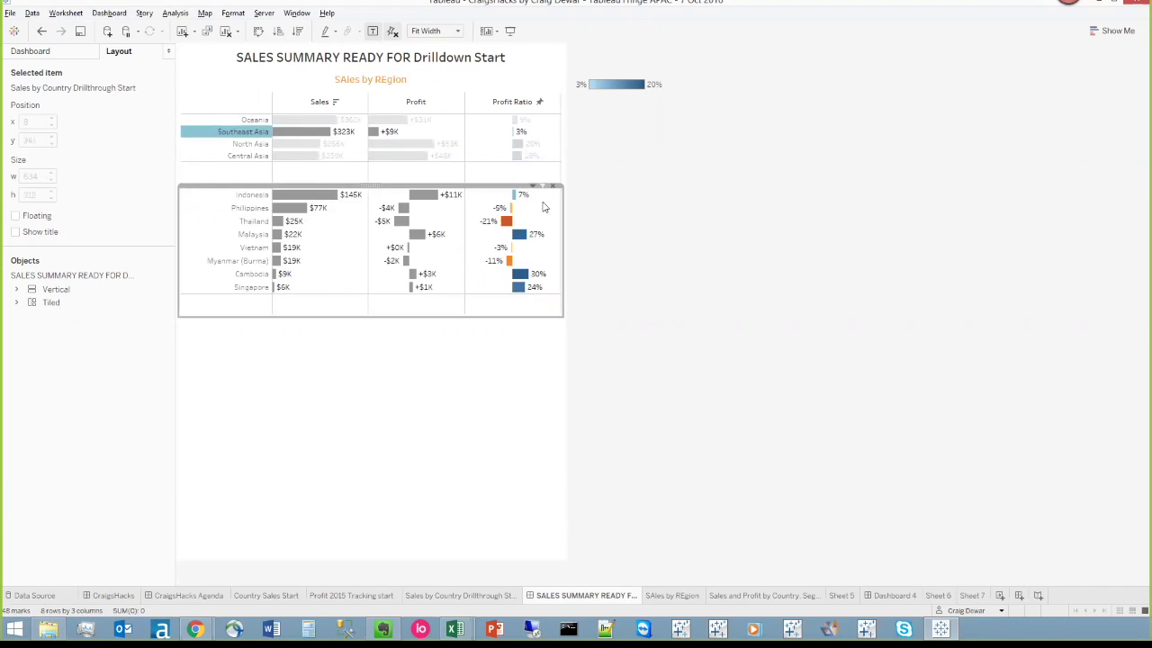
click(533, 186)
key(Escape)
click(544, 185)
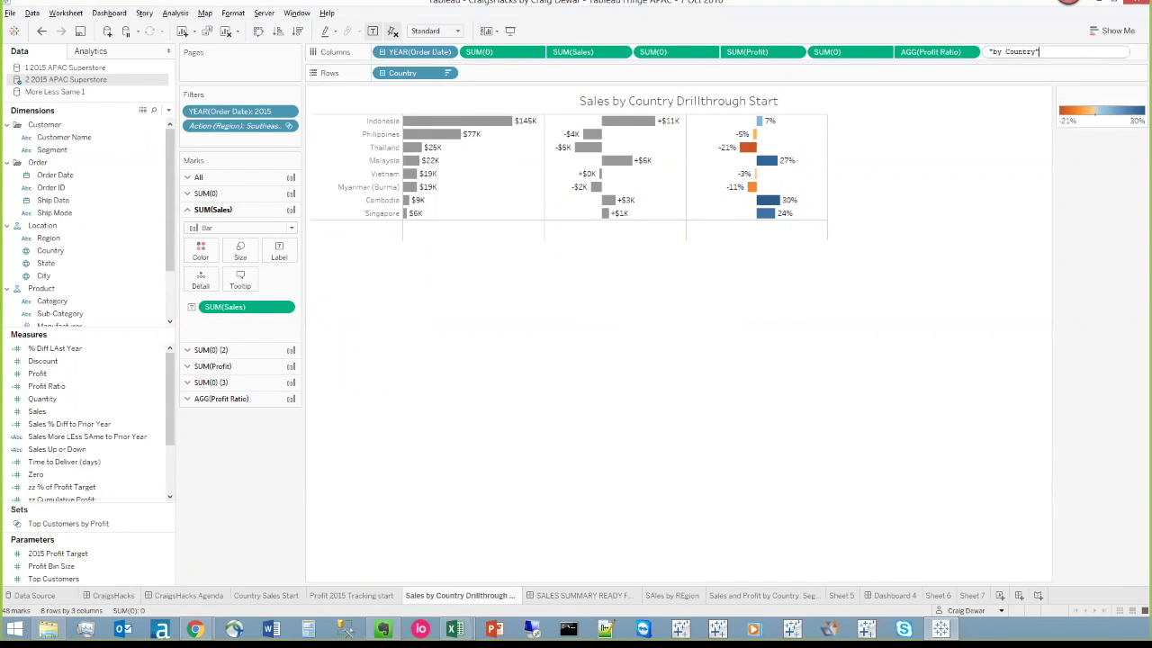
key(Return)
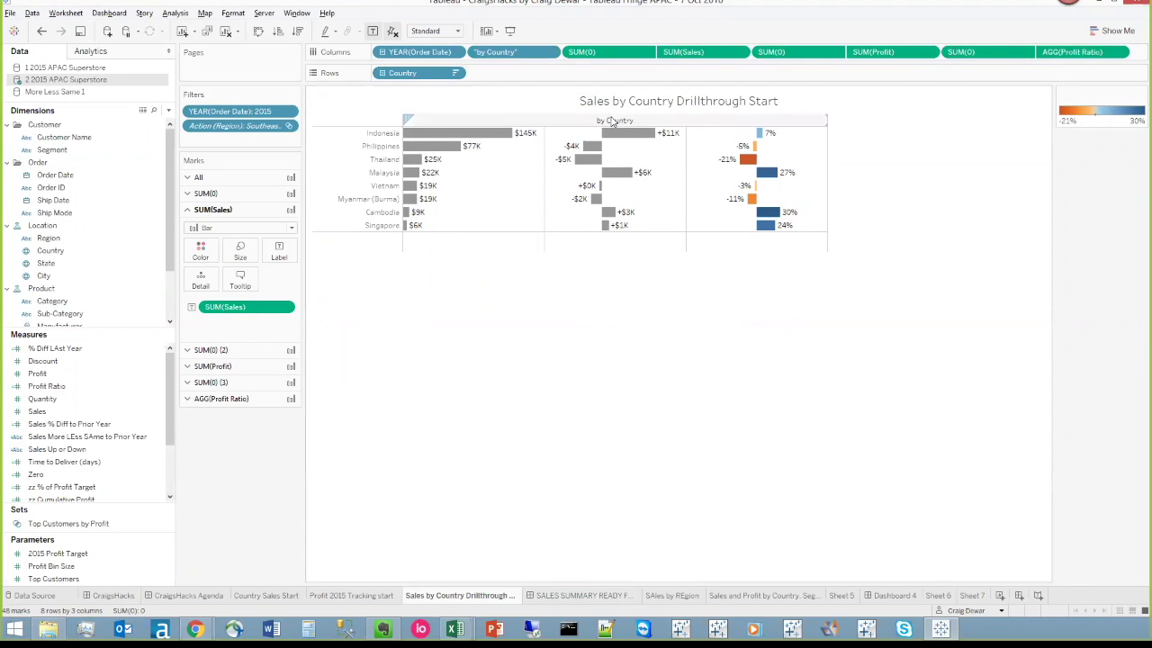
Format the "by Country" header font as orange, 10 pt and bold.
right_click(611, 122)
click(636, 171)
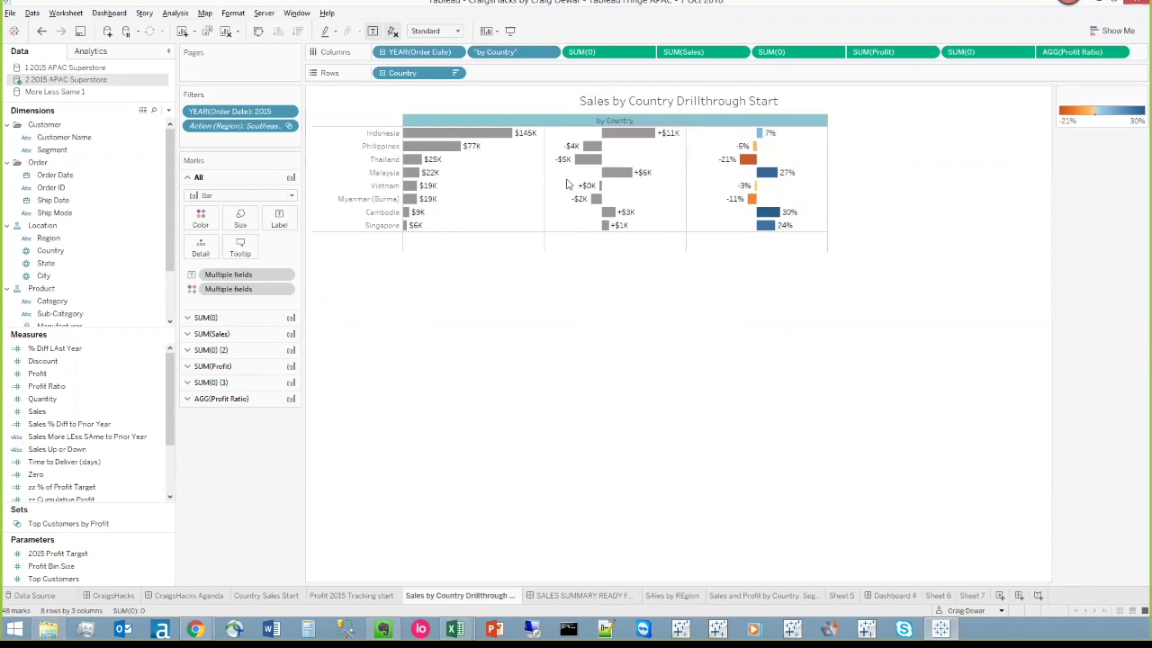
click(75, 128)
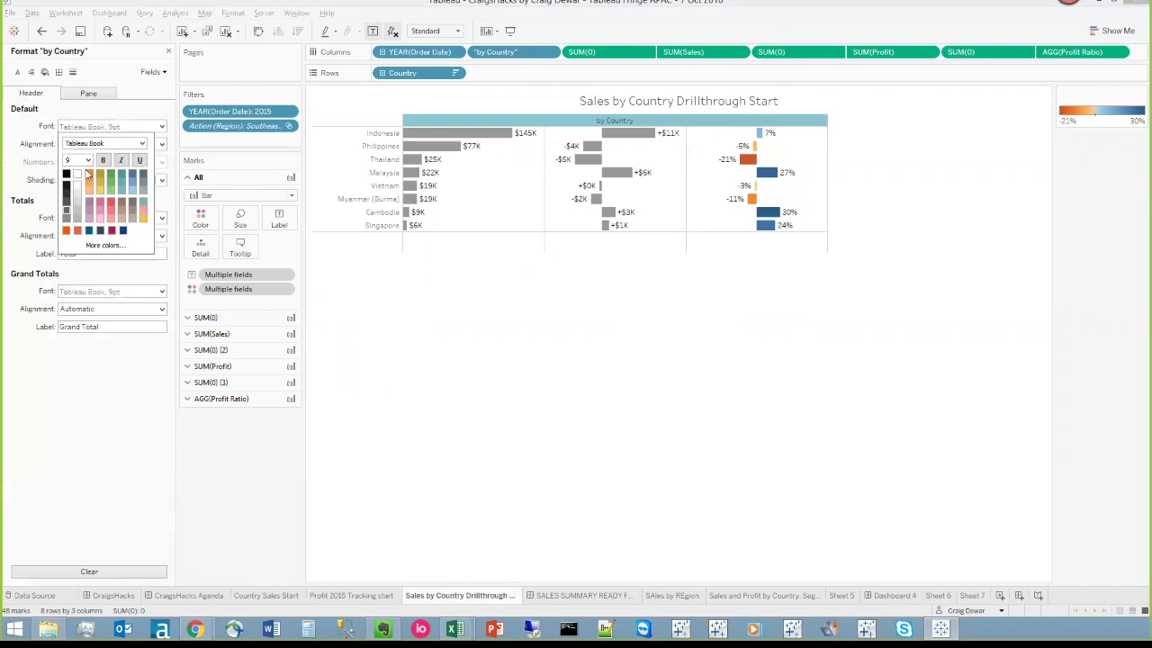
click(87, 177)
click(87, 160)
click(87, 160)
click(102, 160)
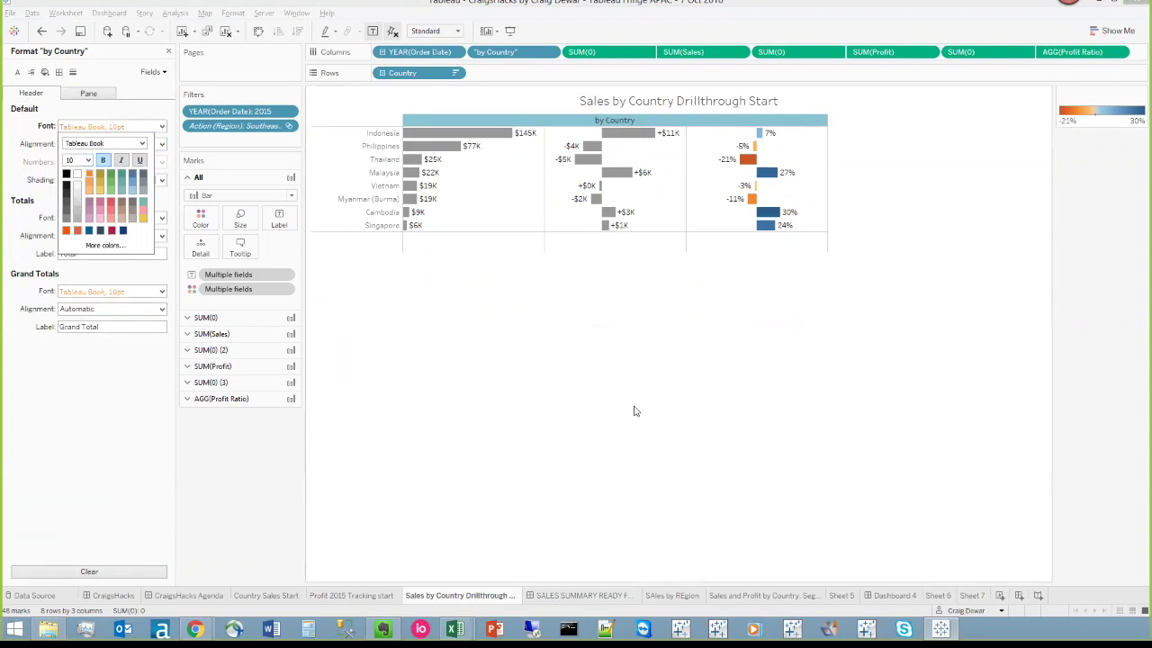
key(Escape)
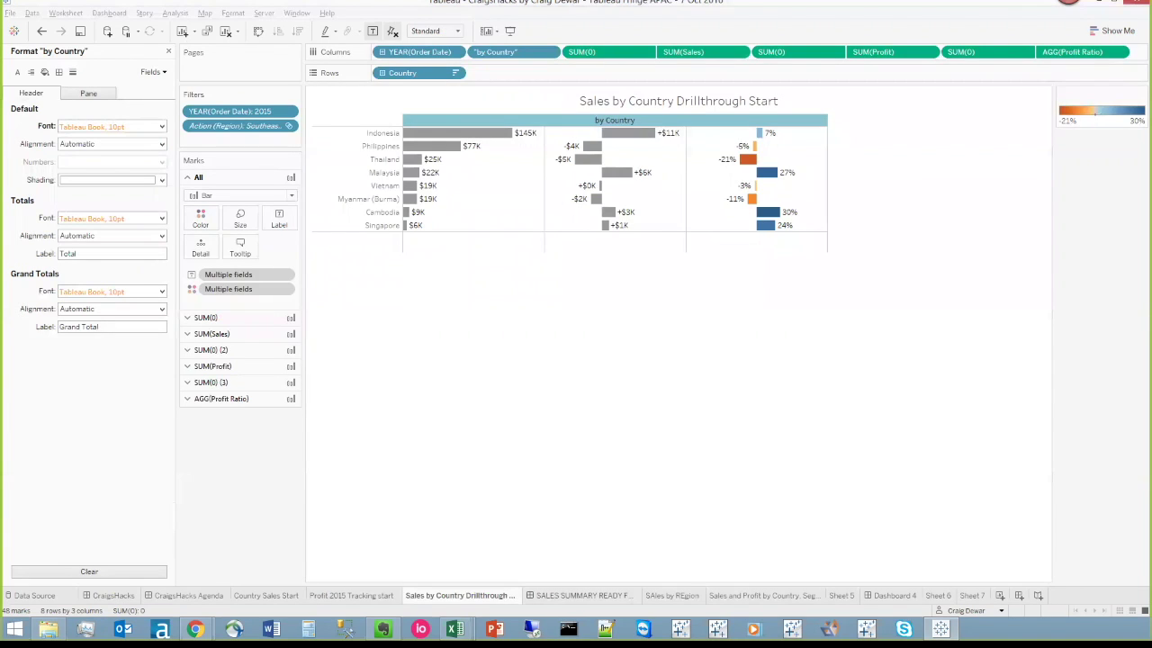
Back on the sales summary dashboard, hide the title of the SAles by REgion view.
key(ctrl+Tab)
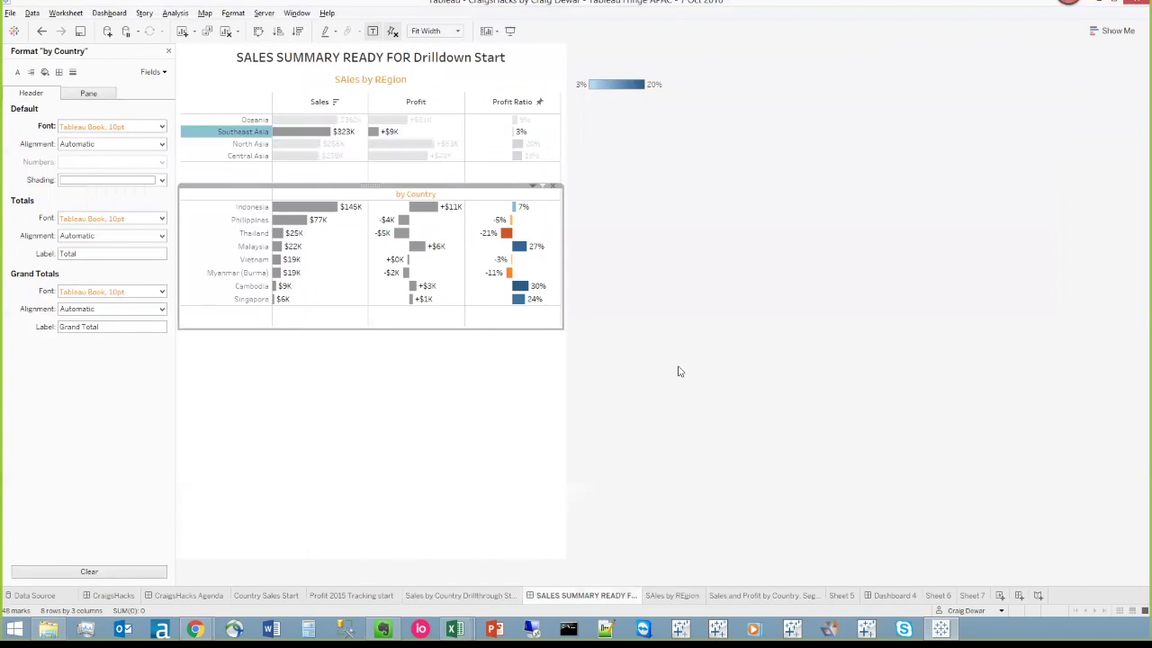
click(440, 79)
click(532, 69)
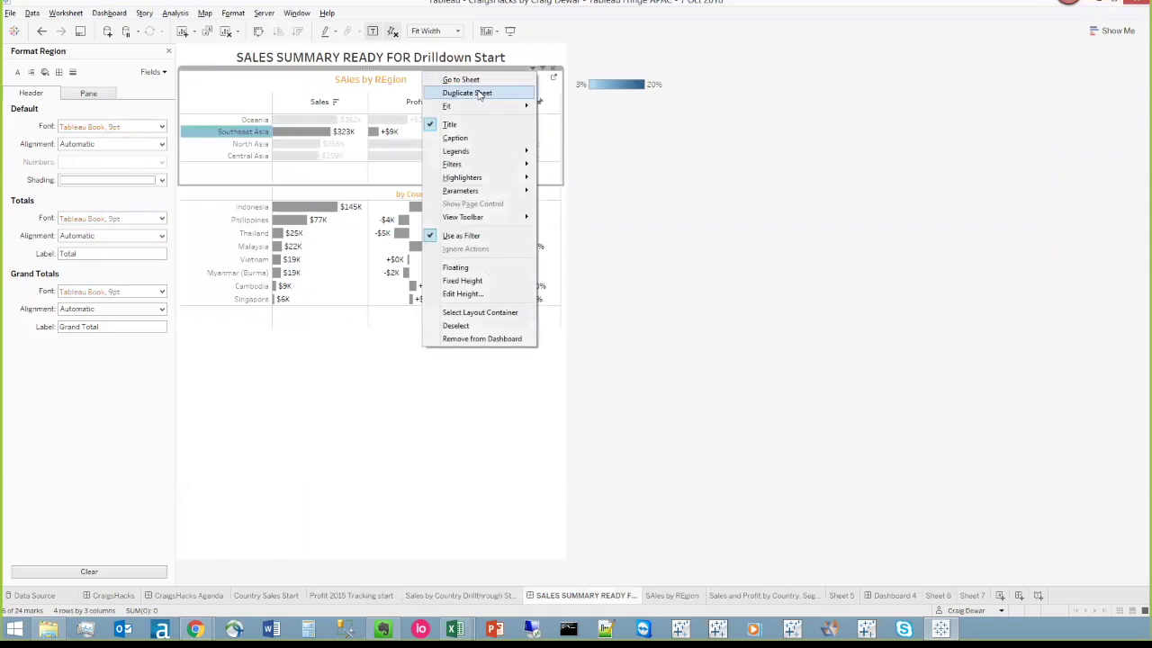
click(451, 124)
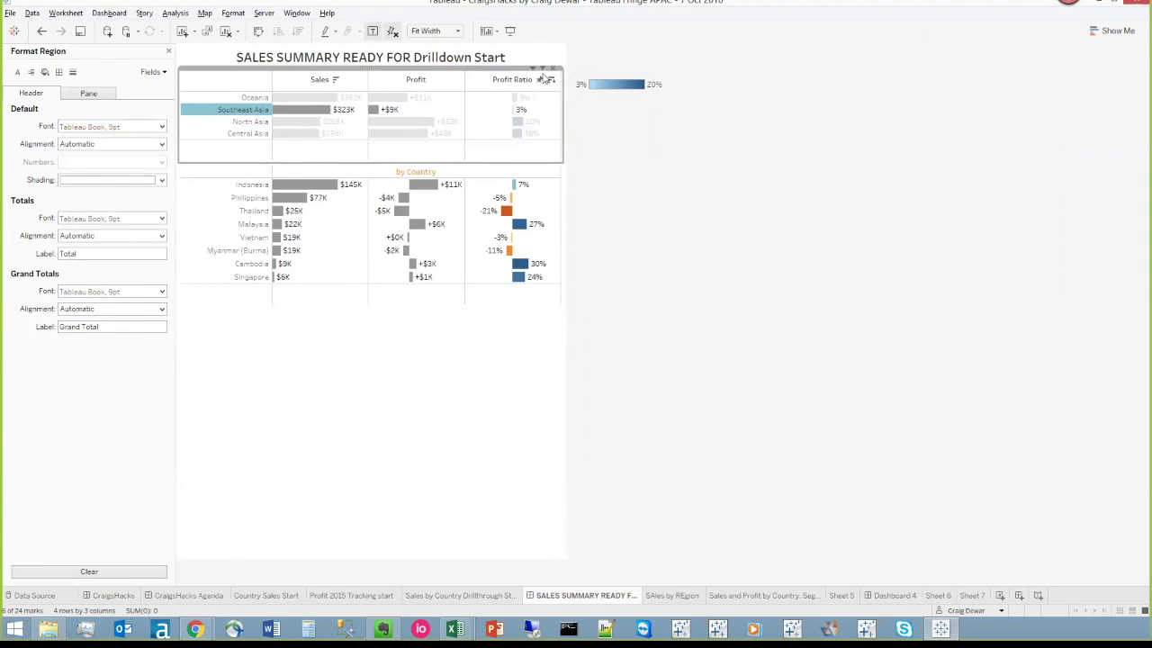
On the SAles by REgion sheet, add the ad hoc text field "by Region" to Columns as a header.
click(533, 71)
click(504, 81)
double_click(1057, 51)
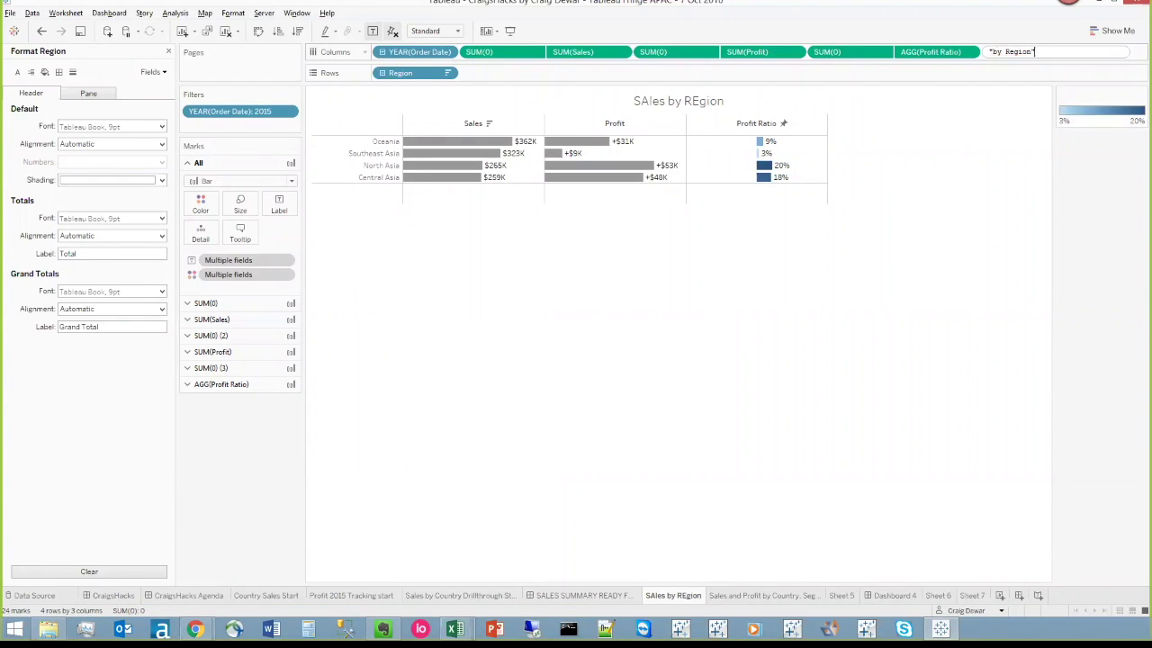
text("by Region")
key(Return)
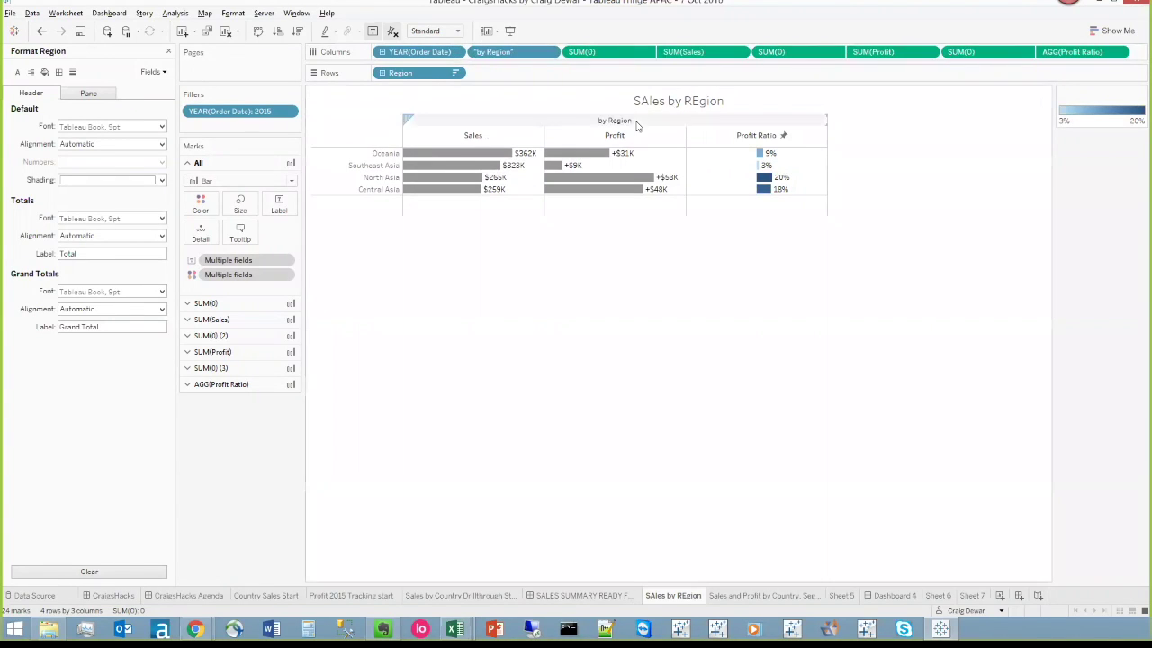
Format the "by Region" header font as orange and 10 pt.
right_click(637, 122)
click(670, 176)
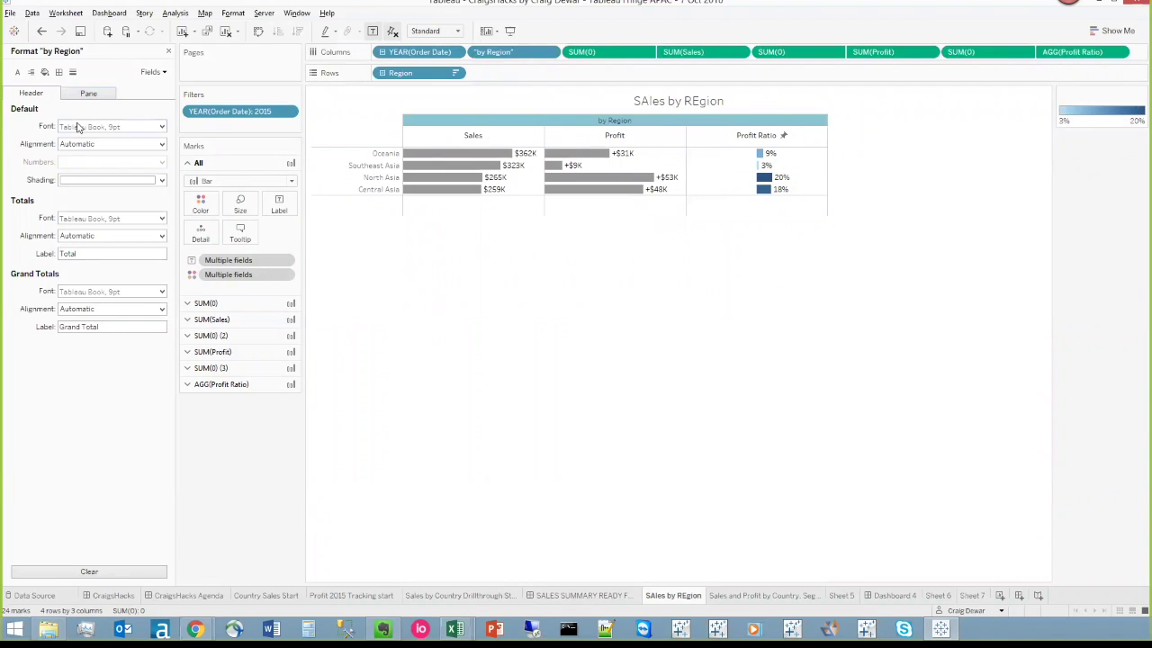
click(81, 126)
click(87, 160)
click(77, 198)
click(576, 507)
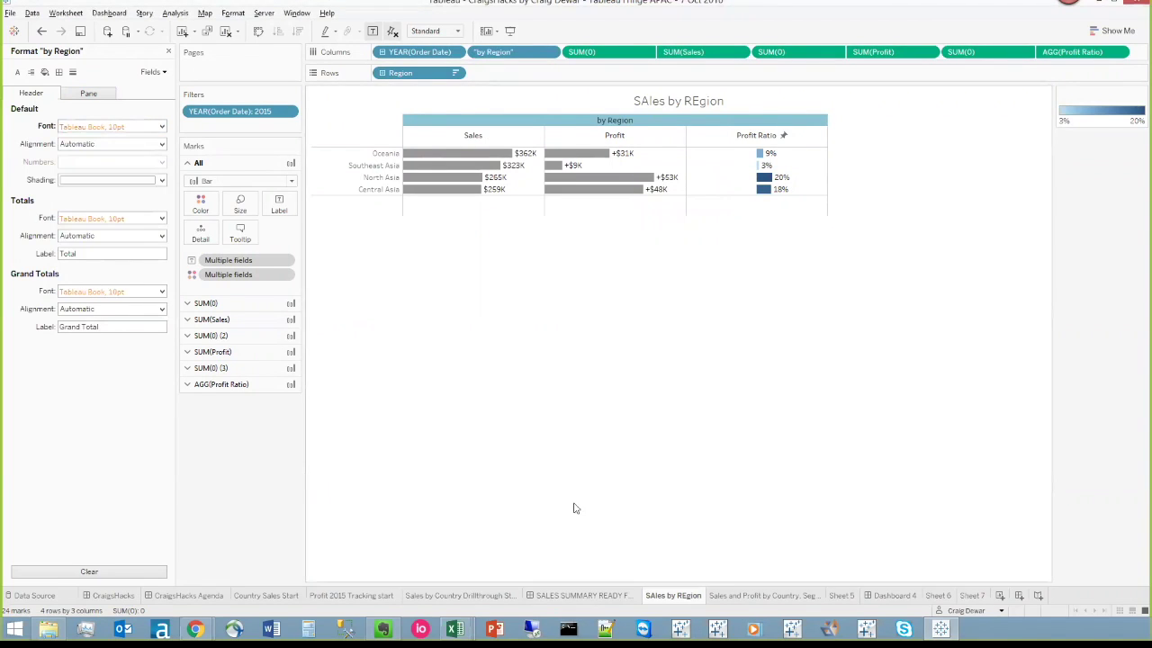
Return to the sales summary dashboard and test the drilldown by clearing and restoring the Southeast Asia selection.
key(ctrl+shift+Tab)
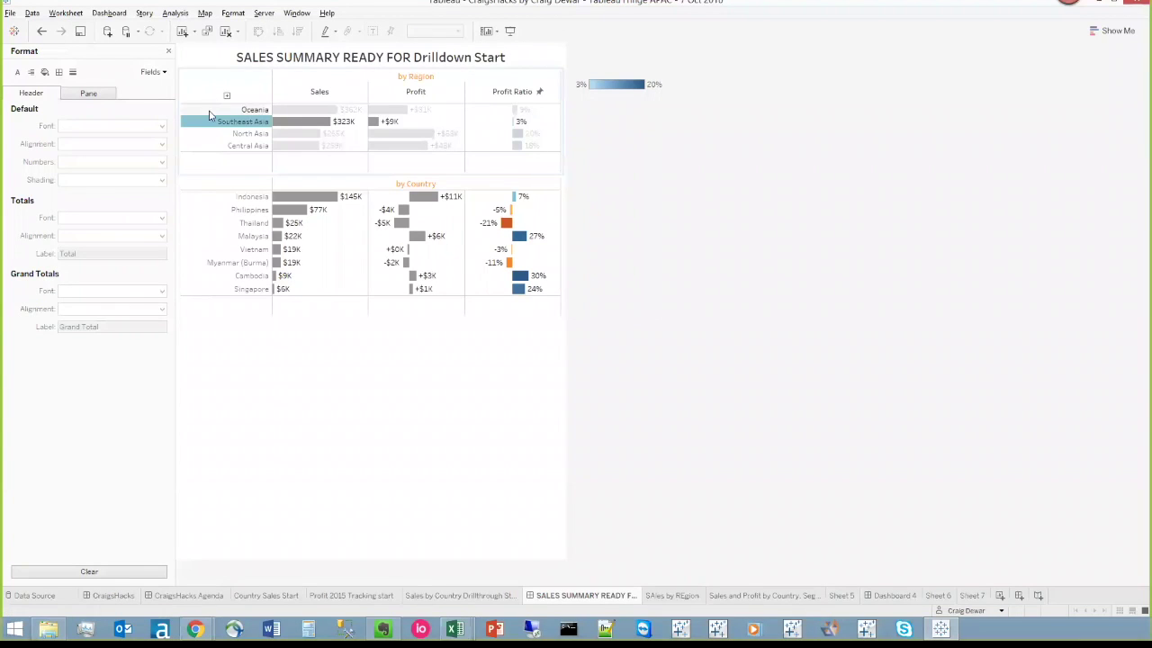
drag(204, 121, 585, 170)
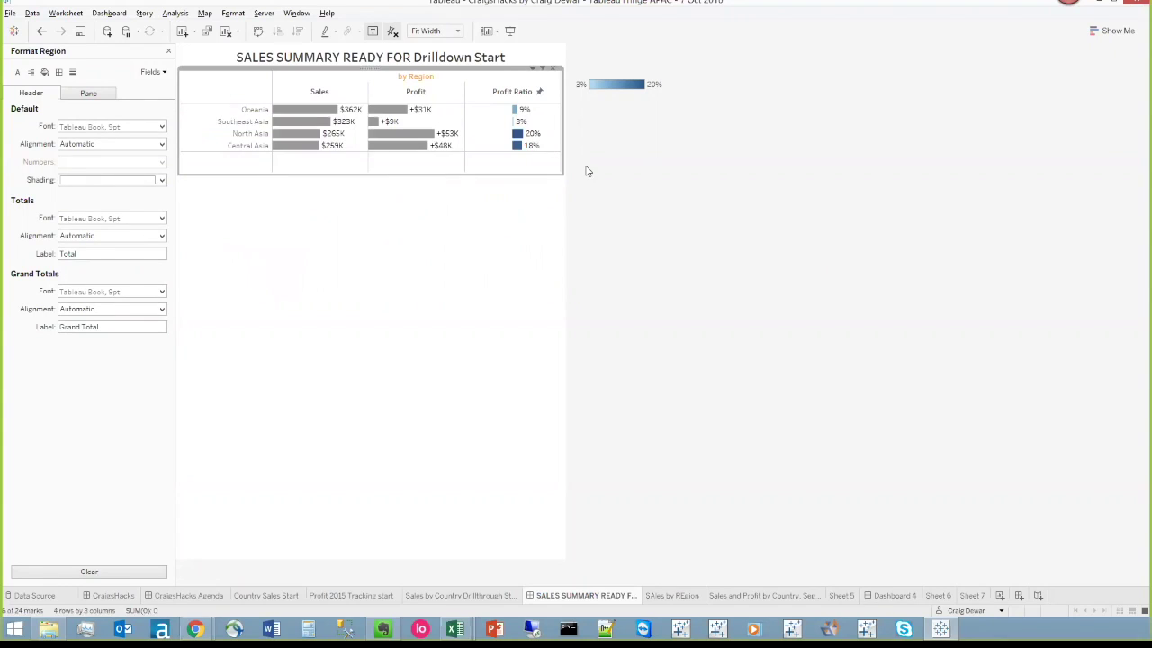
key(ctrl+z)
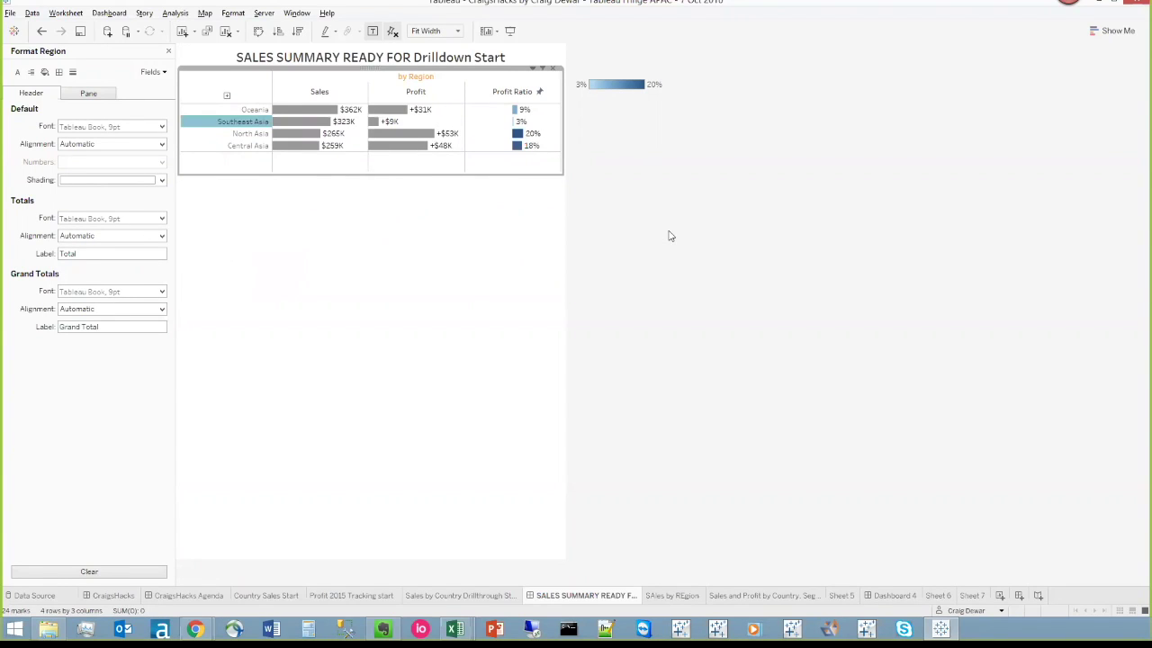
click(668, 236)
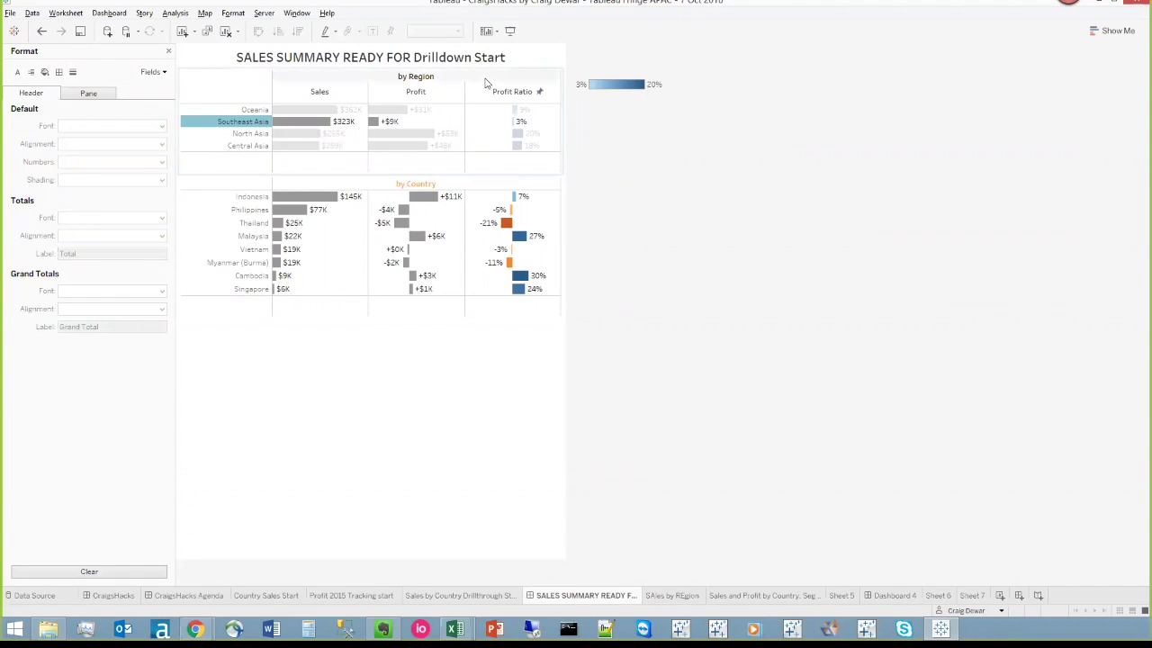
Duplicate the region view's sheet from the dashboard and rename the copy "Sales by Cat".
click(492, 95)
click(489, 159)
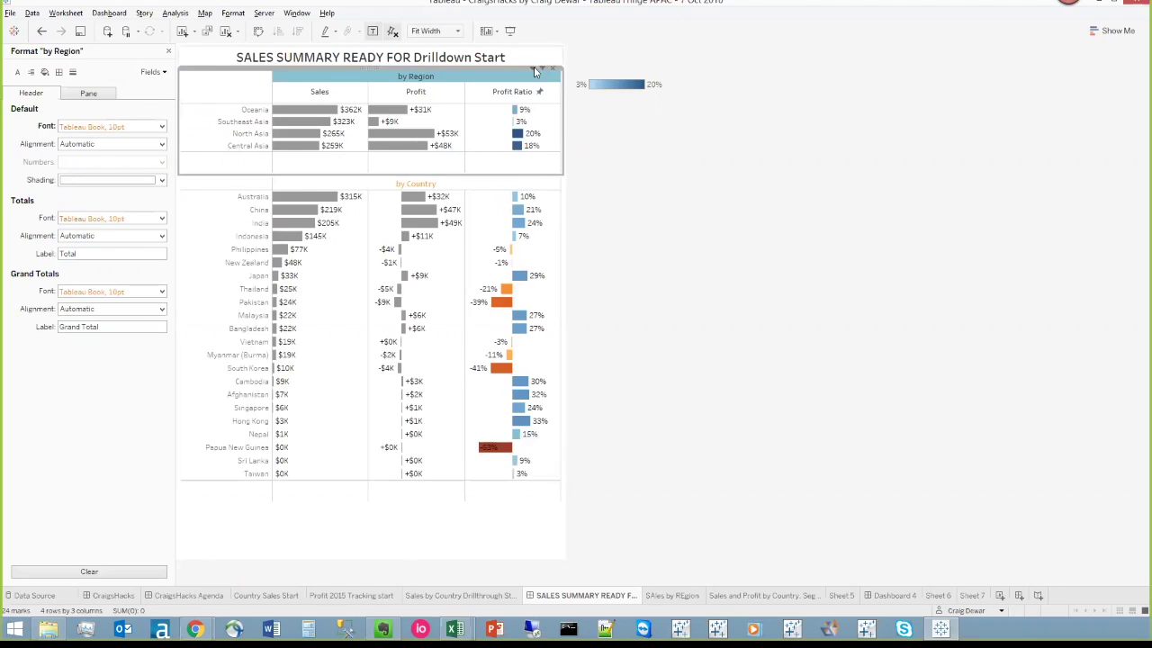
click(537, 69)
click(494, 93)
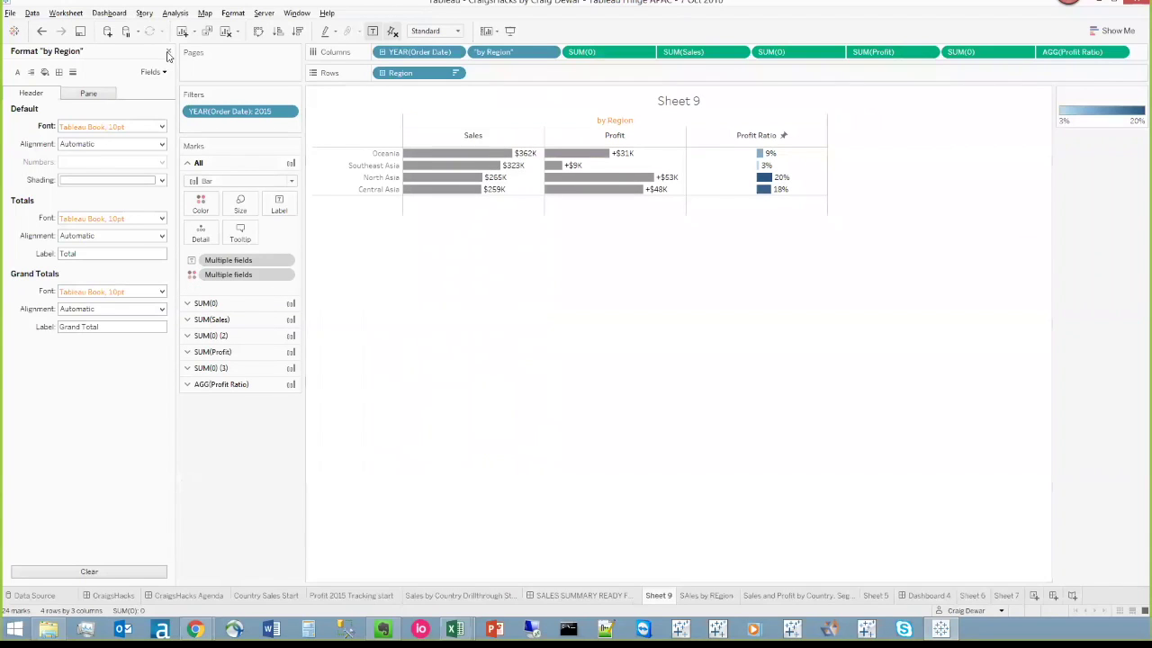
double_click(658, 594)
text(Sales by Cat)
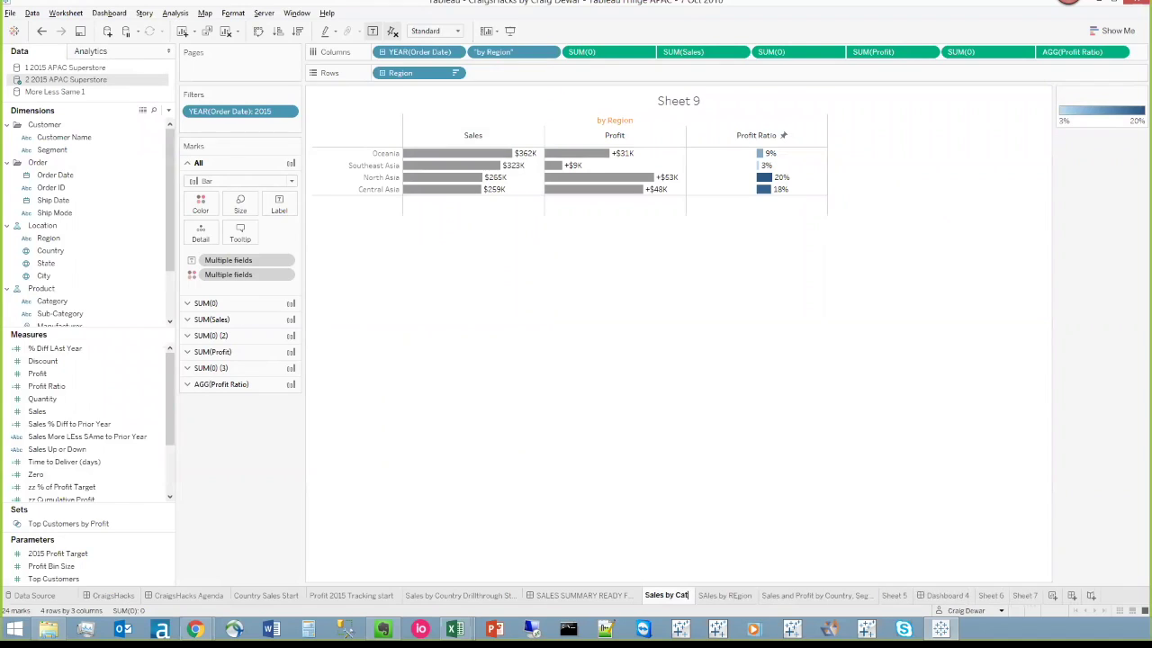
key(Return)
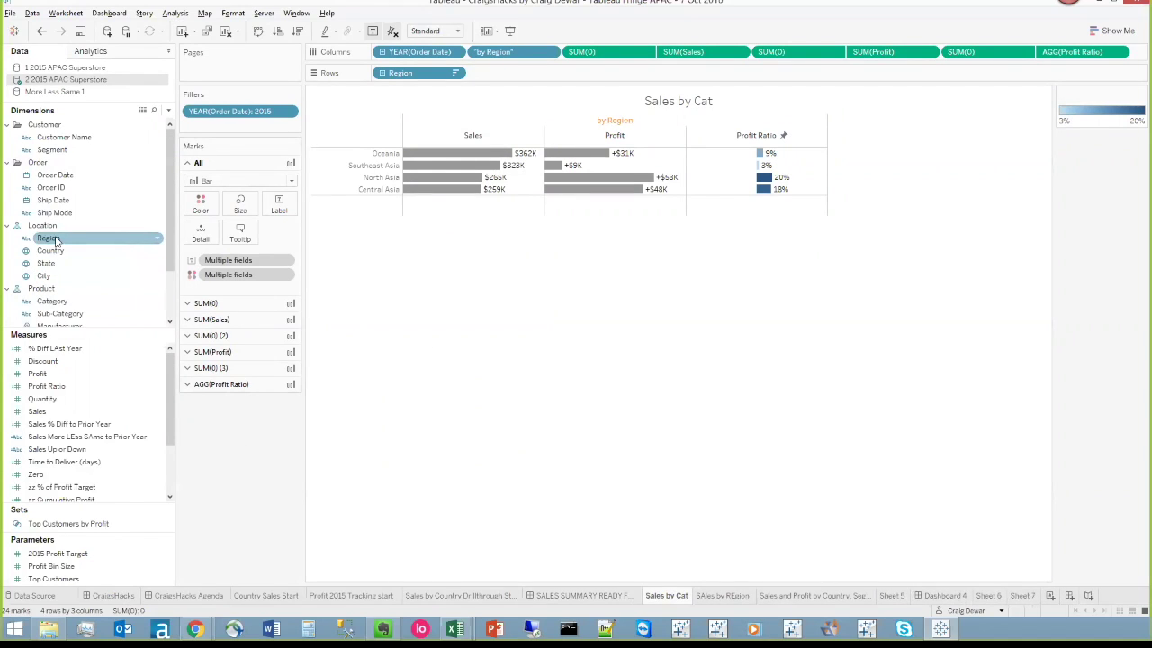
Replace Region with Category on Rows, expanded to Sub-Category, and sort the sub-categories by Sales in descending order.
drag(54, 302, 402, 79)
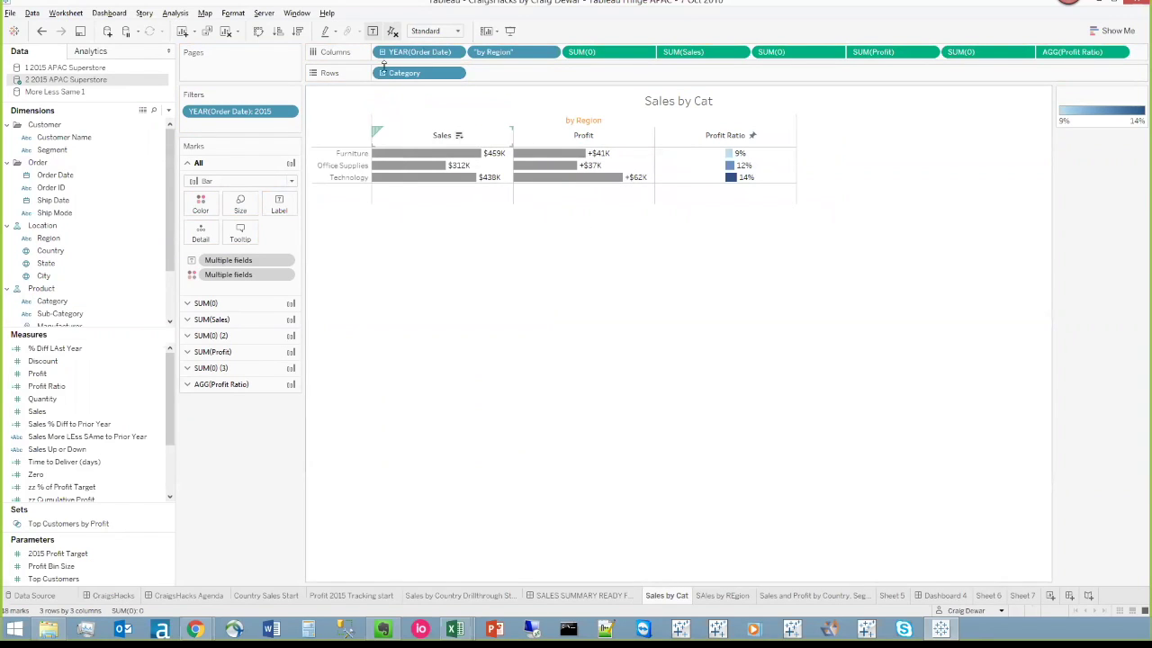
click(381, 73)
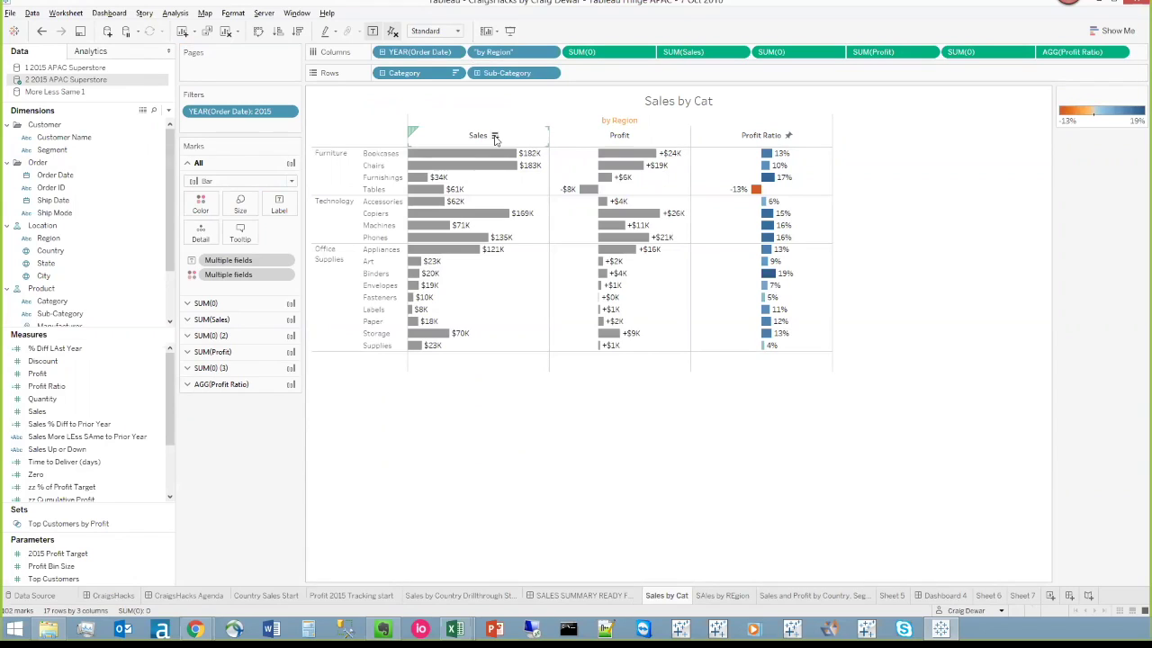
click(494, 137)
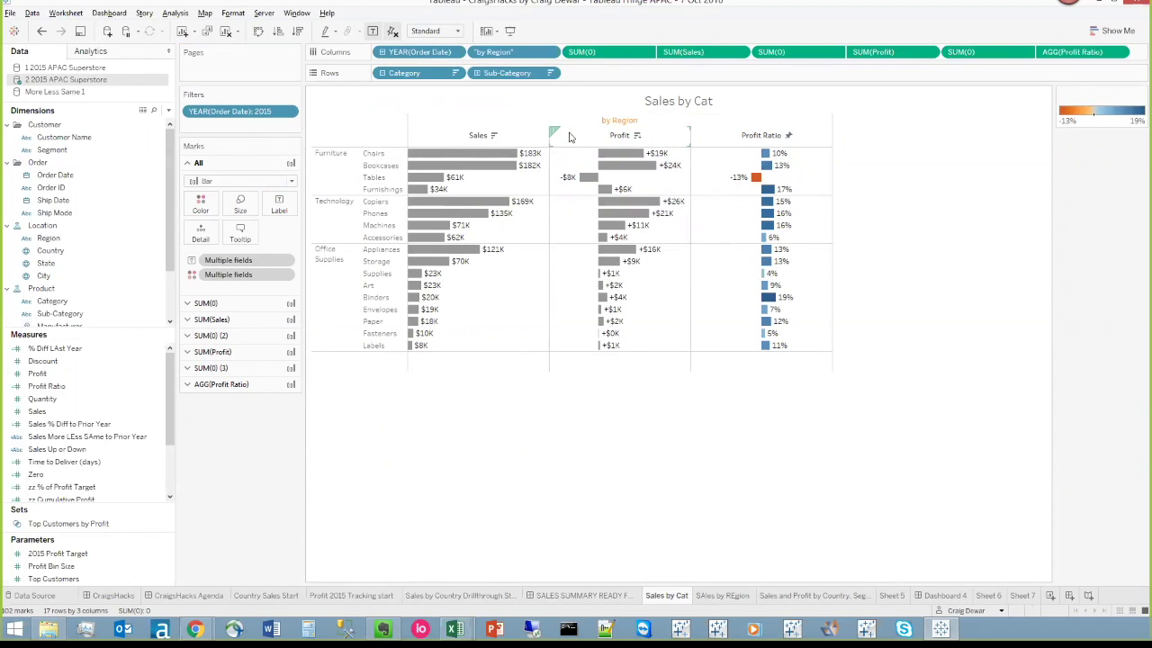
Hide the measure axis headers in the Sales by Cat sheet and change the column label to "by Category".
right_click(569, 140)
click(618, 264)
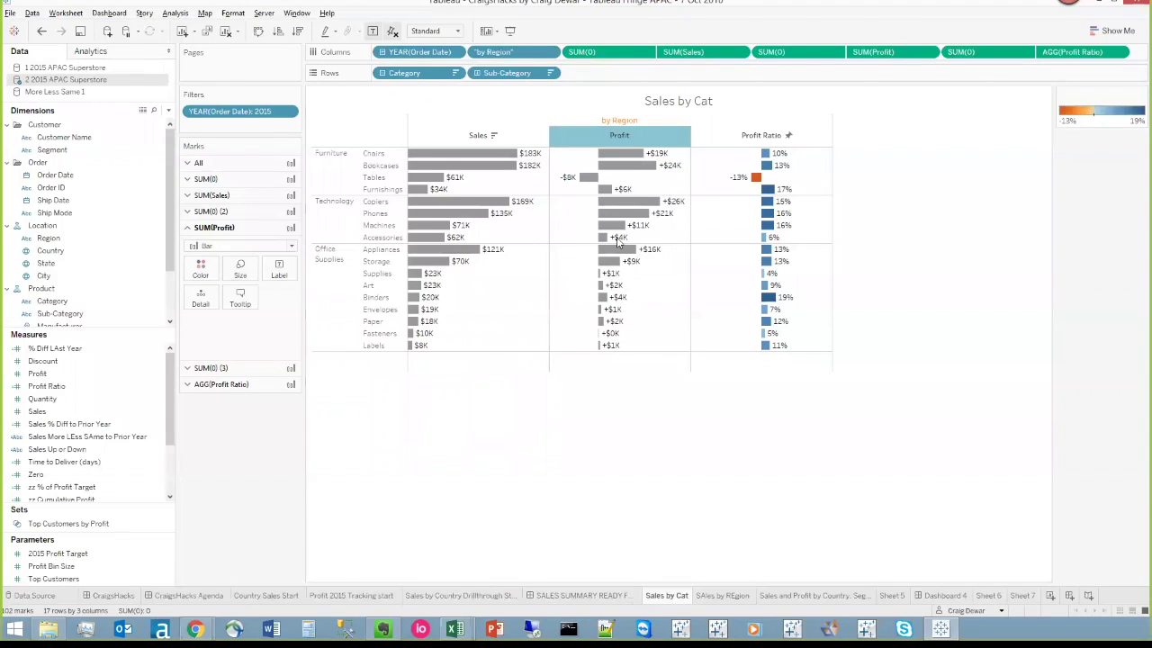
double_click(501, 51)
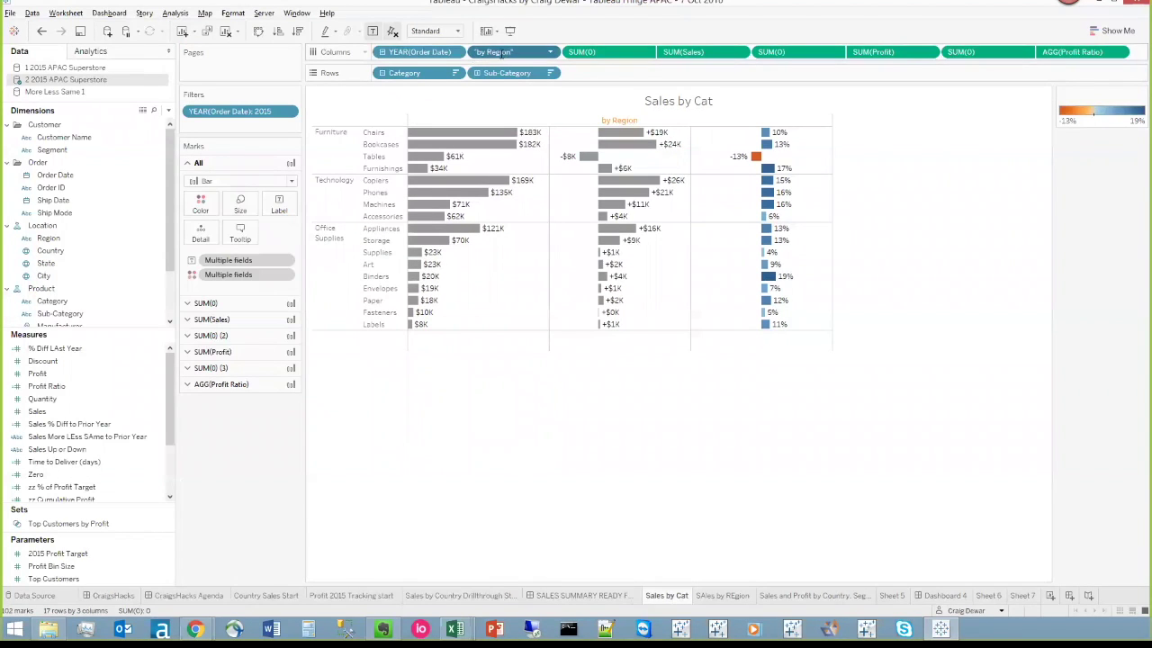
drag(507, 51, 486, 53)
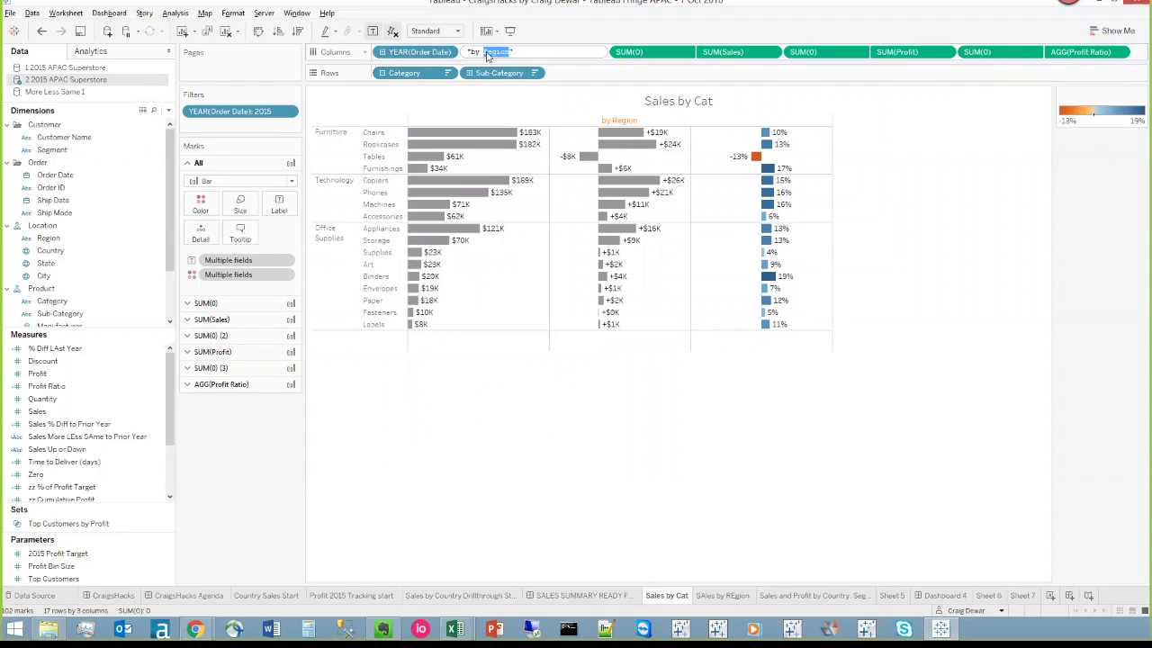
text(Cat)
On the sales summary dashboard, select Central Asia and place the Sales by Cat sheet below the country view.
click(585, 594)
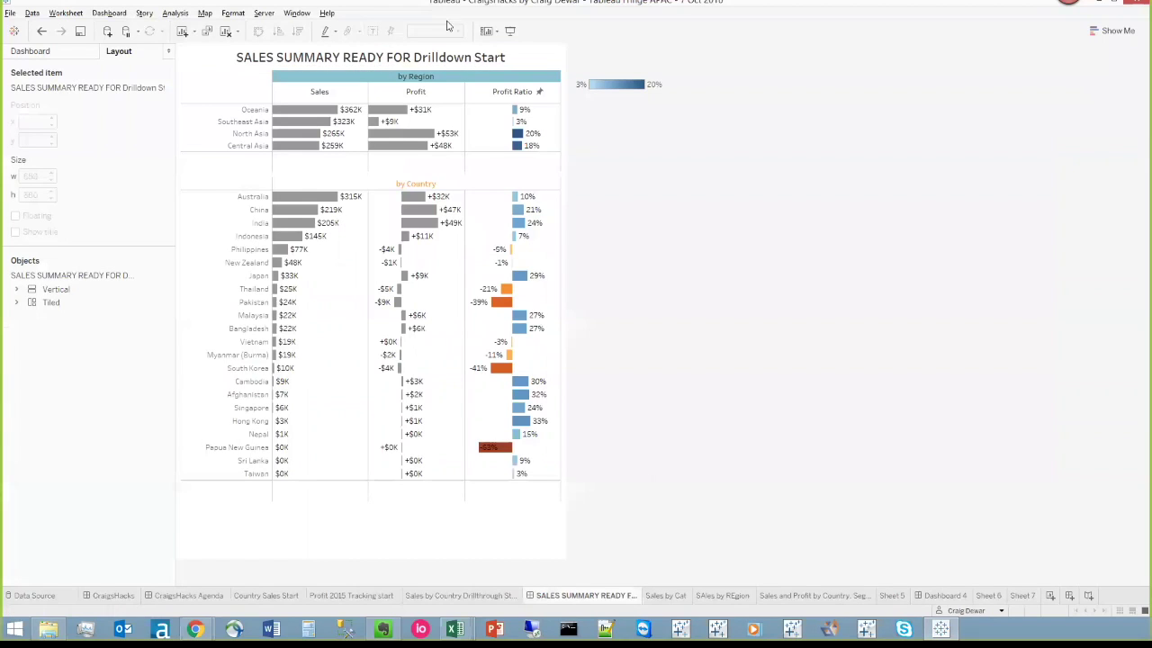
click(441, 80)
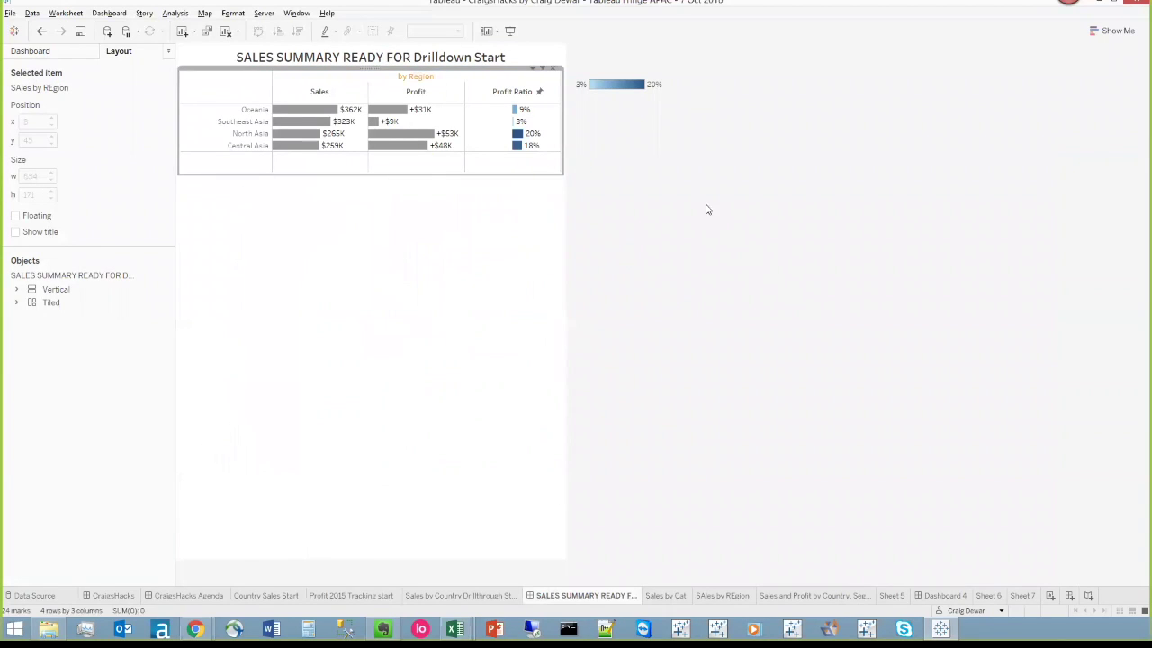
click(241, 146)
click(31, 51)
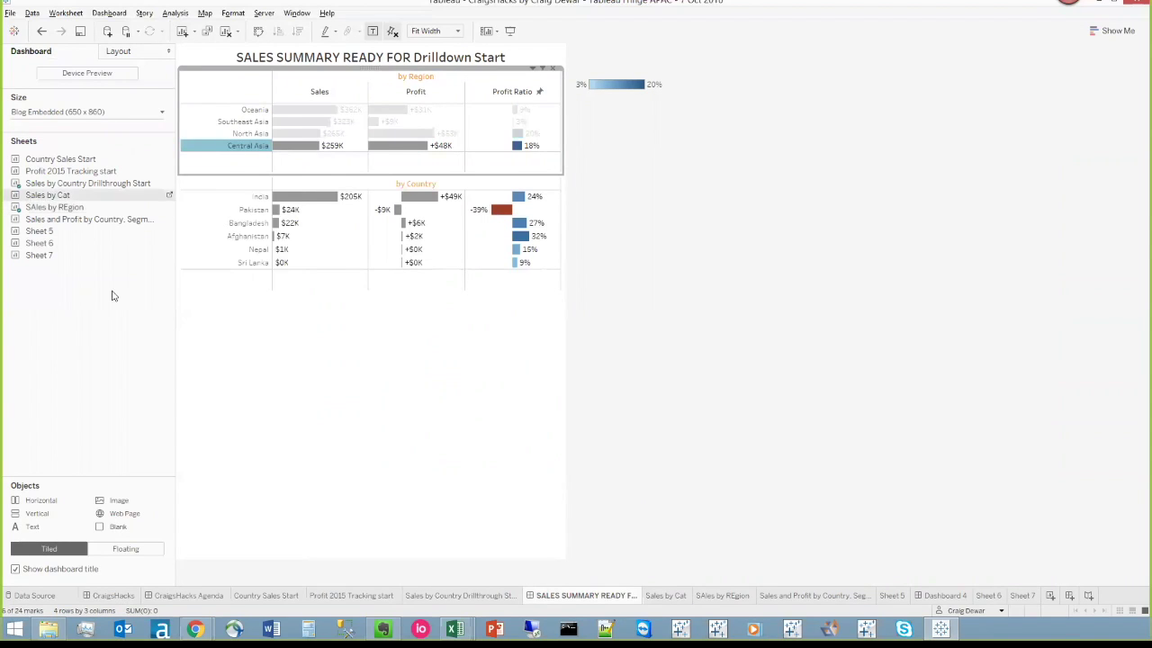
drag(54, 207, 317, 293)
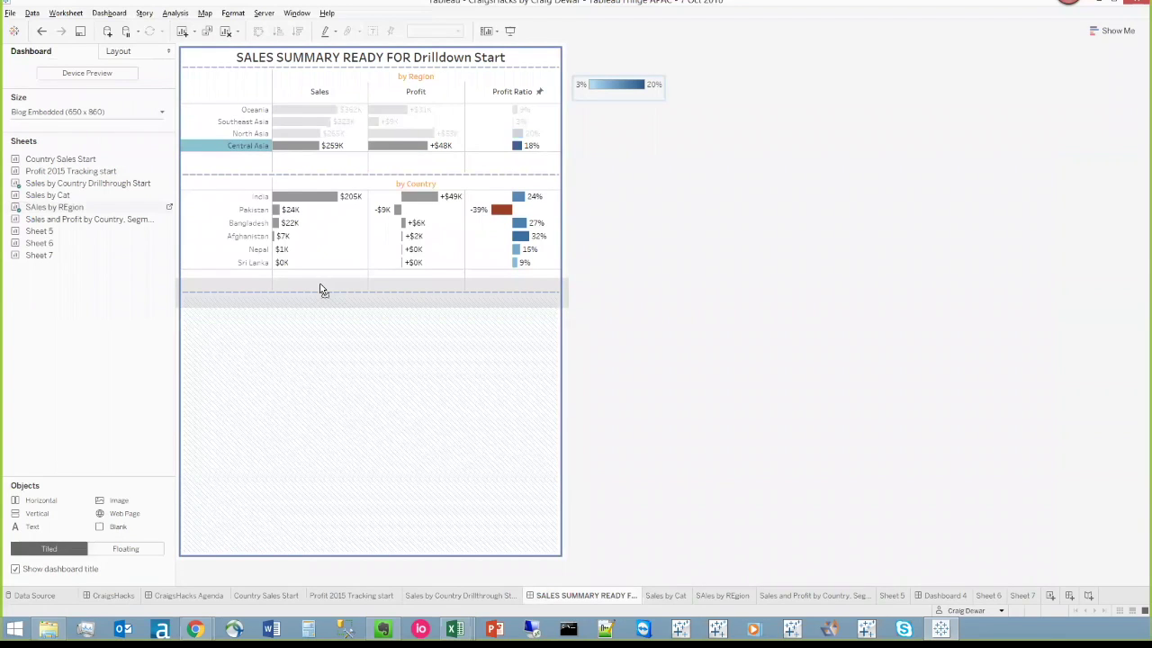
drag(322, 288, 320, 289)
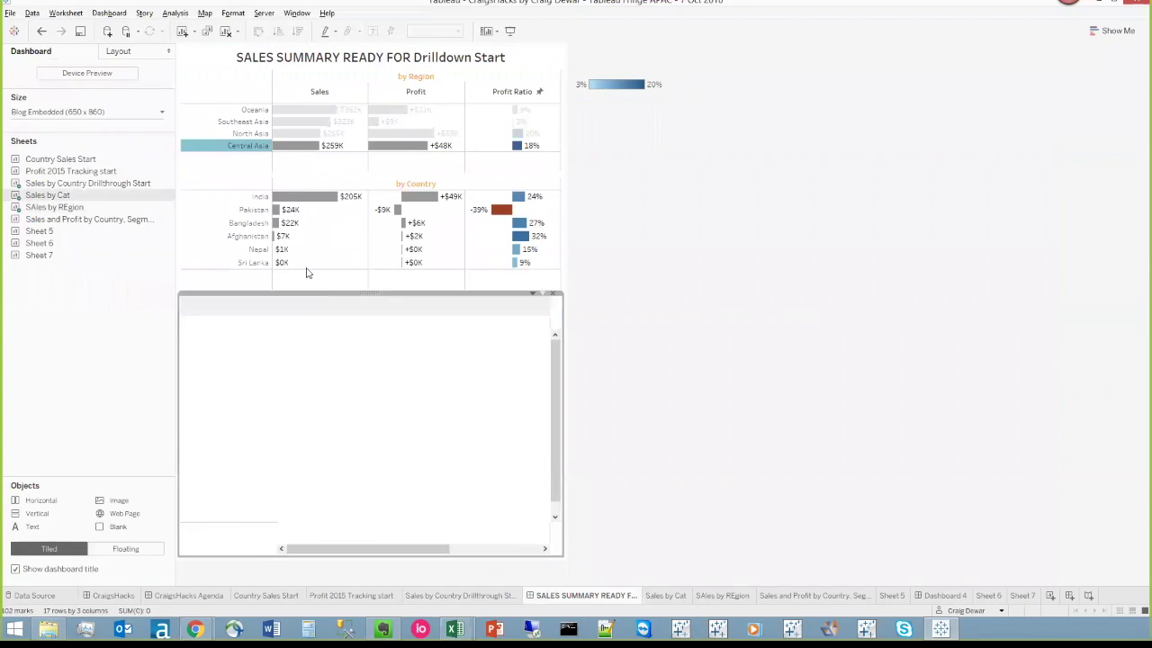
Set the category view on the dashboard to Fit Width and hide its title.
click(532, 294)
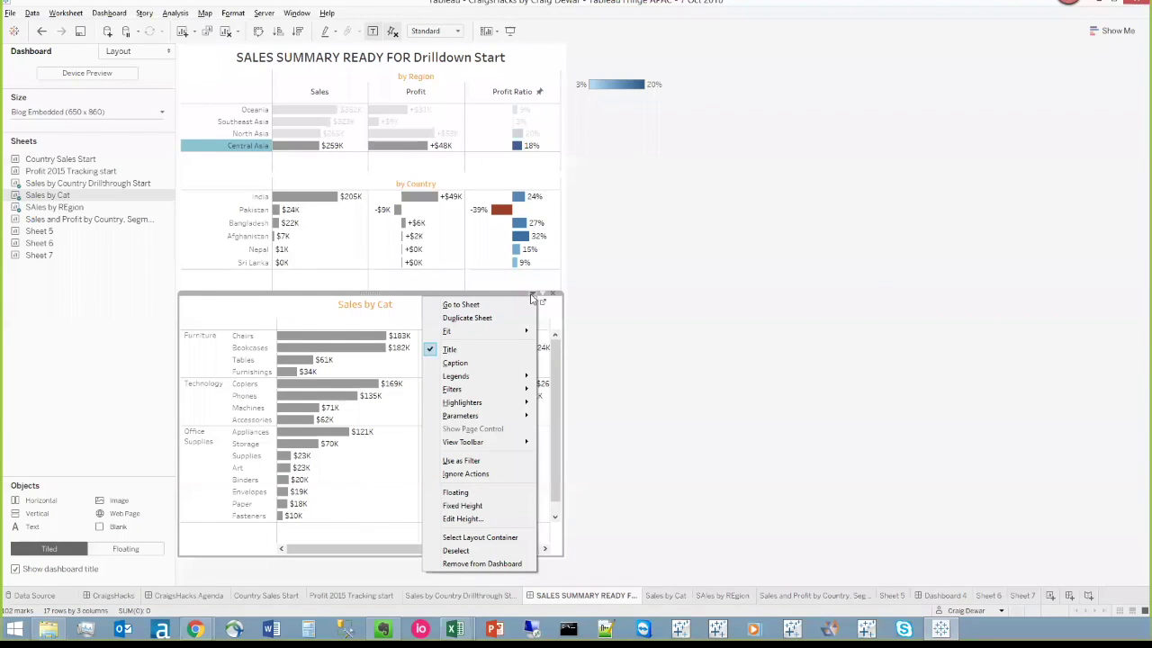
click(468, 481)
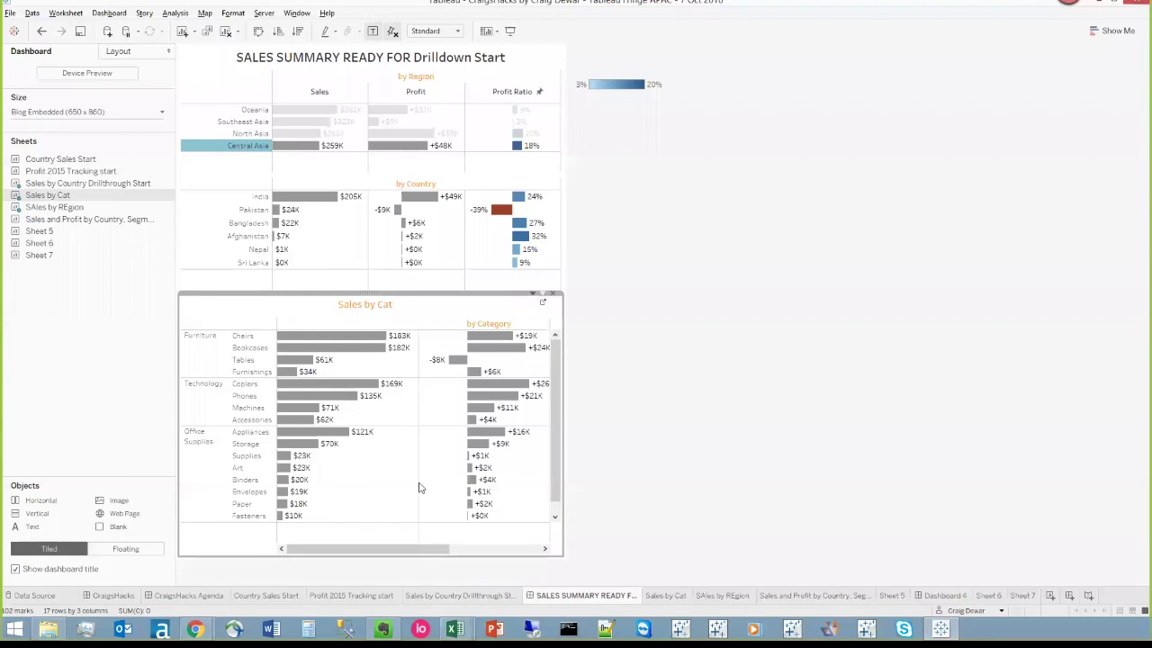
click(438, 32)
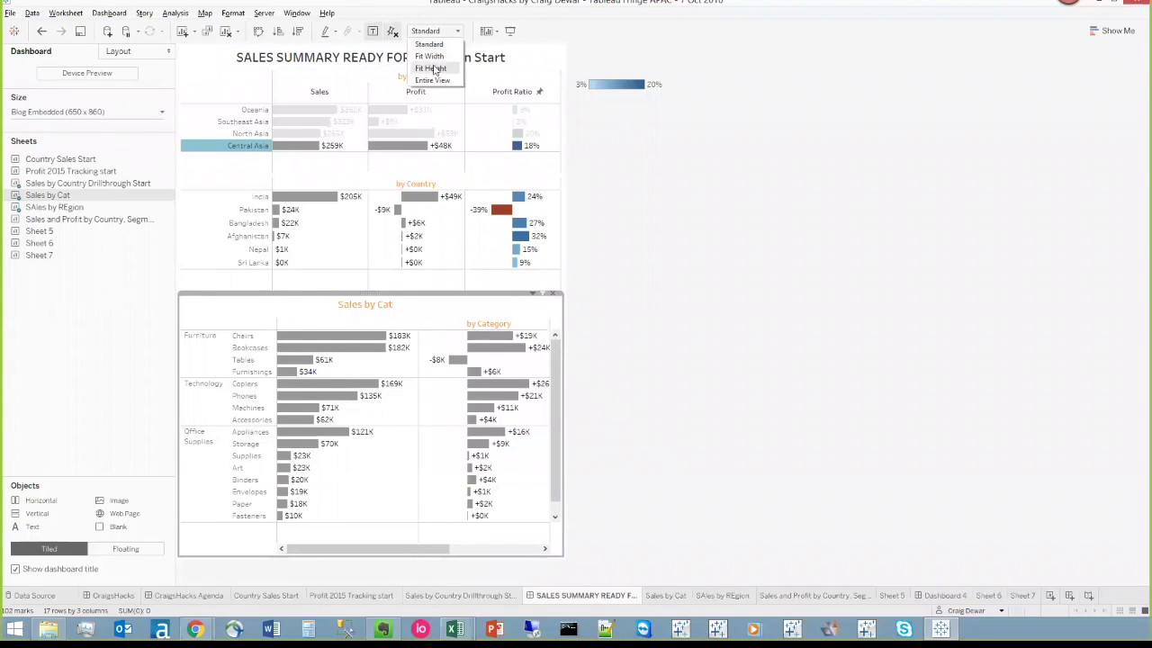
click(432, 56)
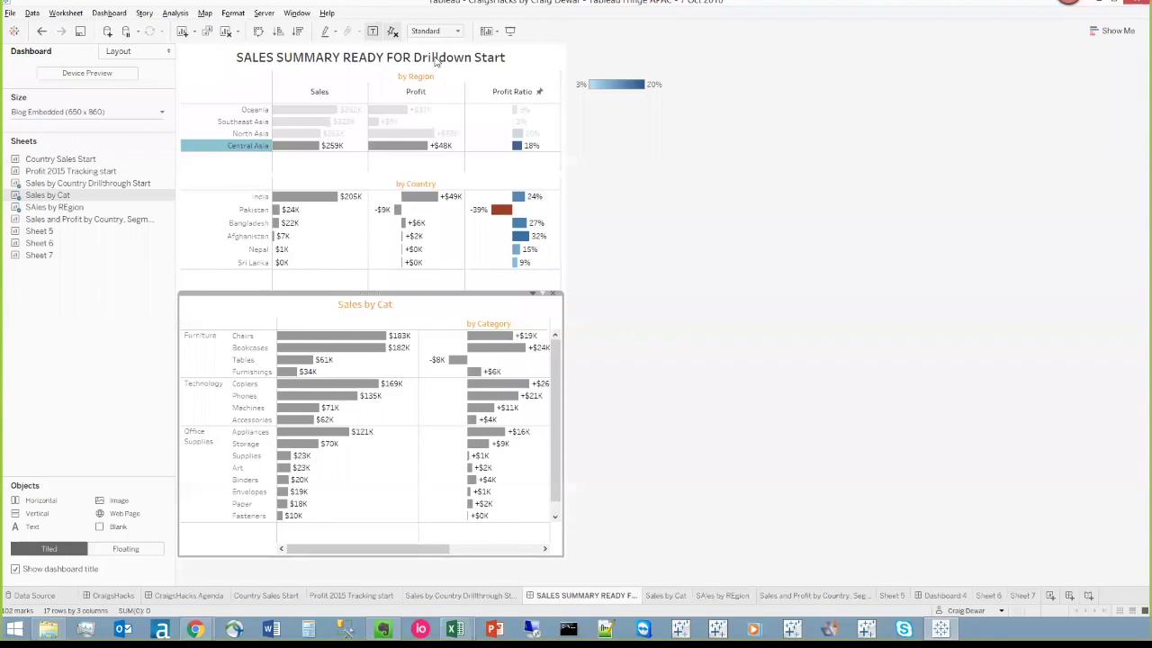
click(535, 294)
click(696, 288)
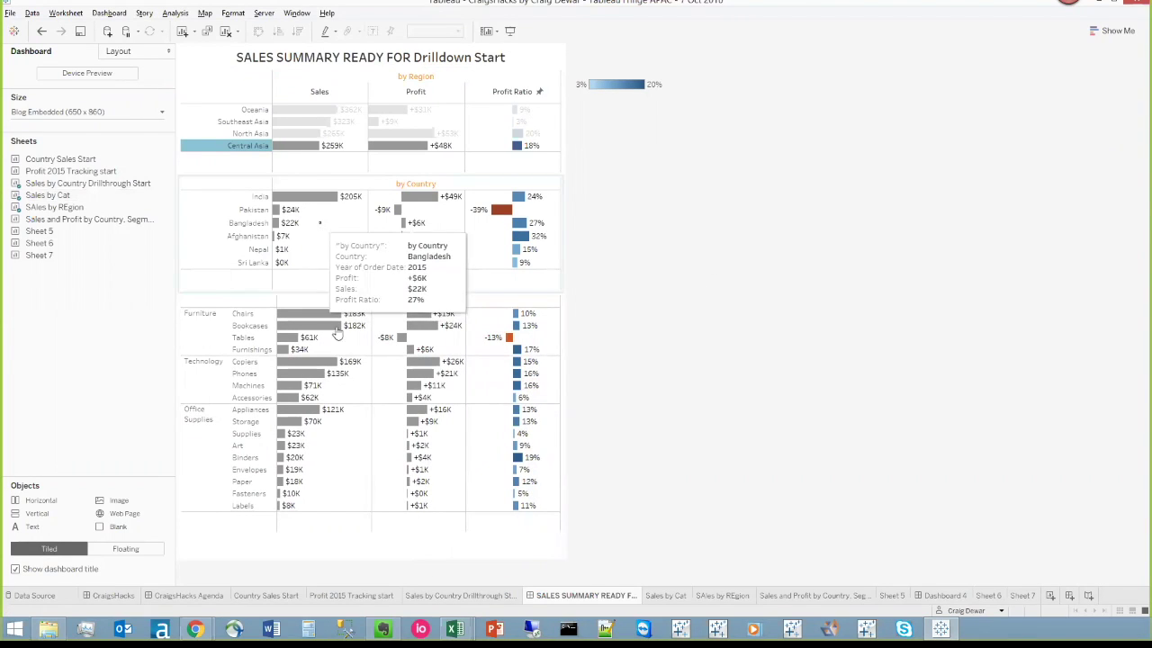
Add a dashboard filter action named "Sho Cat".
click(109, 12)
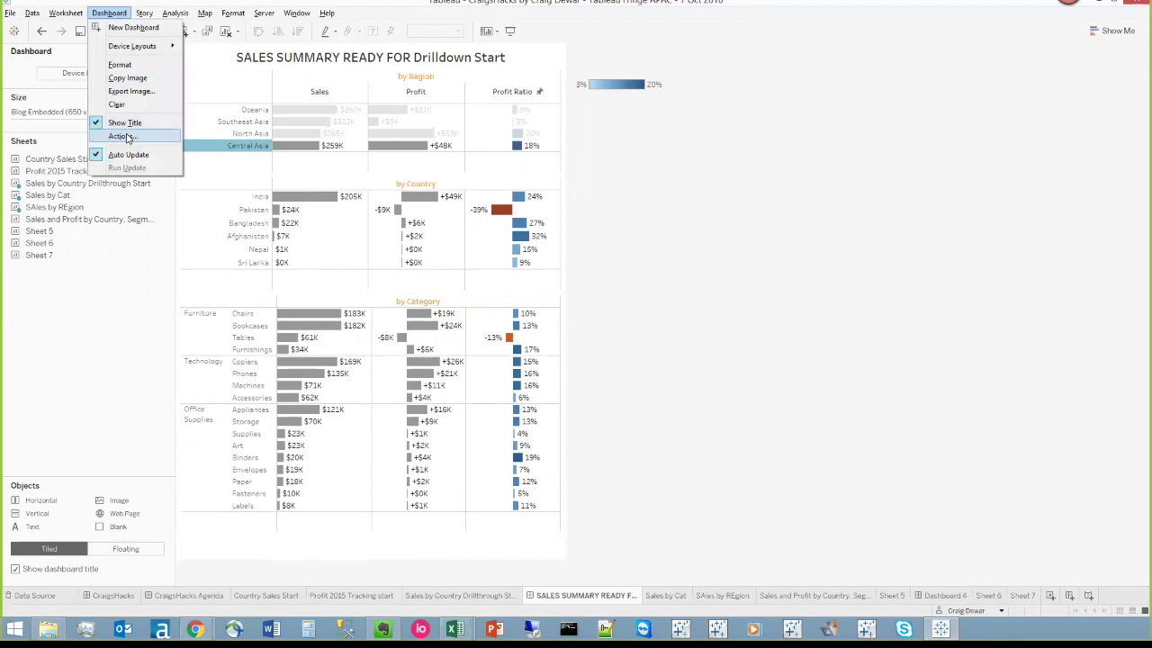
click(124, 136)
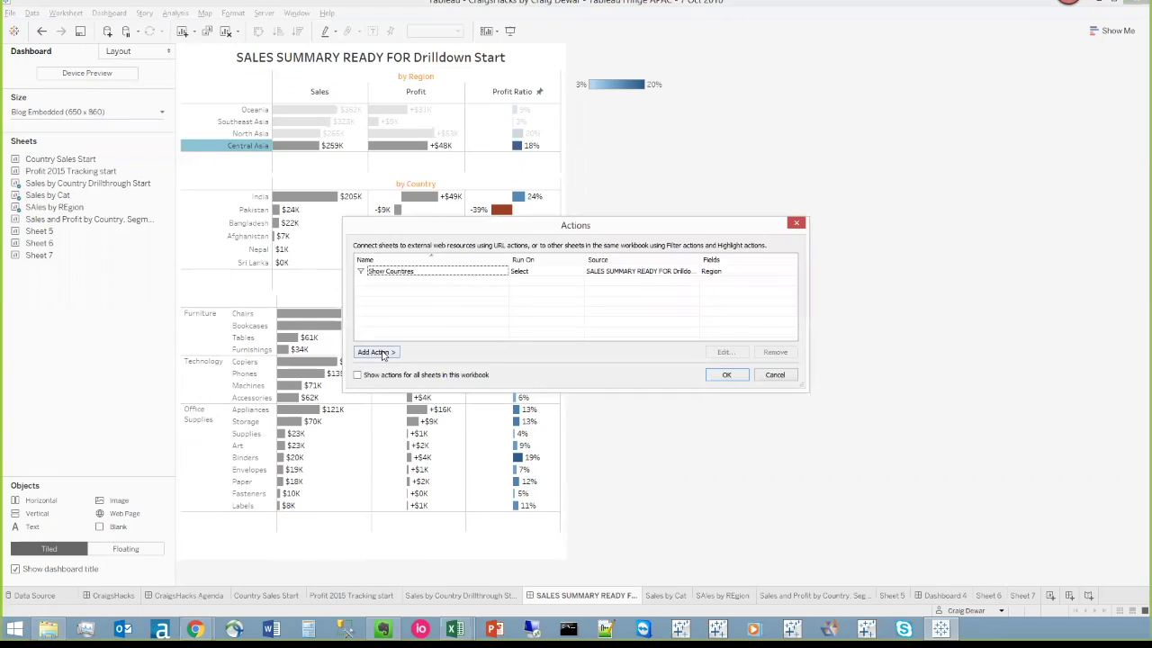
click(379, 352)
click(443, 352)
text(Sho)
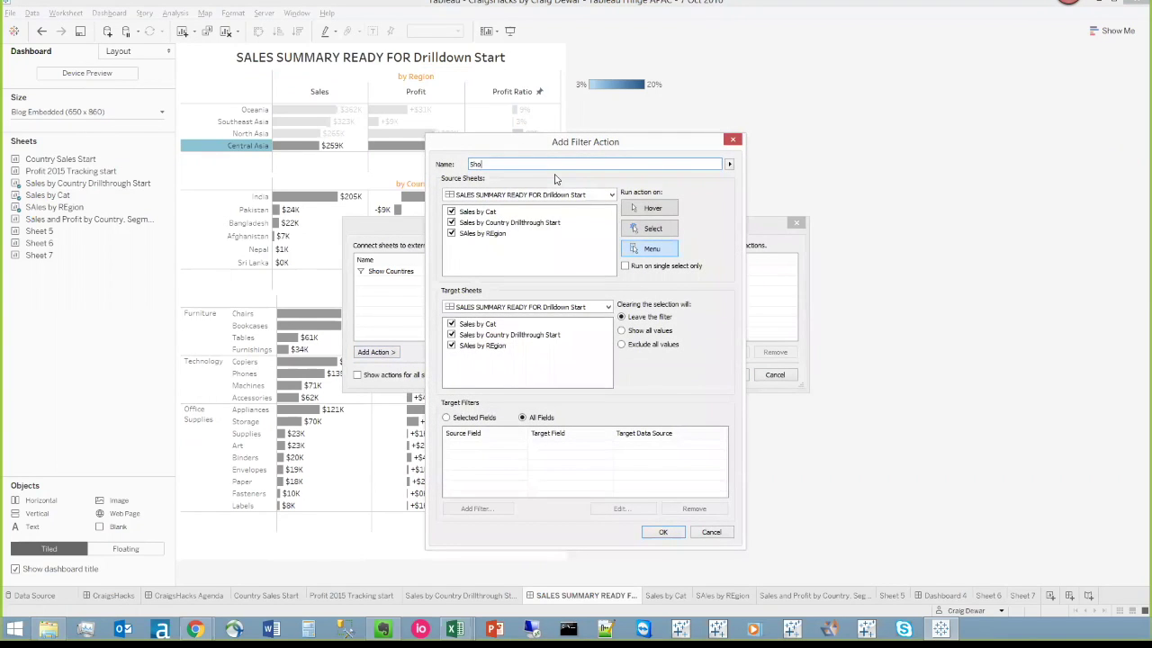
text( Cat)
Make the action run on Select from Sales by Country Drillthrough Start to Sales by Cat only, excluding all values when cleared.
click(452, 212)
click(451, 234)
click(451, 335)
click(451, 346)
click(655, 227)
click(662, 333)
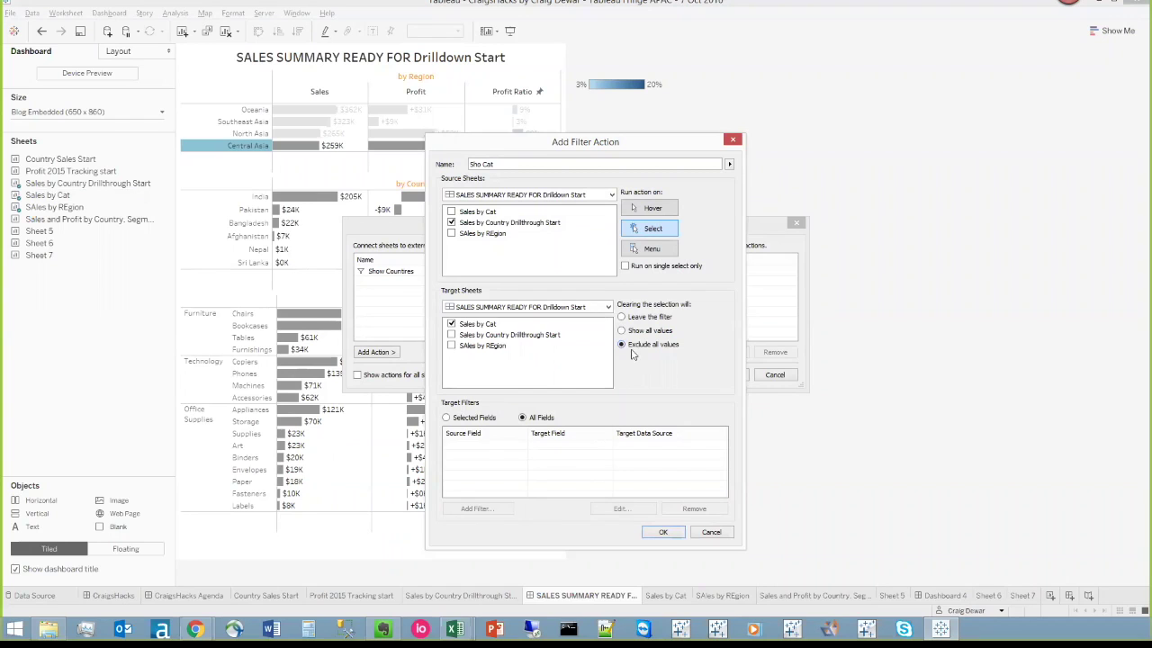
Limit the action to selected fields with Country as the target filter, and save the dashboard actions.
click(447, 418)
click(491, 510)
click(536, 328)
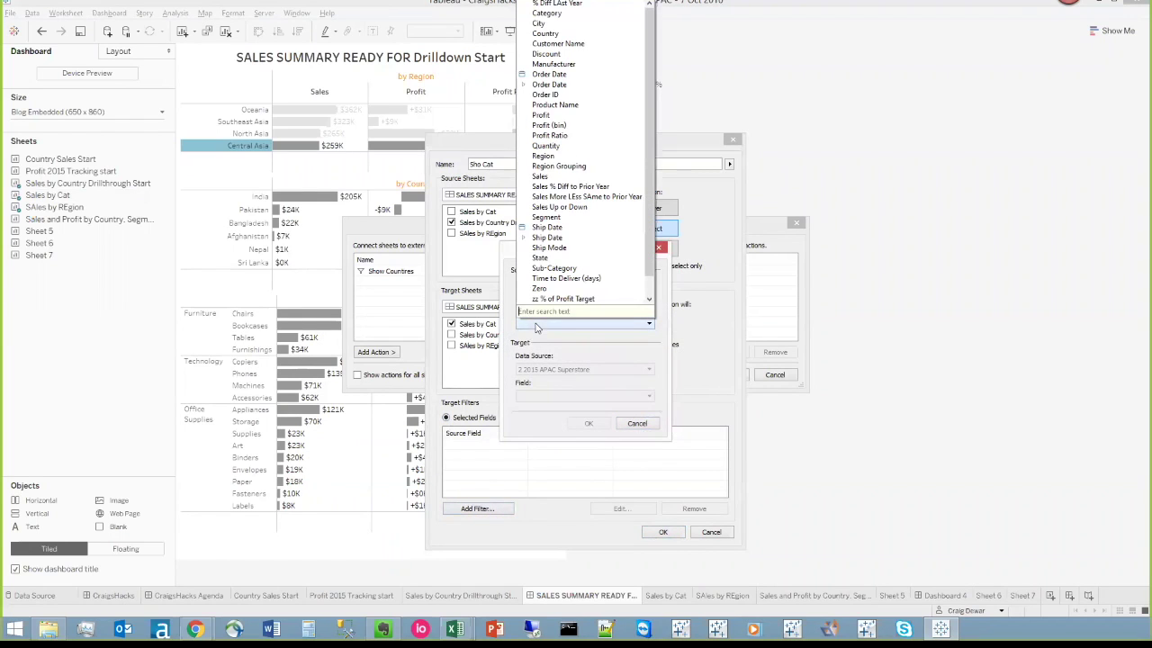
text(coun)
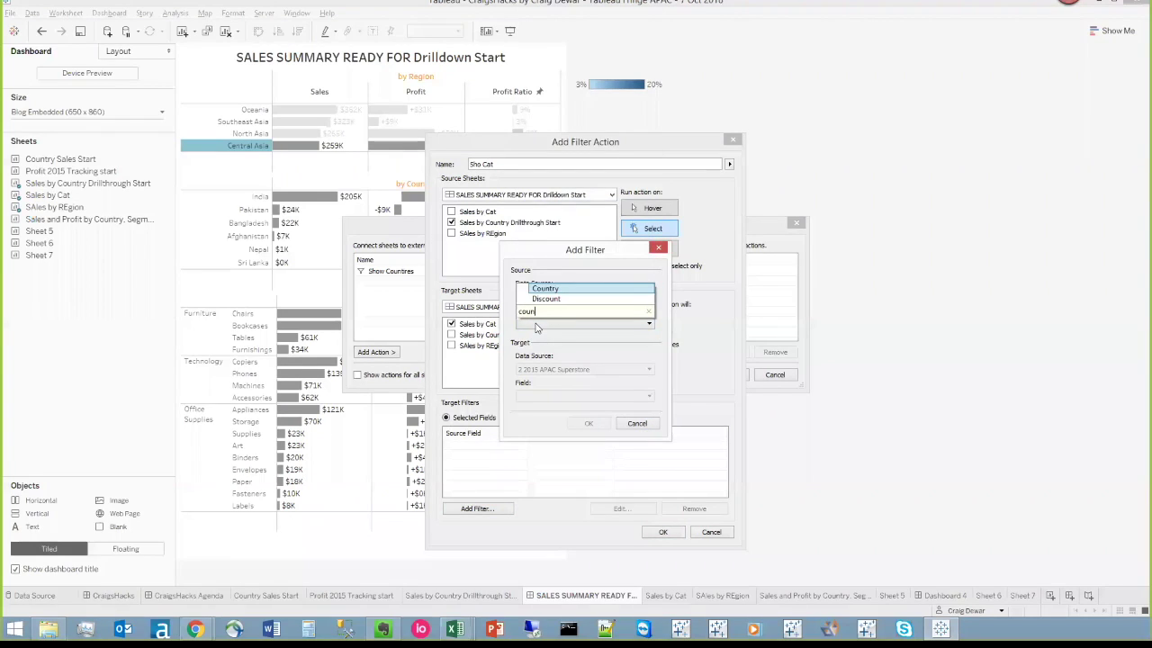
click(563, 289)
click(589, 423)
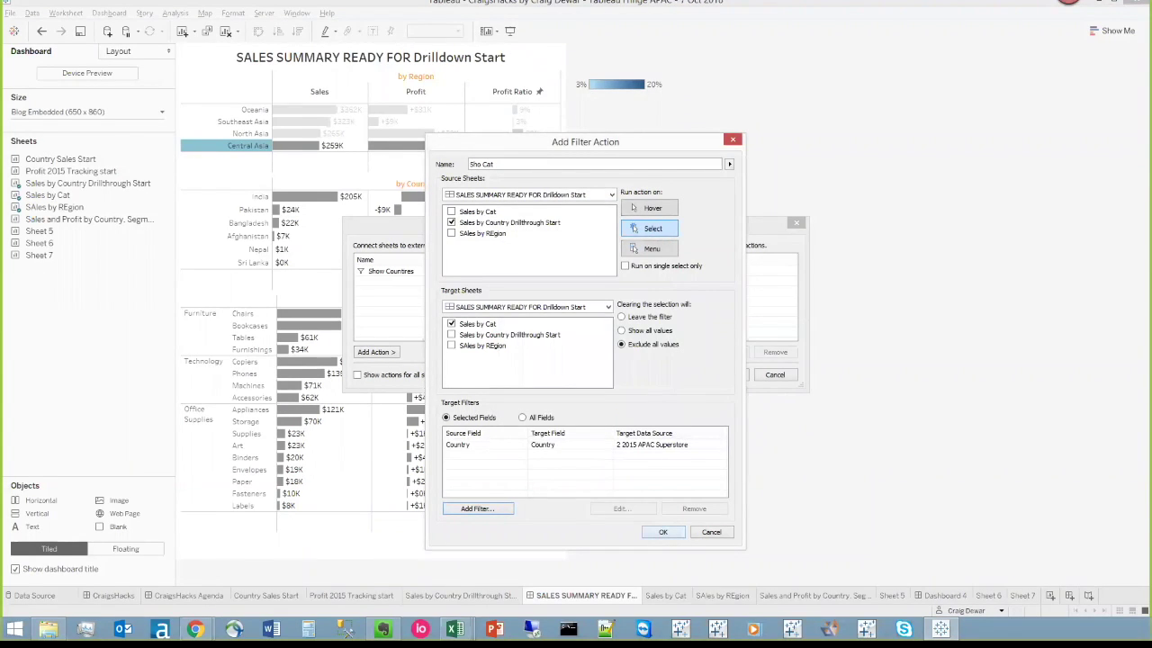
click(662, 532)
click(724, 380)
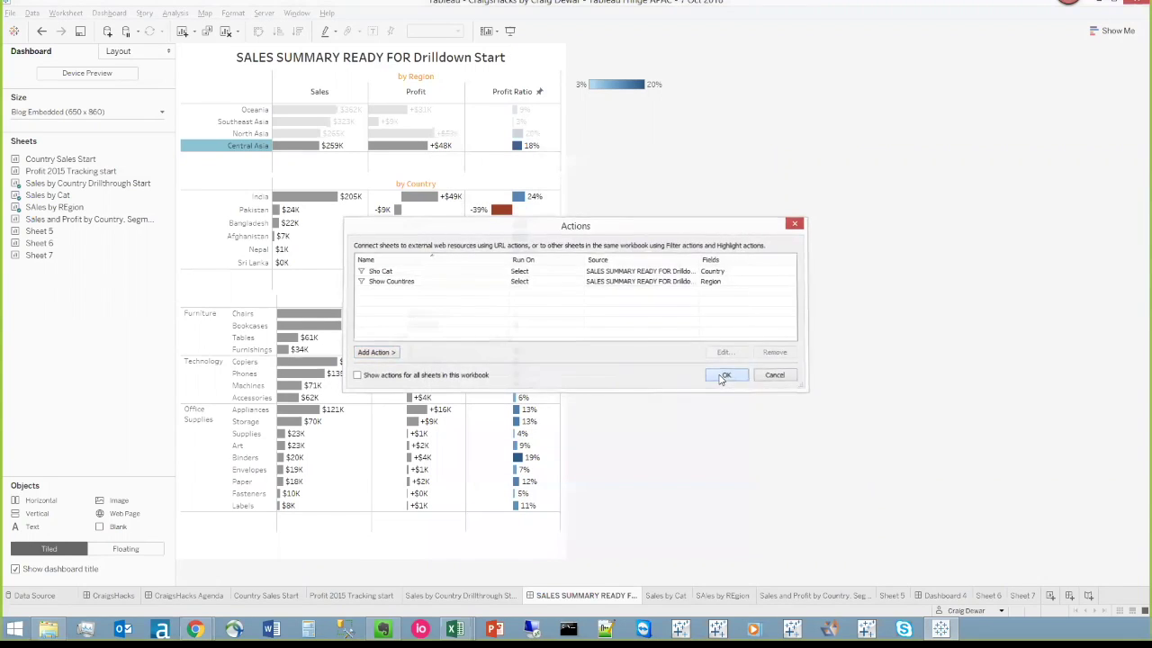
Test the new drilldown by clearing and reselecting Central Asia and selecting Pakistan in the country view.
click(223, 145)
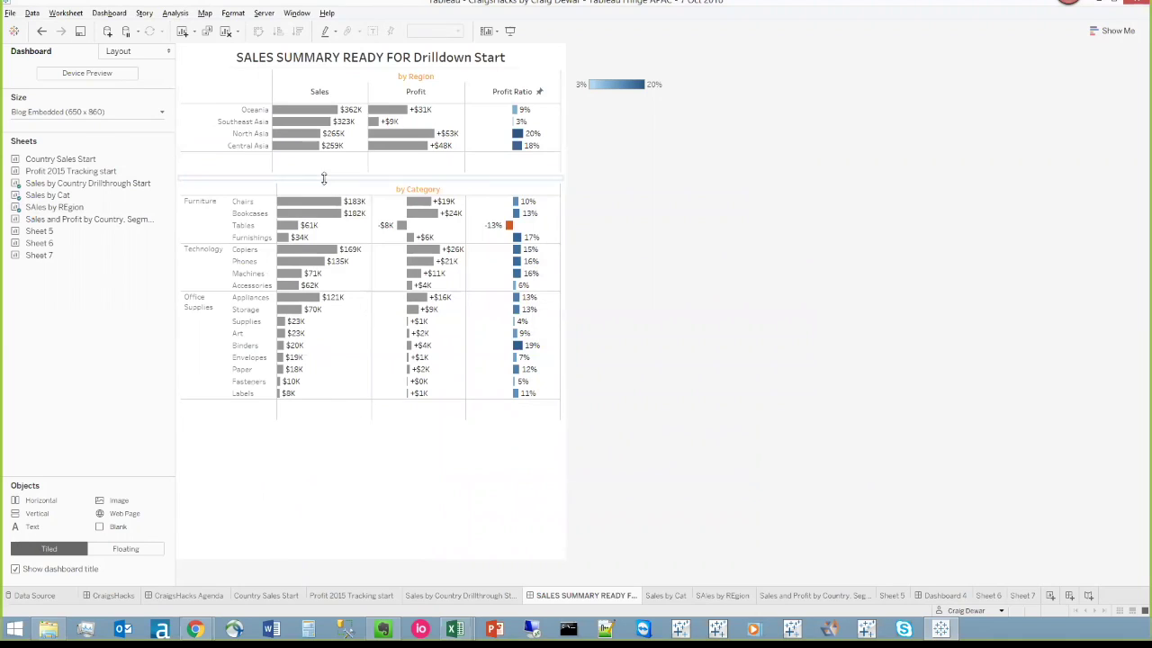
click(222, 148)
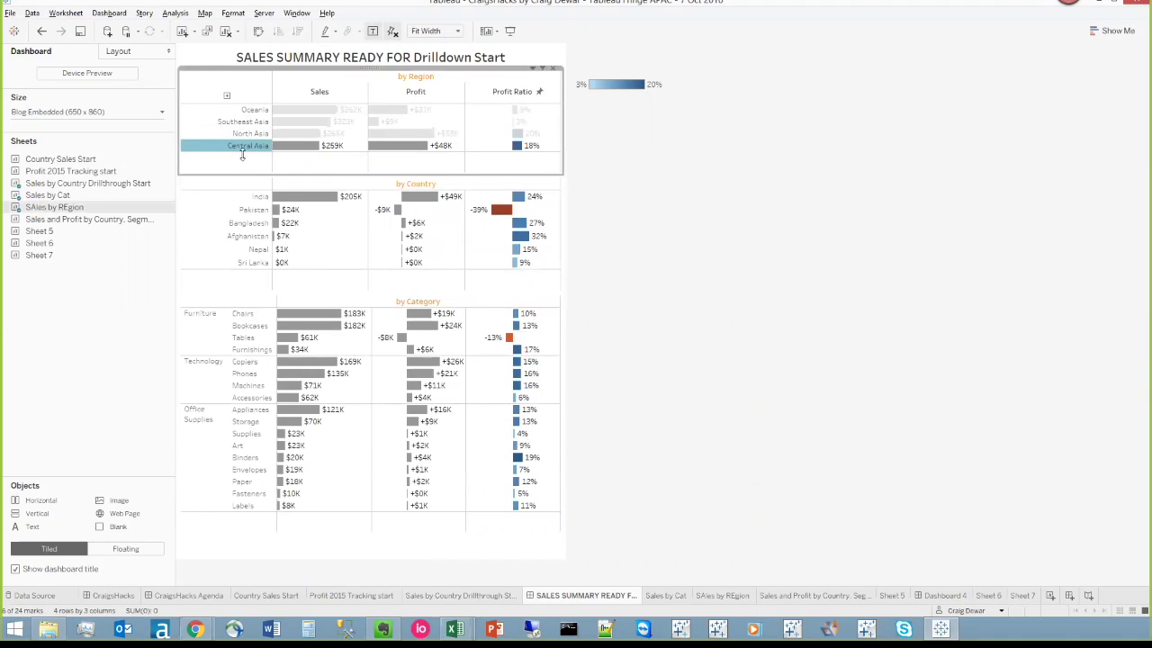
click(241, 213)
click(243, 211)
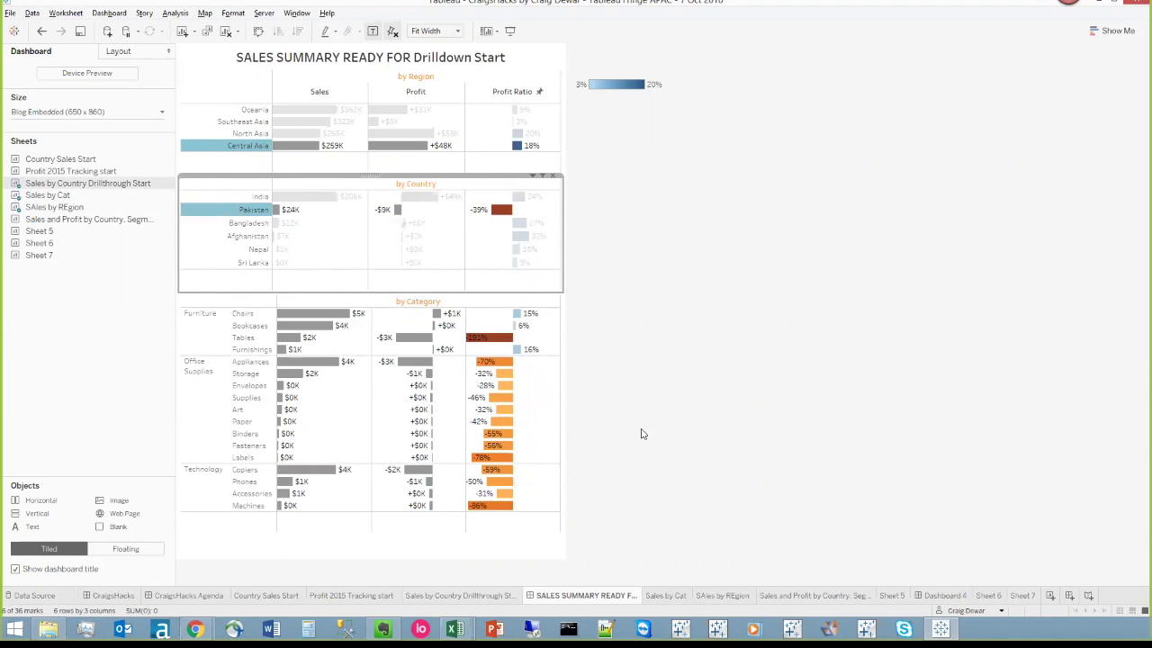
In presentation mode, clear the current drilldown and drill into North Asia and South Korea, and return to editing with the selections cleared.
click(509, 31)
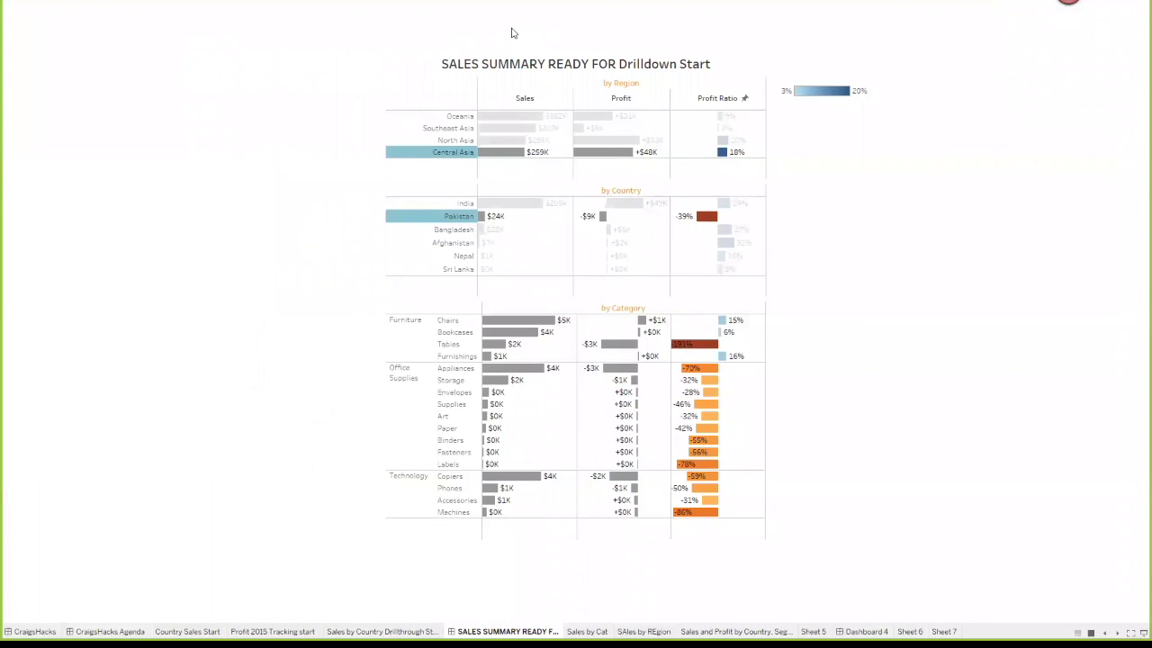
mouse_move(700, 349)
click(372, 239)
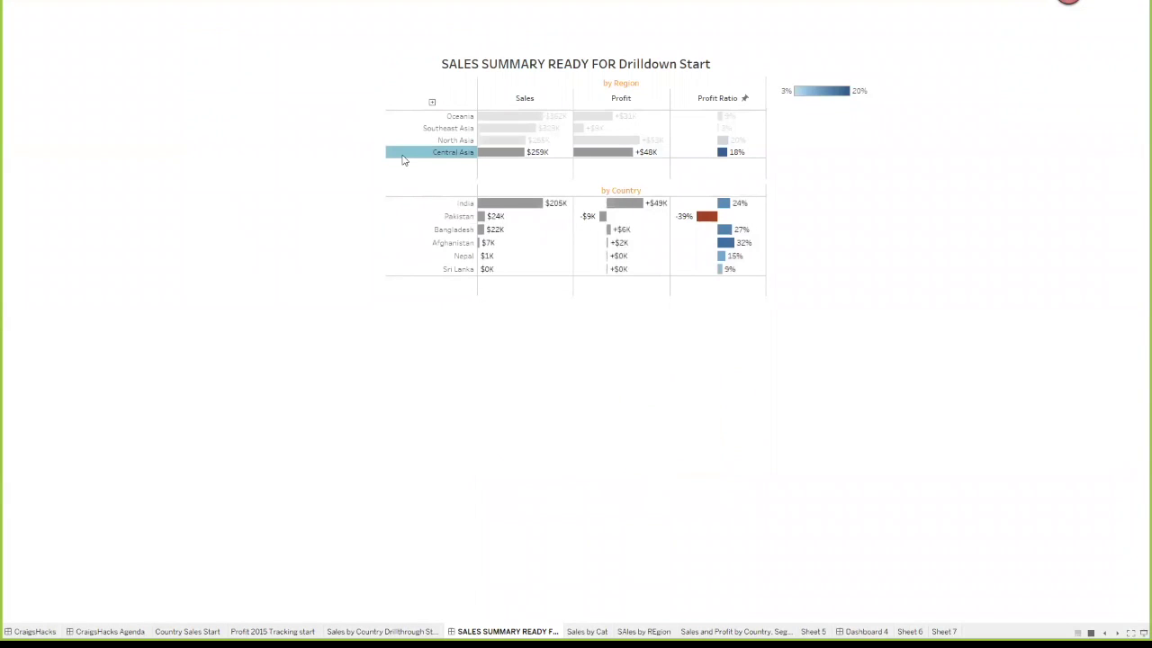
click(299, 220)
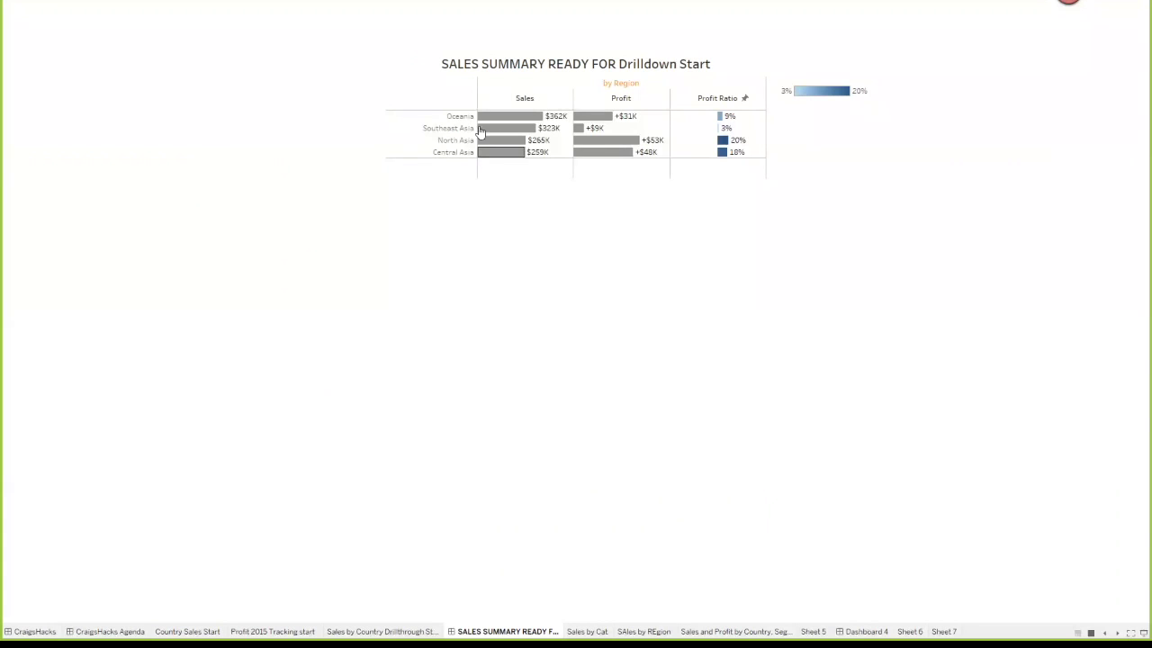
click(417, 201)
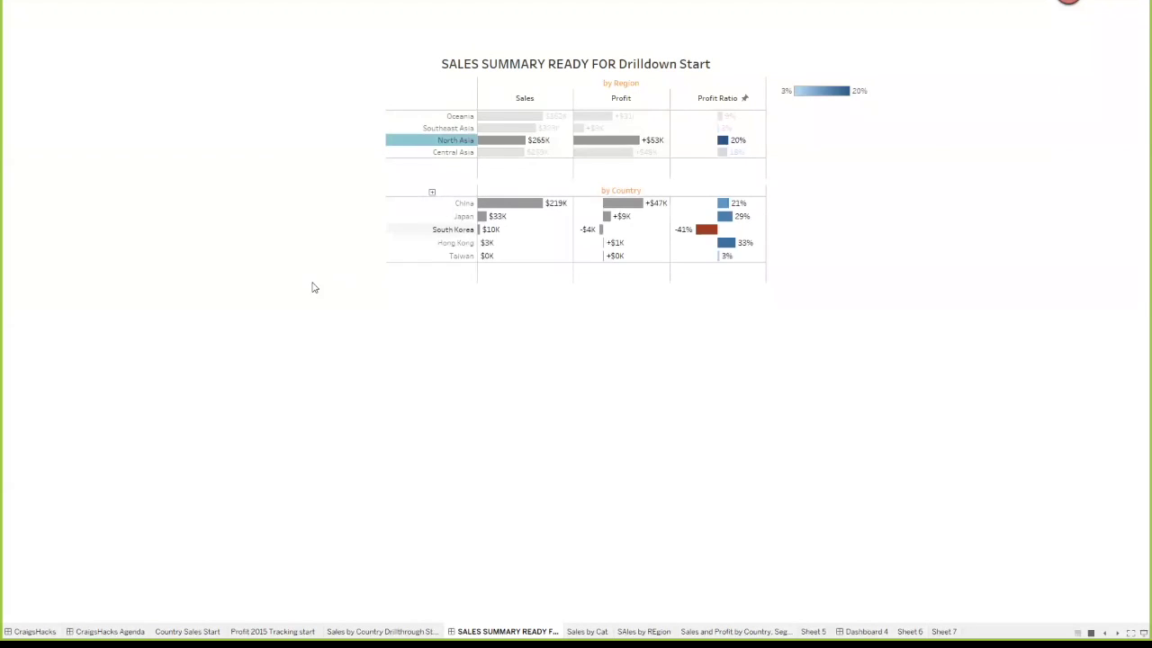
click(314, 290)
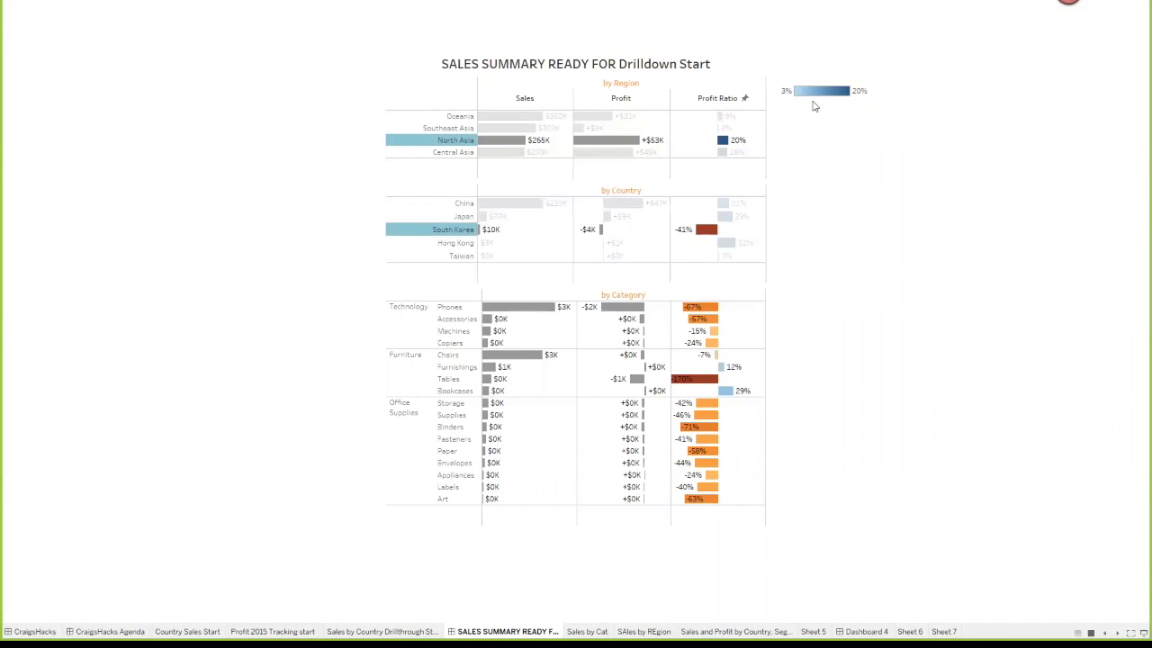
key(Escape)
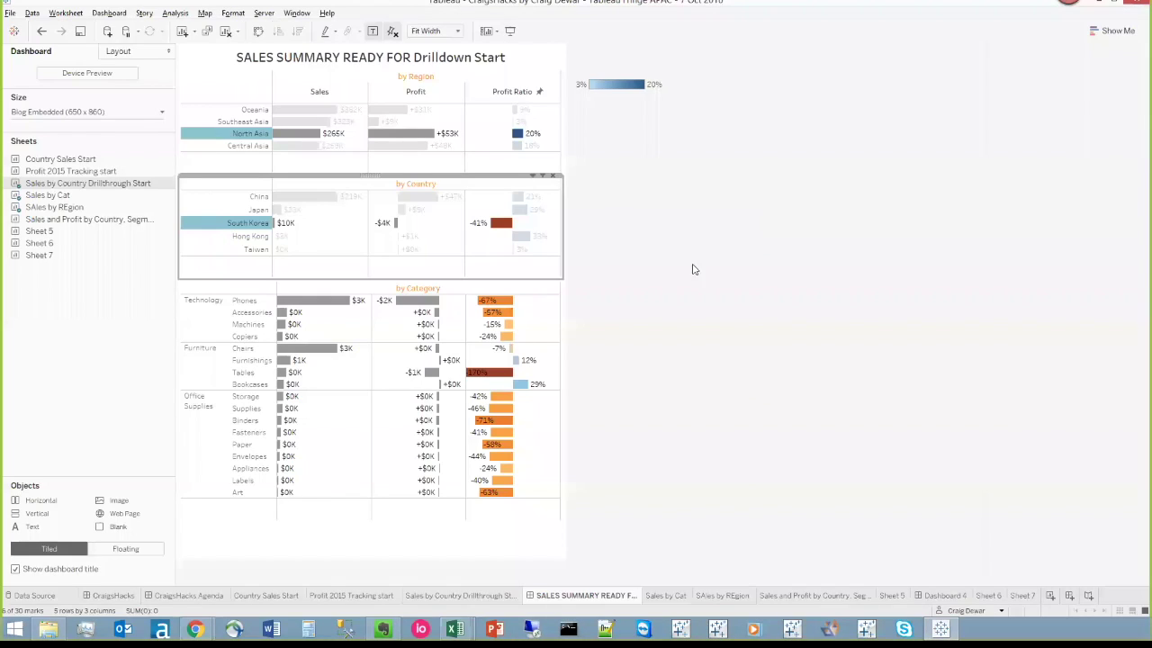
key(Escape)
click(217, 140)
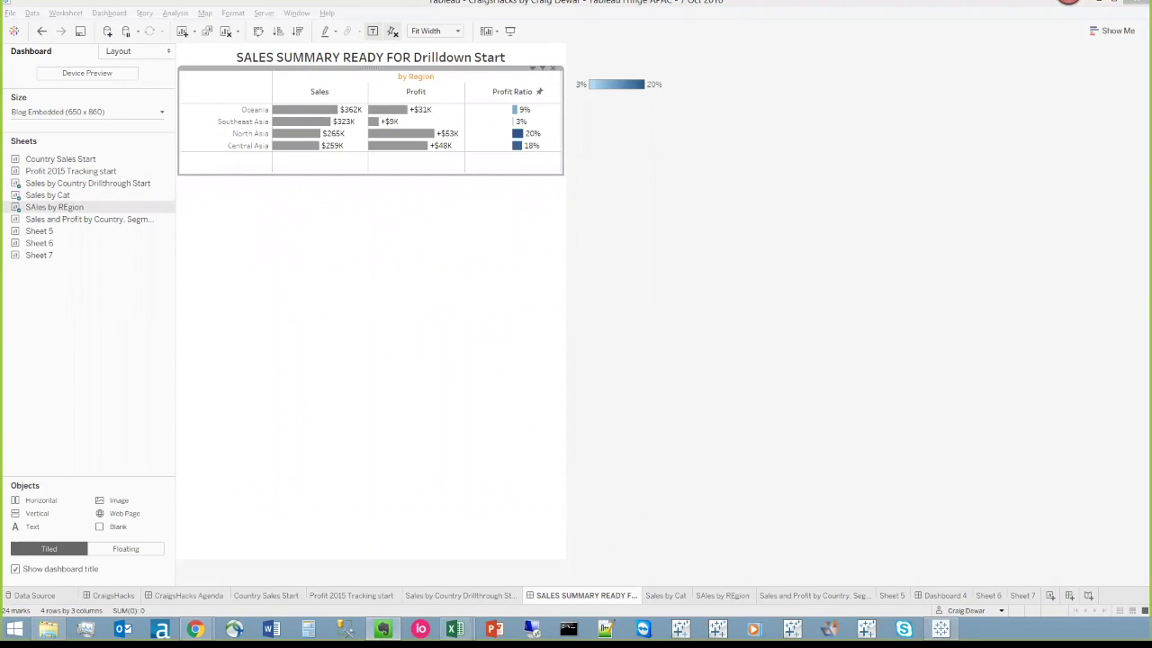
click(720, 219)
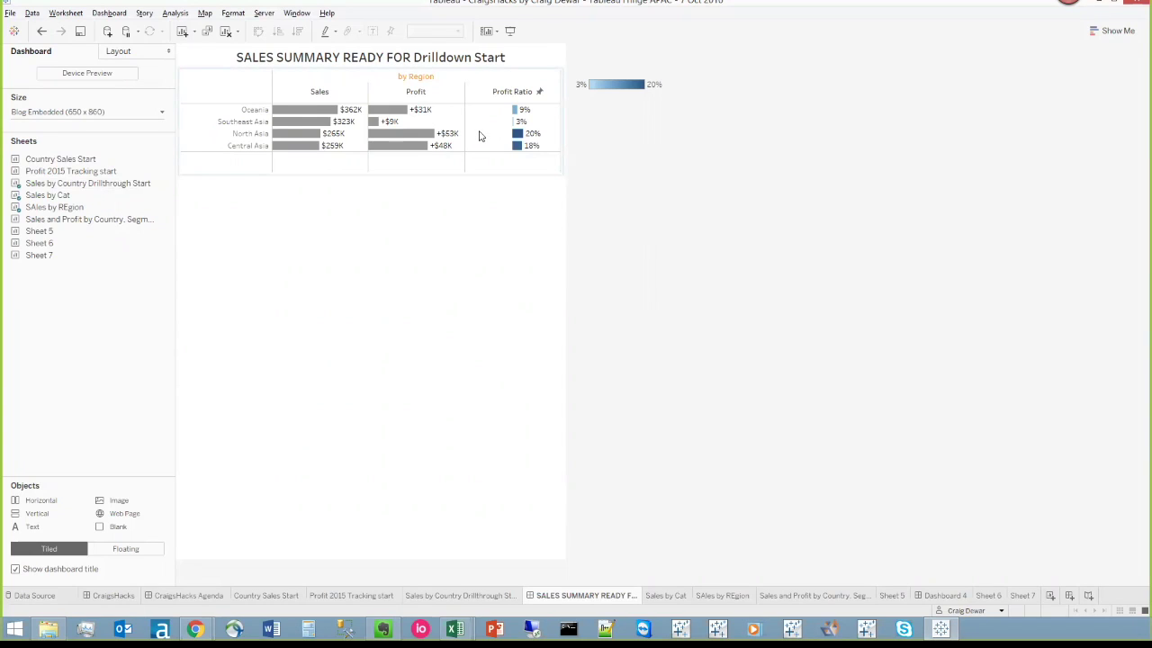
Drill from North Asia into Japan and China on the dashboard, and clear the country and region selections.
click(235, 135)
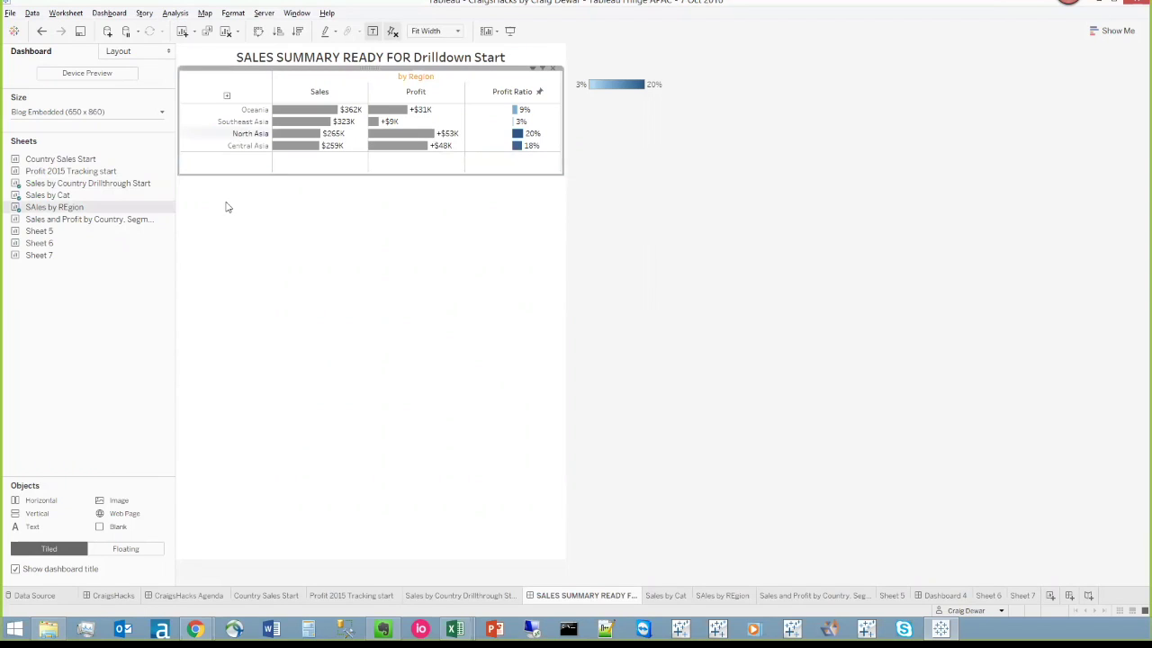
click(242, 134)
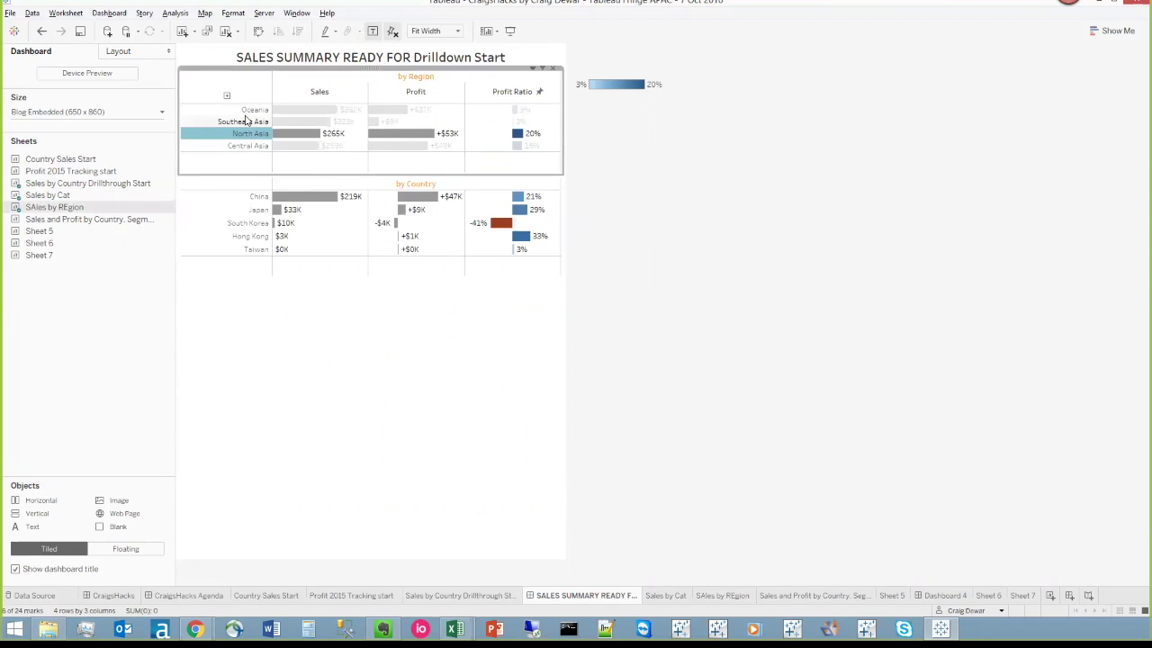
click(239, 214)
click(239, 212)
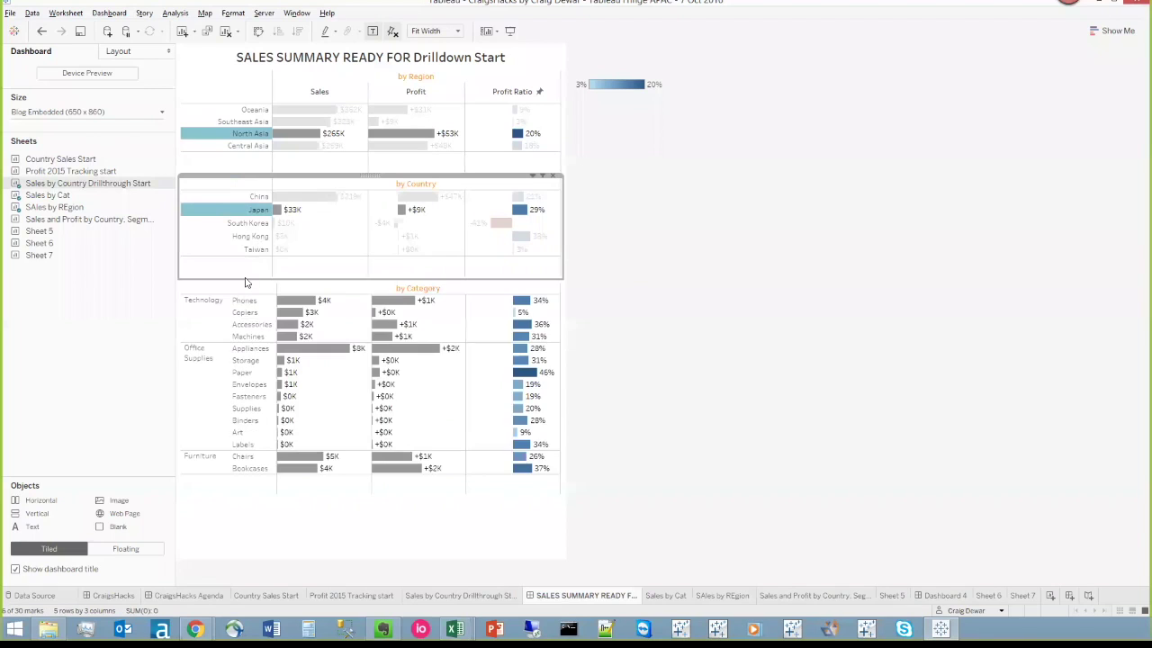
click(245, 199)
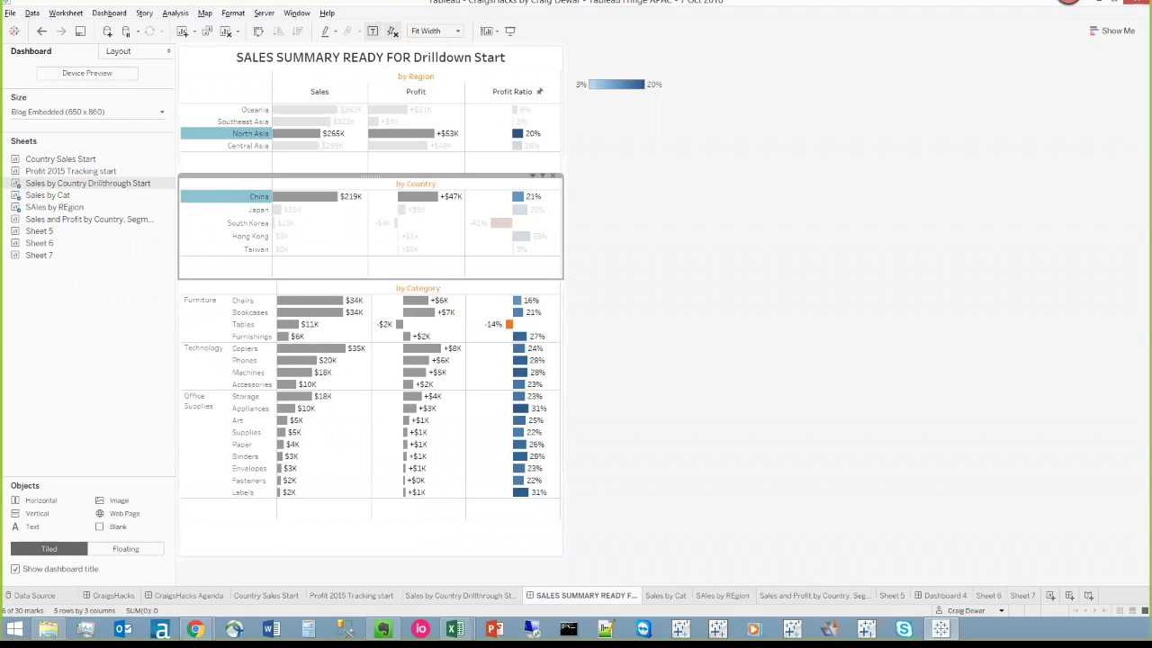
click(628, 419)
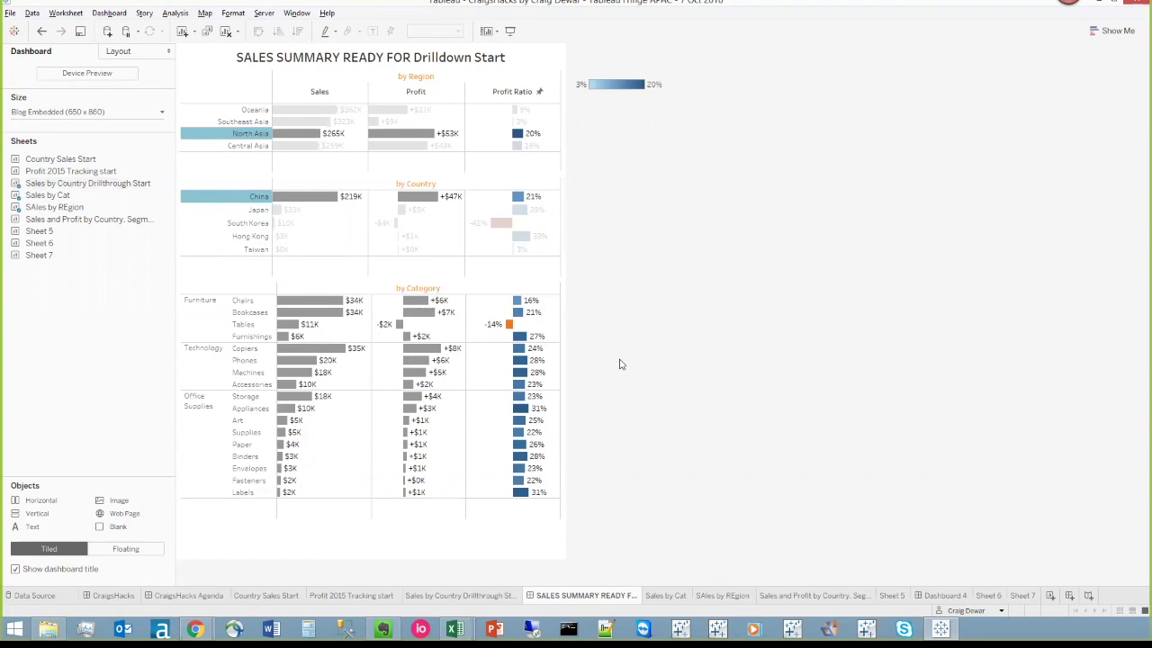
click(239, 198)
click(230, 136)
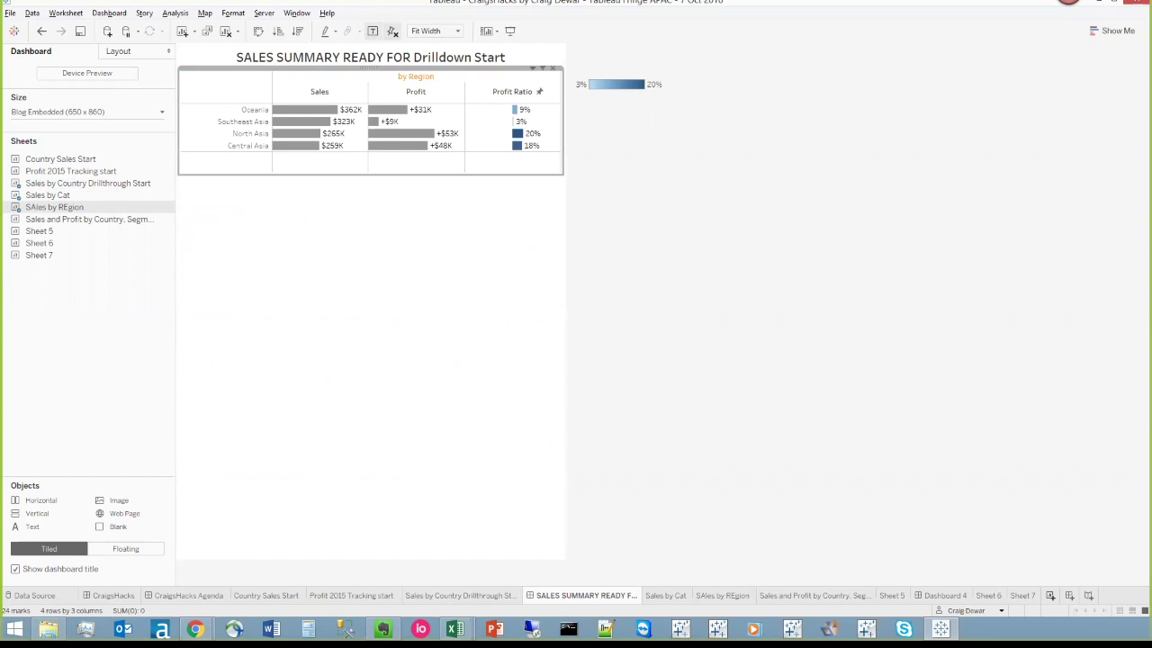
Create a new worksheet named "self filter region" and place the Region dimension on its rows.
click(1050, 595)
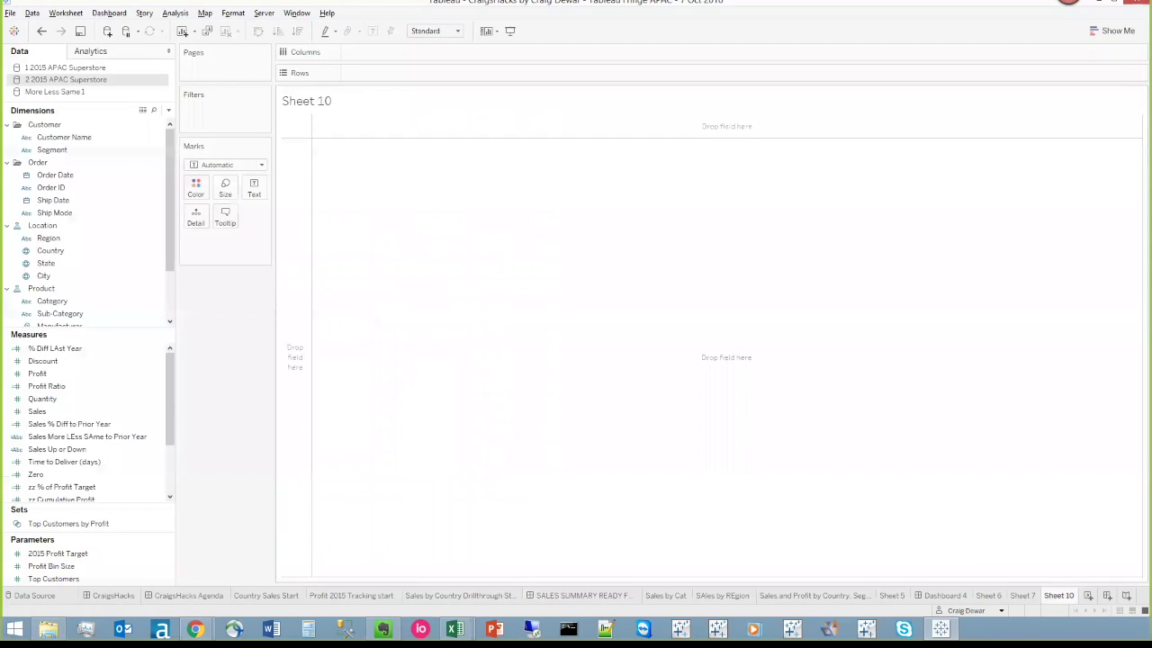
text(self filter g)
text(egion)
key(Return)
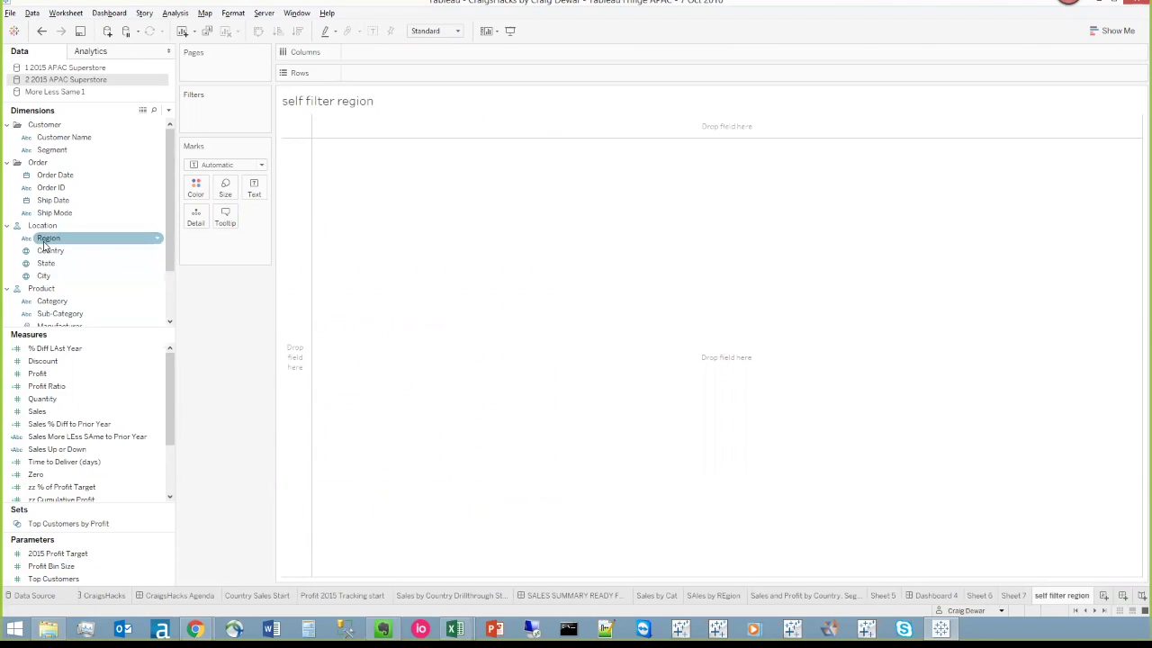
drag(45, 248, 400, 123)
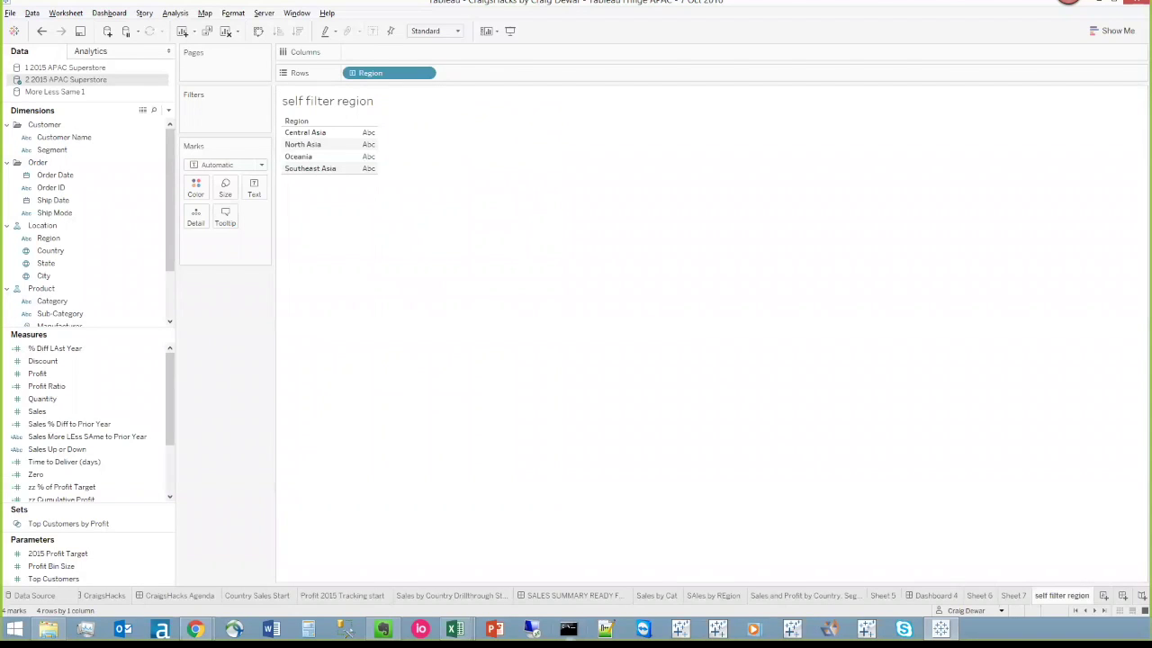
Add the self filter region sheet to the SALES SUMMARY READY FOR Drilldown Start dashboard as a floating object beside the region table.
click(575, 594)
mouse_move(14, 160)
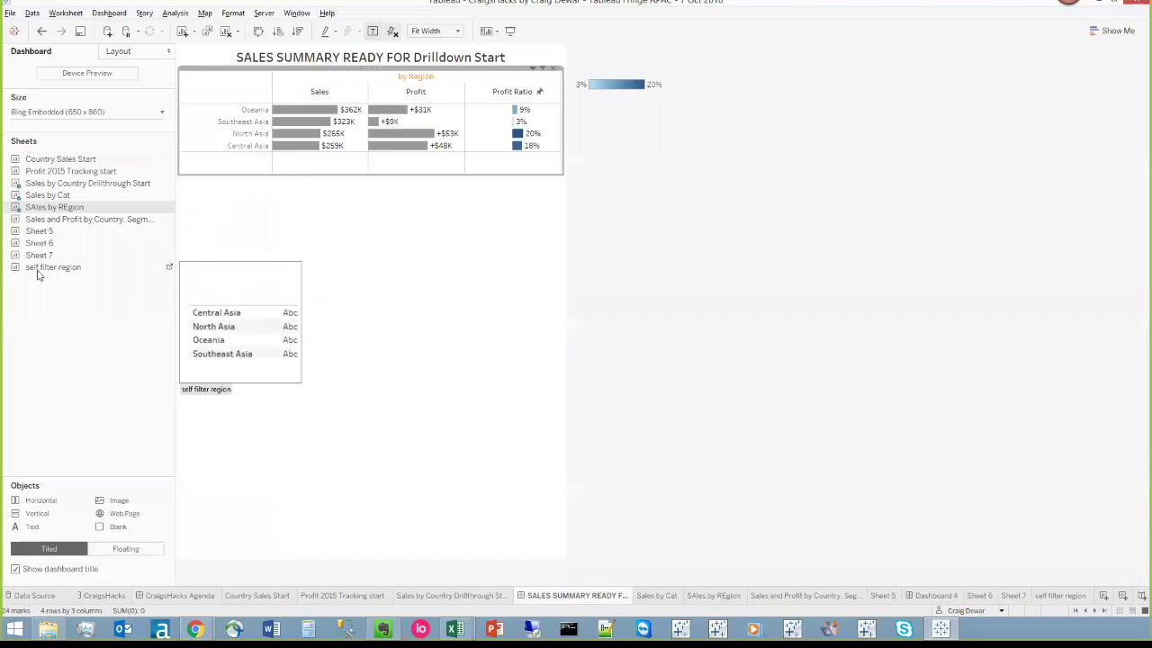
click(634, 170)
mouse_move(550, 134)
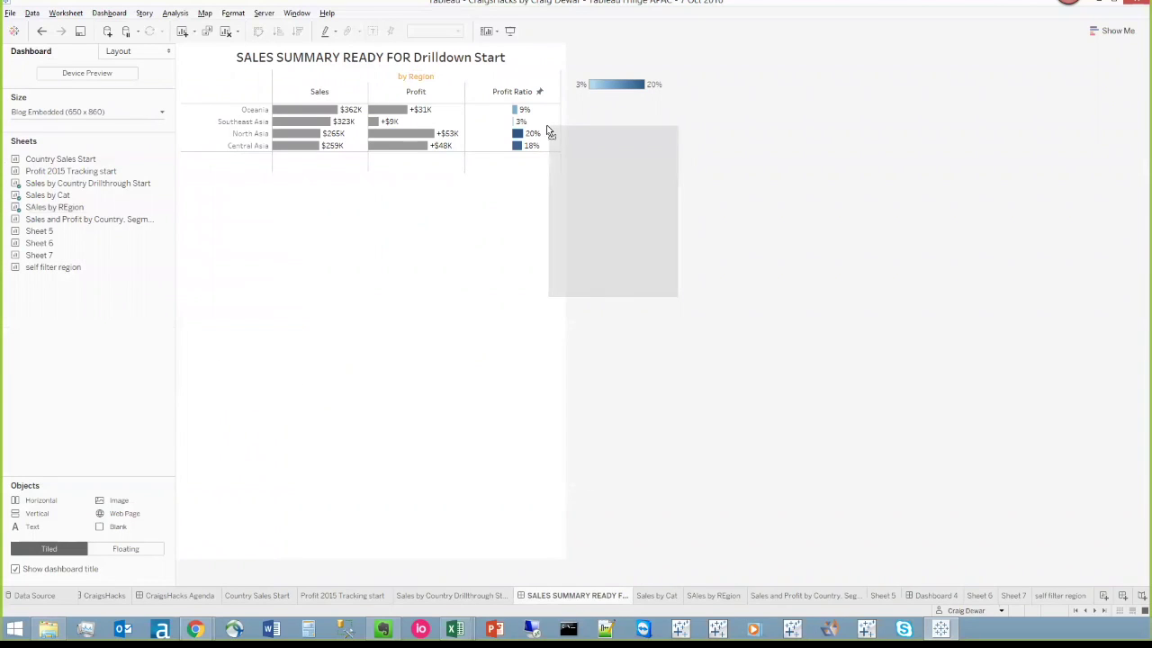
drag(550, 131, 548, 129)
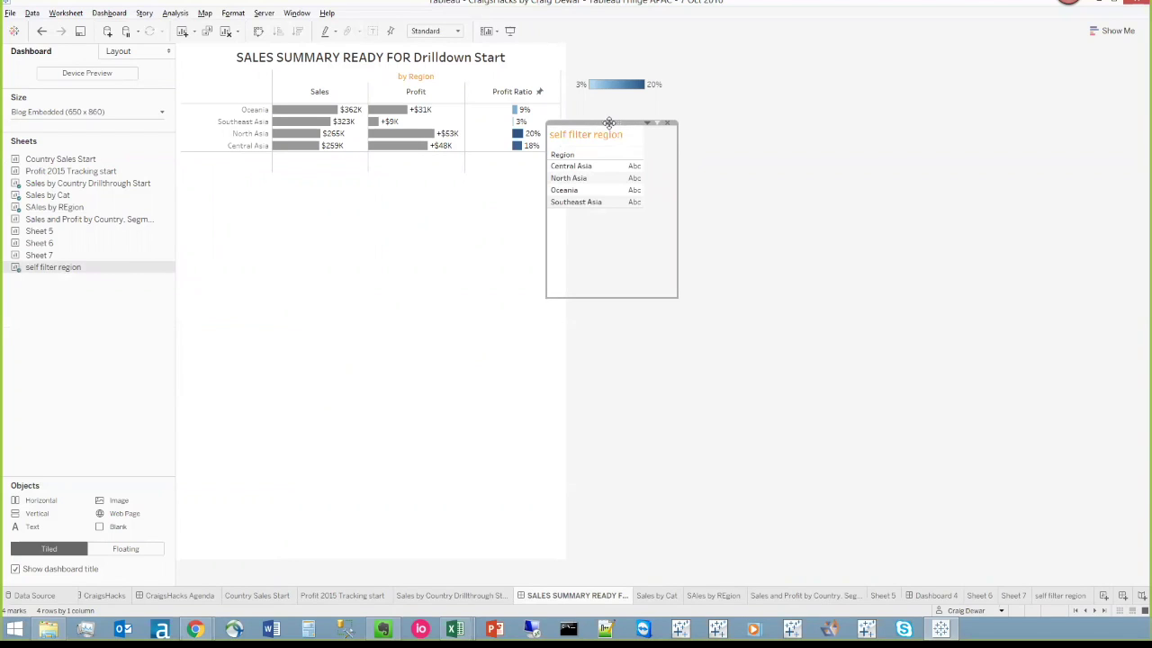
Set the floating self filter region sheet's x position to 719 and make it ignore actions.
click(118, 51)
click(29, 120)
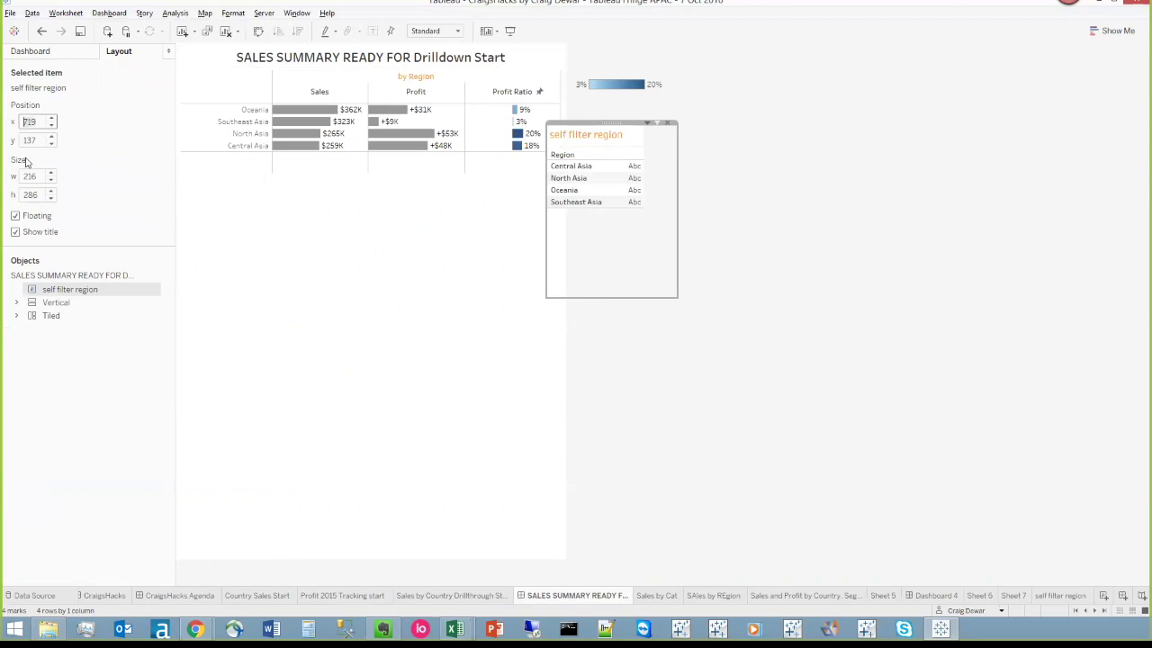
key(Return)
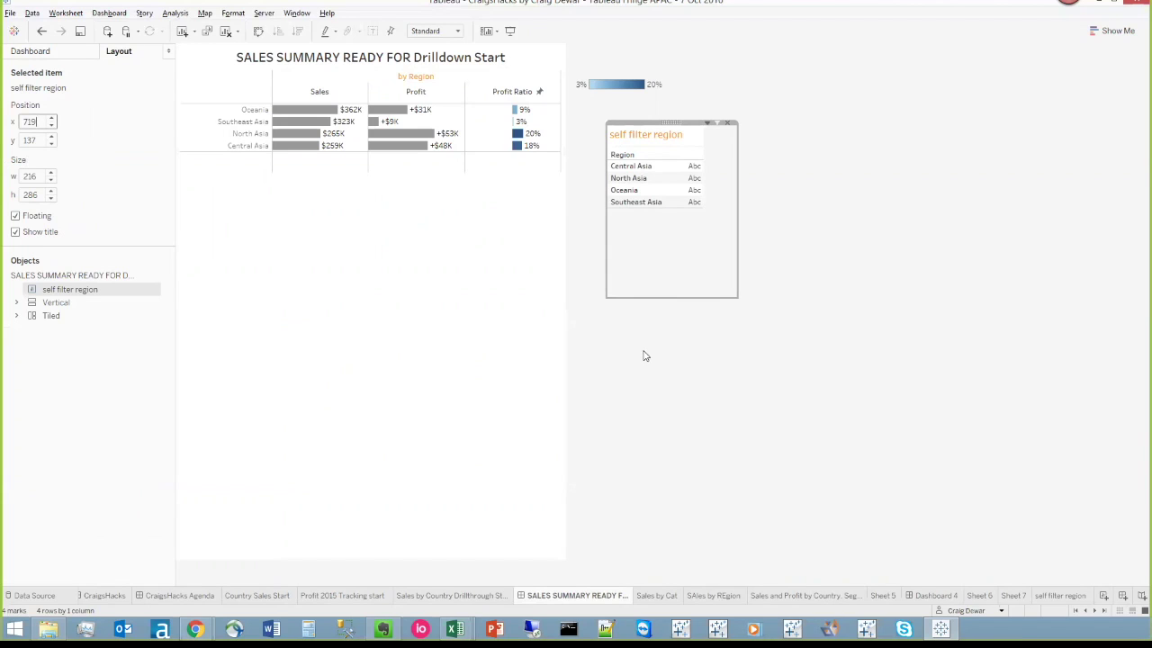
click(708, 124)
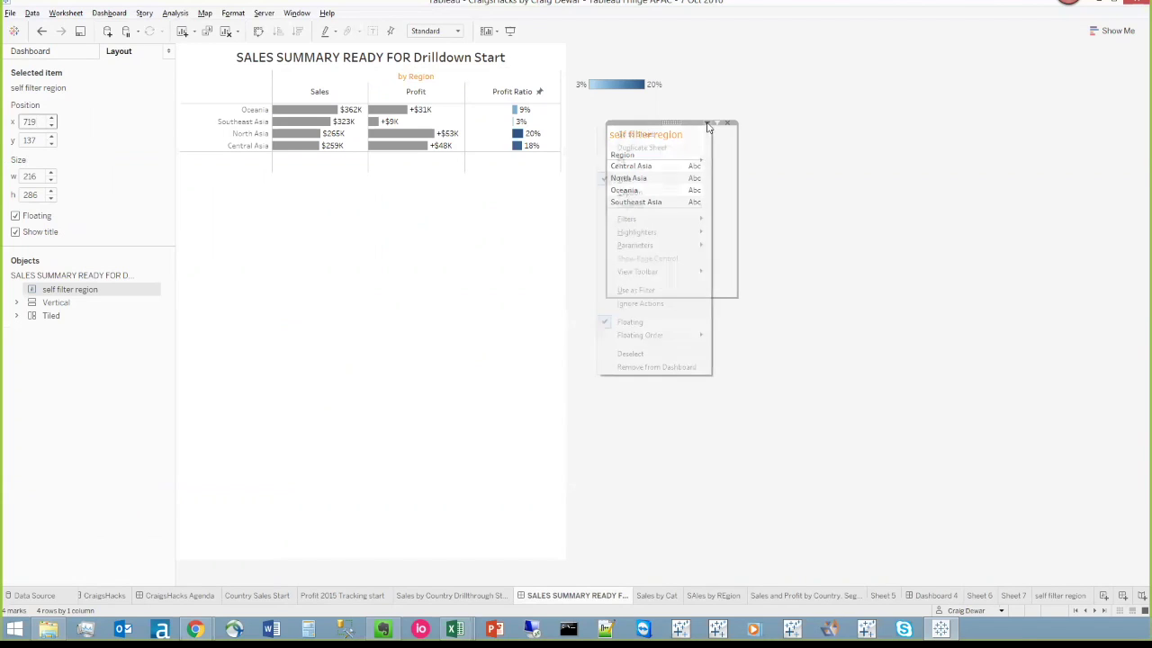
click(640, 303)
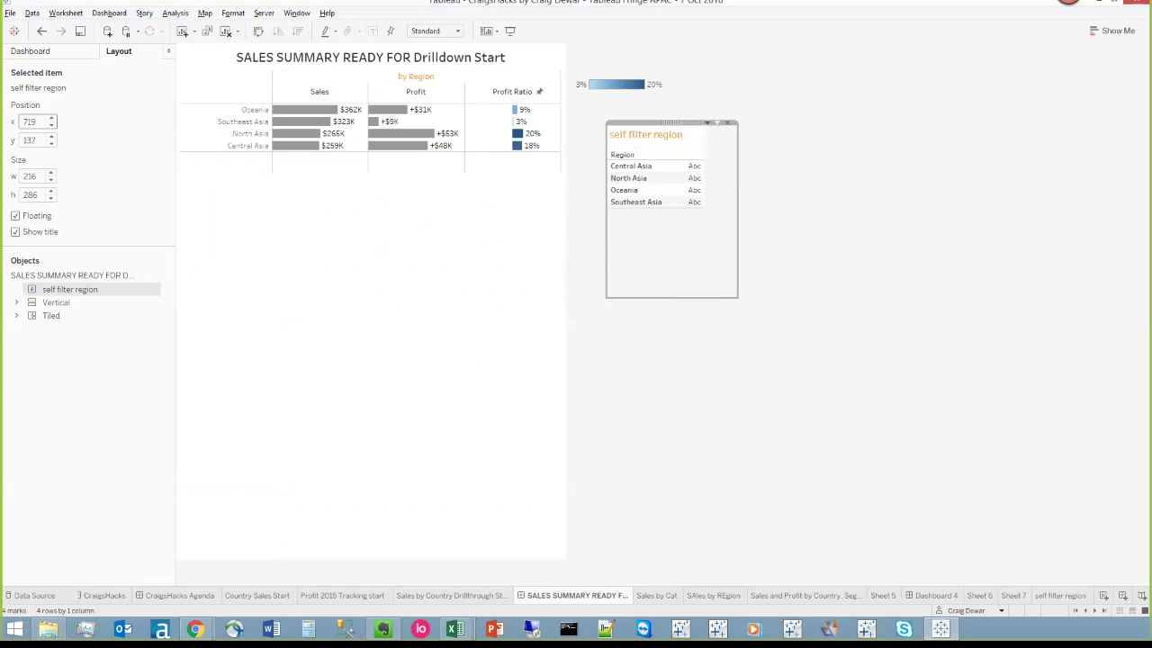
Add a dashboard filter action named "Self Filter Region".
click(109, 12)
click(123, 136)
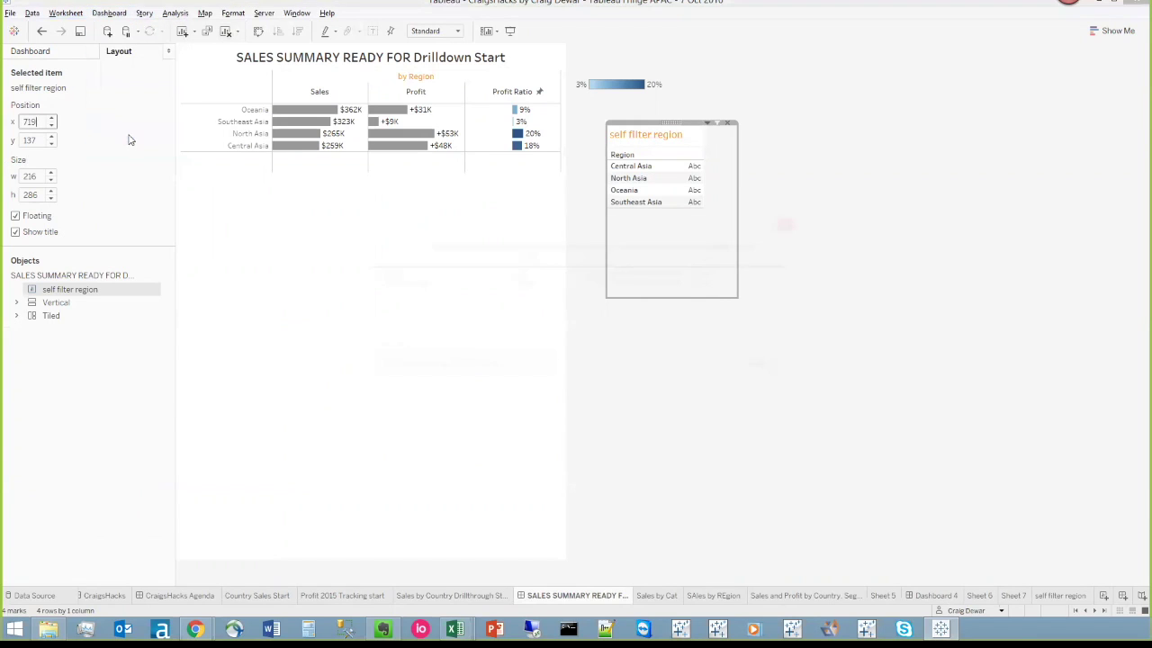
click(387, 352)
click(430, 356)
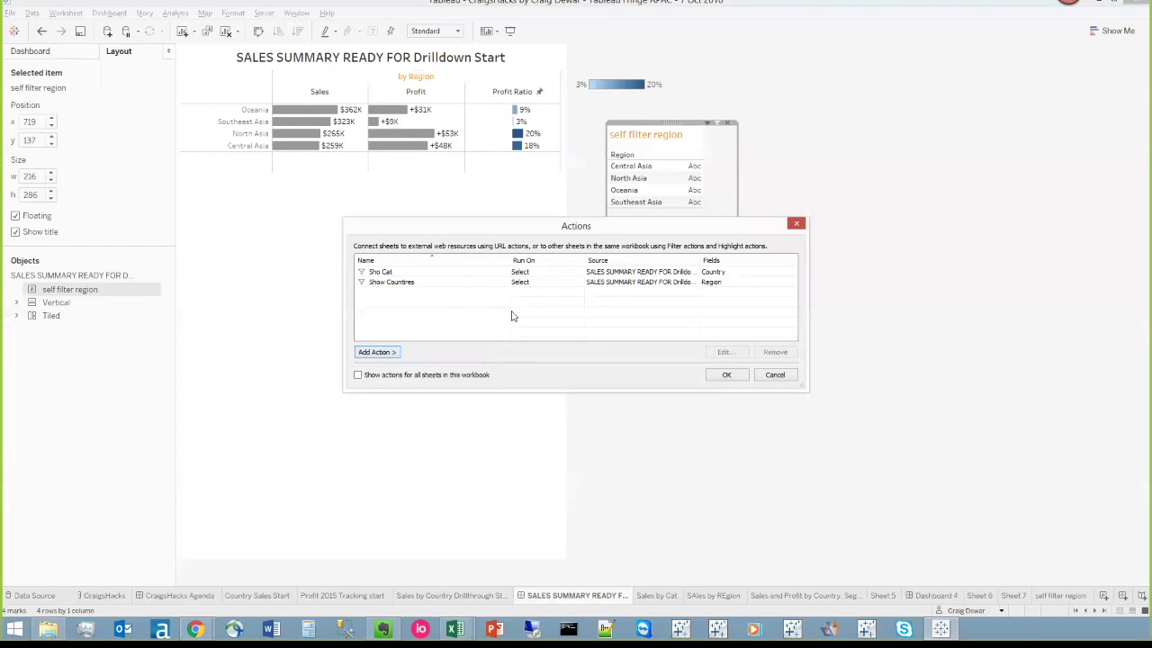
text(Self Filter Region)
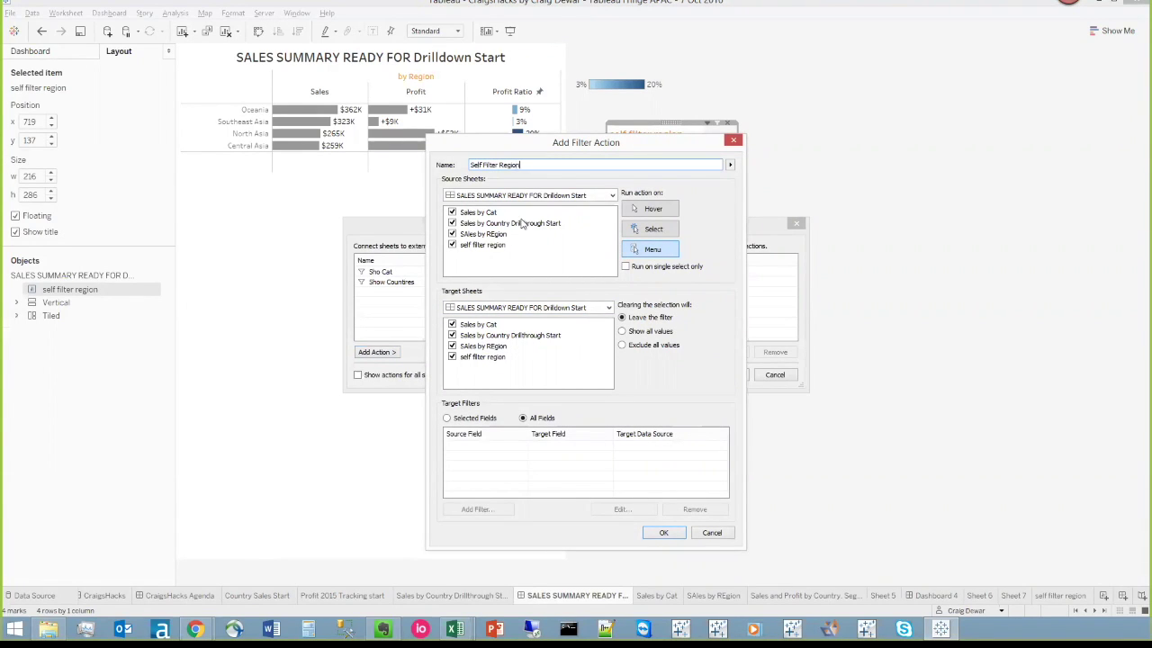
Make the action run on select from SAles by REgion to self filter region only, showing all values when the selection is cleared.
click(452, 212)
click(452, 223)
click(452, 245)
click(452, 324)
click(452, 335)
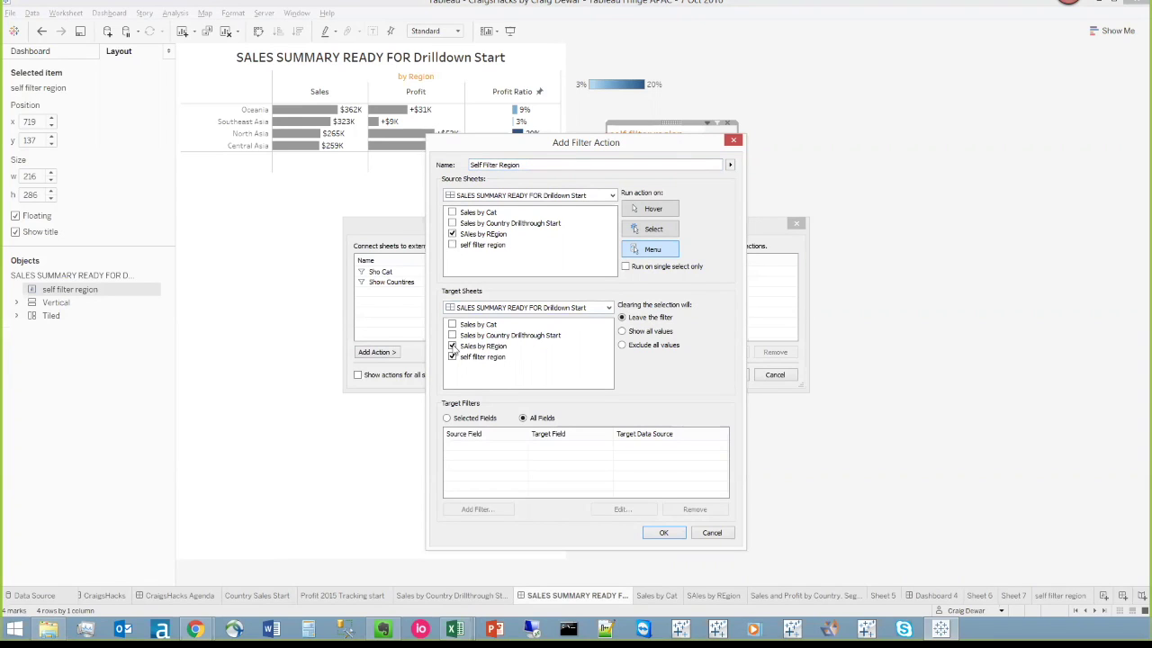
click(453, 345)
click(660, 236)
click(648, 332)
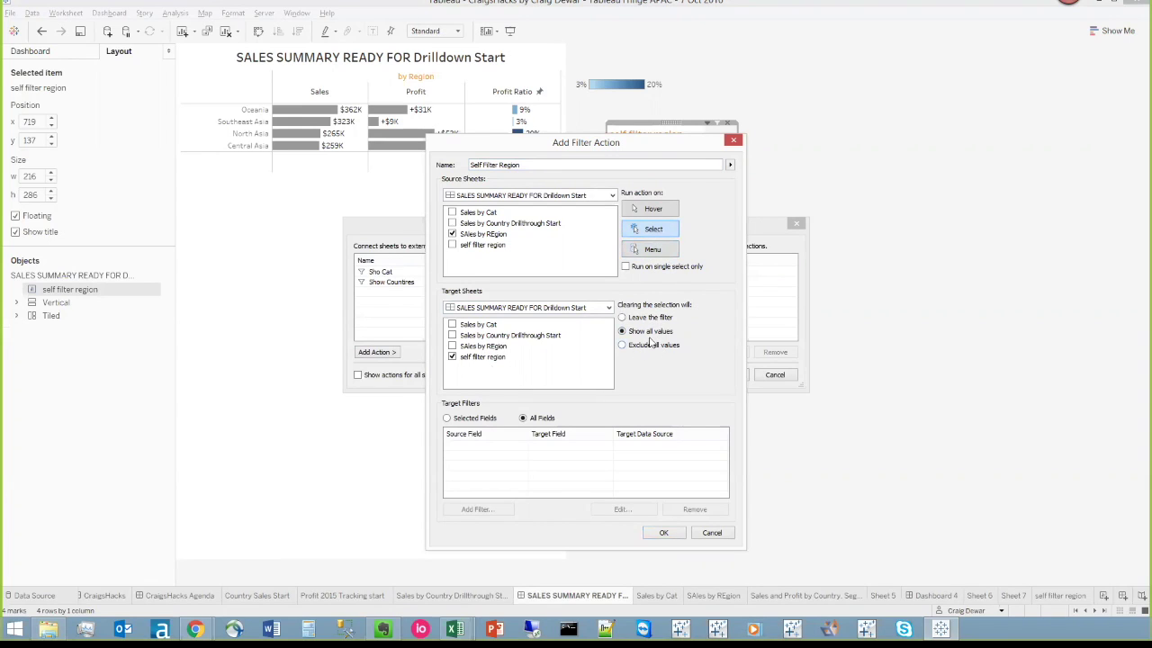
Limit the action to selected fields, mapping Region to Region in 2 2015 APAC Superstore, and save it.
click(446, 418)
click(476, 508)
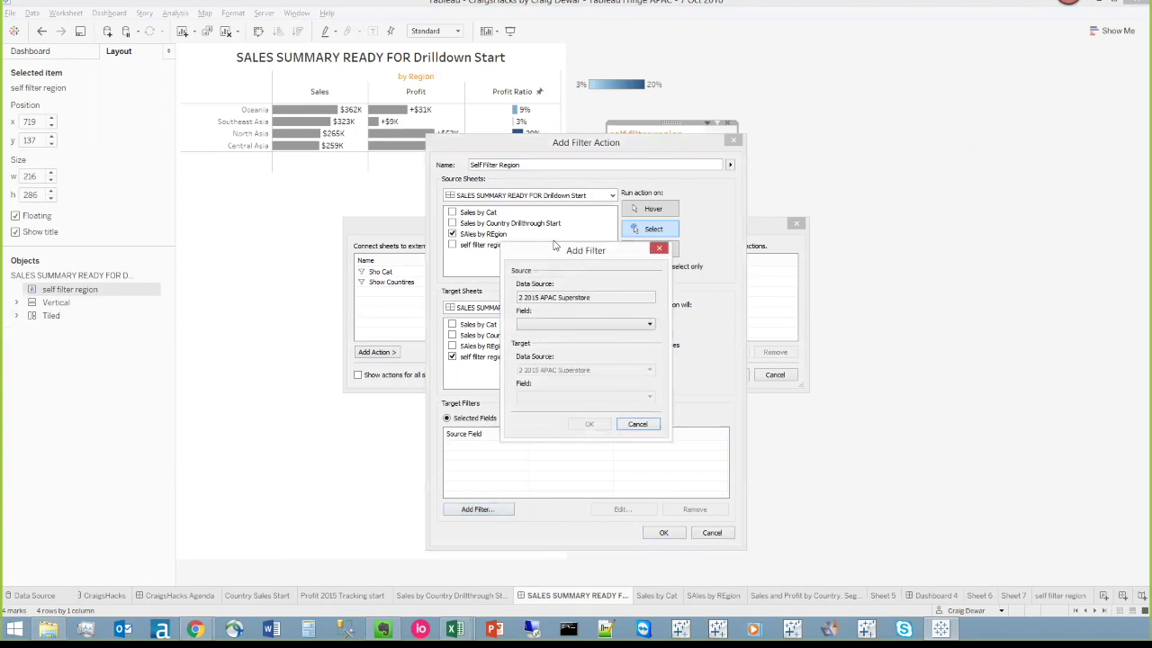
click(552, 326)
text(region)
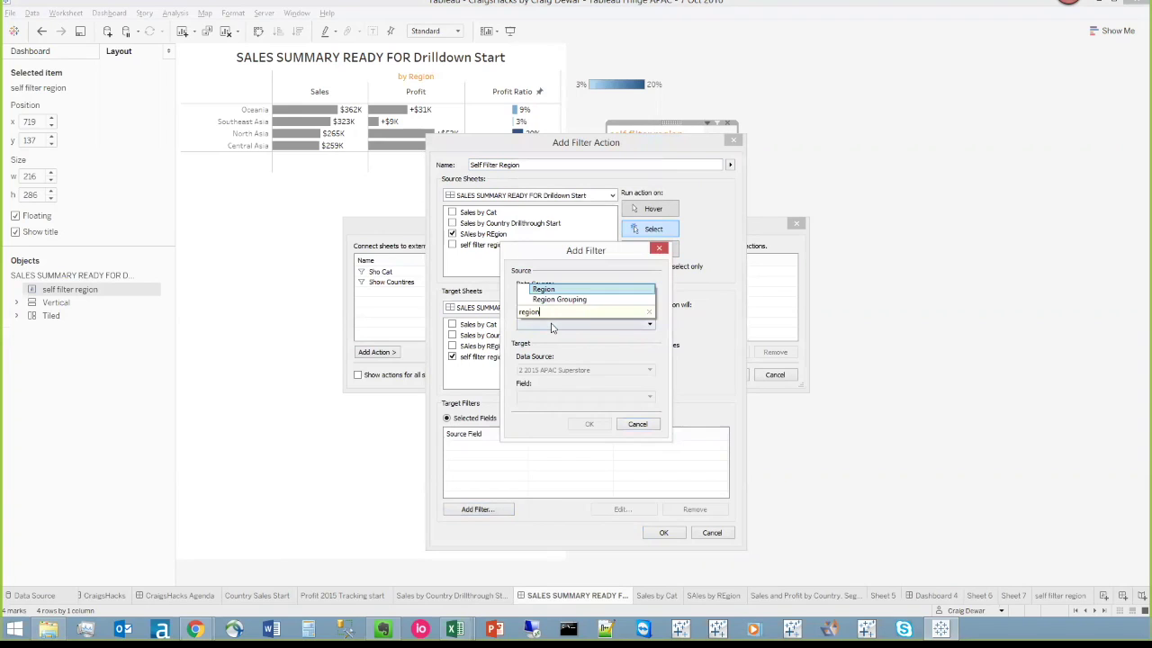
key(Return)
click(589, 424)
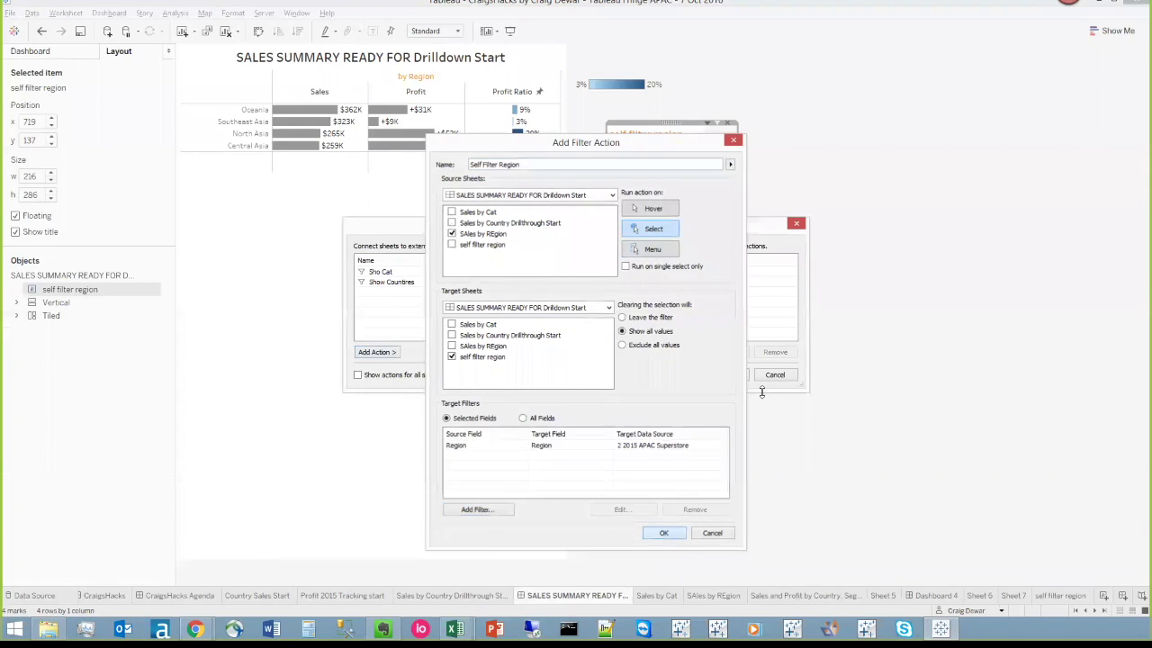
click(663, 532)
click(727, 375)
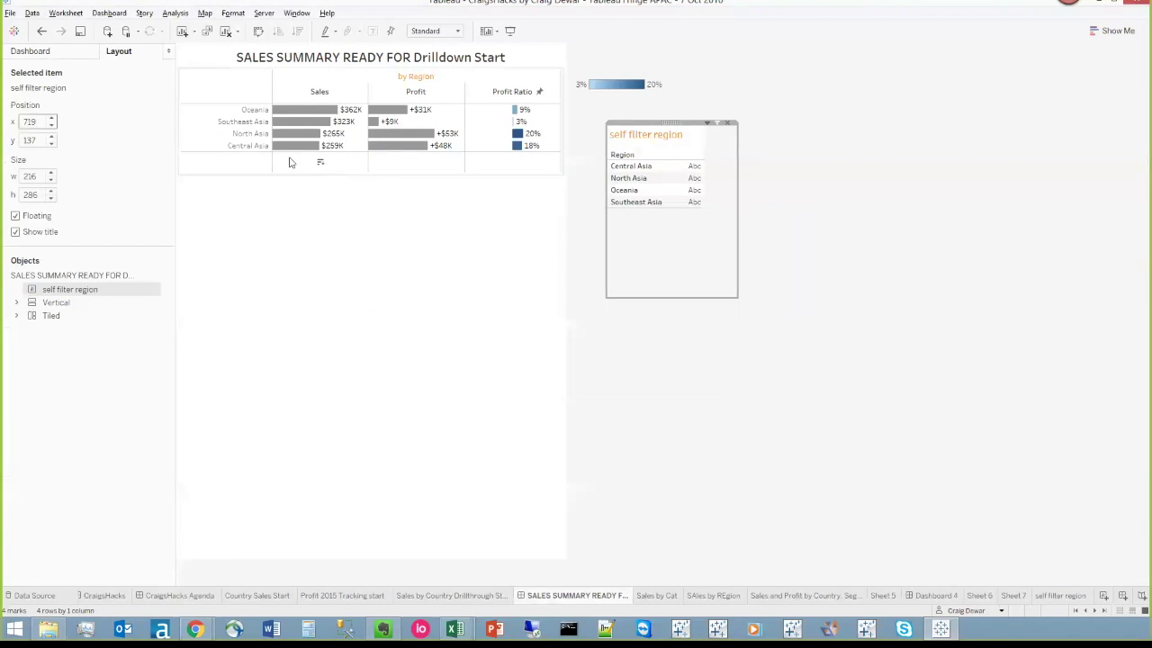
Filter by Southeast Asia on the dashboard and apply the self filter region sheet's Action (Region) filter to SAles by REgion as well.
click(244, 126)
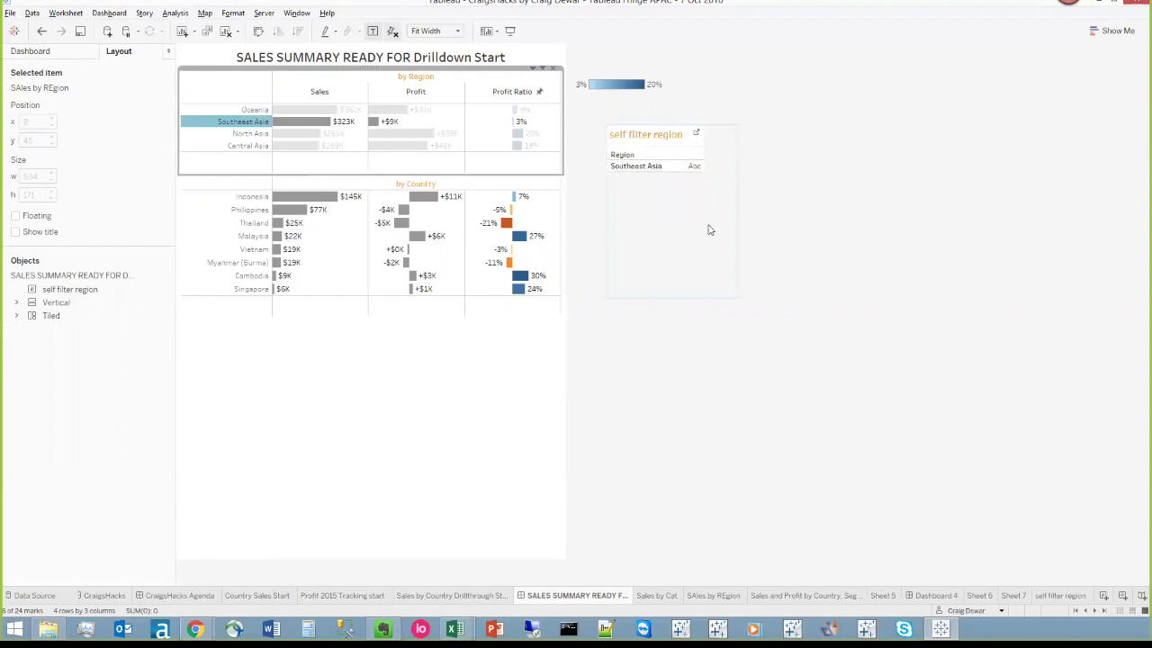
click(696, 134)
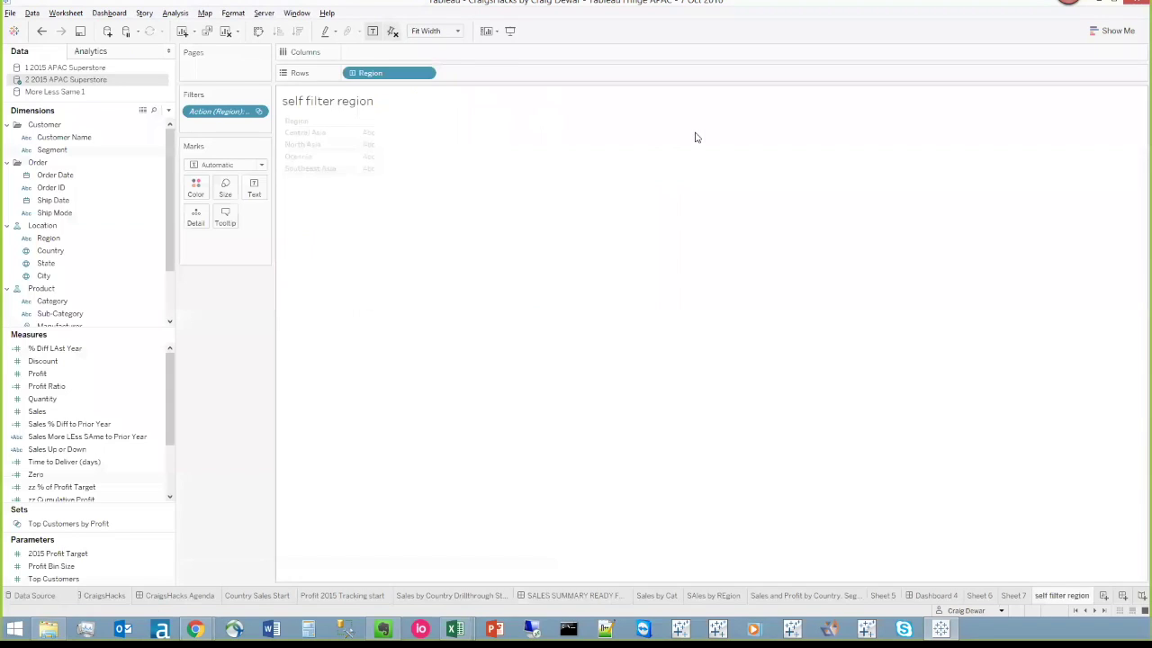
right_click(210, 112)
mouse_move(300, 180)
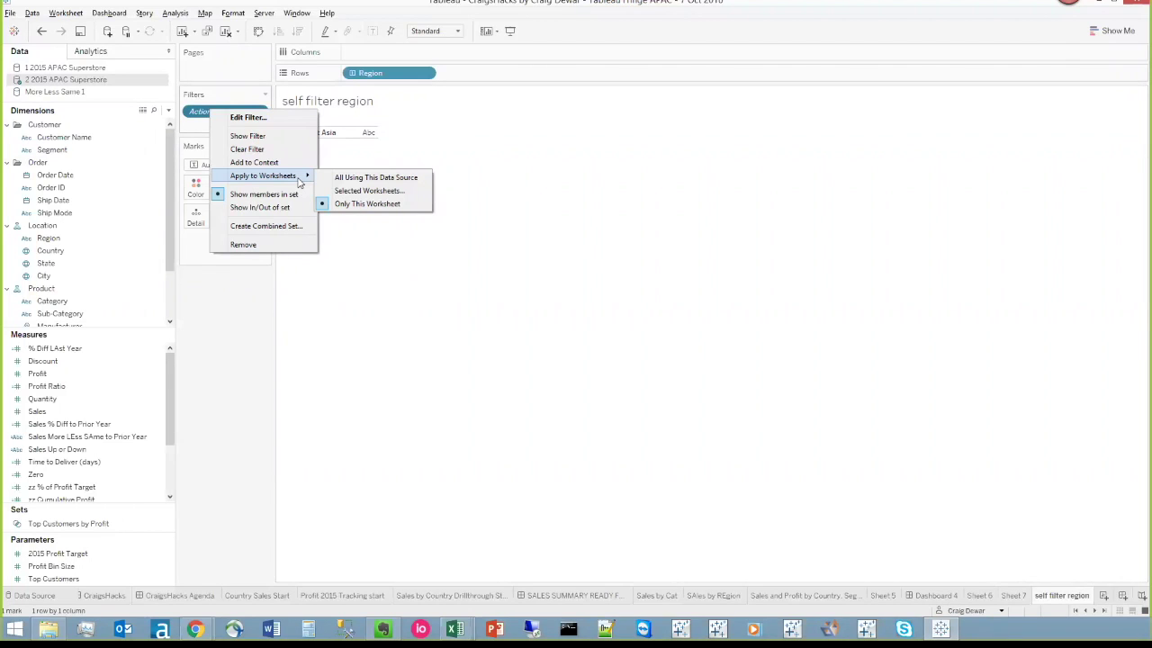
click(351, 191)
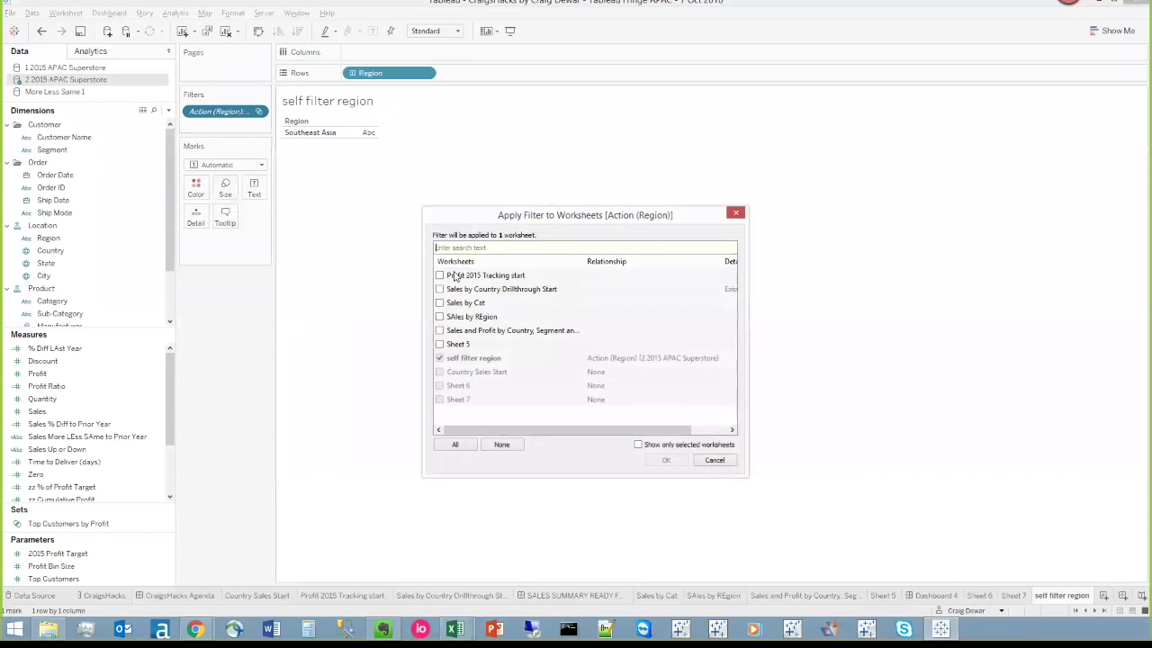
click(439, 316)
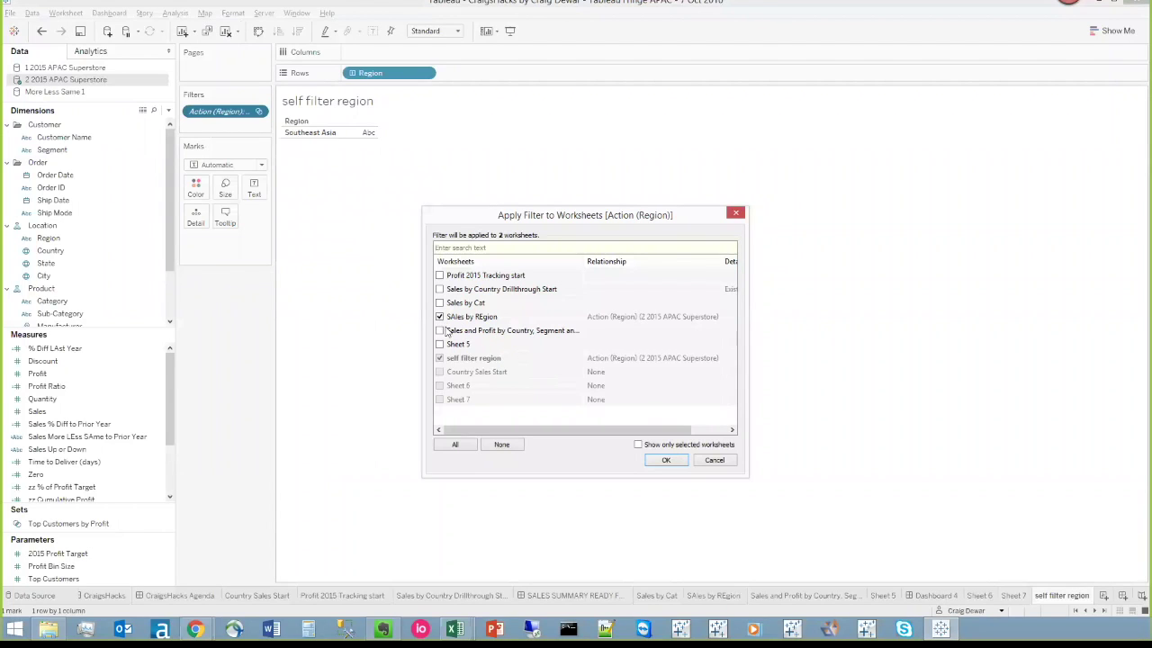
click(663, 460)
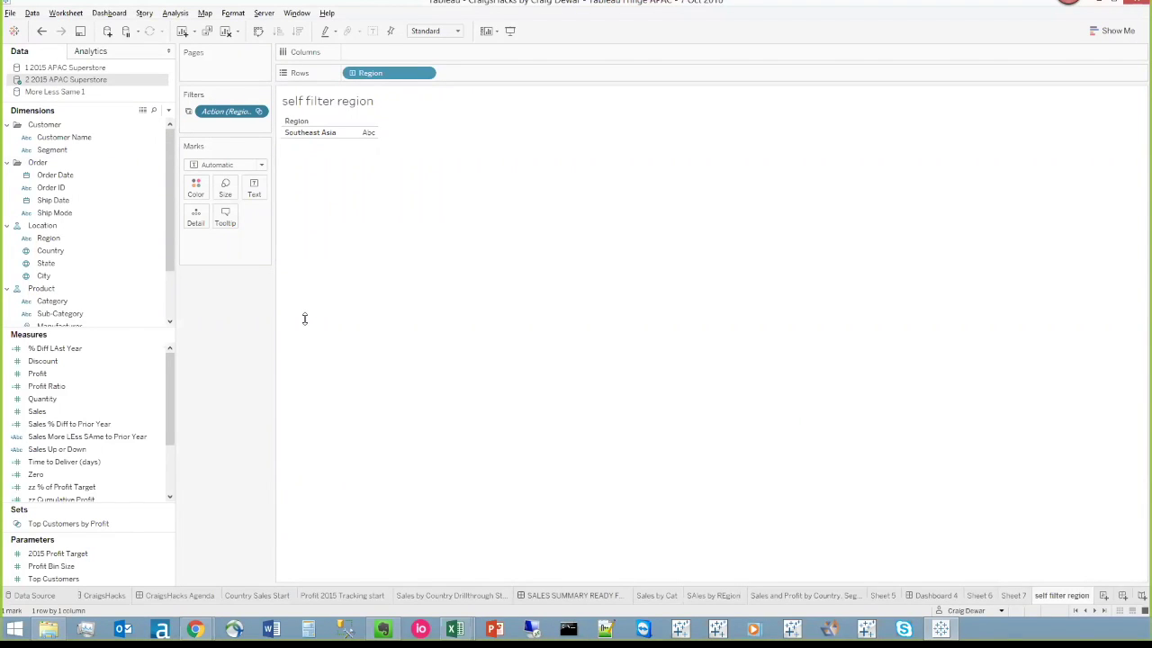
Test the self-filtering on the dashboard by clearing the Southeast Asia selection and selecting North Asia.
key(ctrl+shift+Tab)
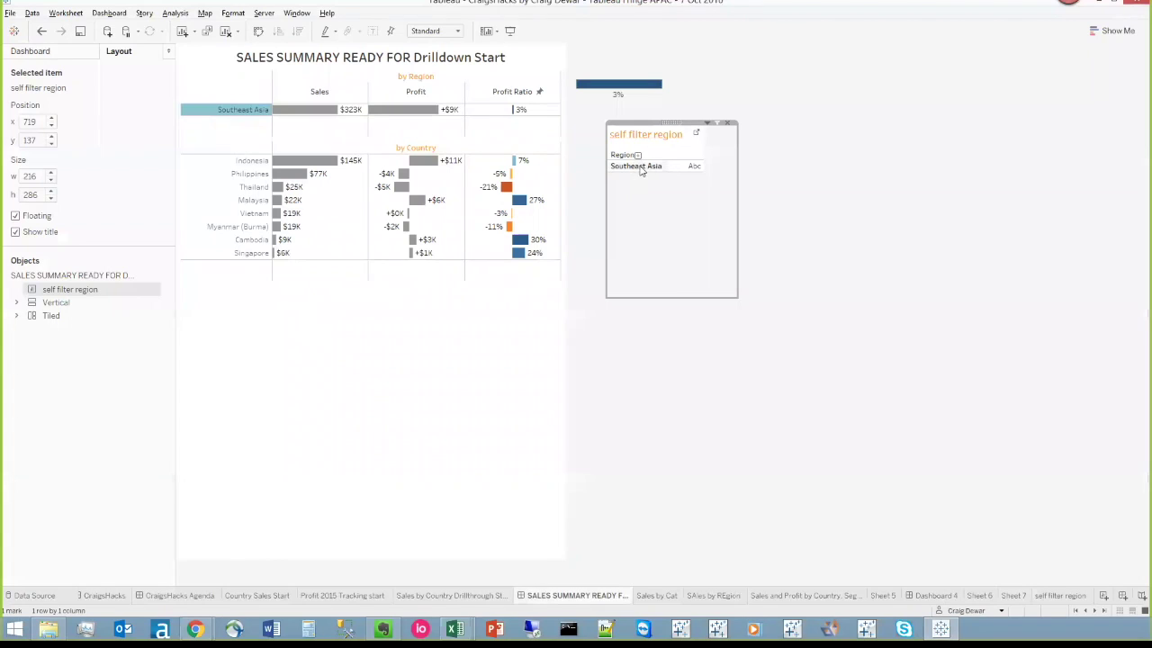
click(234, 110)
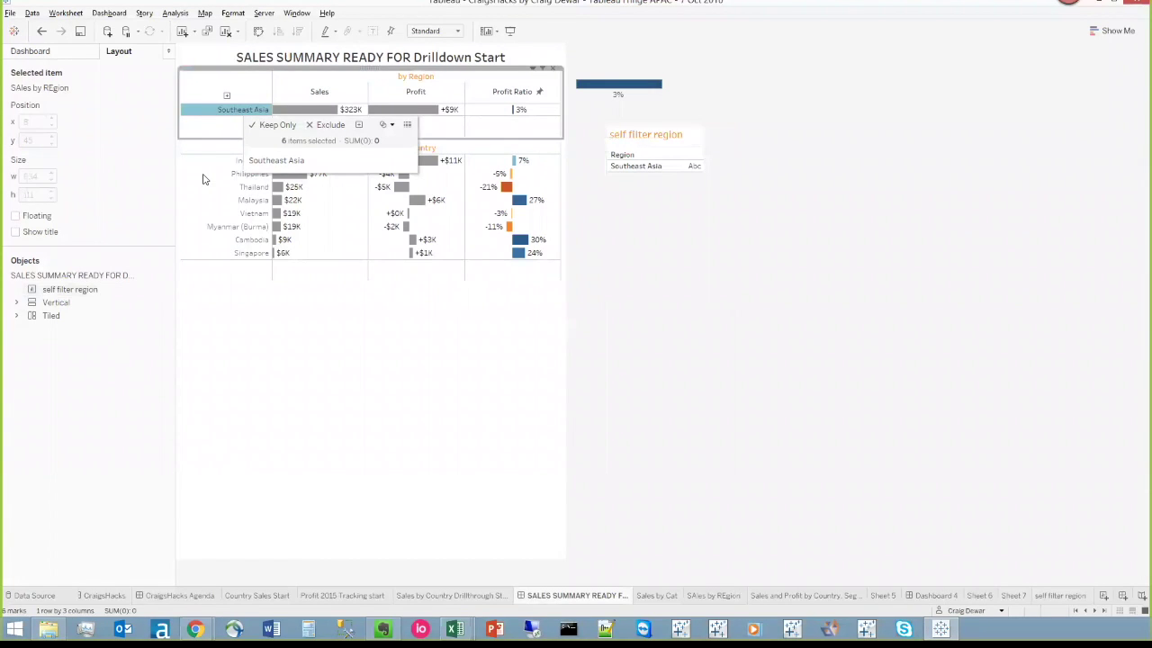
key(Escape)
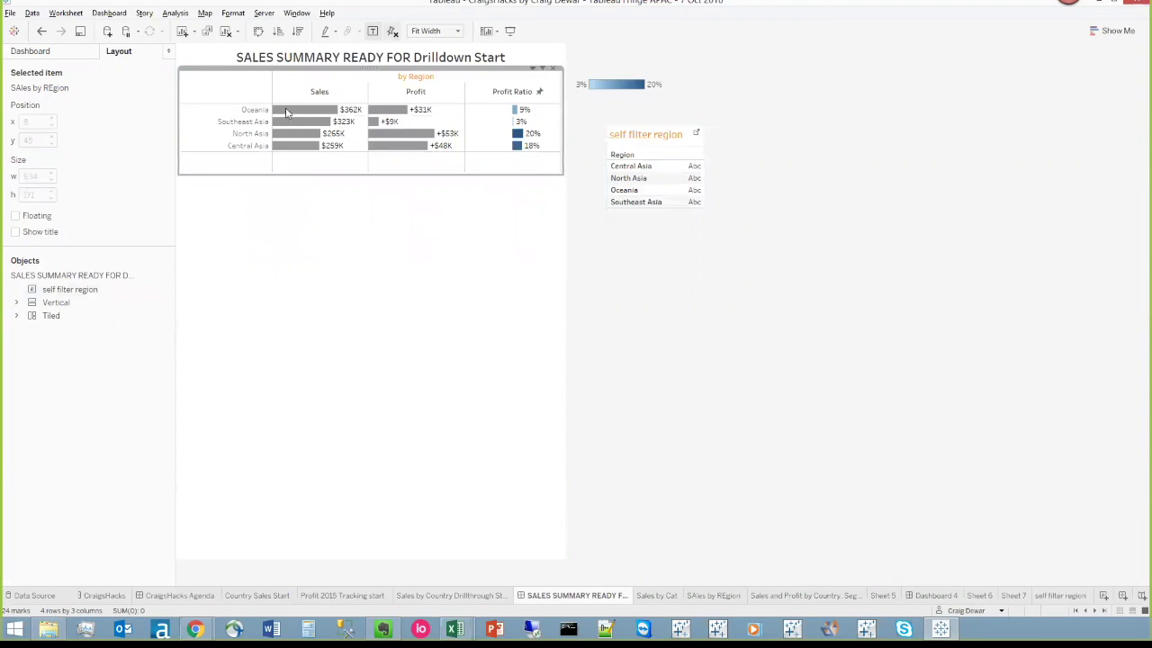
click(237, 134)
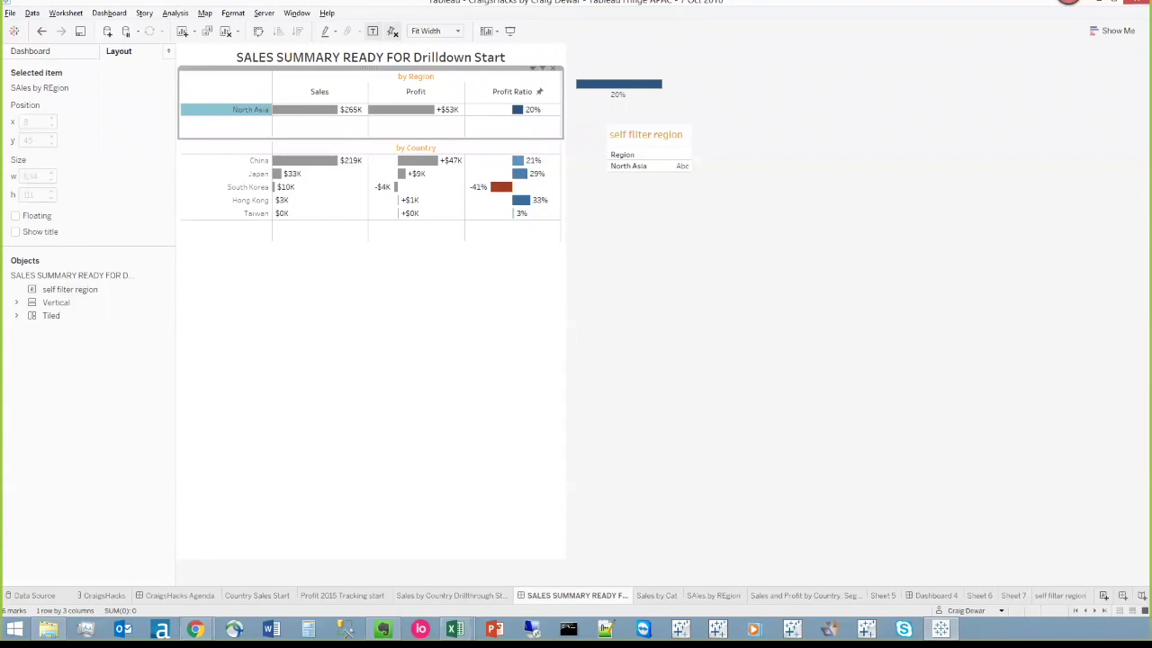
Create a new worksheet named "self filter country" and place the Country dimension on its rows.
key(ctrl+m)
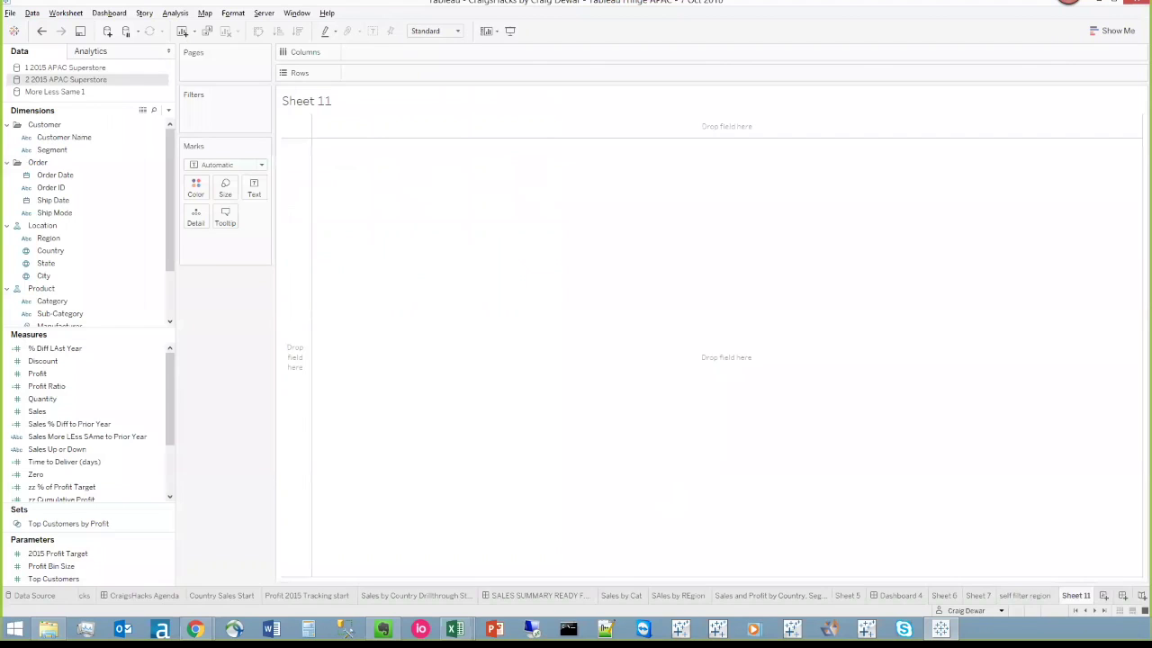
double_click(1076, 596)
text(self filter country)
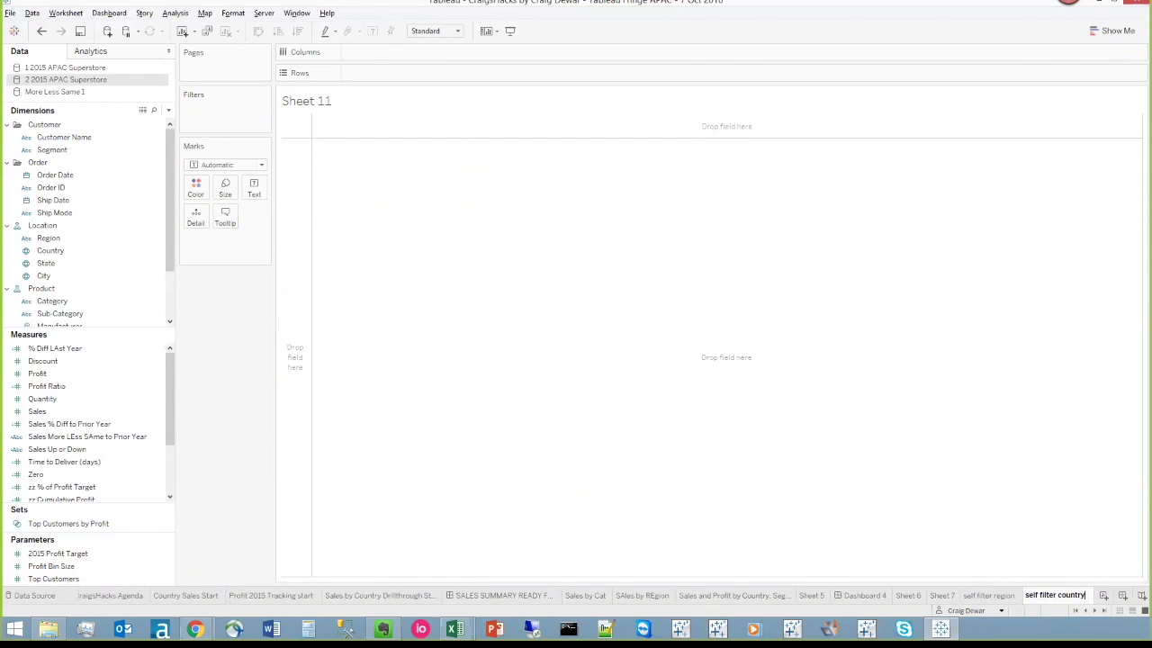
key(Return)
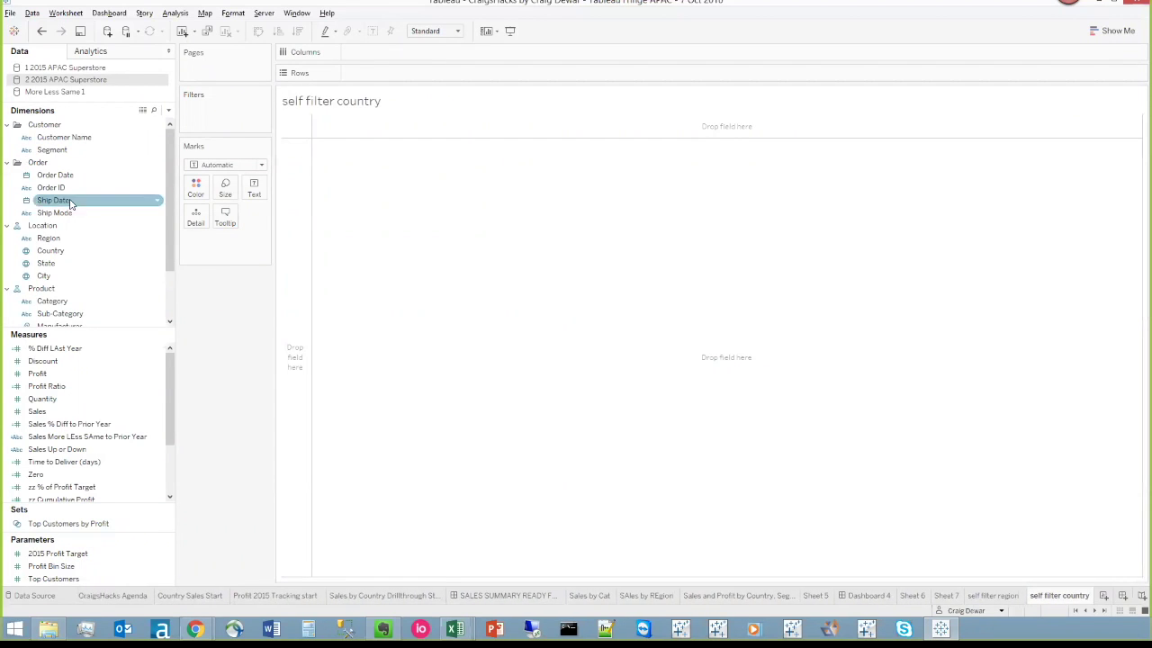
drag(50, 250, 377, 75)
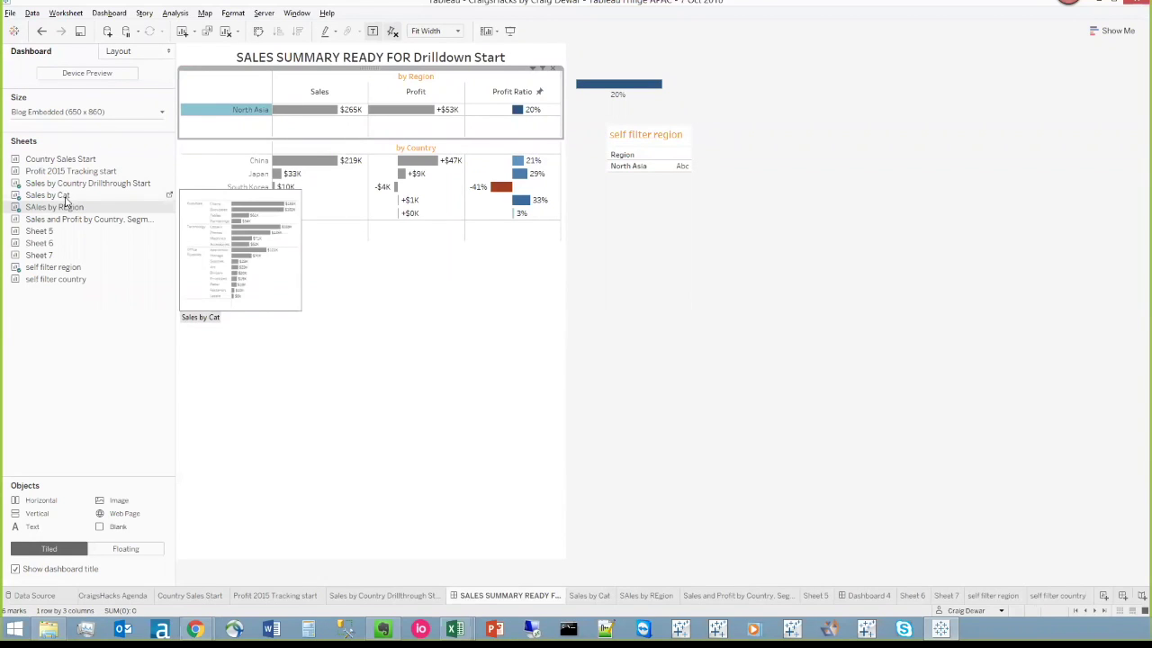
Add the self filter country sheet to the dashboard as an off-canvas floating object at x 743 and make it ignore actions.
click(635, 179)
drag(603, 224, 561, 216)
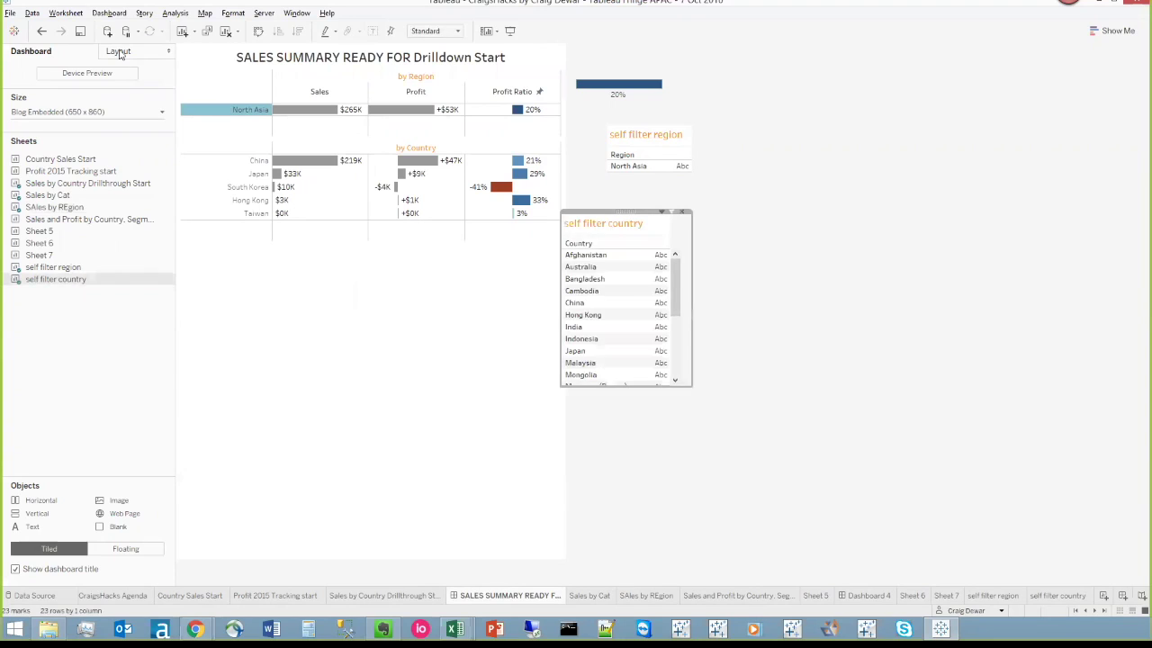
click(121, 54)
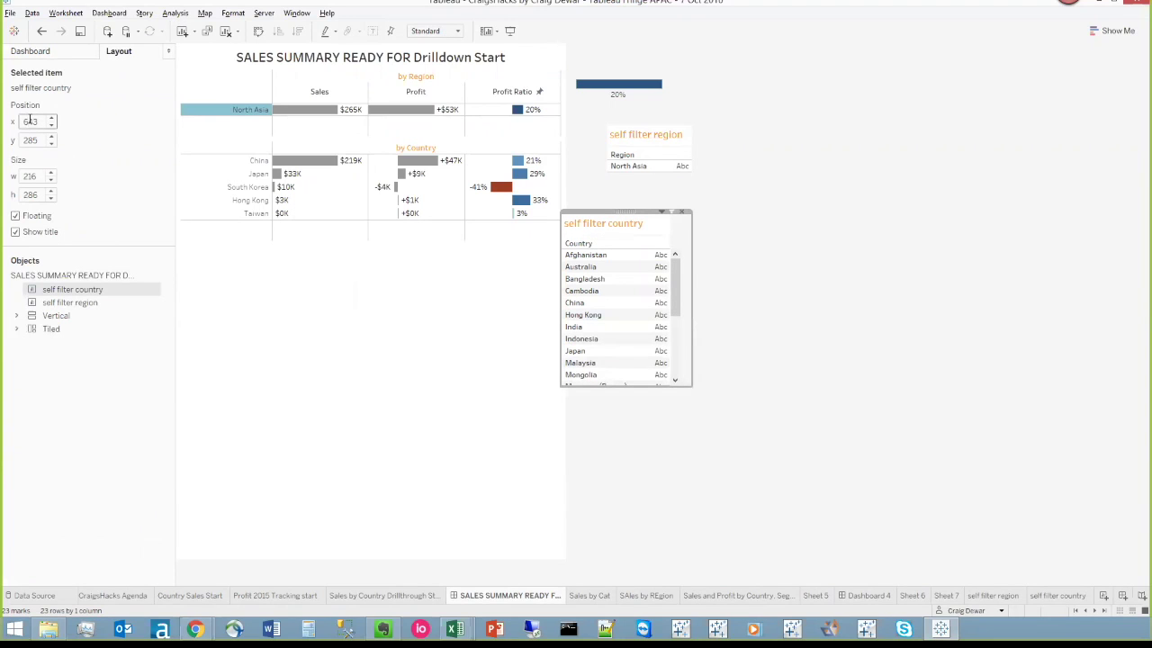
key(Return)
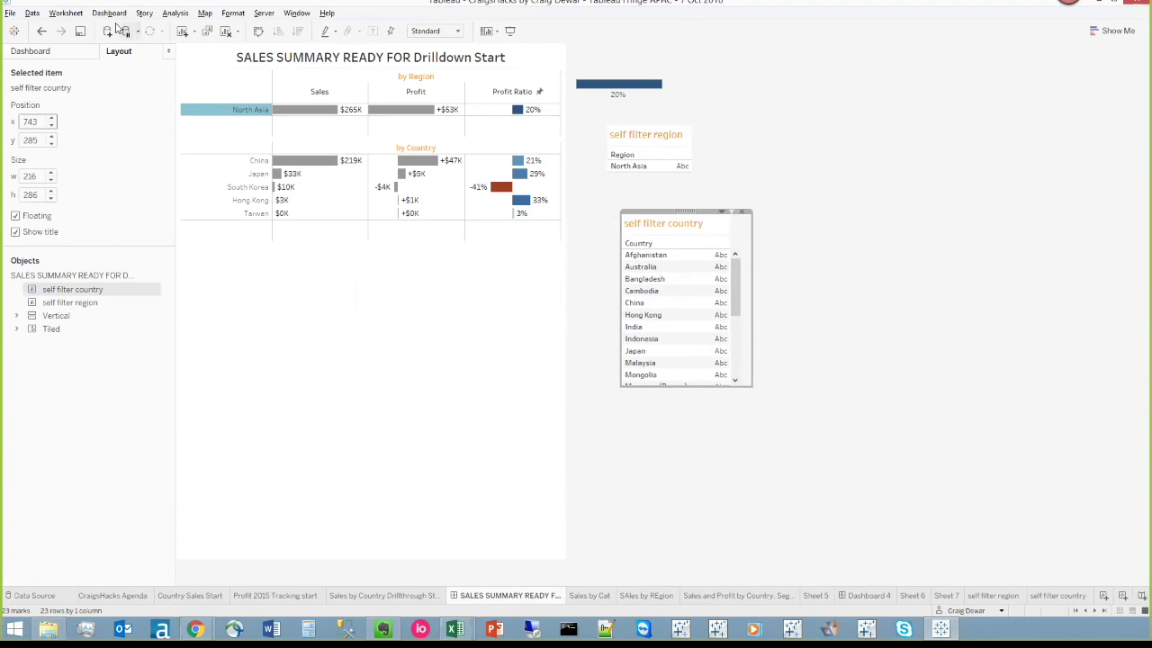
click(722, 219)
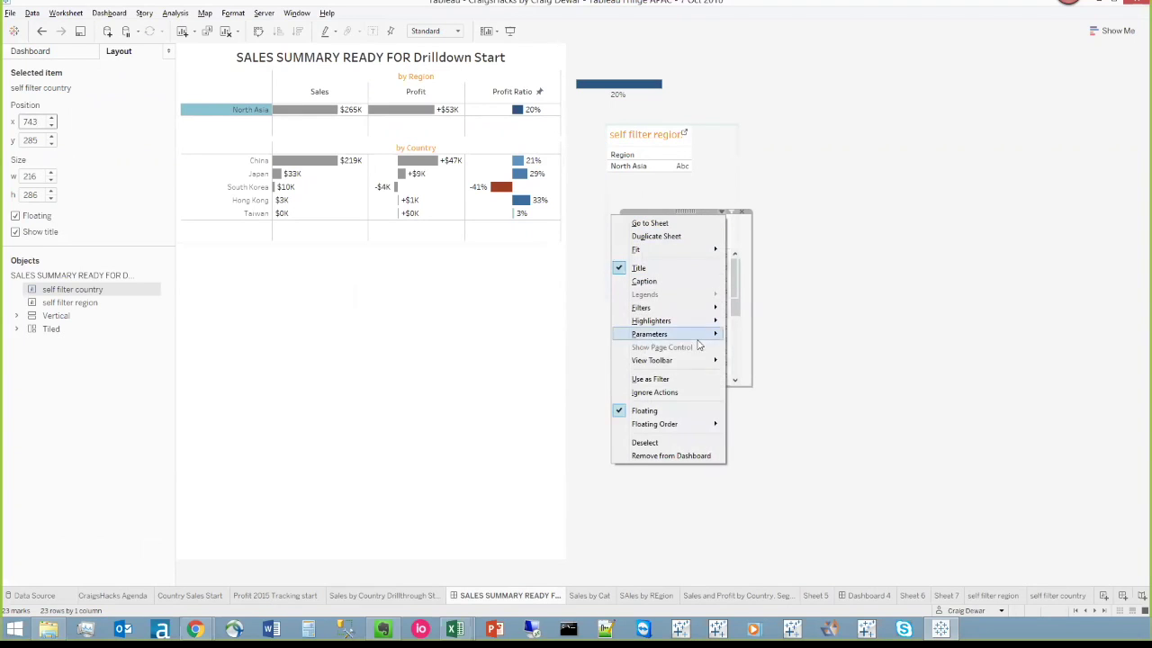
click(671, 394)
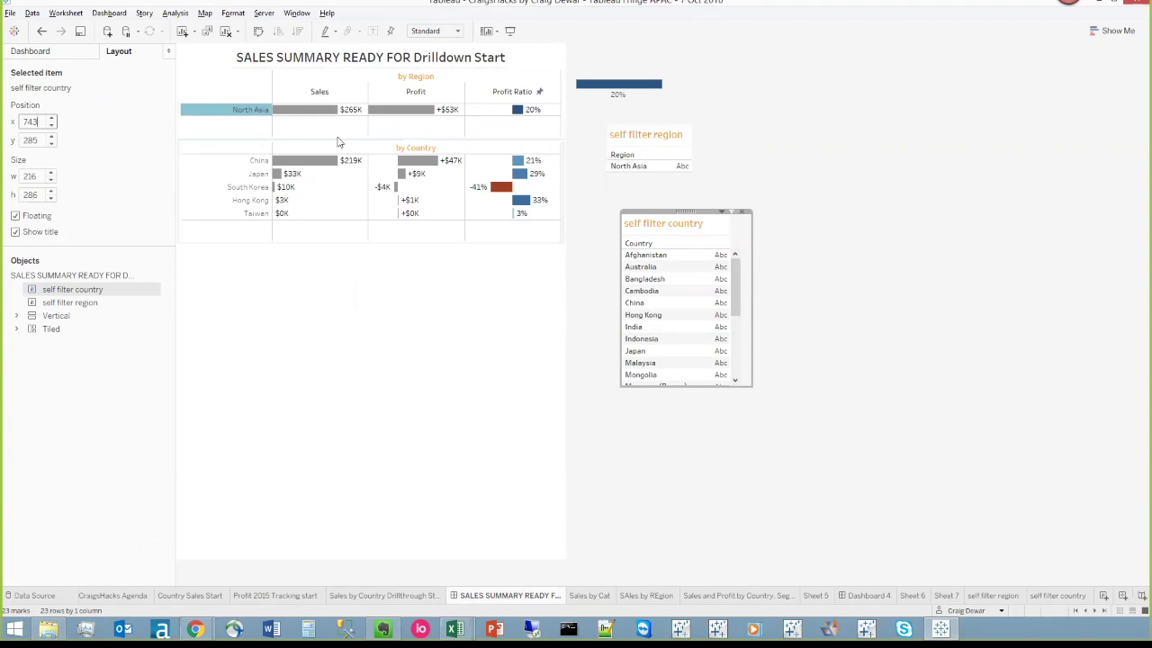
Add a dashboard filter action named "Self filter country".
click(94, 12)
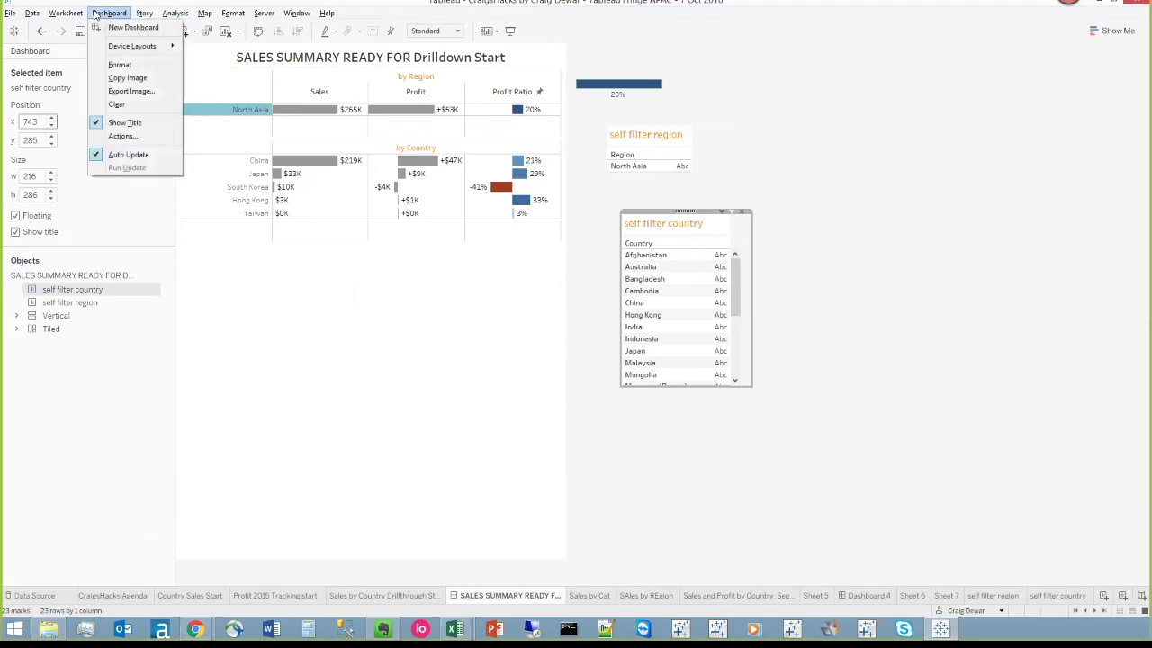
click(122, 136)
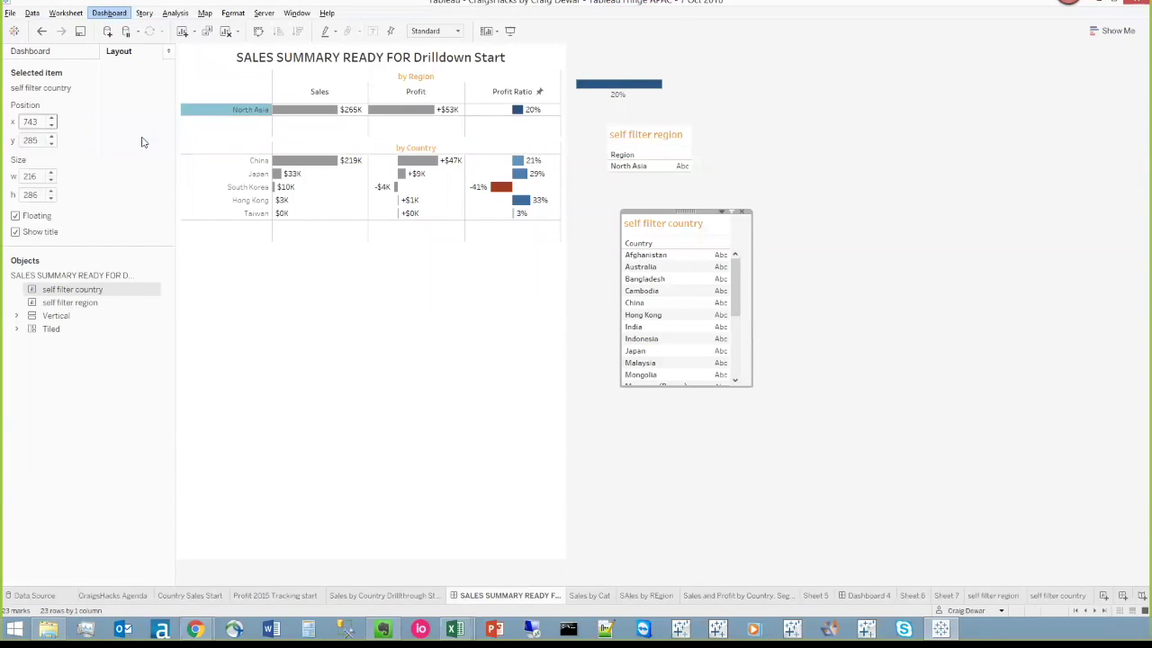
click(376, 352)
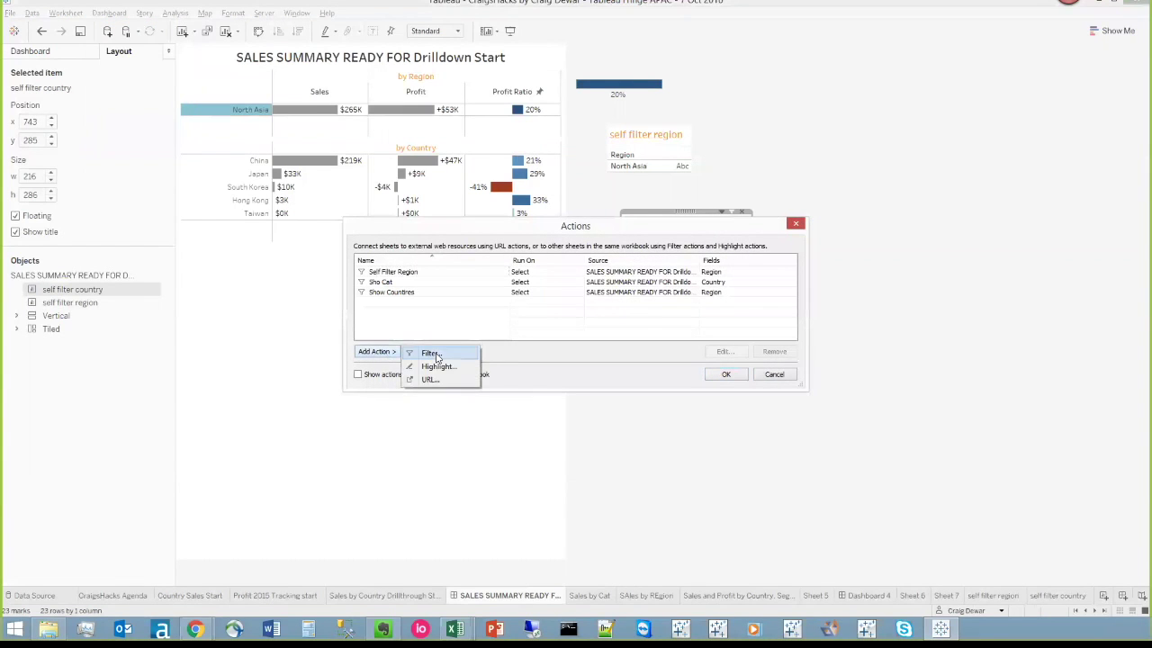
click(427, 353)
text(Self filter country)
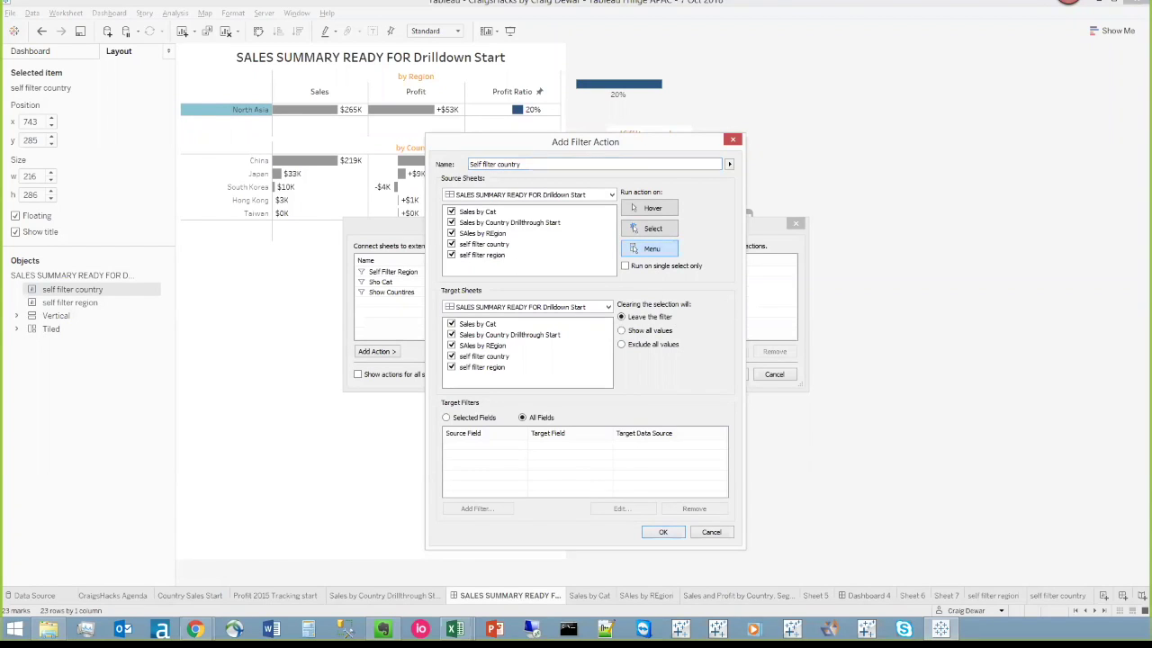
key(Return)
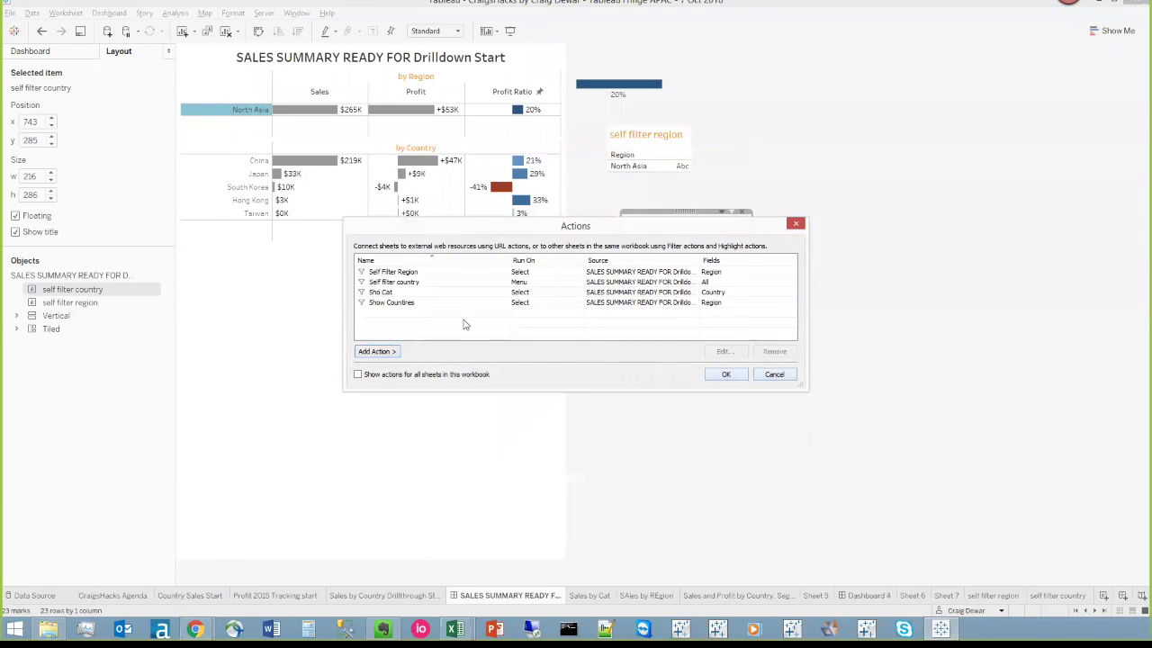
Edit the Self filter country action to run on select from Sales by Country Drillthrough Start to self filter country, showing all values when cleared.
click(405, 281)
click(721, 351)
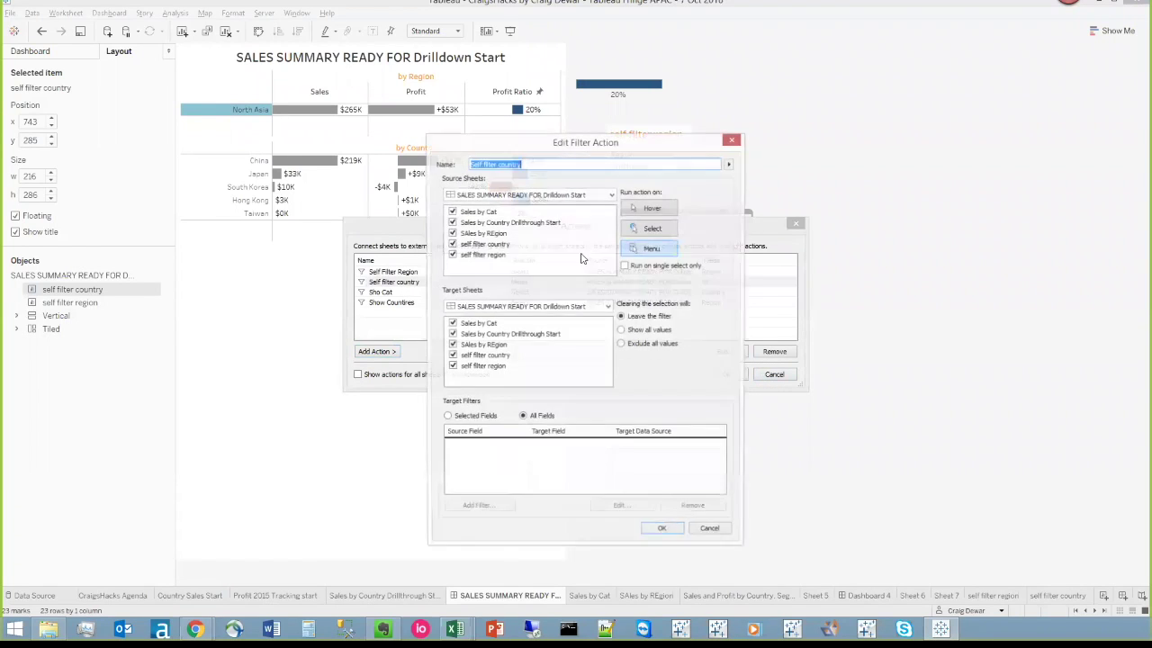
click(452, 212)
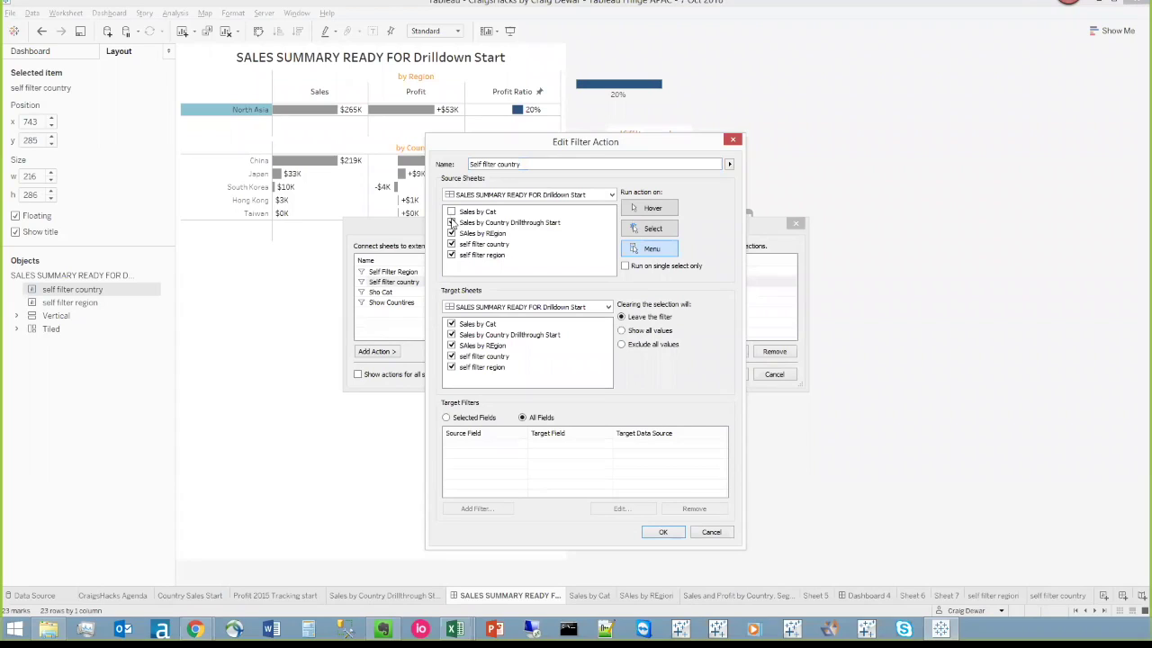
click(451, 243)
click(452, 254)
click(452, 324)
click(452, 346)
click(452, 367)
click(629, 331)
click(657, 228)
Limit the action to selected fields, mapping Country to Country in 2 2015 APAC Superstore, and save the dashboard actions.
click(461, 418)
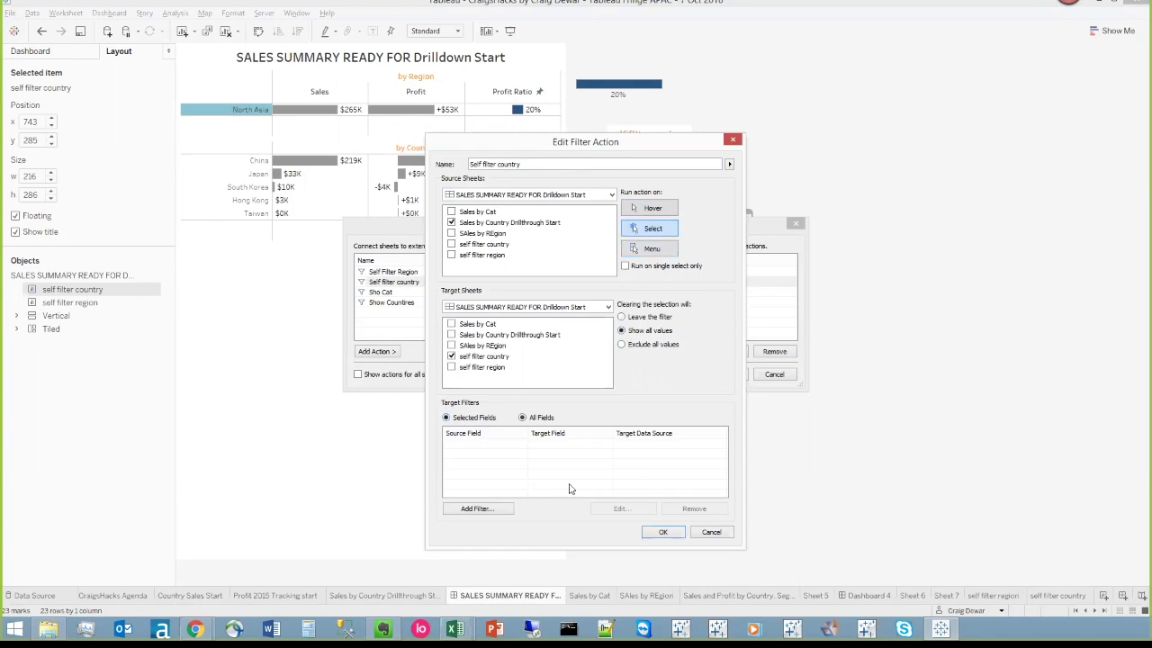
click(498, 510)
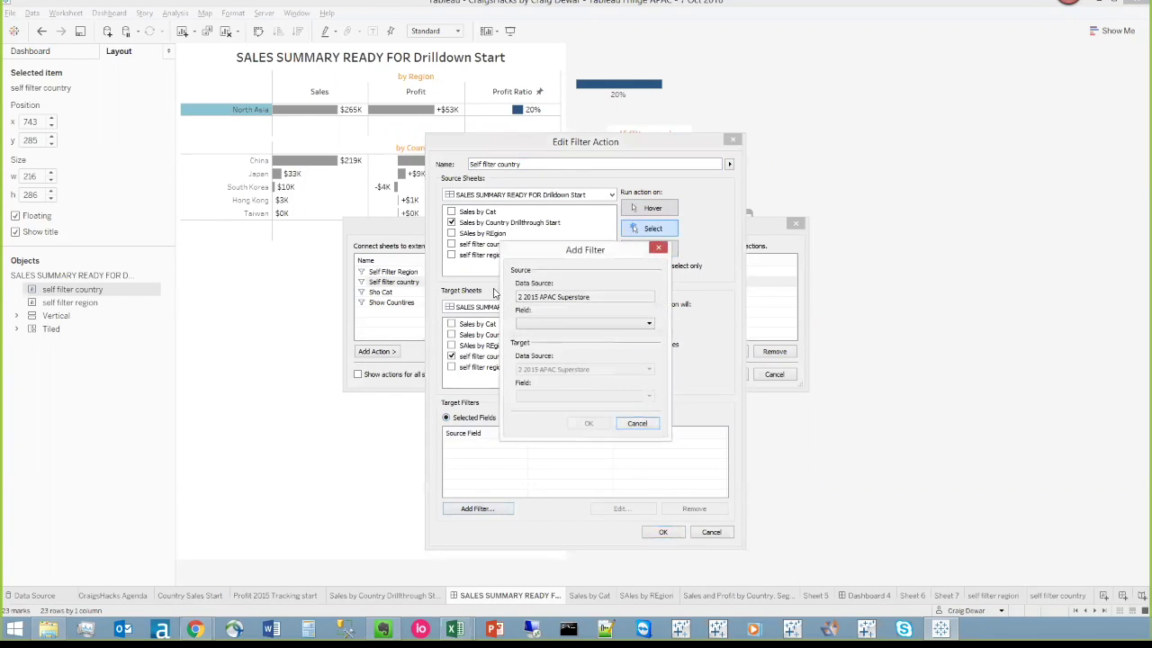
click(536, 323)
text(country)
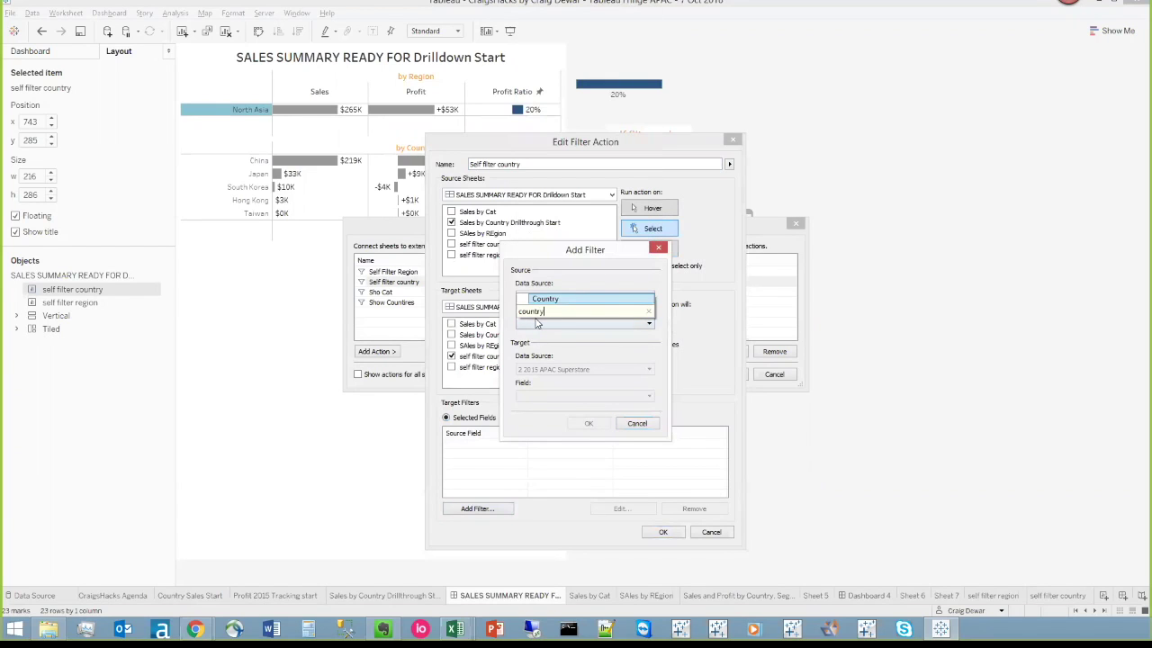
click(547, 300)
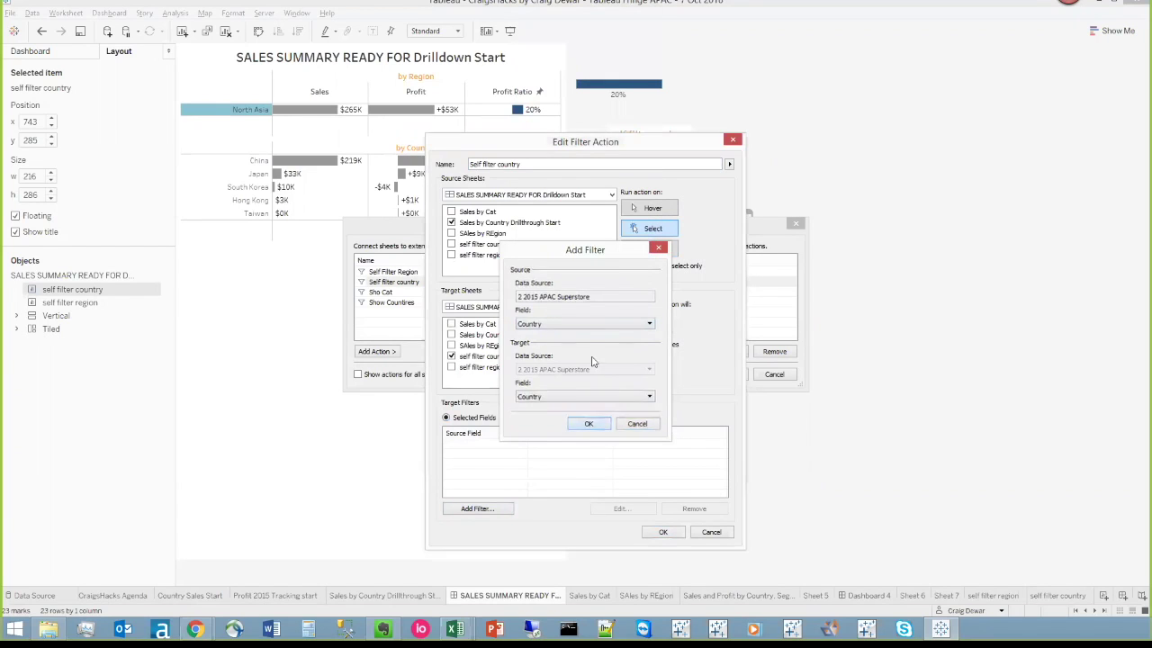
key(Return)
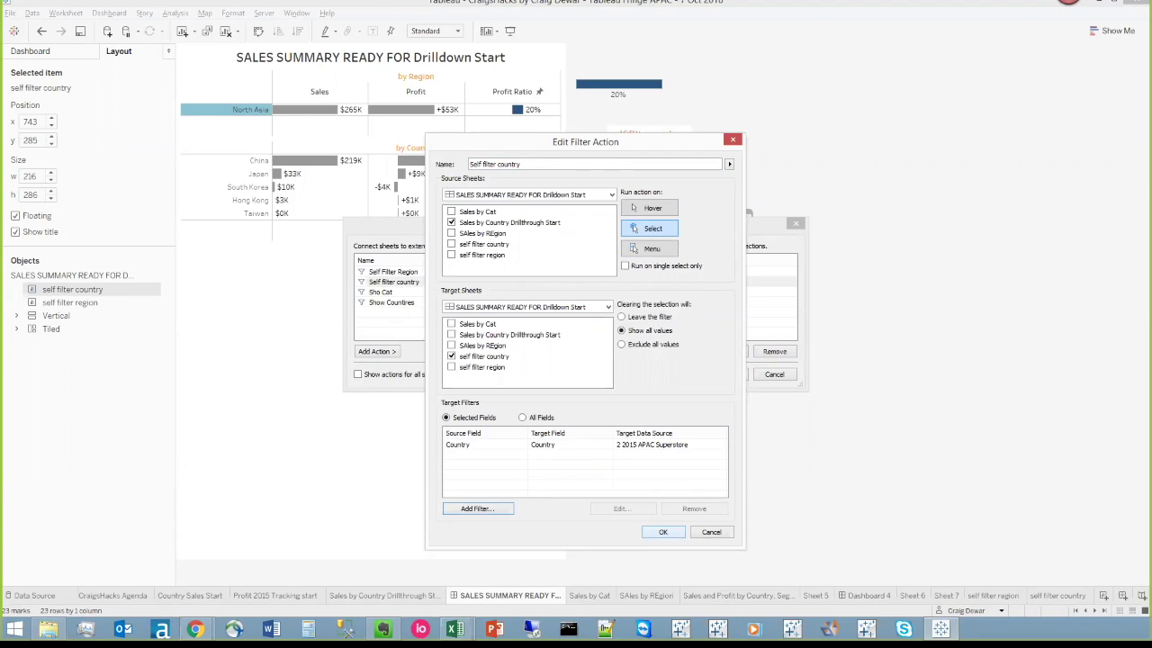
key(Return)
click(737, 375)
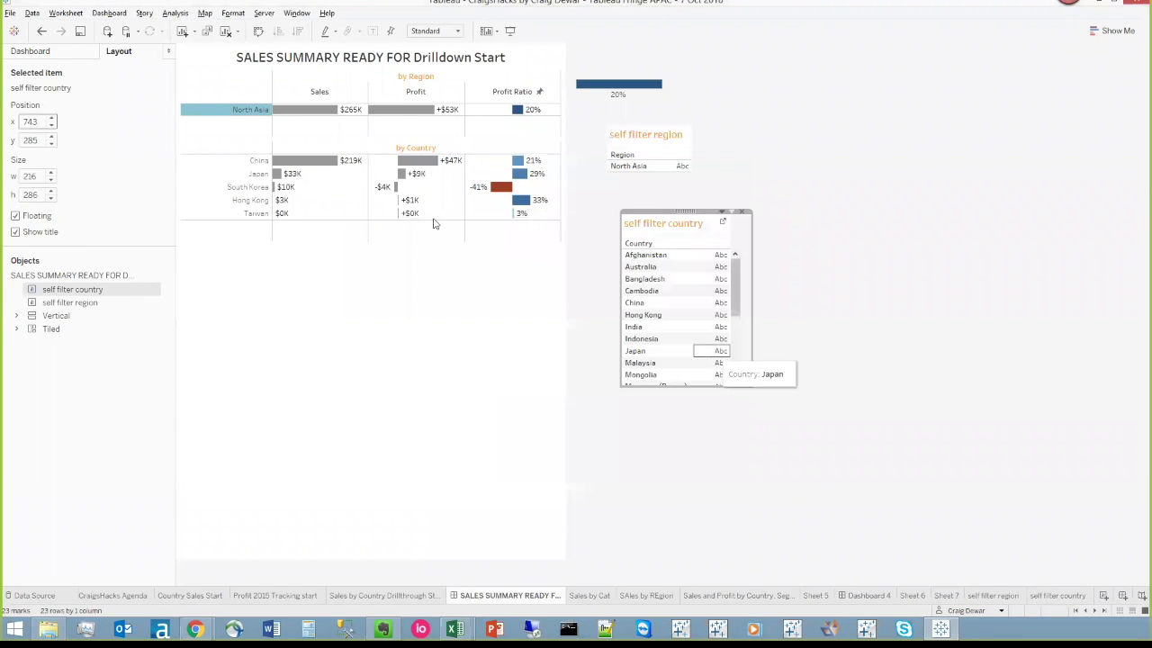
Select South Korea on the dashboard and apply the self filter country sheet's Action (Country) filter to Sales by Country Drillthrough Start as well.
click(232, 187)
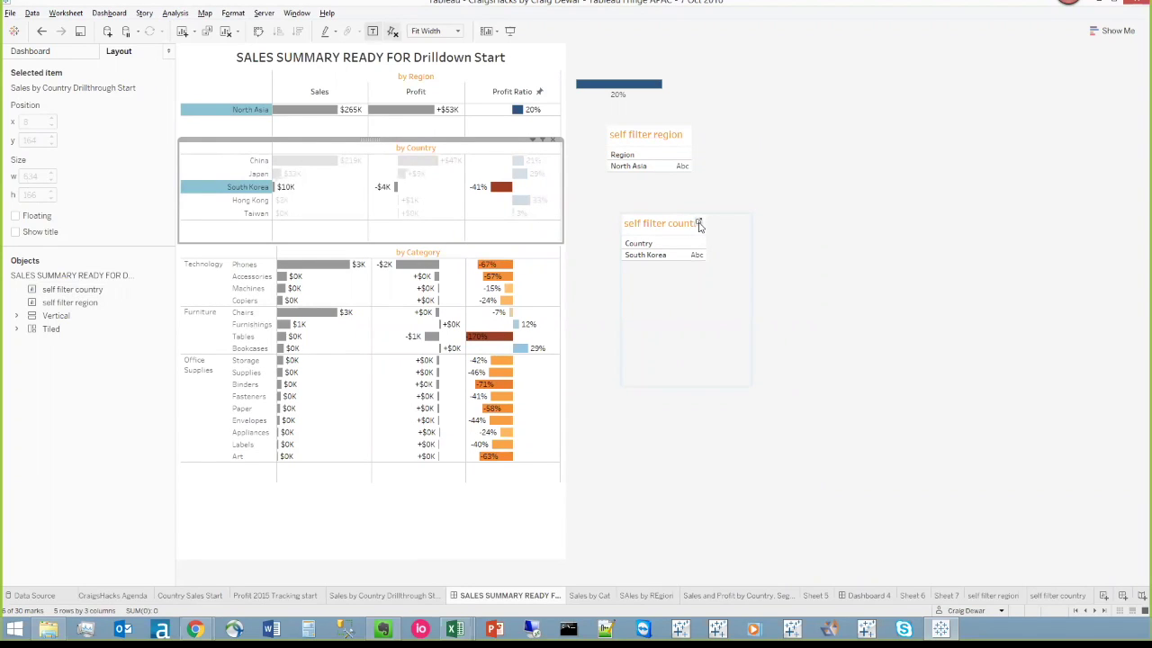
click(698, 224)
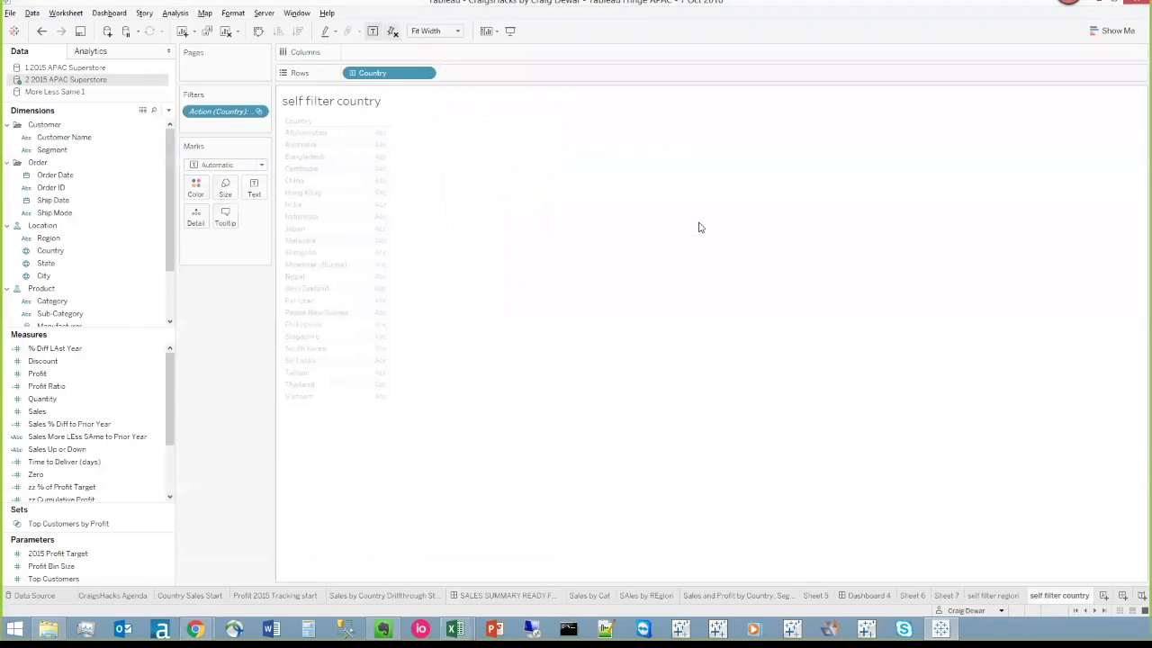
right_click(214, 112)
mouse_move(270, 176)
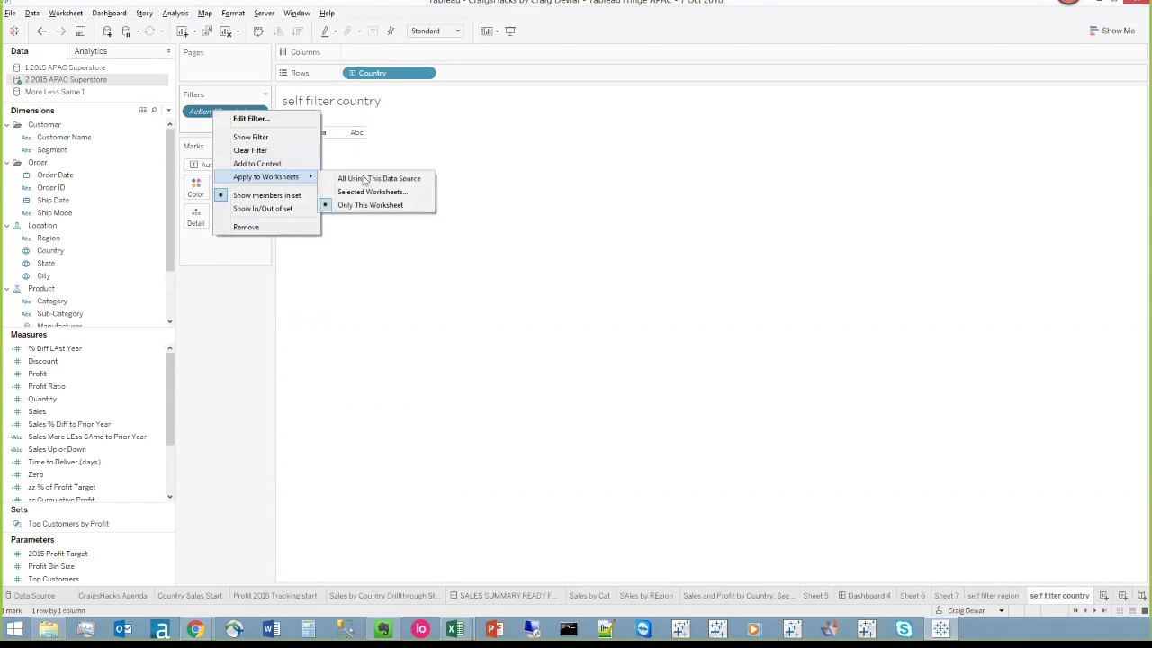
click(386, 201)
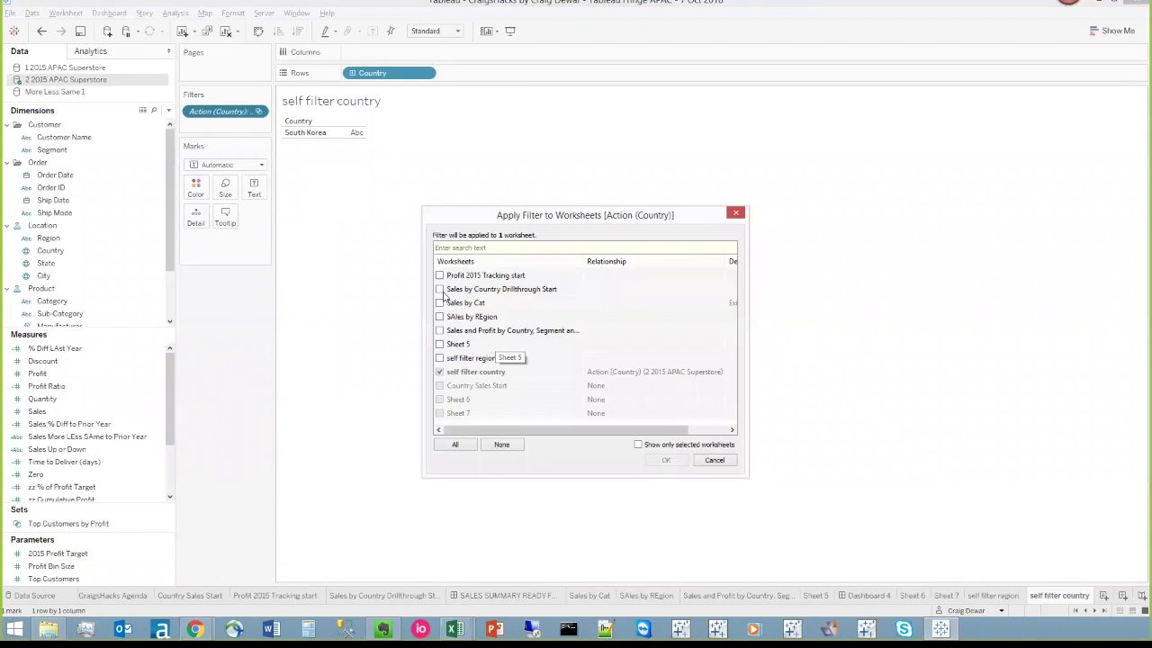
click(439, 289)
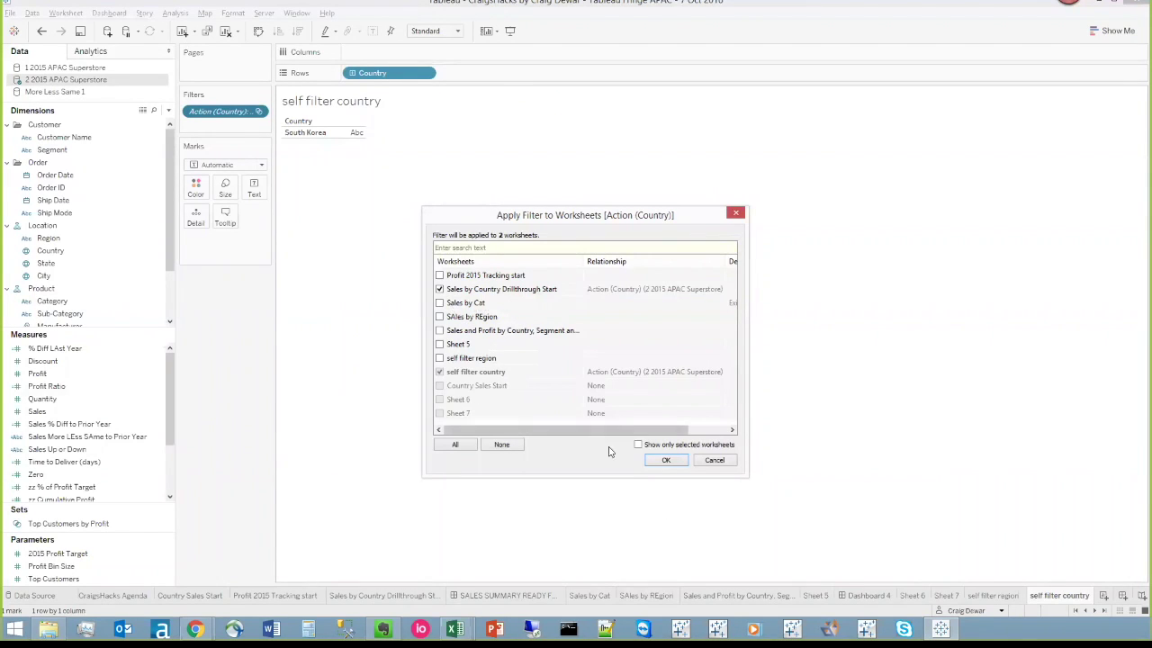
click(663, 460)
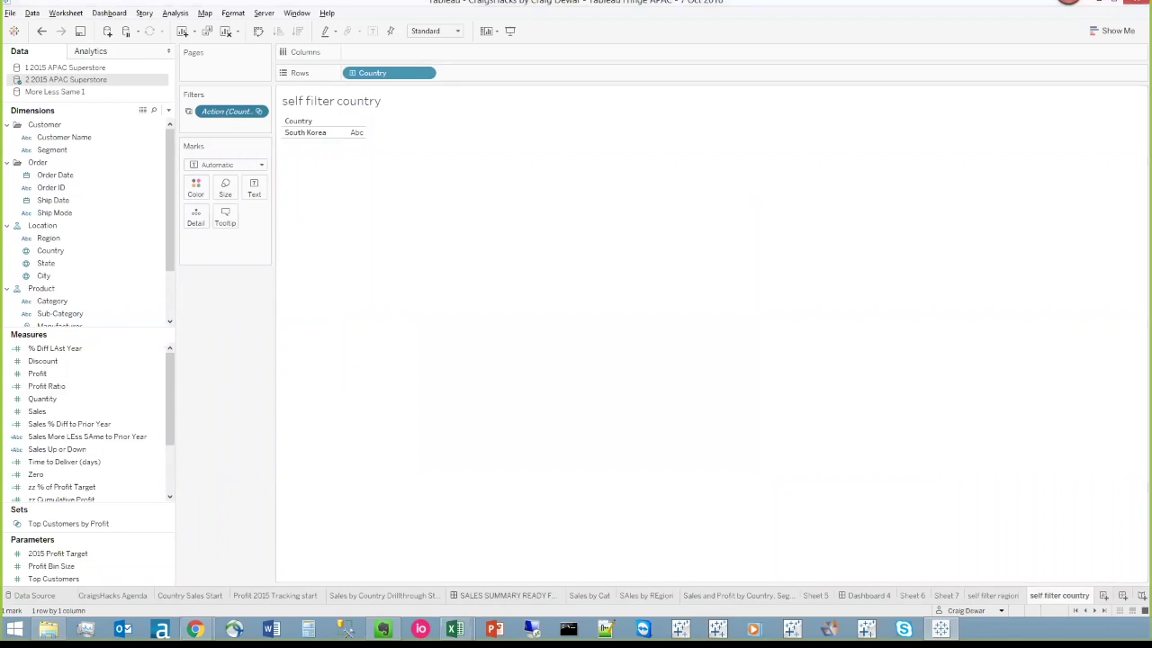
Test the drilldown on the dashboard by clearing South Korea and North Asia, reselecting North Asia and selecting China.
key(ctrl+z)
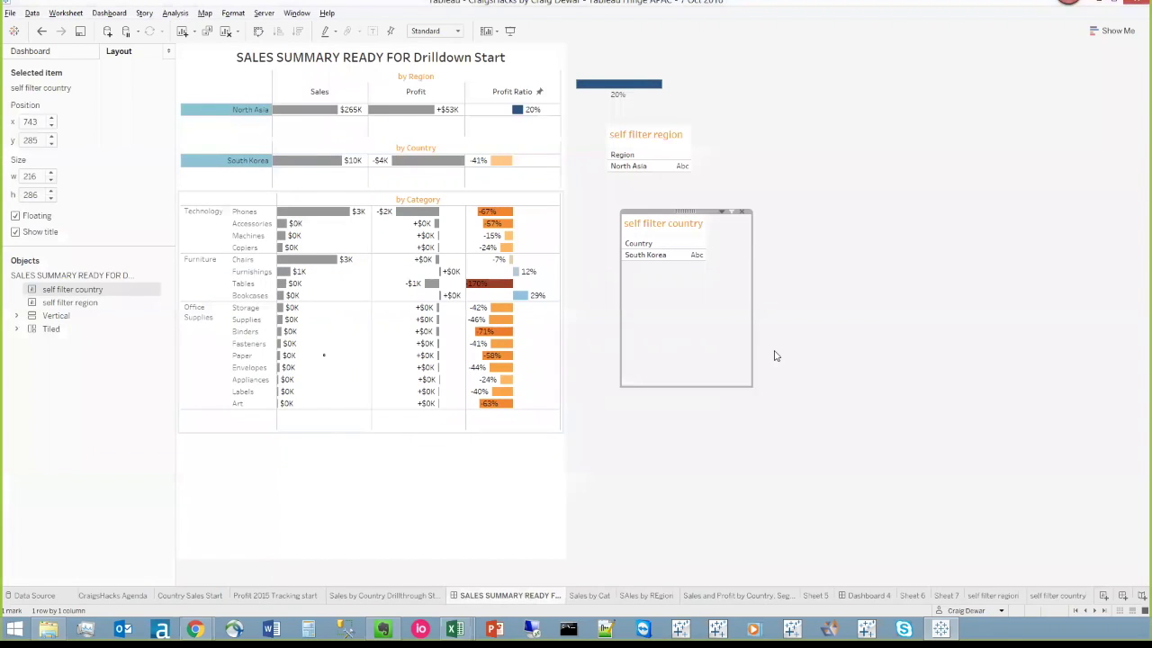
click(219, 169)
click(216, 179)
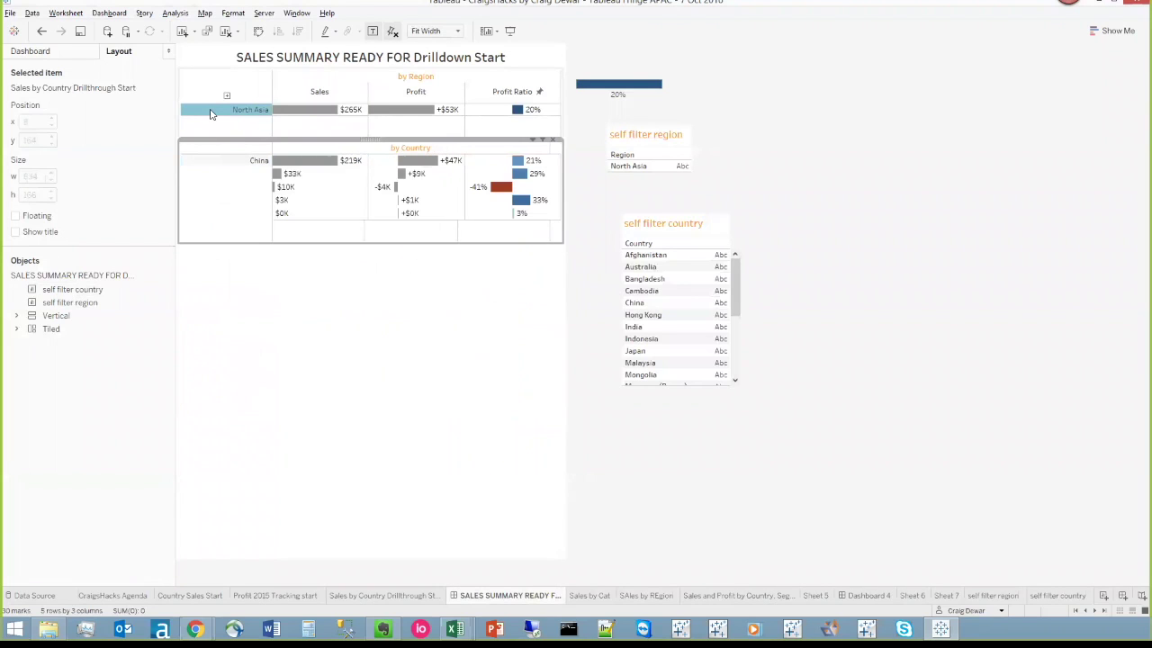
click(210, 112)
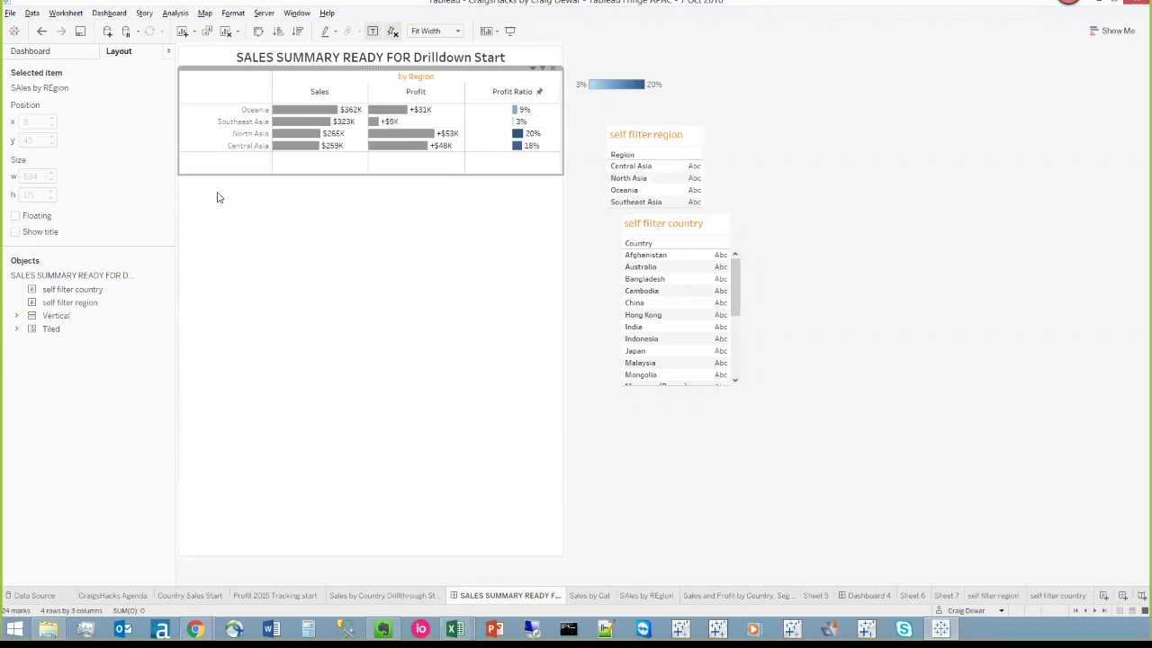
click(224, 137)
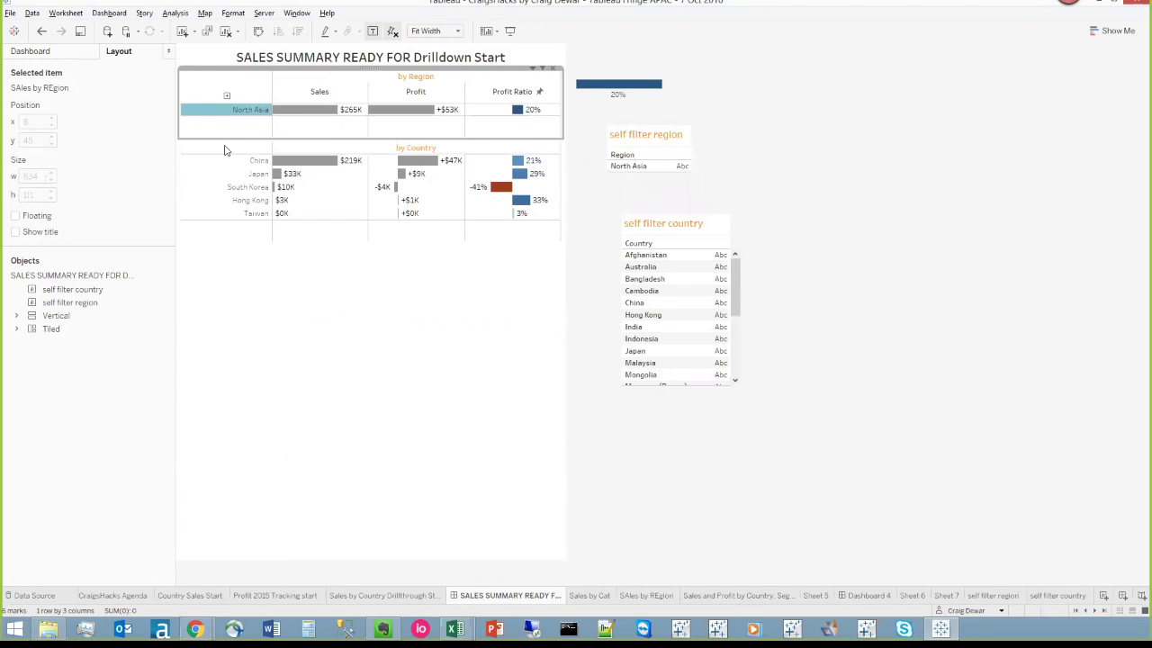
click(191, 233)
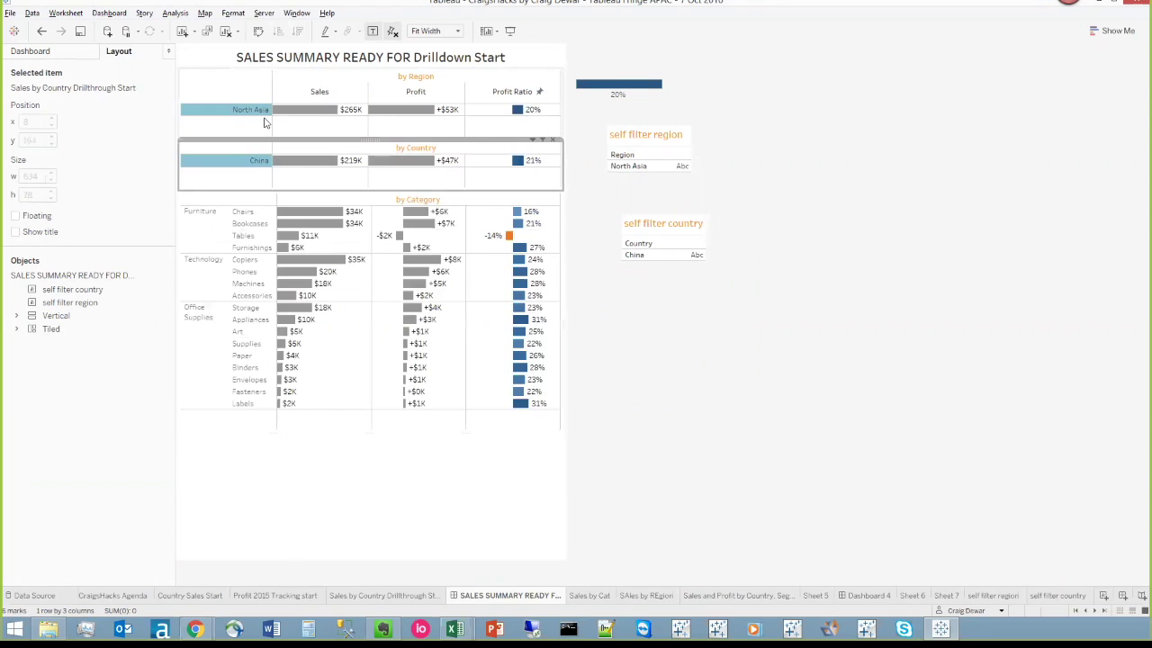
Preview the dashboard in presentation mode and return to the editing view.
click(681, 369)
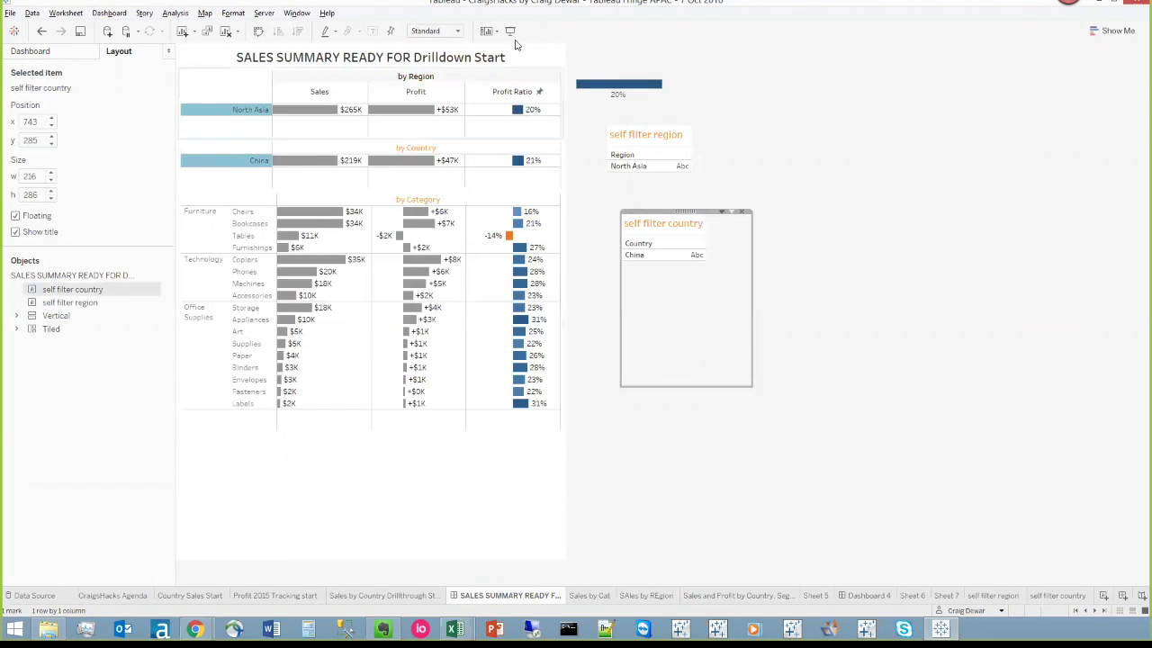
key(F7)
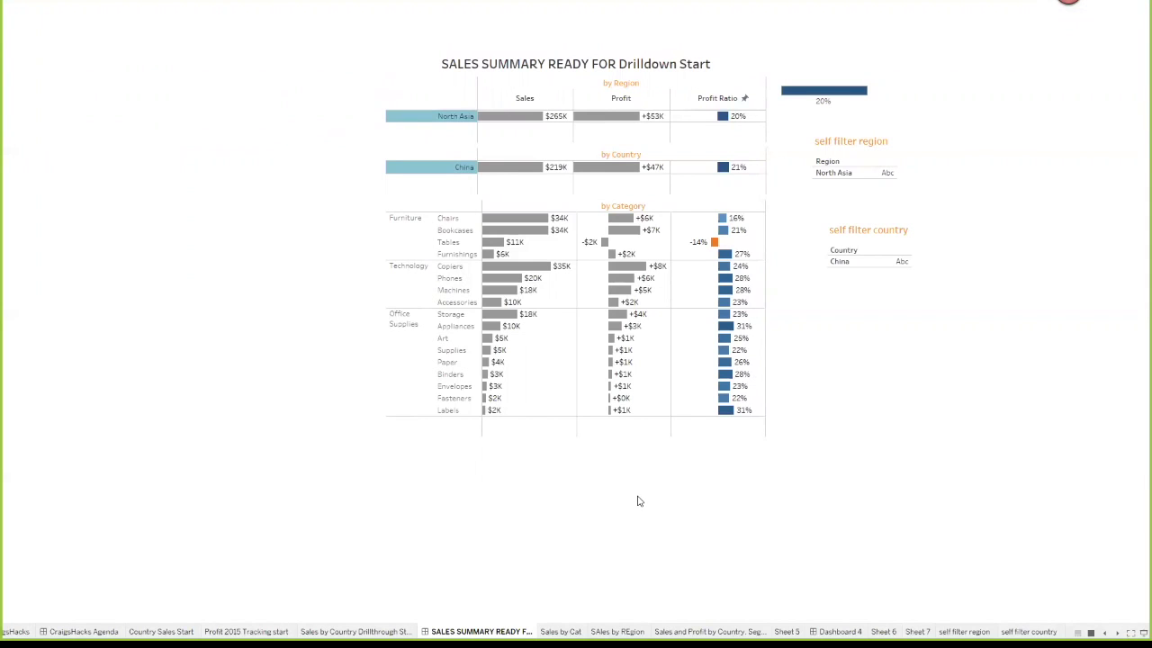
key(F7)
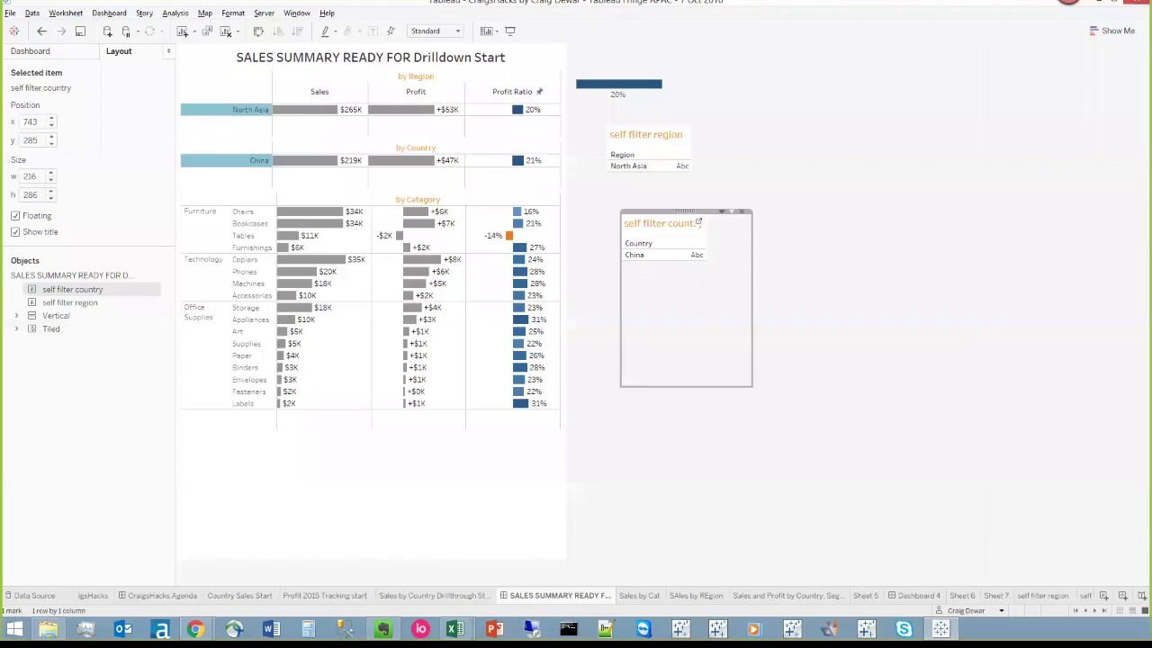
Open the Sales and Profit by Country, Segment and Category Legend Start worksheet from the sheet thumbnail overview.
click(774, 483)
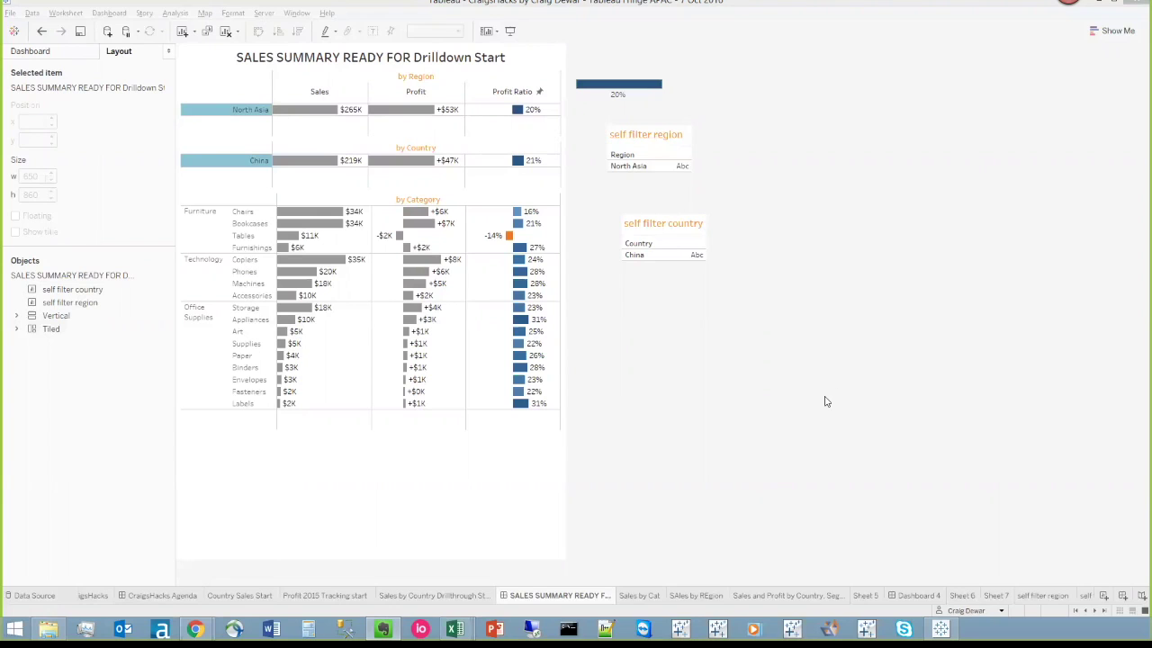
click(797, 393)
key(F5)
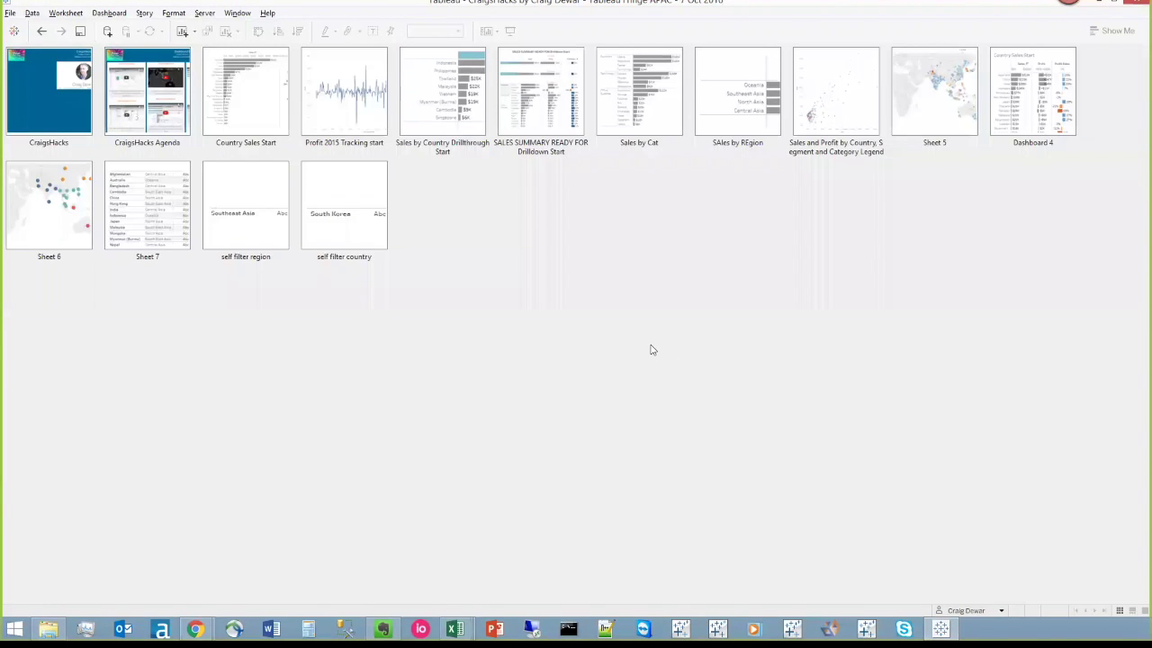
double_click(846, 99)
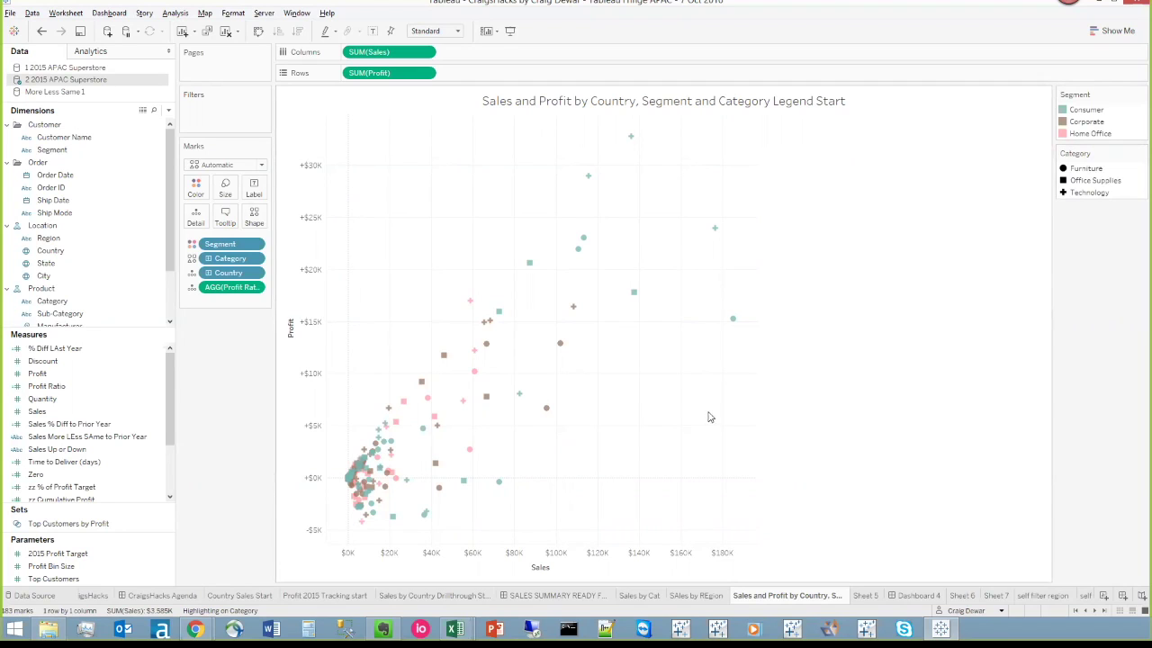
Duplicate the Sales and Profit by Country, Segment and Category Legend Start worksheet and add Segment and Category to the duplicate's rows.
right_click(779, 594)
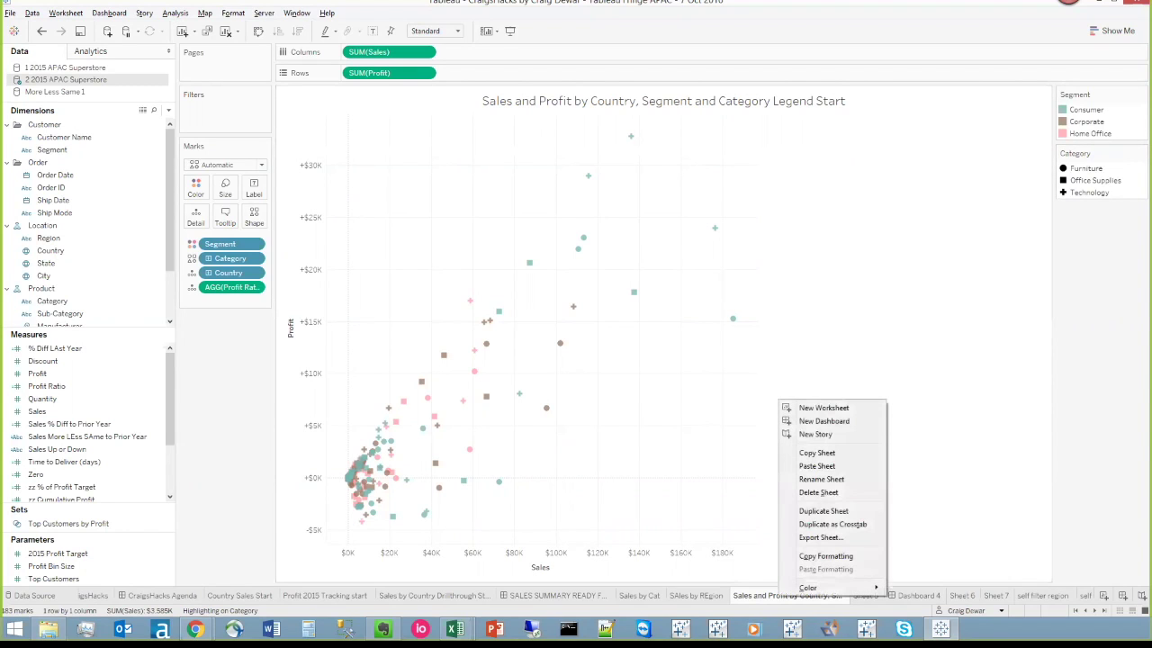
click(820, 511)
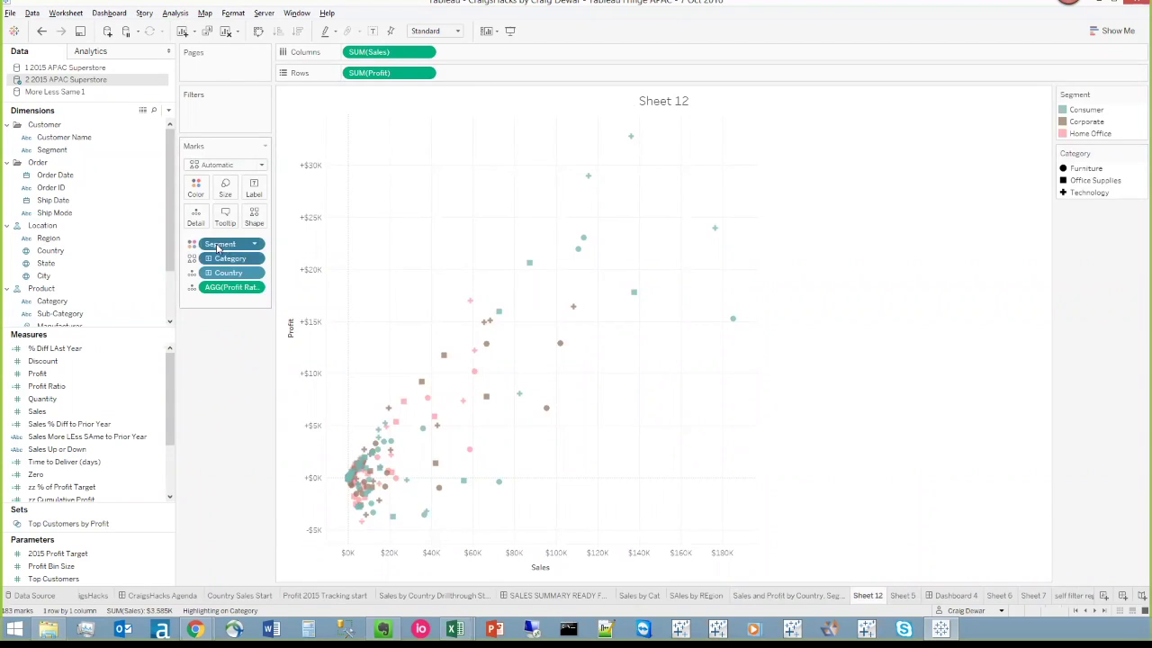
drag(220, 244, 421, 34)
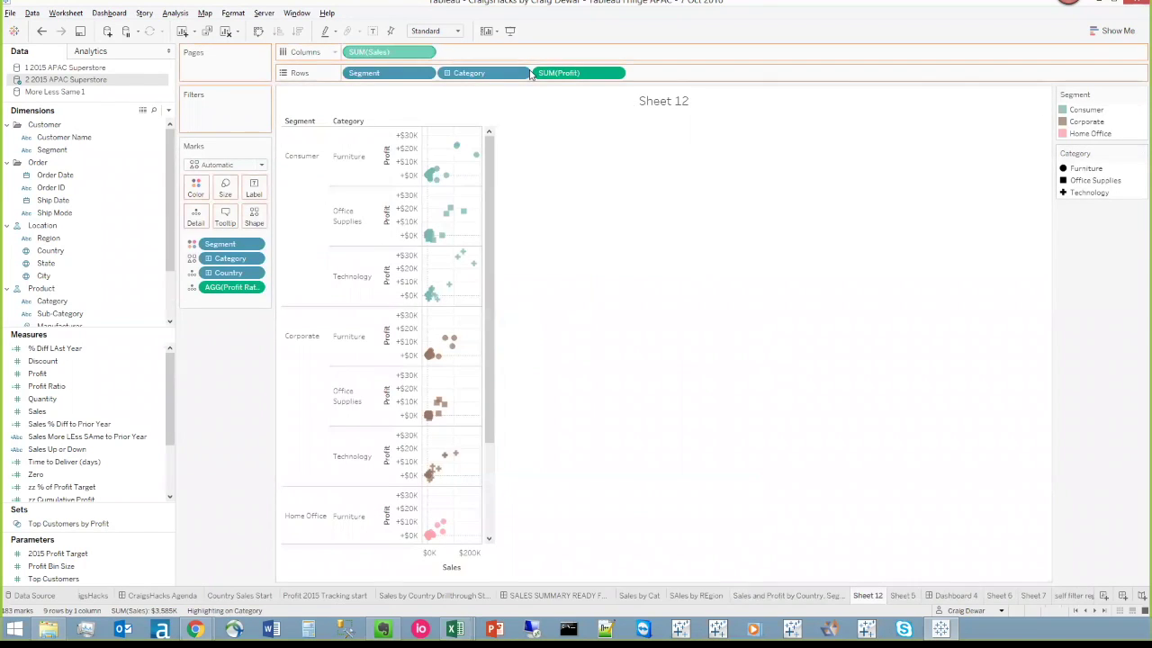
Remove the Sales and Profit measures, Country and Profit Ratio from the duplicated worksheet, leaving Segment and Category.
drag(557, 73, 572, 34)
drag(232, 272, 241, 338)
drag(231, 258, 224, 377)
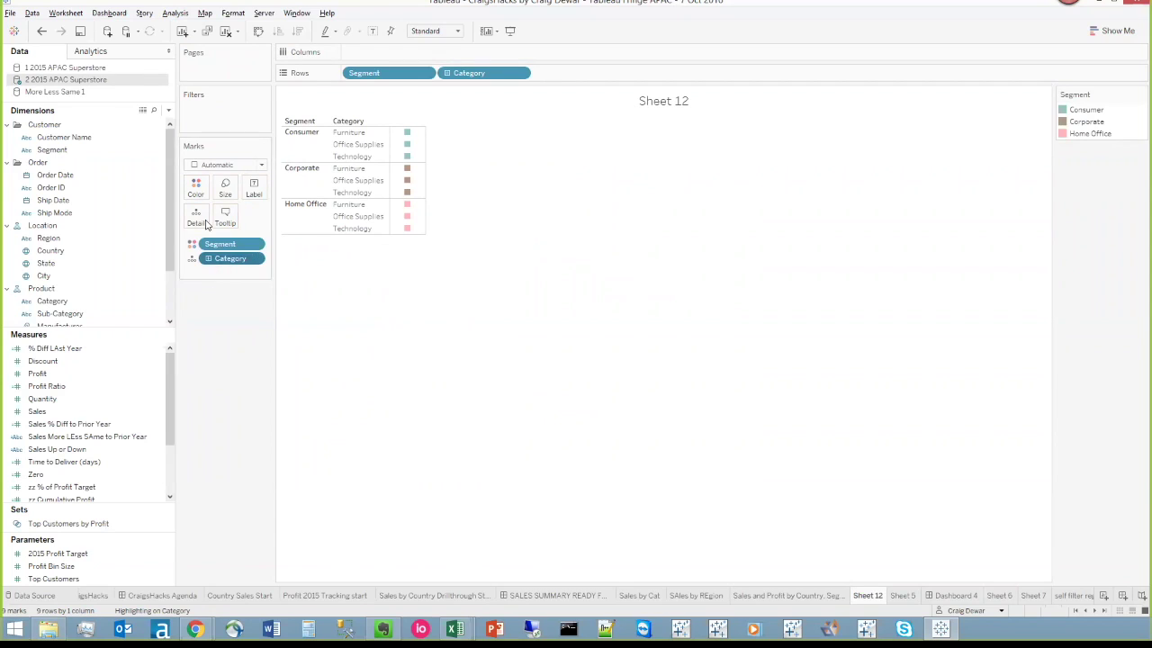
Set the mark type to Shape with Category as the shape, and label the marks with Segment and Category.
click(218, 167)
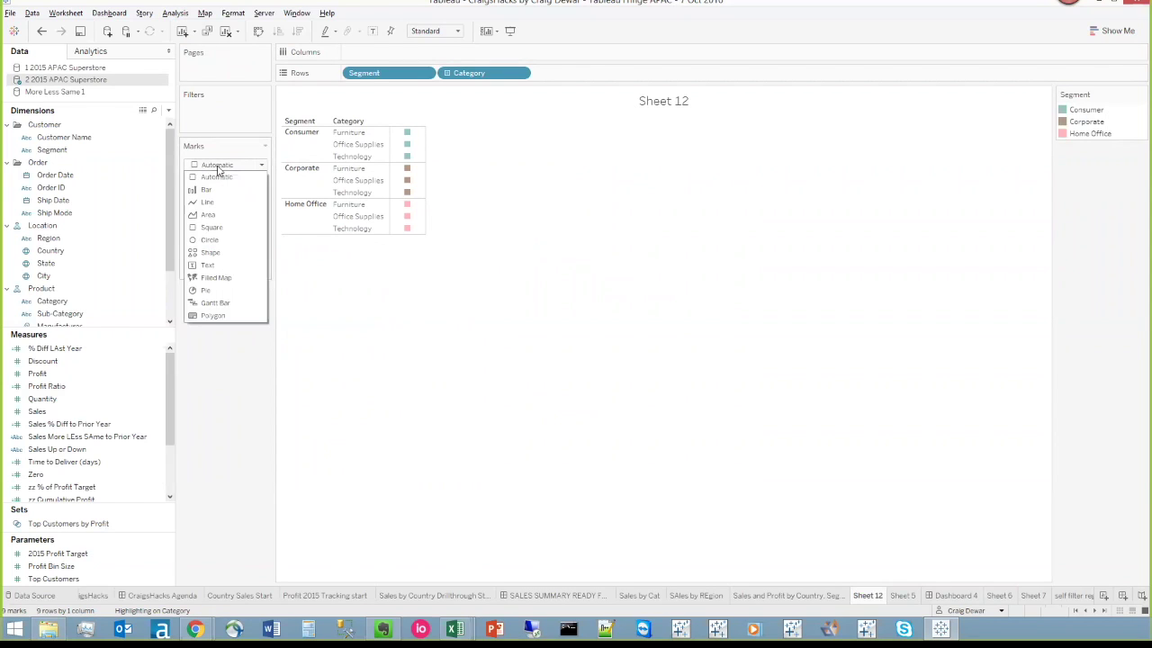
click(213, 252)
drag(213, 252, 255, 218)
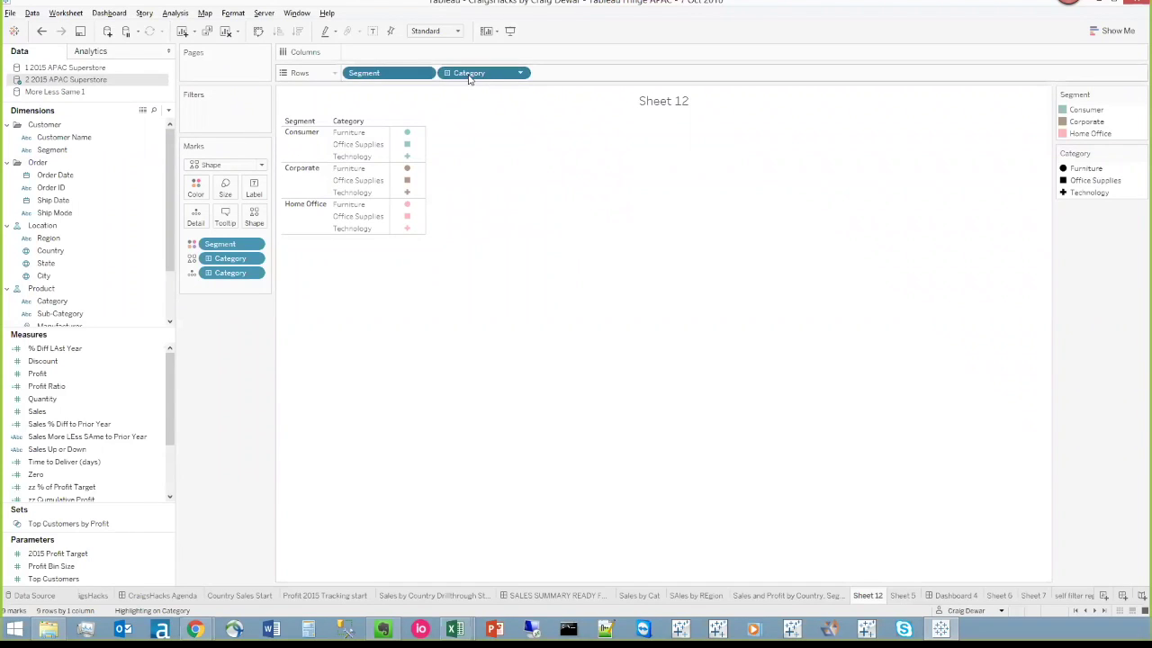
drag(471, 76, 259, 192)
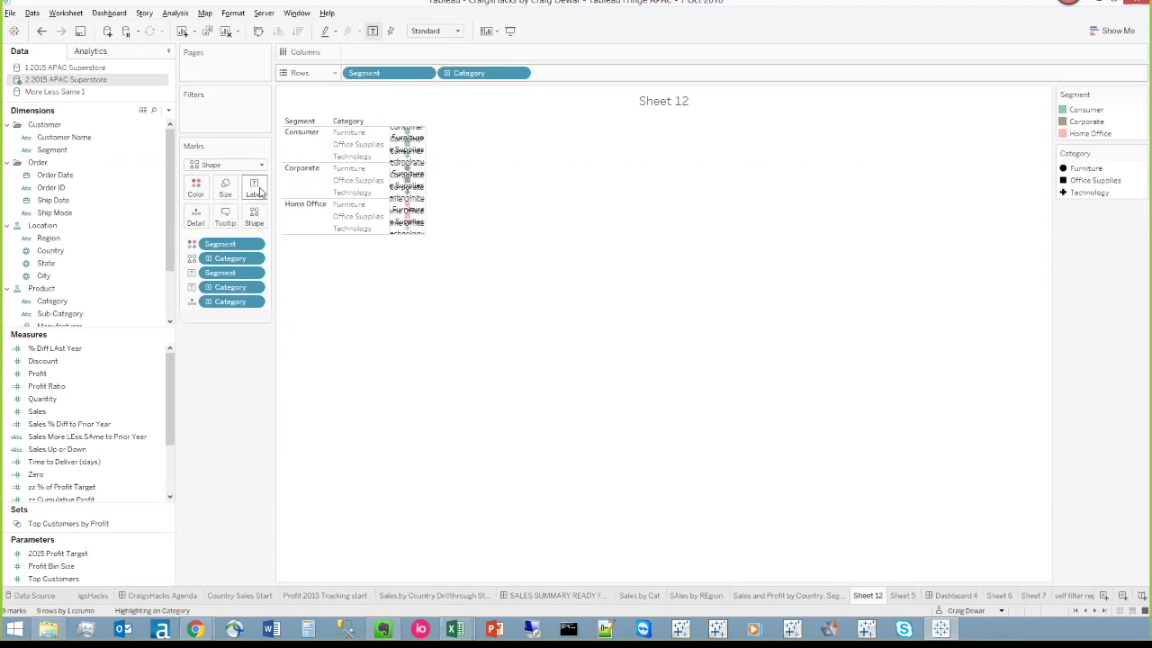
drag(423, 185, 557, 189)
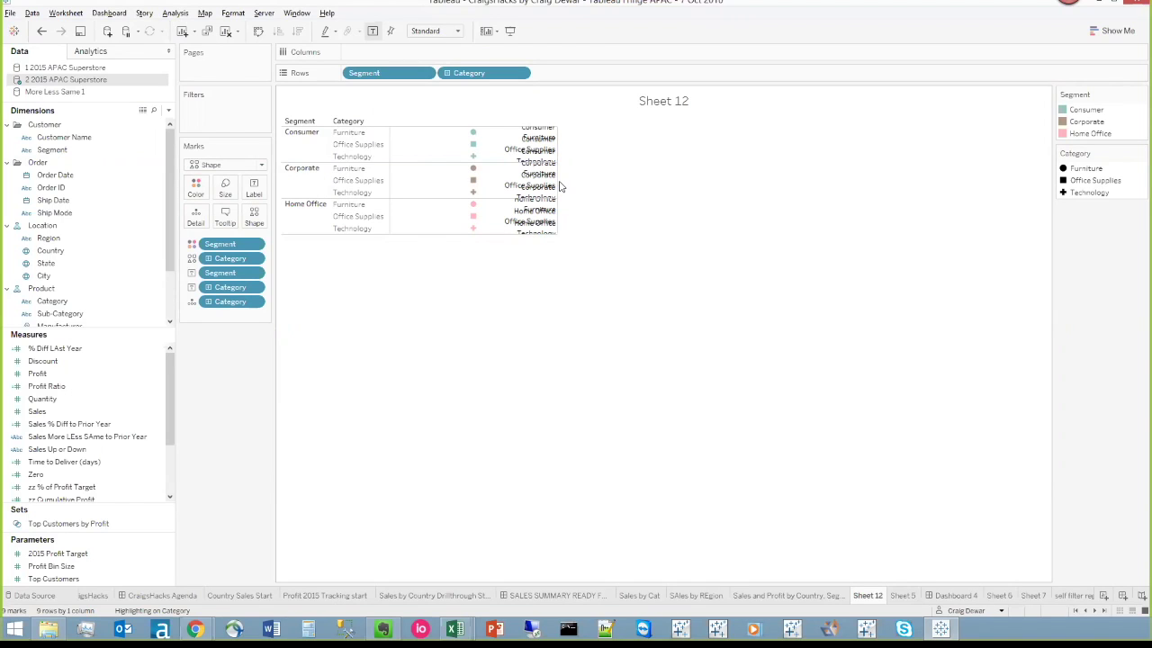
Add an ad hoc calculation of 0 to the columns and narrow the resulting chart pane.
double_click(366, 52)
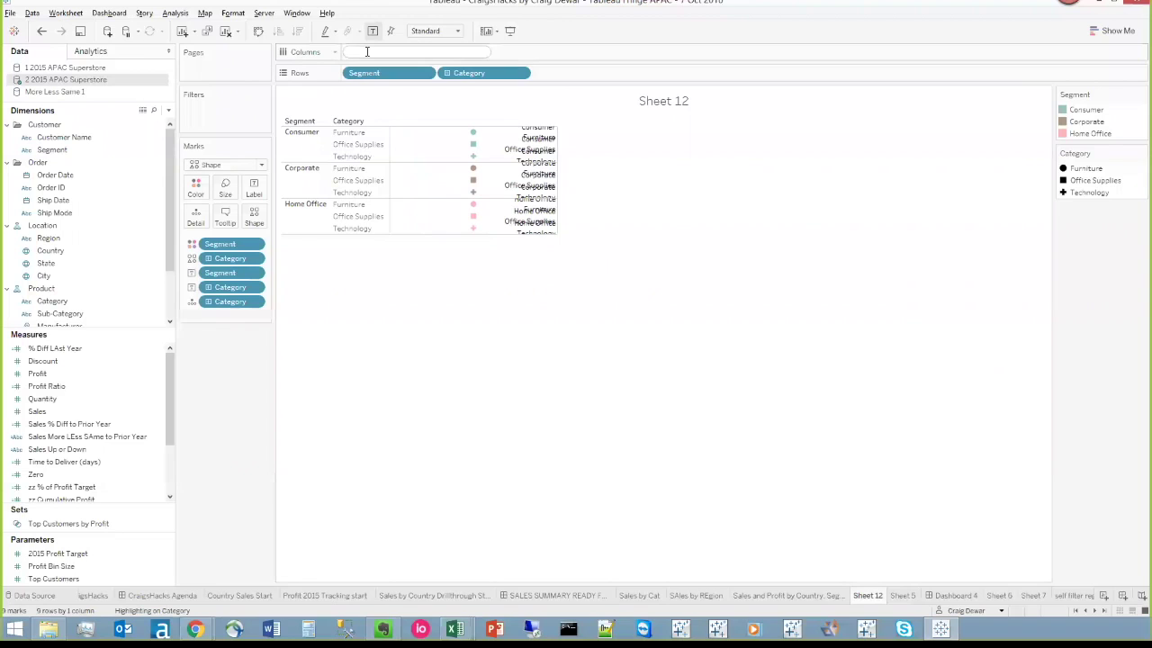
text(0)
key(Return)
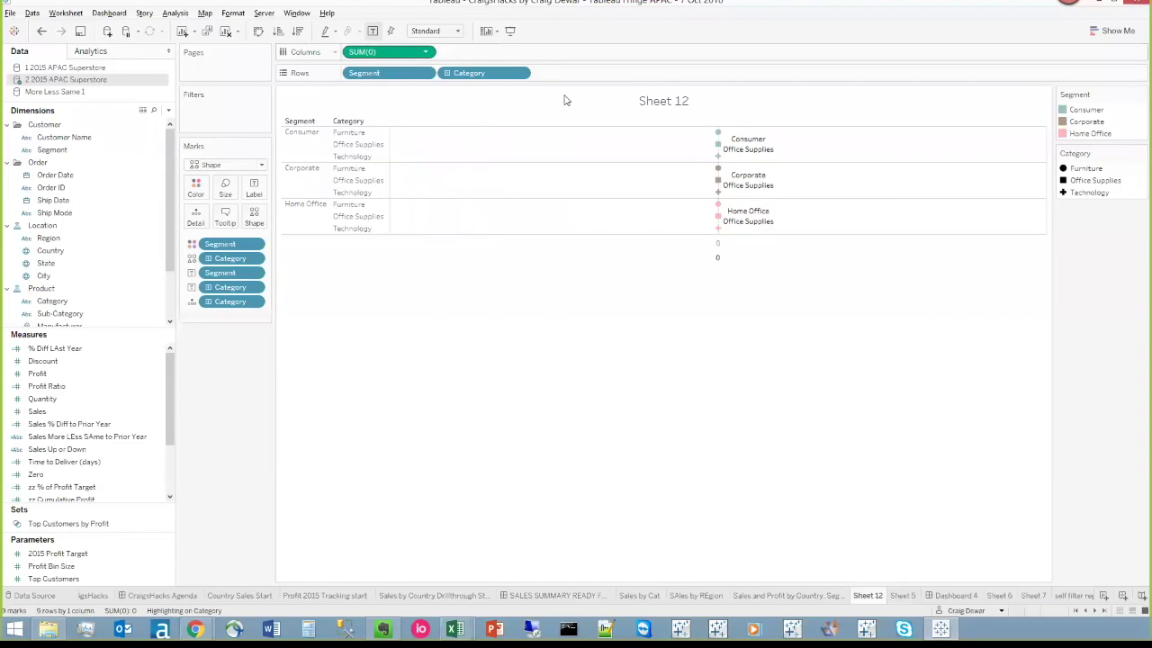
drag(1046, 180, 615, 195)
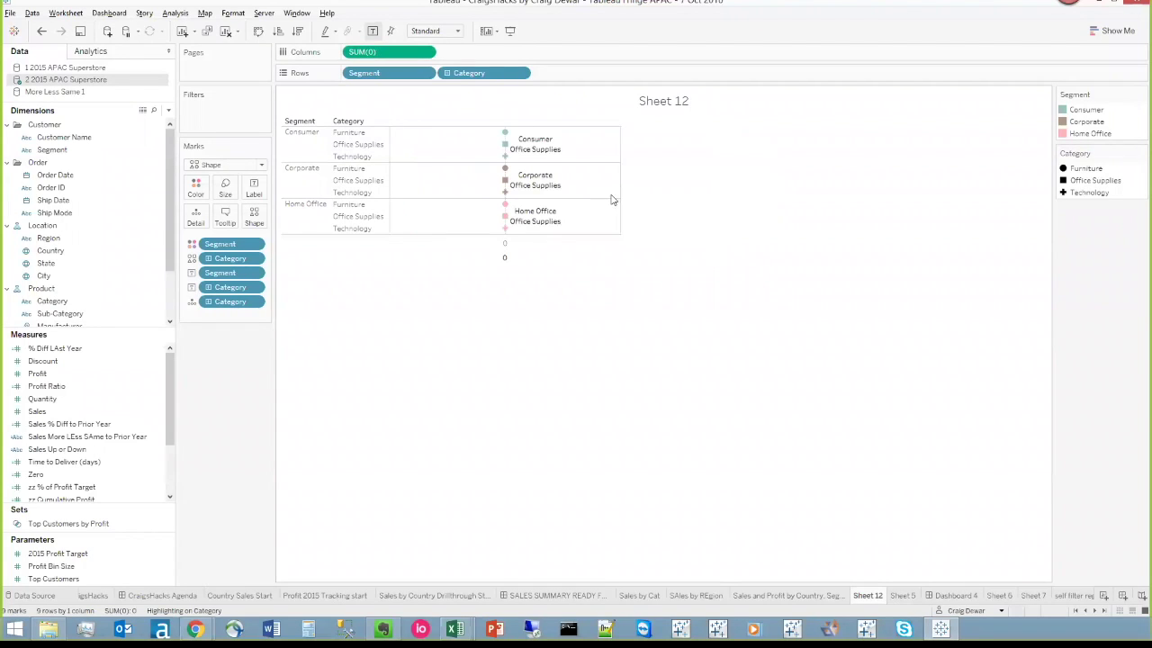
Edit the mark label text so Segment and Category sit together on a single line.
mouse_move(555, 189)
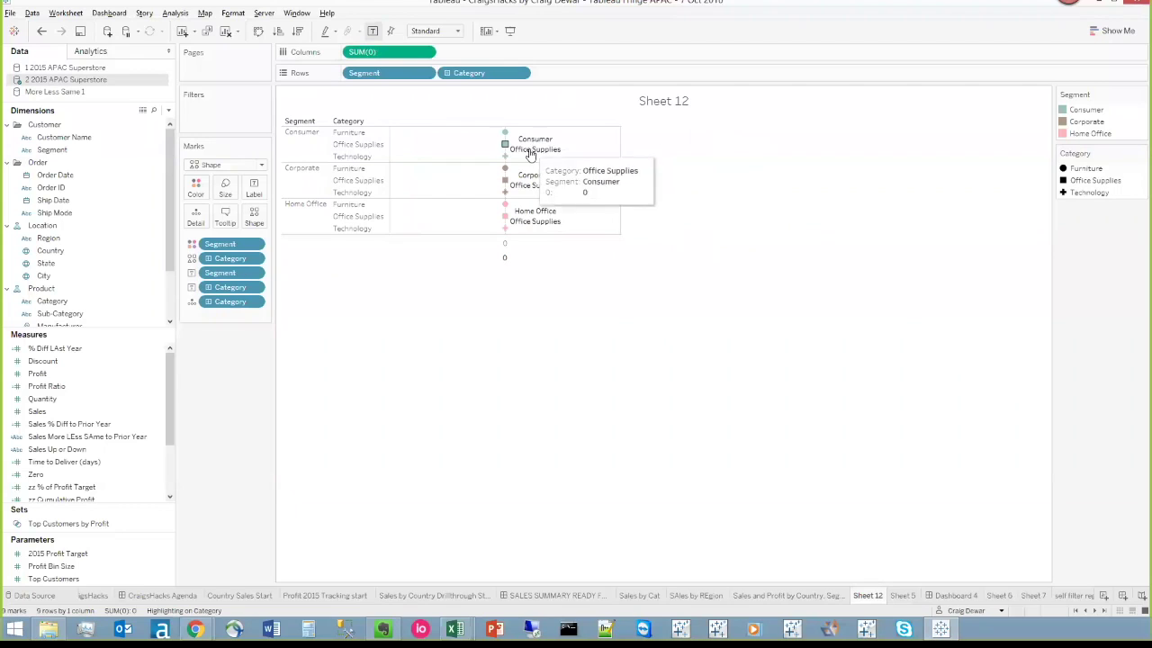
click(255, 193)
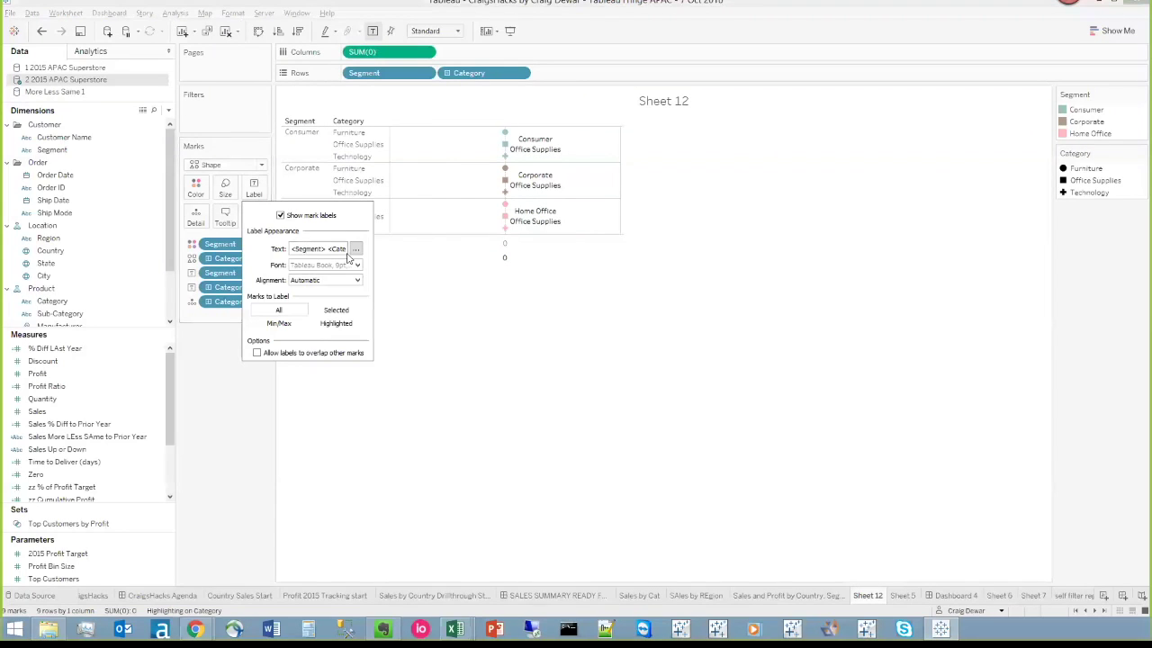
click(355, 249)
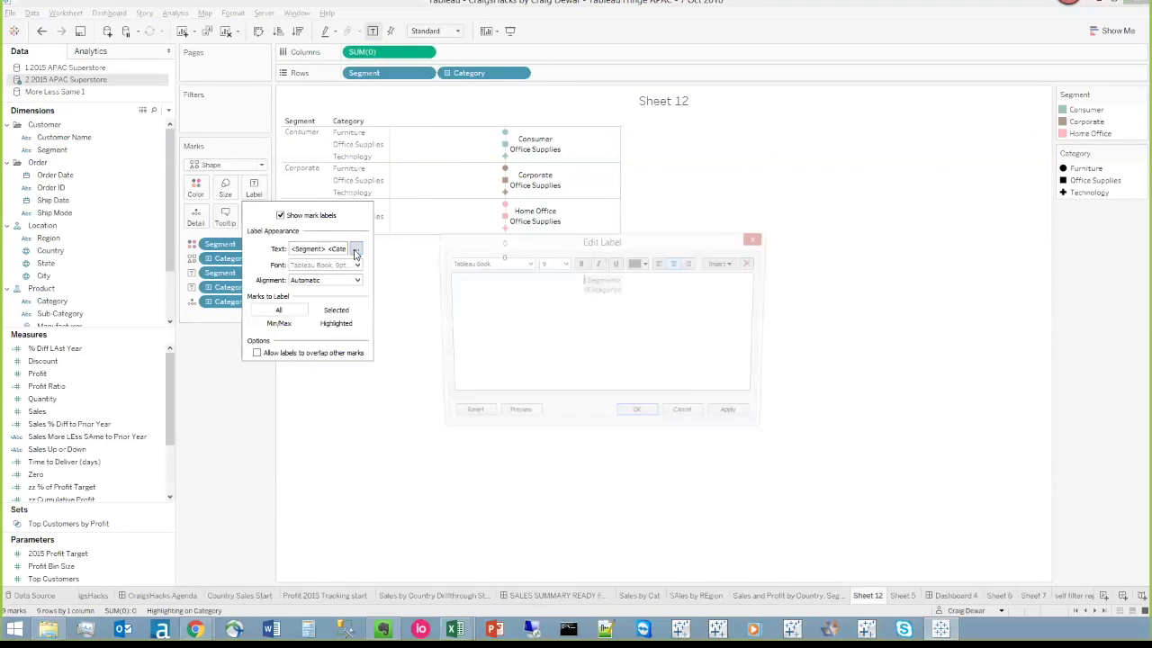
click(581, 289)
key(BackSpace)
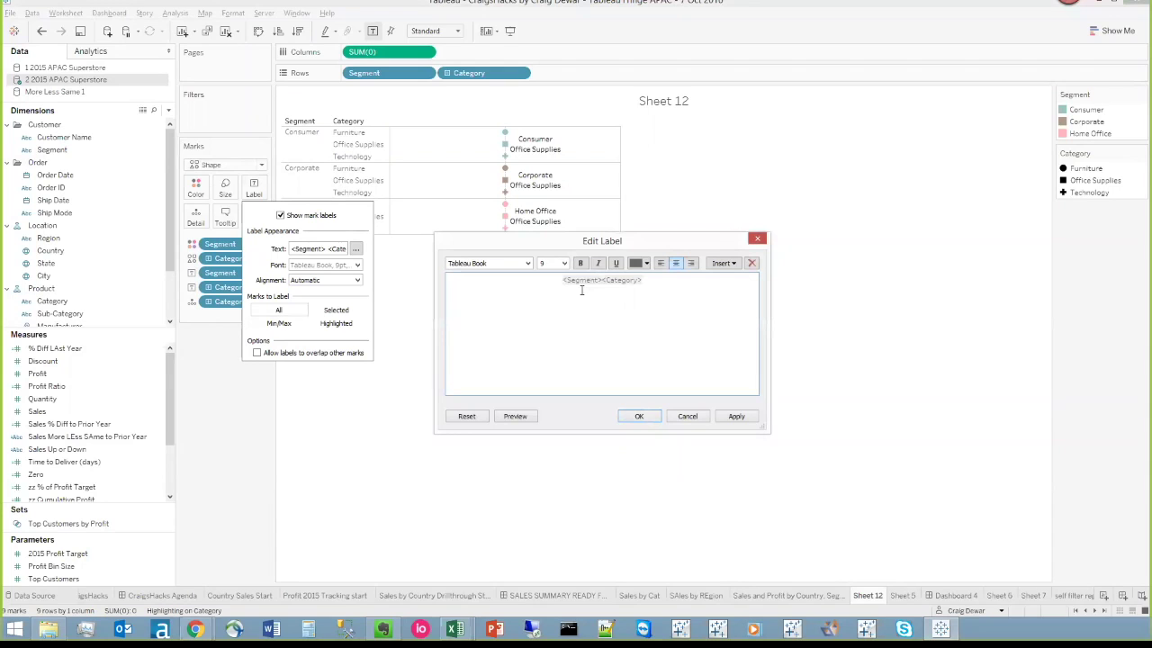
click(648, 418)
click(697, 362)
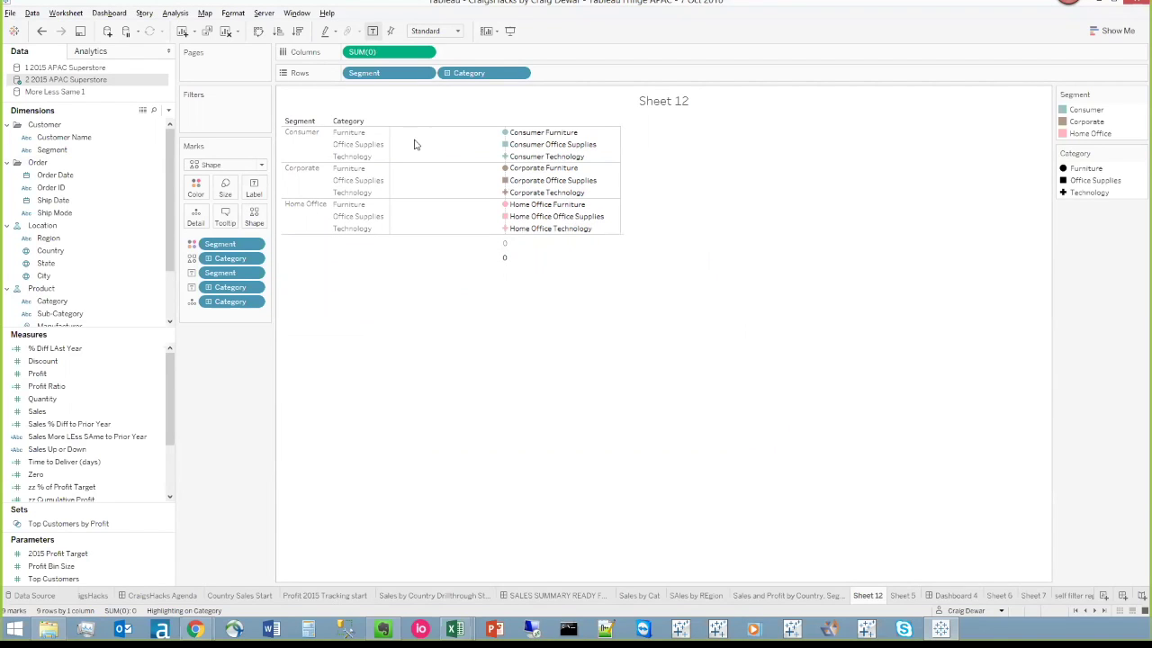
Fix the horizontal axis range from -1 to 6.
right_click(468, 256)
click(499, 260)
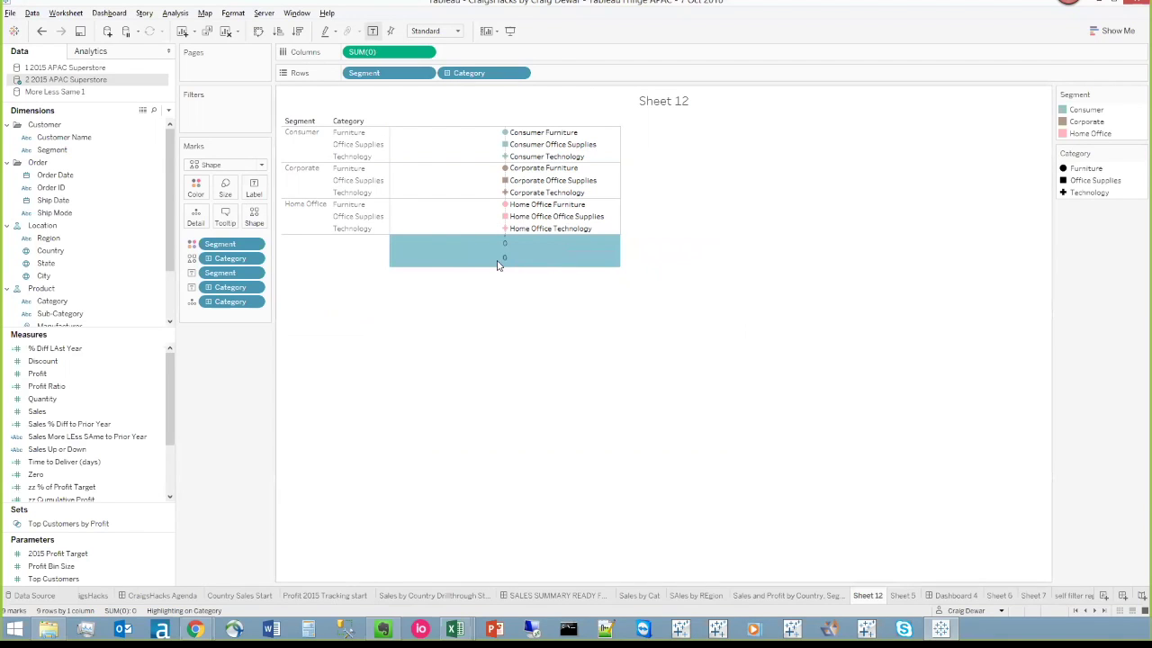
click(469, 253)
text(-1)
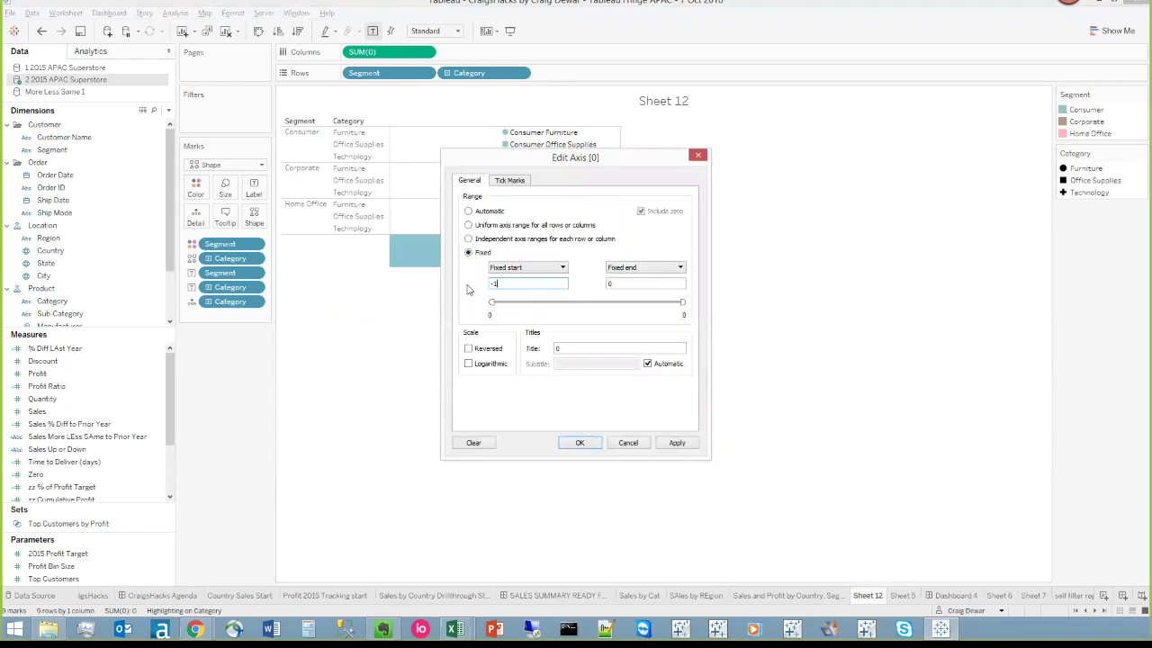
click(615, 284)
text(6)
click(622, 442)
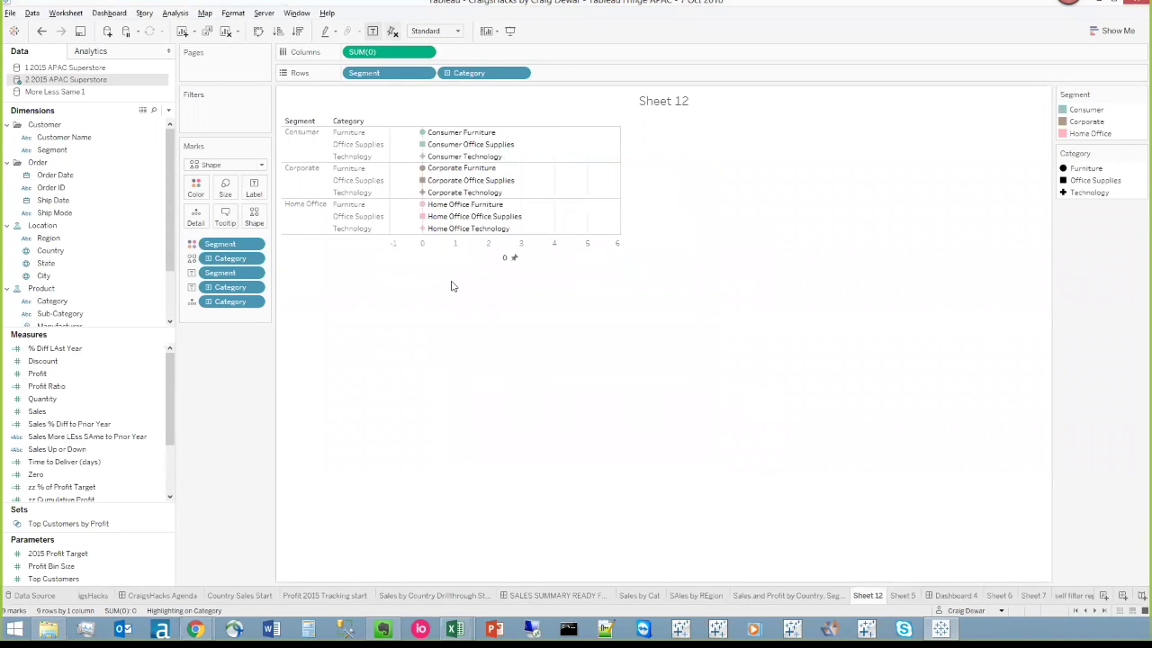
Format the worksheet's lines, setting both the zero lines and the grid lines to None.
right_click(537, 184)
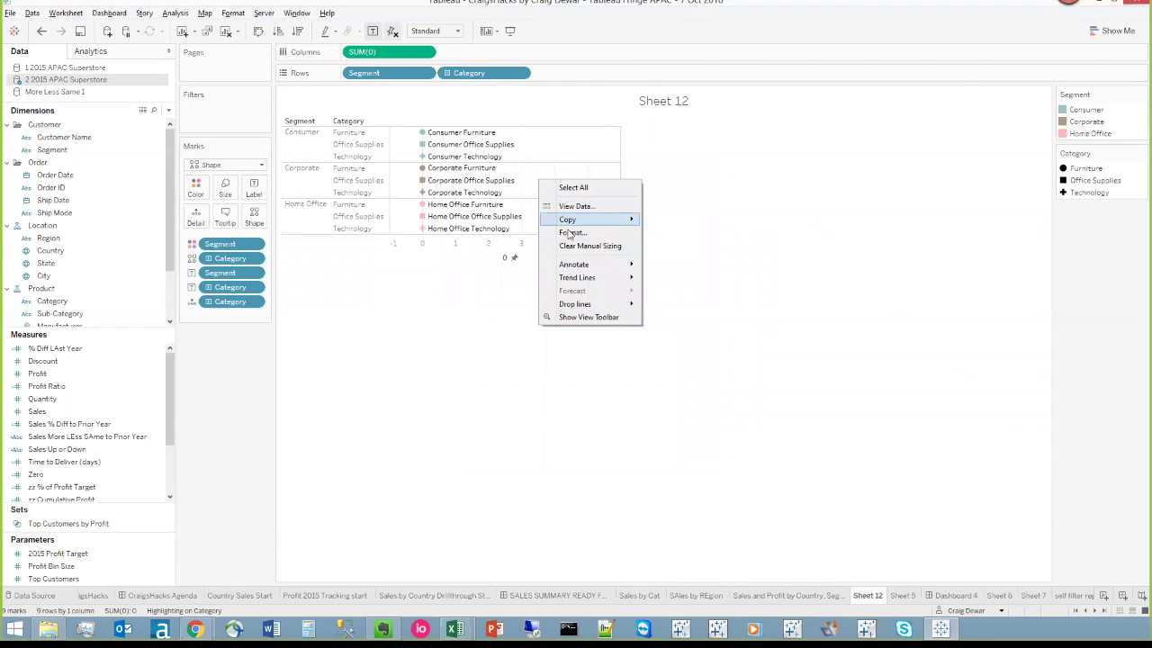
click(537, 219)
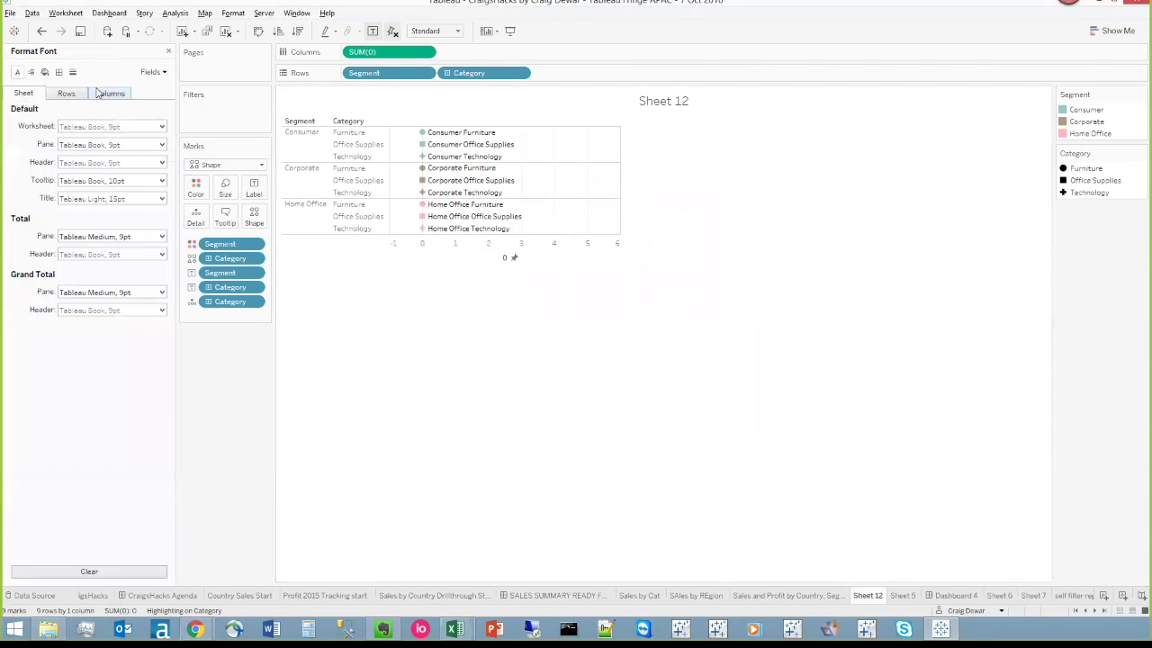
click(73, 72)
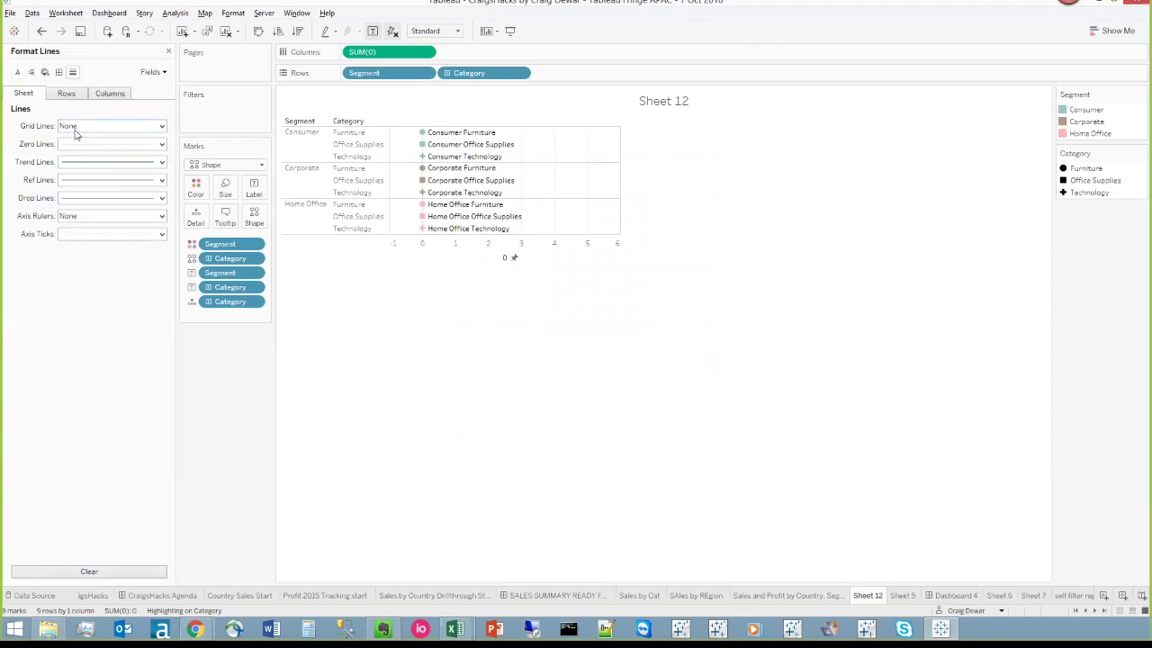
click(76, 146)
click(75, 162)
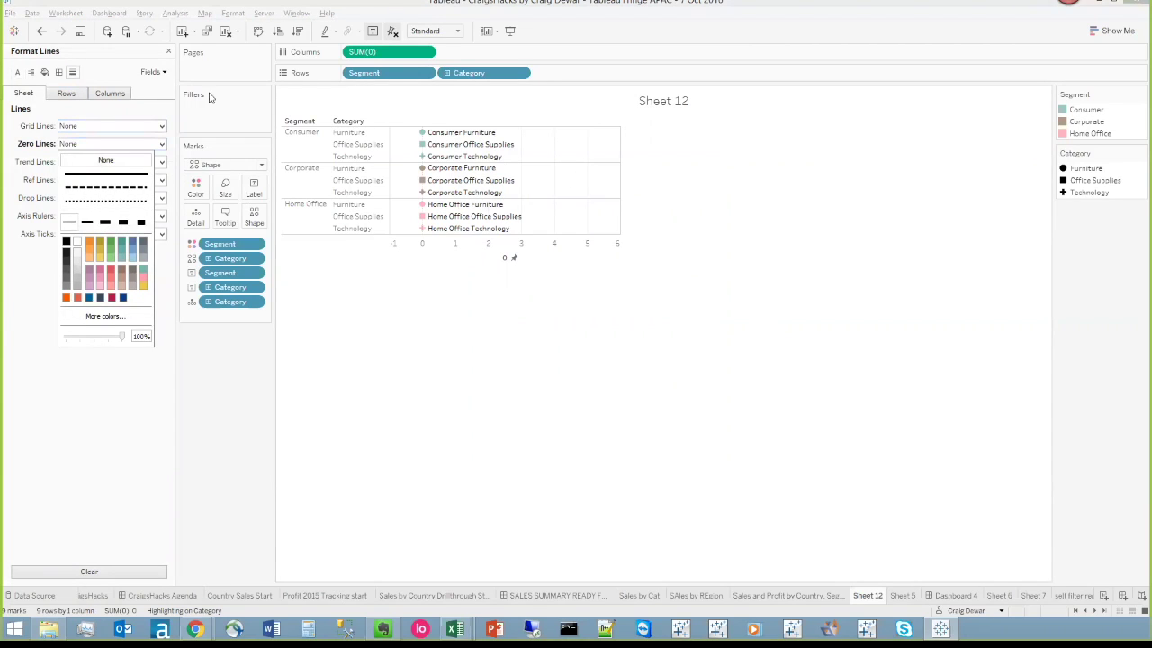
click(96, 126)
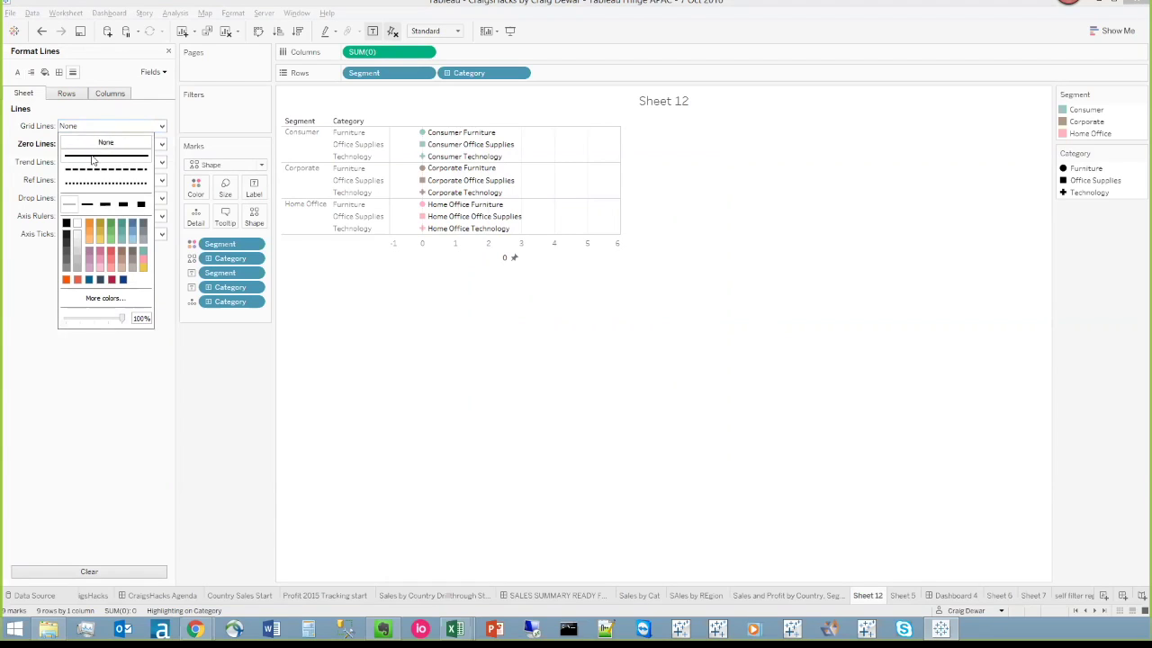
click(93, 157)
click(96, 142)
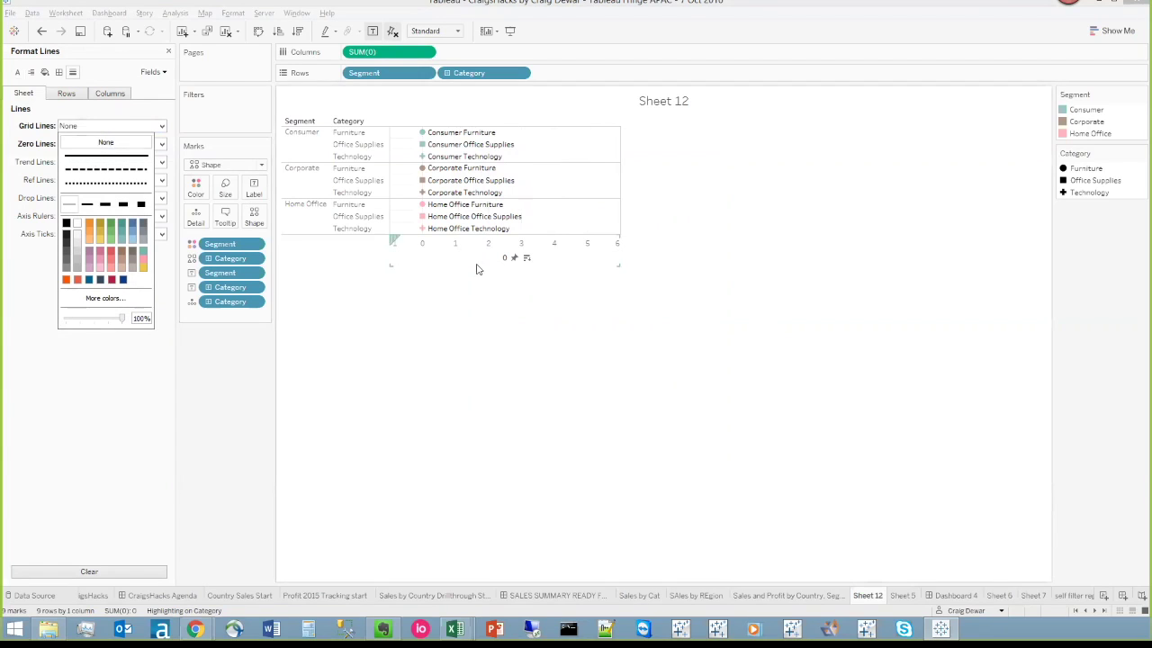
click(552, 228)
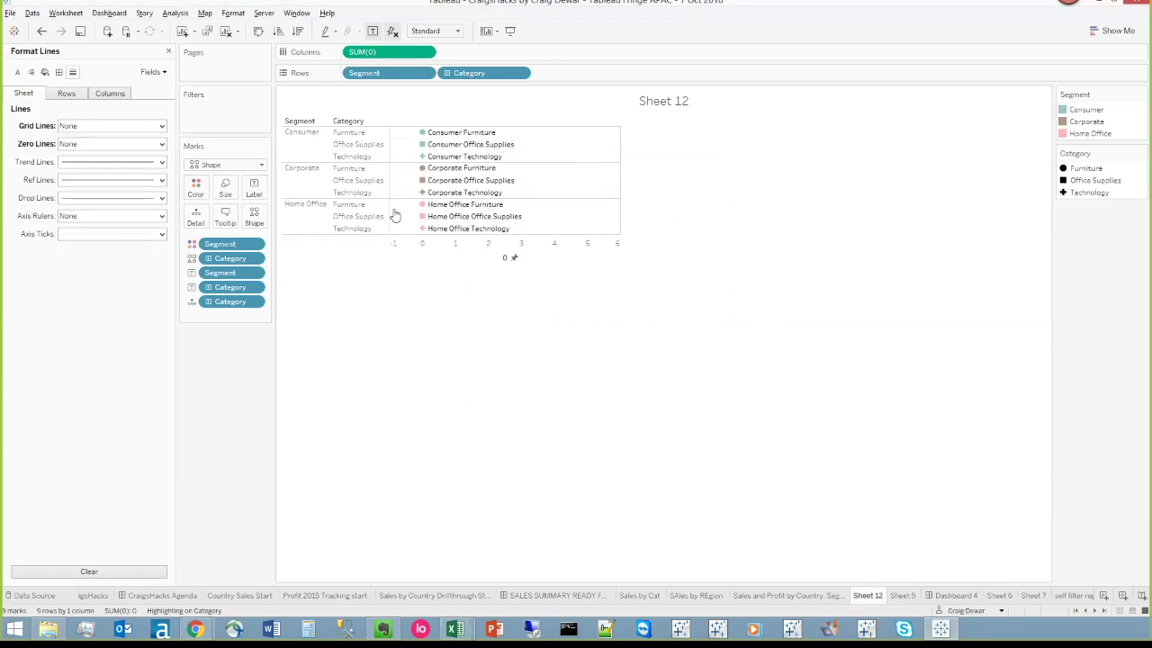
Format the worksheet's borders, setting the row divider and column divider panes and headers to None.
click(59, 73)
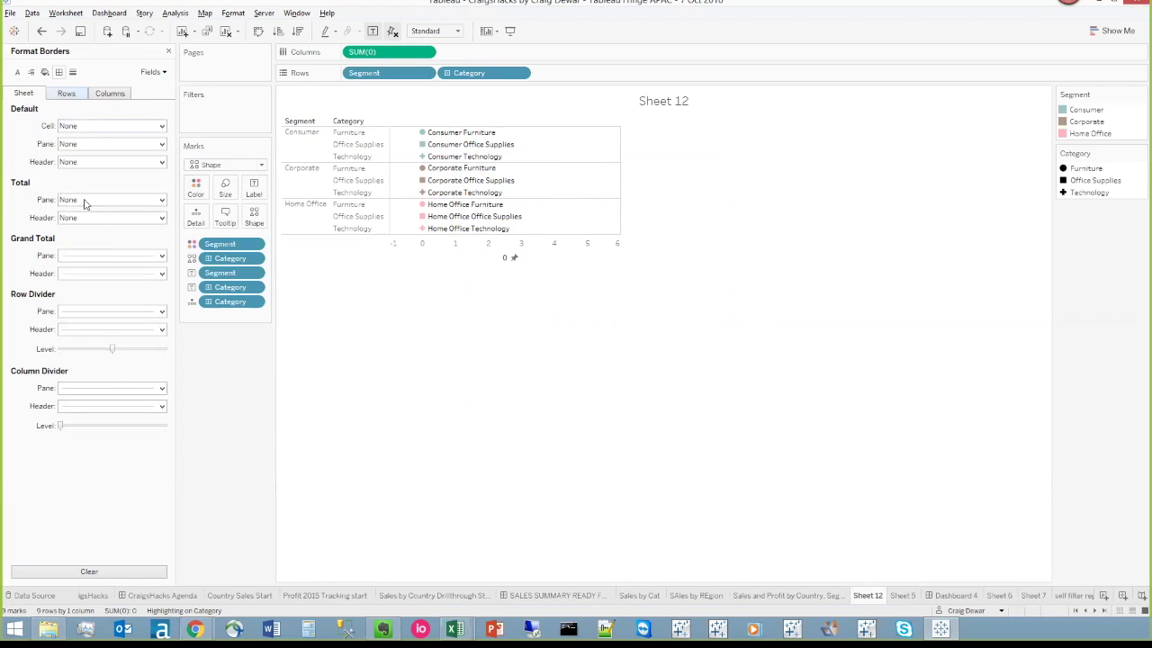
click(103, 312)
click(105, 327)
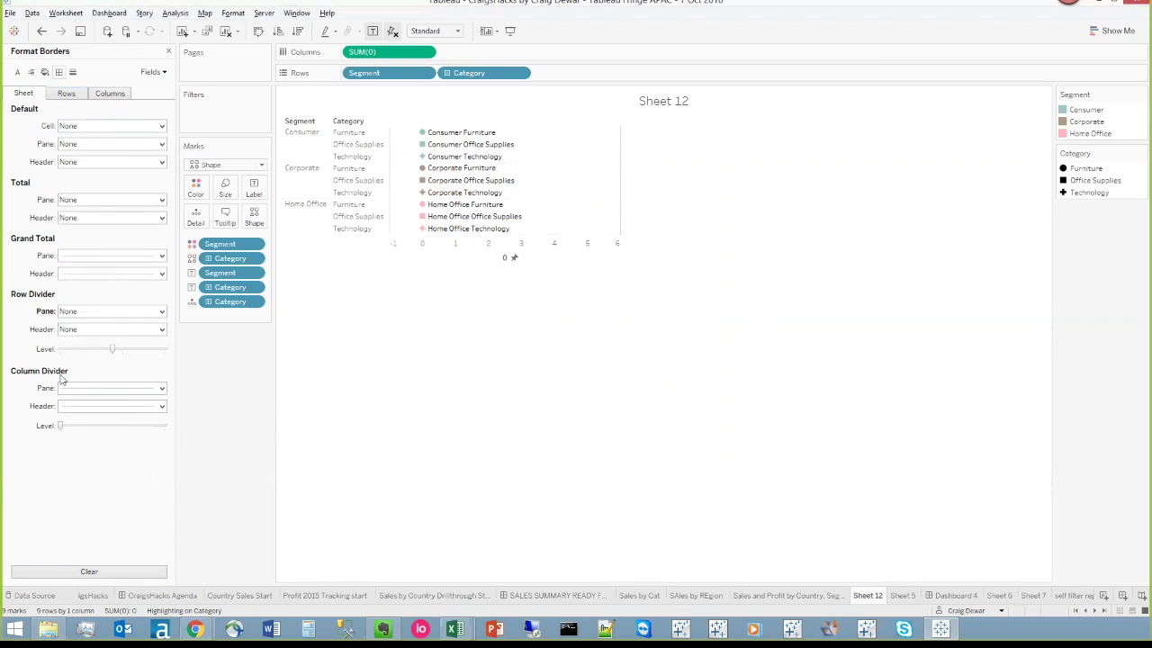
click(108, 388)
click(569, 381)
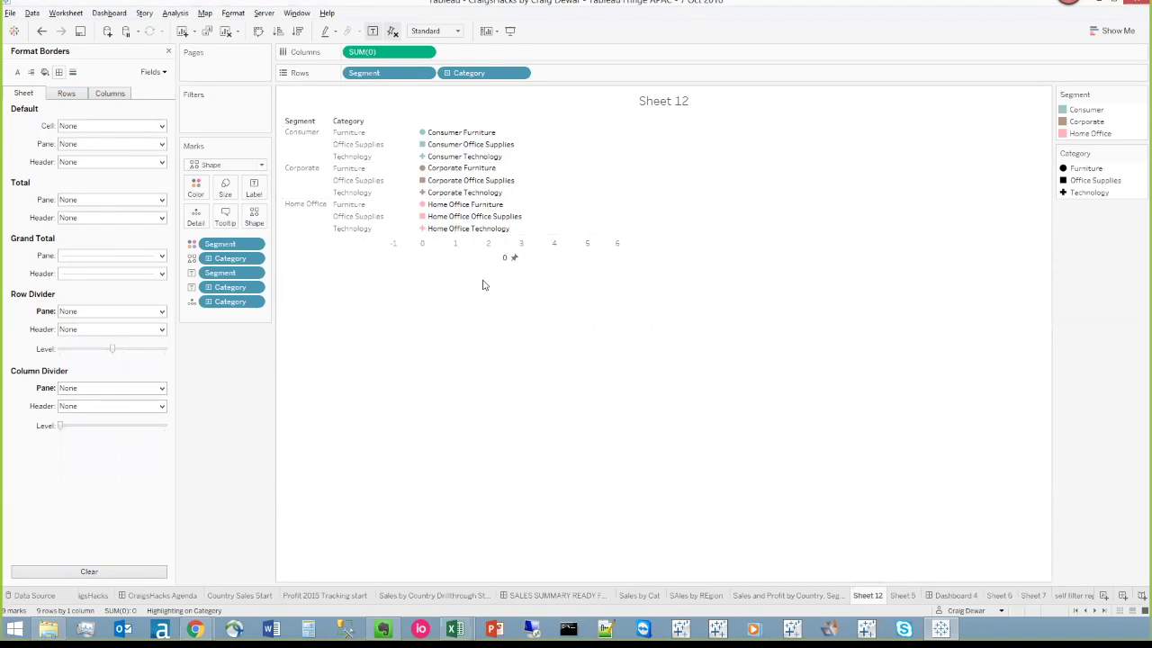
Hide the headers of the horizontal axis, Category and Segment so only the labelled marks remain.
right_click(465, 243)
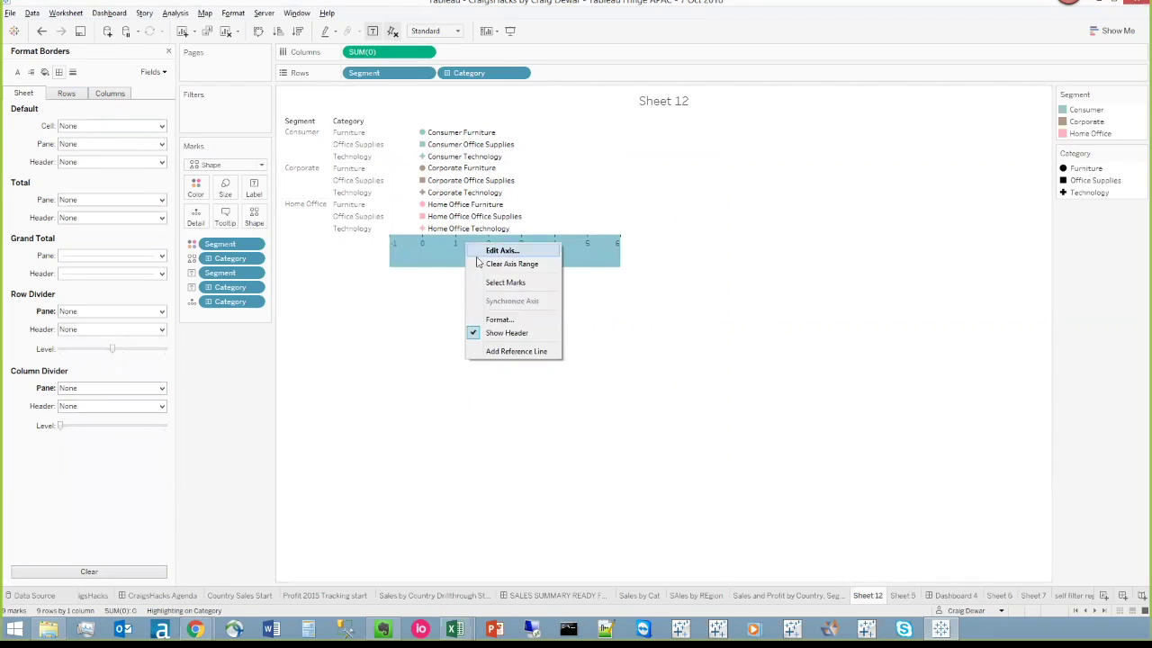
click(494, 334)
right_click(476, 78)
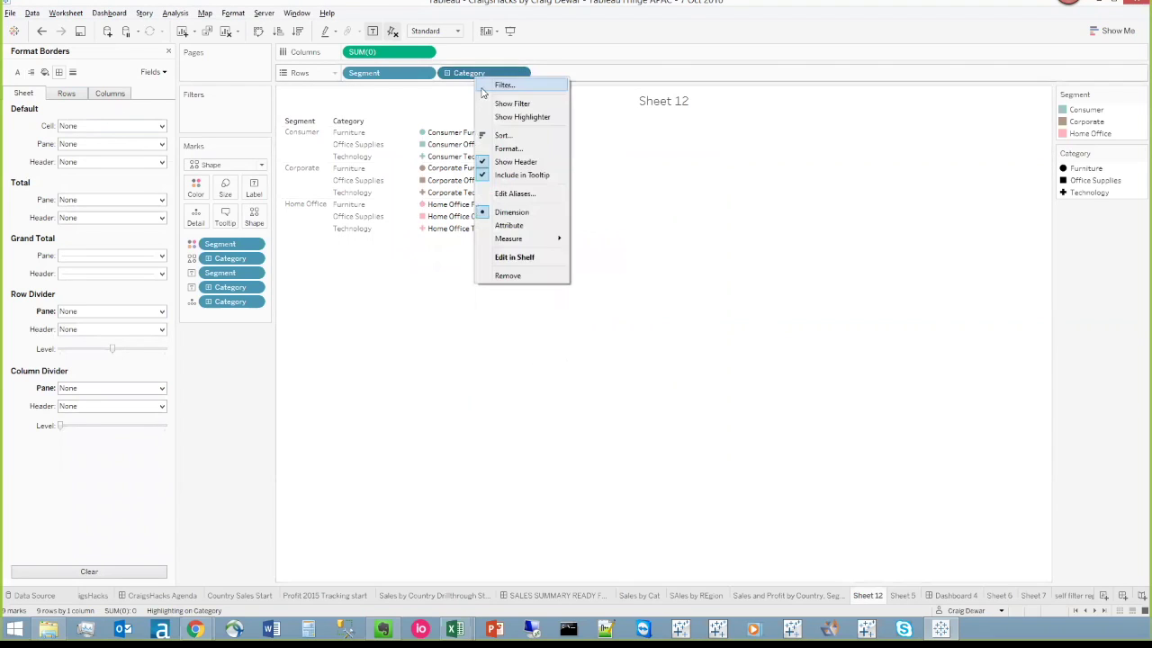
click(505, 162)
right_click(378, 74)
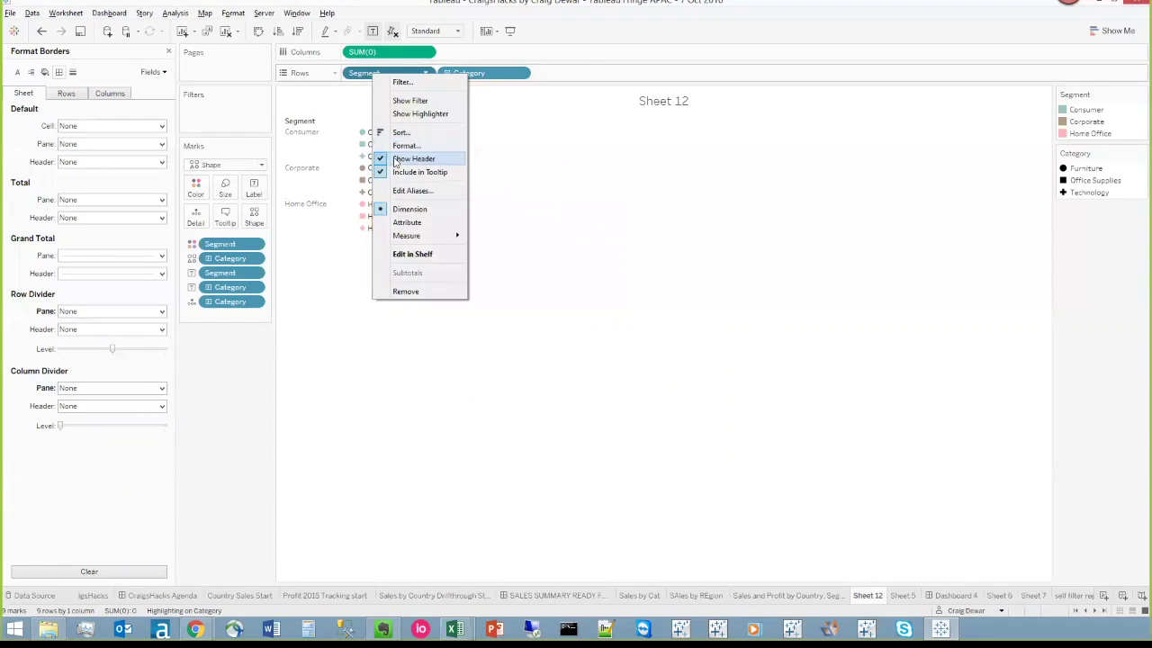
click(402, 161)
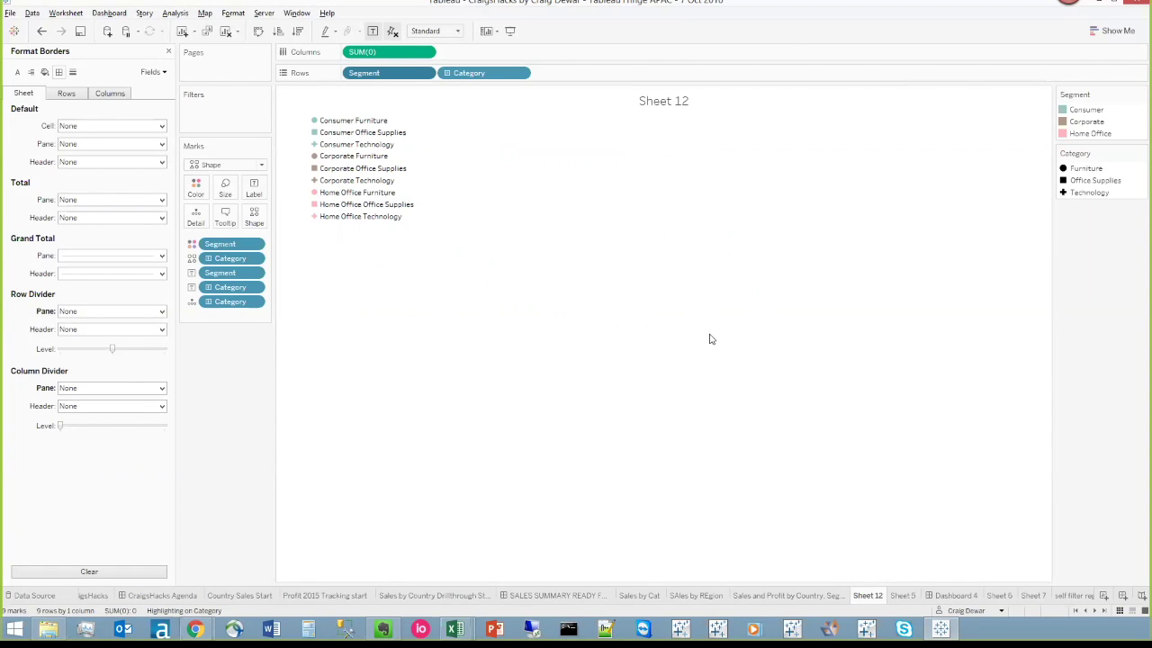
Create a new dashboard from the Sales and Profit by Country, Segment and Category Legend sheet's thumbnail in the sheet sorter.
key(F11)
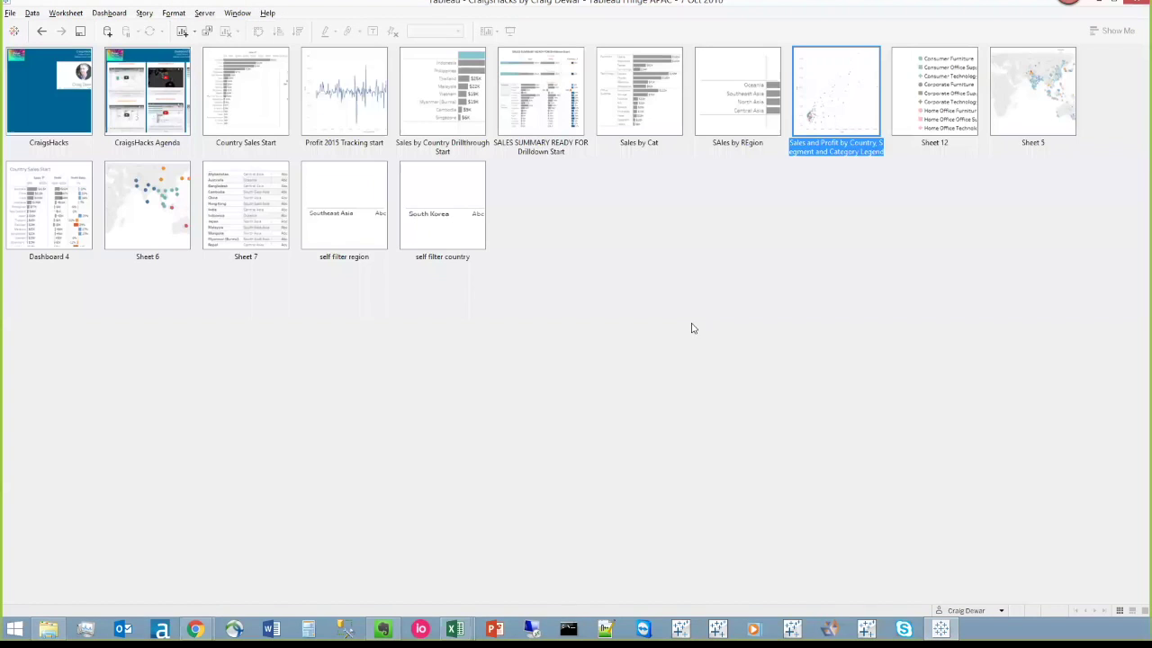
right_click(846, 88)
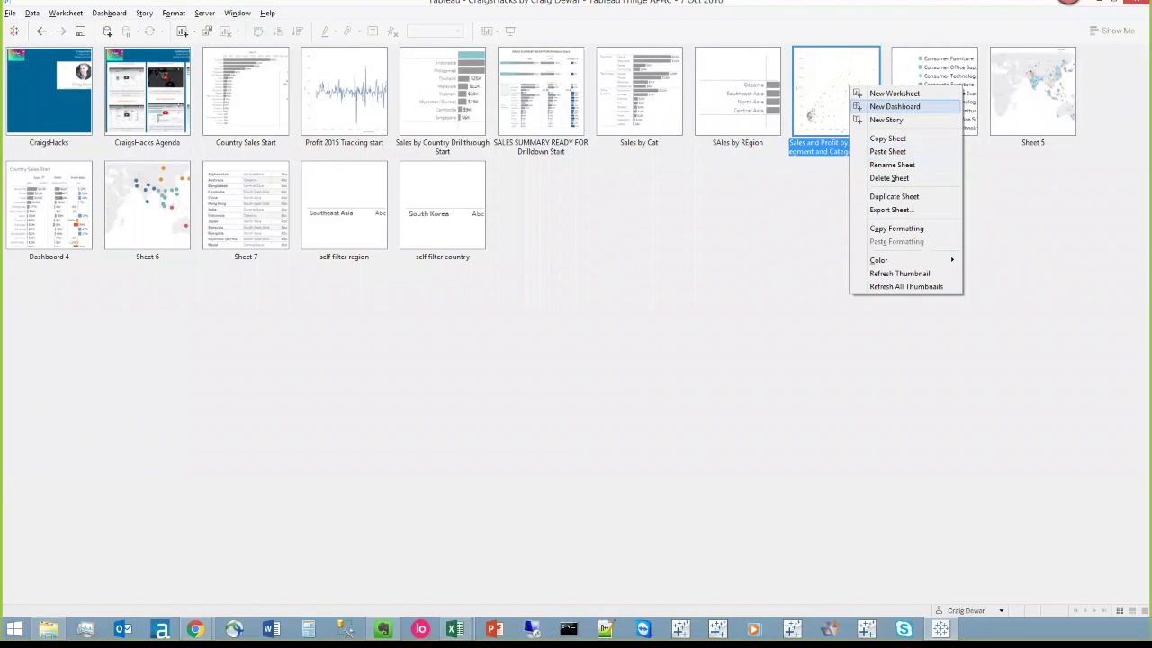
click(894, 106)
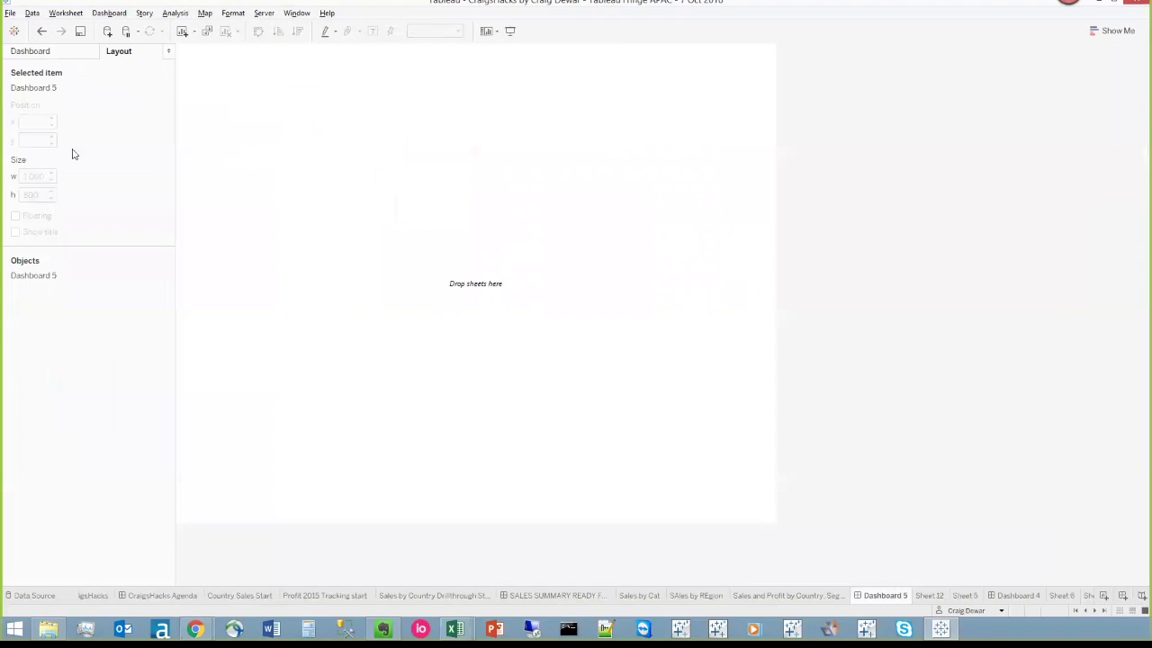
Place the Sales and Profit by Country, Segment and Category scatter sheet on the dashboard and remove its Segment and Category legends.
click(63, 50)
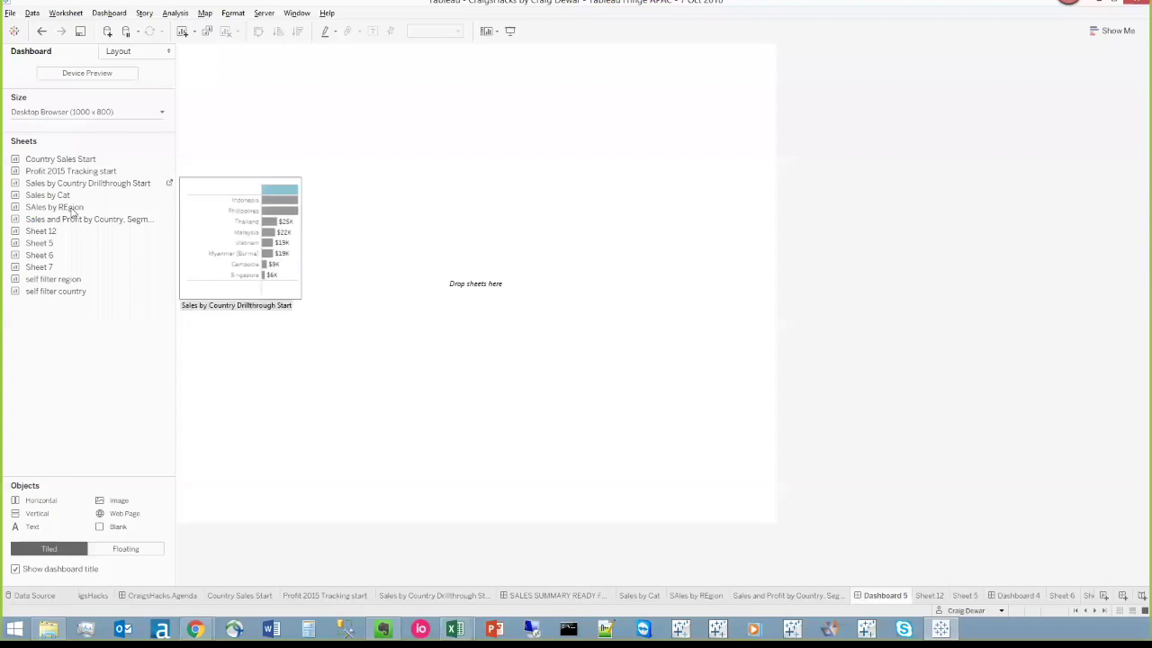
drag(135, 221, 450, 246)
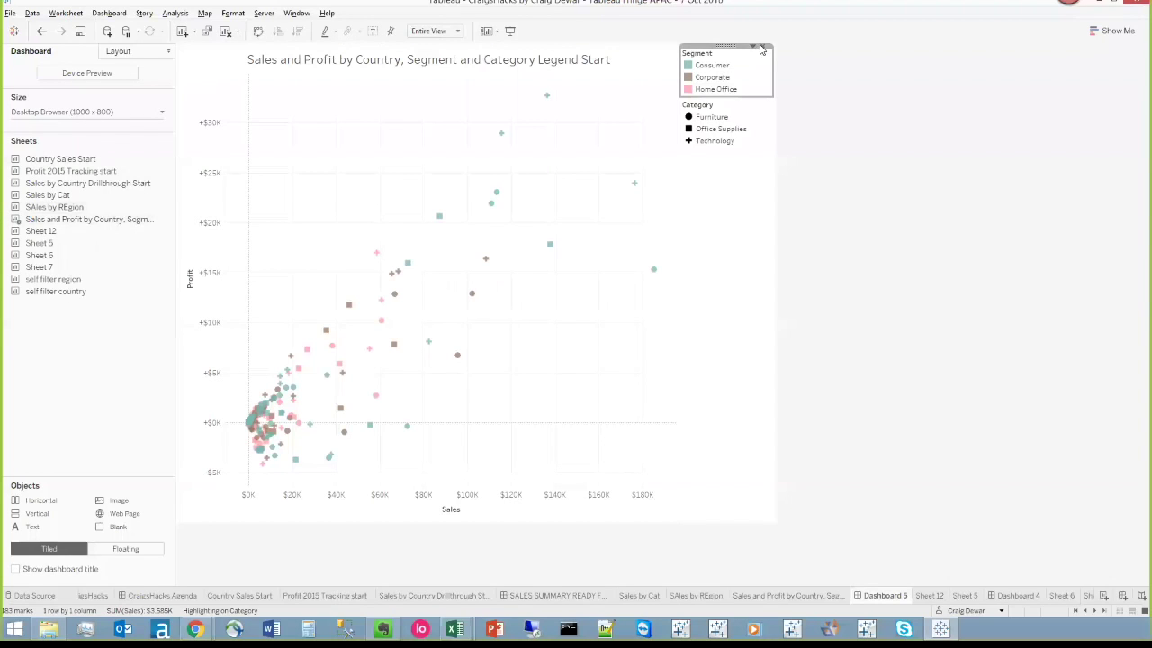
click(761, 47)
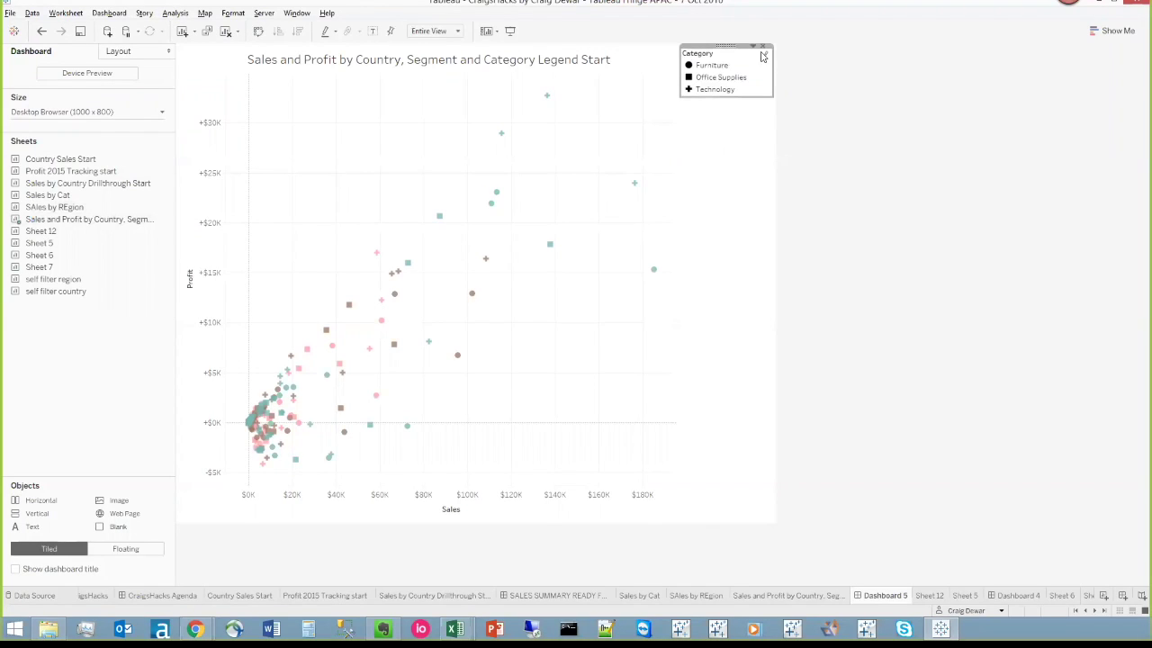
click(762, 46)
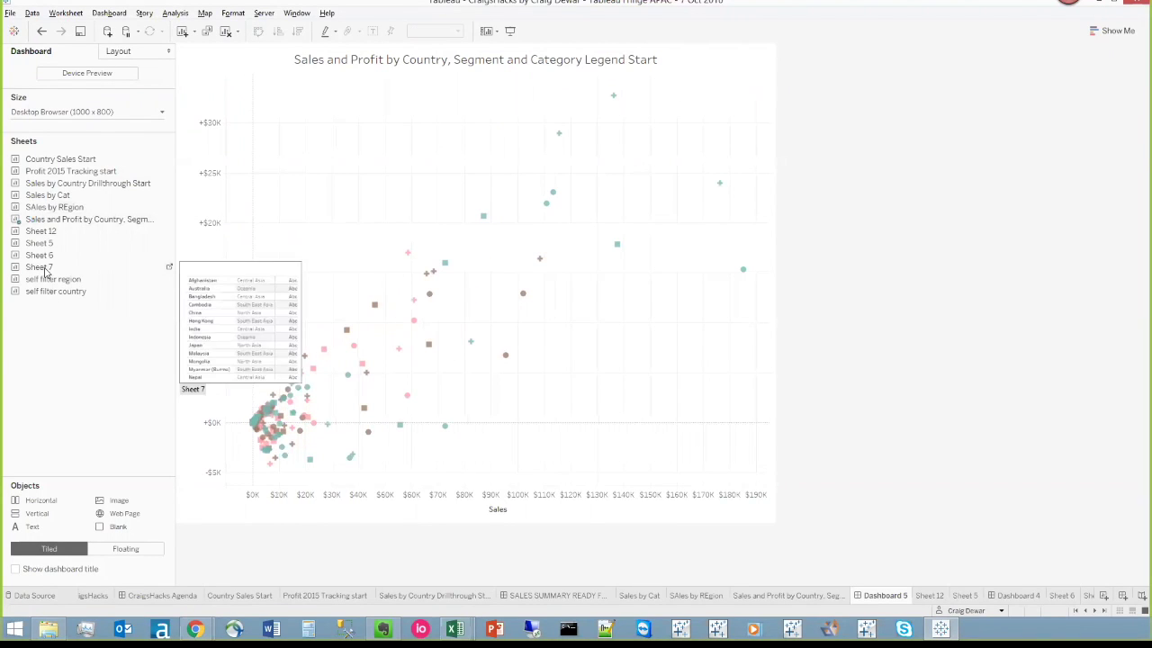
Place Sheet 12 as a floating object over the upper part of the scatter plot and hide its title.
drag(42, 240, 416, 87)
click(433, 72)
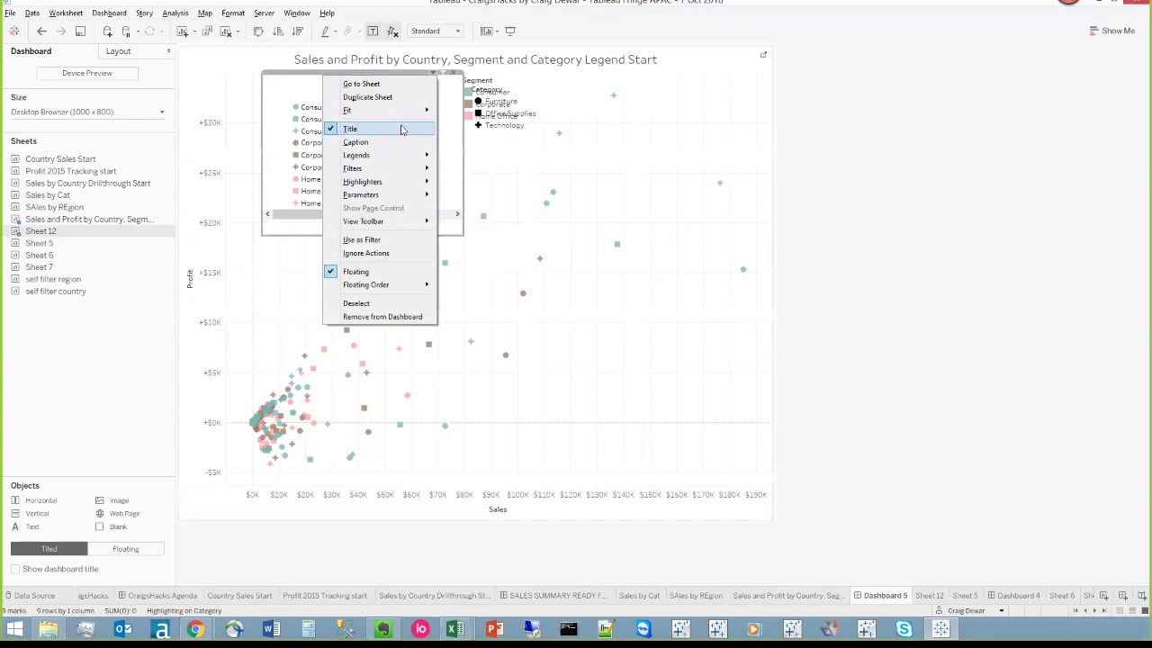
click(350, 129)
Fit the floating Sheet 12 legend to Entire View and shrink its frame around the entries.
click(435, 31)
click(432, 80)
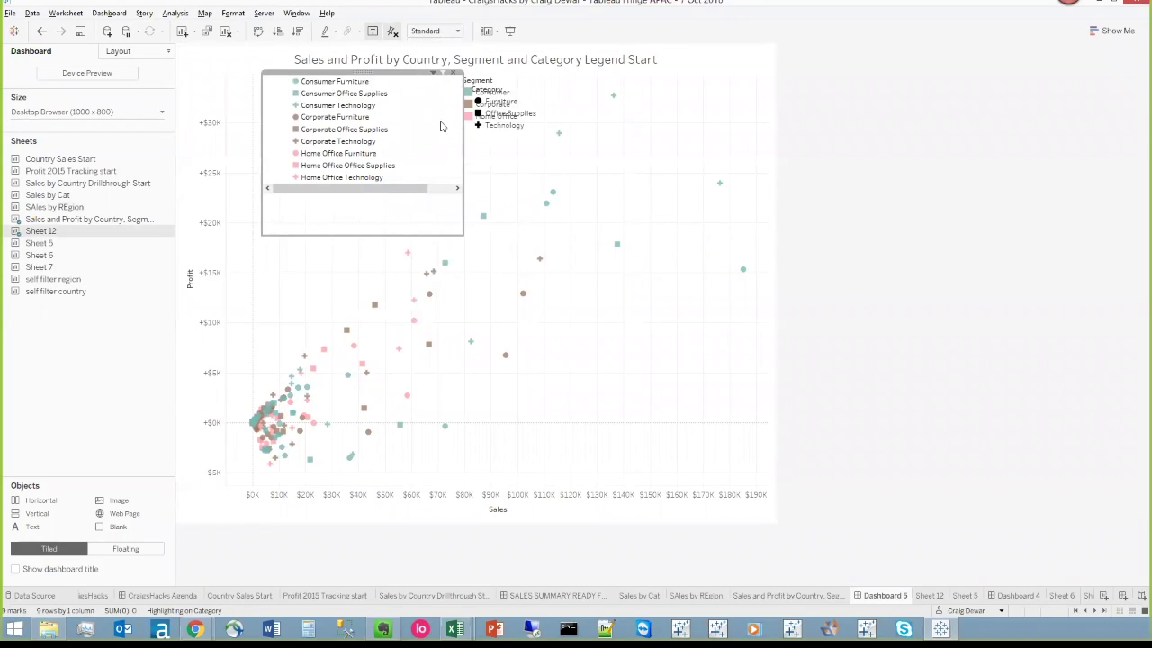
drag(460, 233, 408, 183)
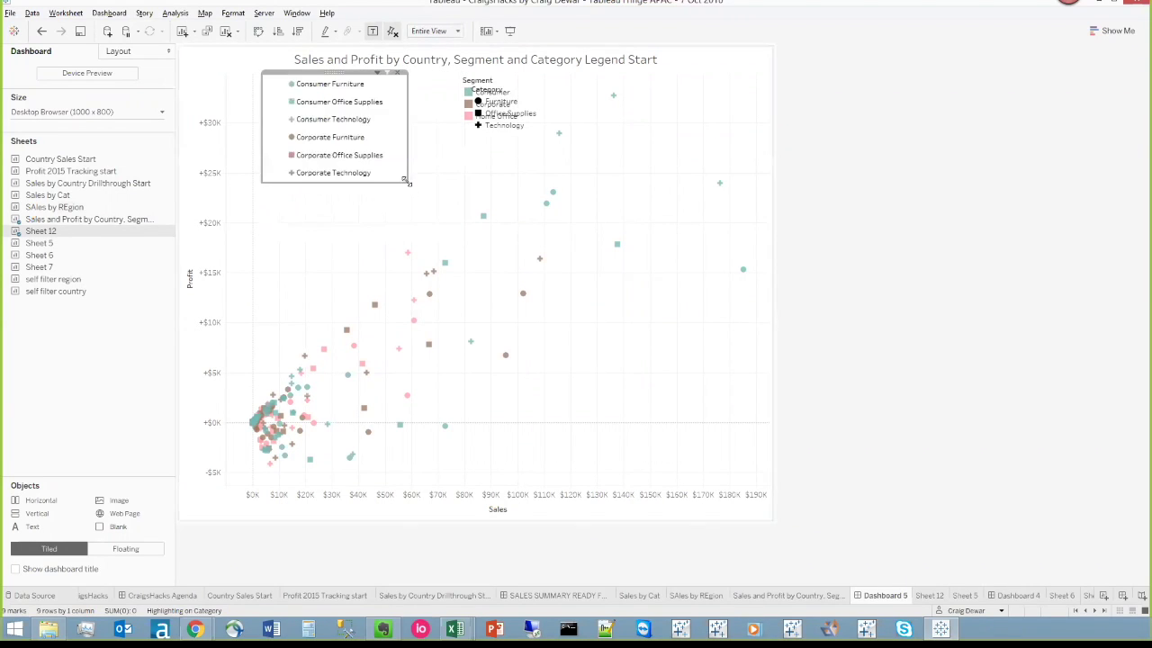
Remove the floating Segment and Category legends that came with Sheet 12 from the dashboard.
click(527, 79)
click(546, 91)
click(547, 84)
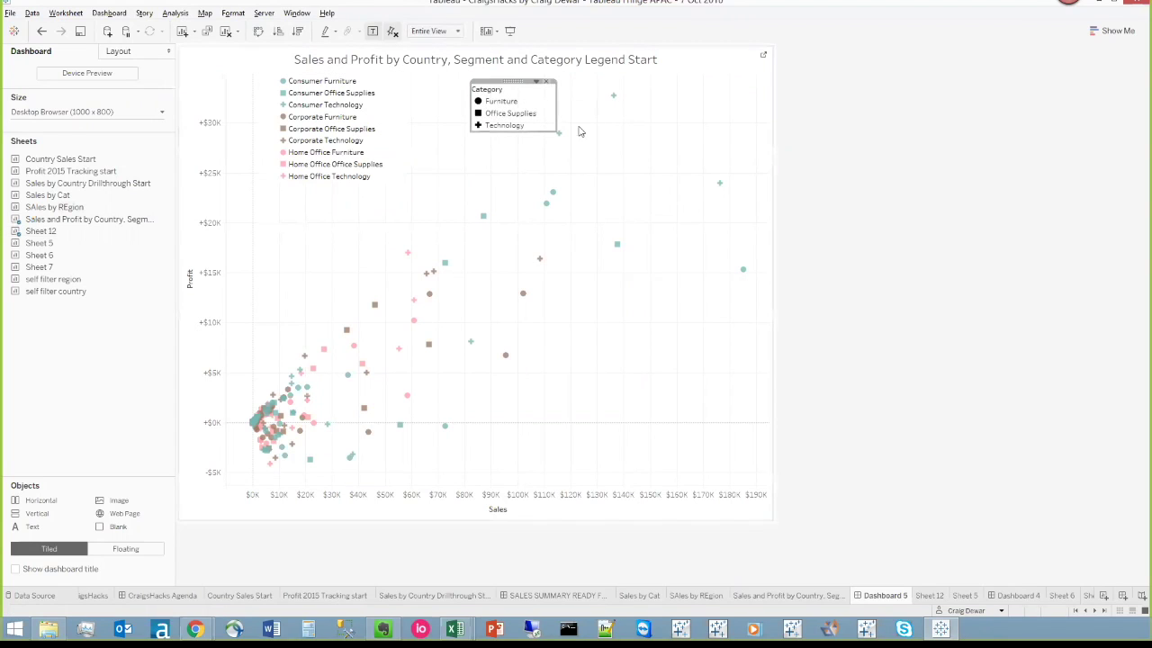
Turn off Show Tooltips for the Sheet 12 legend on the dashboard.
click(382, 120)
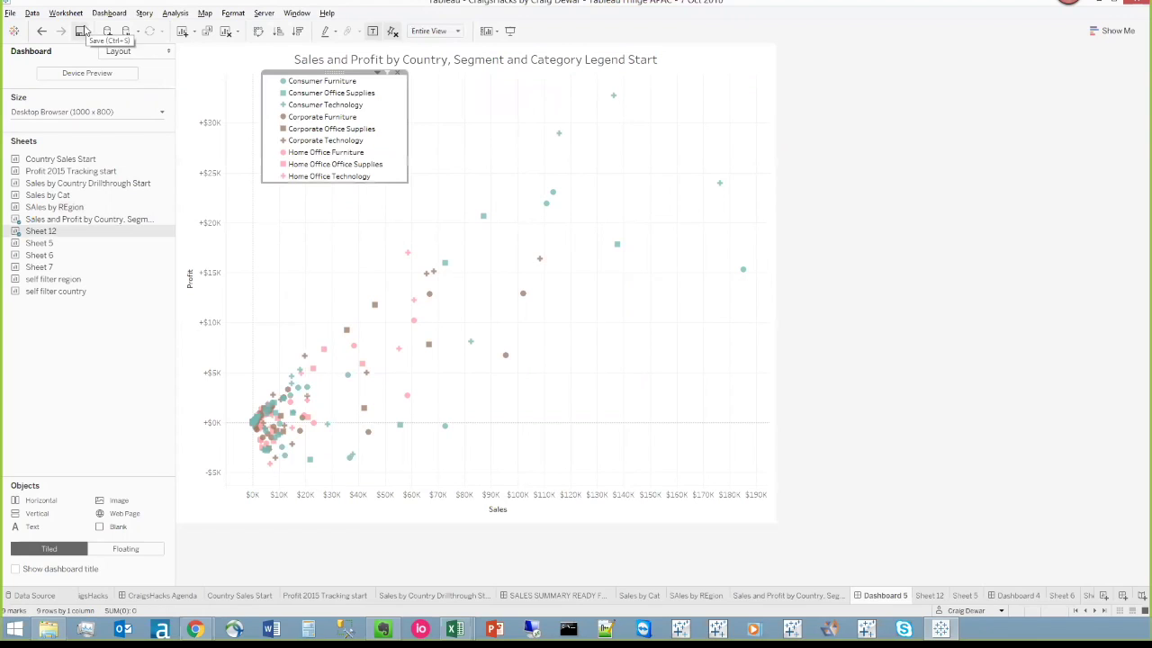
click(66, 13)
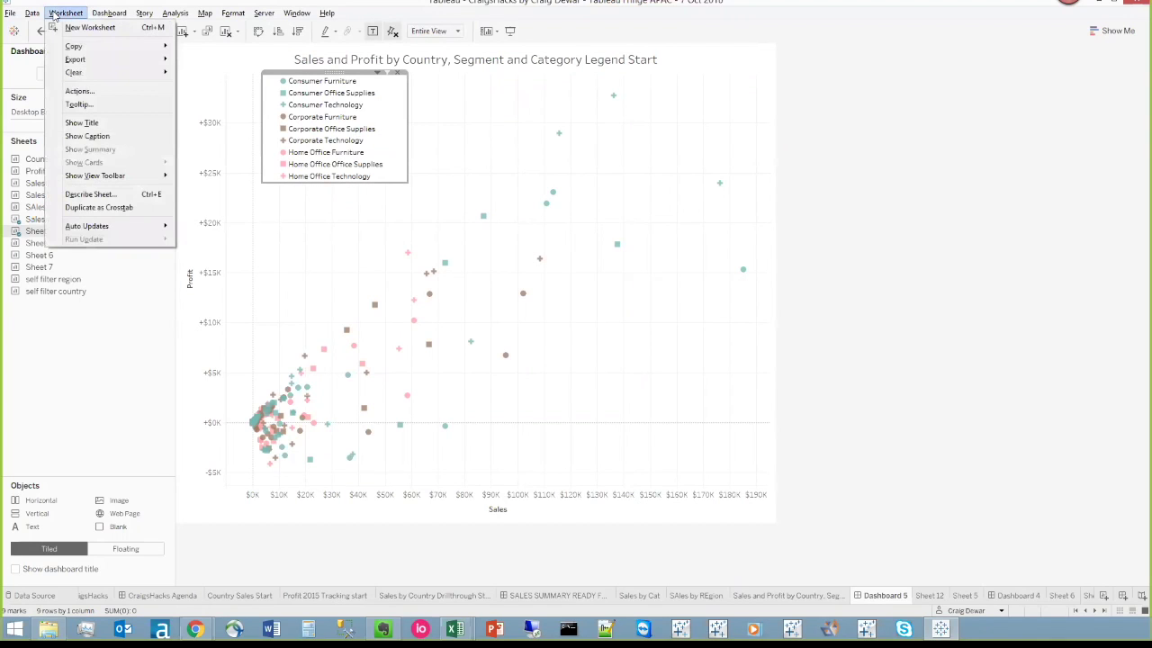
click(65, 108)
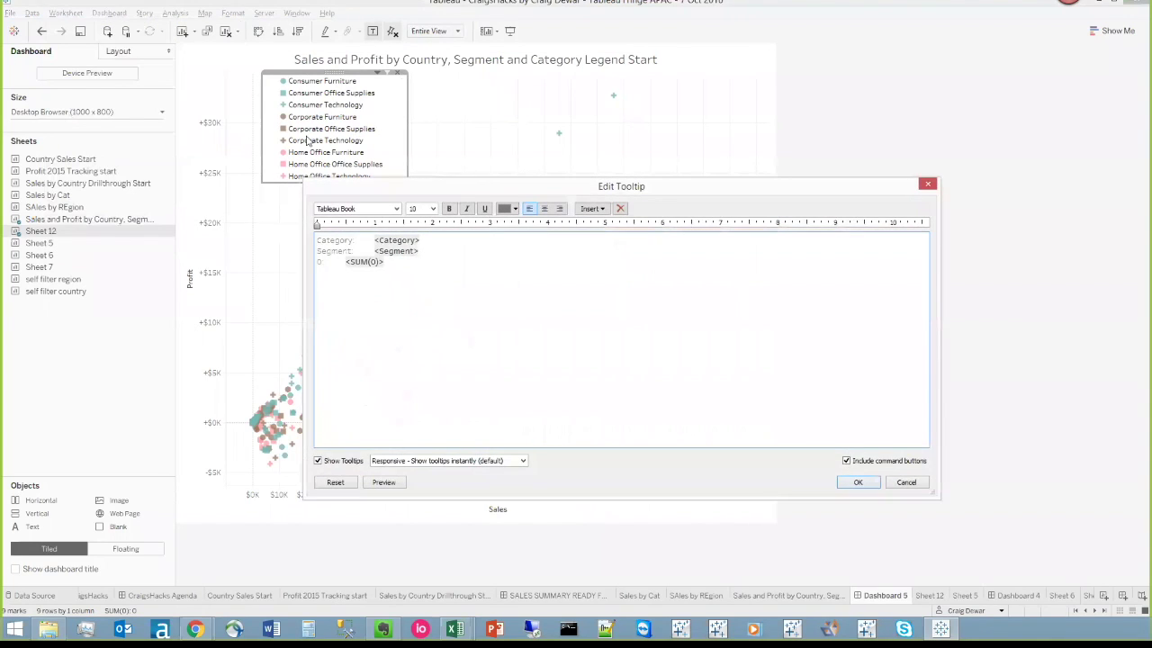
click(317, 460)
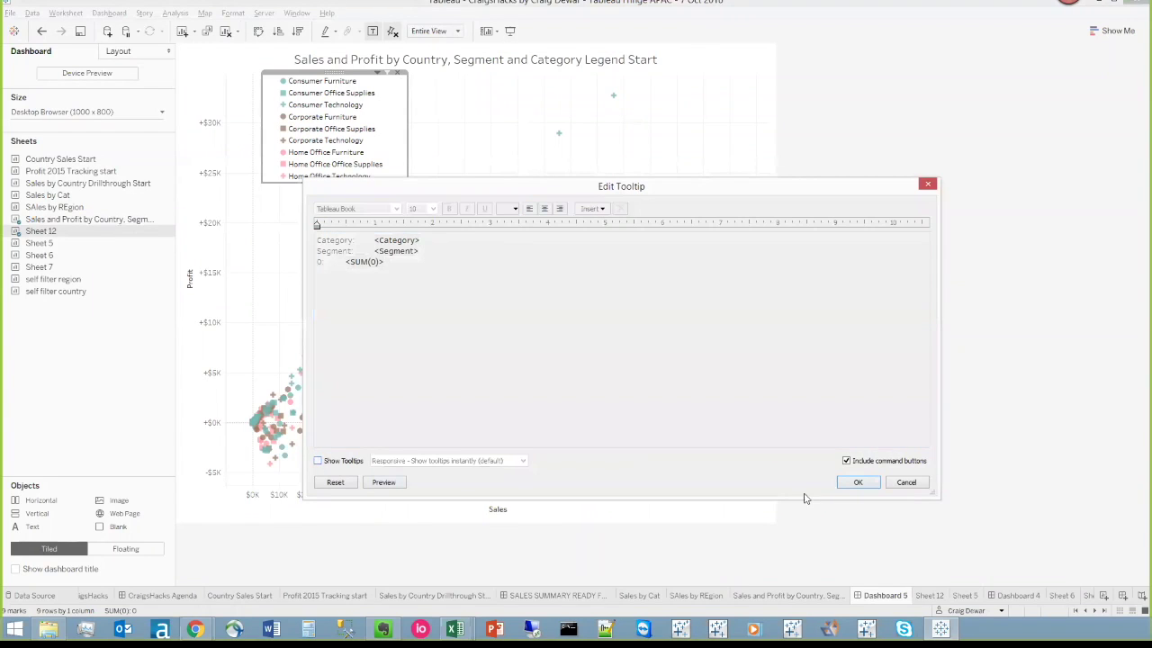
click(850, 483)
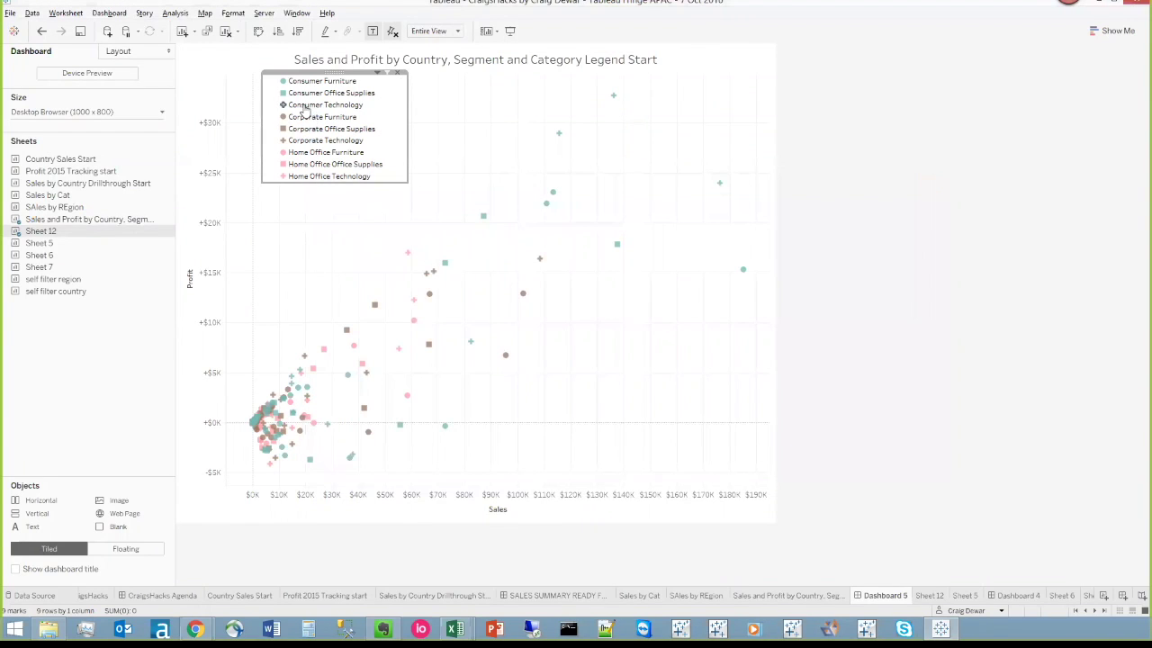
Add a dashboard highlight action run on Select, with both sheets as source and target and All Fields for target highlighting.
click(109, 12)
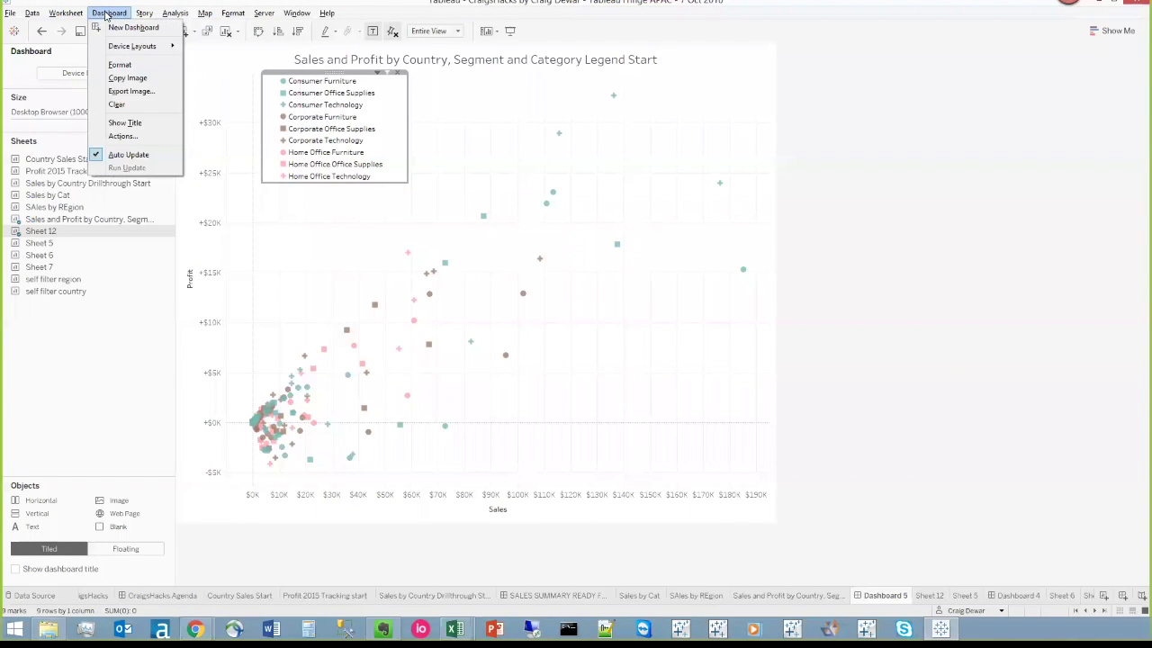
click(122, 135)
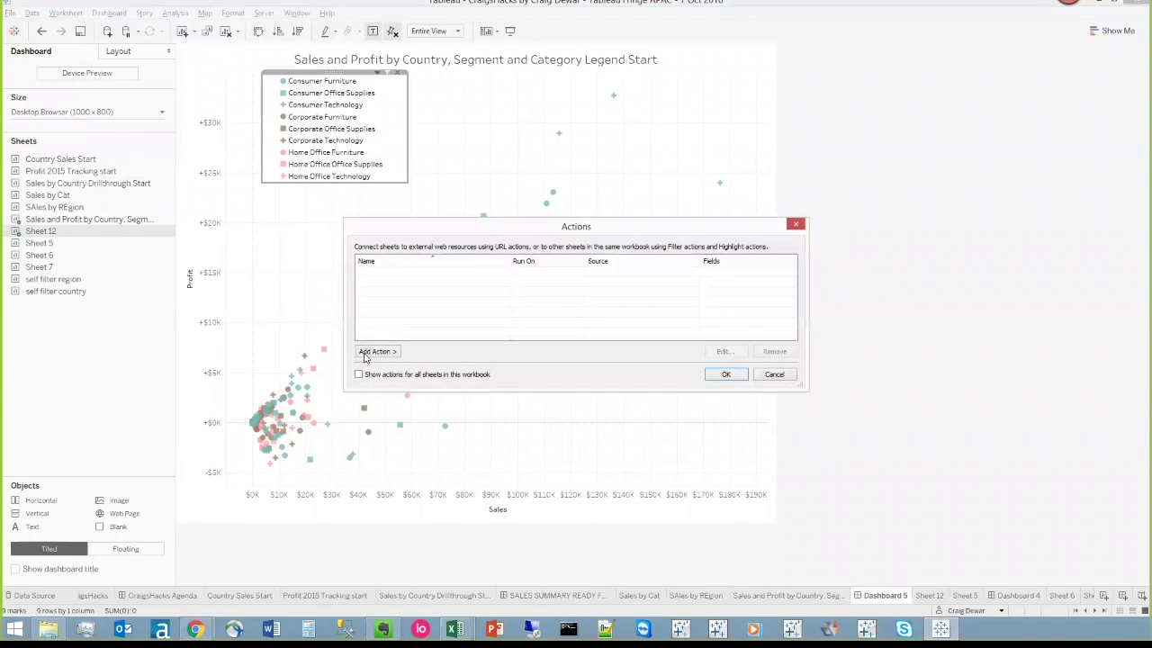
click(377, 351)
click(436, 367)
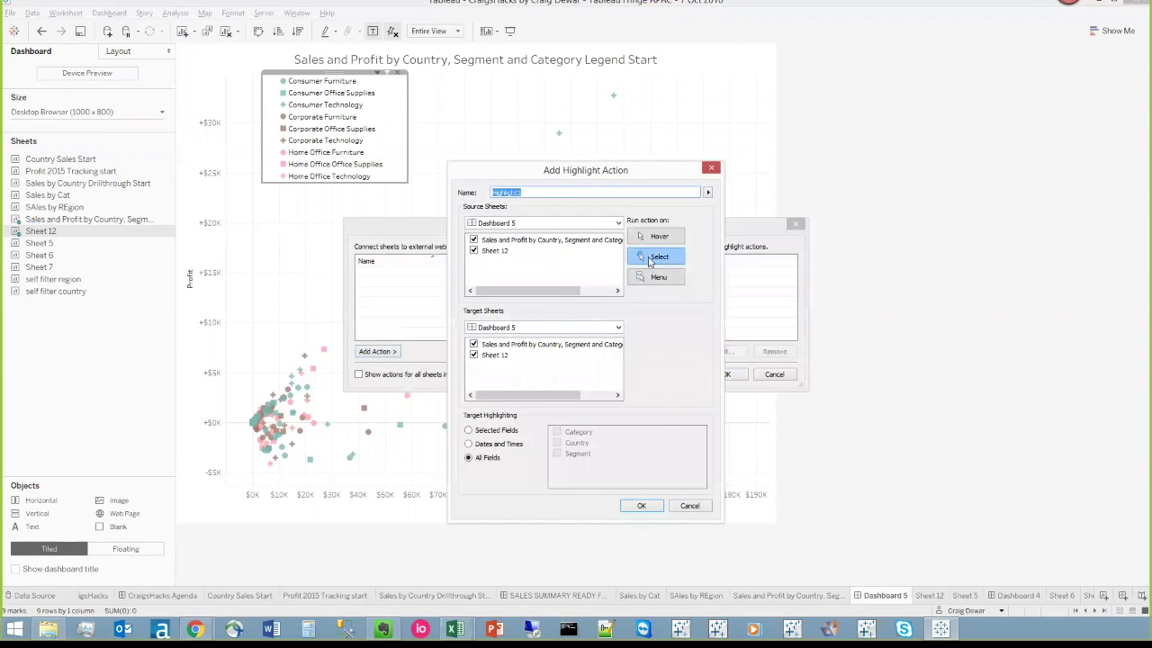
click(656, 507)
click(726, 376)
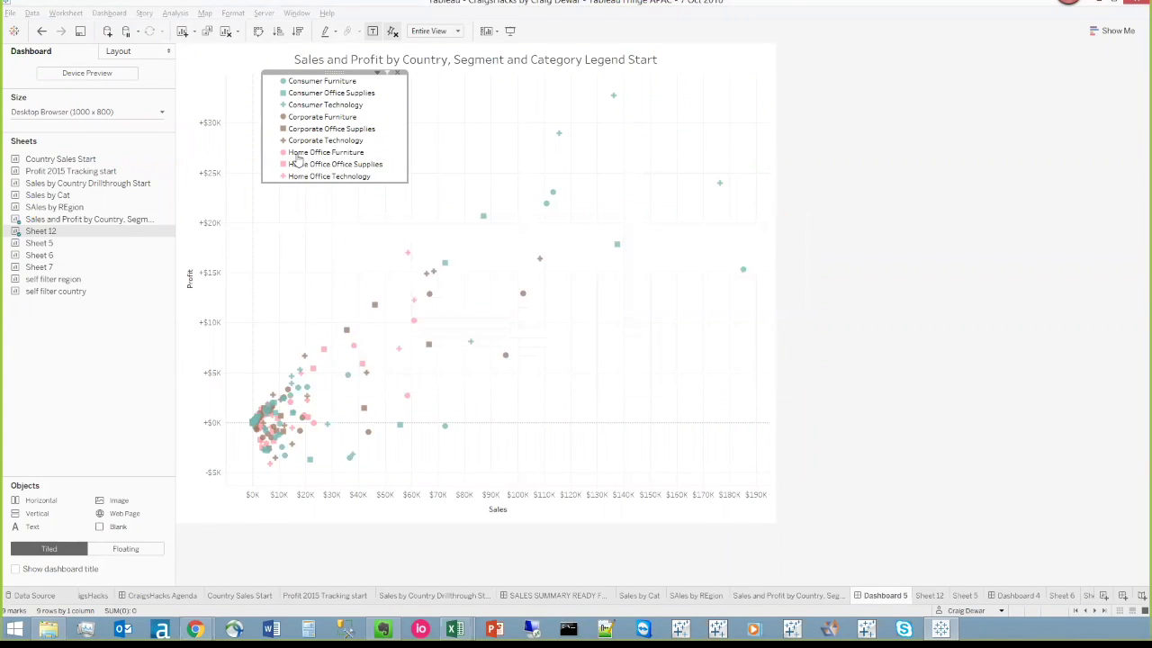
Test the highlight action with the Corporate Furniture, Corporate Office Supplies and Corporate Technology legend entries, and clear the selection.
click(297, 117)
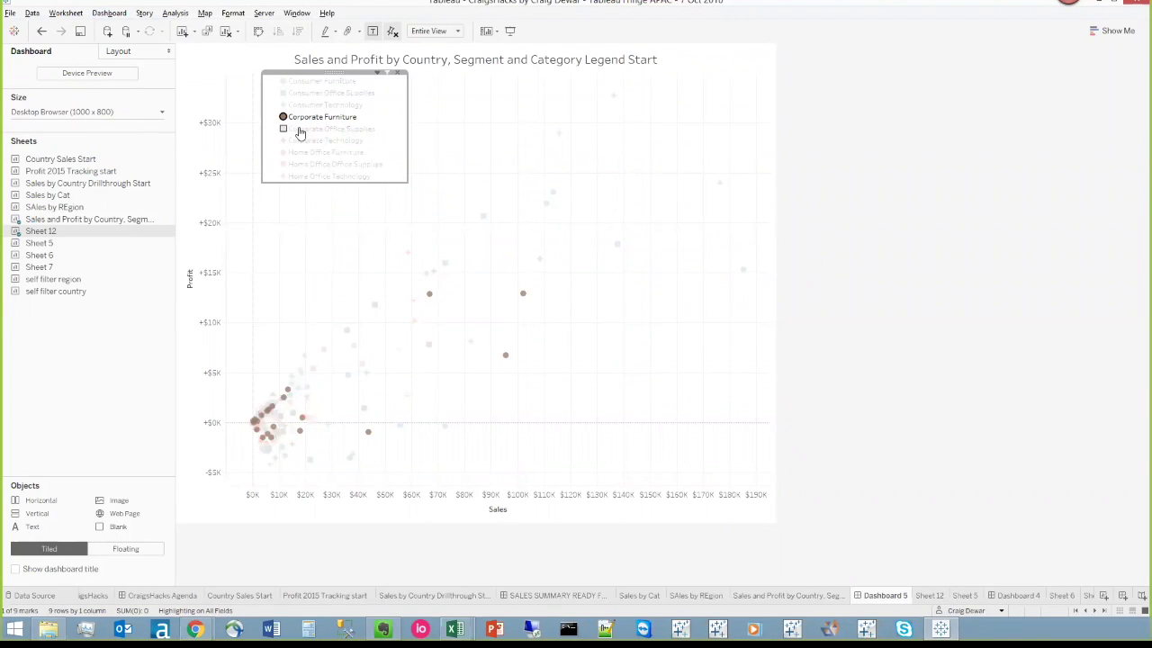
click(299, 130)
click(300, 140)
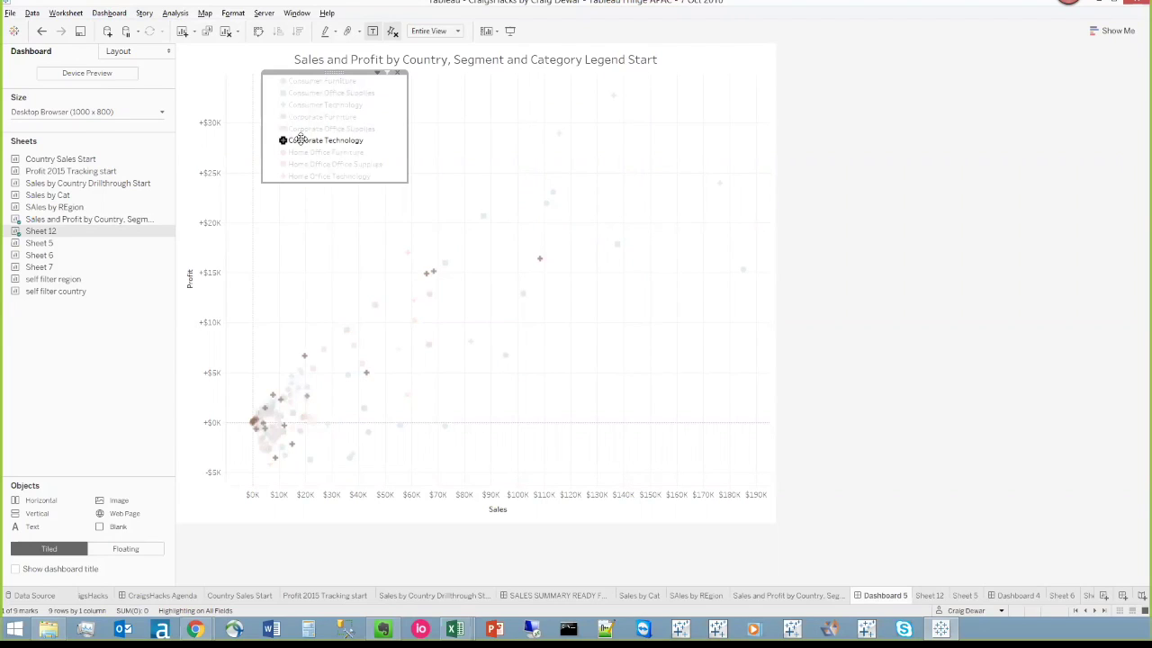
click(387, 151)
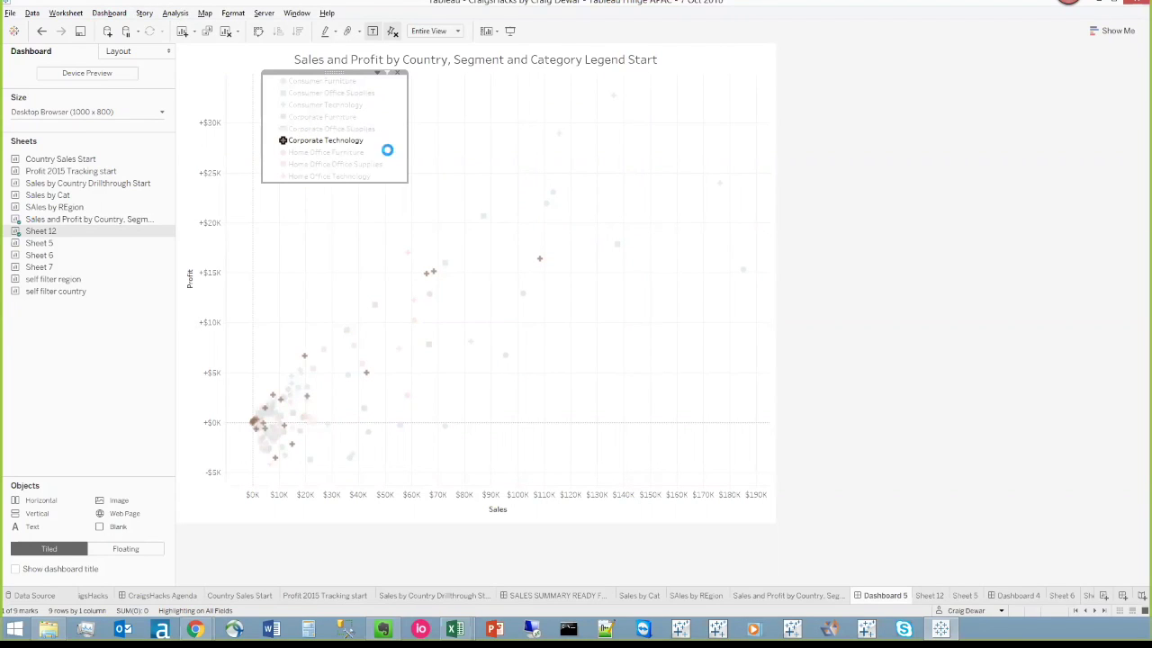
click(792, 232)
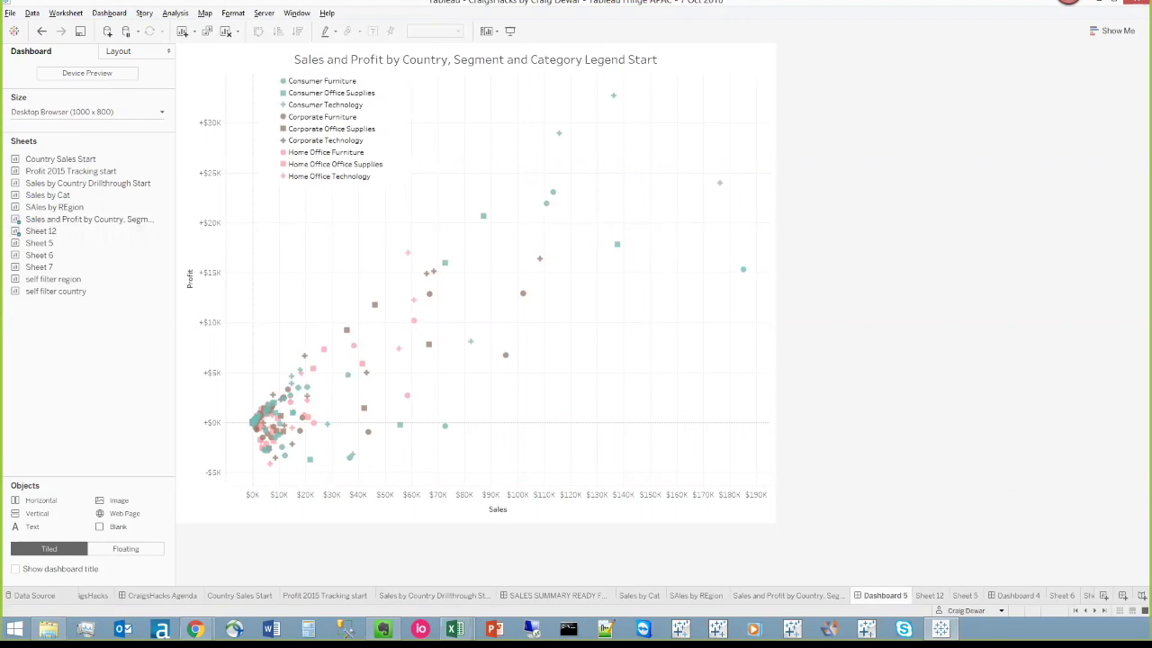
Switch to Chrome and view the Superstore sales dashboard with the Last Month Actual v Target charts on Tableau Public.
key(F10)
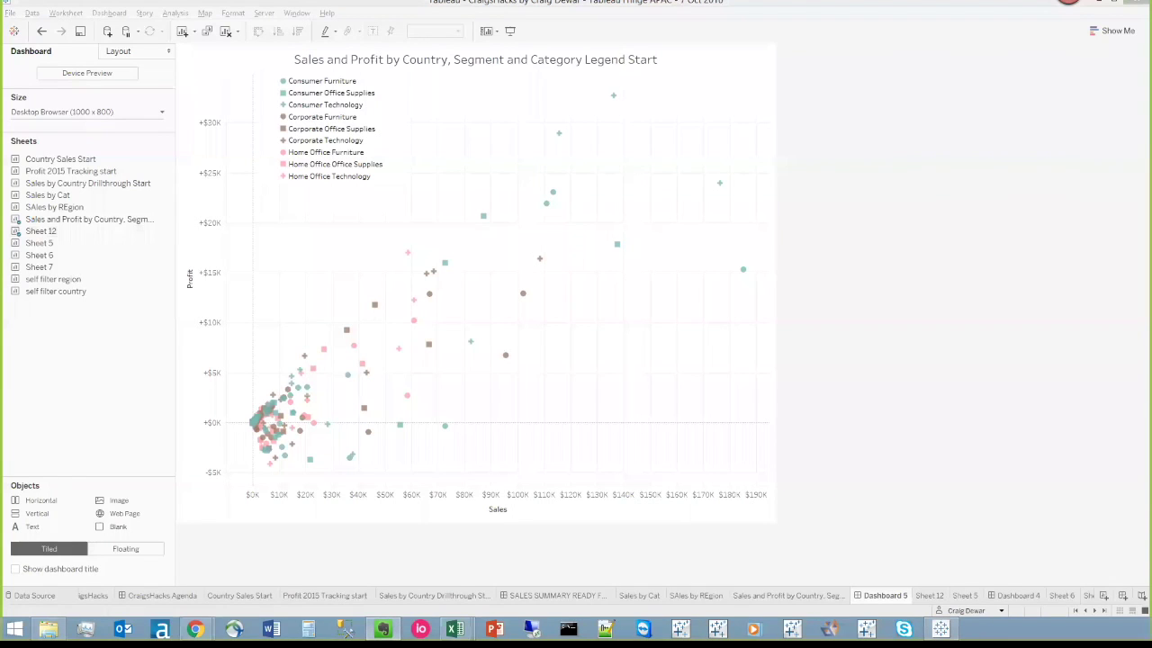
mouse_move(194, 628)
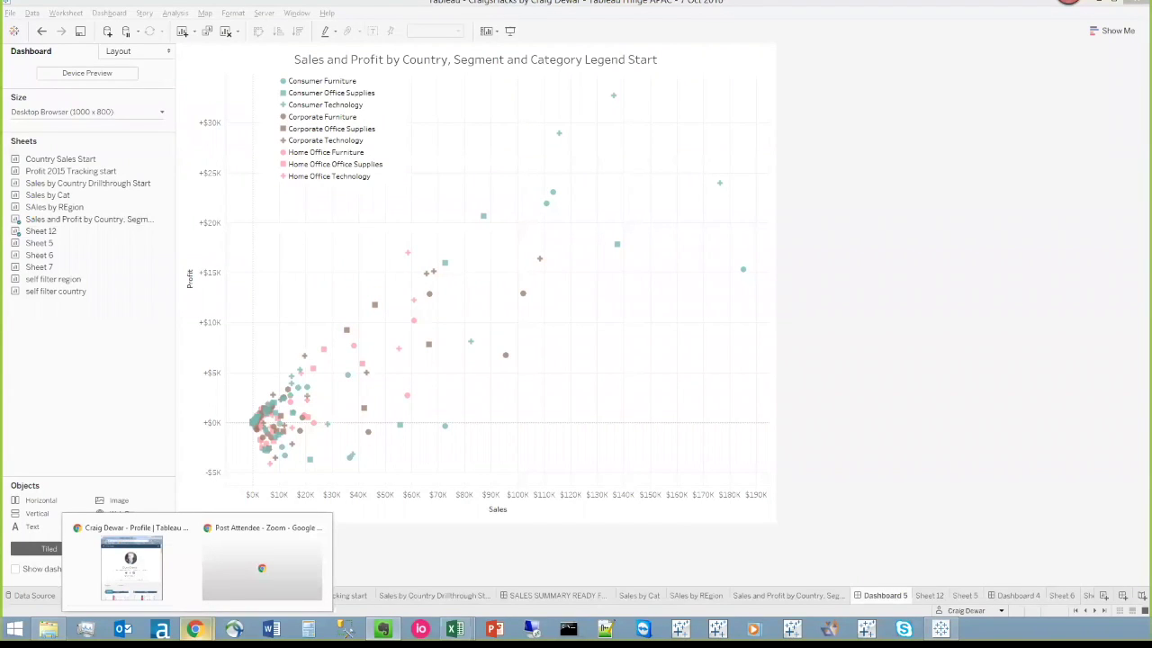
click(131, 565)
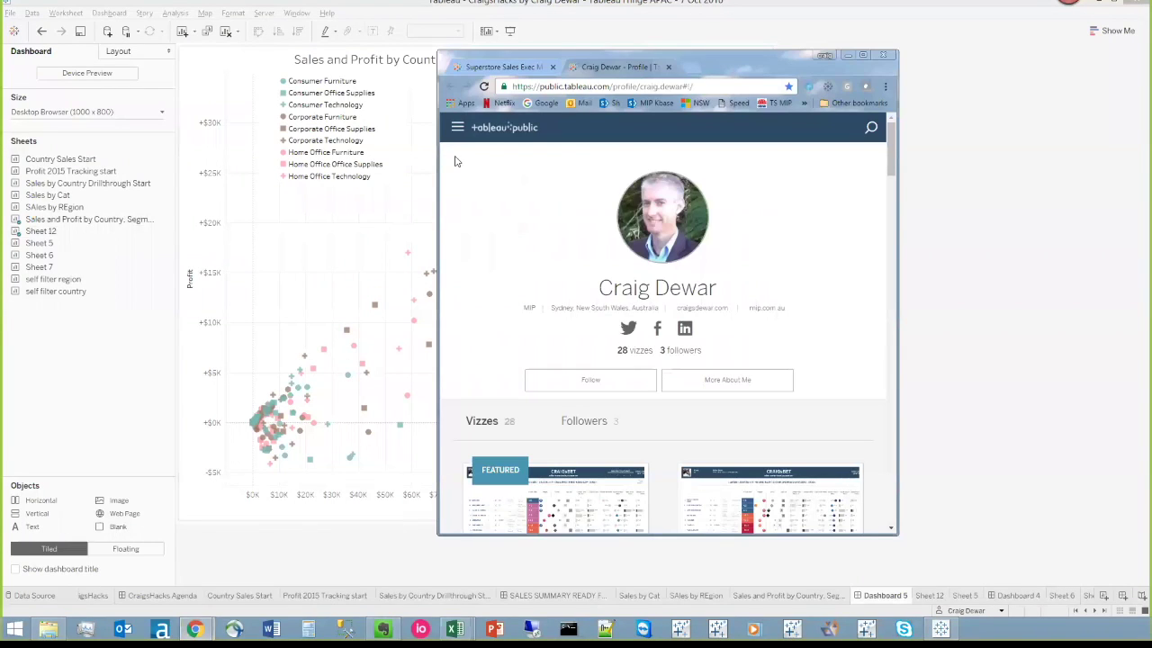
click(521, 67)
click(577, 254)
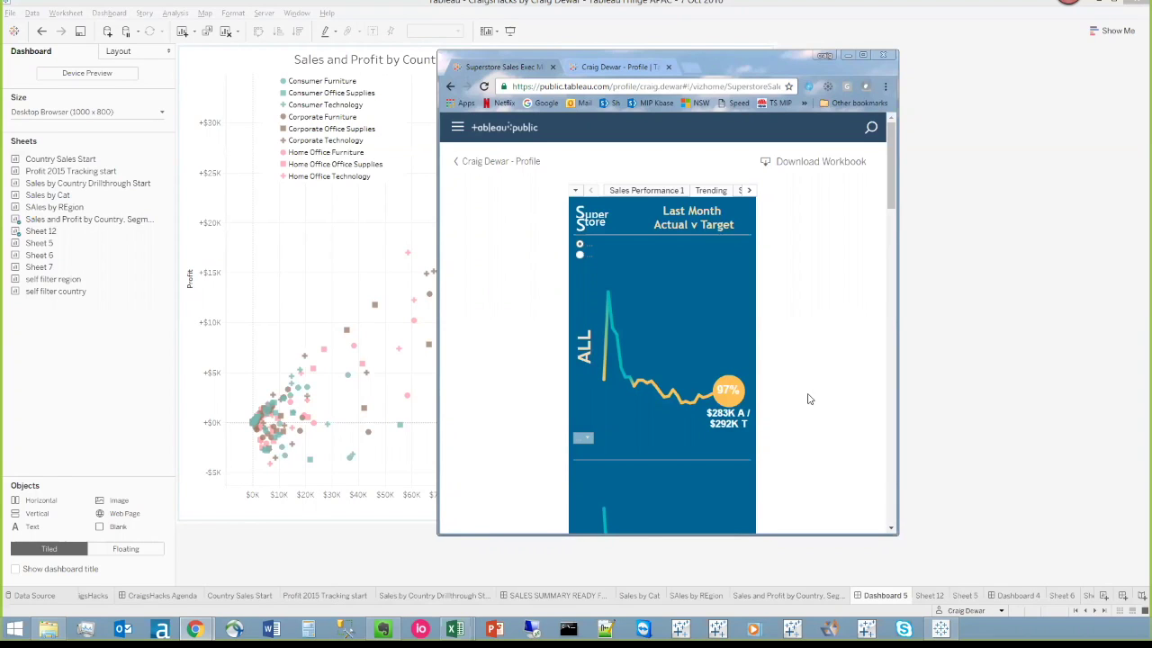
mouse_move(720, 400)
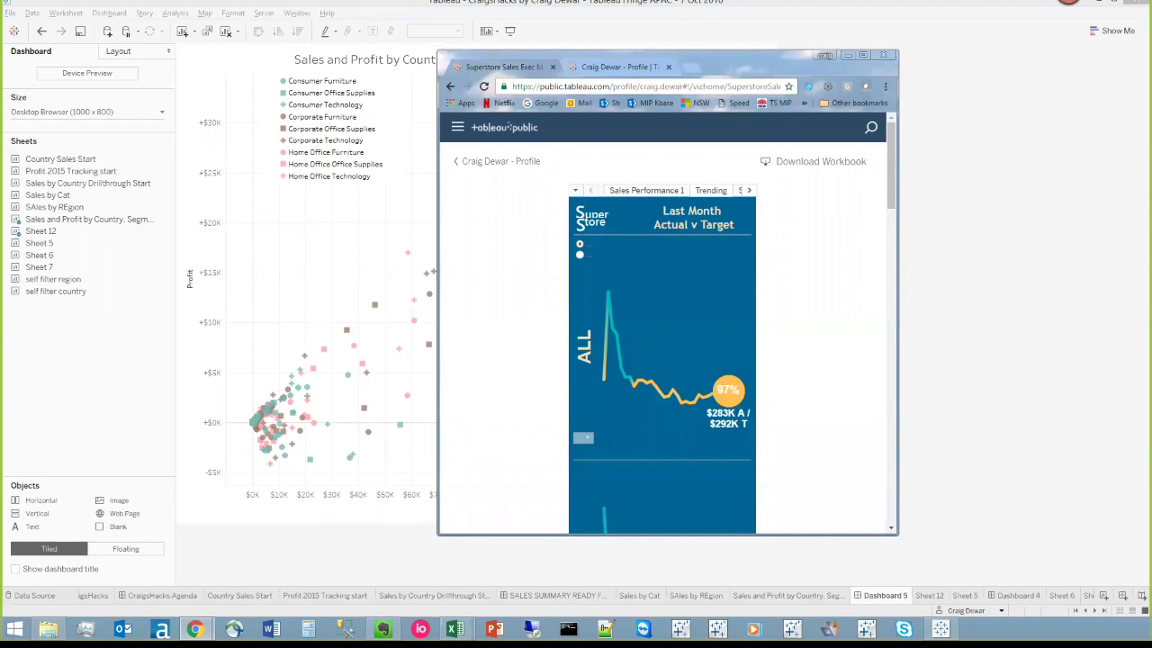
Return to Tableau and open the Profit 2015 Tracking start worksheet from the sheet sorter.
key(alt+Tab)
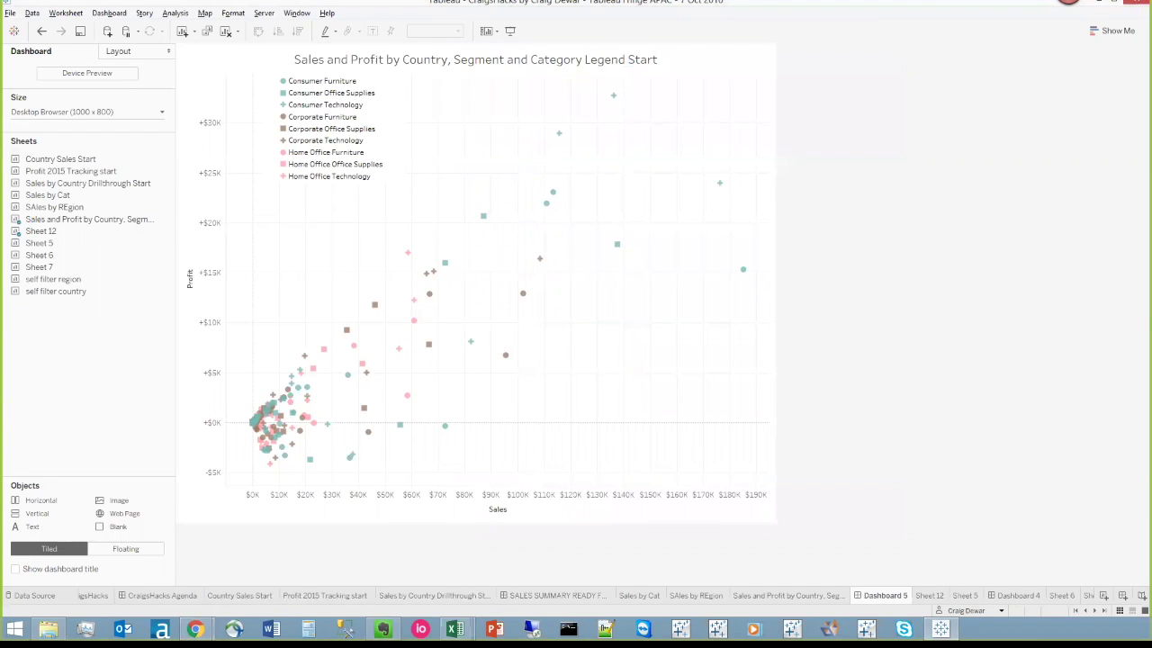
key(F5)
click(346, 99)
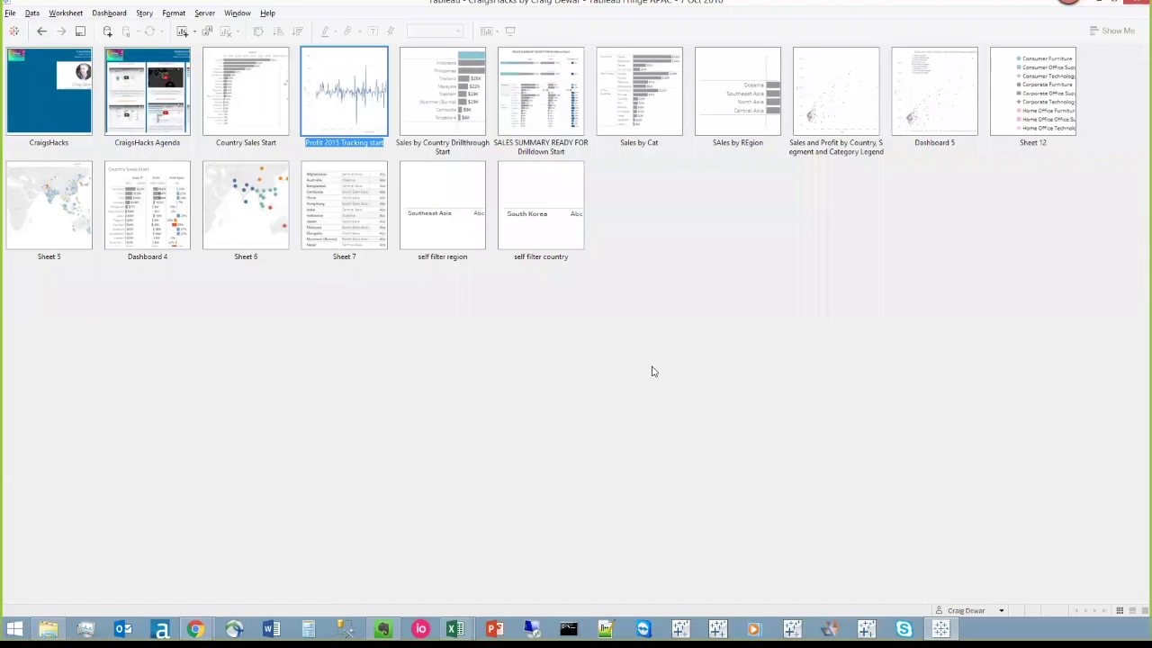
key(Return)
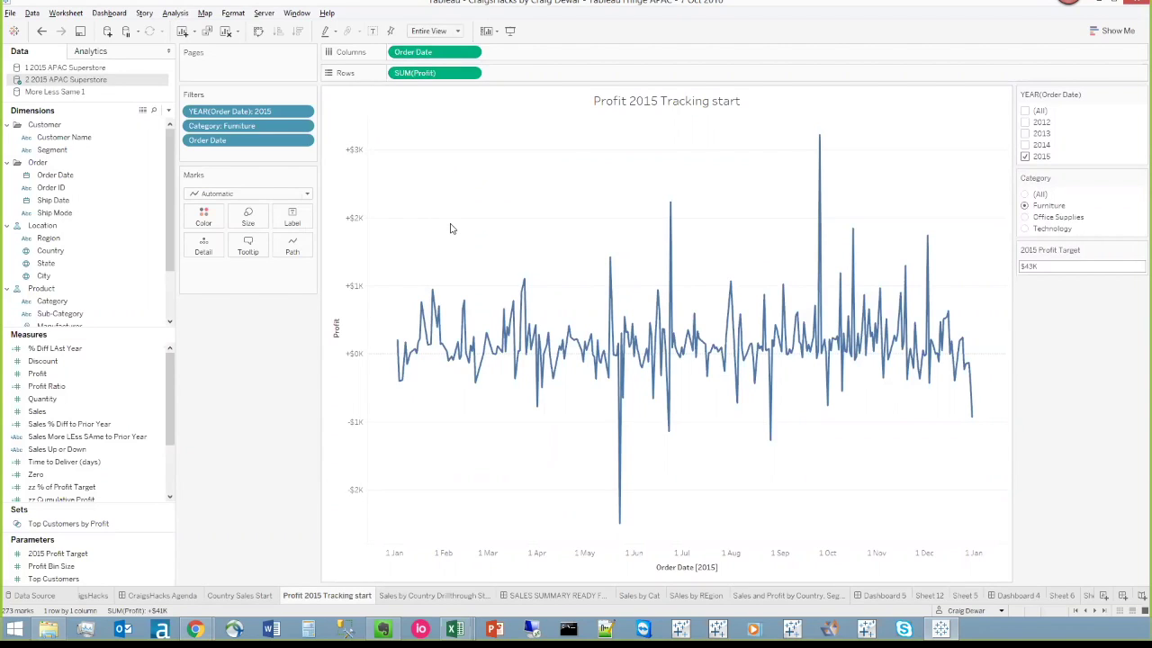
Apply a Running Total quick table calculation to SUM(Profit) on Rows.
click(472, 74)
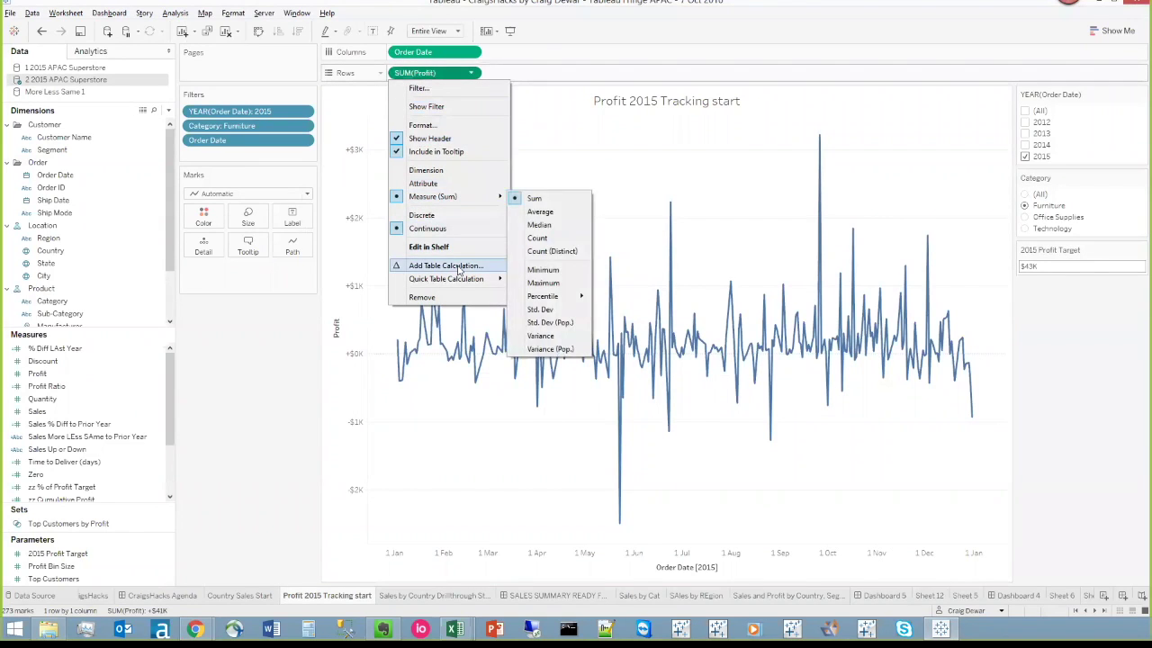
mouse_move(455, 280)
click(551, 286)
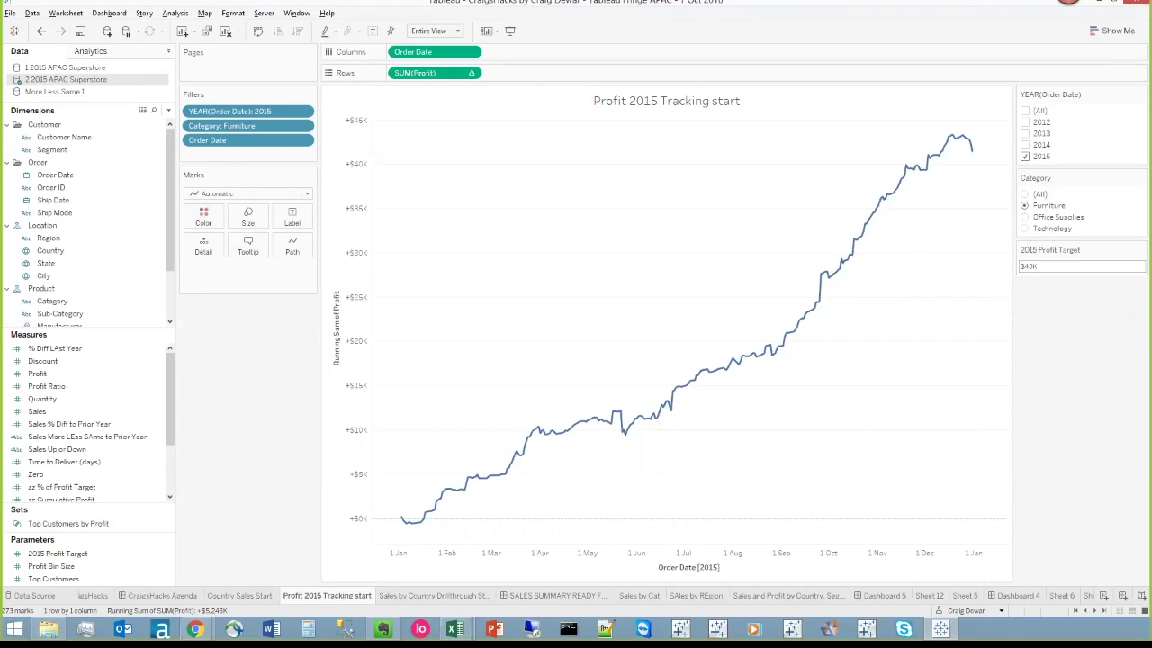
Add the 2015 Profit Target parameter to Detail and add a reference line on the running profit axis using that parameter as its value.
click(57, 553)
drag(57, 553, 212, 258)
right_click(364, 243)
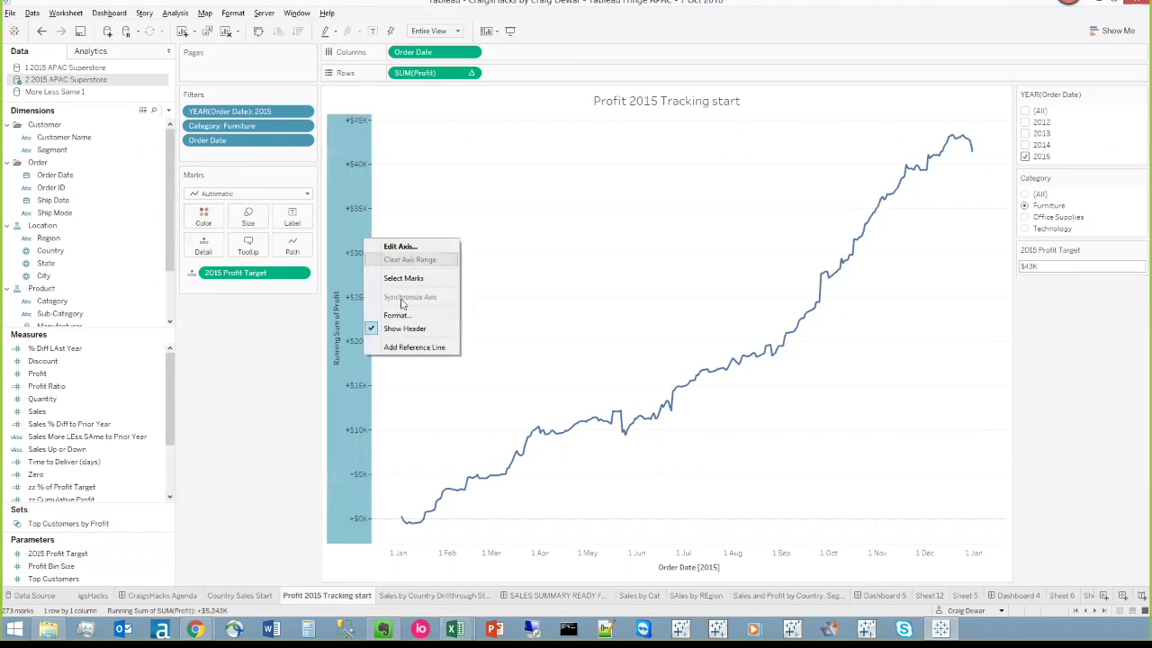
click(410, 347)
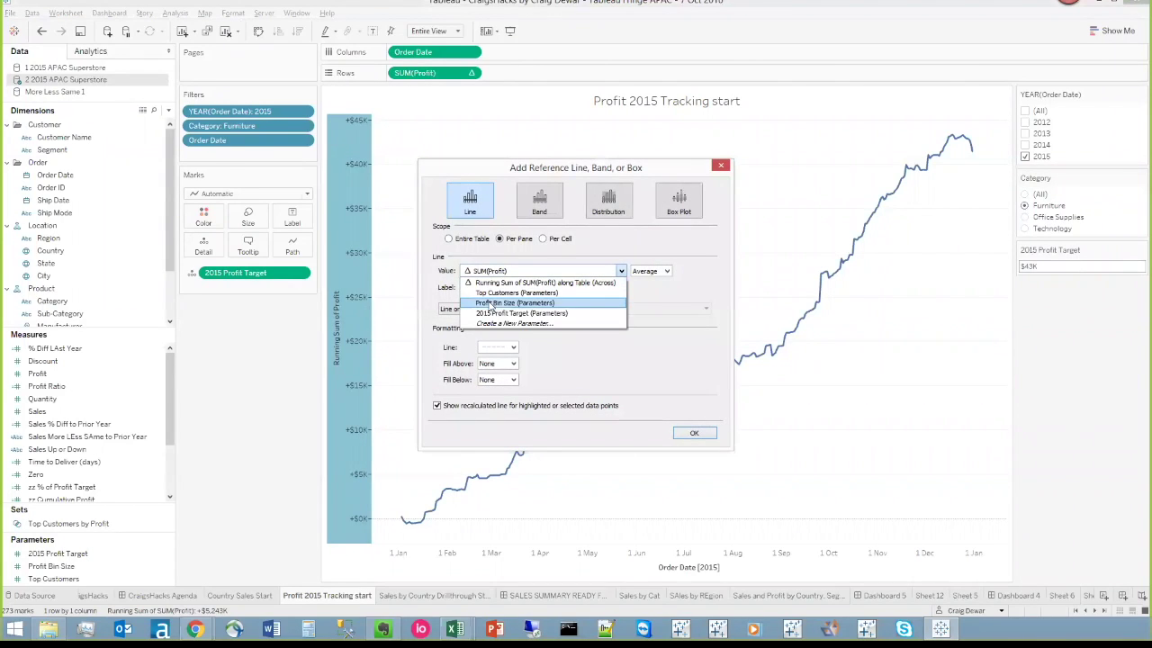
click(500, 316)
Give the target reference line the custom label "T: <Value>", apply it and clear the axis selection.
click(505, 287)
click(491, 328)
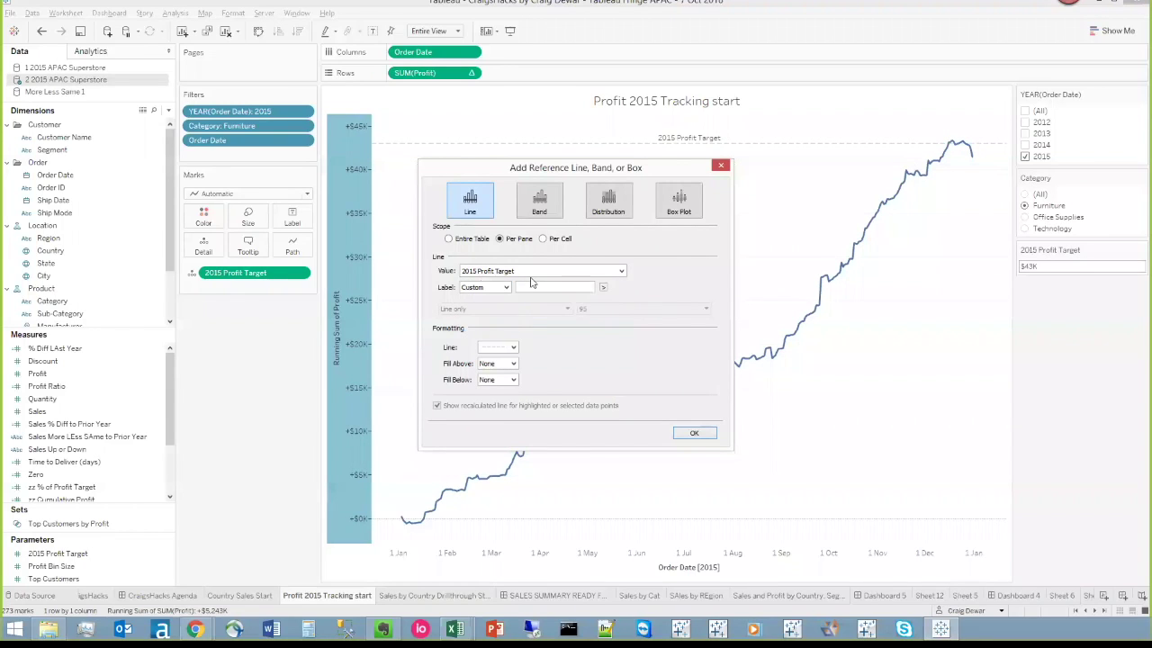
text(T)
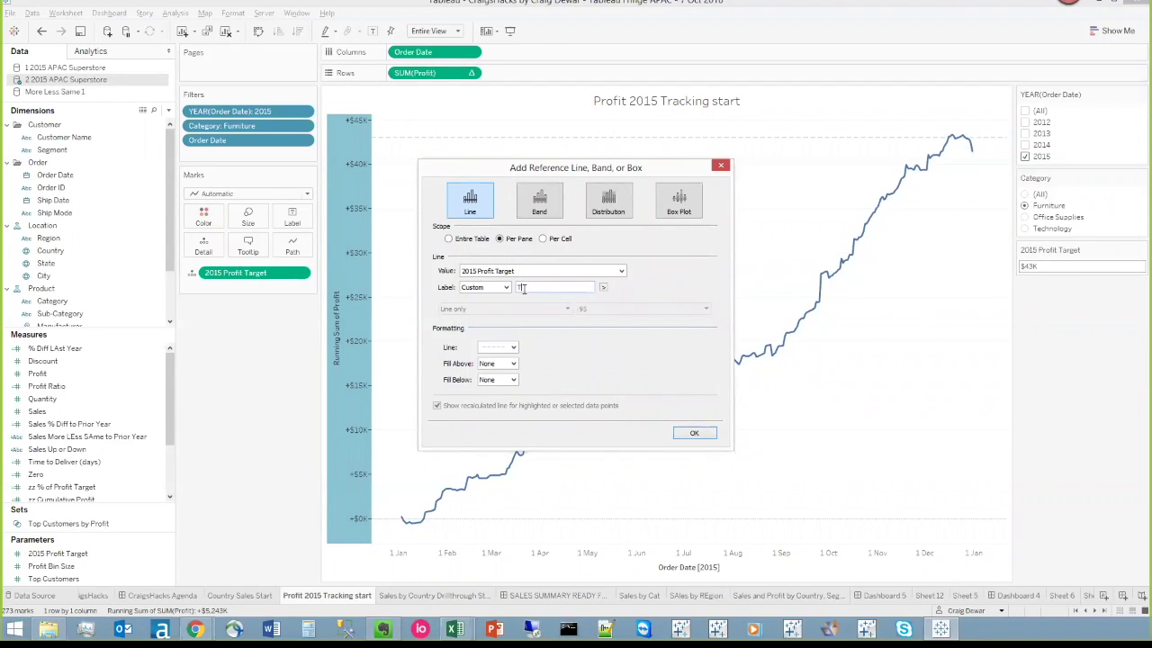
text(:)
click(605, 289)
click(627, 341)
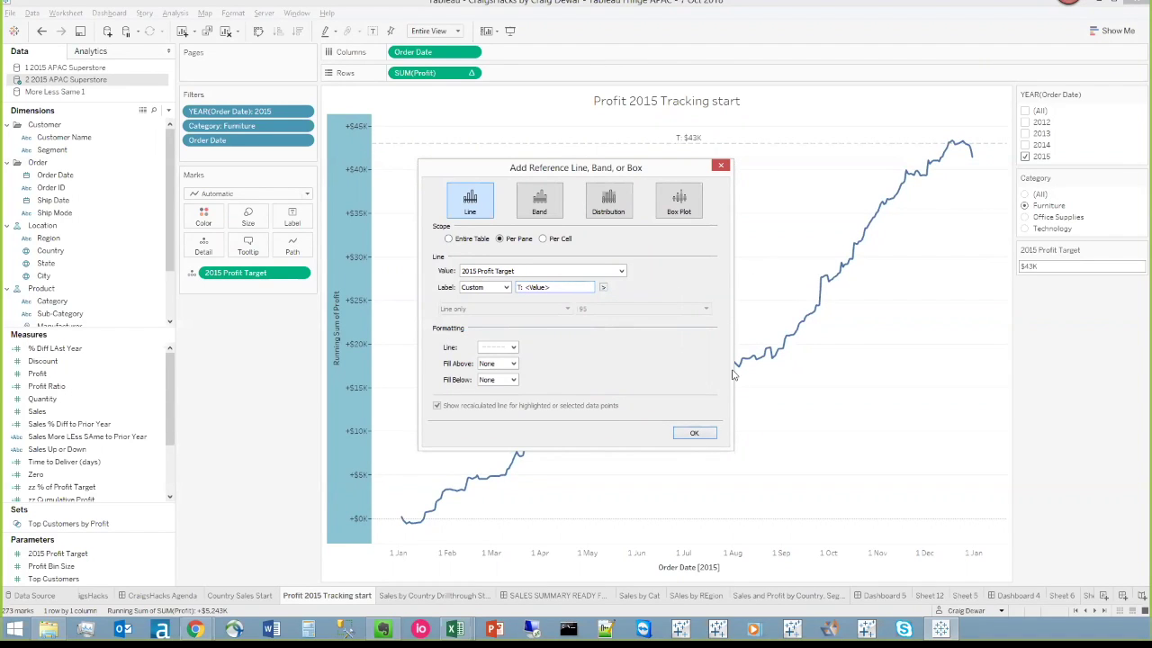
click(693, 433)
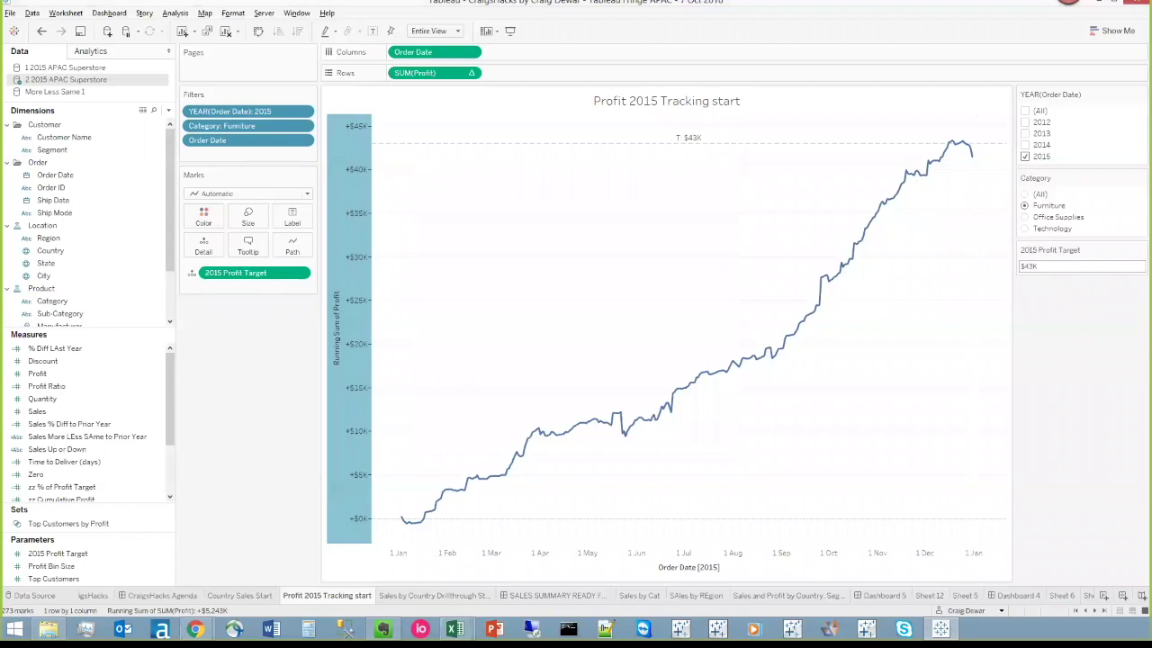
key(Escape)
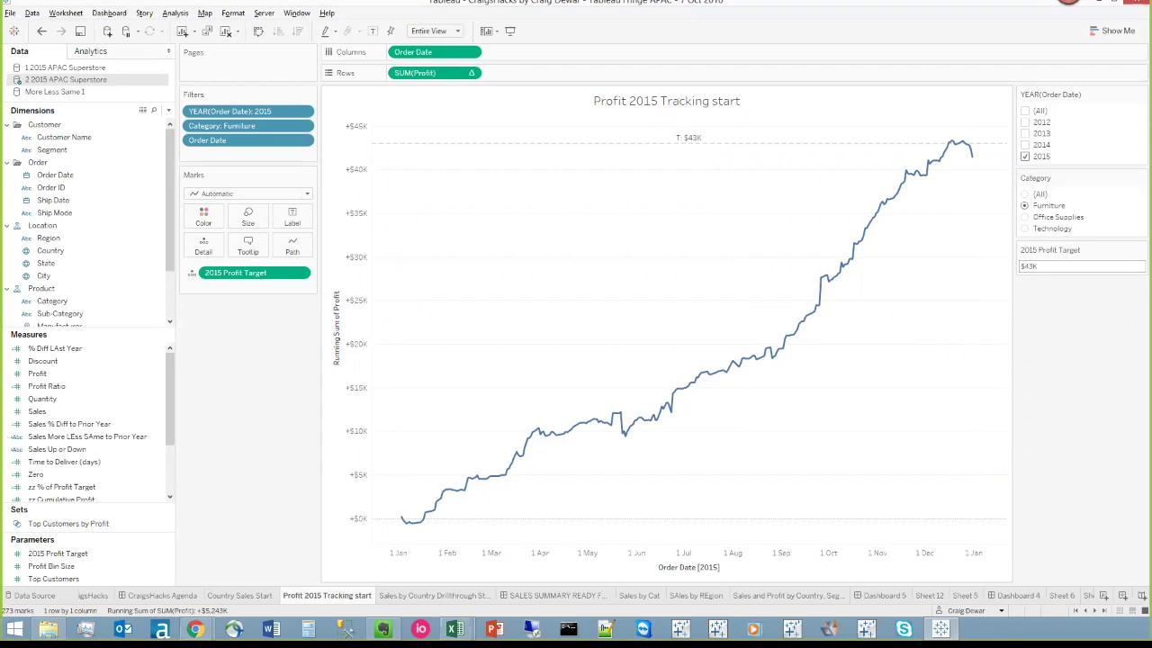
Save the running total of profit from Rows as a measure named Cumulative Profit.
drag(422, 73, 71, 379)
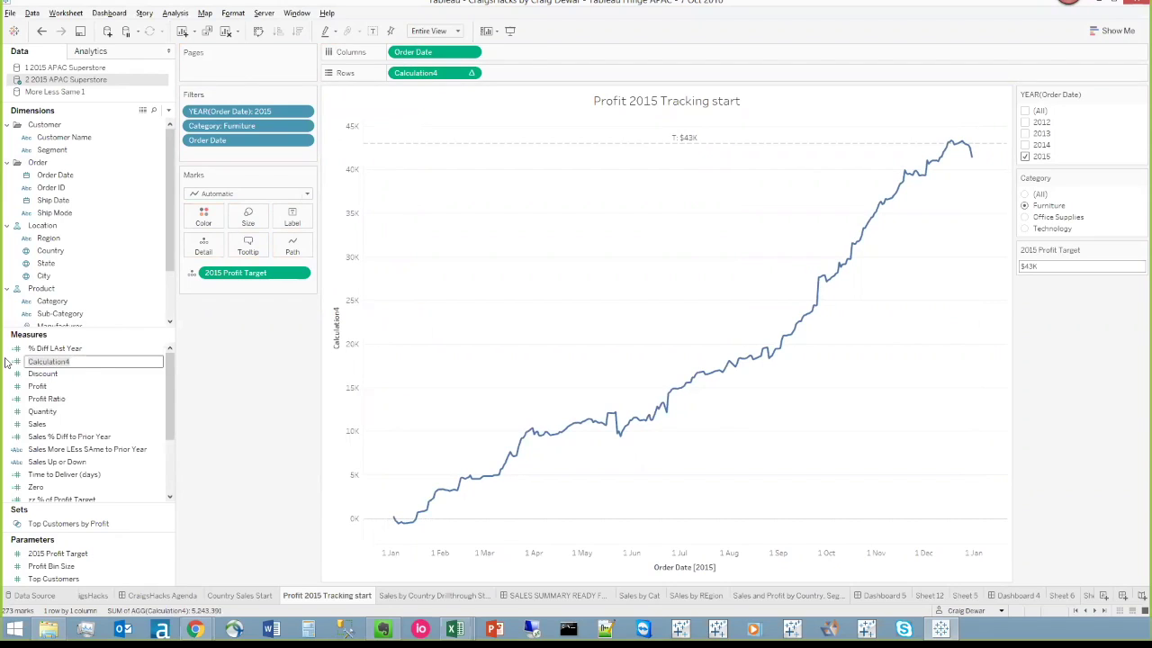
text(Cum)
key(Return)
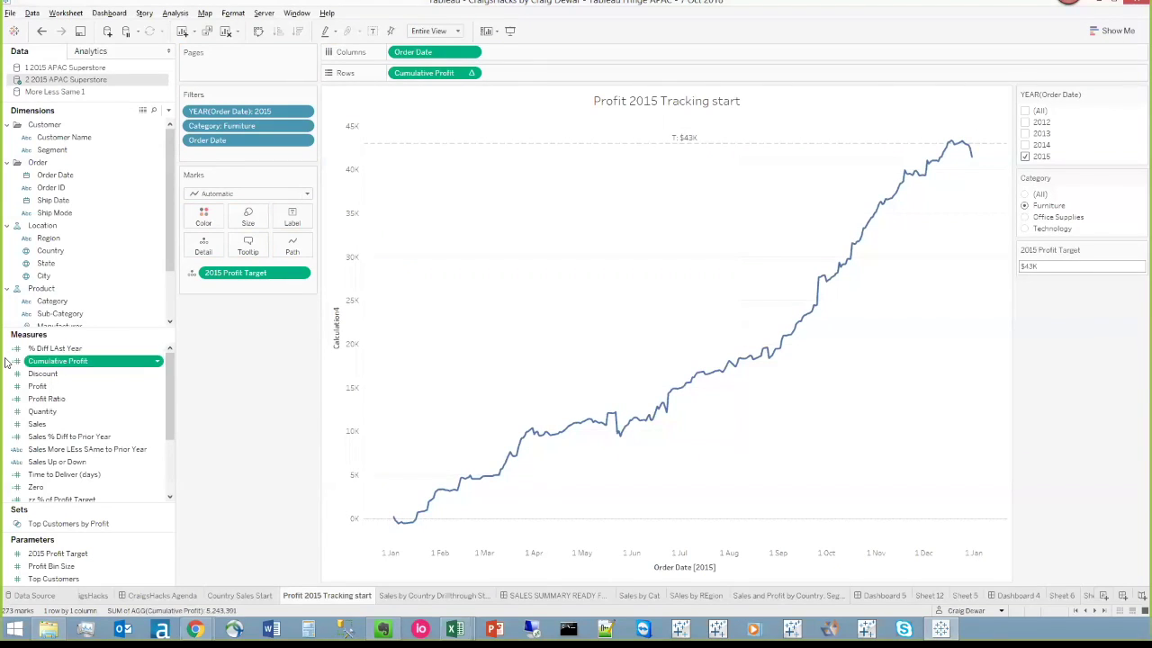
Create a calculated field named % Profit Target that divides Cumulative Profit by the 2015 Profit Target parameter.
right_click(58, 363)
mouse_move(124, 496)
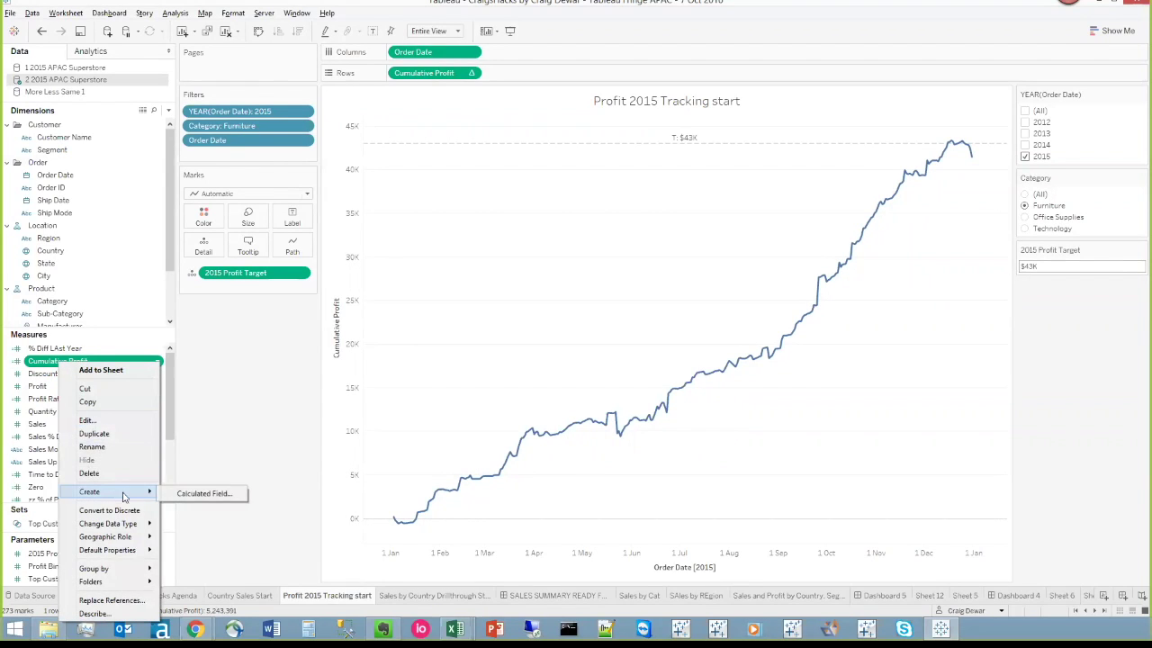
click(204, 493)
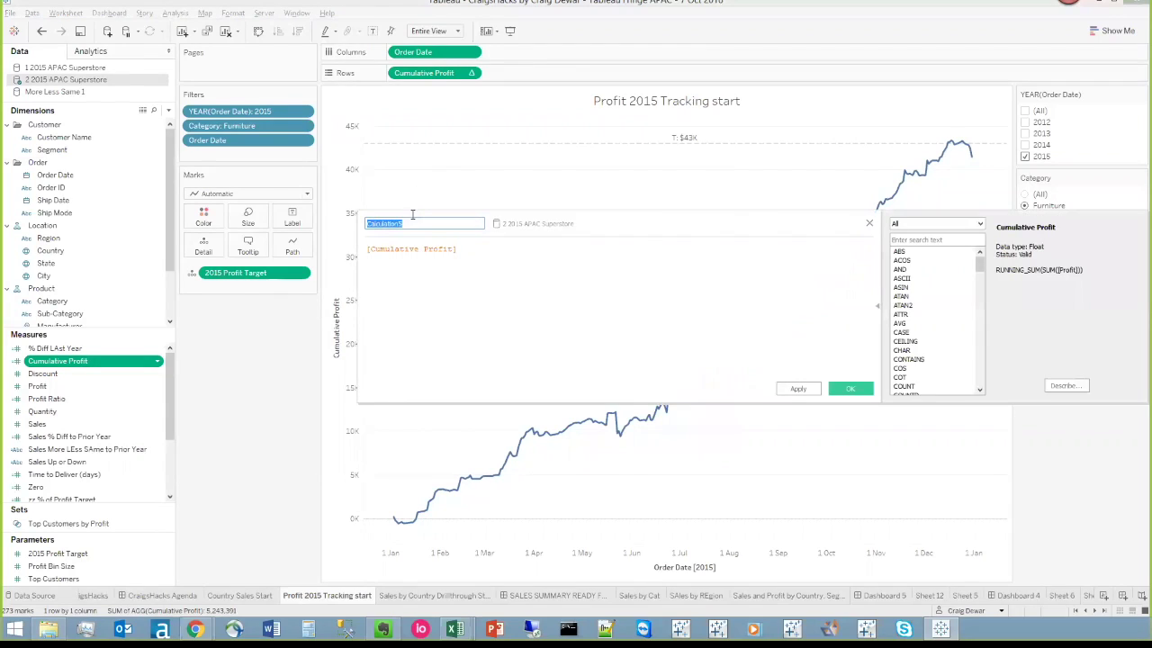
text(% Profit Target)
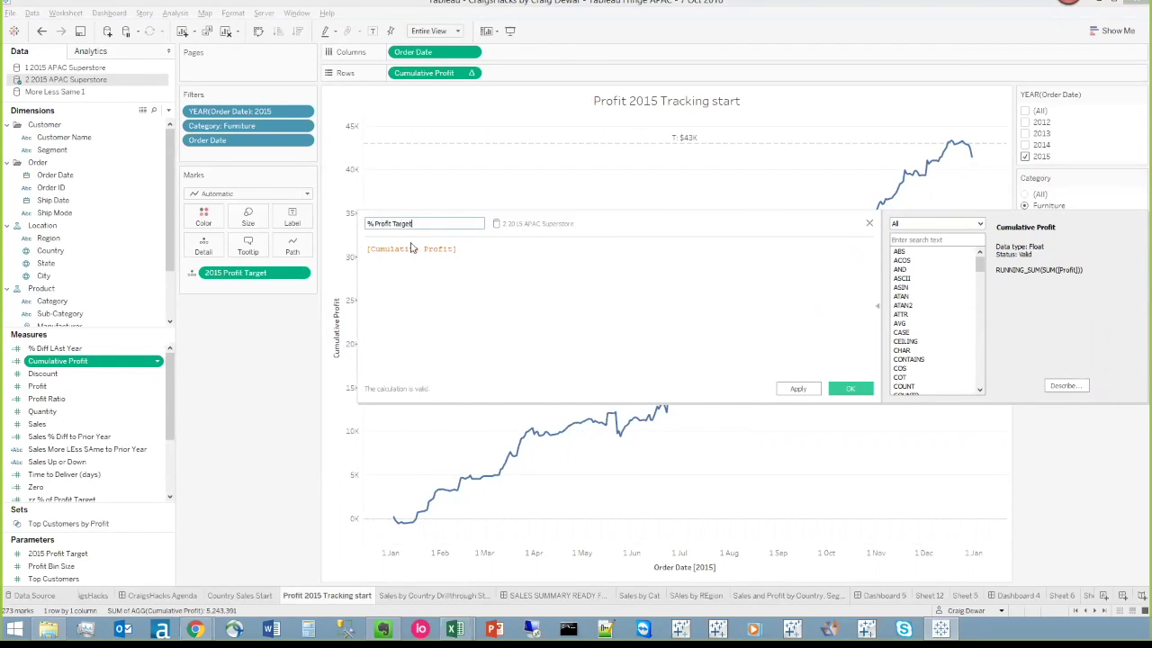
key(Return)
text(/)
drag(57, 553, 423, 288)
click(846, 390)
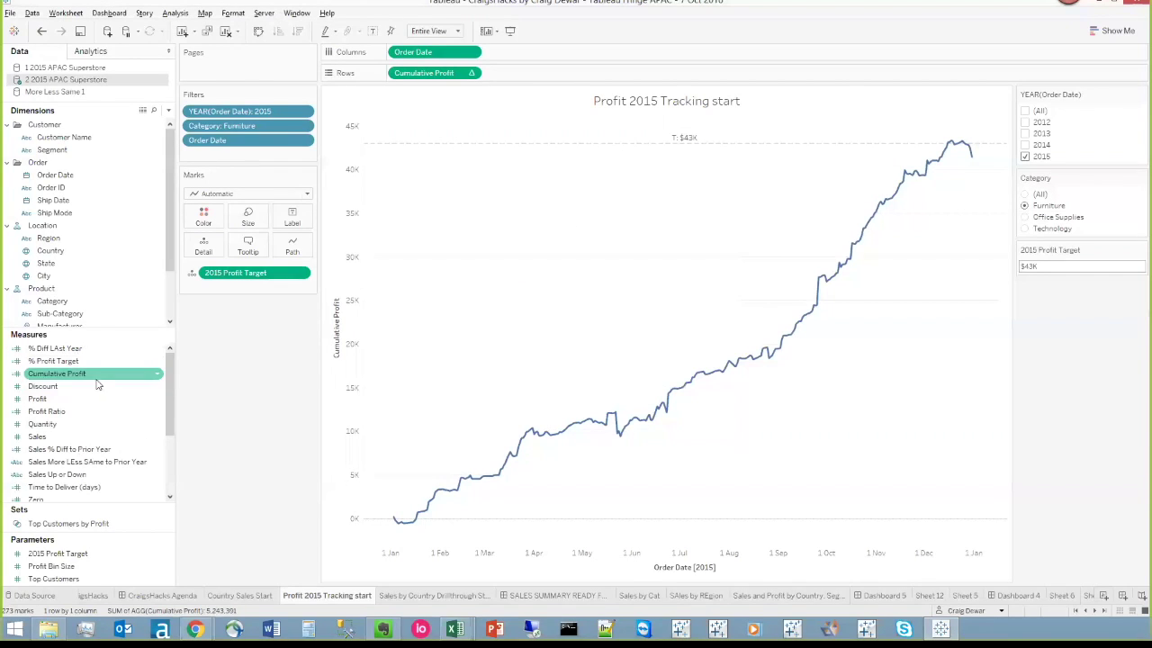
Set the default number format of % Profit Target to Percentage with no decimal places.
right_click(83, 362)
mouse_move(130, 550)
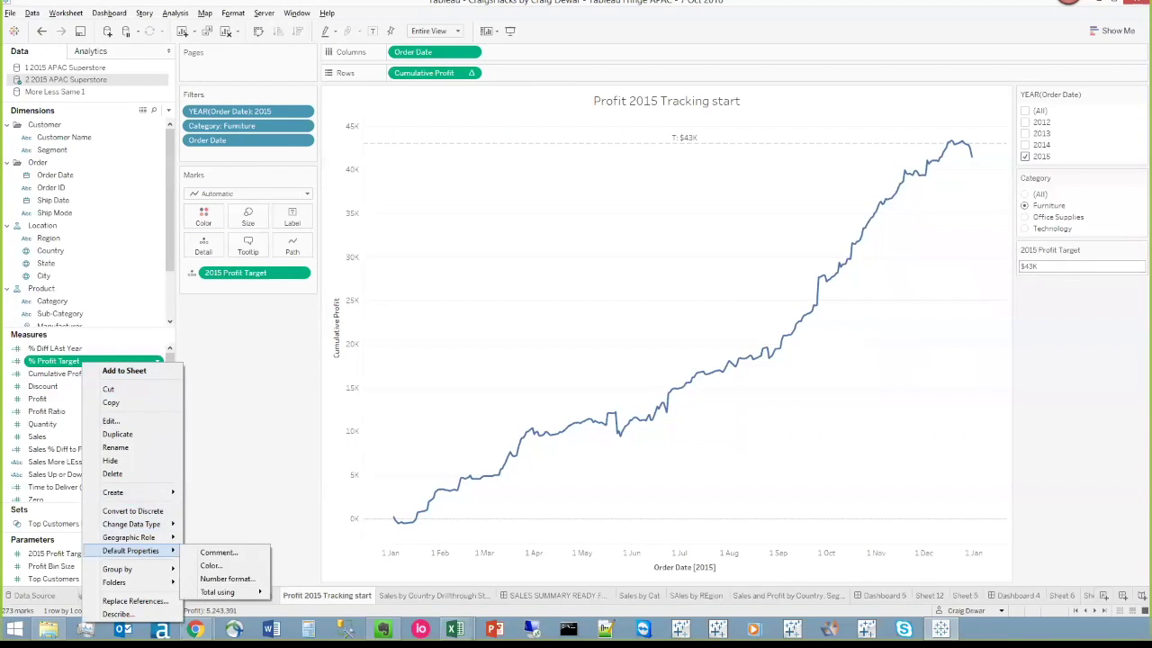
click(225, 578)
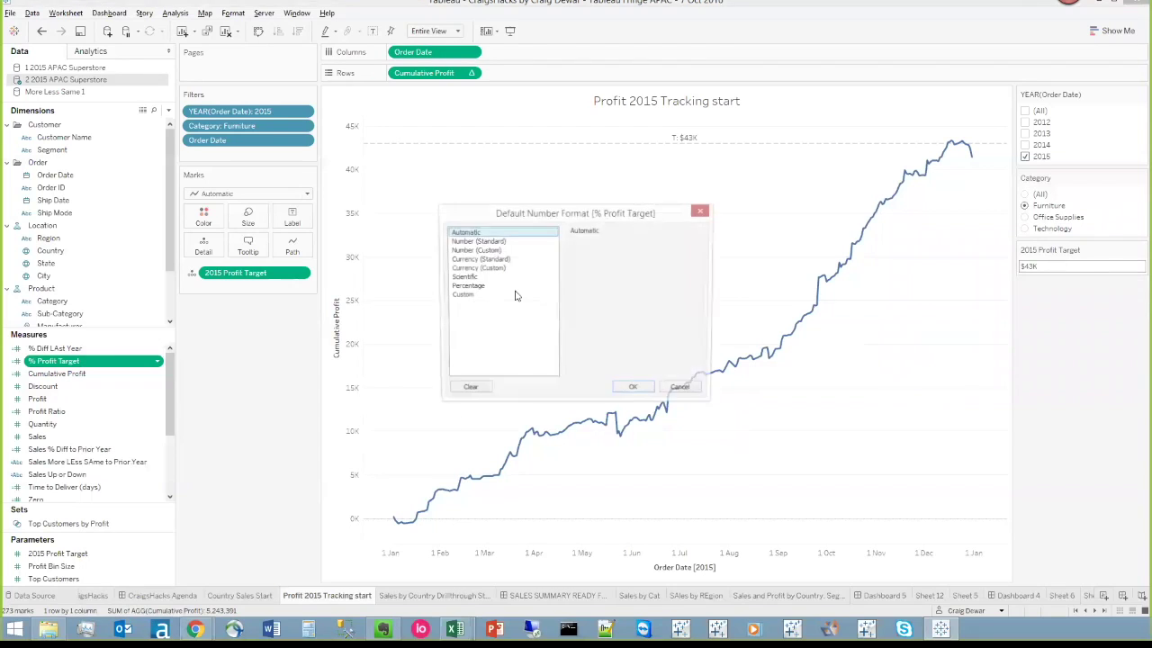
click(466, 286)
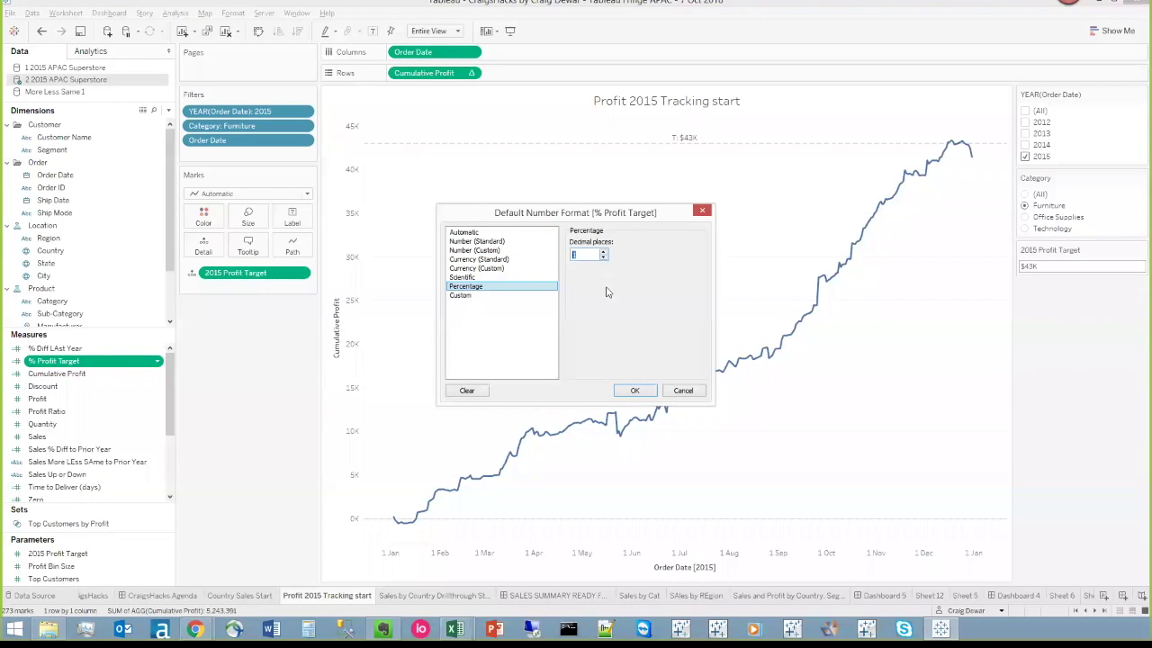
click(634, 390)
click(99, 385)
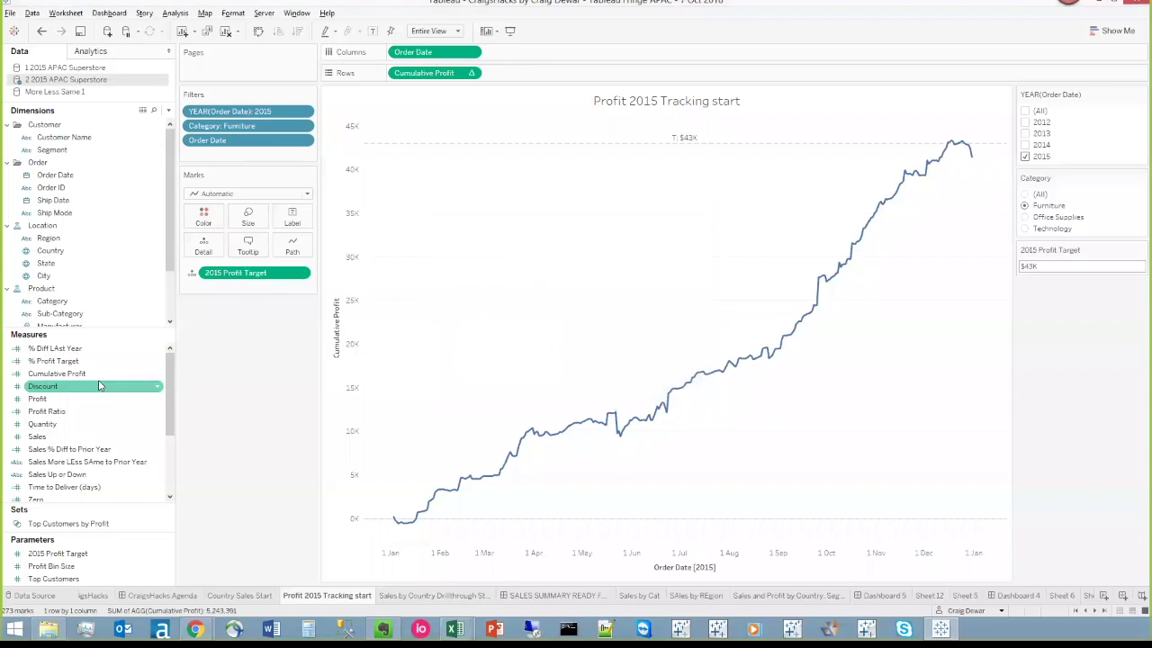
Label the profit line with % Profit Target, showing the label only at the end of the line.
drag(59, 364, 299, 225)
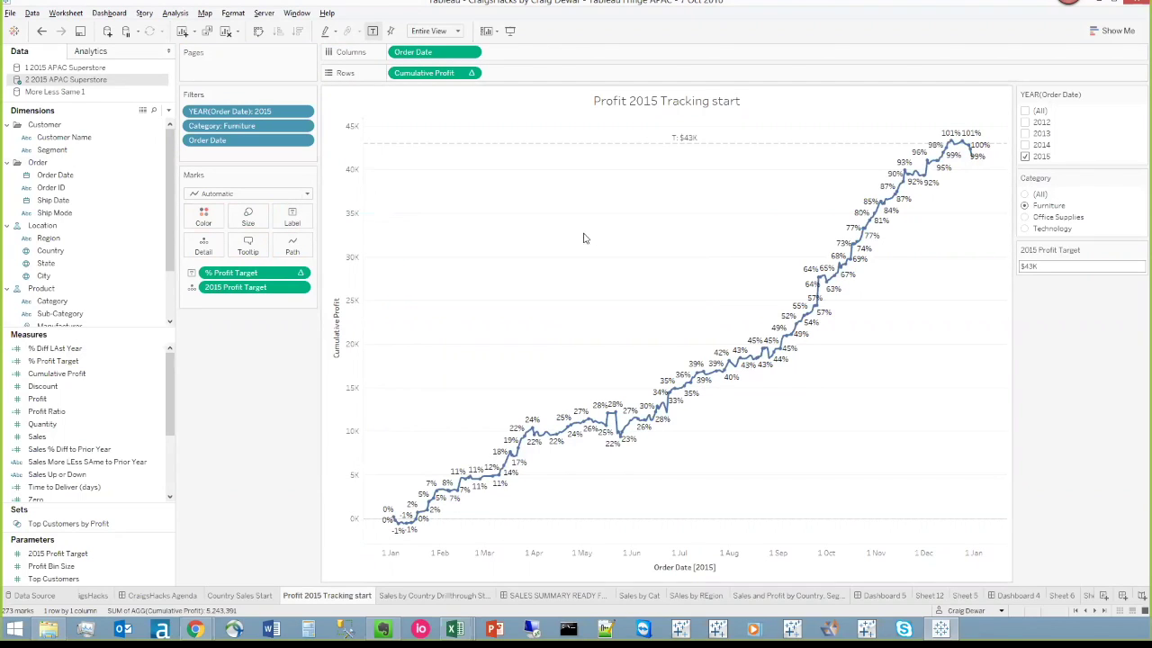
click(295, 218)
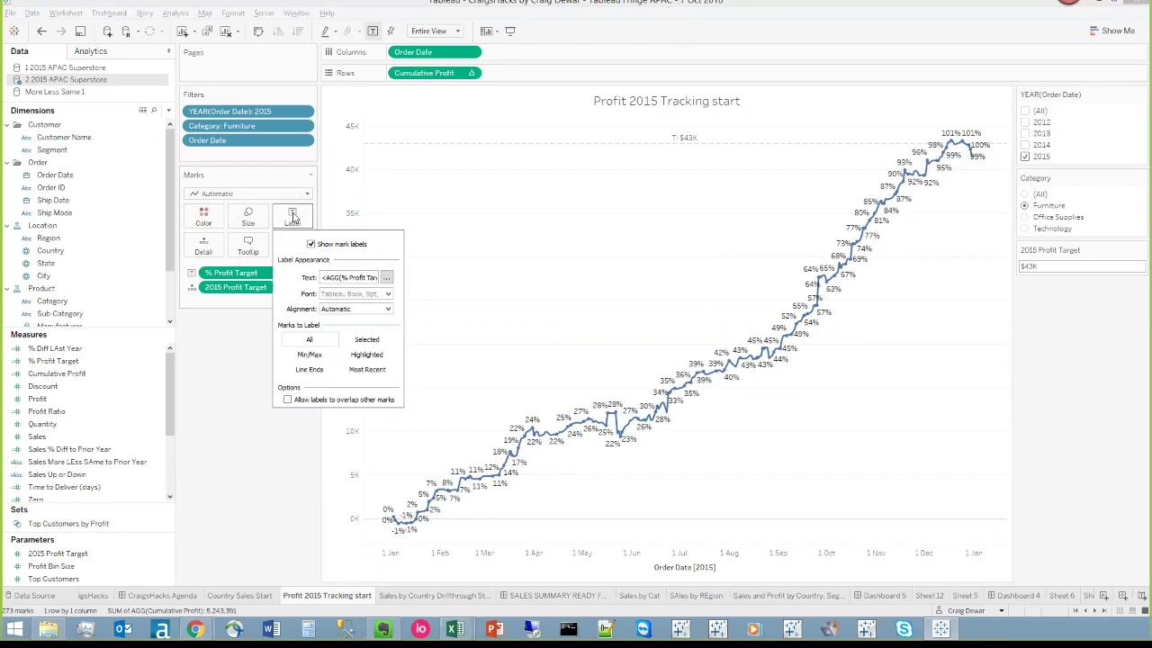
click(309, 369)
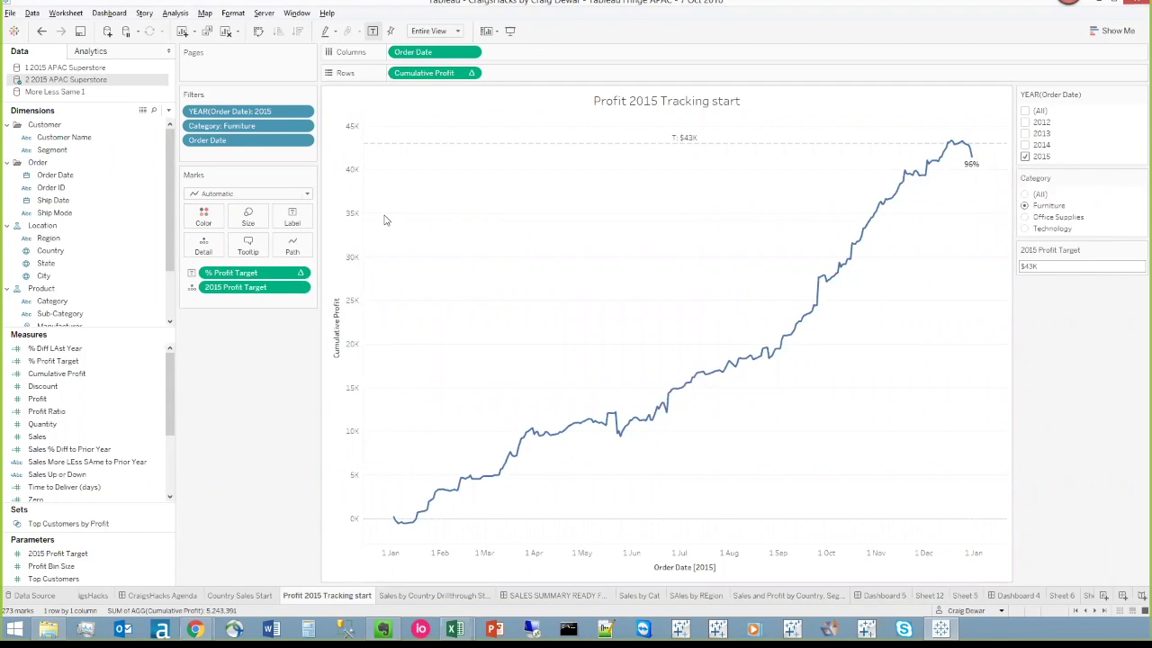
Try the Circle mark type on the cumulative profit line, and undo the change.
click(229, 193)
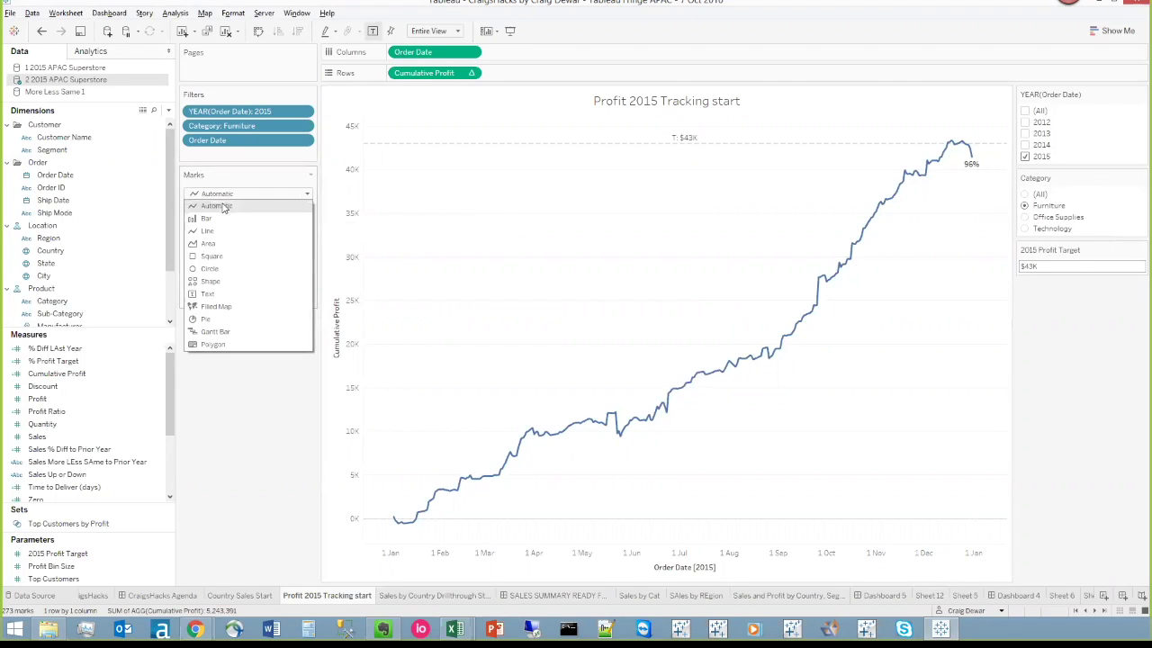
click(211, 269)
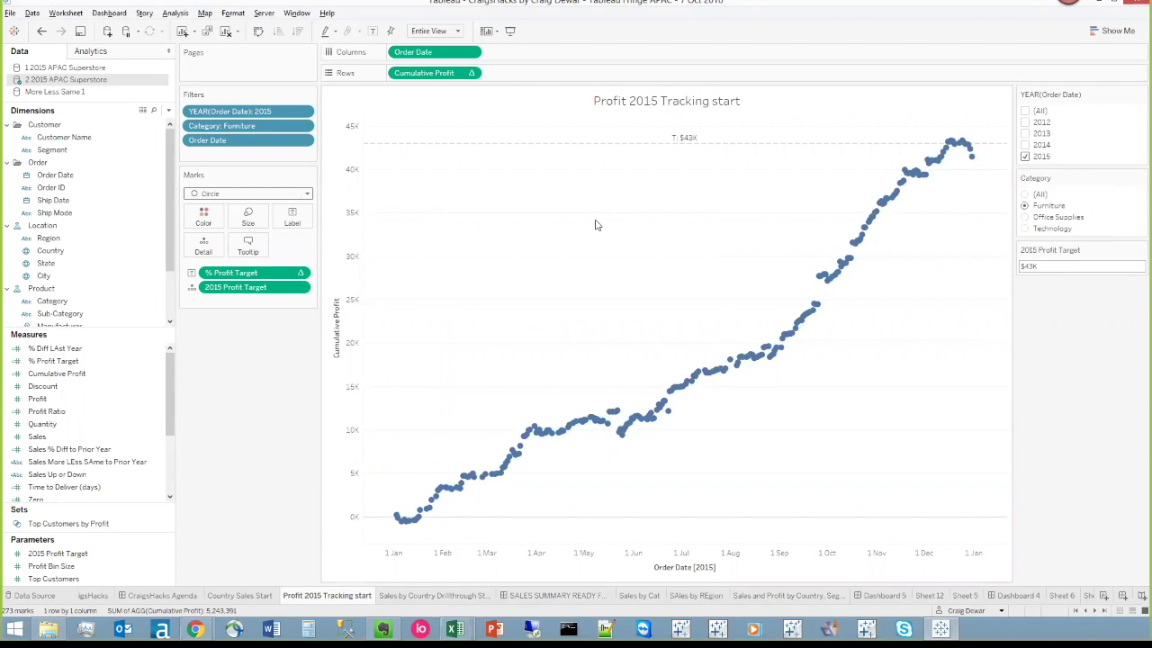
key(ctrl+z)
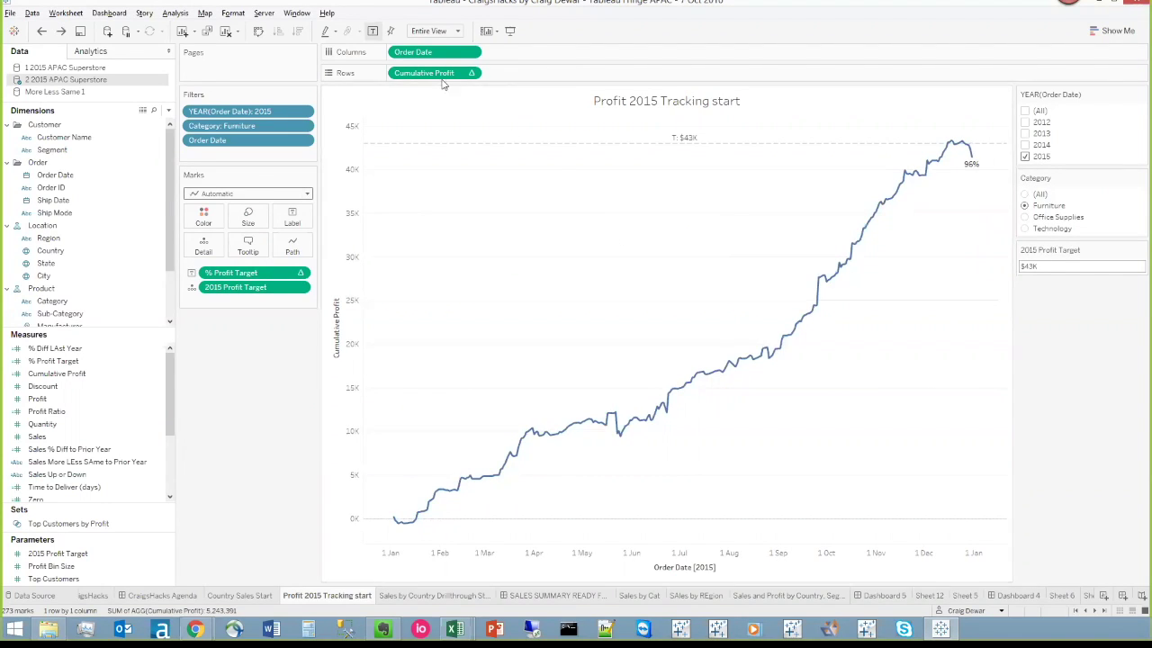
Duplicate Cumulative Profit on Rows and set the second copy's mark type to Circle.
drag(433, 76, 502, 76)
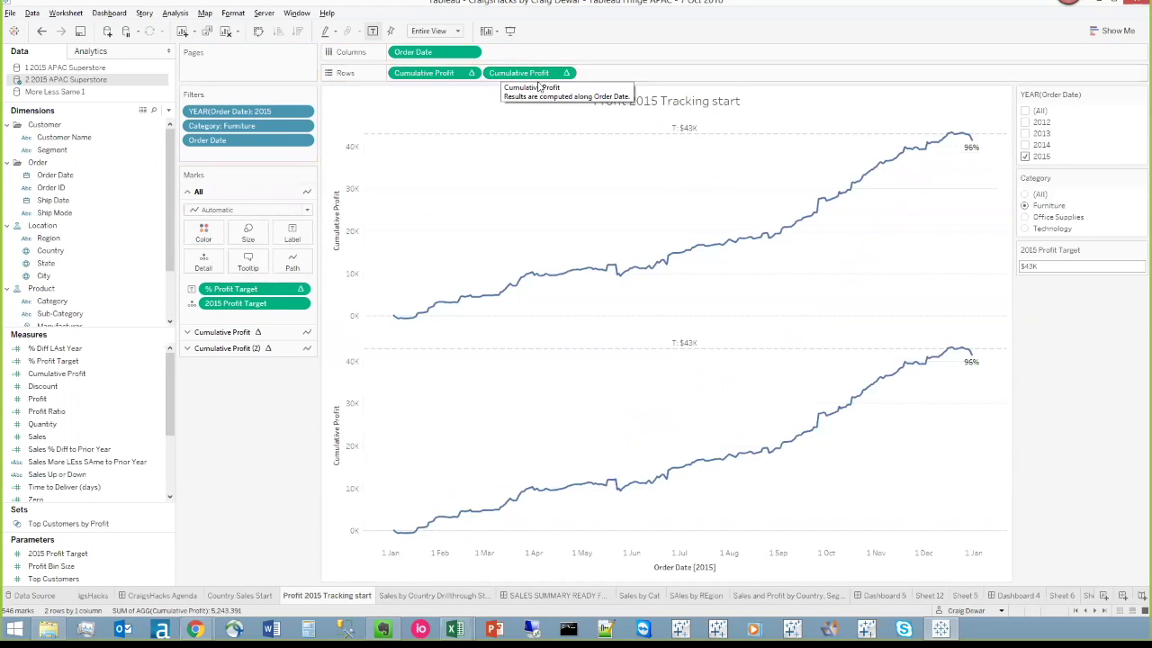
click(542, 77)
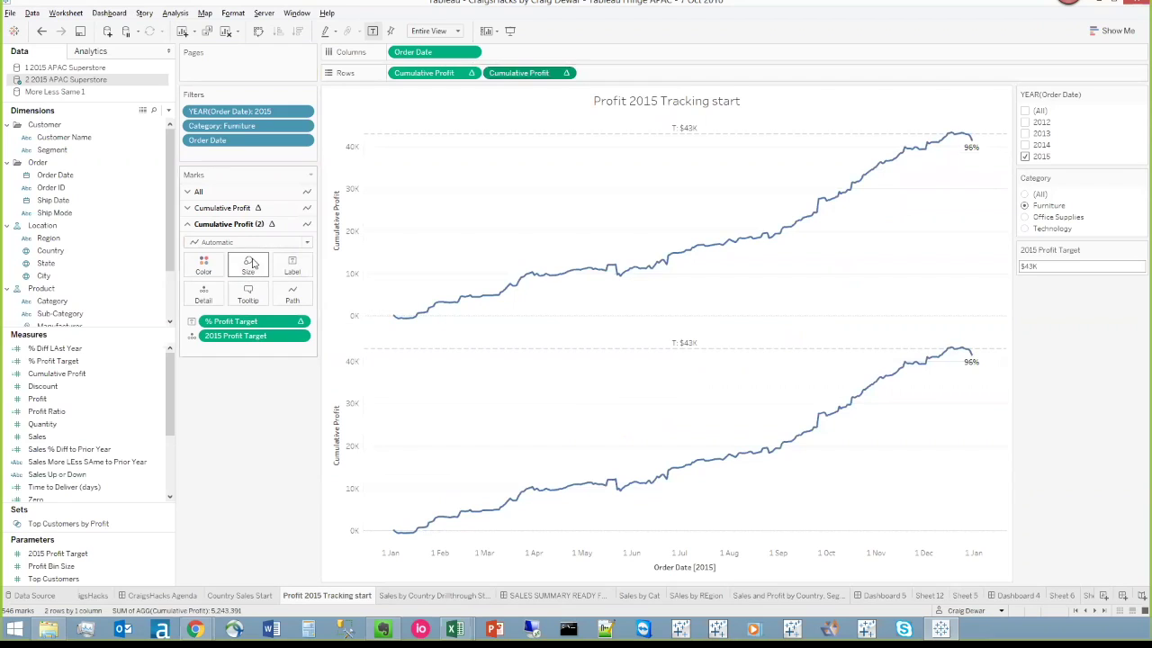
click(231, 243)
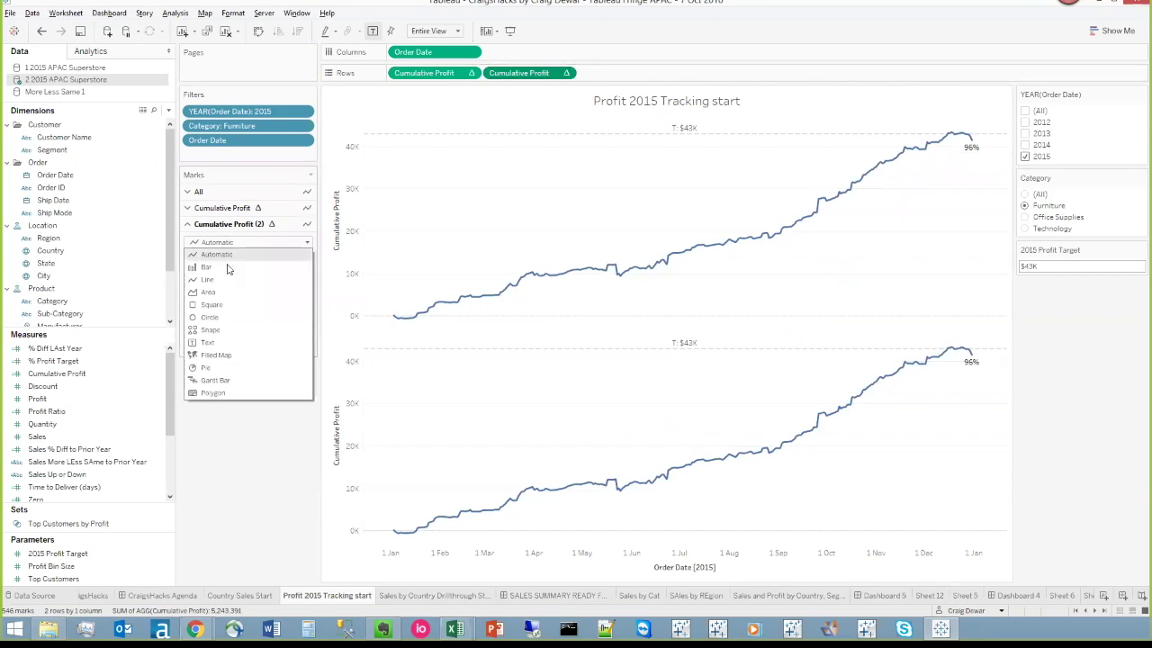
click(232, 319)
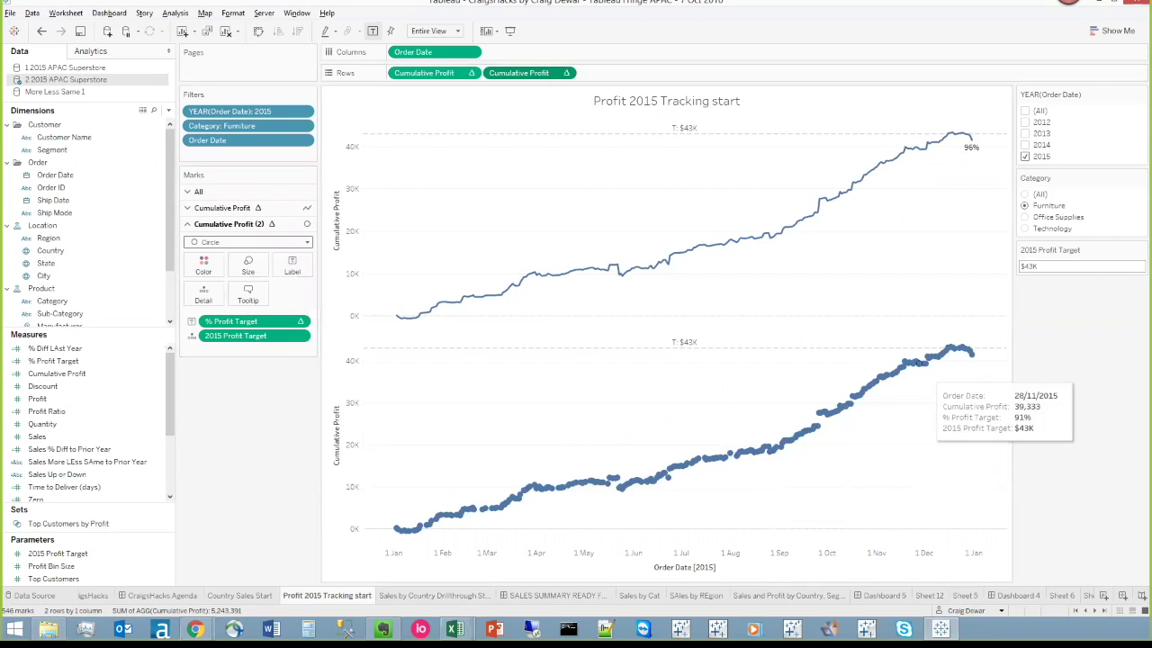
mouse_move(971, 353)
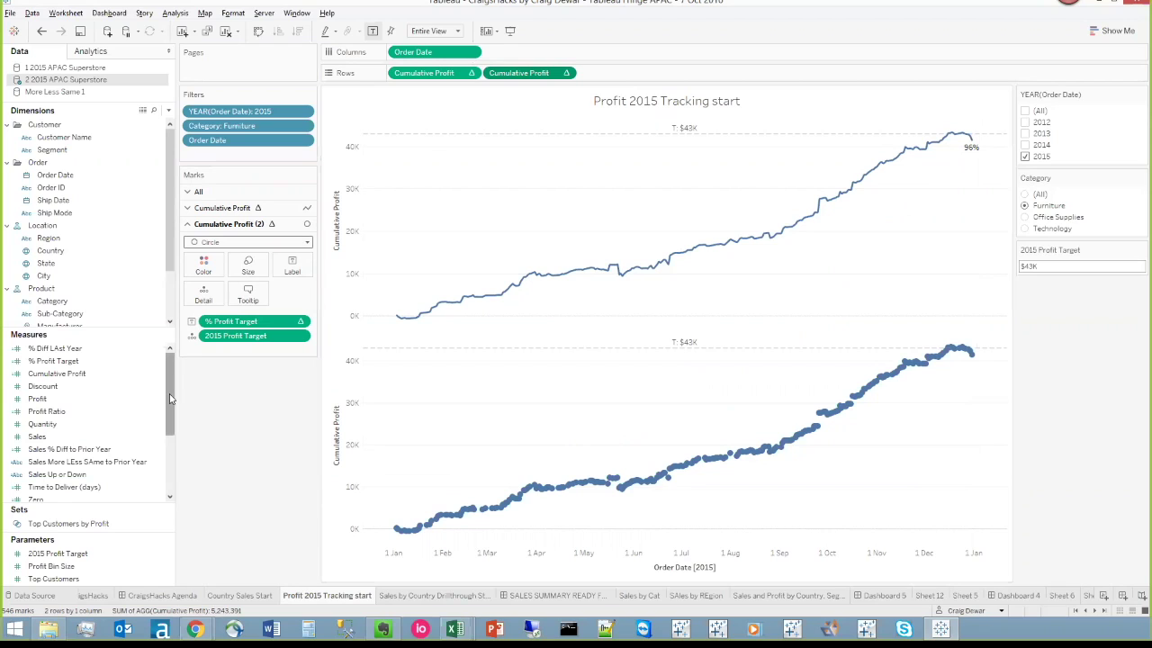
Create a calculated field from Cumulative Profit named Last Cumulative PRofit with the formula IF LAST() = 0 THEN [Cumulative Profit] END.
click(101, 373)
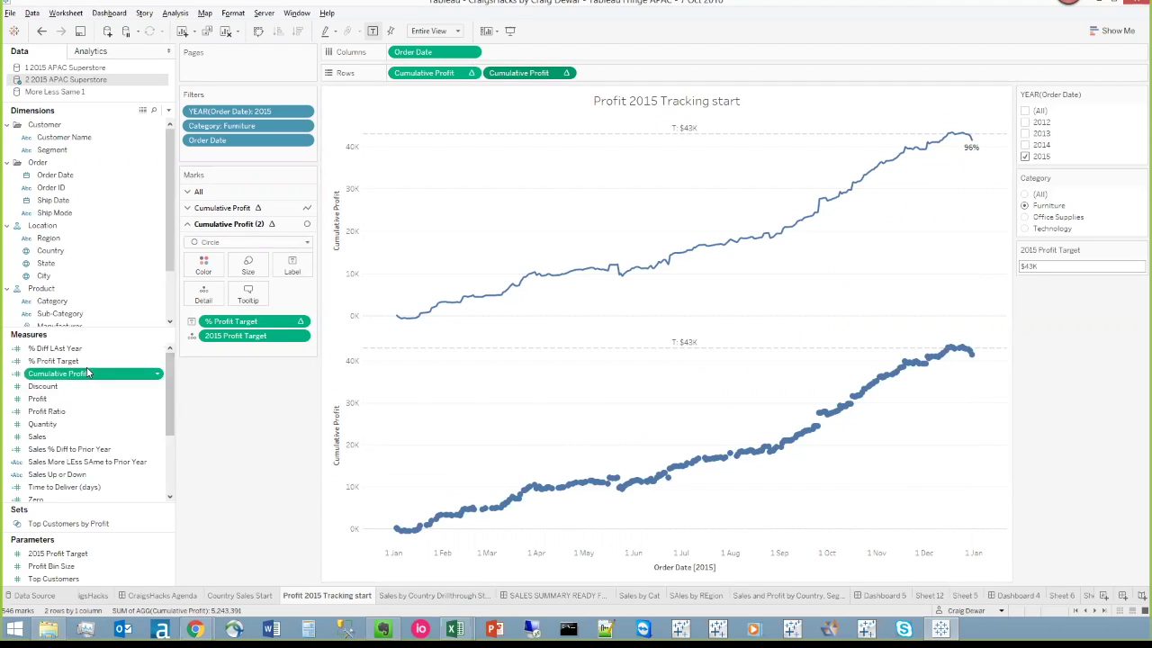
right_click(102, 373)
mouse_move(137, 499)
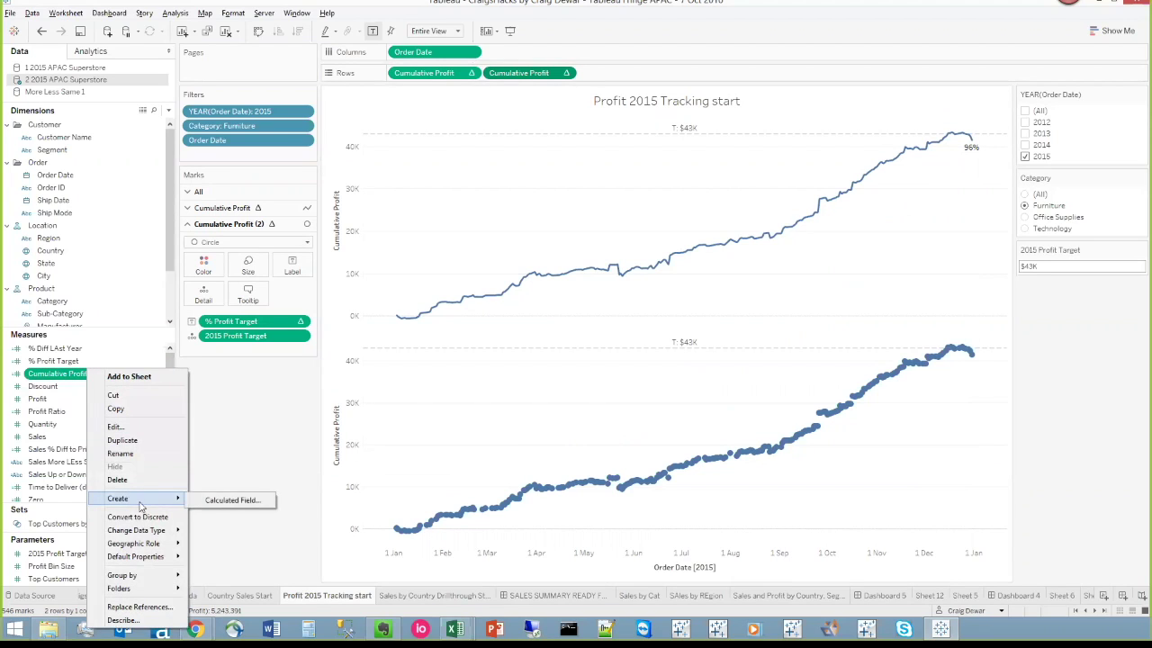
click(224, 504)
key(BackSpace)
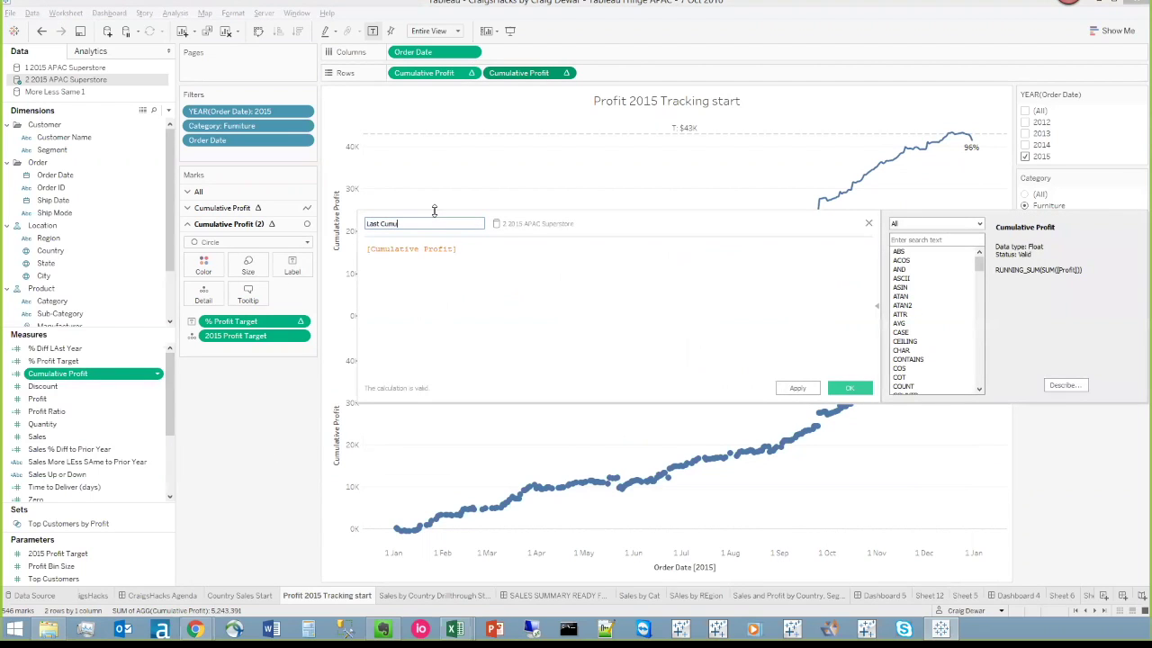
text(Last Cumulative PRofit)
text(IF L)
text(AST() = 0)
text( THEN )
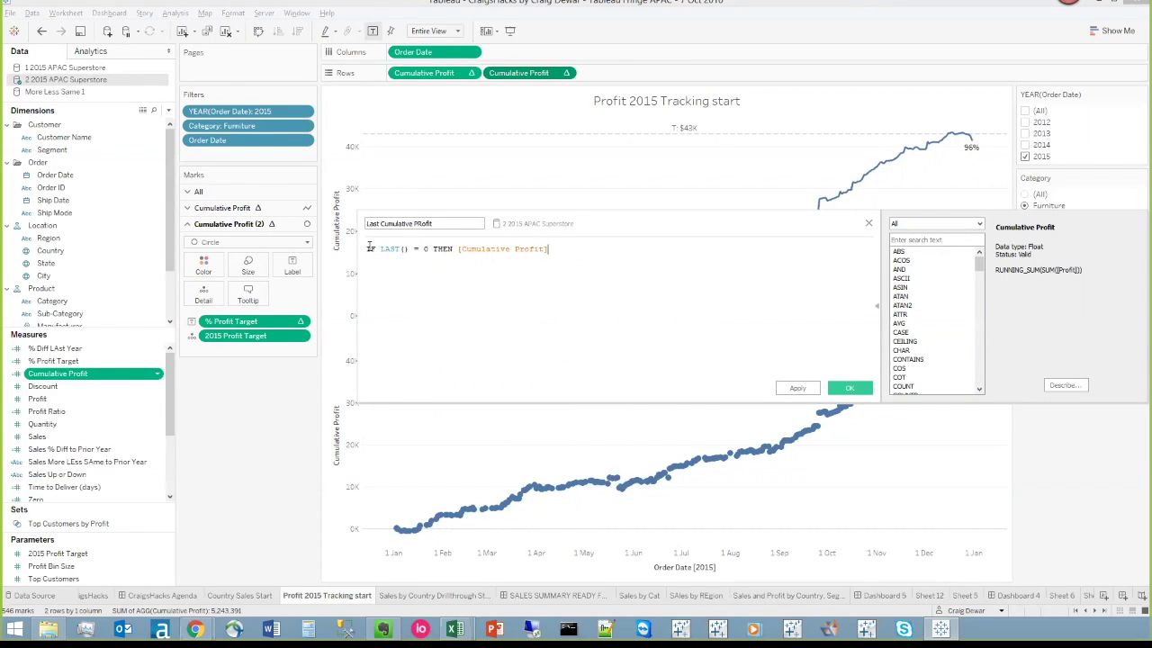
text(END)
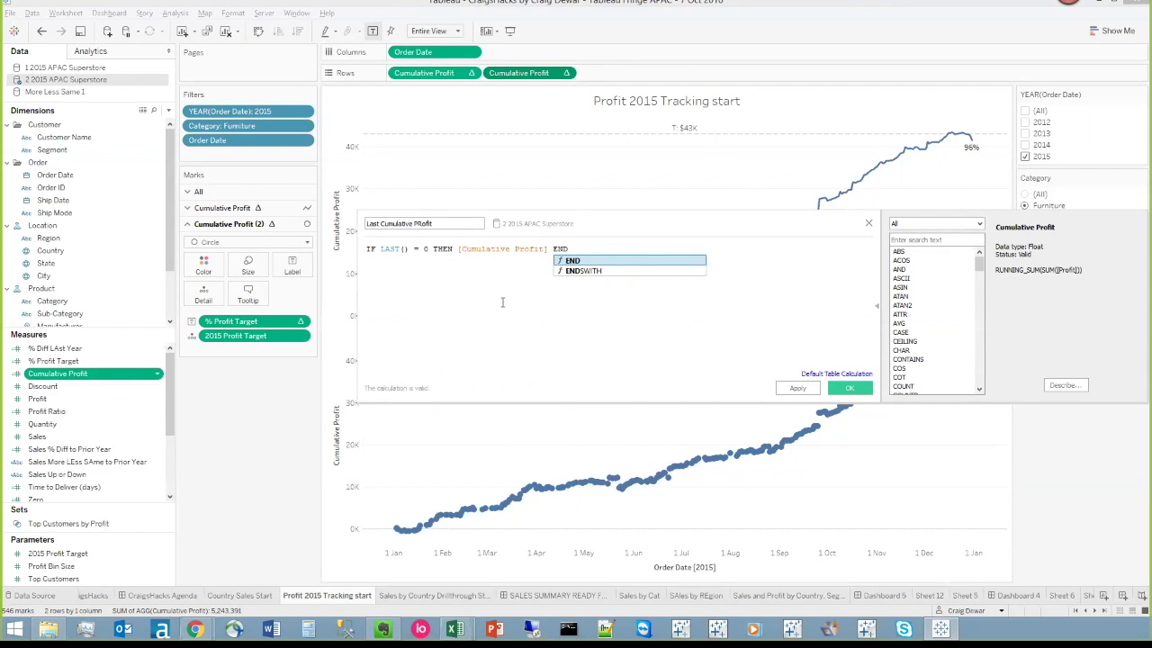
click(712, 321)
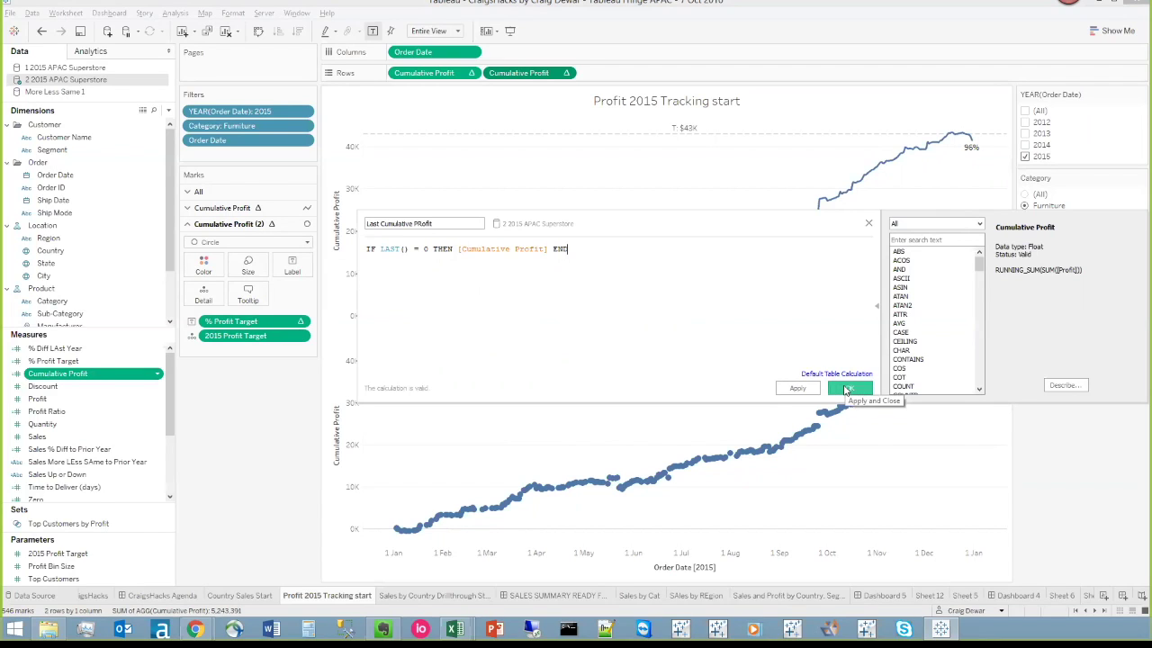
click(846, 389)
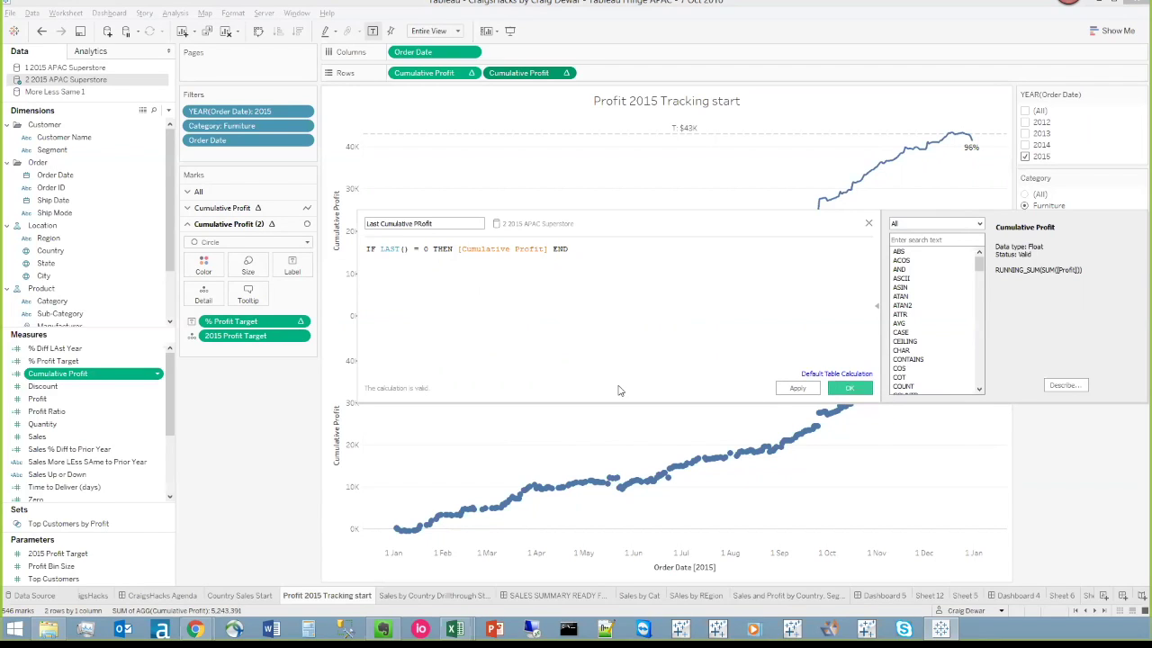
Replace the second Cumulative Profit on Rows with Last Cumulative PRofit and greatly enlarge its circle mark.
click(65, 399)
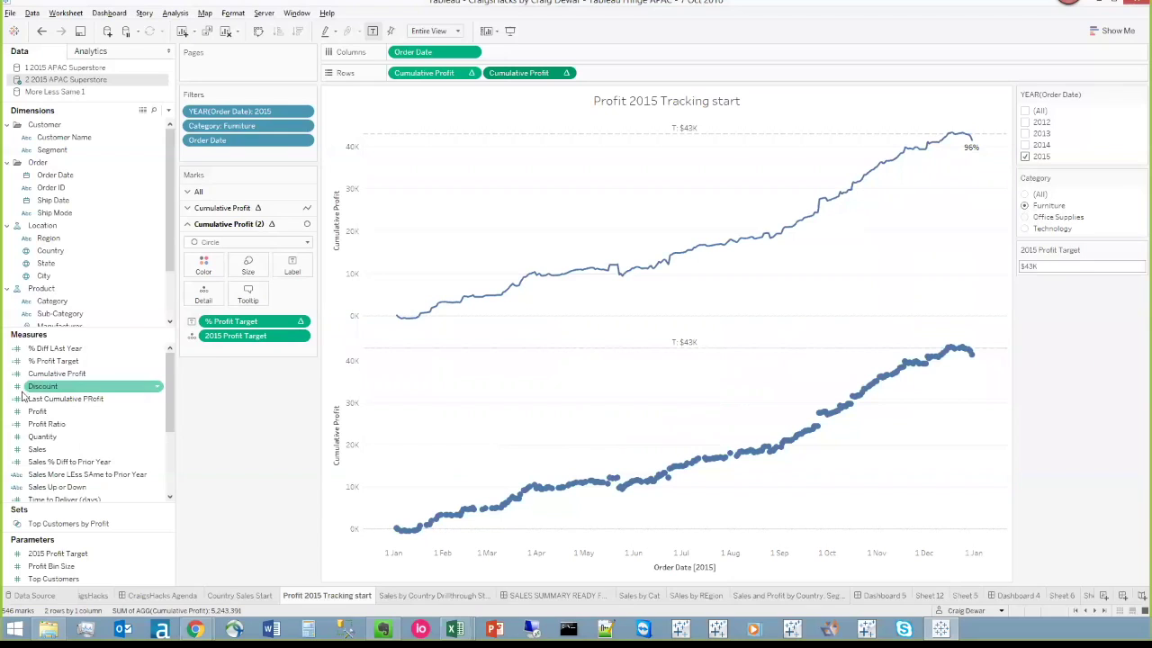
drag(62, 407, 532, 79)
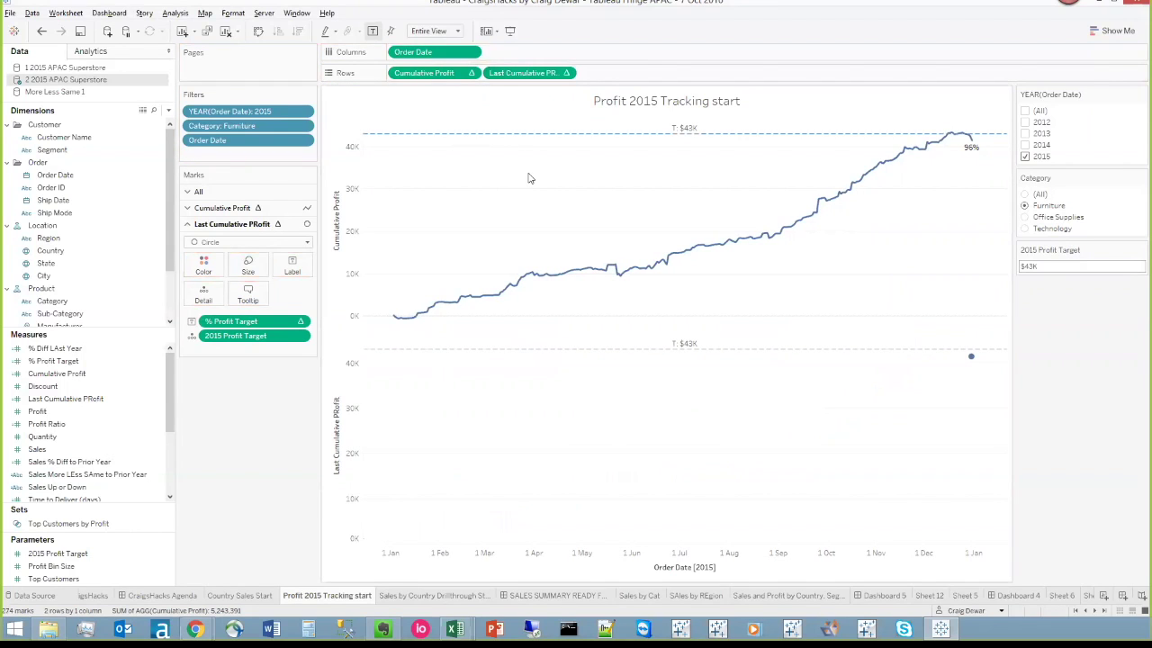
click(971, 356)
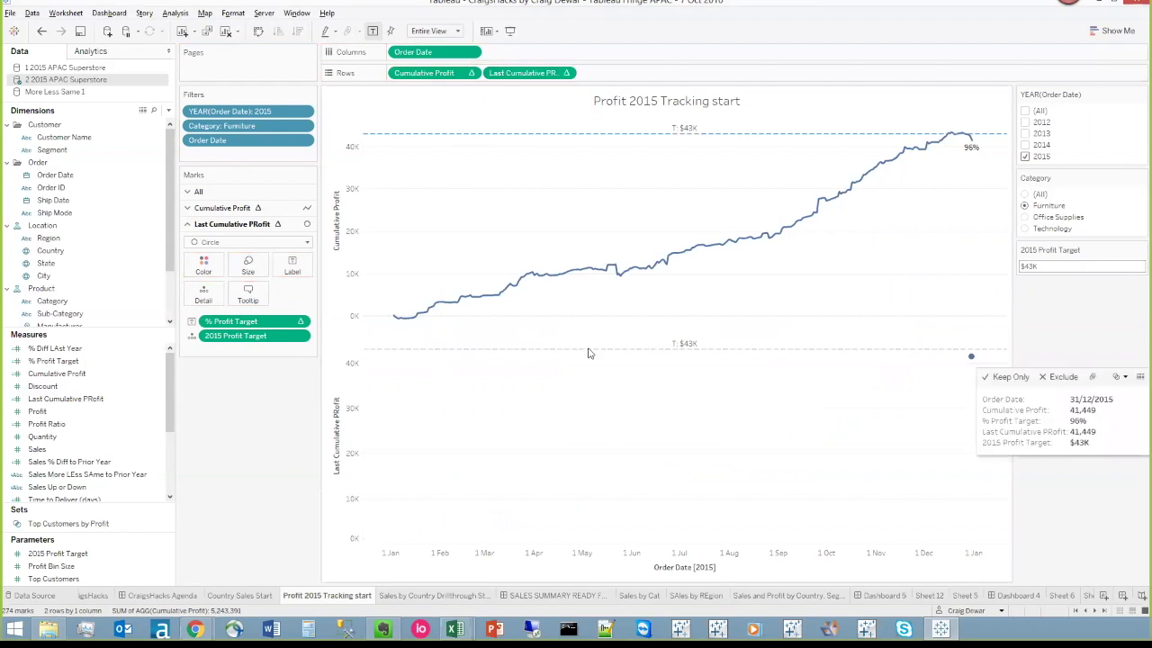
click(259, 271)
drag(266, 295, 322, 298)
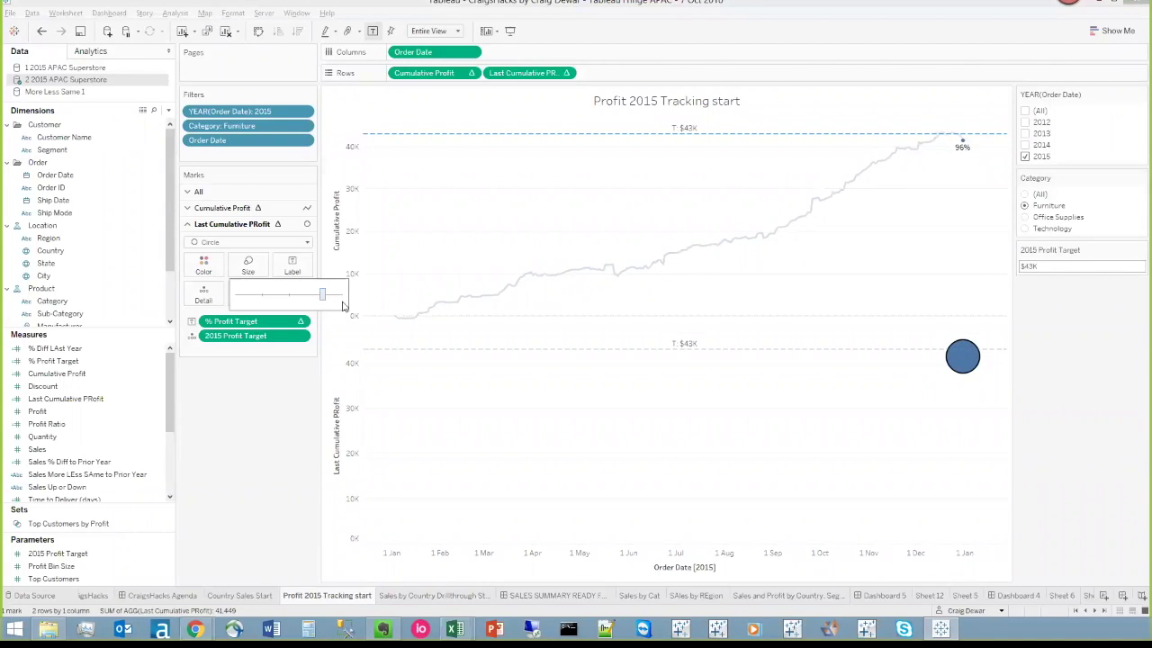
Combine Last Cumulative PRofit with Cumulative Profit as a dual axis and remove the duplicate $43K target line.
right_click(528, 75)
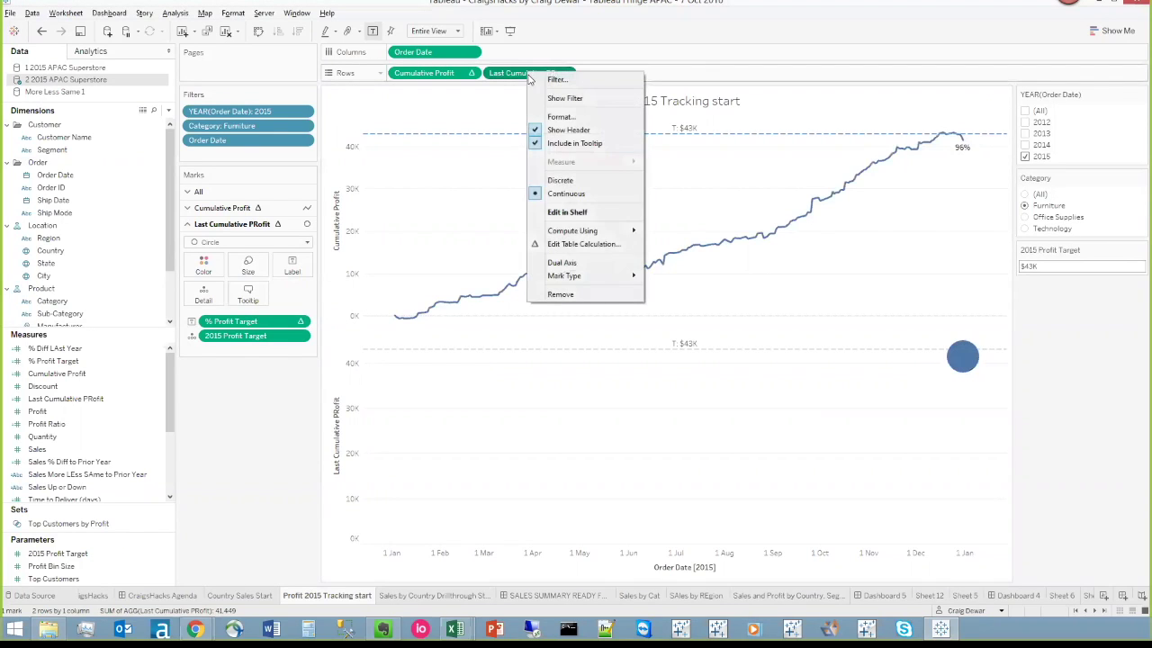
click(573, 263)
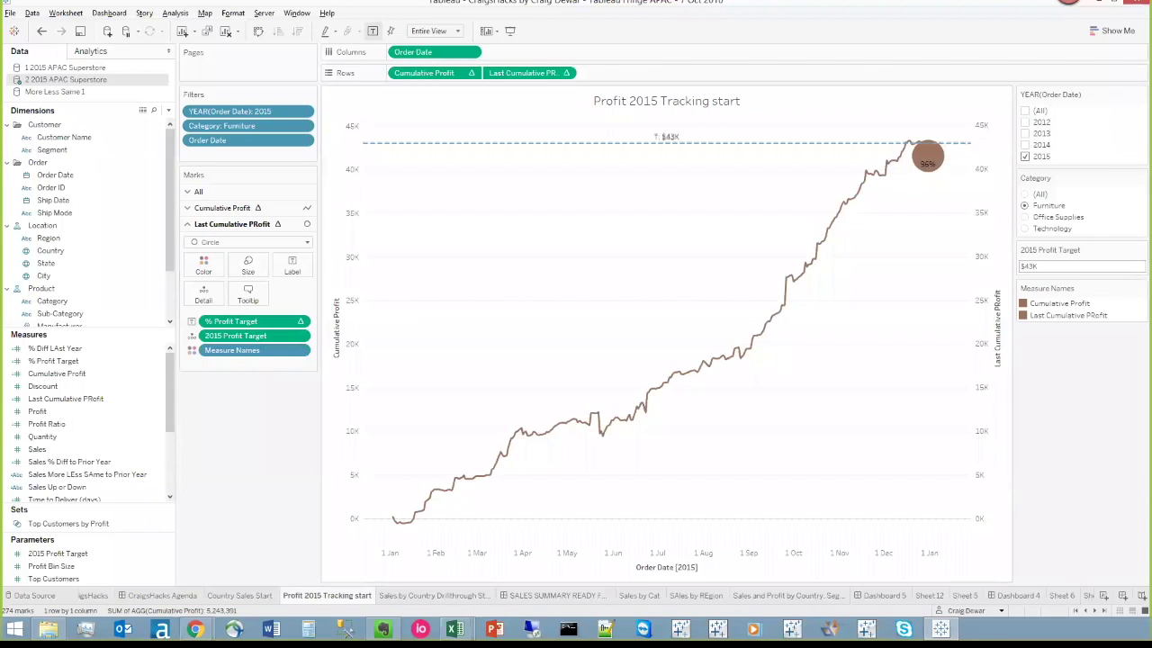
mouse_move(673, 147)
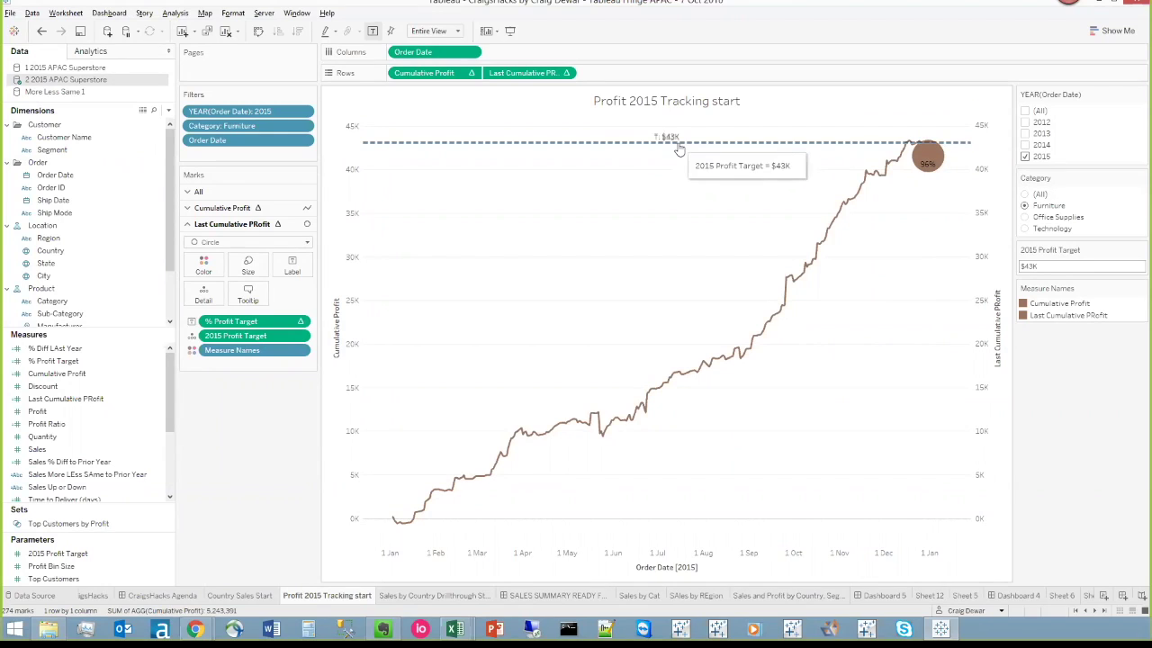
click(673, 146)
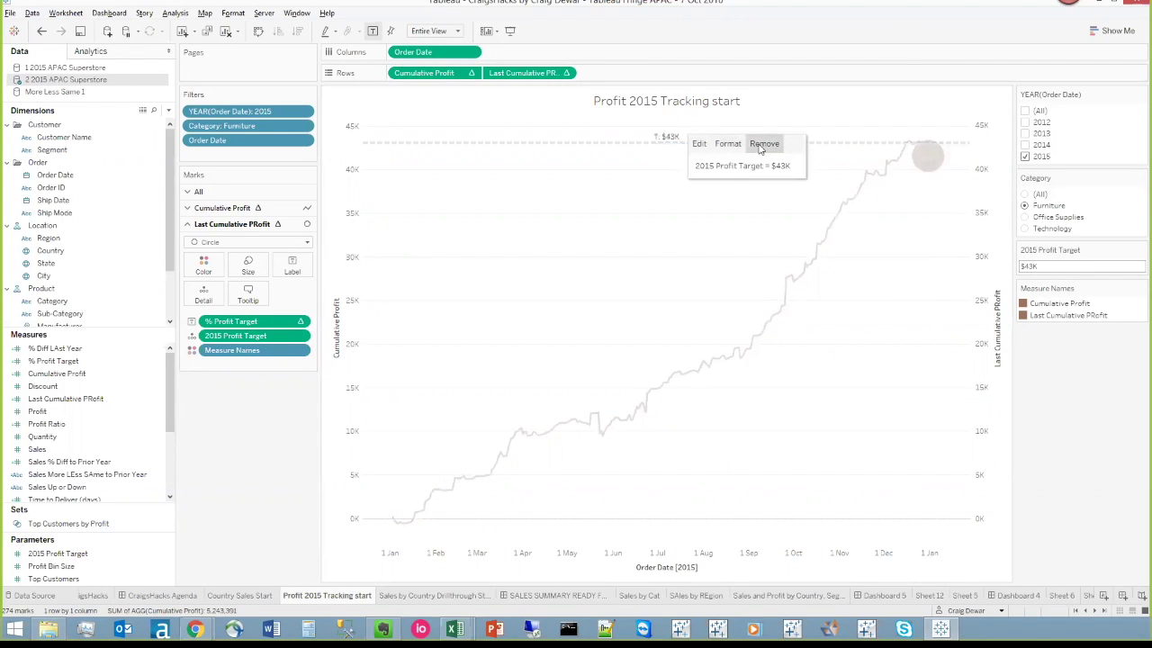
click(704, 219)
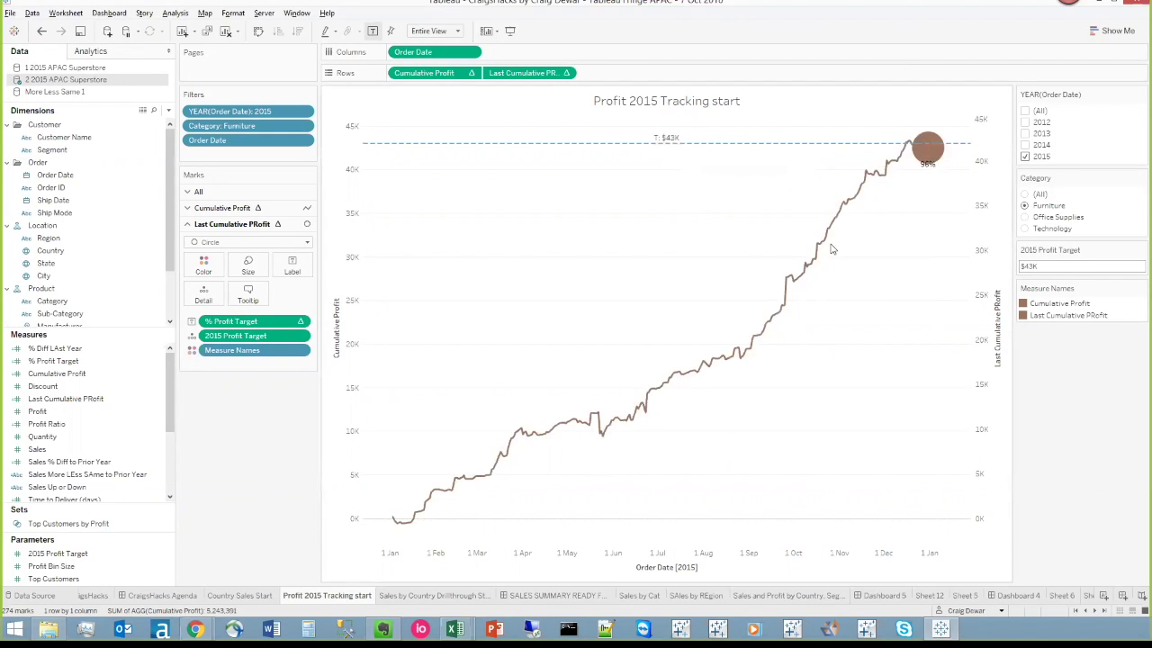
Turn off the mark label on the Cumulative Profit line.
mouse_move(928, 151)
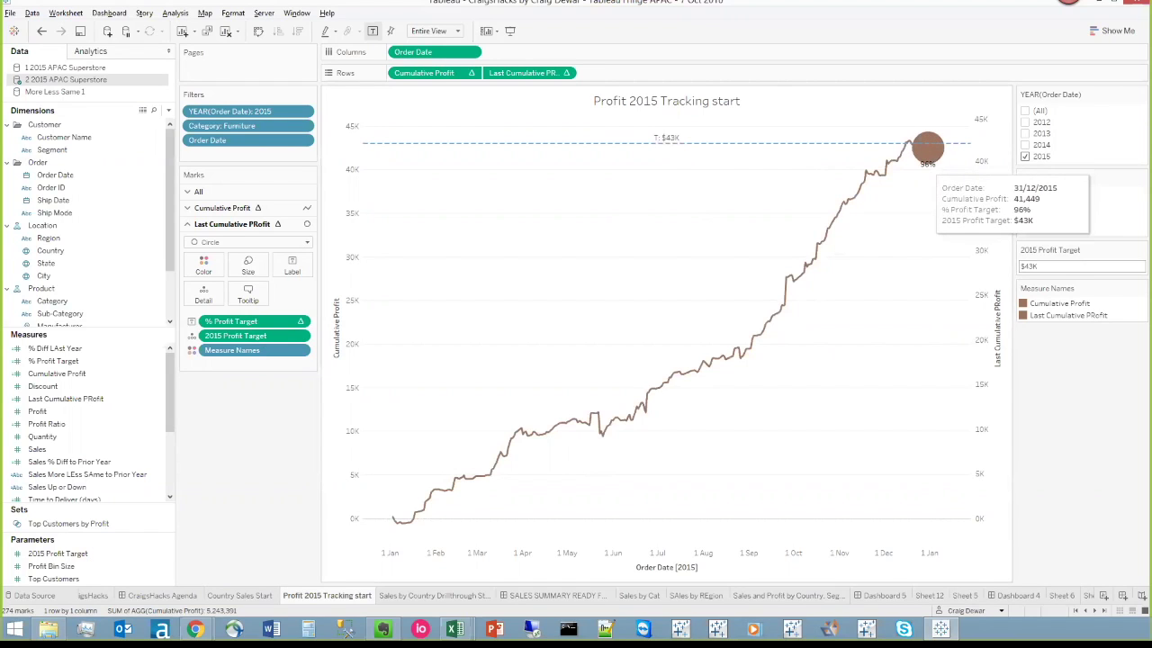
click(927, 149)
click(927, 149)
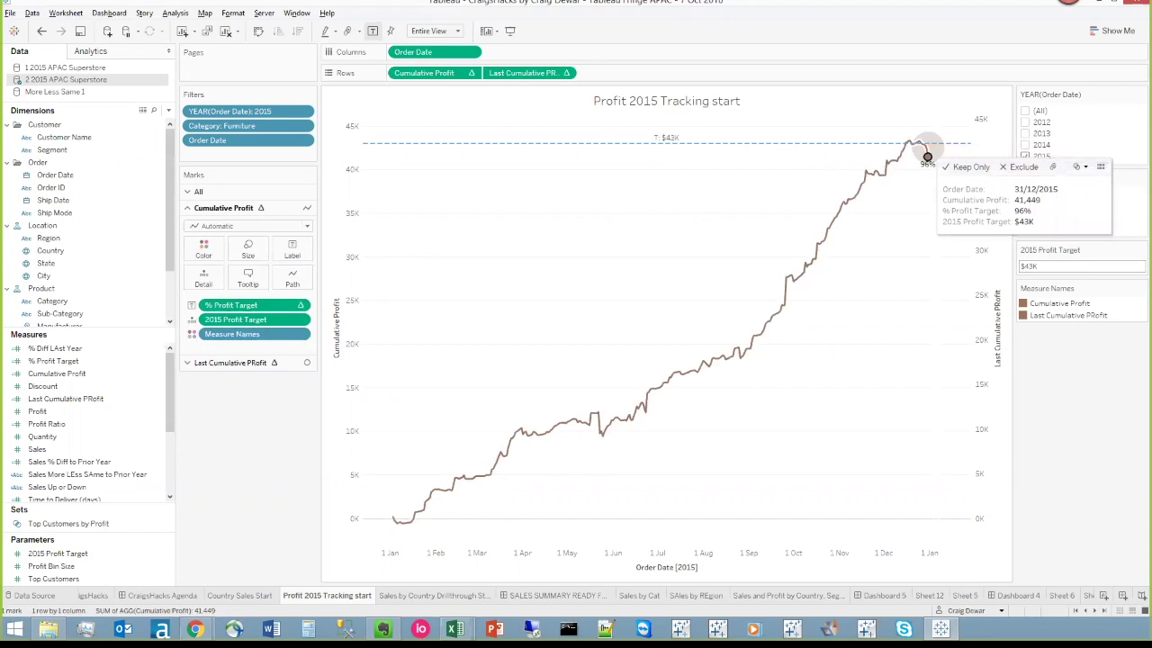
click(293, 249)
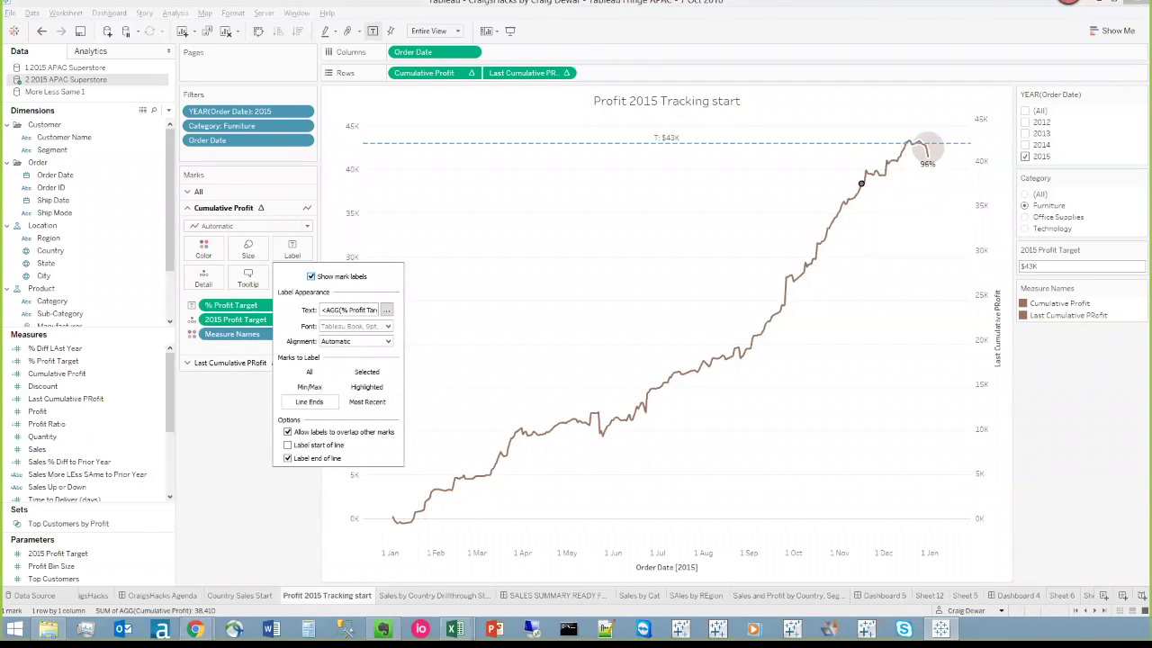
click(927, 144)
click(926, 146)
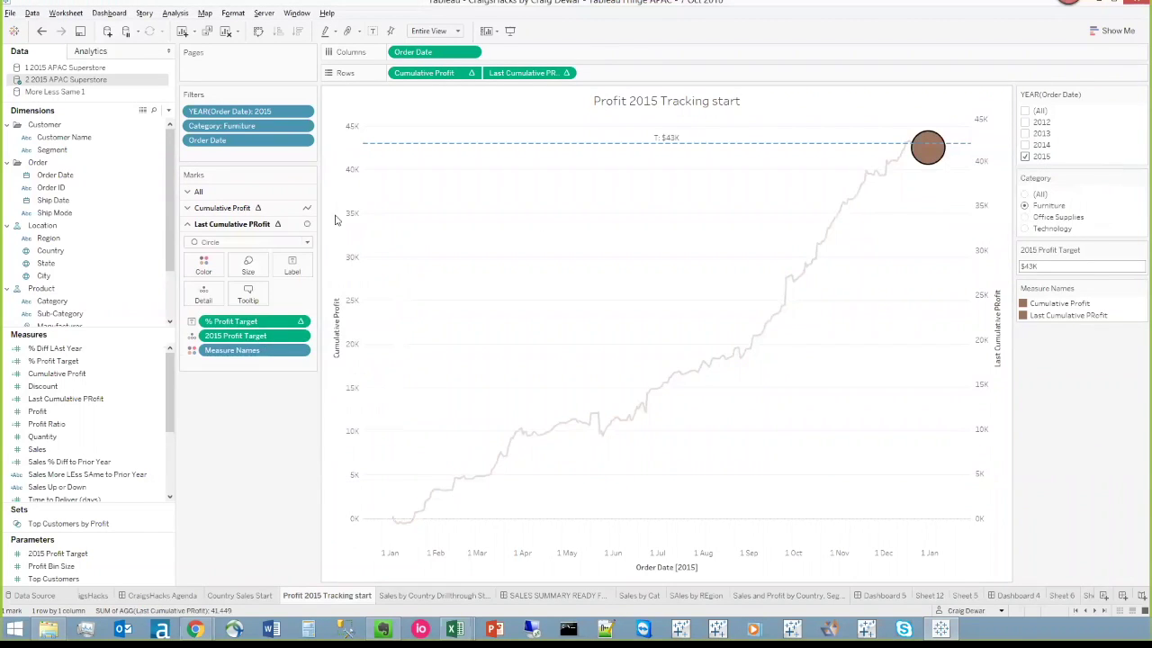
Show the % Profit Target mark label on the Last Cumulative PRofit circle.
click(292, 262)
click(310, 292)
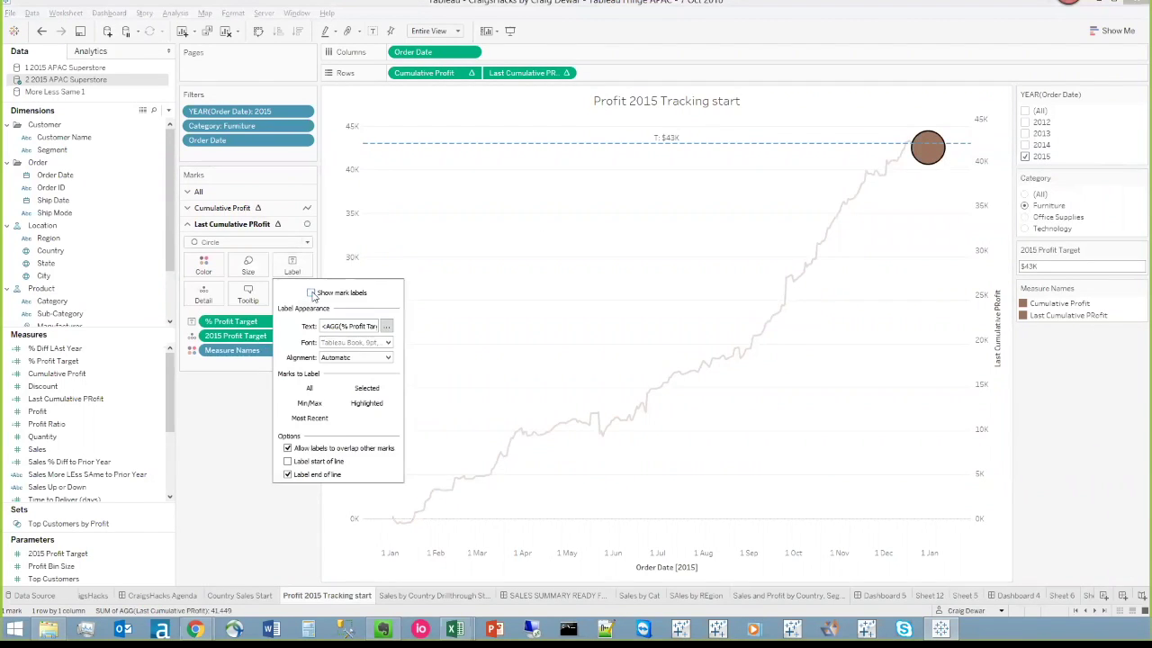
click(568, 286)
click(569, 284)
mouse_move(926, 147)
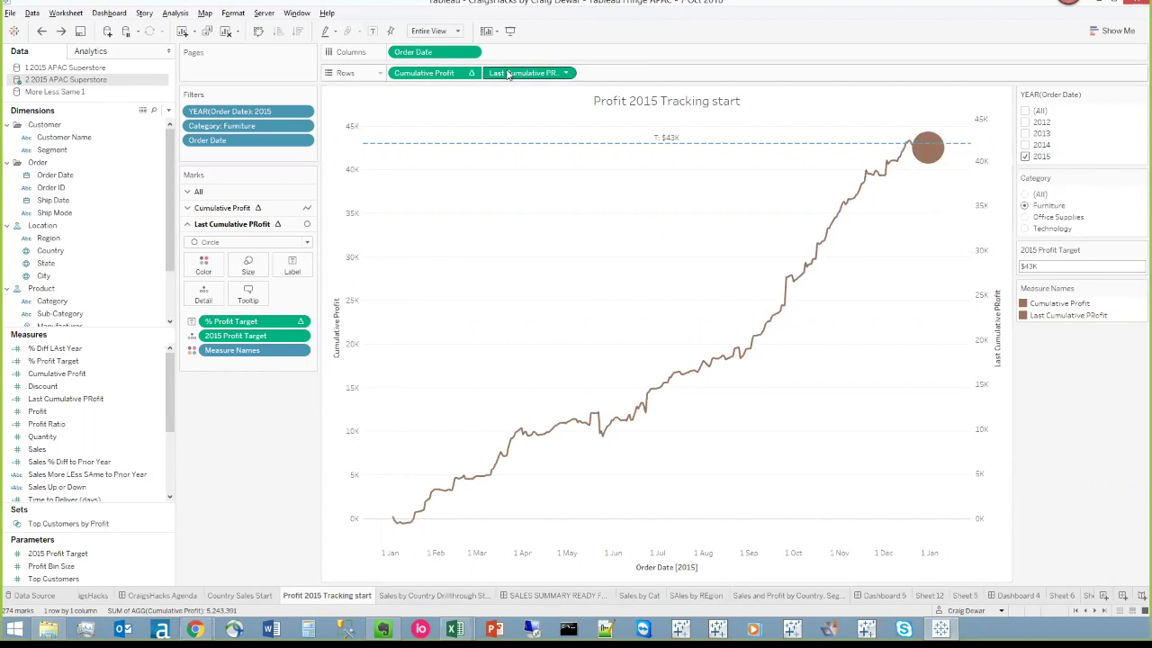
click(295, 270)
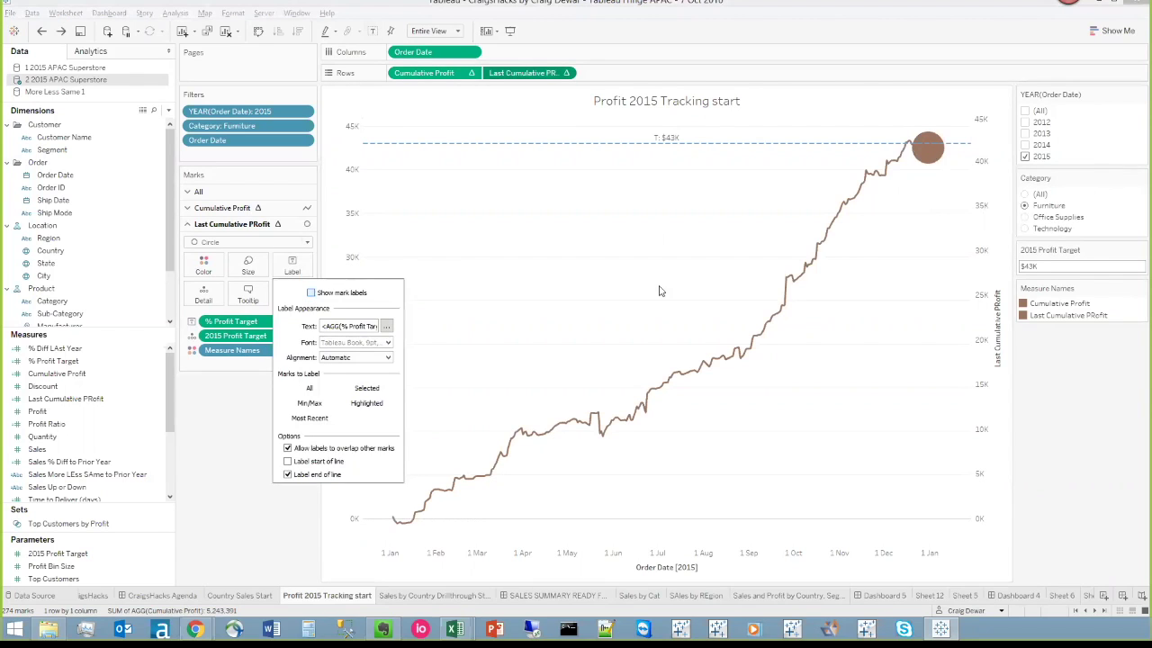
click(668, 288)
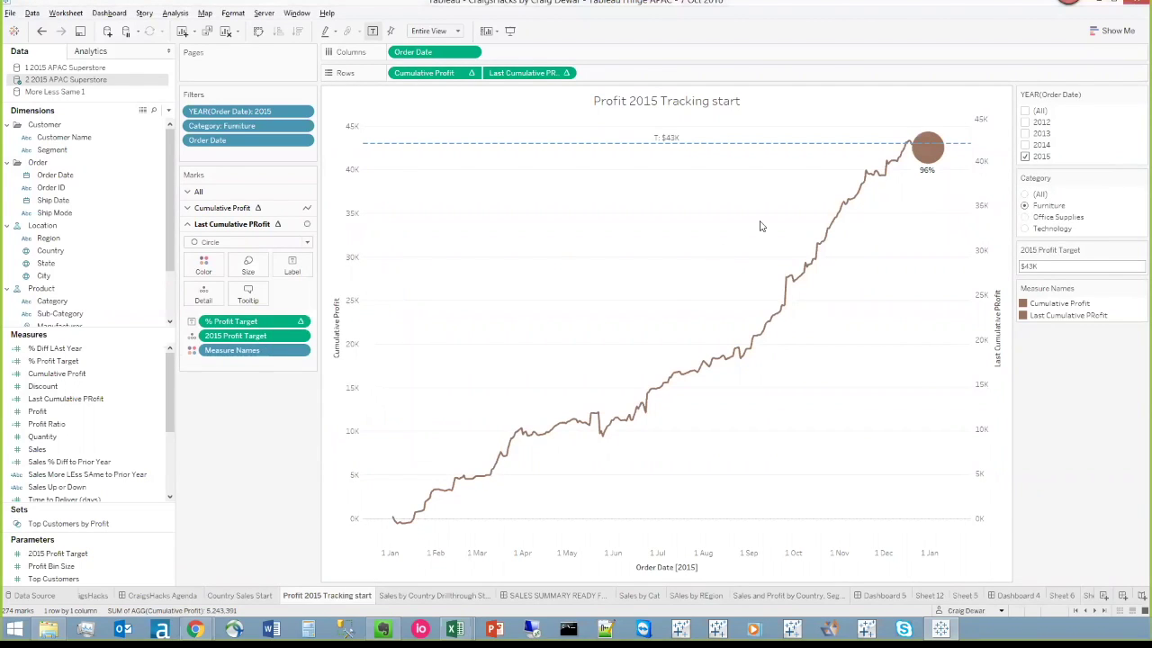
Align the circle's label to Middle Center so it sits inside the mark.
click(288, 270)
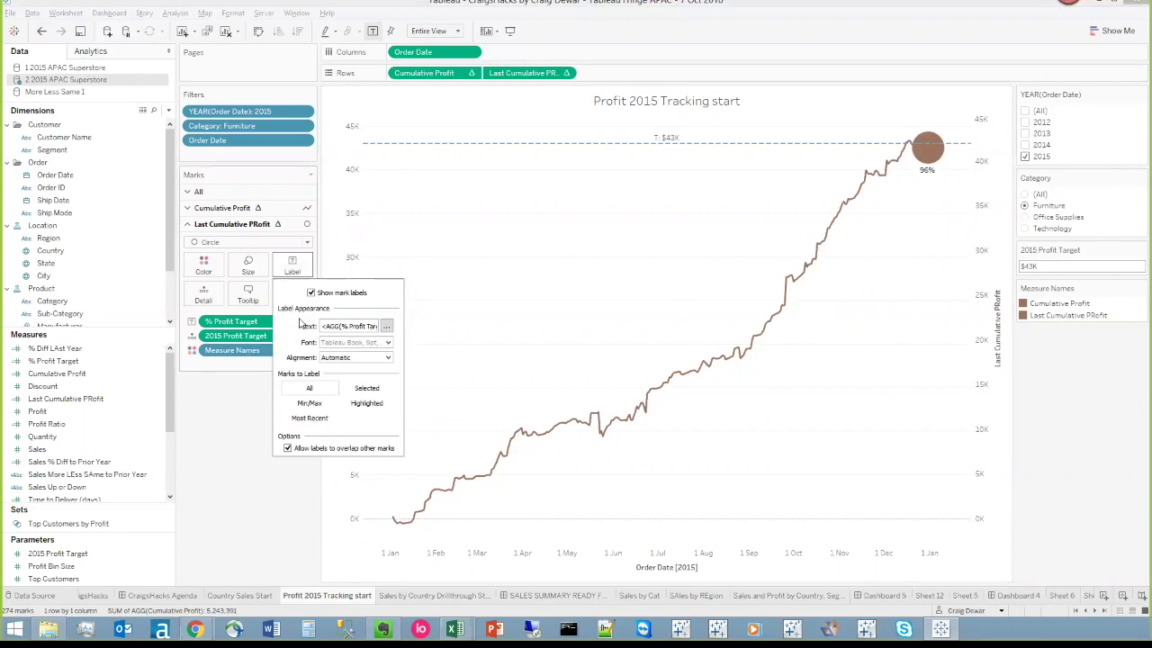
click(388, 331)
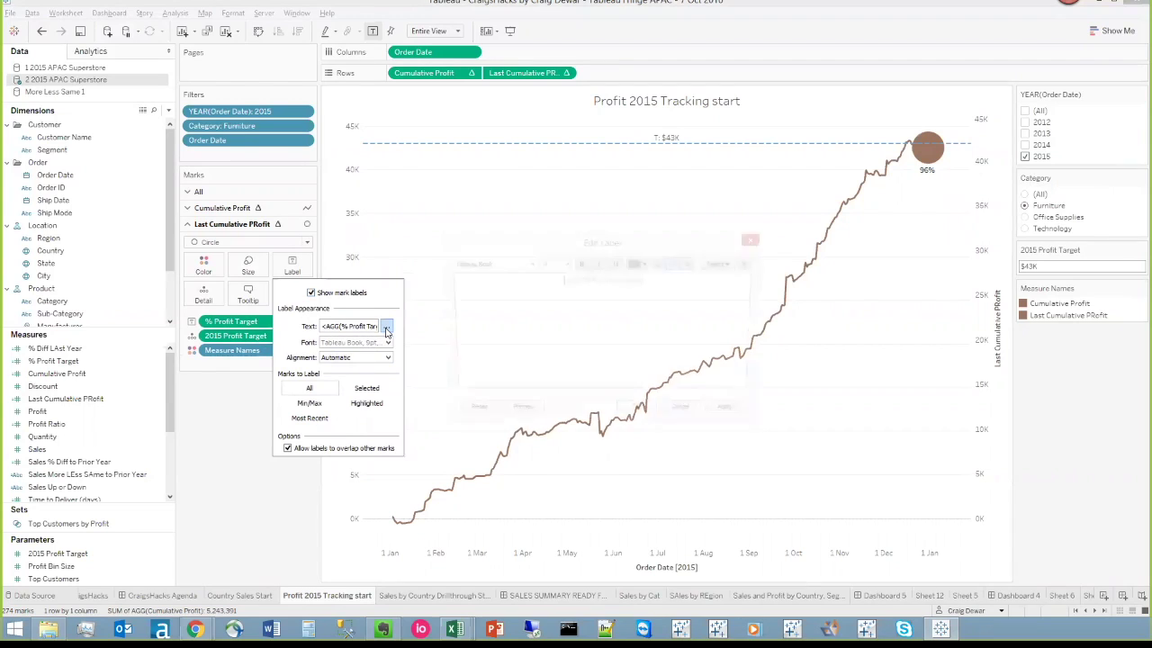
click(765, 239)
click(355, 357)
click(350, 403)
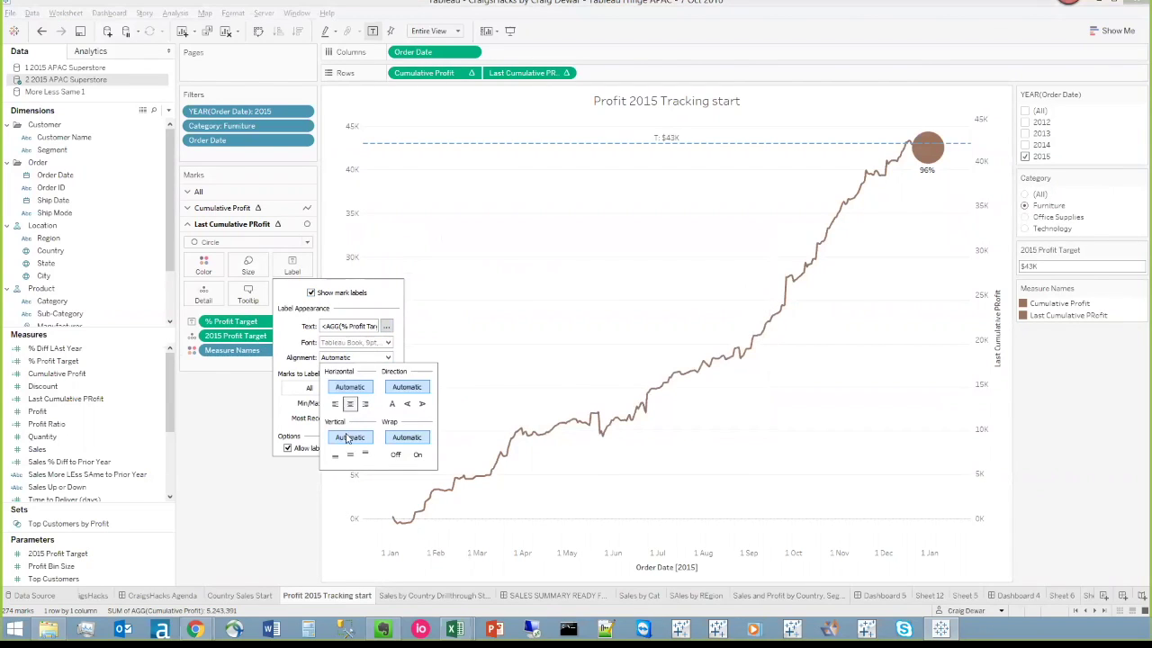
click(349, 455)
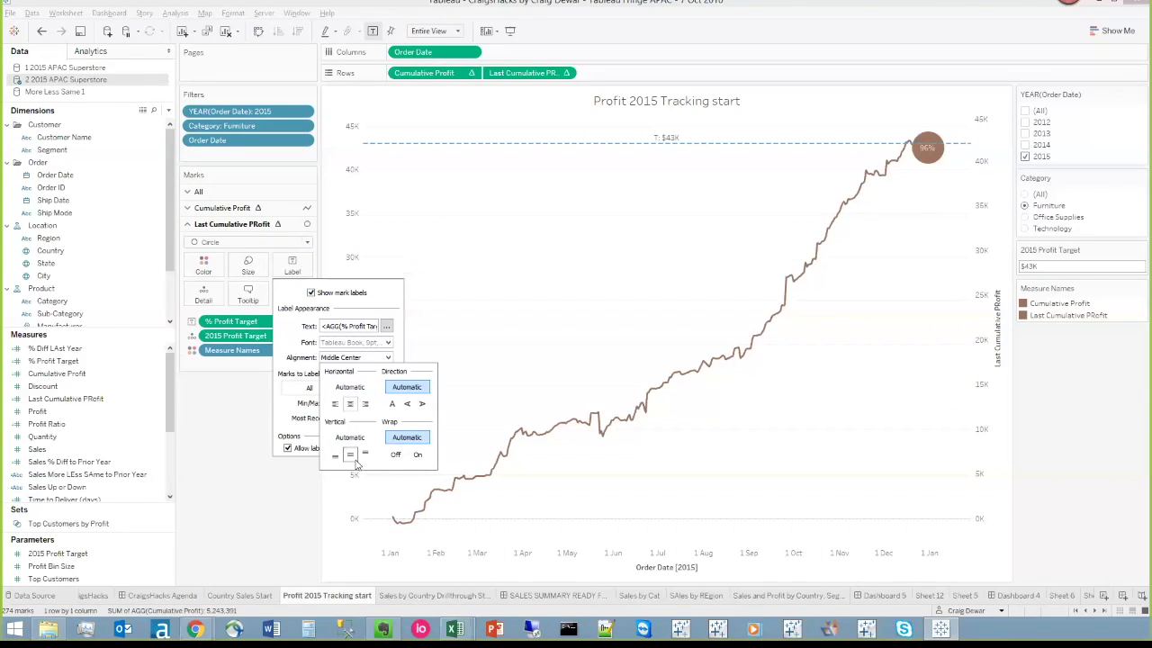
Set the circle label's font to size 14 and bold.
click(353, 346)
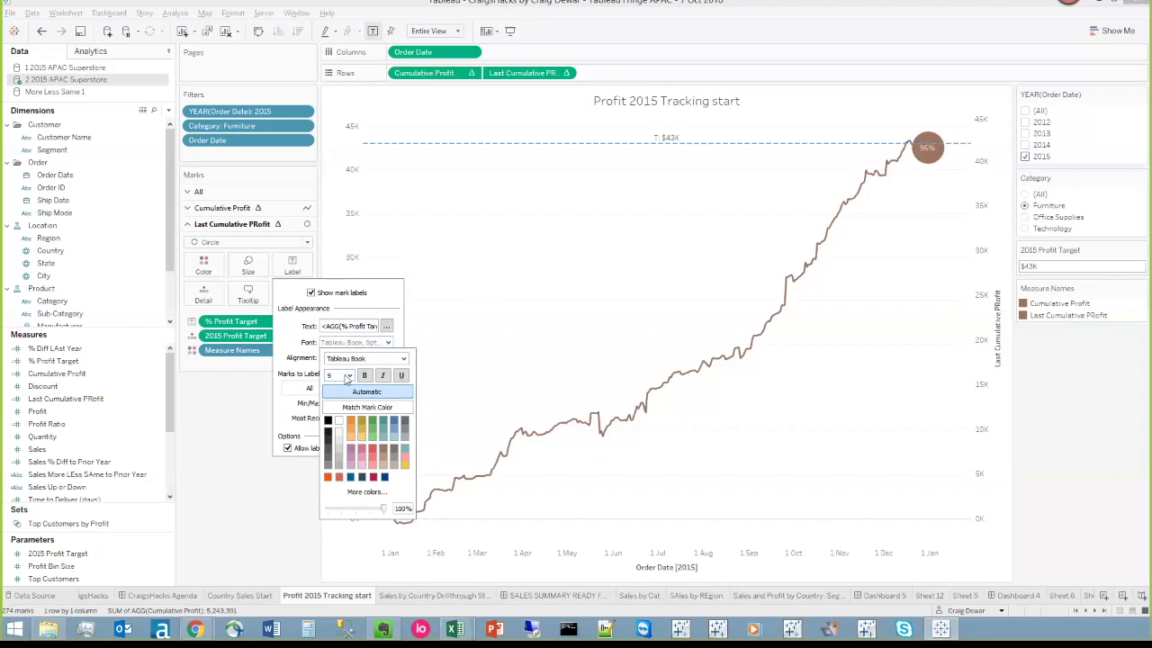
click(349, 375)
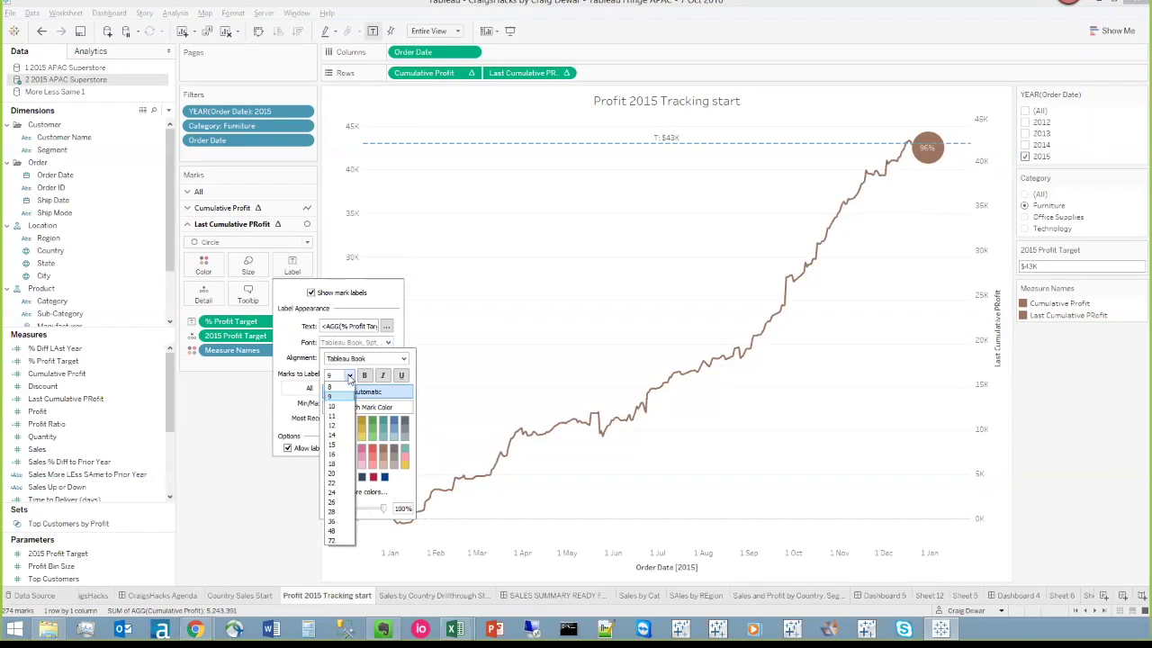
click(343, 438)
click(364, 376)
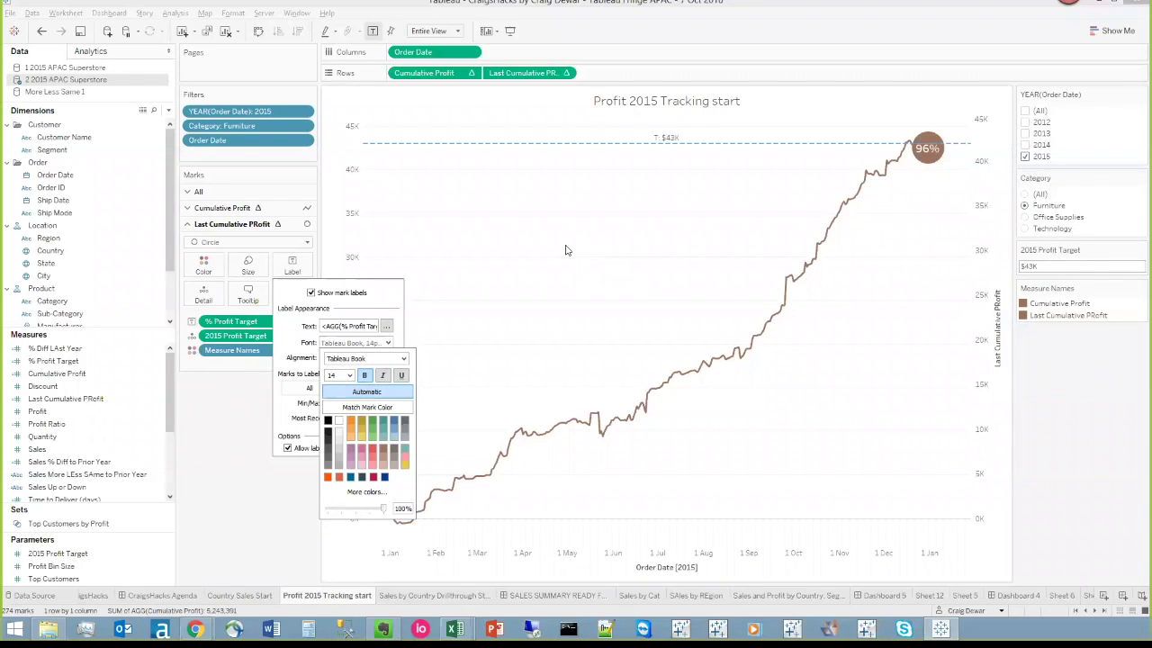
click(349, 331)
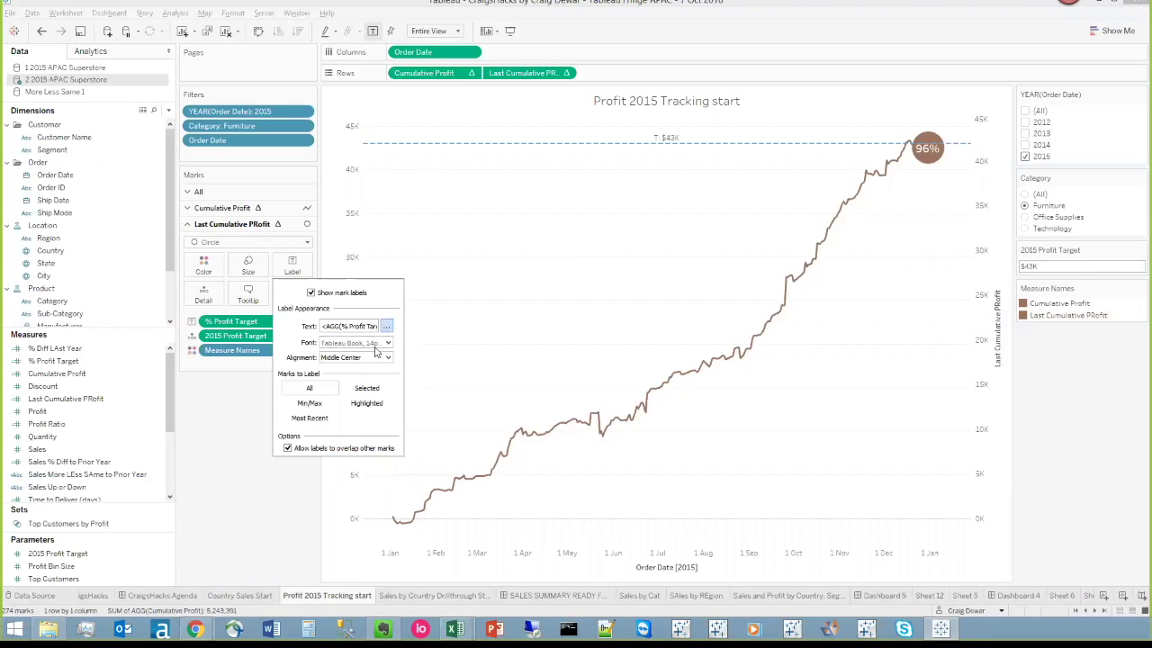
Change the circle label's typeface from Tableau Book to a heavier font.
click(386, 342)
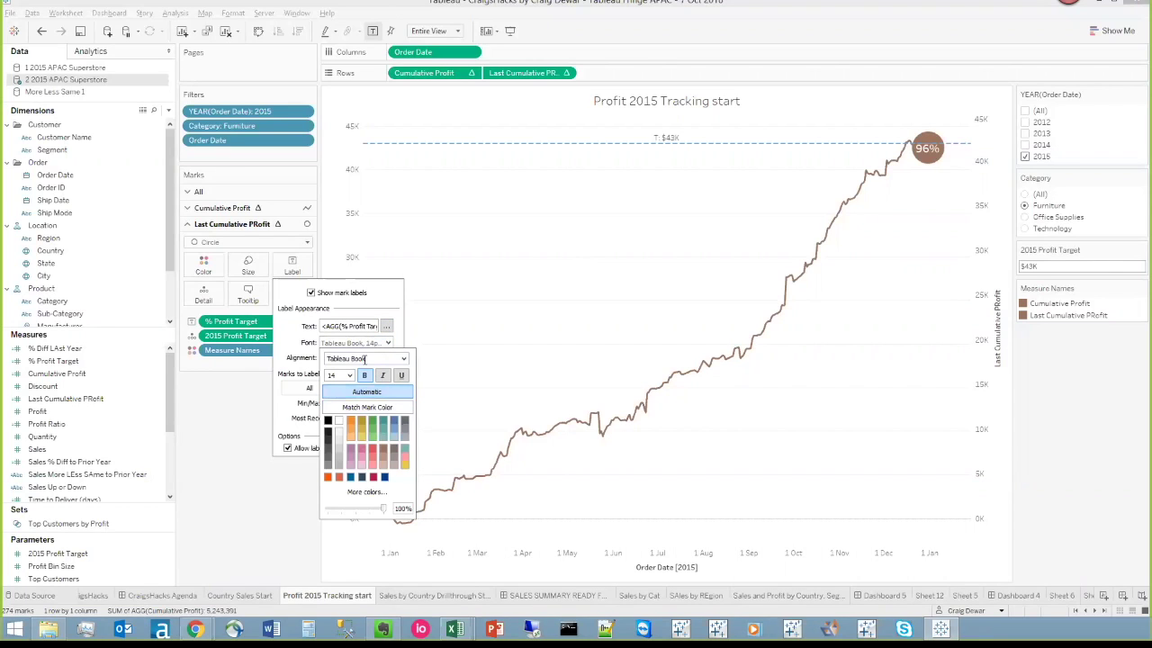
text(arabli)
key(Return)
click(542, 316)
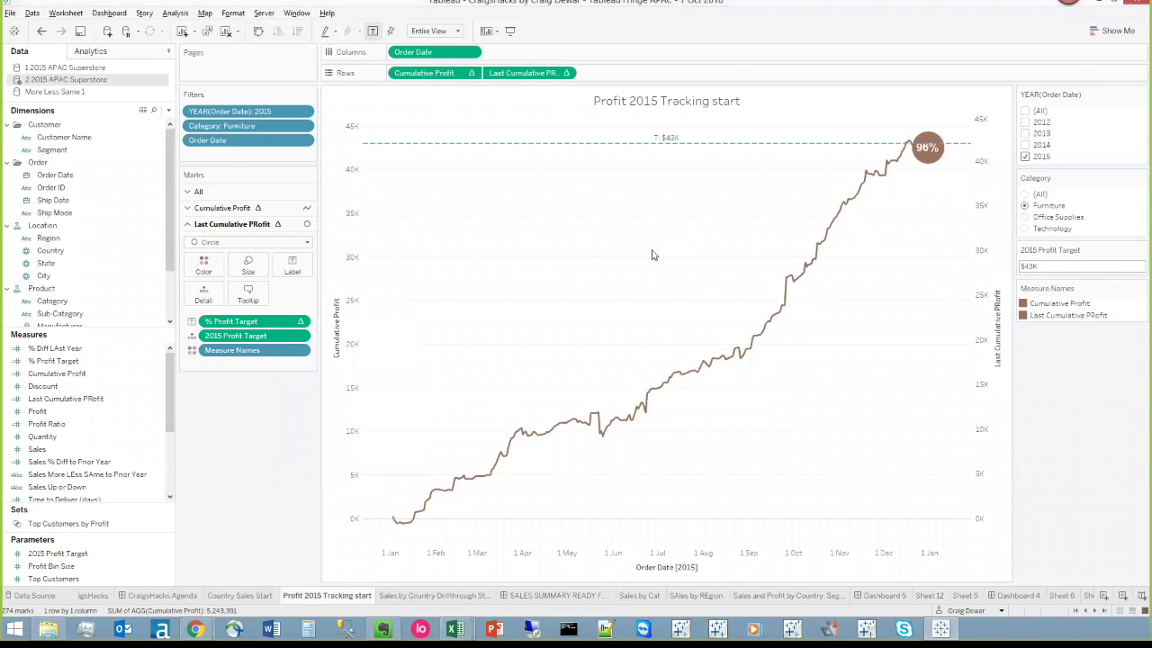
mouse_move(926, 151)
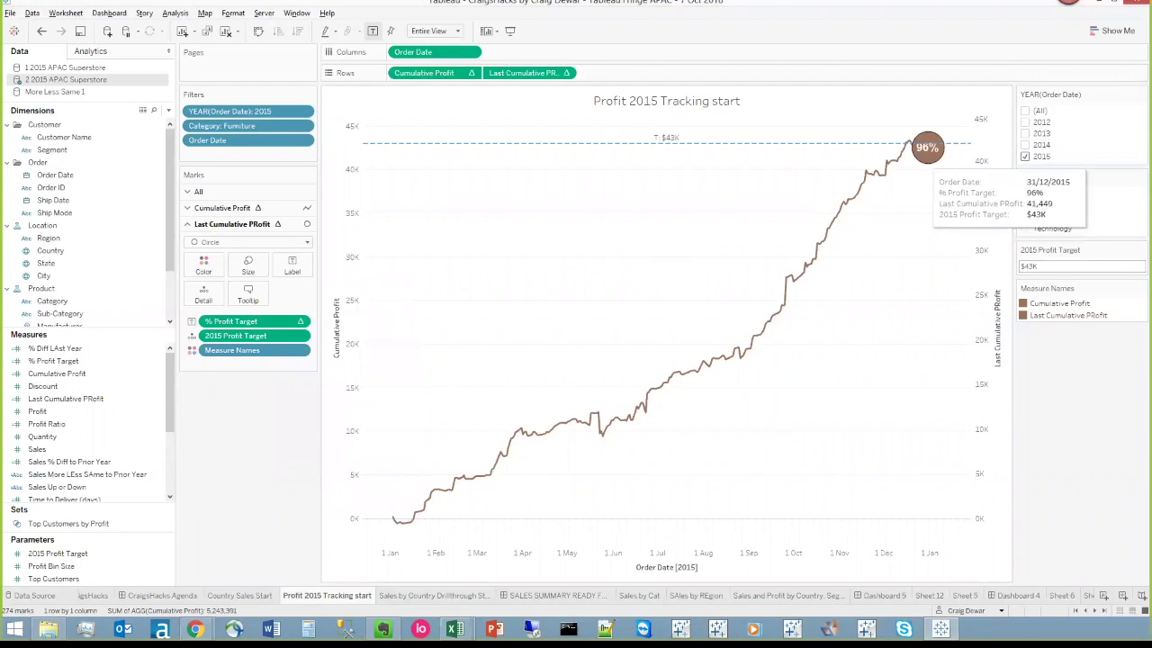
Color all marks by % Profit Target and choose the Orange-Blue Diverging palette for it.
mouse_move(232, 351)
mouse_down()
mouse_move(202, 193)
mouse_move(224, 334)
mouse_up()
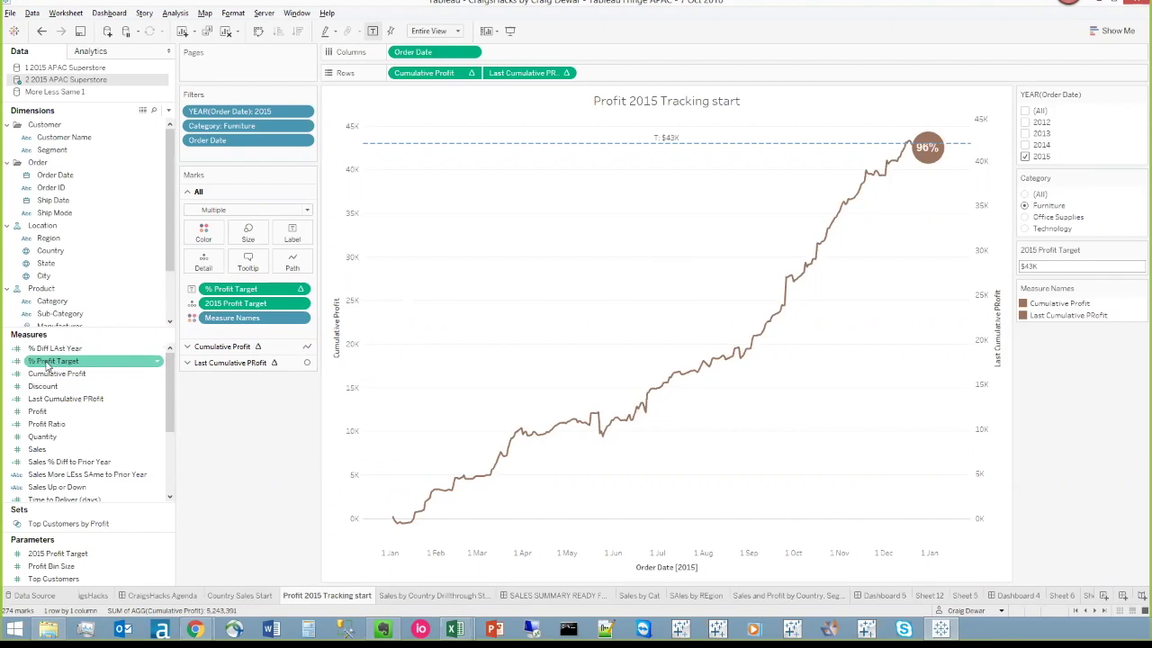
drag(45, 365, 224, 322)
right_click(1080, 306)
click(1088, 307)
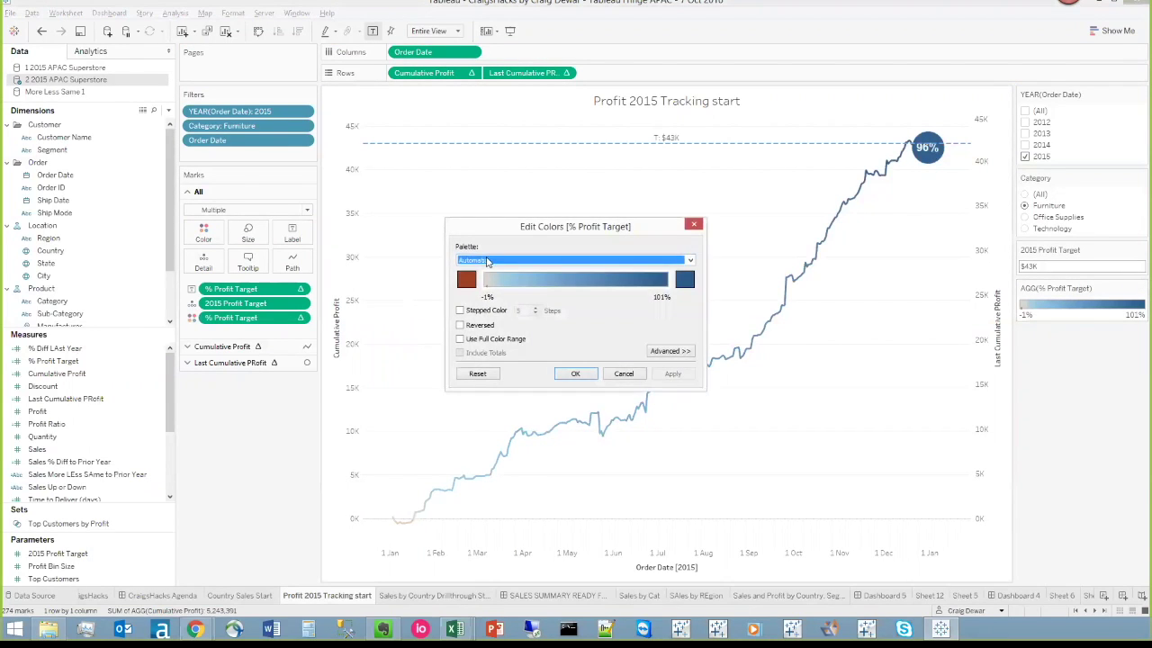
click(487, 261)
click(518, 401)
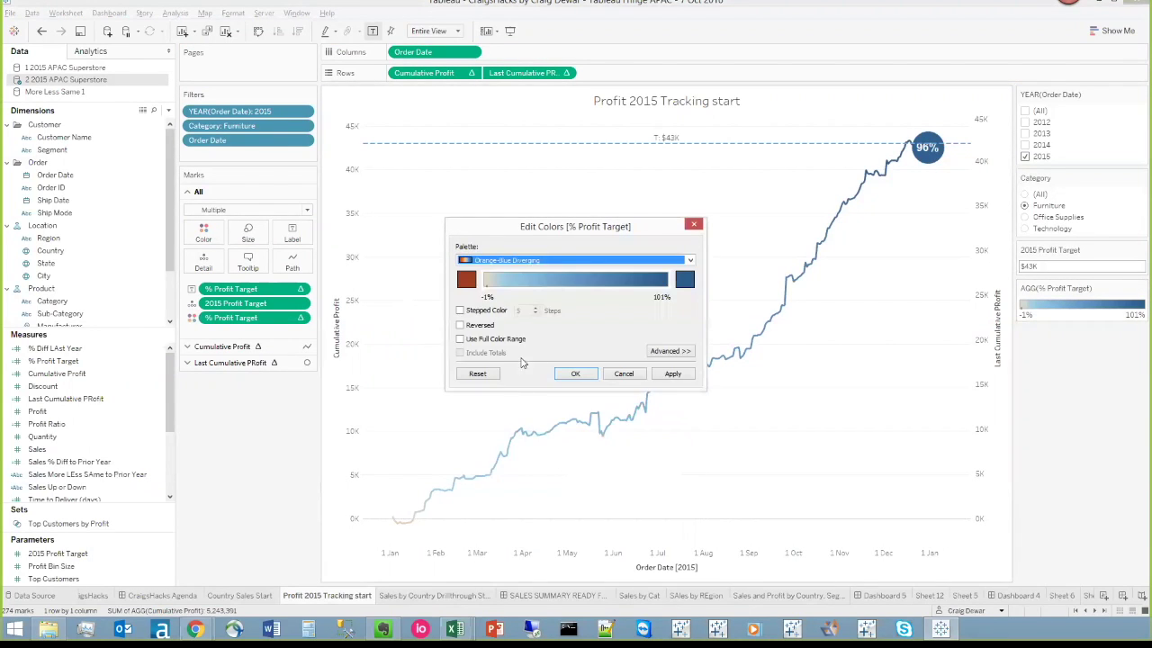
Fix the % Profit Target color range to start at 0.5 and end at 1.
click(661, 351)
click(469, 373)
text(0.5)
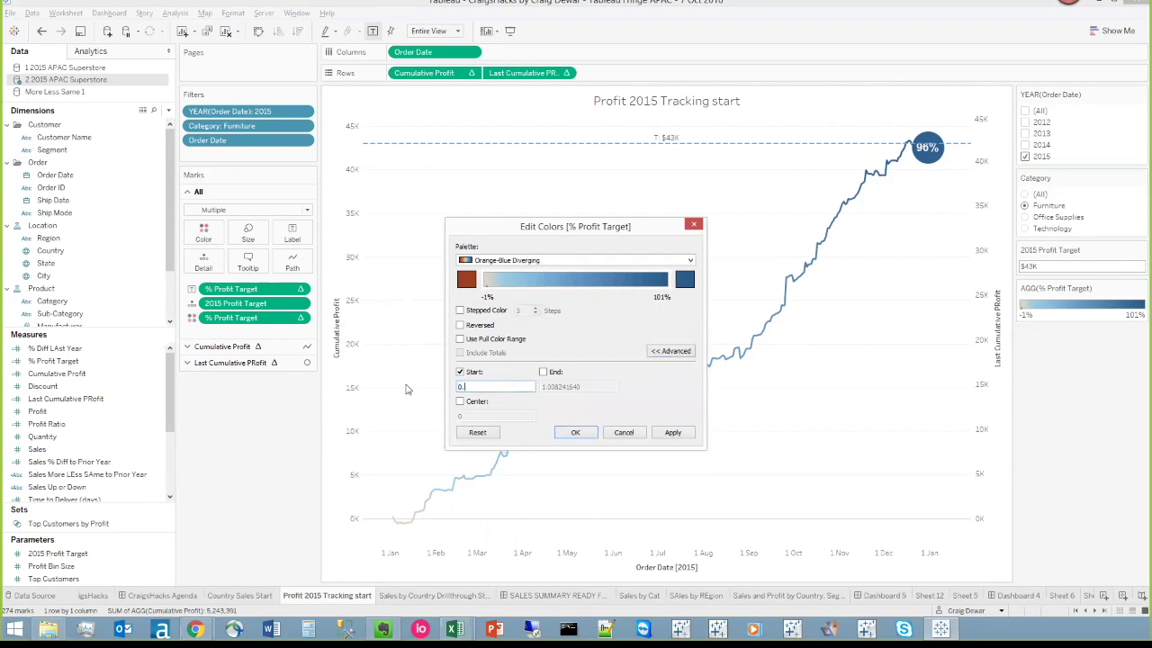
click(543, 372)
double_click(569, 386)
text(1)
click(576, 432)
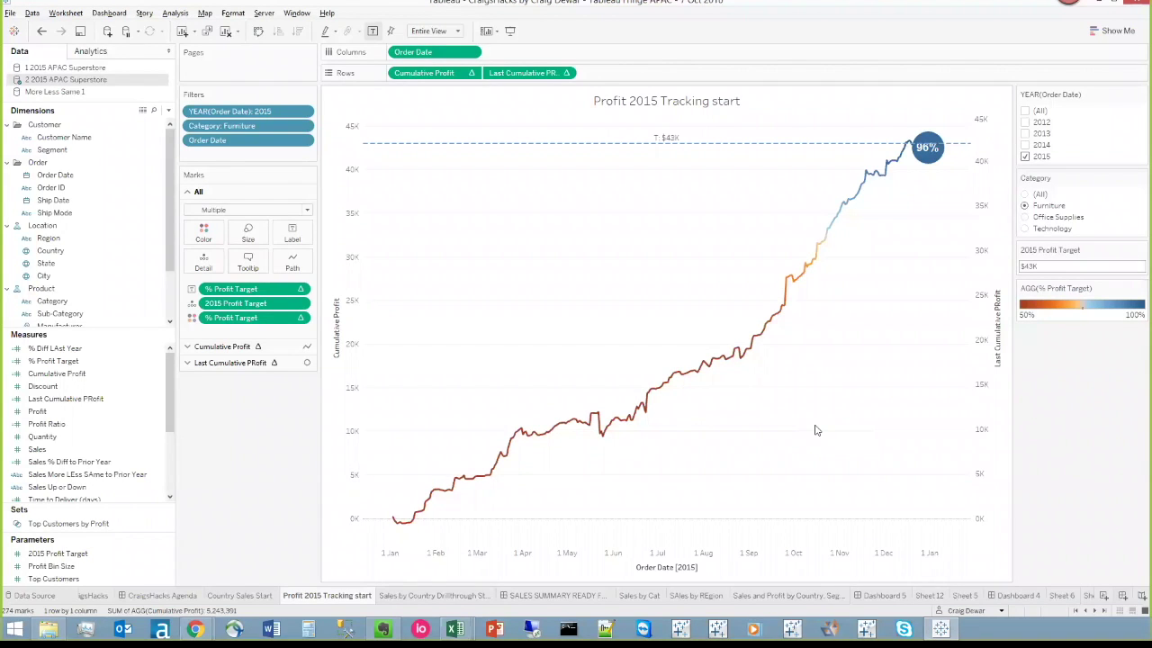
Hide the Last Cumulative PRofit axis header from the chart.
right_click(987, 359)
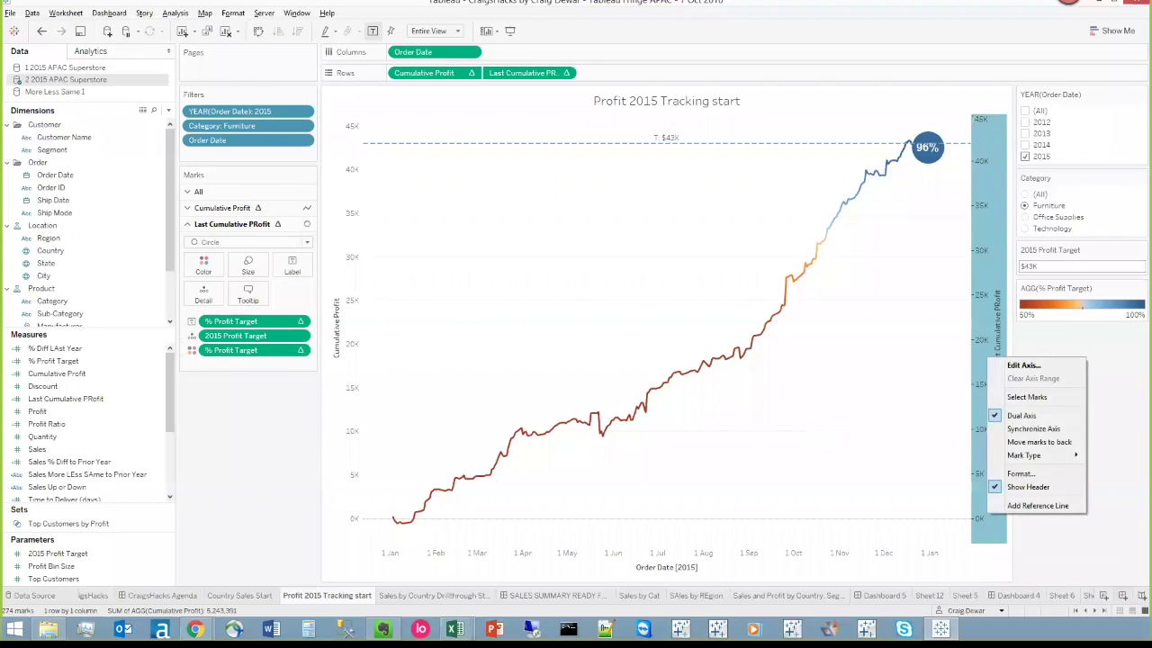
click(1027, 487)
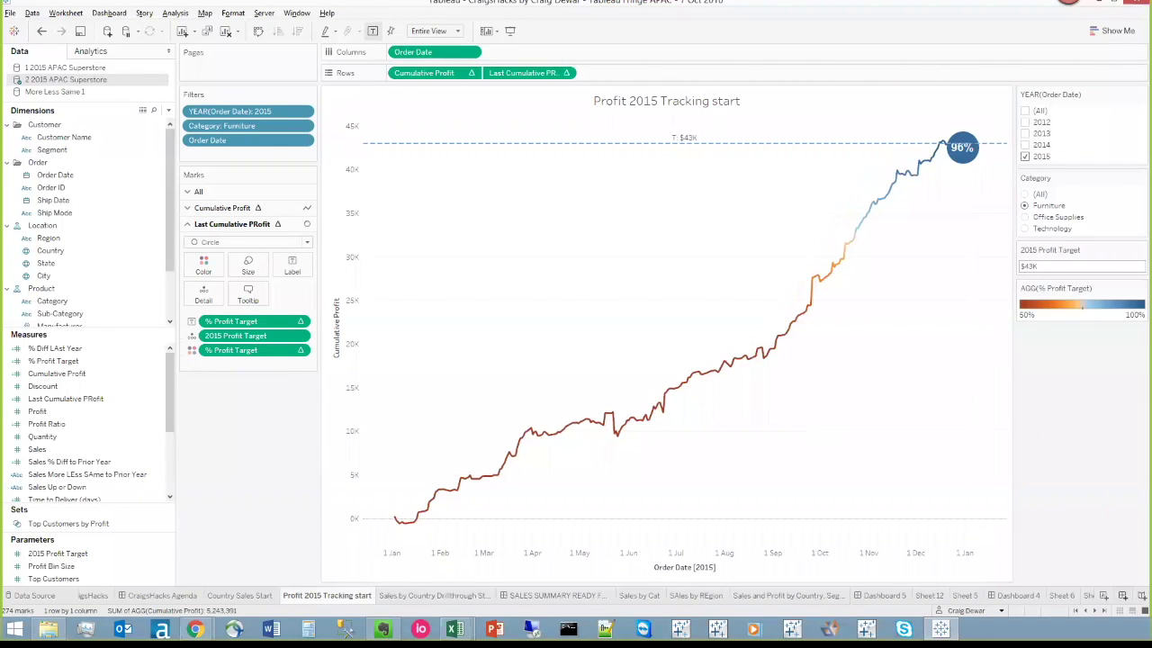
Create a new dashboard and place the Profit 2015 Tracking start sheet on it.
click(1122, 595)
mouse_move(167, 259)
mouse_move(50, 291)
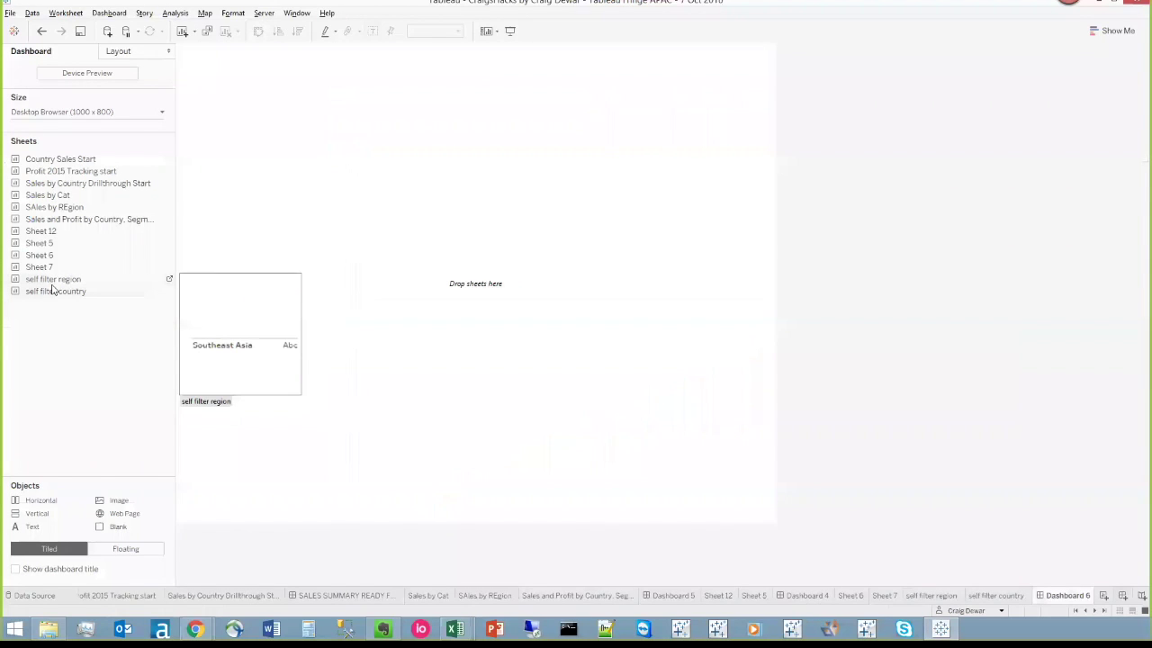
mouse_move(76, 249)
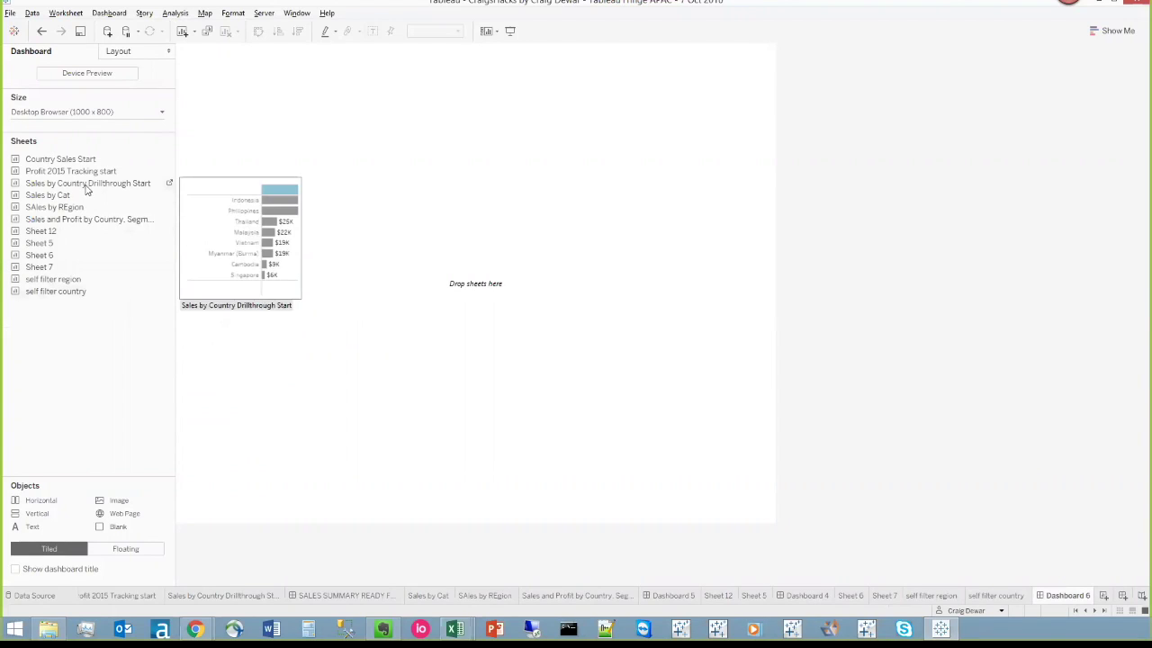
mouse_move(88, 178)
drag(88, 176, 447, 221)
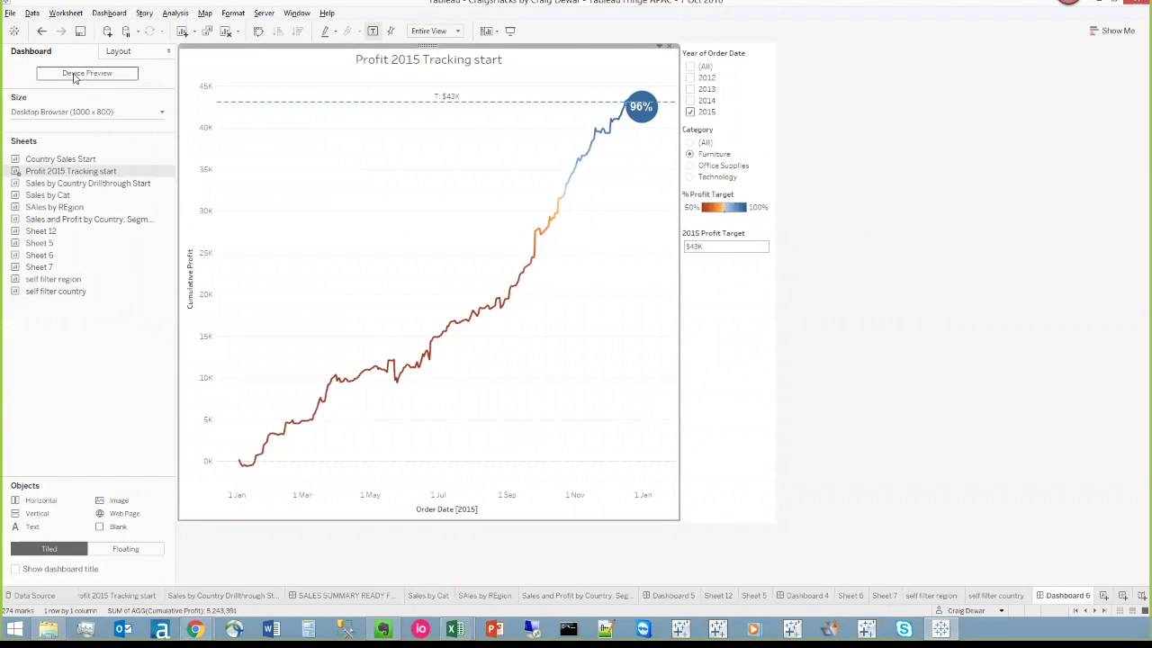
Set the dashboard's fixed size to 600 px wide and 400 px high.
click(55, 113)
drag(43, 184, 3, 193)
text(600)
key(Tab)
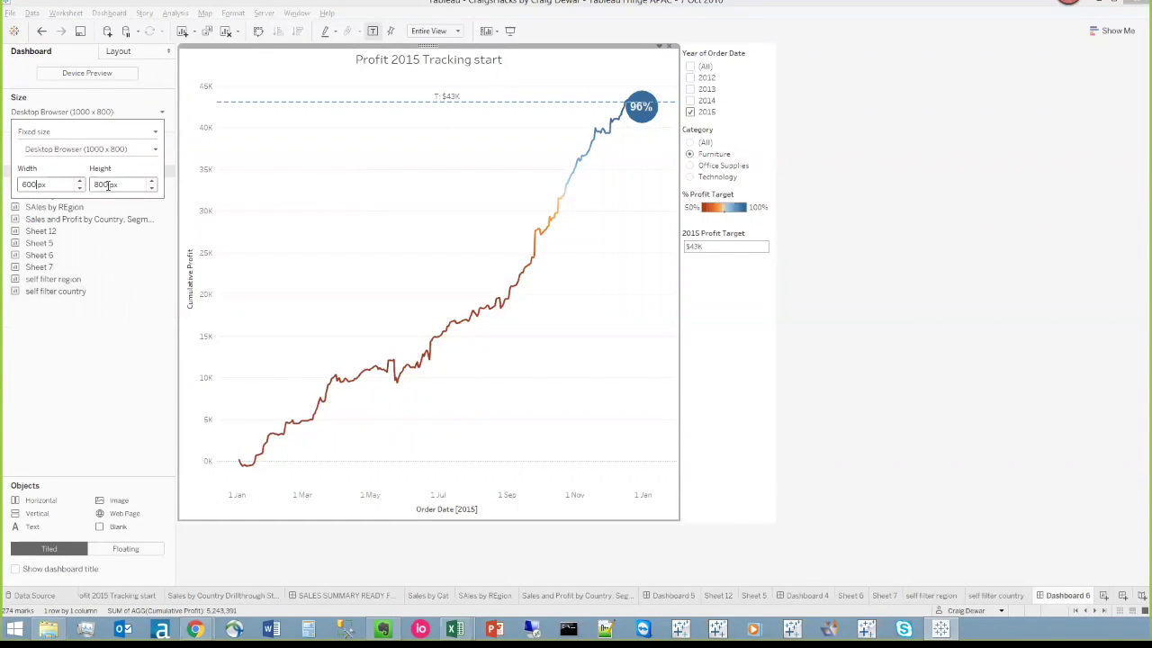
text(400)
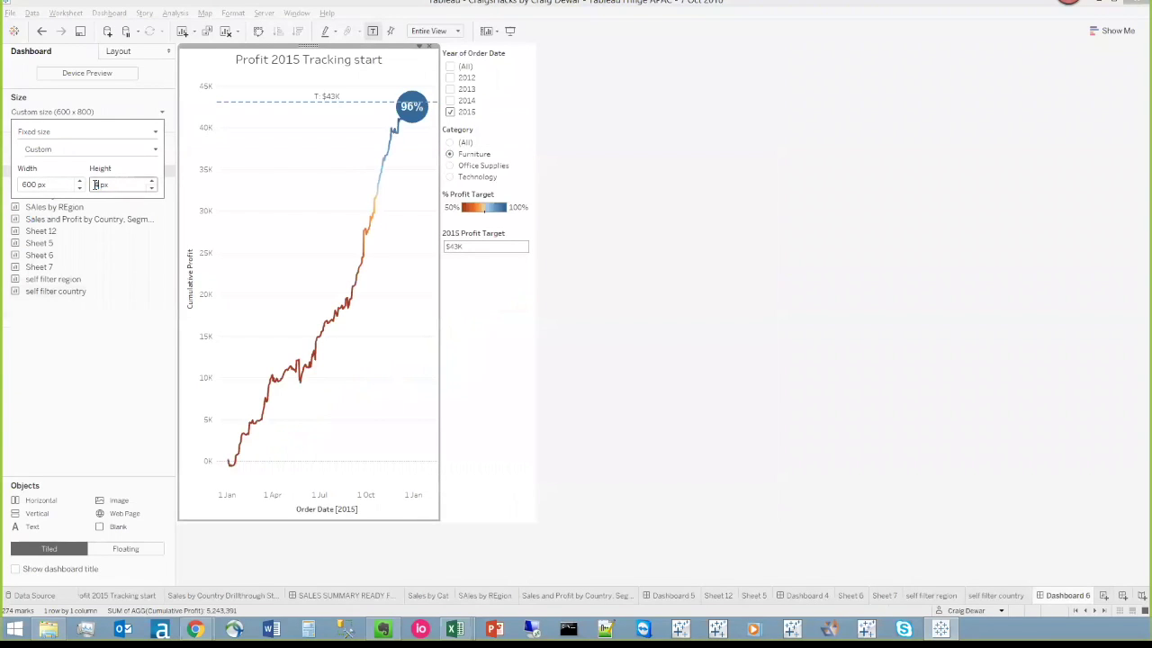
key(Return)
click(501, 381)
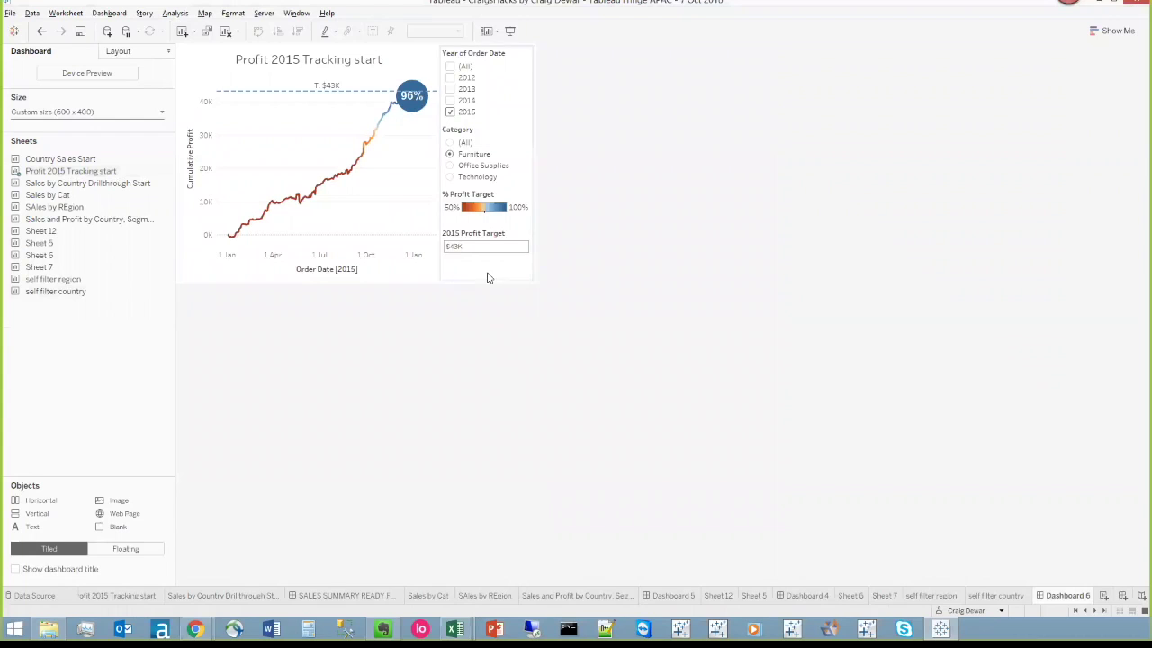
mouse_move(412, 112)
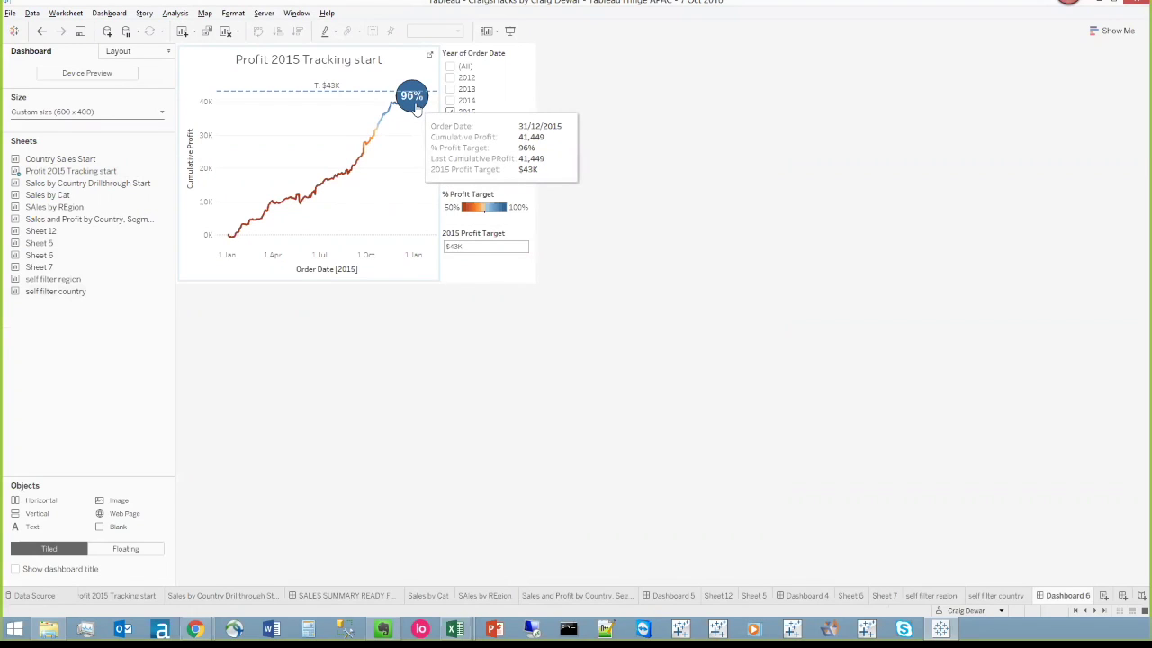
click(389, 171)
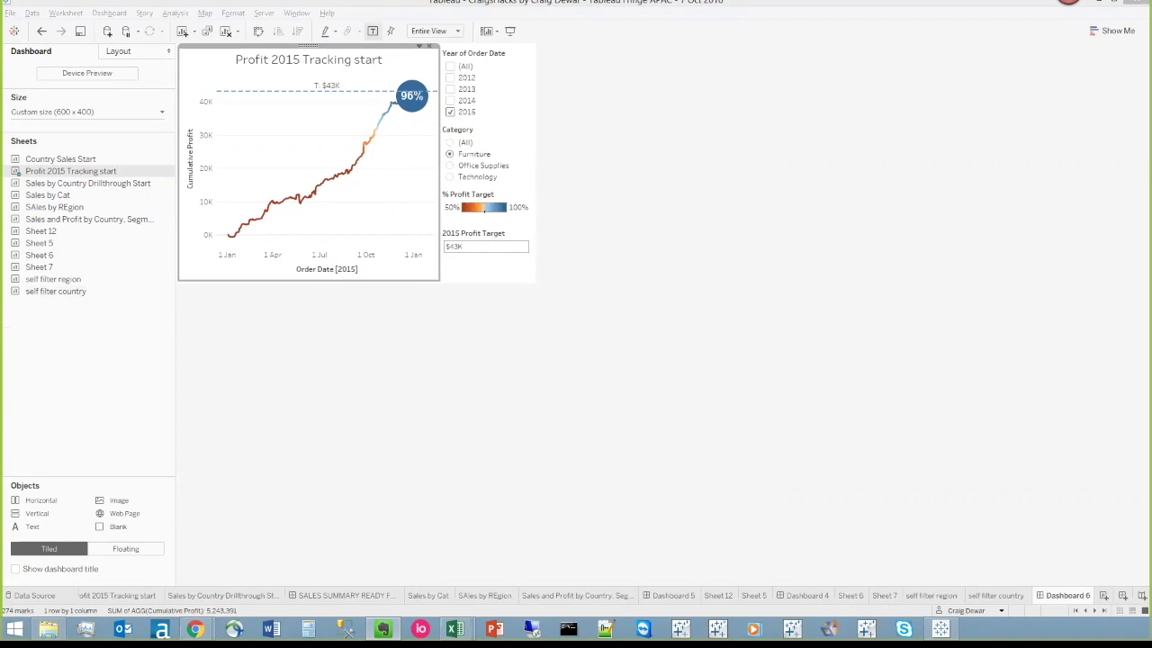
click(625, 315)
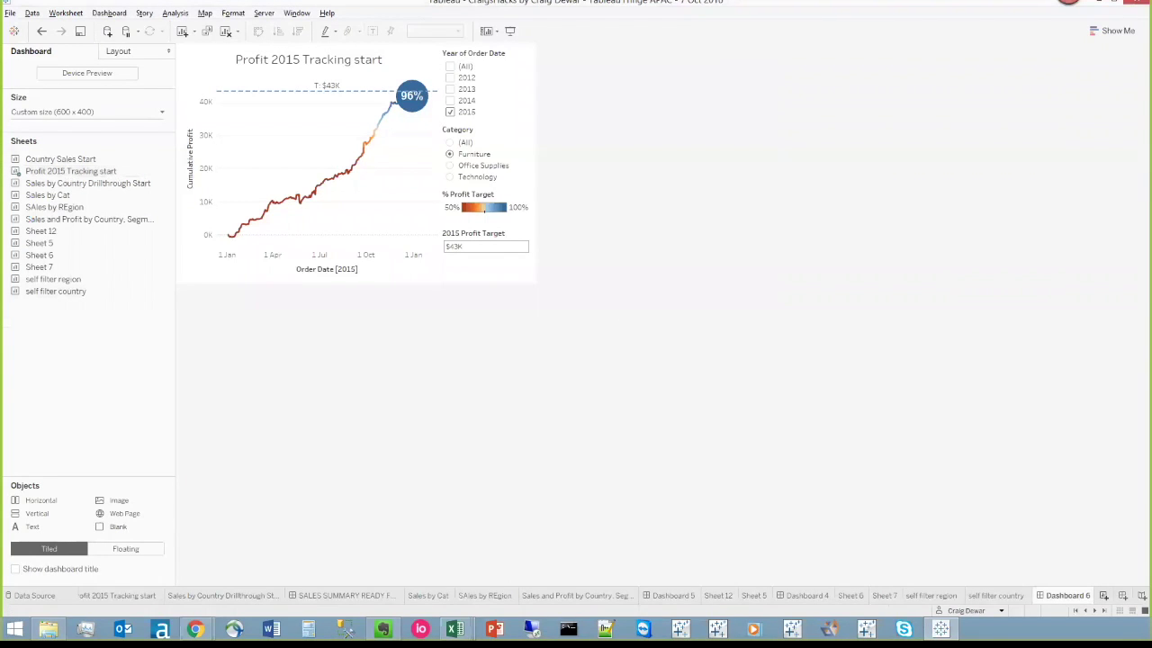
Add a new blank worksheet after the profit tracking dashboard.
key(ctrl+m)
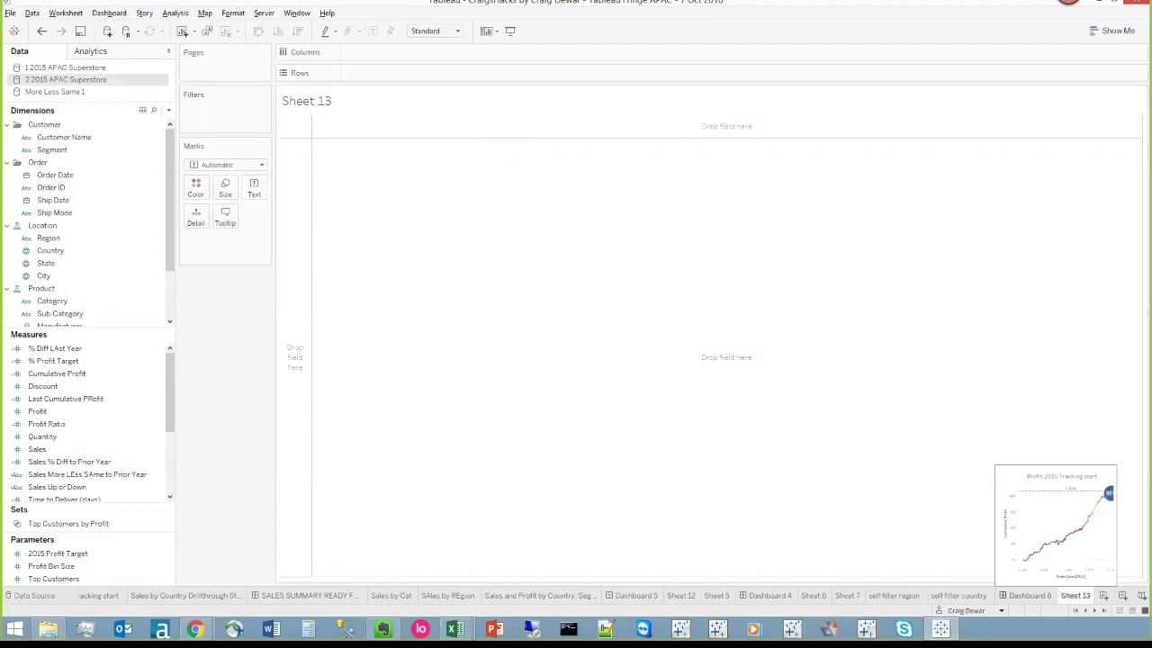
click(1029, 594)
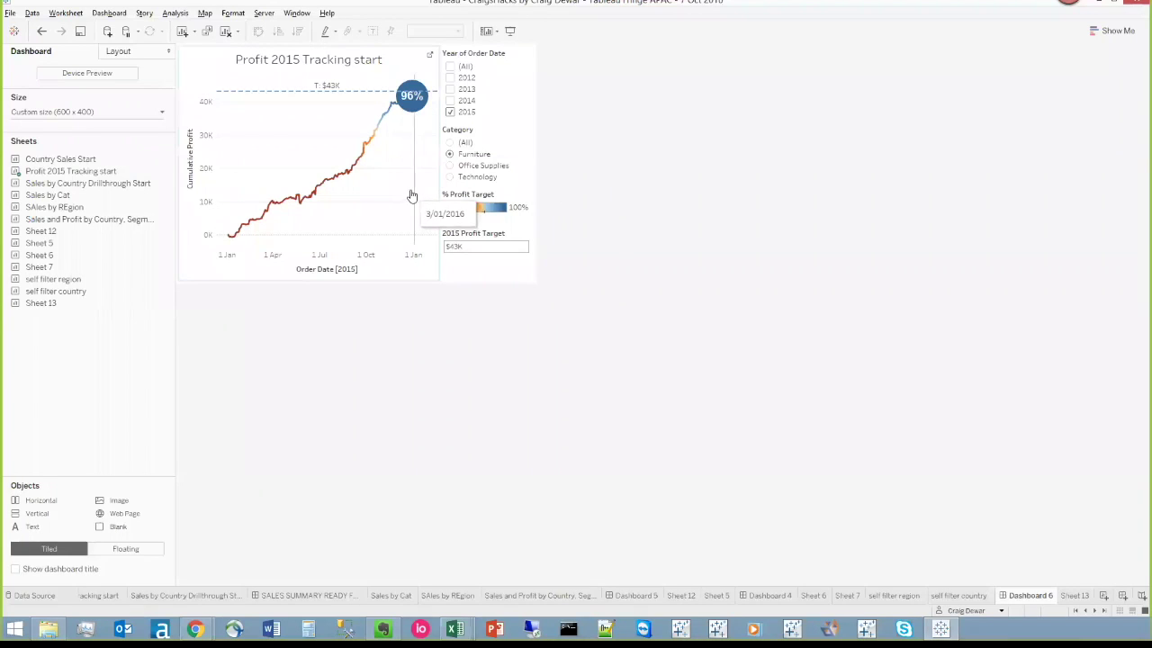
click(382, 196)
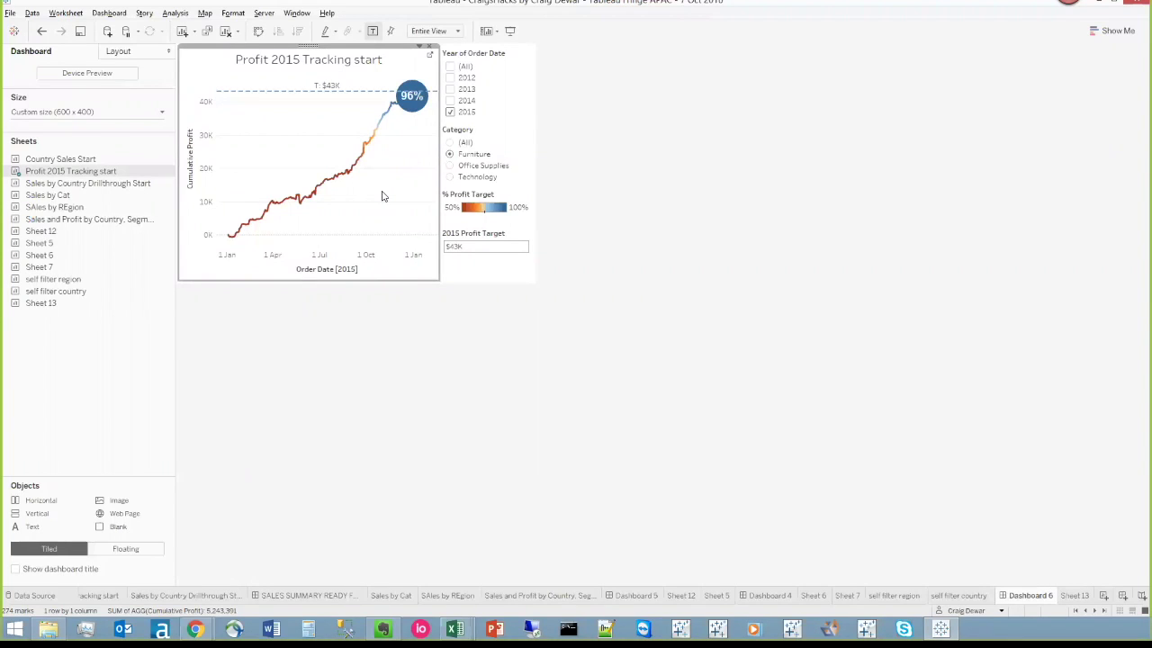
click(411, 348)
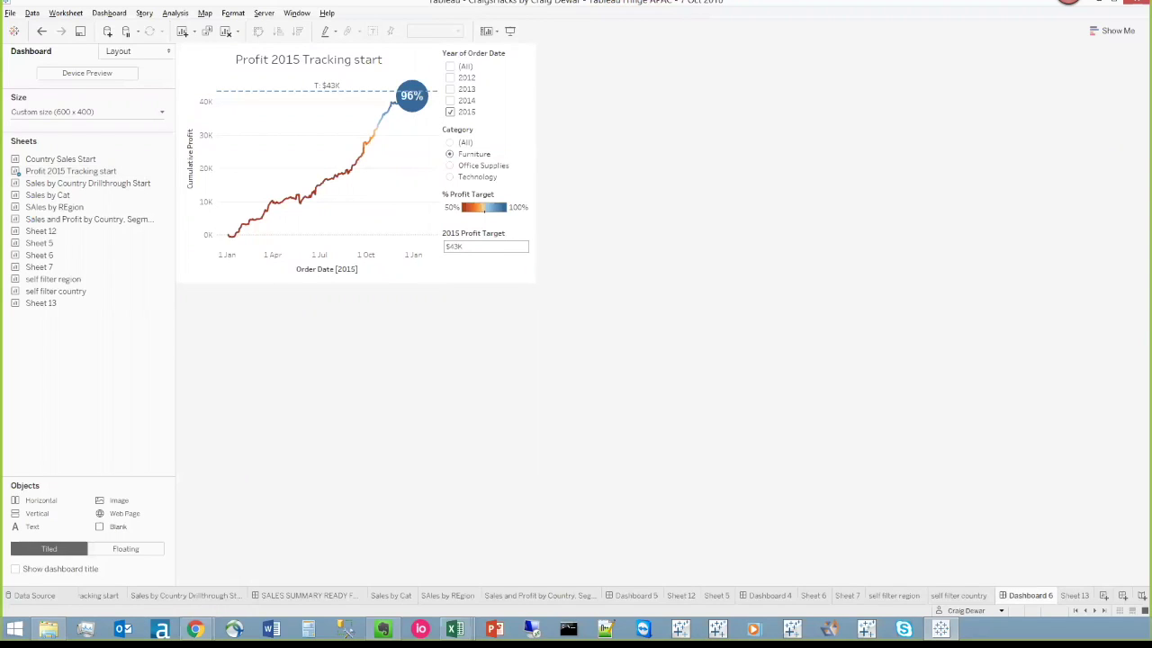
key(ctrl+Tab)
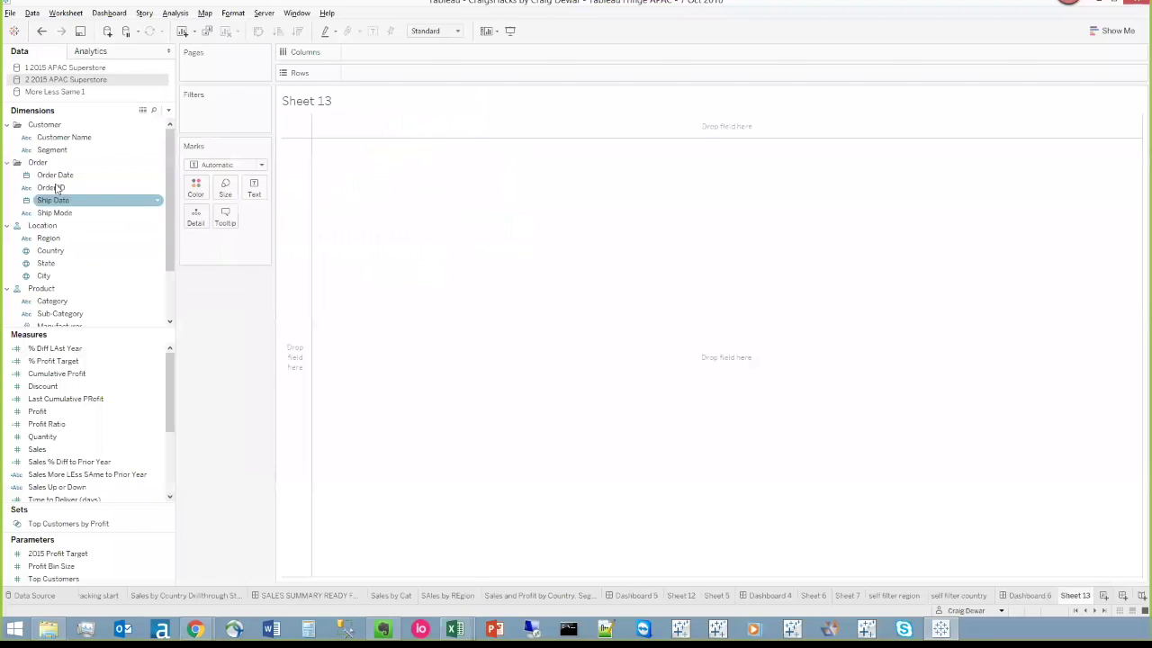
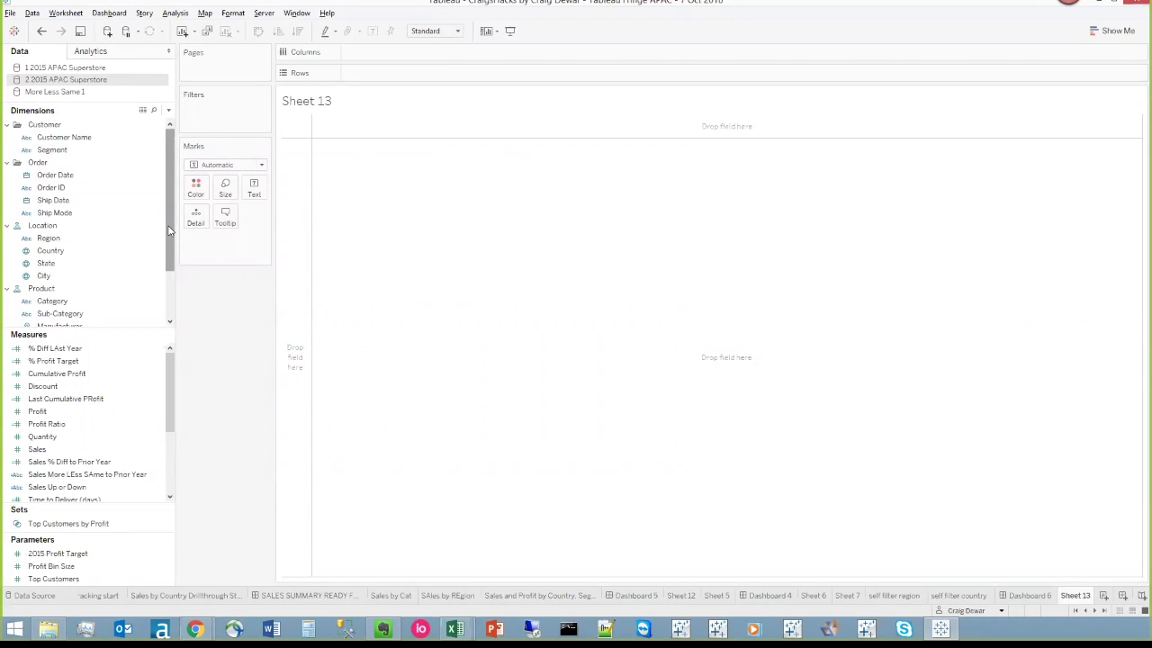
Show the MAX of Order Date as the text mark on the blank worksheet.
click(47, 176)
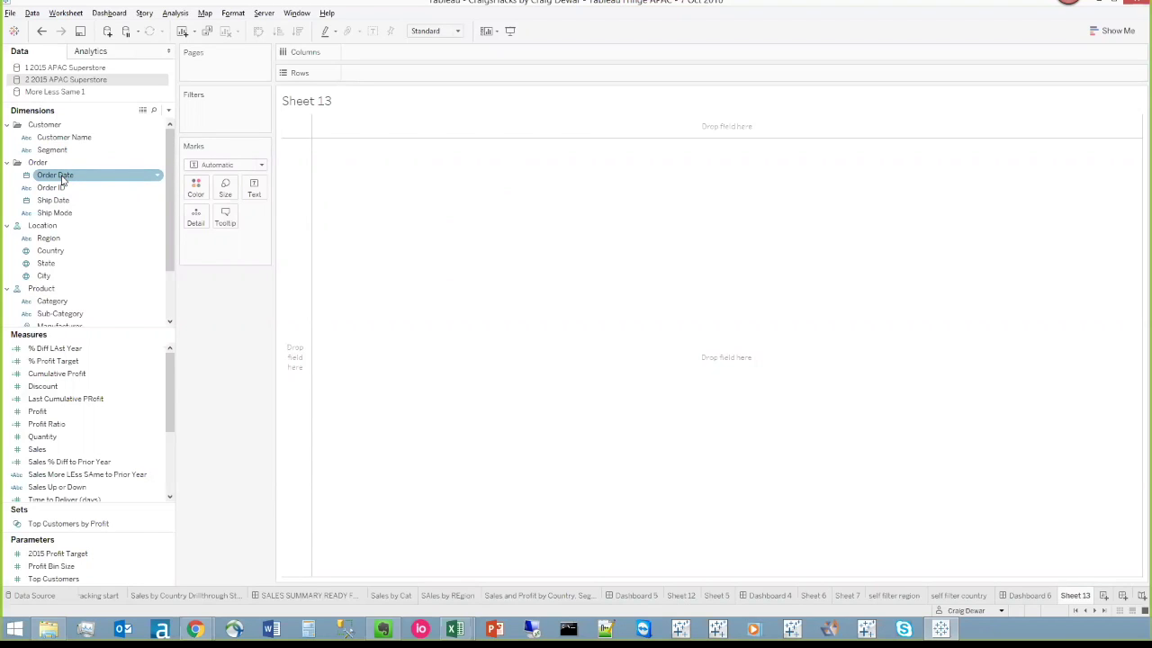
drag(62, 181, 256, 193)
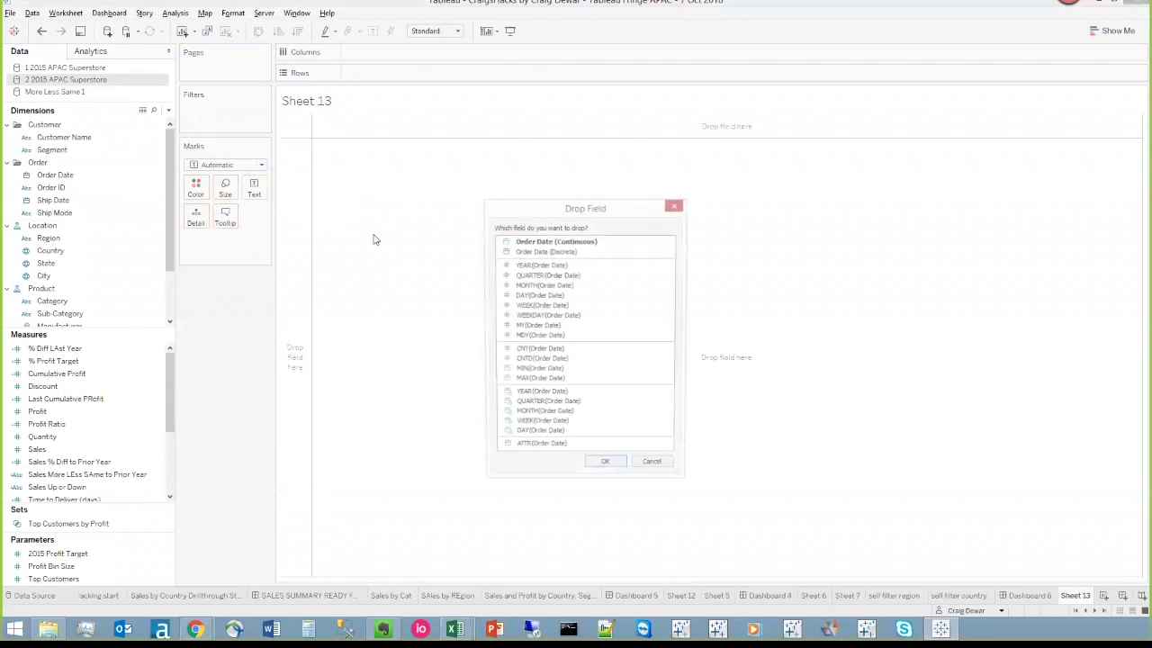
click(538, 381)
click(606, 468)
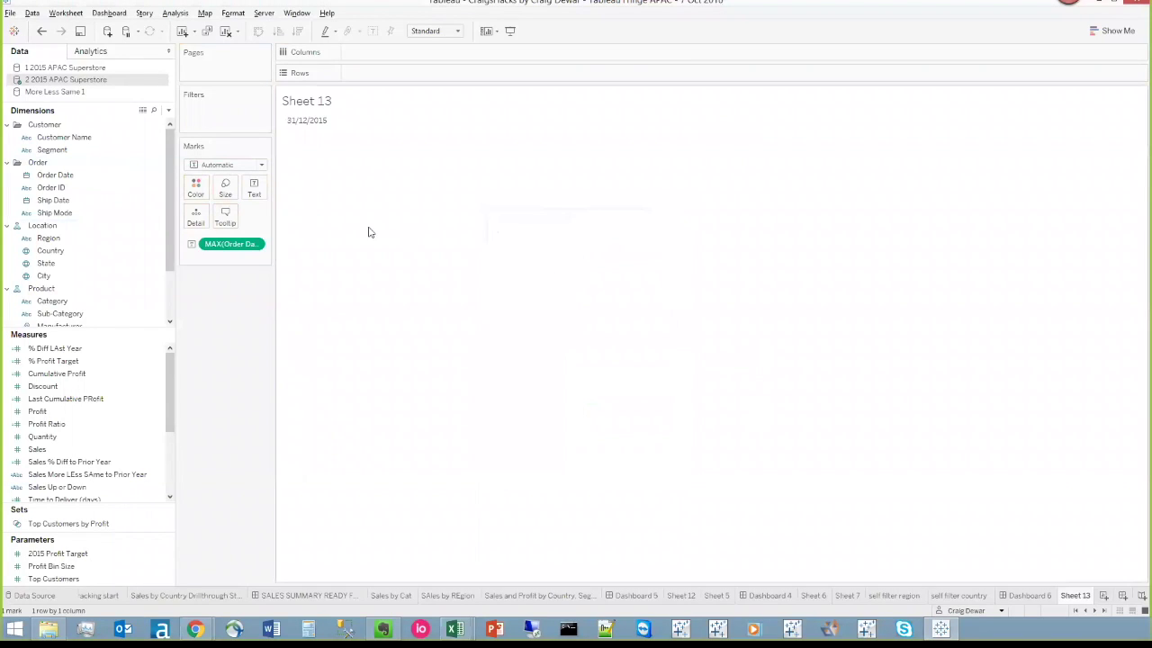
Edit the text label so "Data as at:" stands on its own line above the maximum Order Date.
click(256, 188)
click(355, 214)
key(Return)
text(Data as at:)
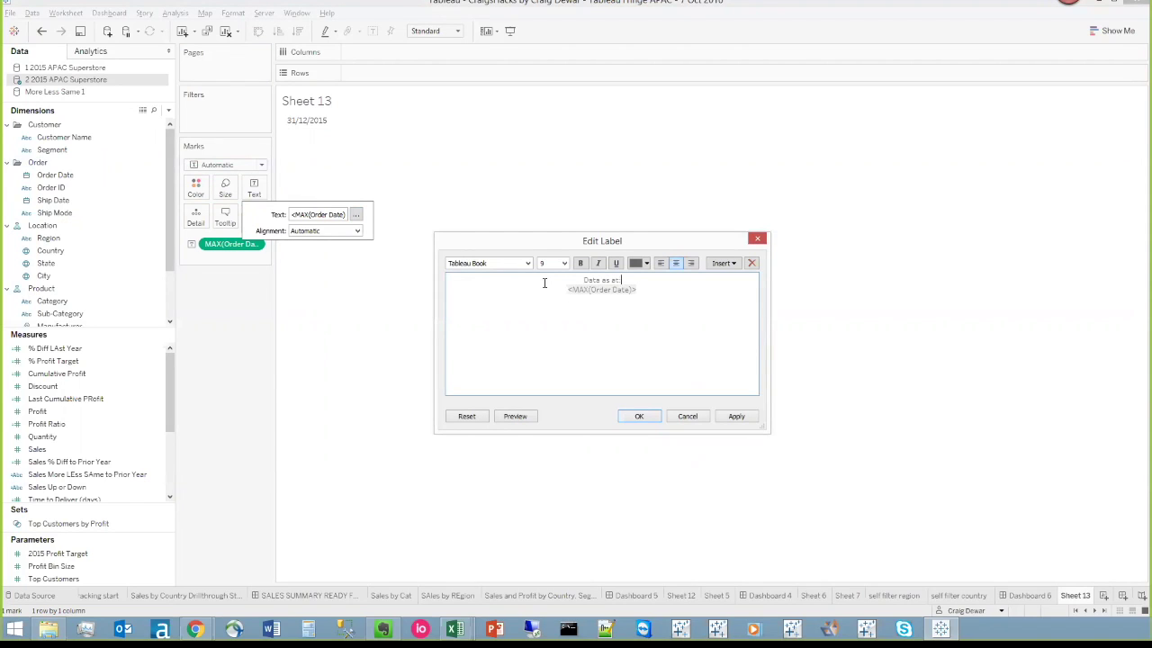
click(639, 416)
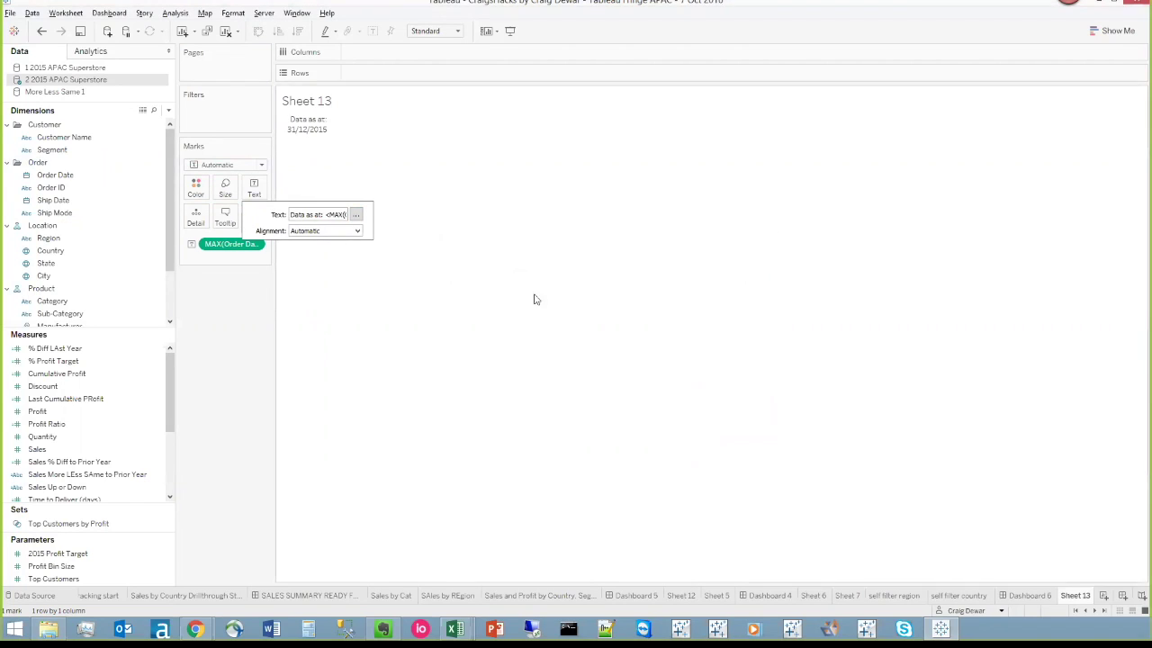
click(333, 153)
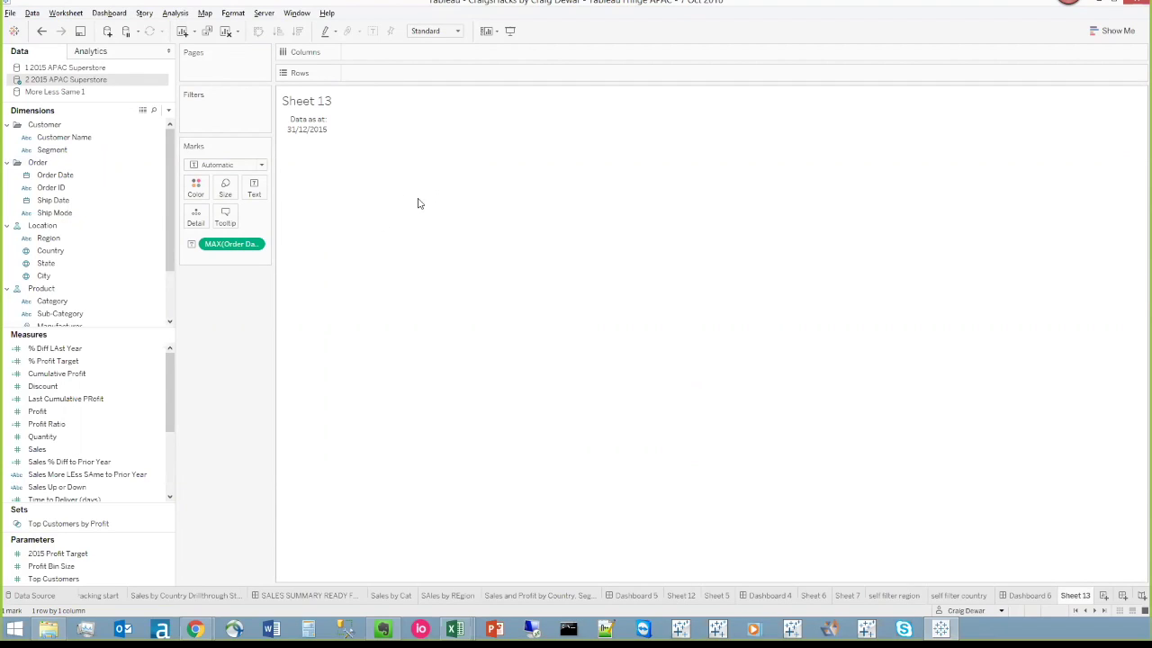
mouse_move(311, 130)
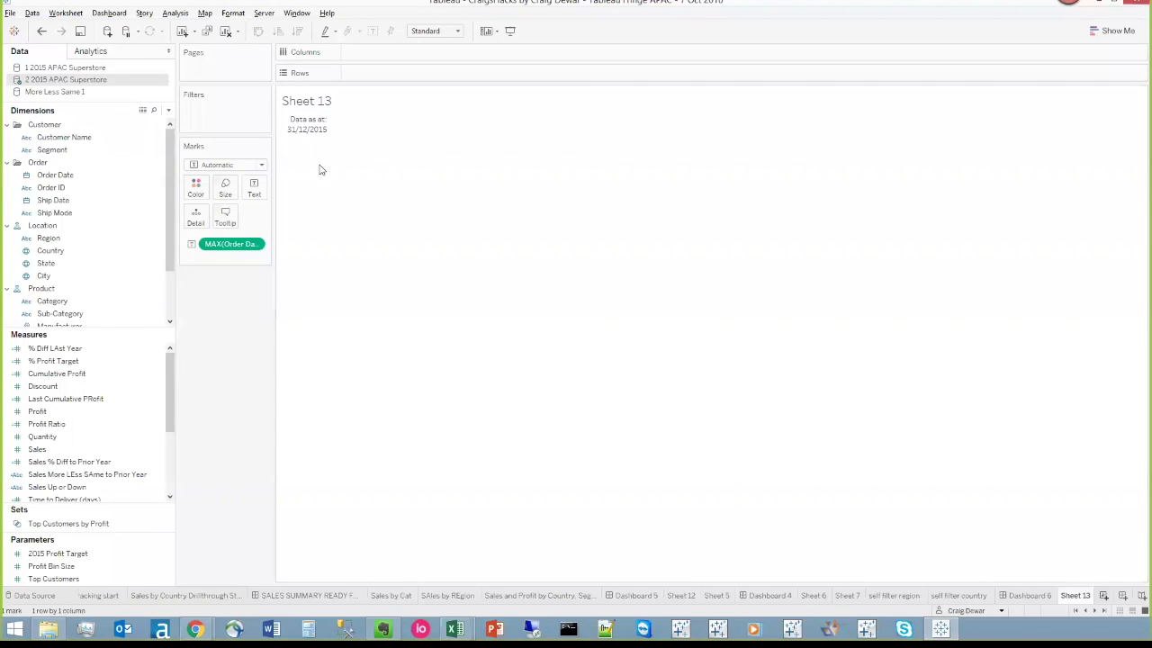
Create another worksheet and replace its title with "Sales as at" followed by the Data Update Time field.
key(ctrl+m)
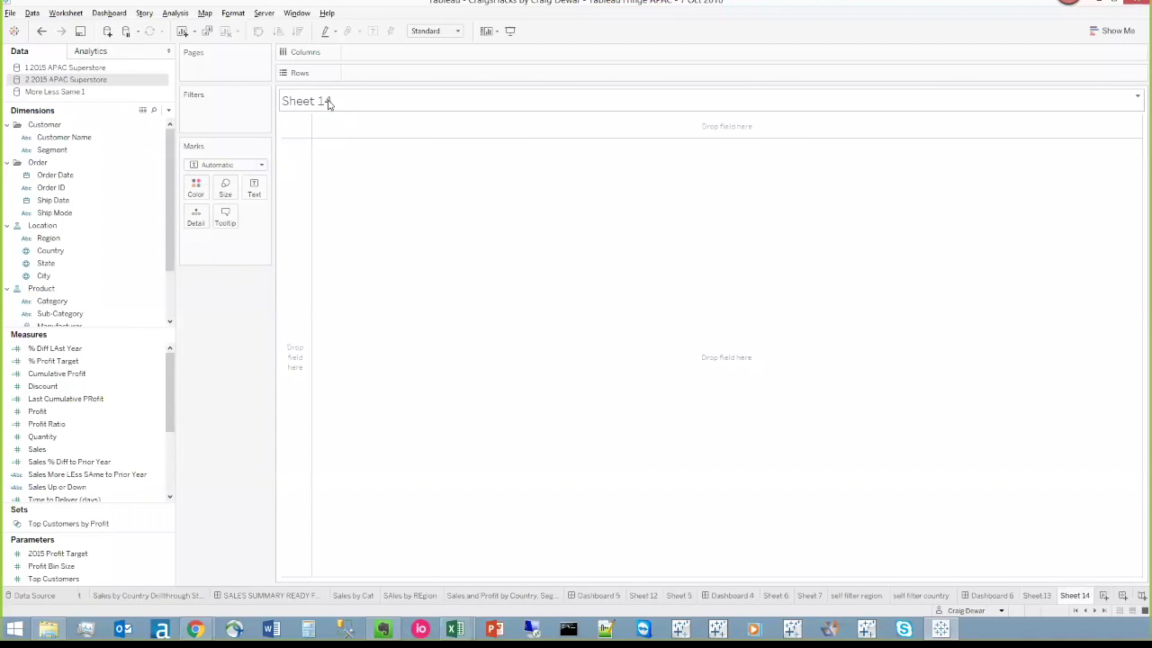
double_click(330, 101)
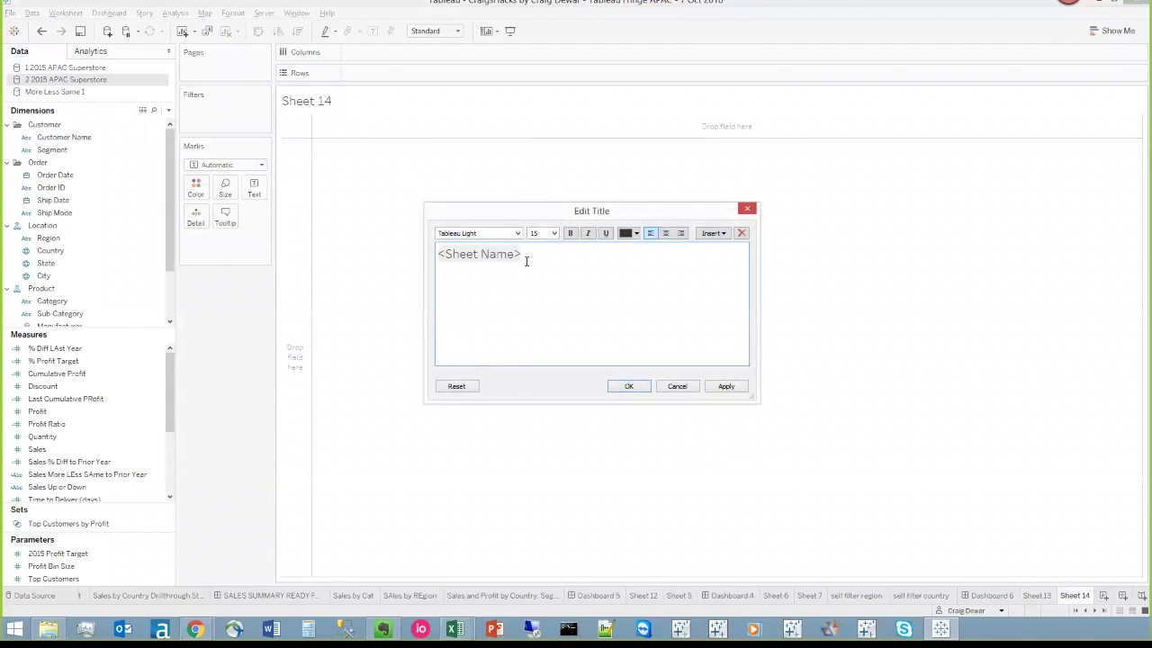
drag(526, 260, 382, 239)
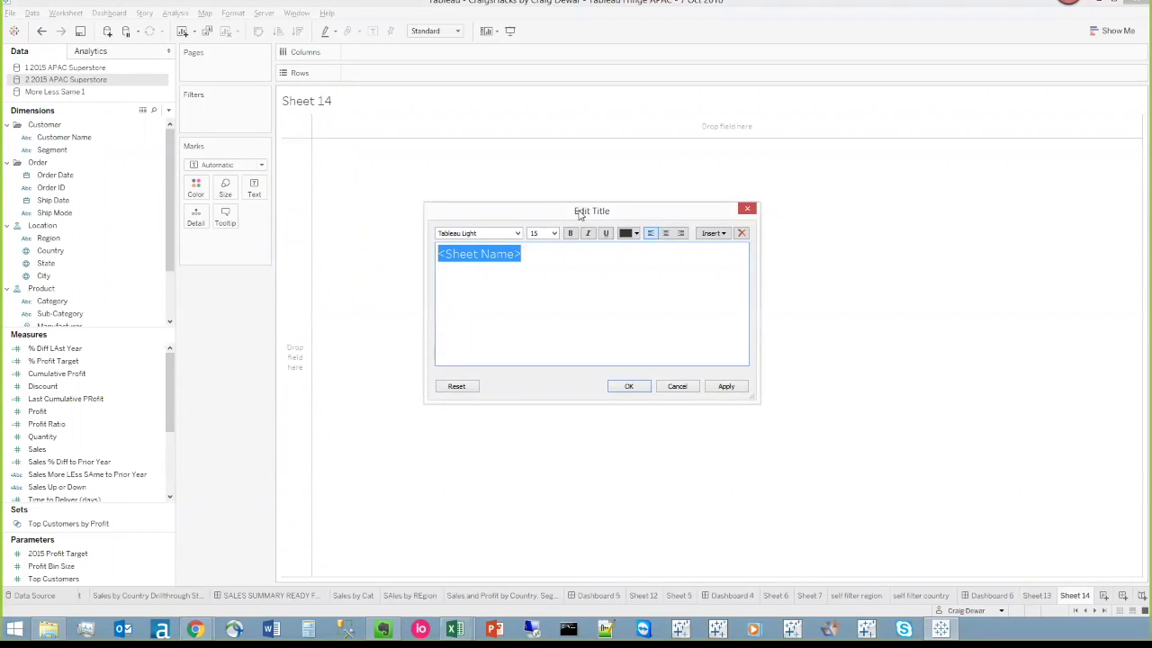
text(Sales)
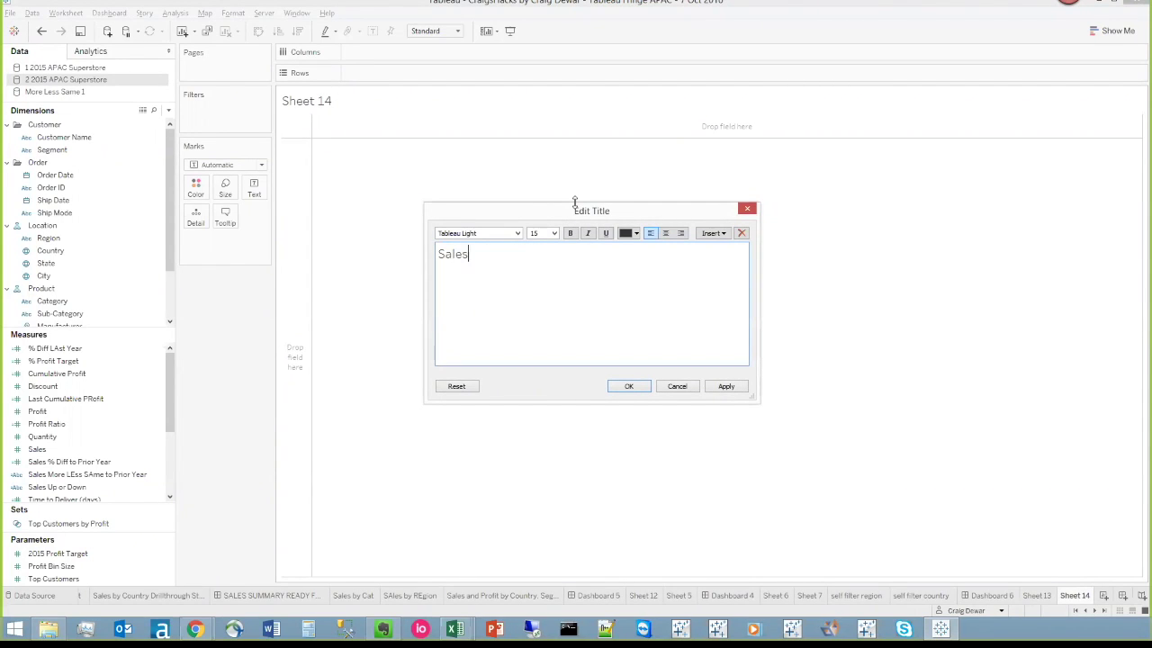
text( as at)
click(713, 234)
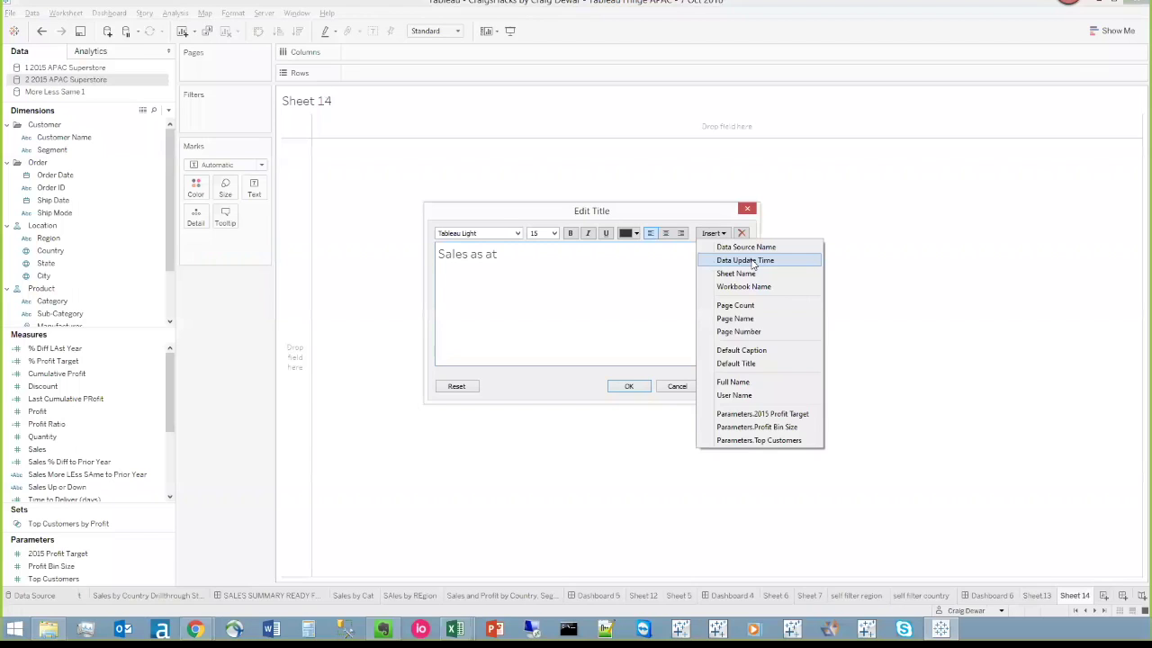
click(753, 261)
click(628, 387)
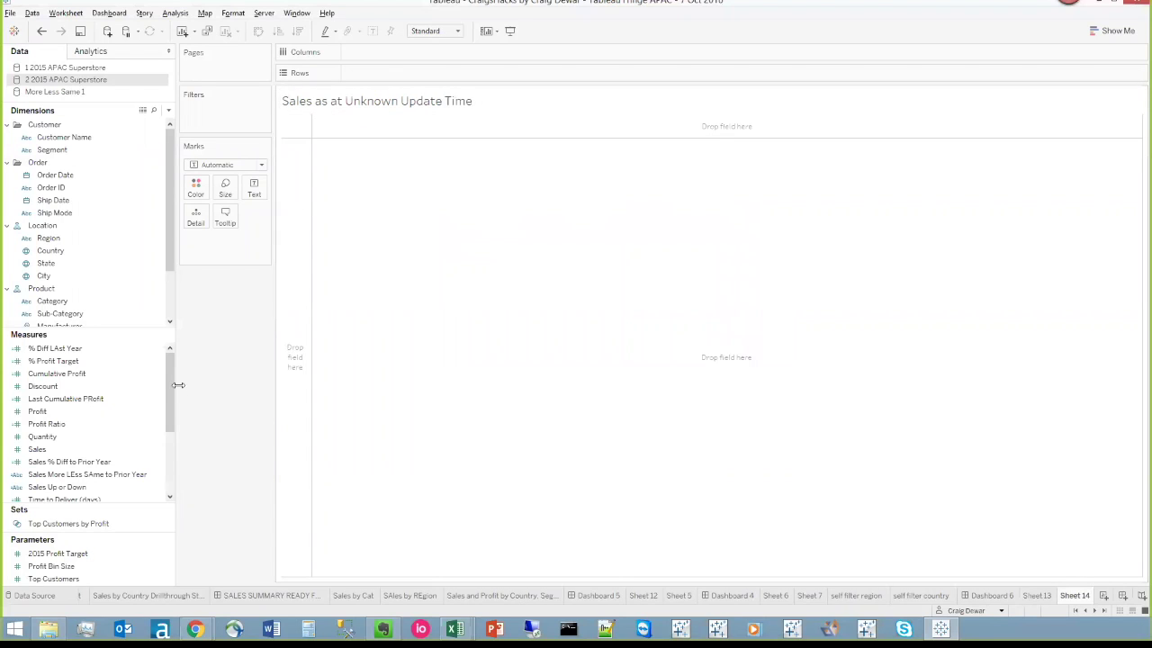
Show Number of Records as the text mark on the worksheet with the update-time title.
scroll(135, 432, down, 3)
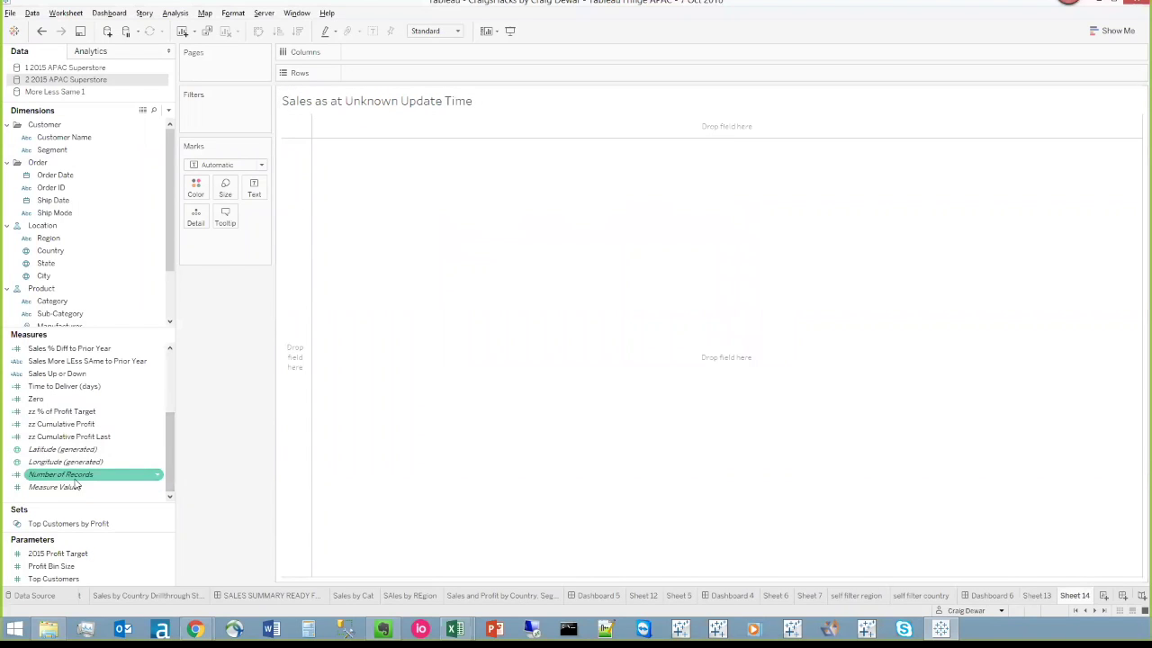
drag(72, 474, 442, 260)
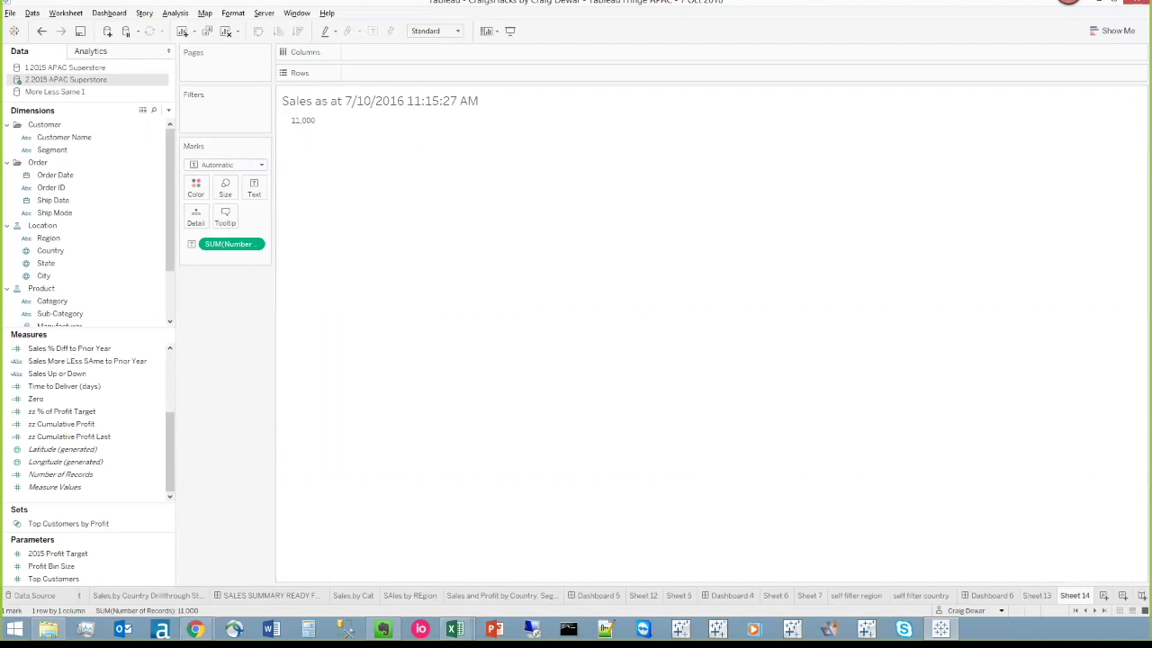
From Sheet 13, connect a new Microsoft SQL Server data source to the Cities database using Windows Authentication.
key(ctrl+shift+Tab)
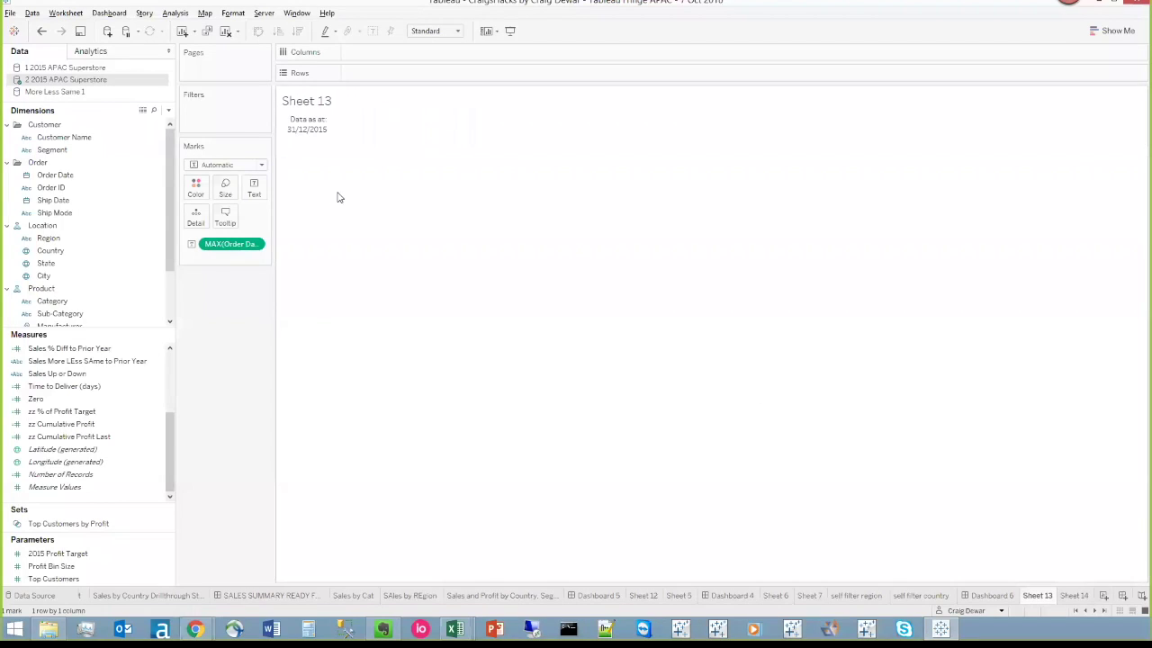
click(31, 13)
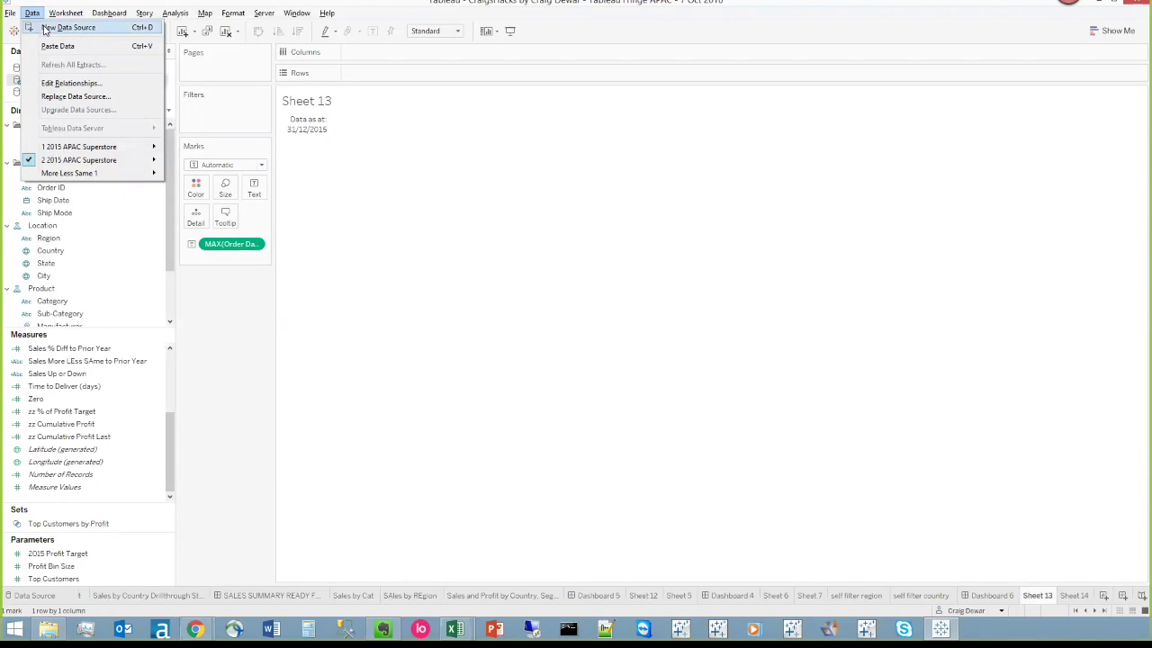
click(55, 27)
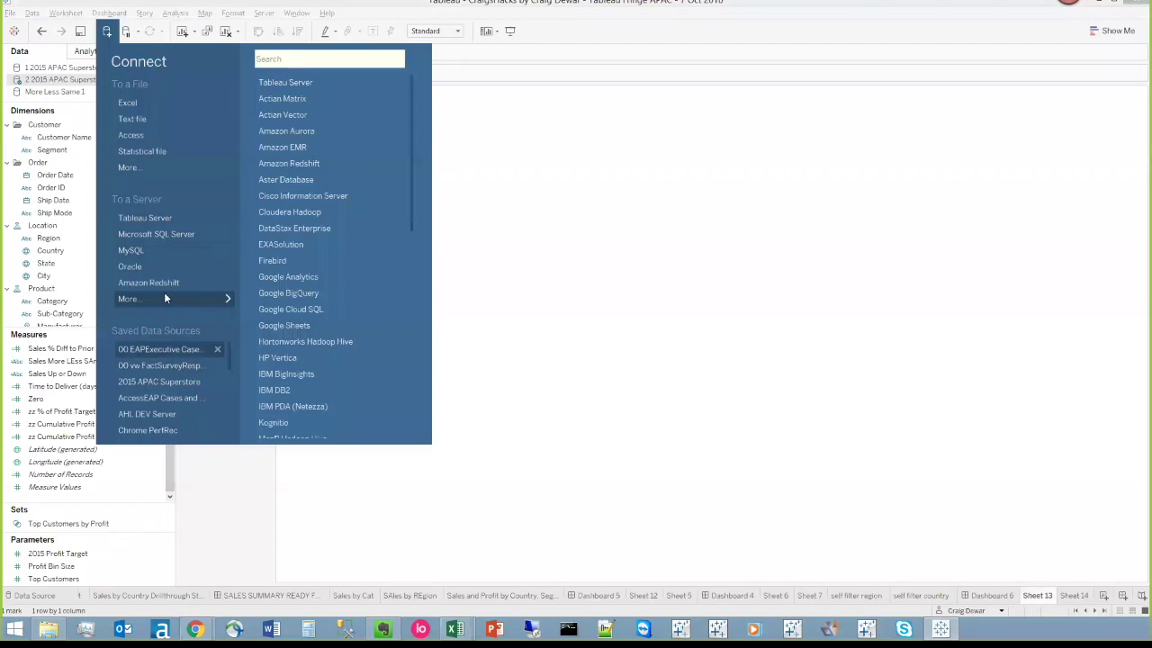
click(166, 234)
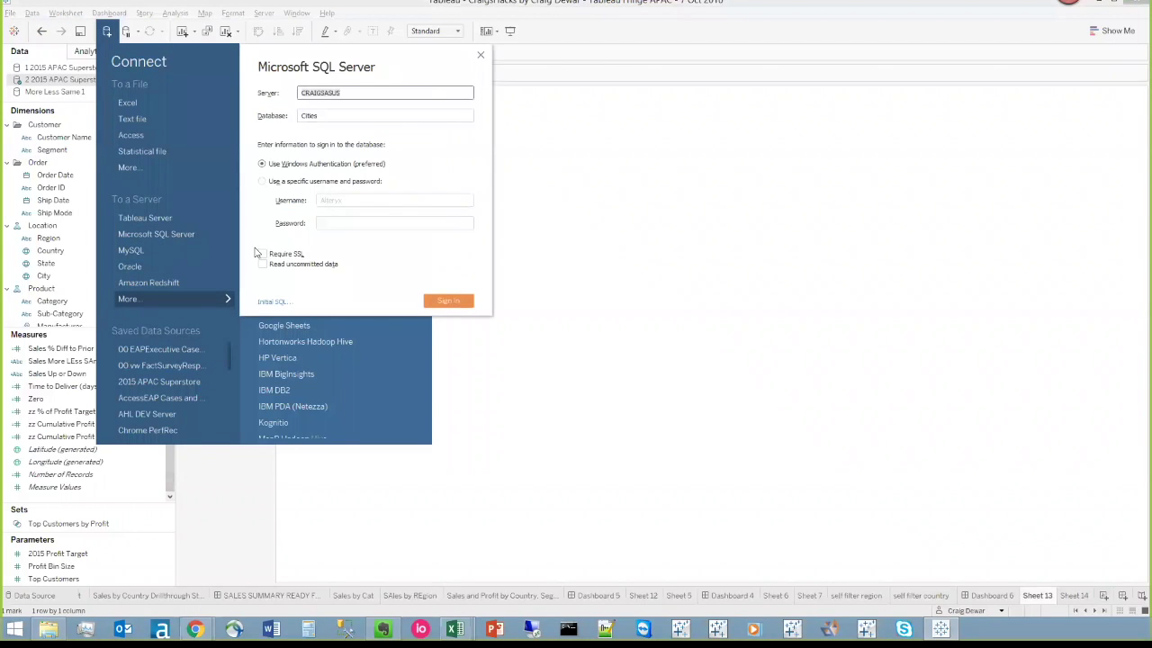
click(458, 314)
click(487, 317)
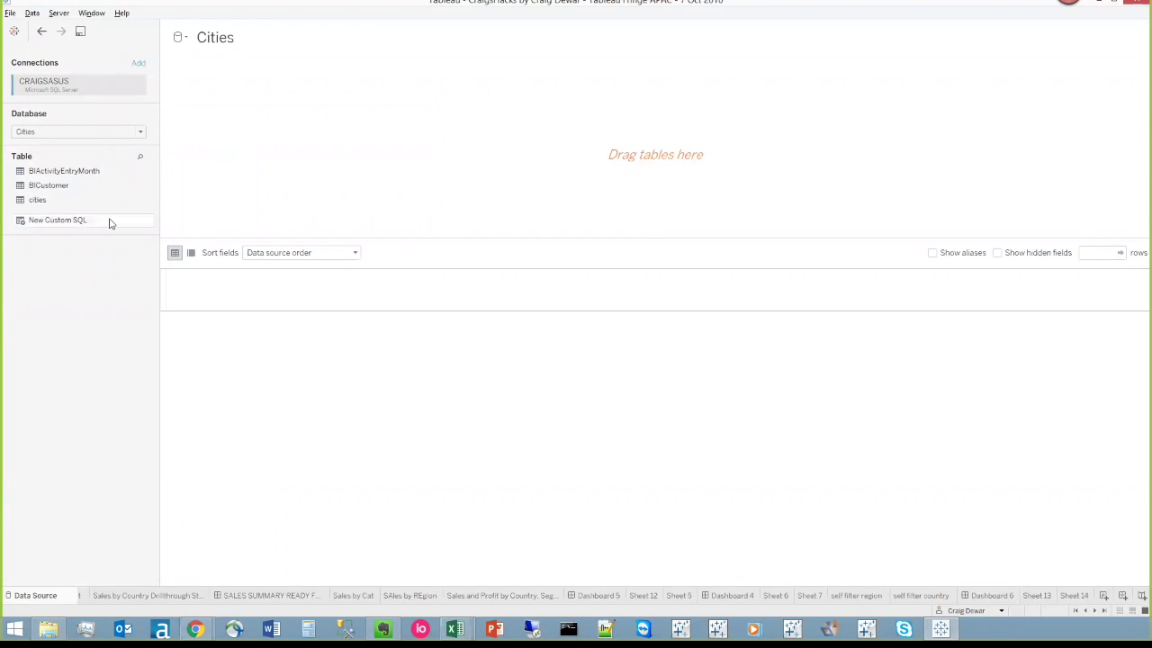
Add a custom SQL query that selects getdate() as Extract Date Time.
drag(70, 222, 275, 106)
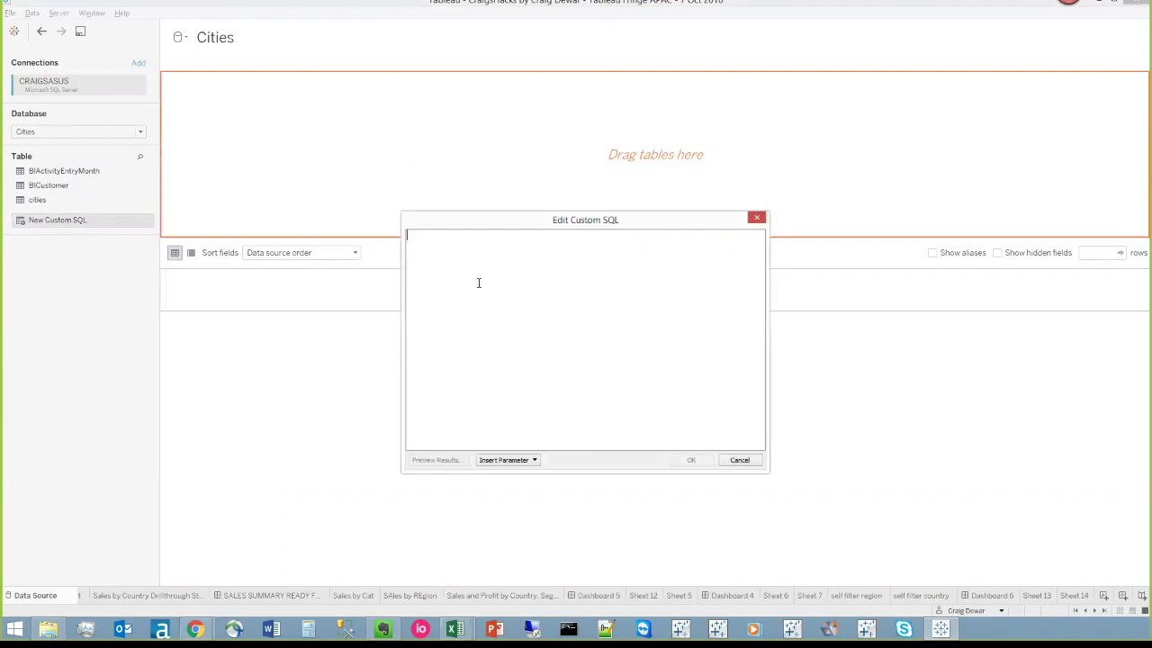
text(sle)
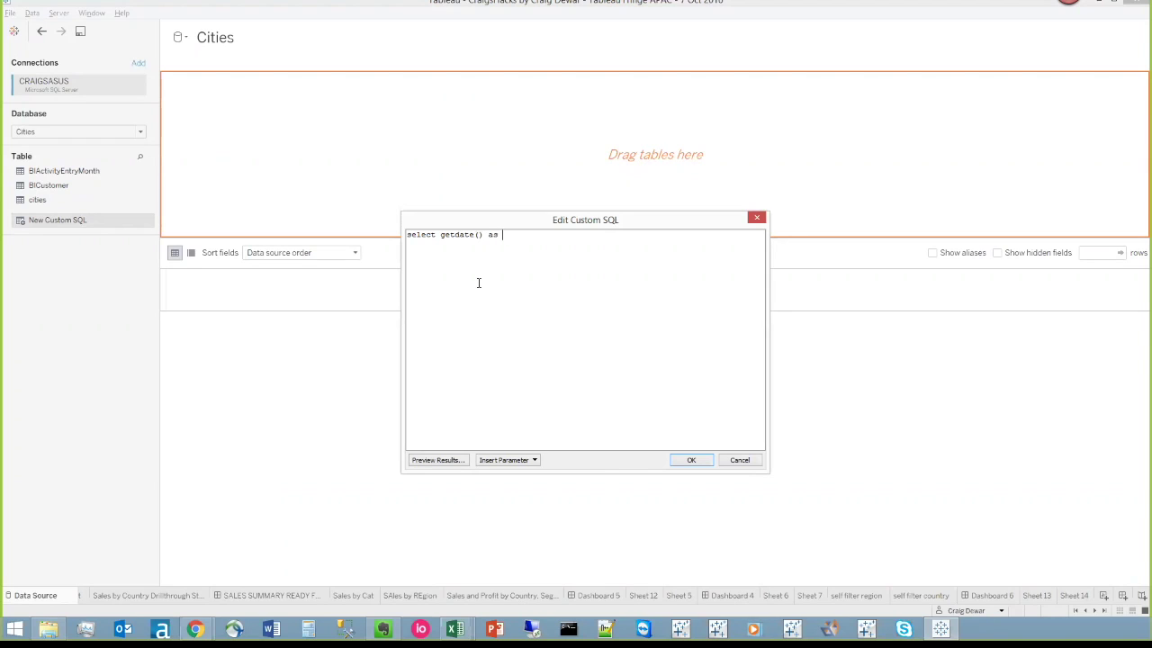
text(xtract Date Time)
click(690, 461)
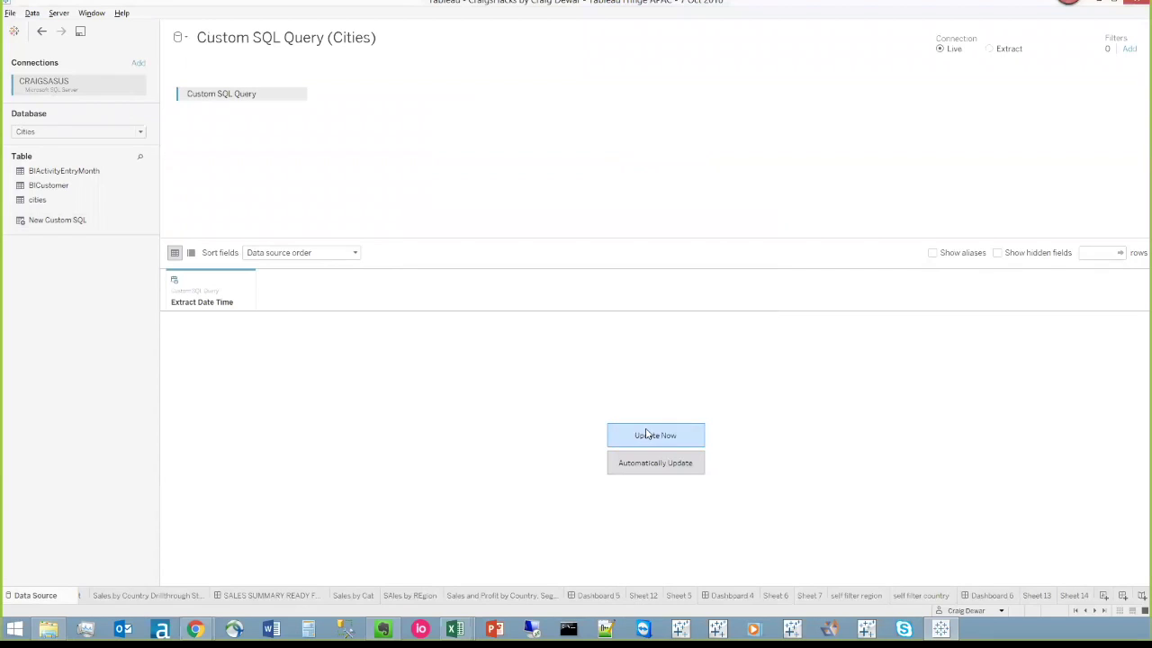
Load the query's preview with a wider Extract Date Time column and switch the connection to Extract.
click(646, 434)
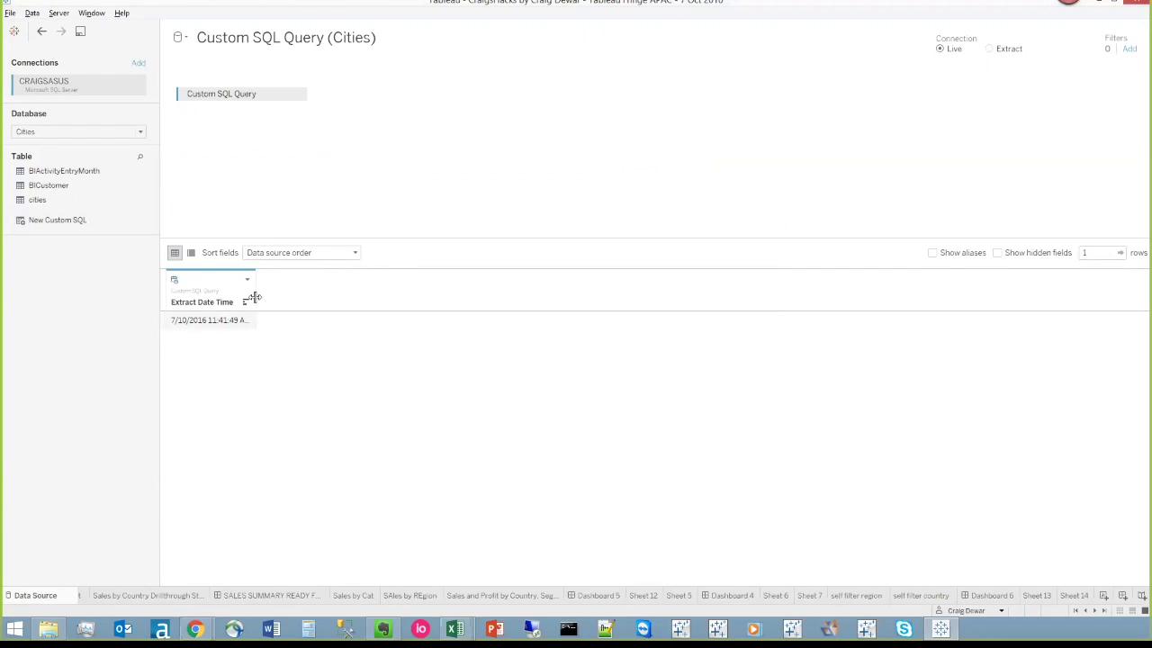
drag(255, 298, 279, 302)
click(988, 48)
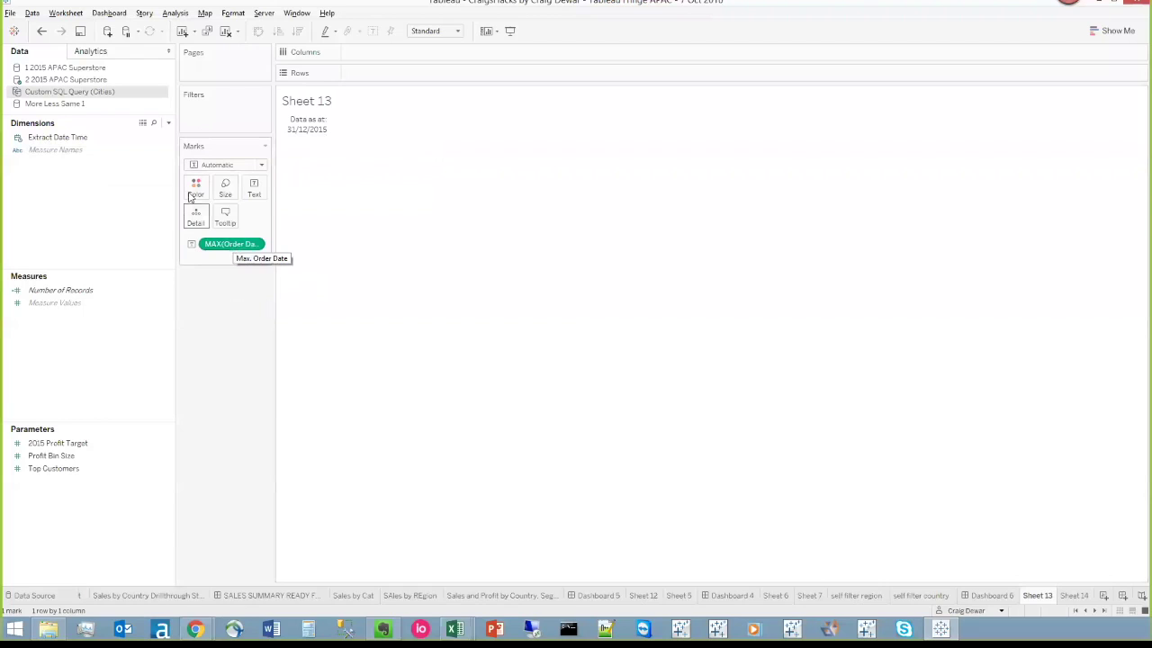
Set the default date format of Extract Date Time to the custom format dd-mmm-yy HH:nn.
right_click(63, 138)
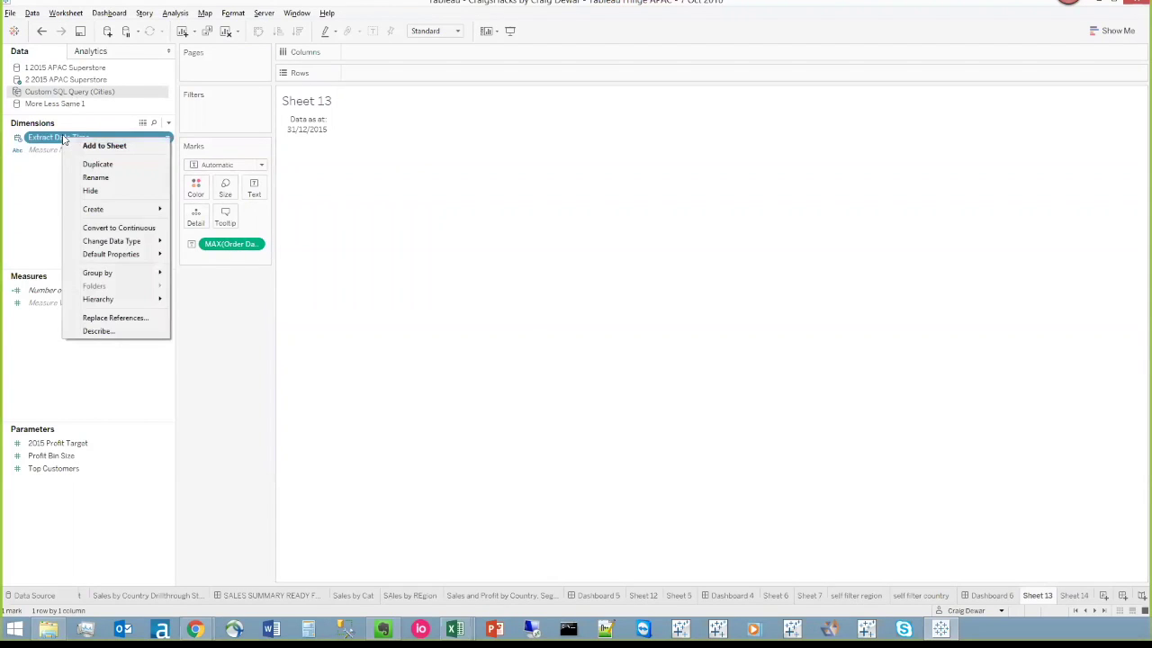
mouse_move(135, 258)
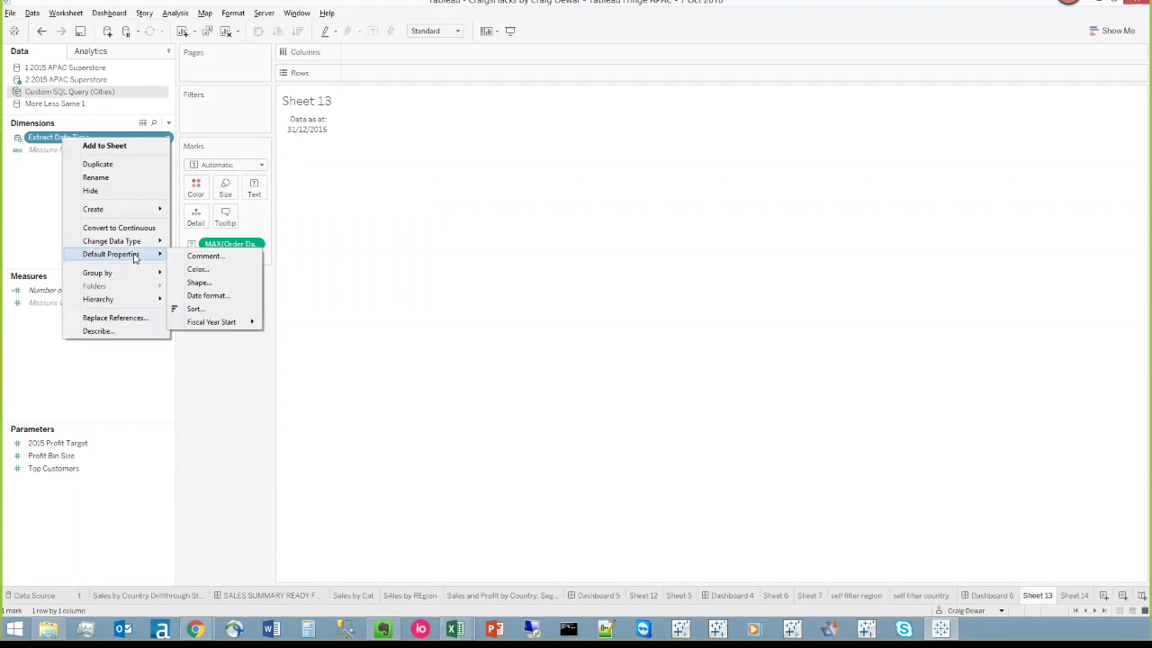
click(207, 295)
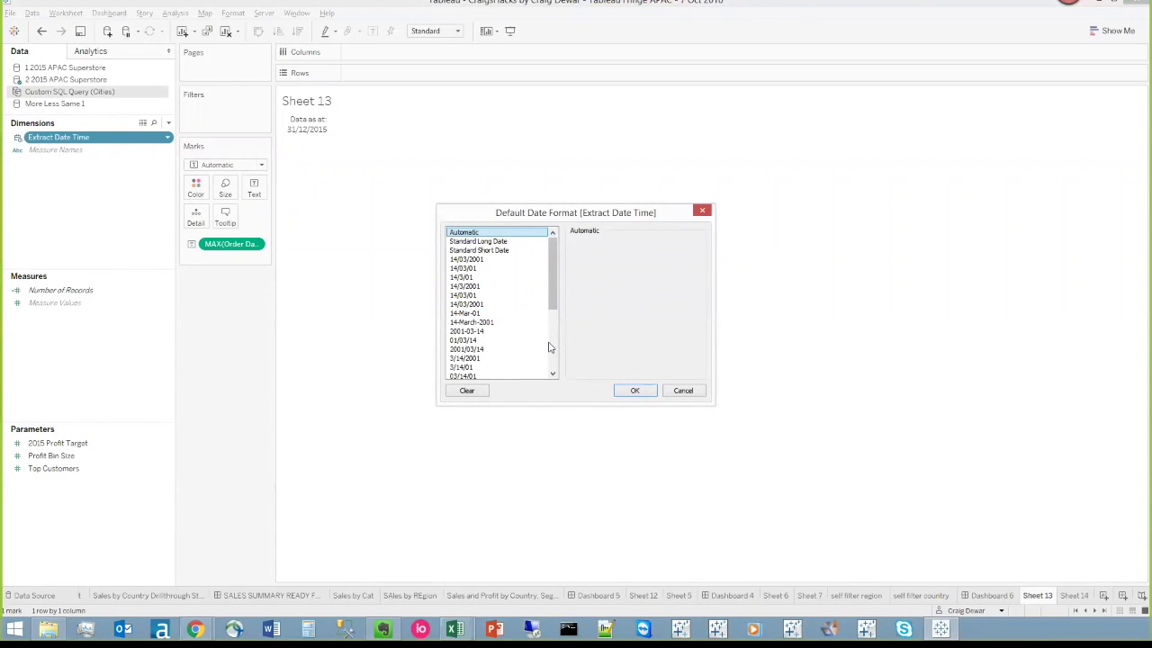
click(467, 313)
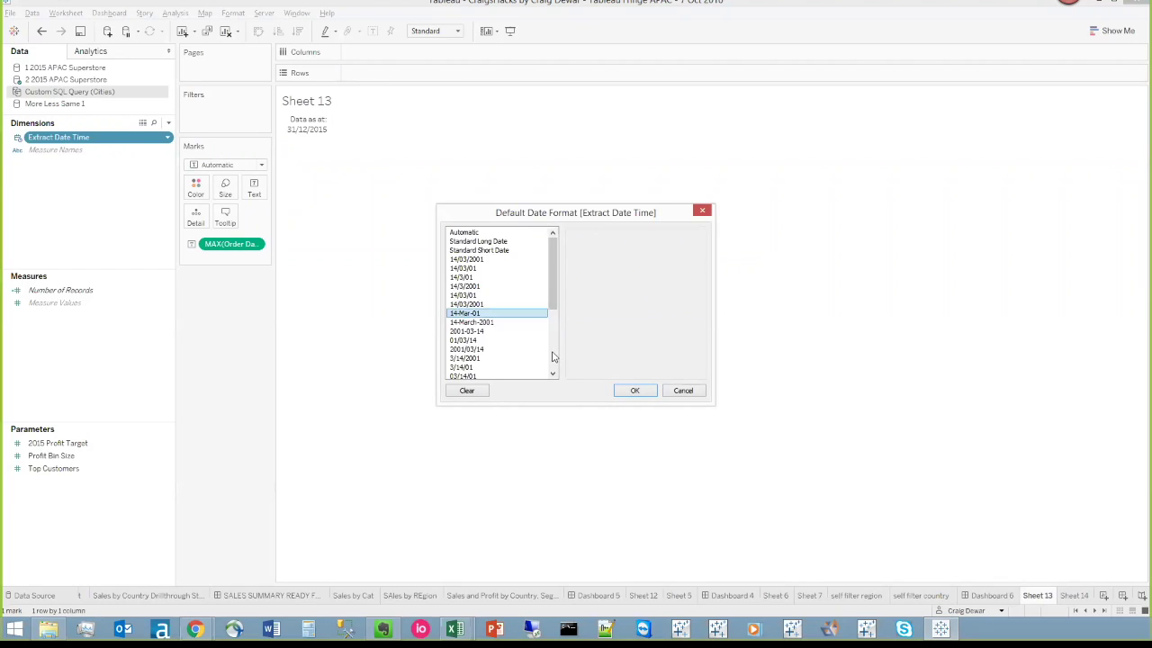
click(554, 357)
click(498, 367)
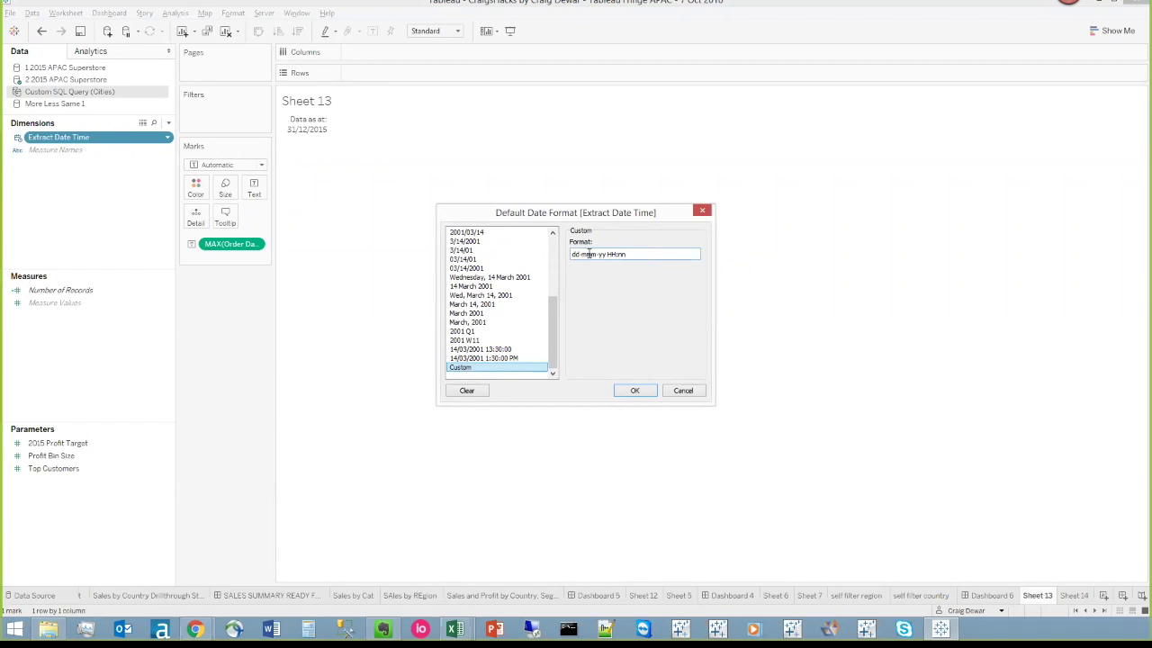
click(634, 390)
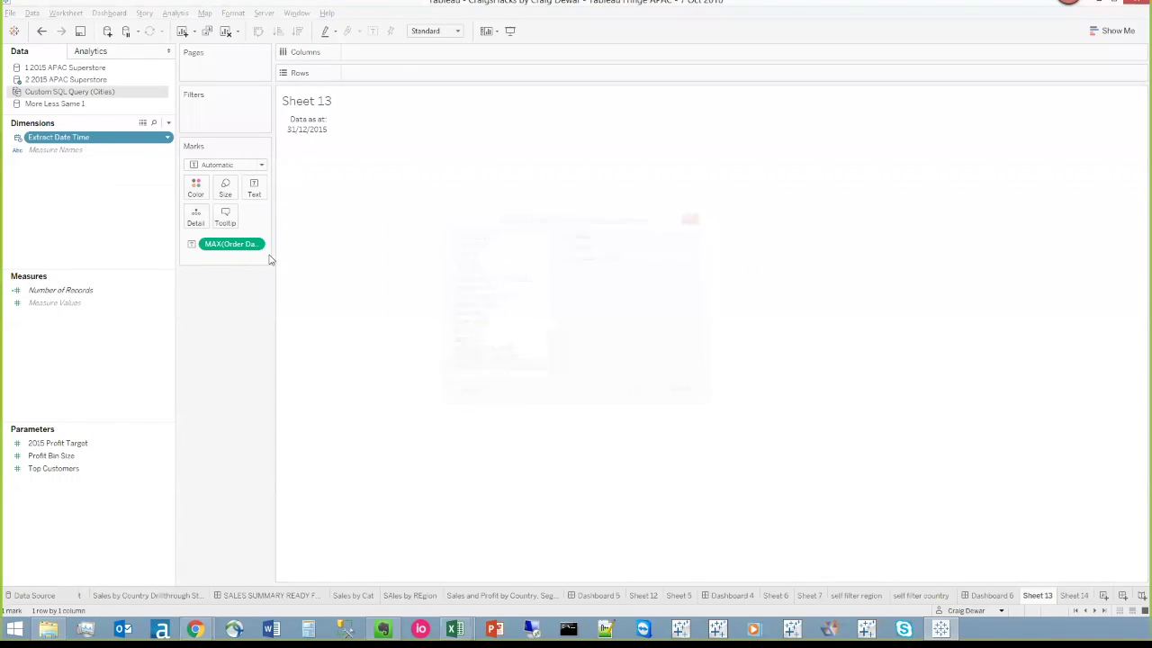
Replace the maximum Order Date text mark on Sheet 13 with discrete Extract Date Time and widen the text cell to fit.
click(58, 140)
drag(59, 140, 247, 250)
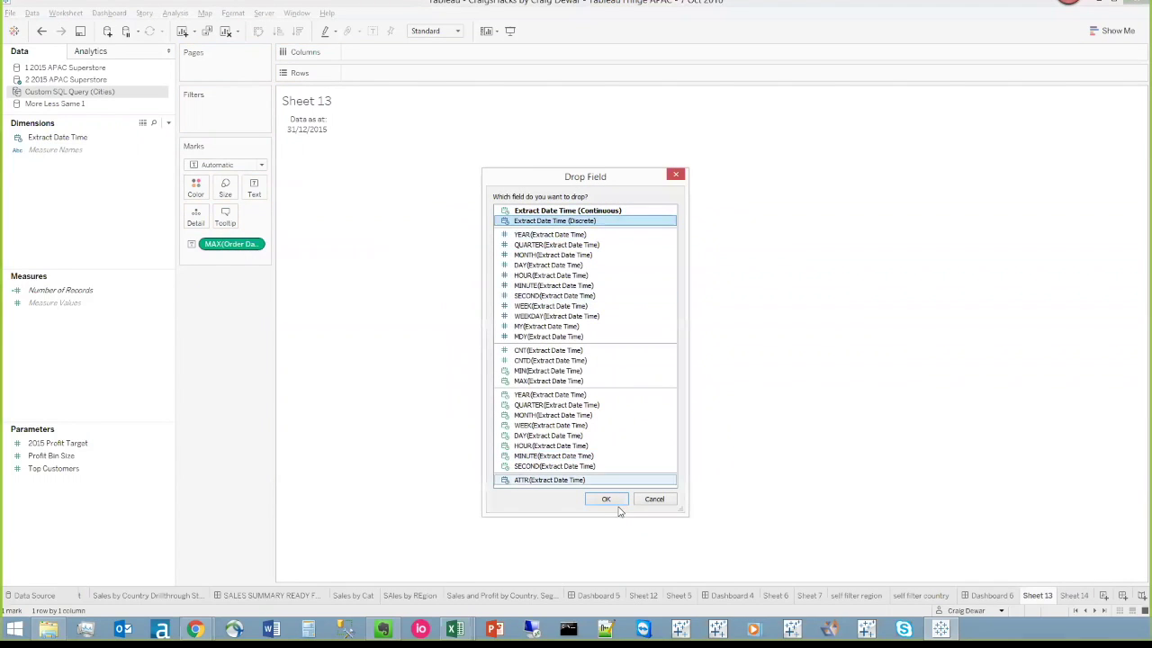
key(Return)
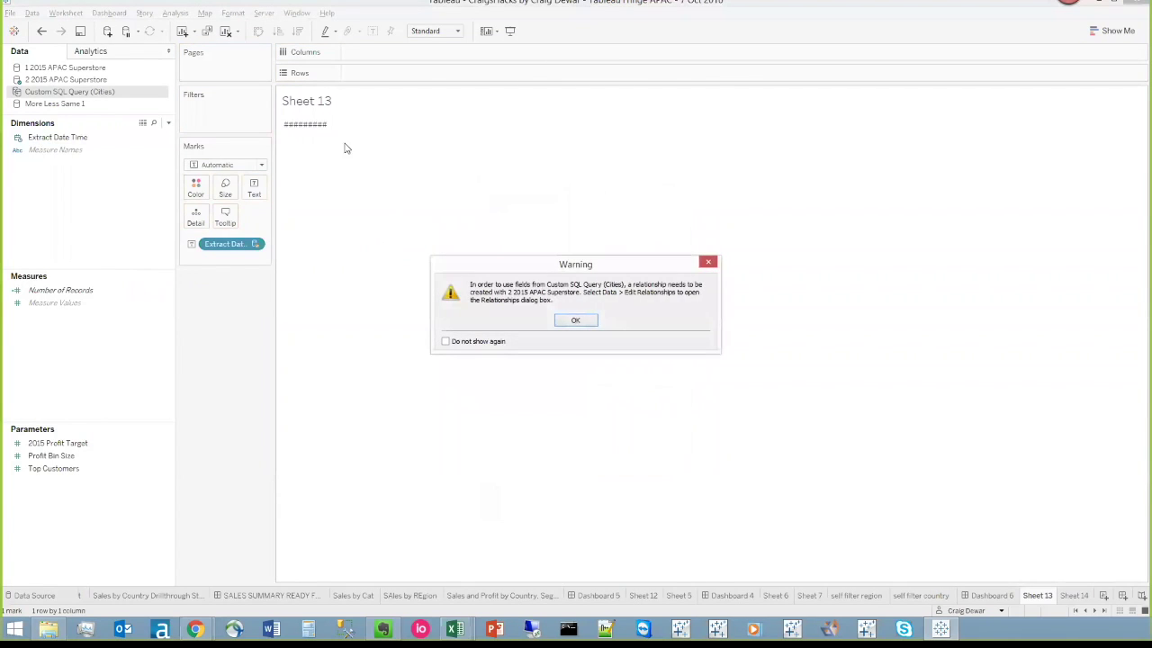
click(576, 321)
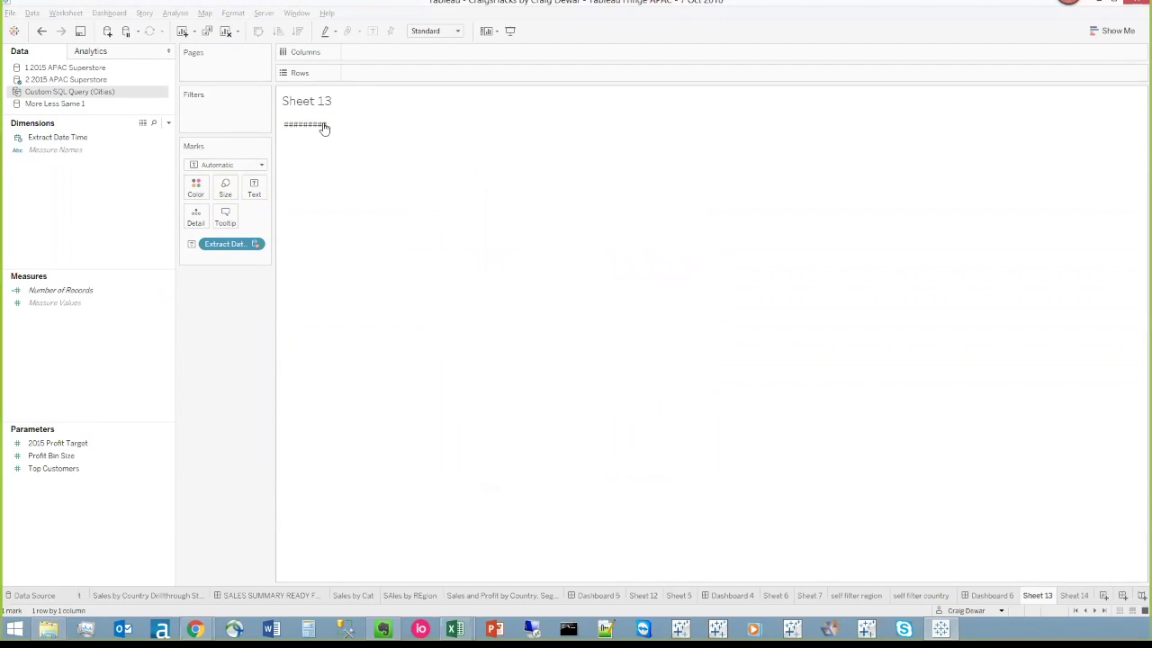
drag(329, 129, 381, 129)
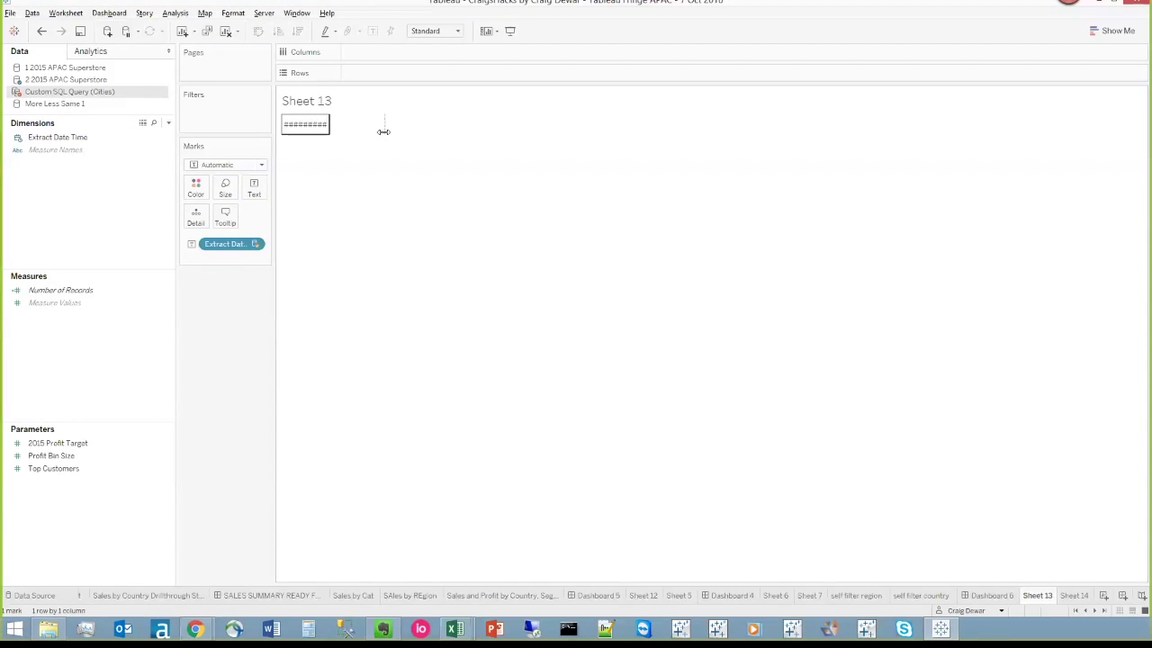
mouse_move(360, 134)
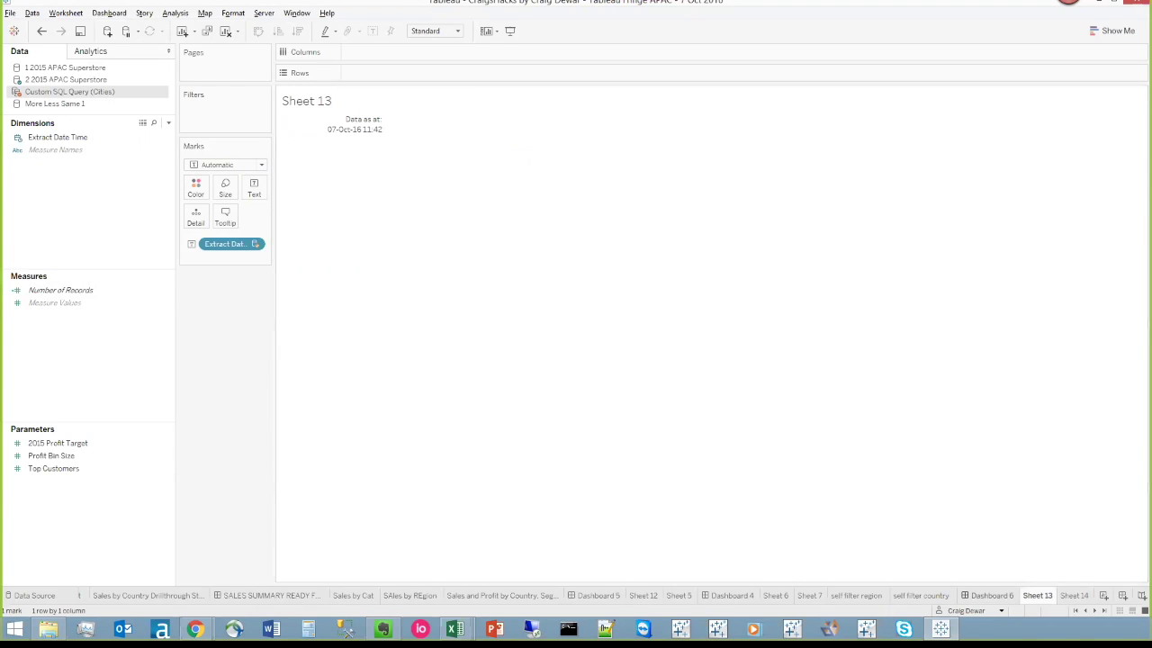
Place Sheet 13 above the filters on Dashboard 6 and remove the Year of Order Date filter.
key(ctrl+shift+Tab)
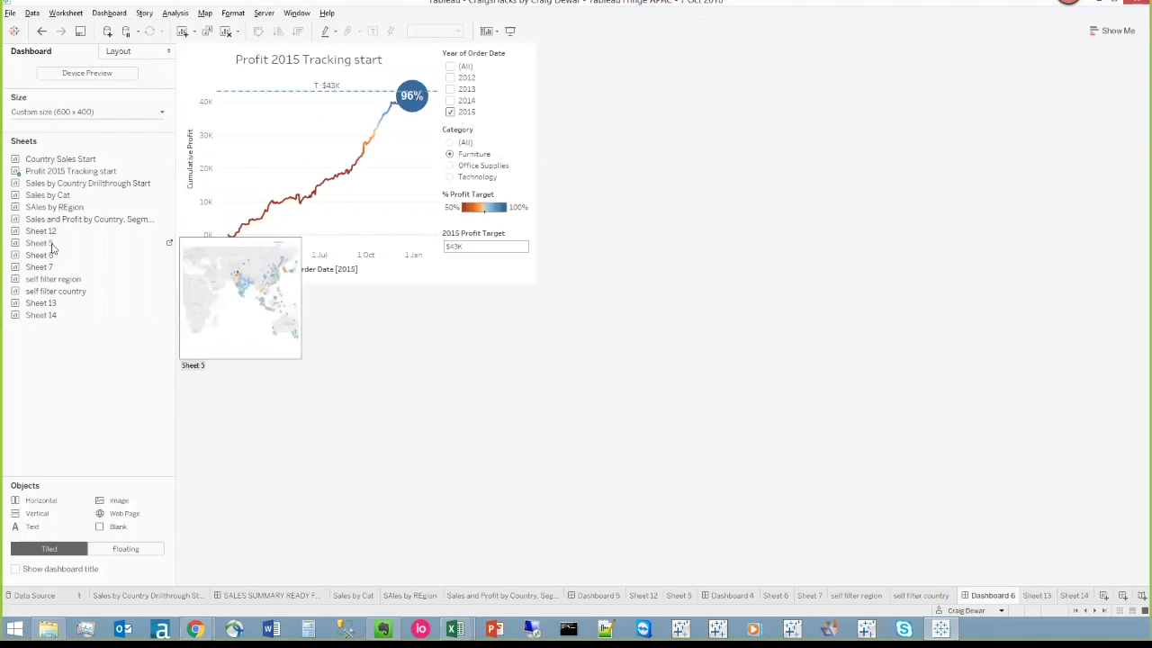
drag(56, 306, 498, 102)
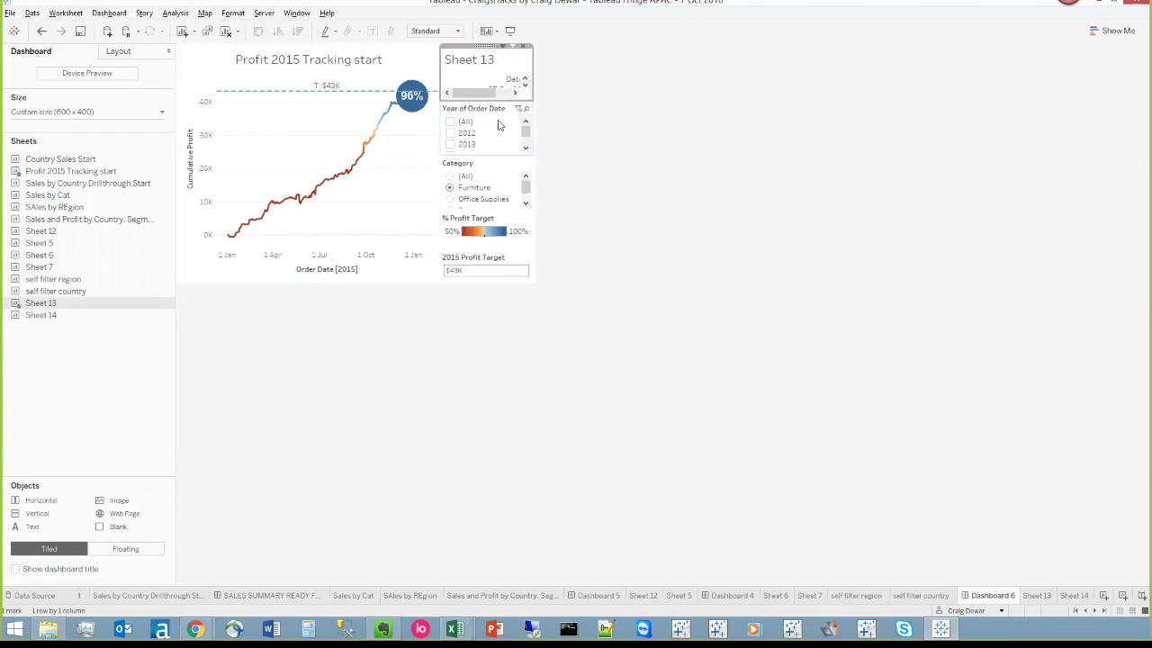
click(498, 134)
click(528, 103)
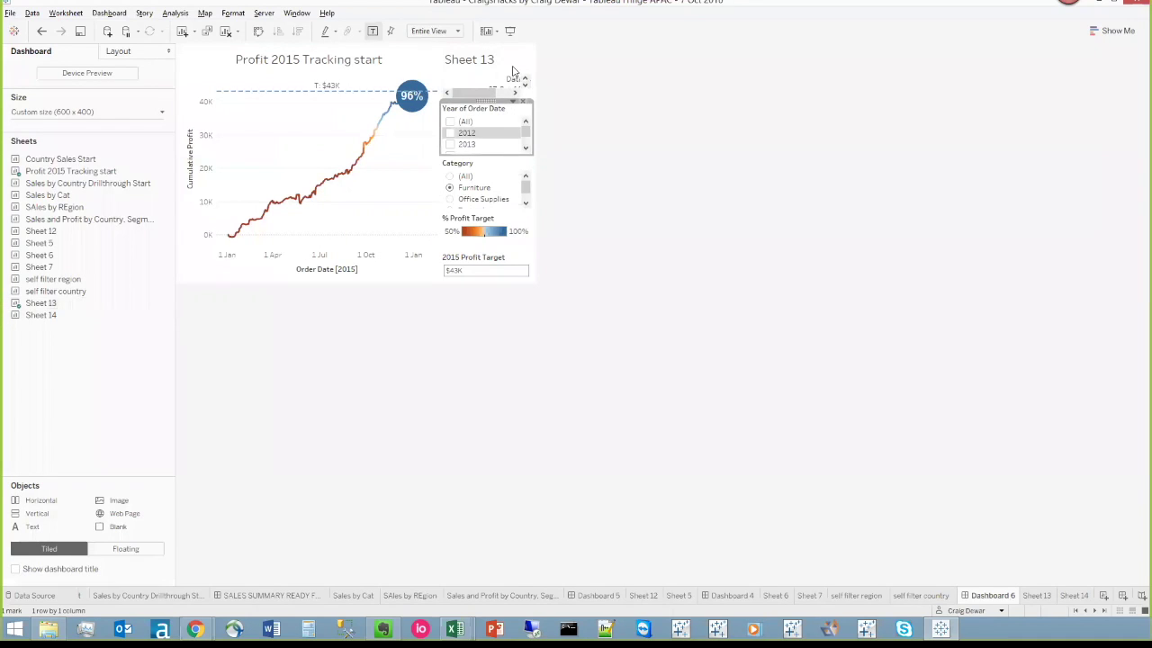
Hide Sheet 13's title on the dashboard and fit its date label and height to the space above the Category filter.
click(500, 63)
click(502, 46)
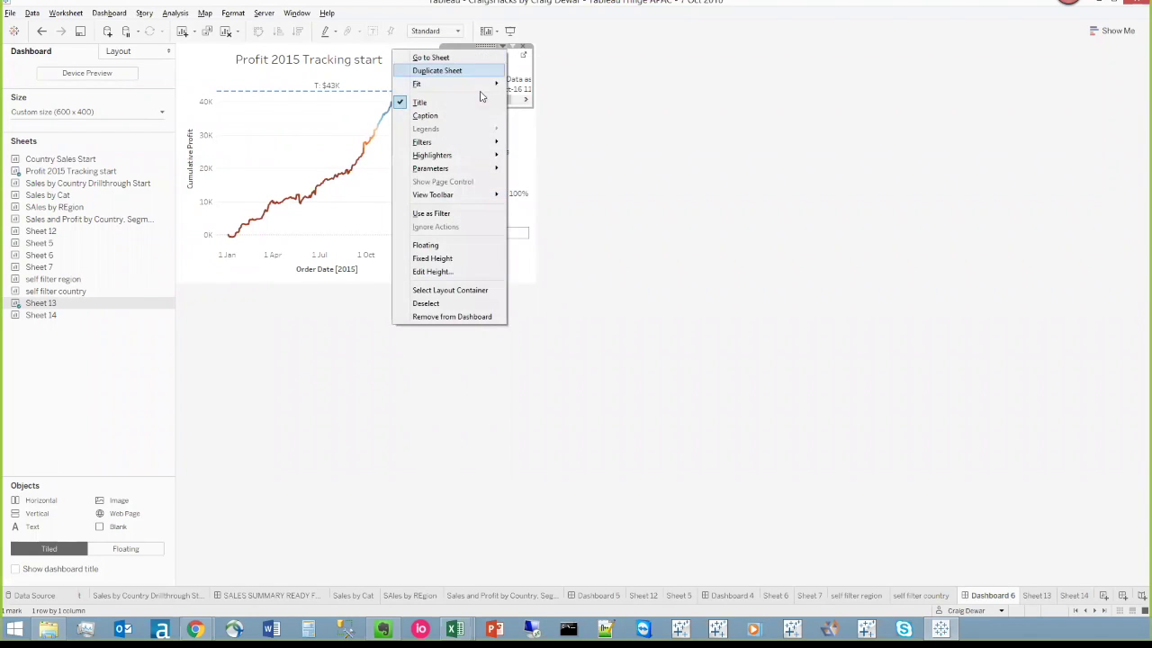
click(467, 103)
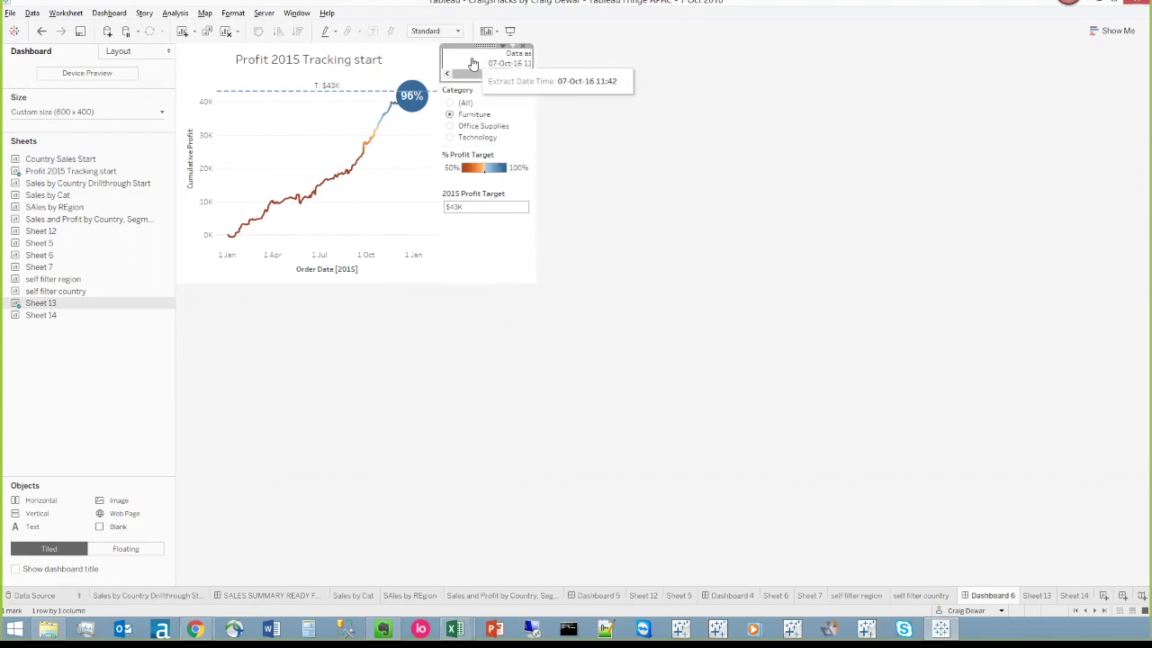
click(423, 31)
click(430, 87)
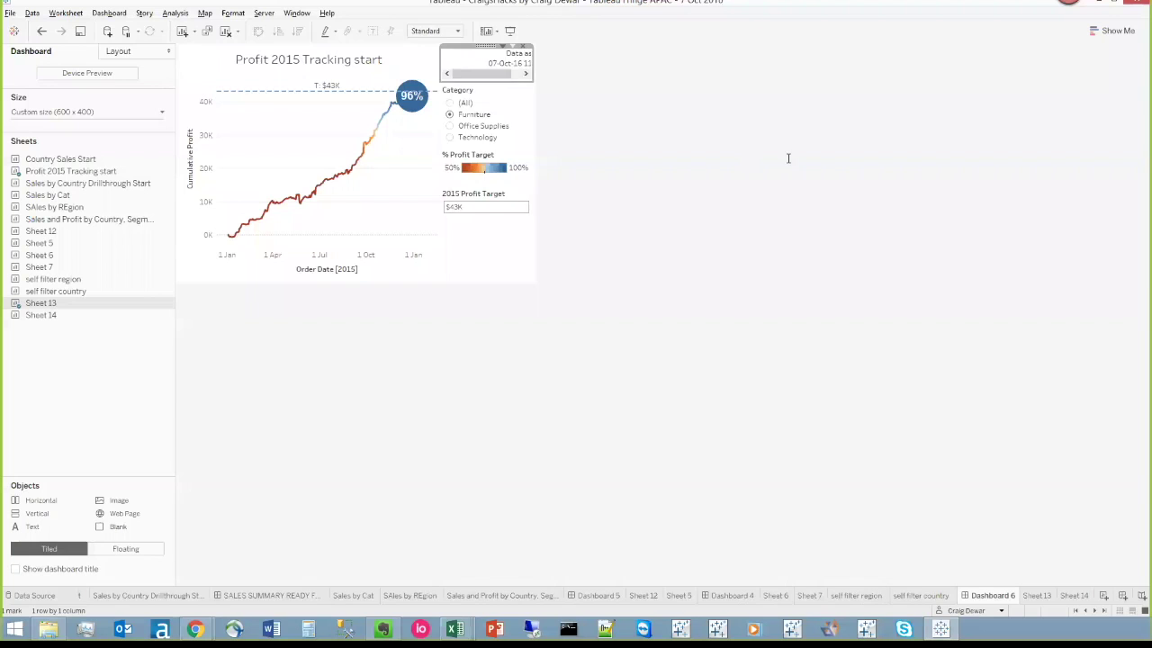
drag(494, 144, 494, 72)
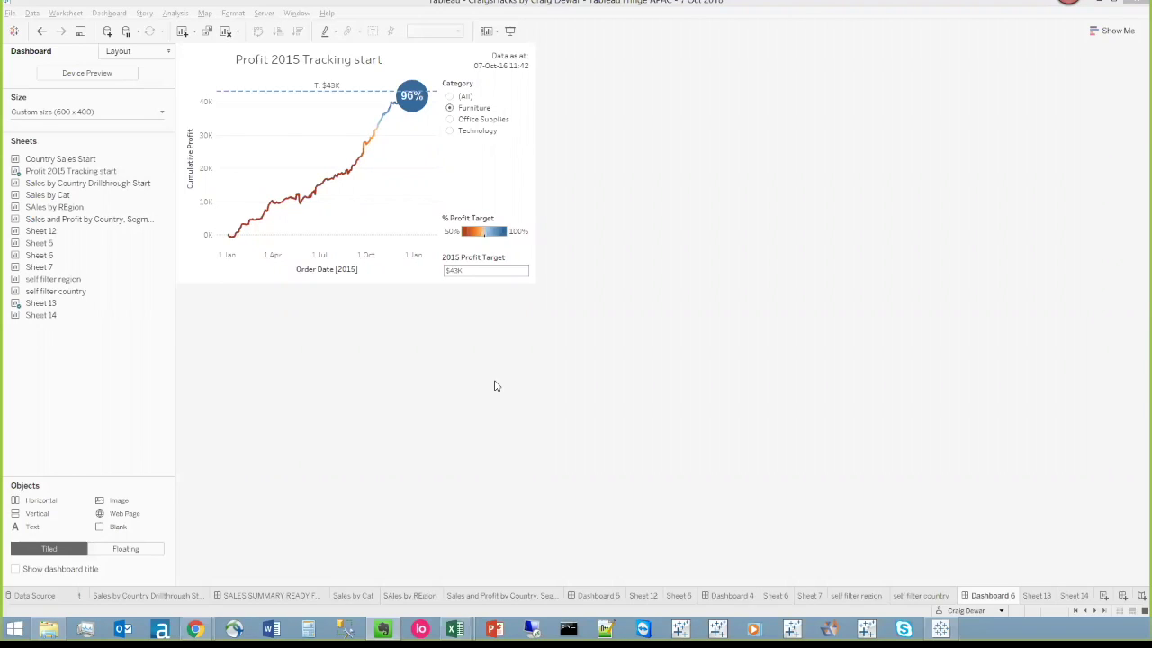
Switch to Chrome and open the CraigsBlog website in a new tab.
click(568, 374)
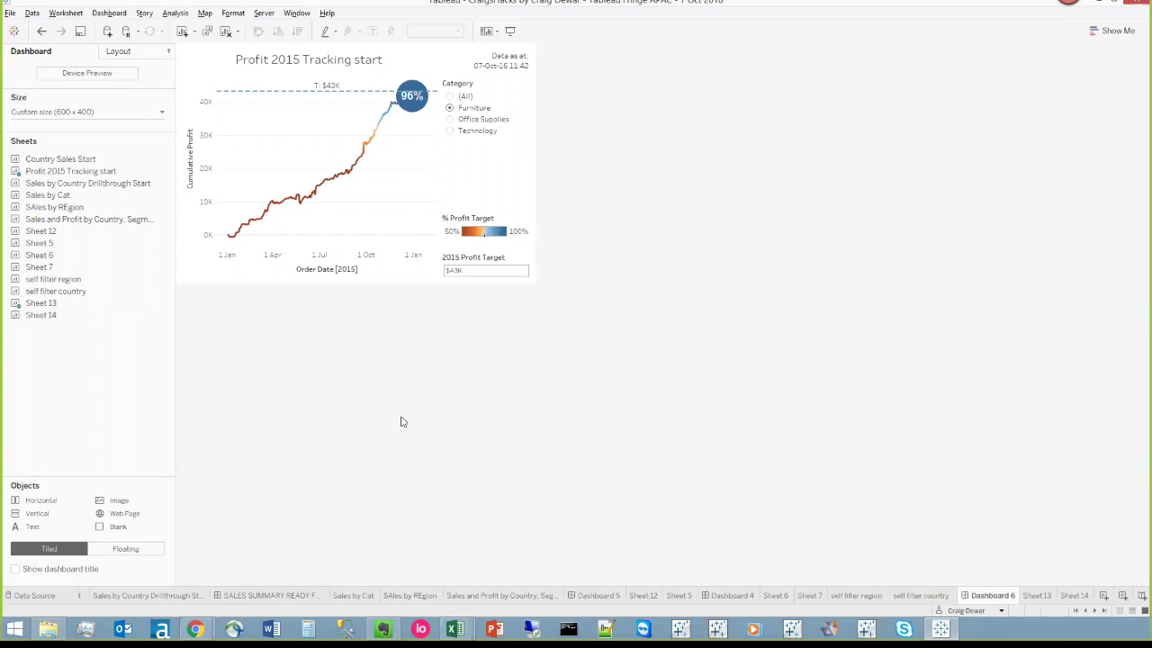
click(195, 628)
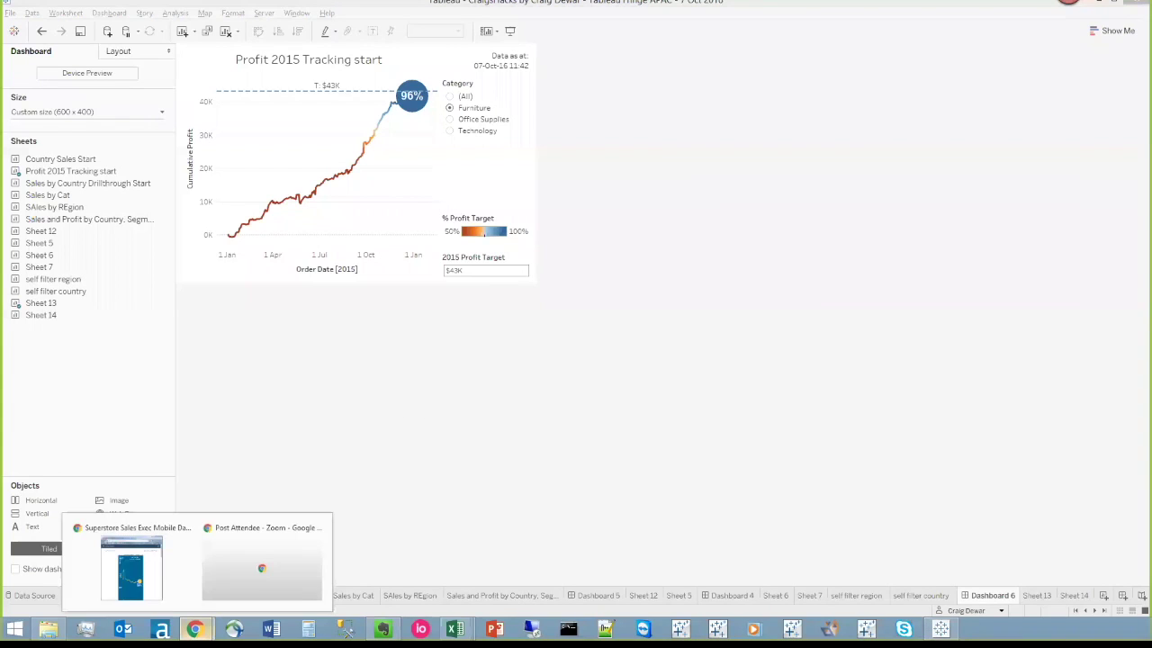
mouse_move(130, 562)
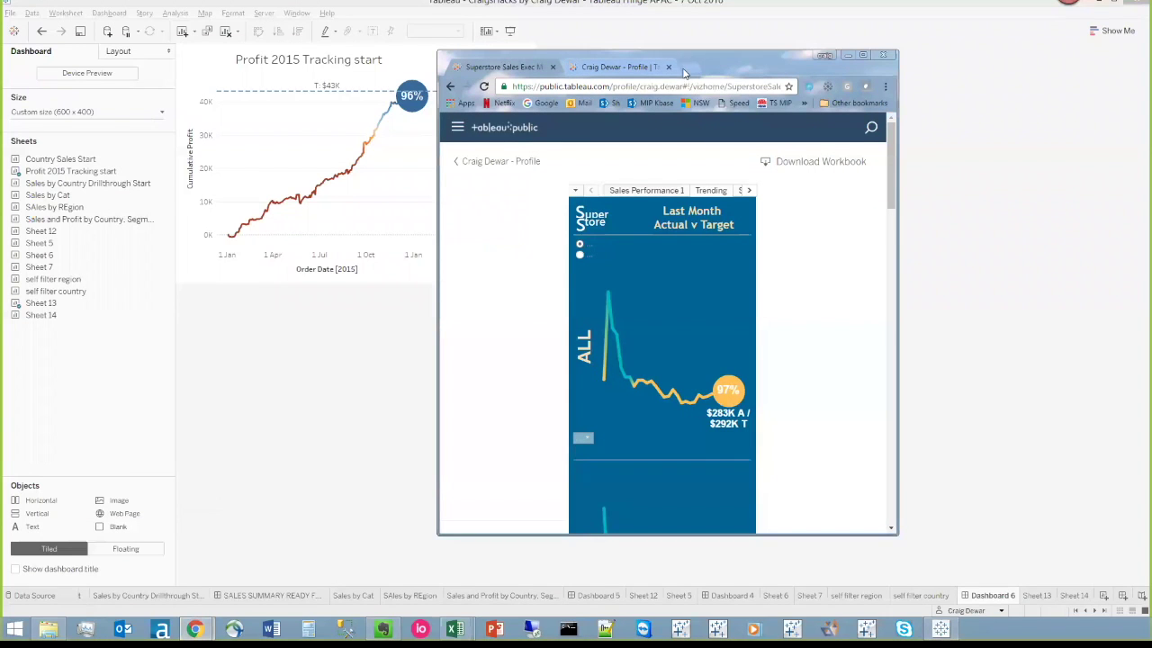
click(689, 67)
text(craigsdewar.com)
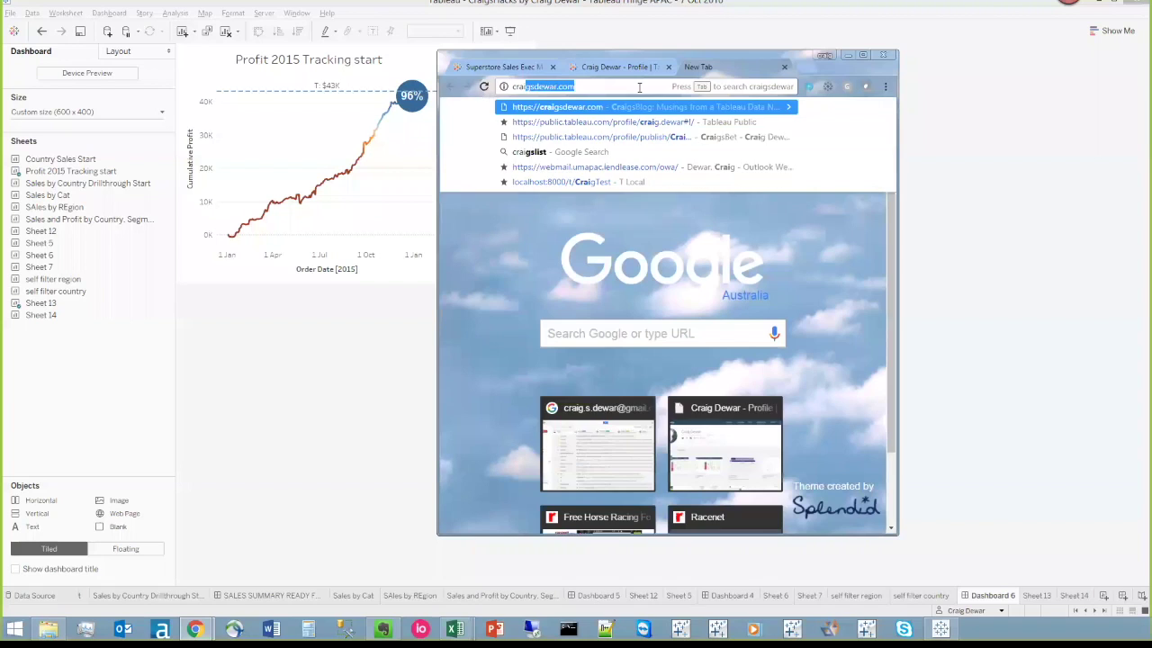
key(Return)
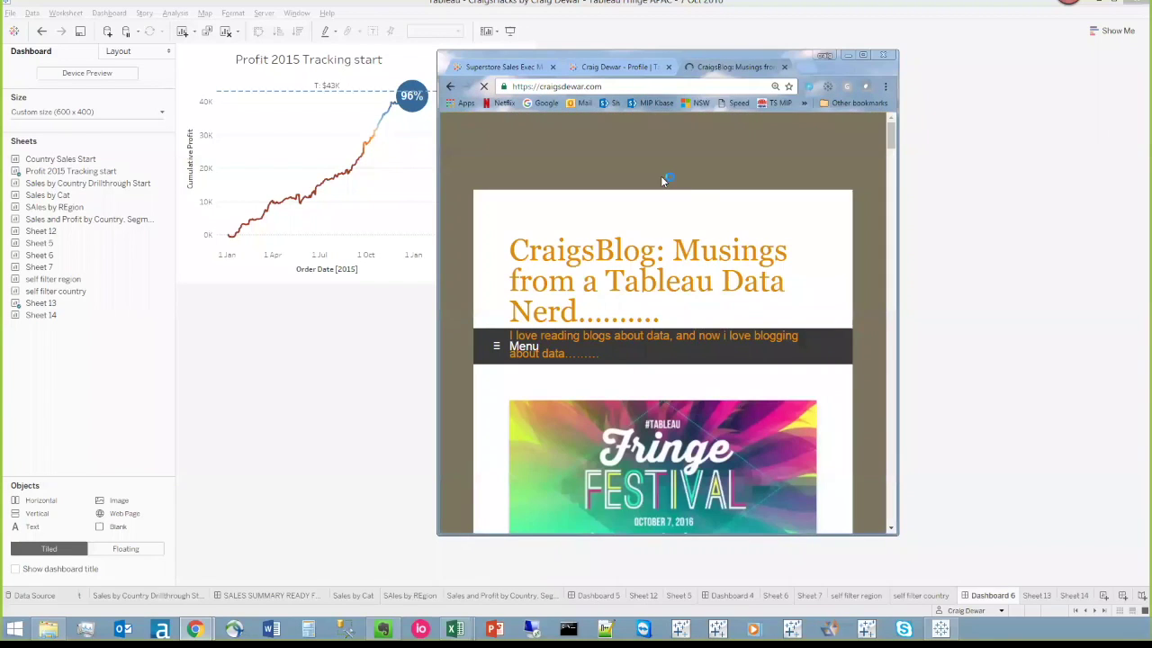
Open the "Hacking at the Fringe – Tableau Style" post from the blog's home page.
scroll(663, 324, down, 3)
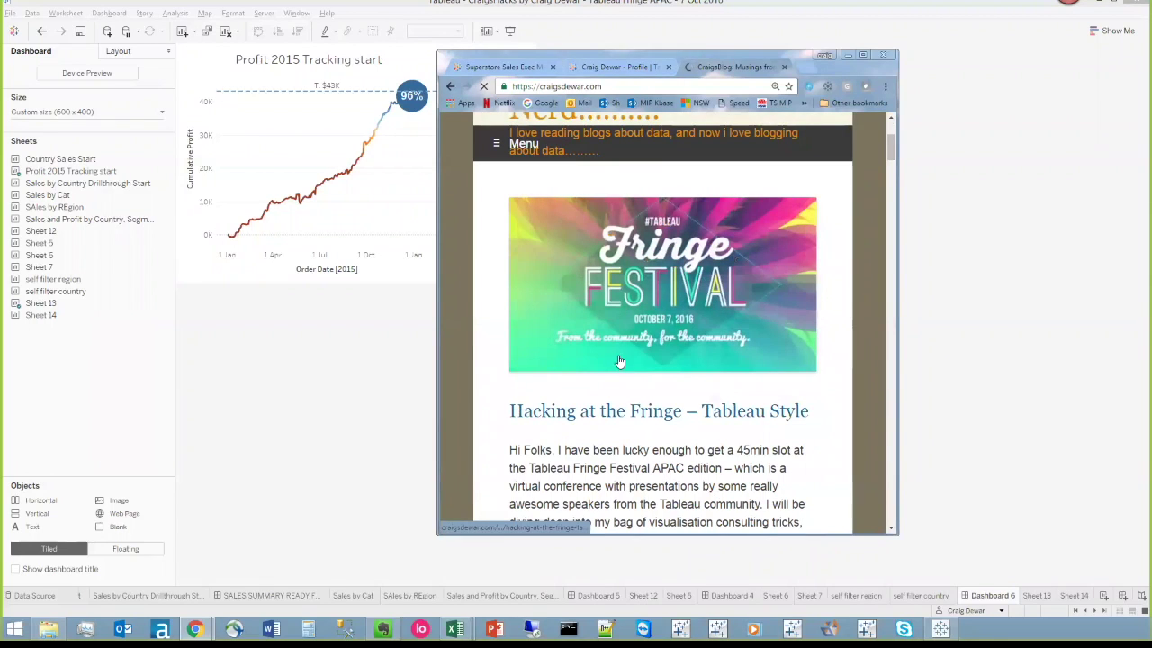
click(609, 412)
scroll(846, 251, down, 2)
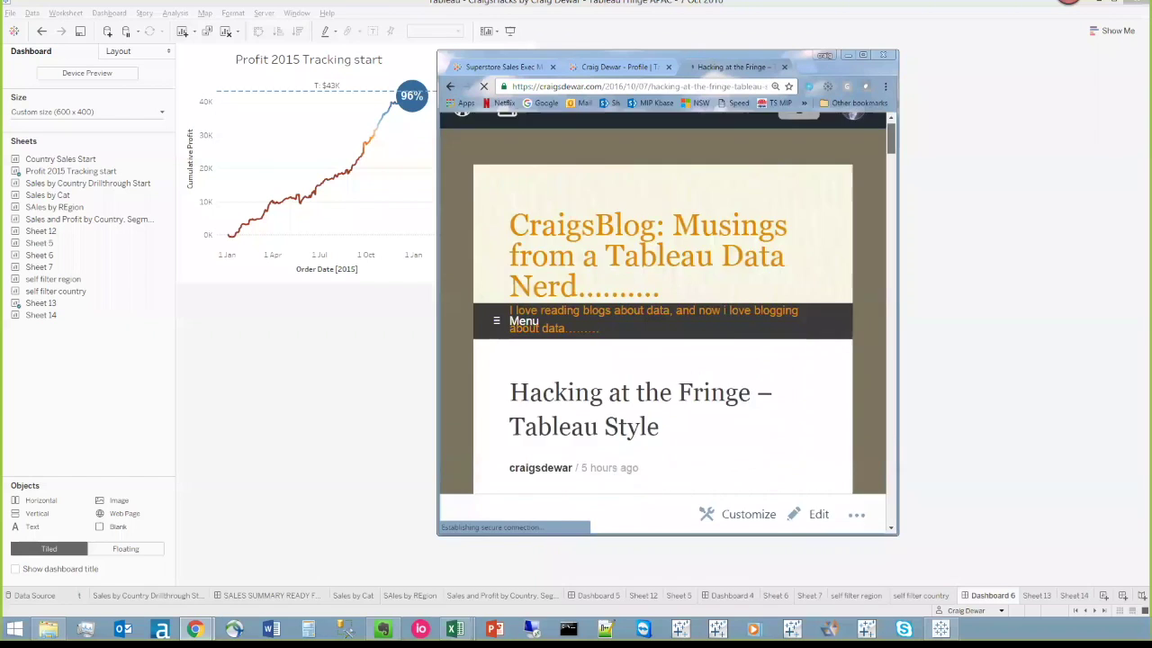
Look through the post's embedded CraigsHacks for Tableau YouTube clips, from Up Down Same Shapes to Magic Appearing Drill-downs.
scroll(668, 321, down, 9)
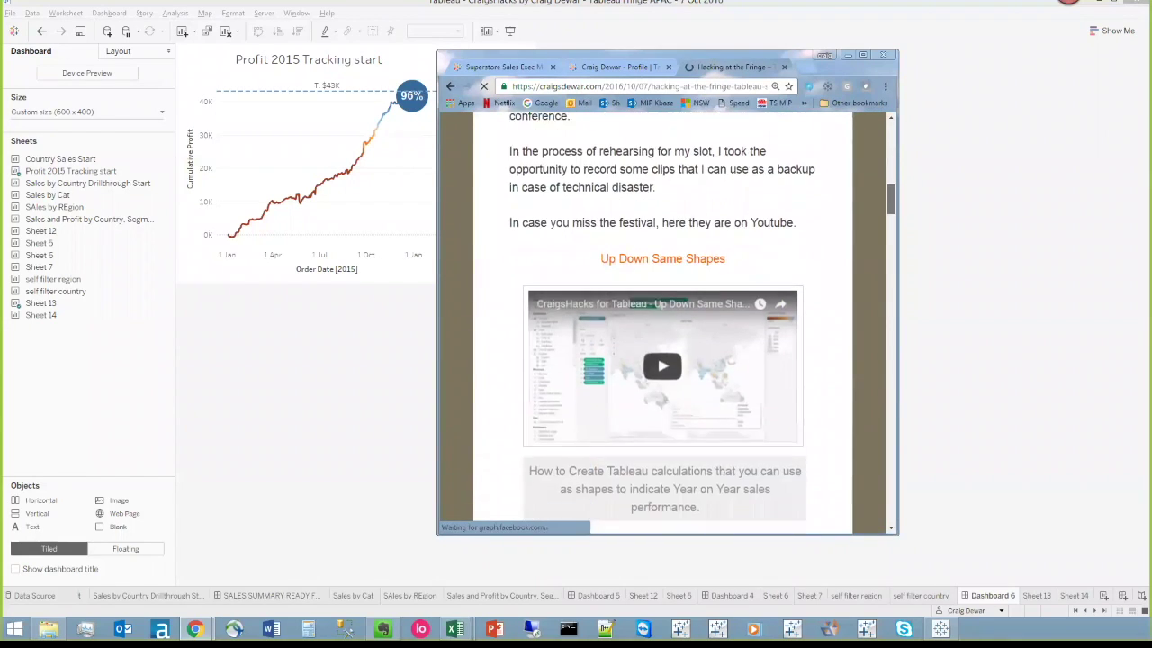
scroll(666, 324, down, 2)
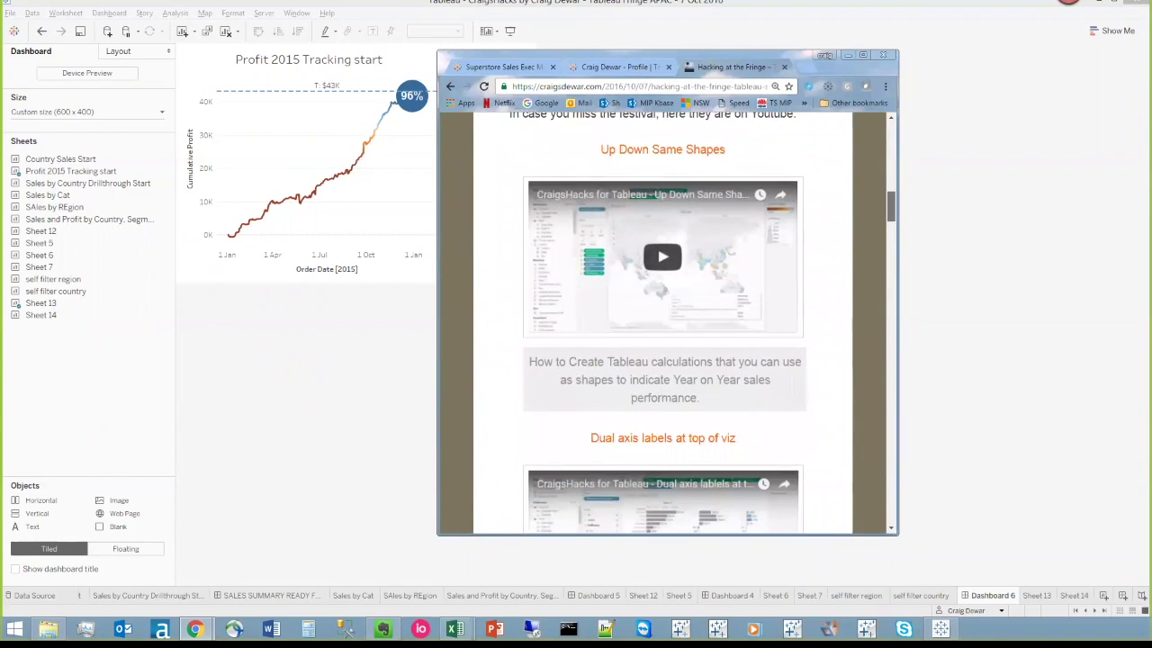
scroll(663, 324, down, 1)
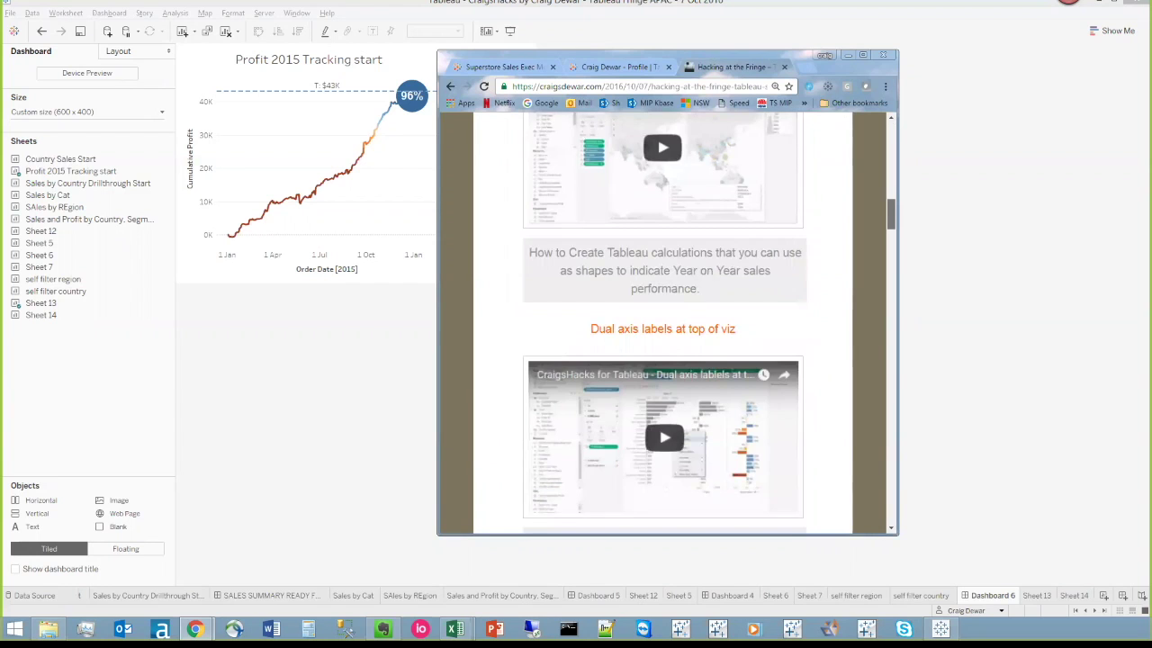
scroll(664, 324, down, 2)
scroll(664, 324, down, 2)
scroll(664, 322, down, 4)
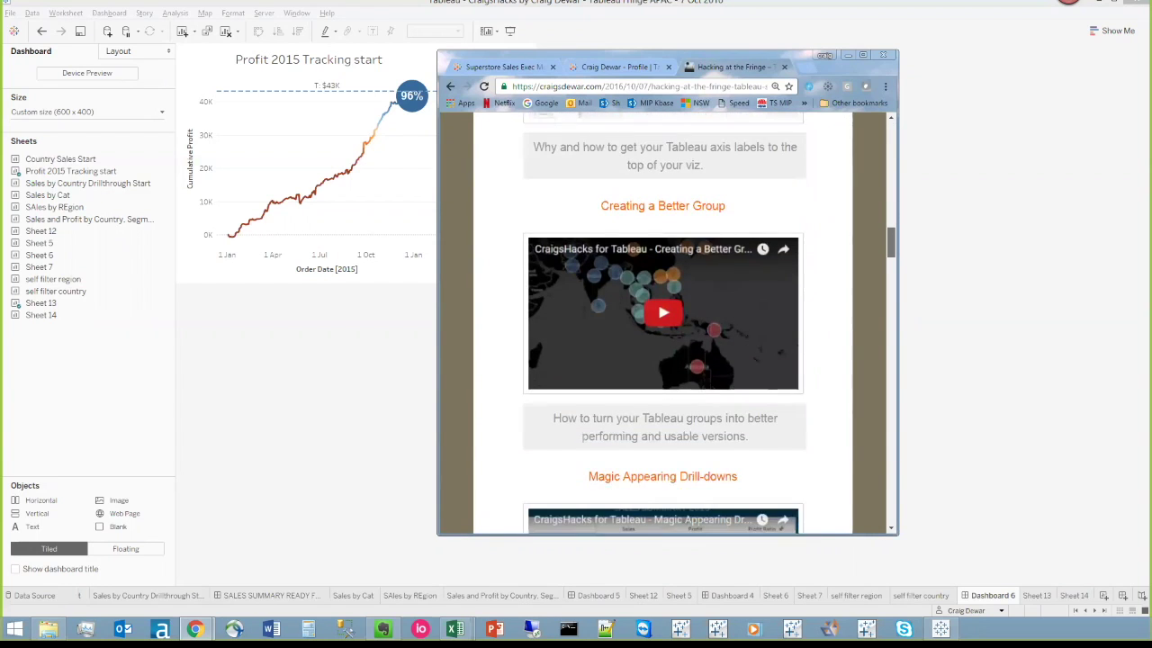
scroll(664, 322, down, 2)
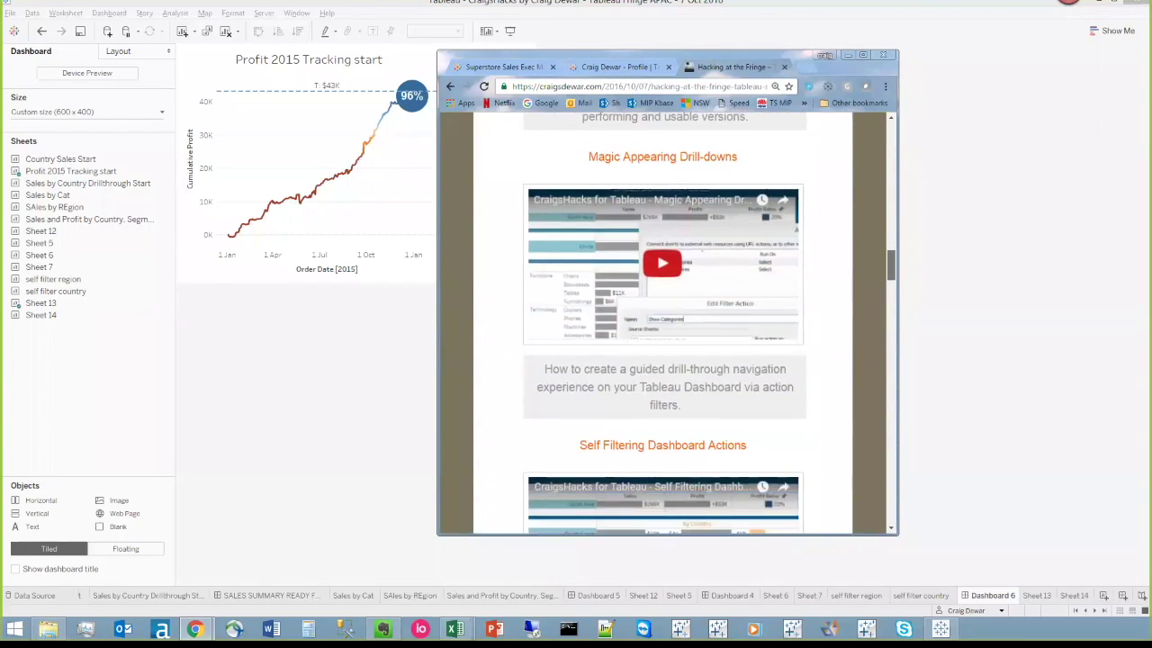